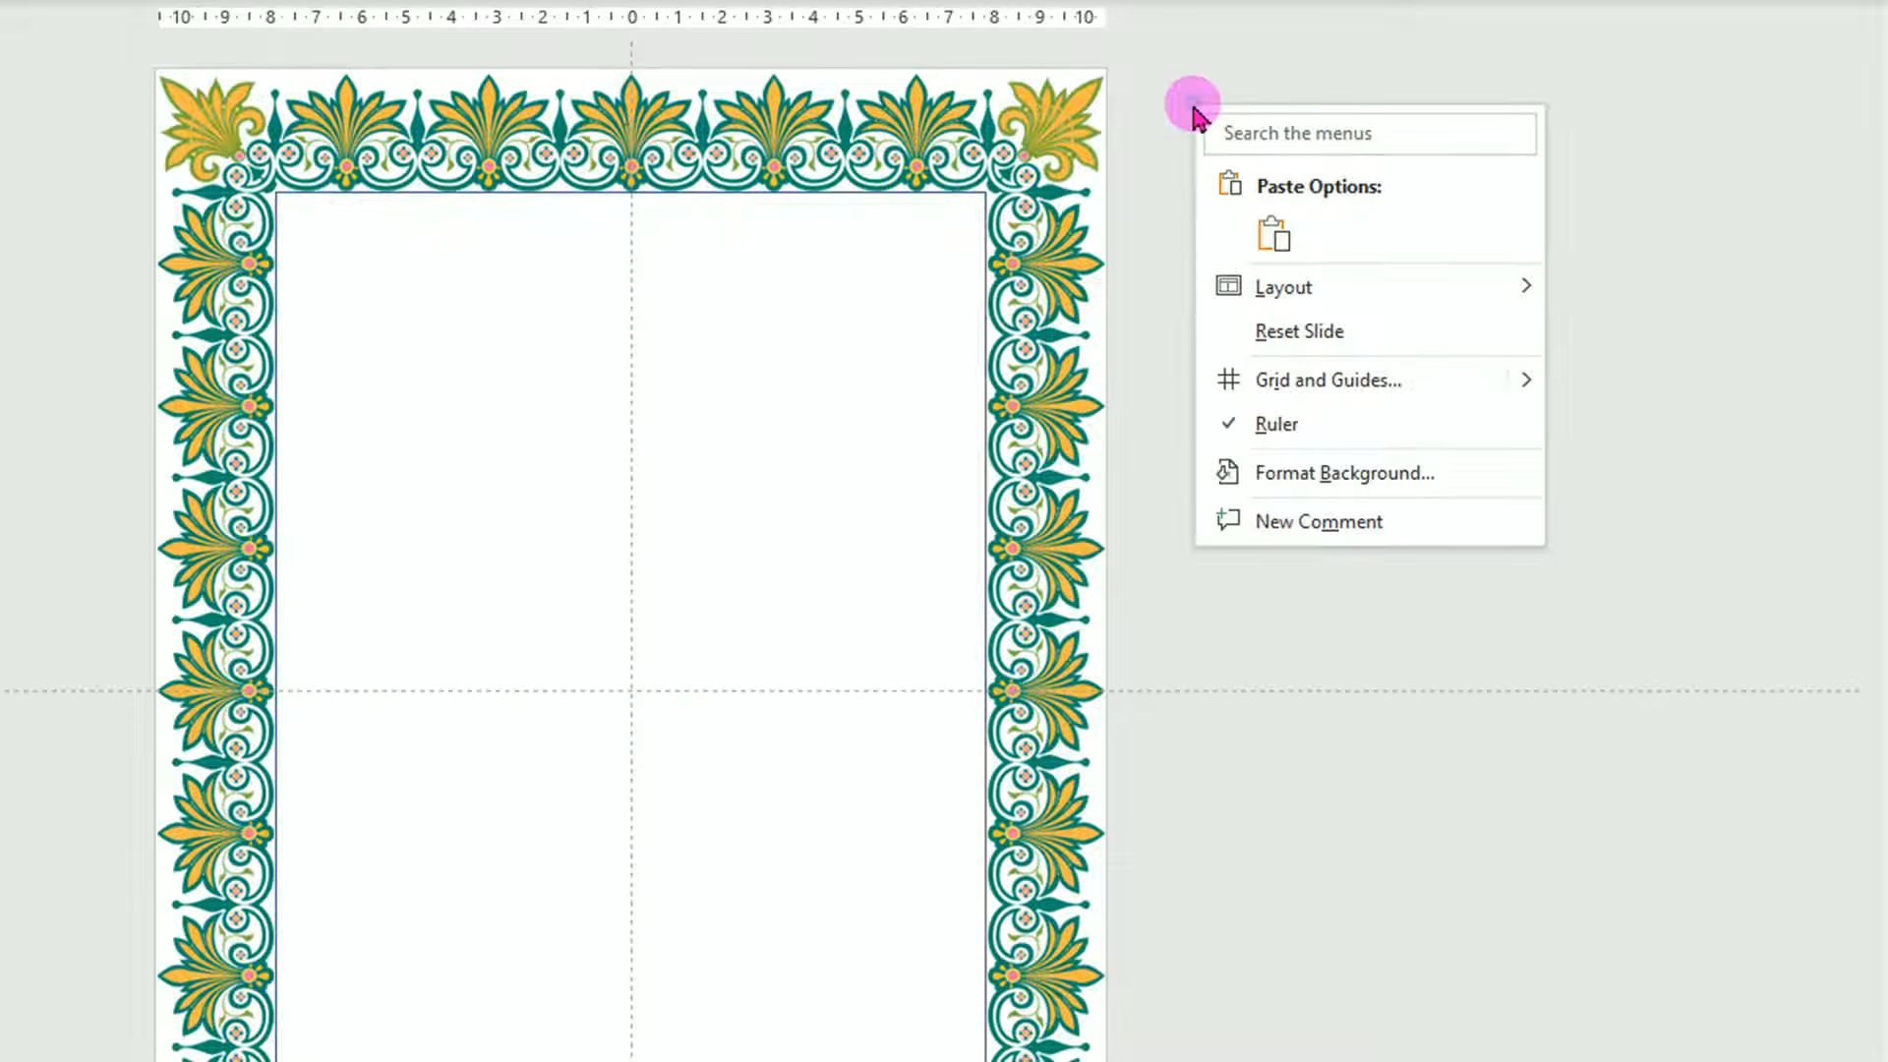
Select the rectangle inside the ornamental border and give it a green outline.
click(1325, 480)
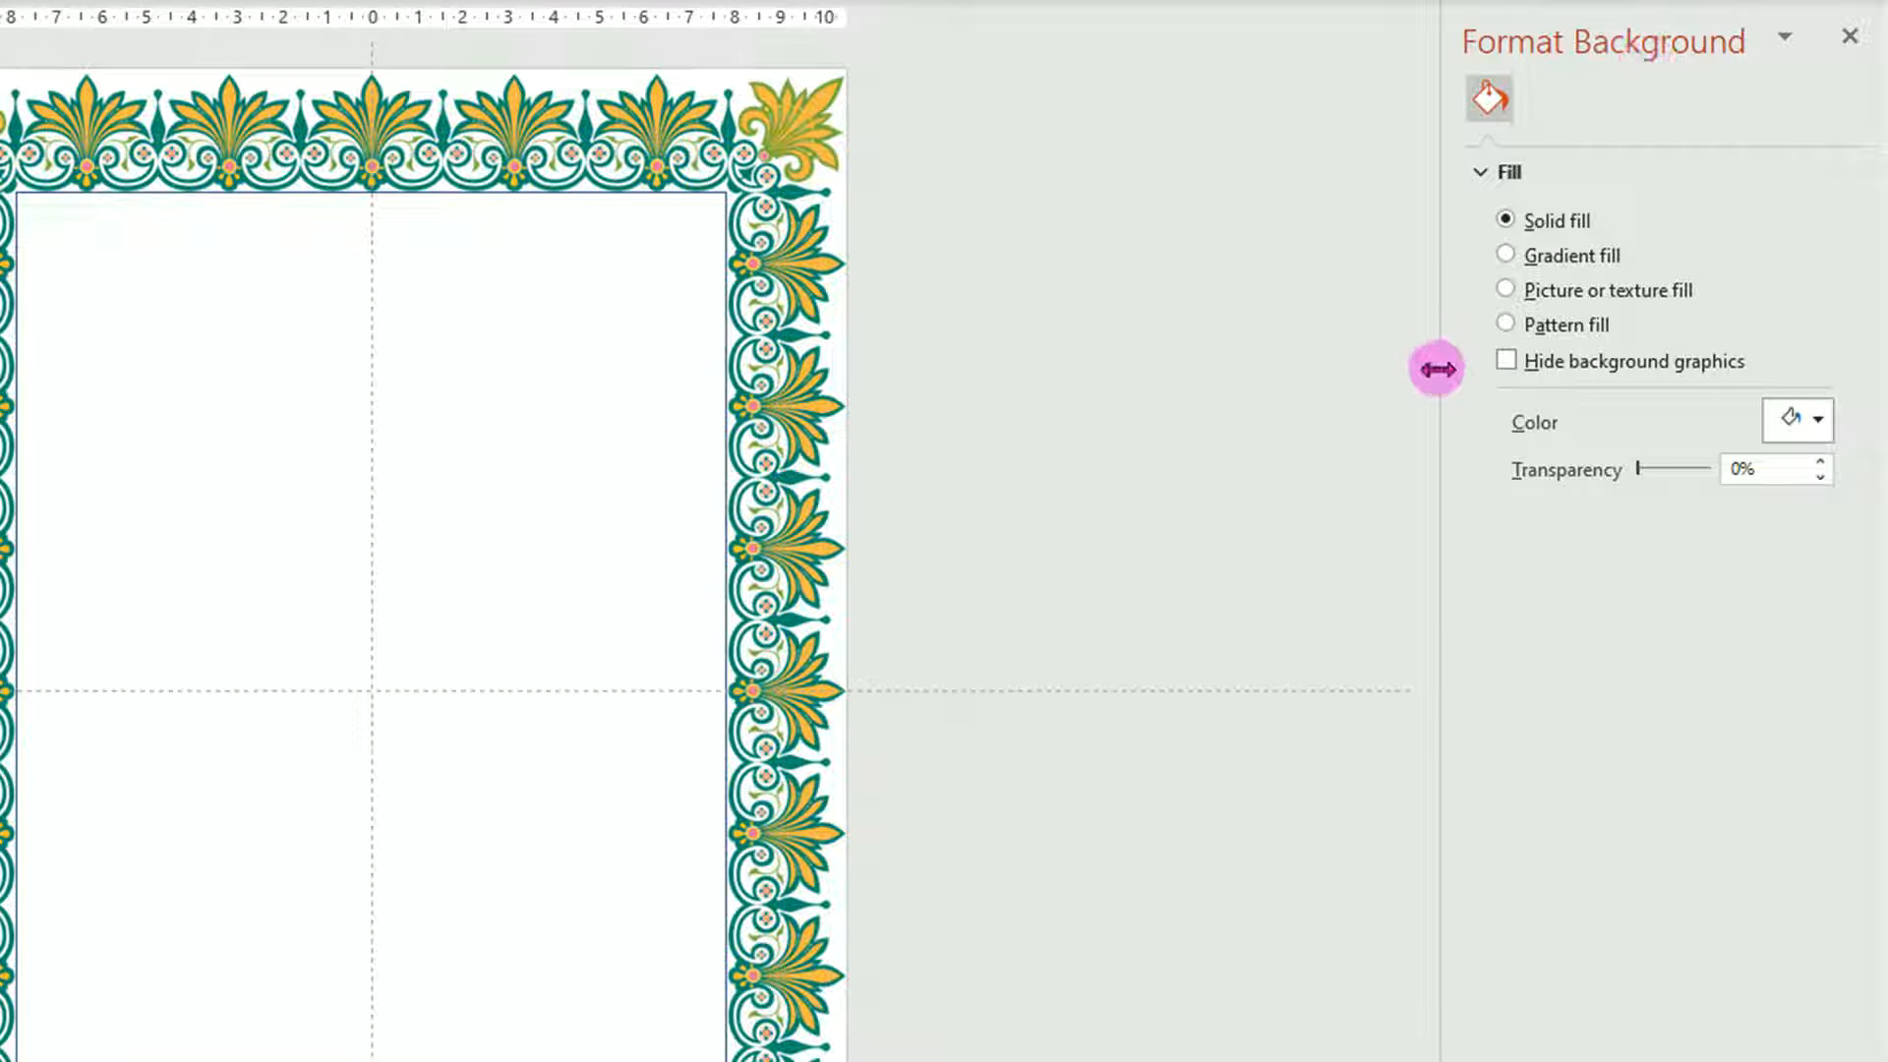
drag(1436, 394, 952, 531)
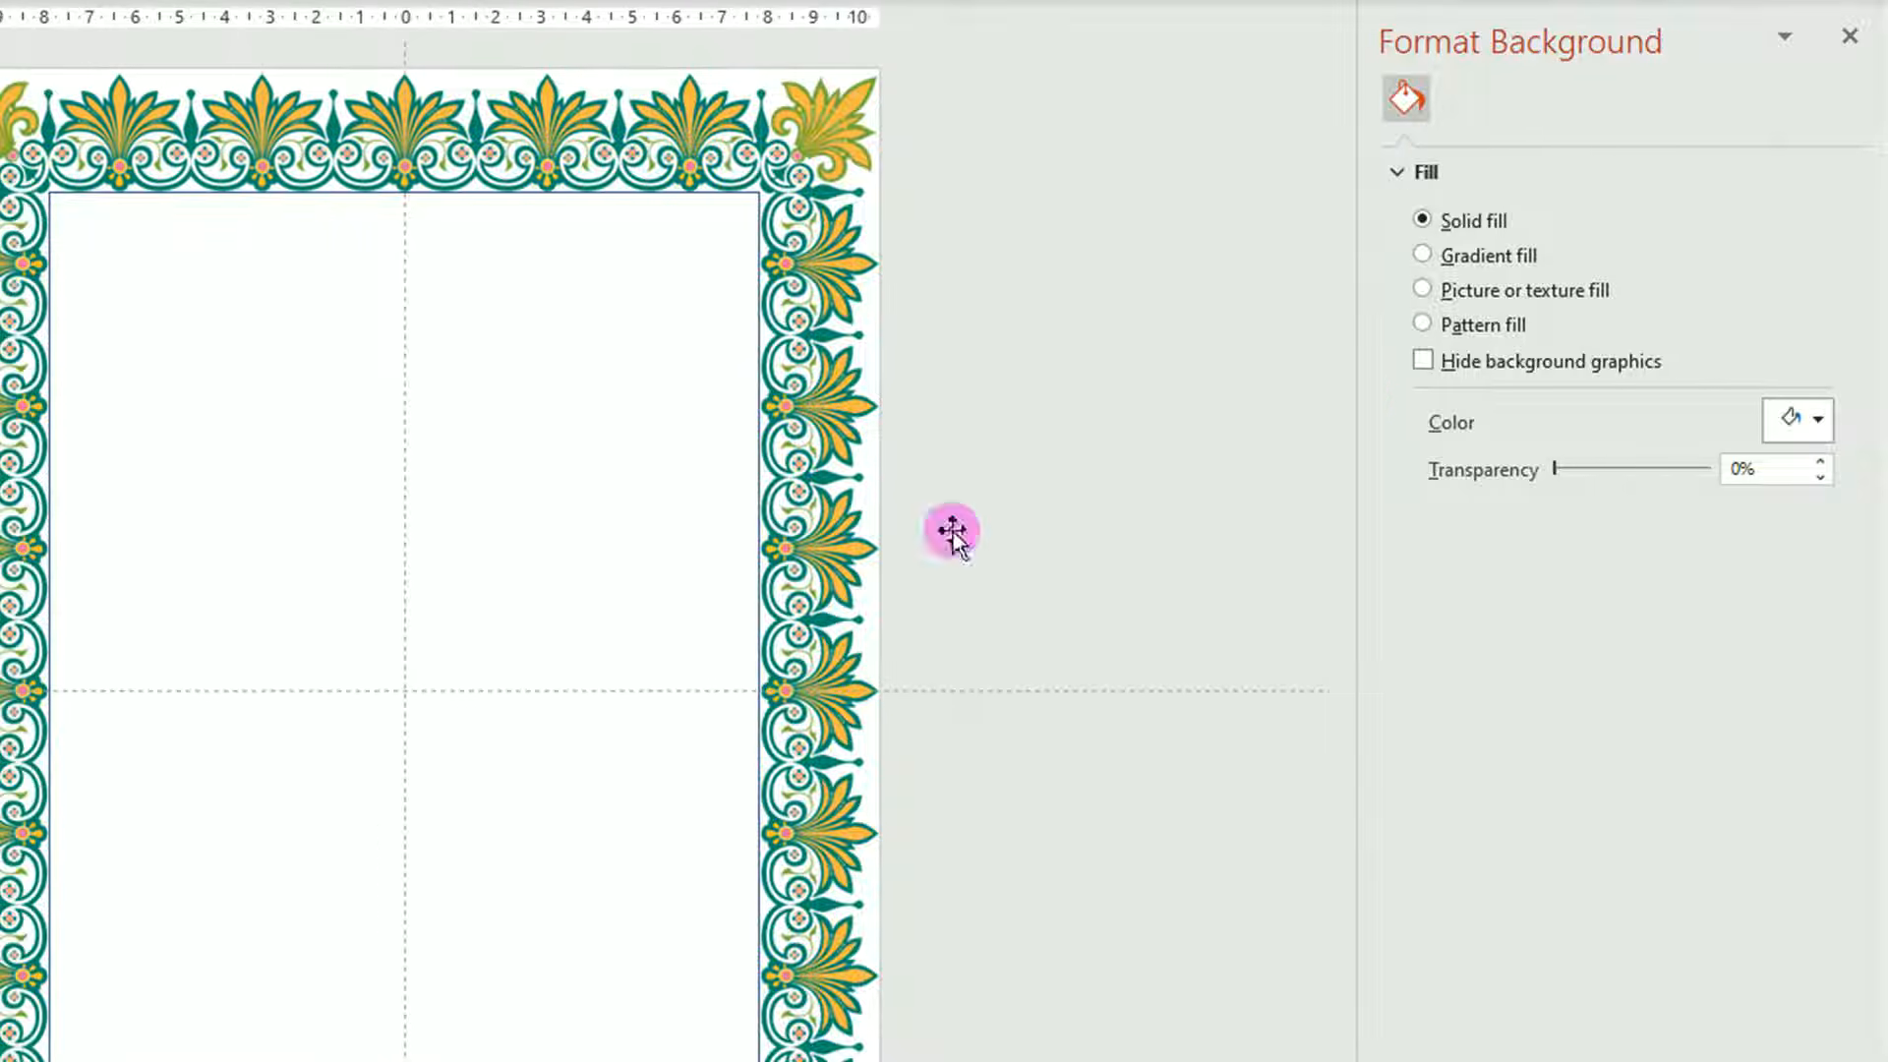
click(759, 318)
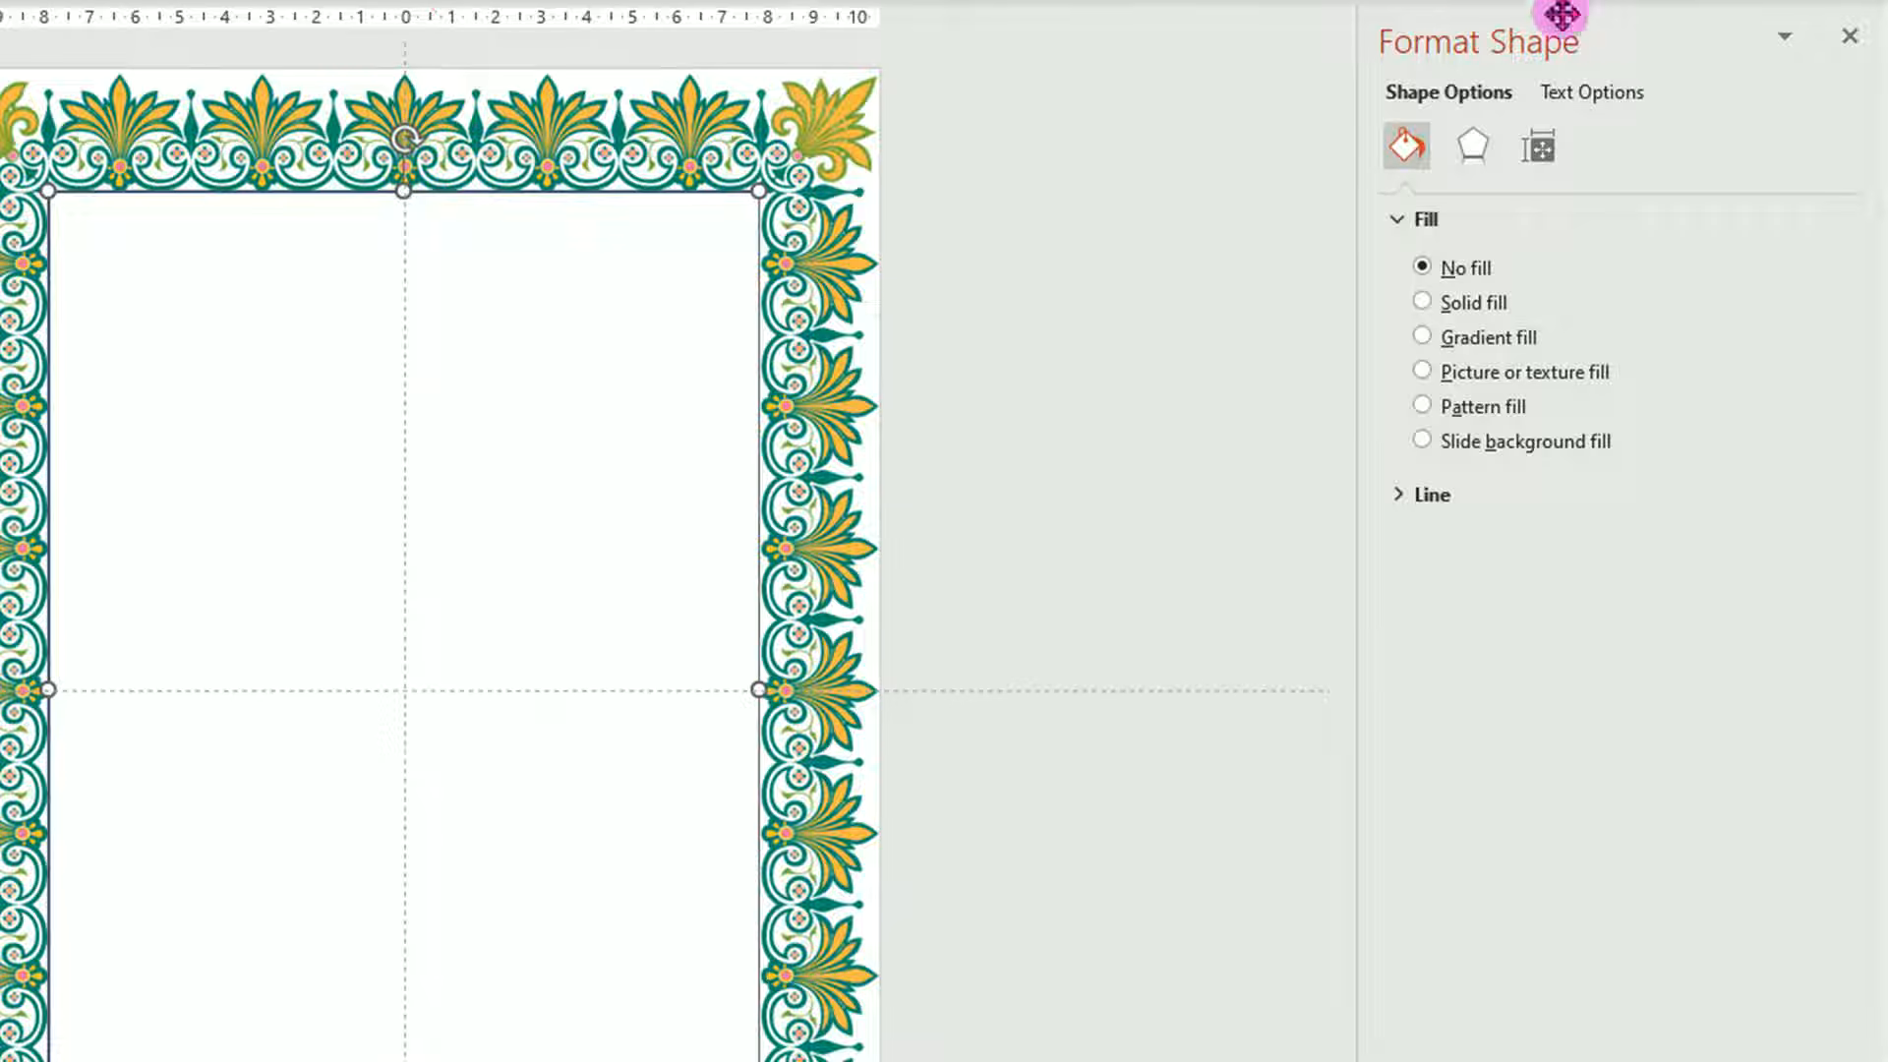
click(1428, 496)
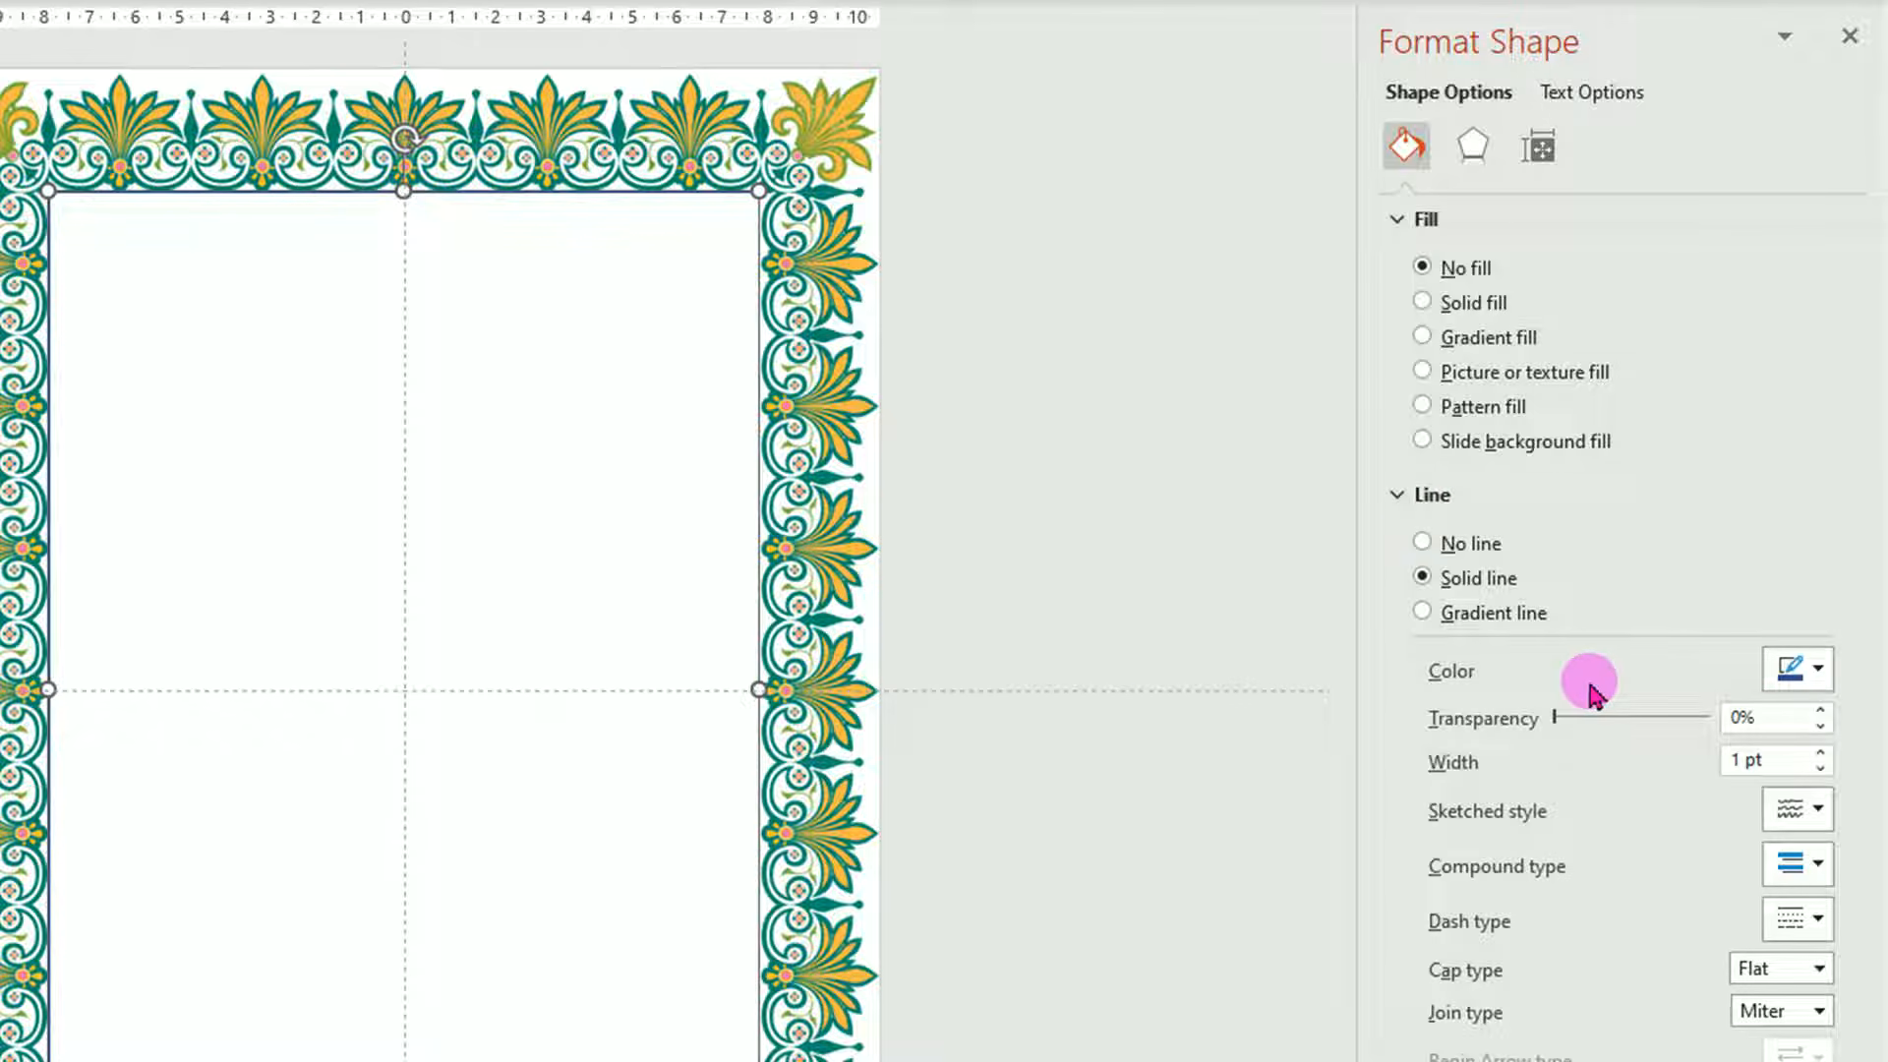
click(1814, 679)
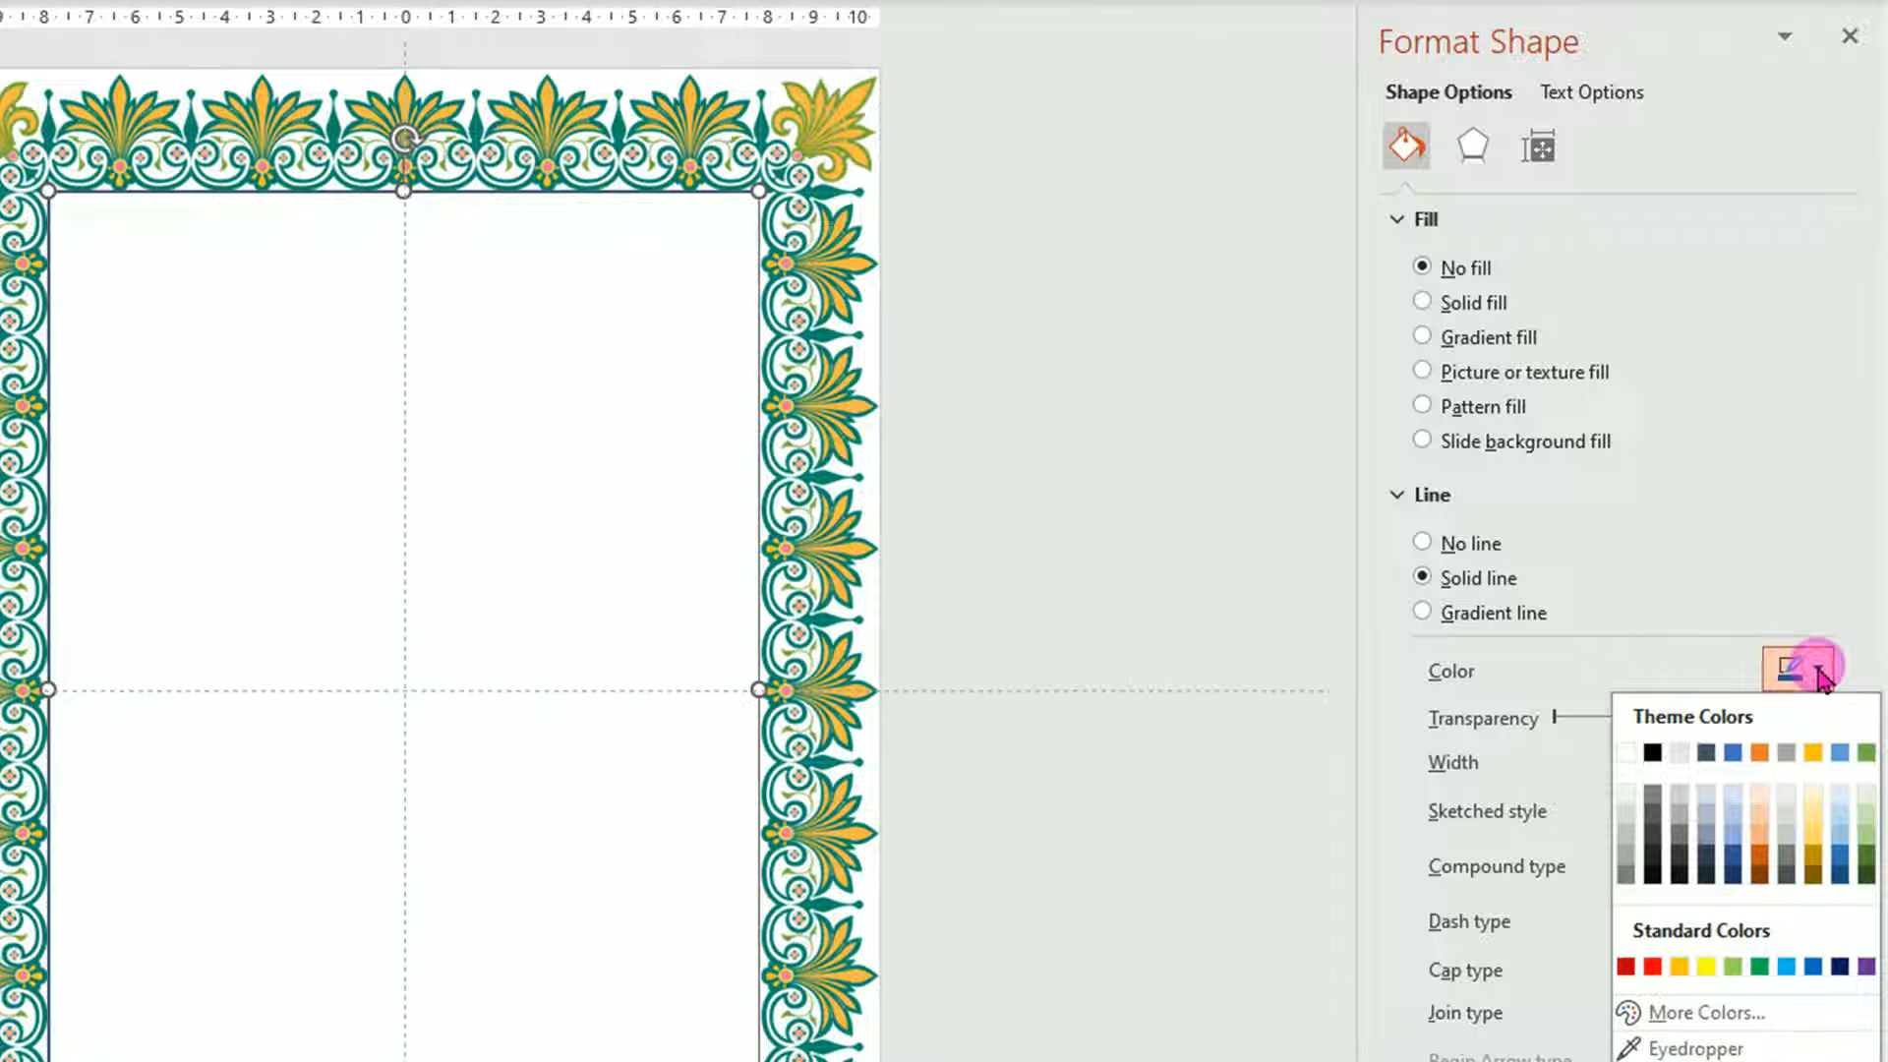
click(1759, 967)
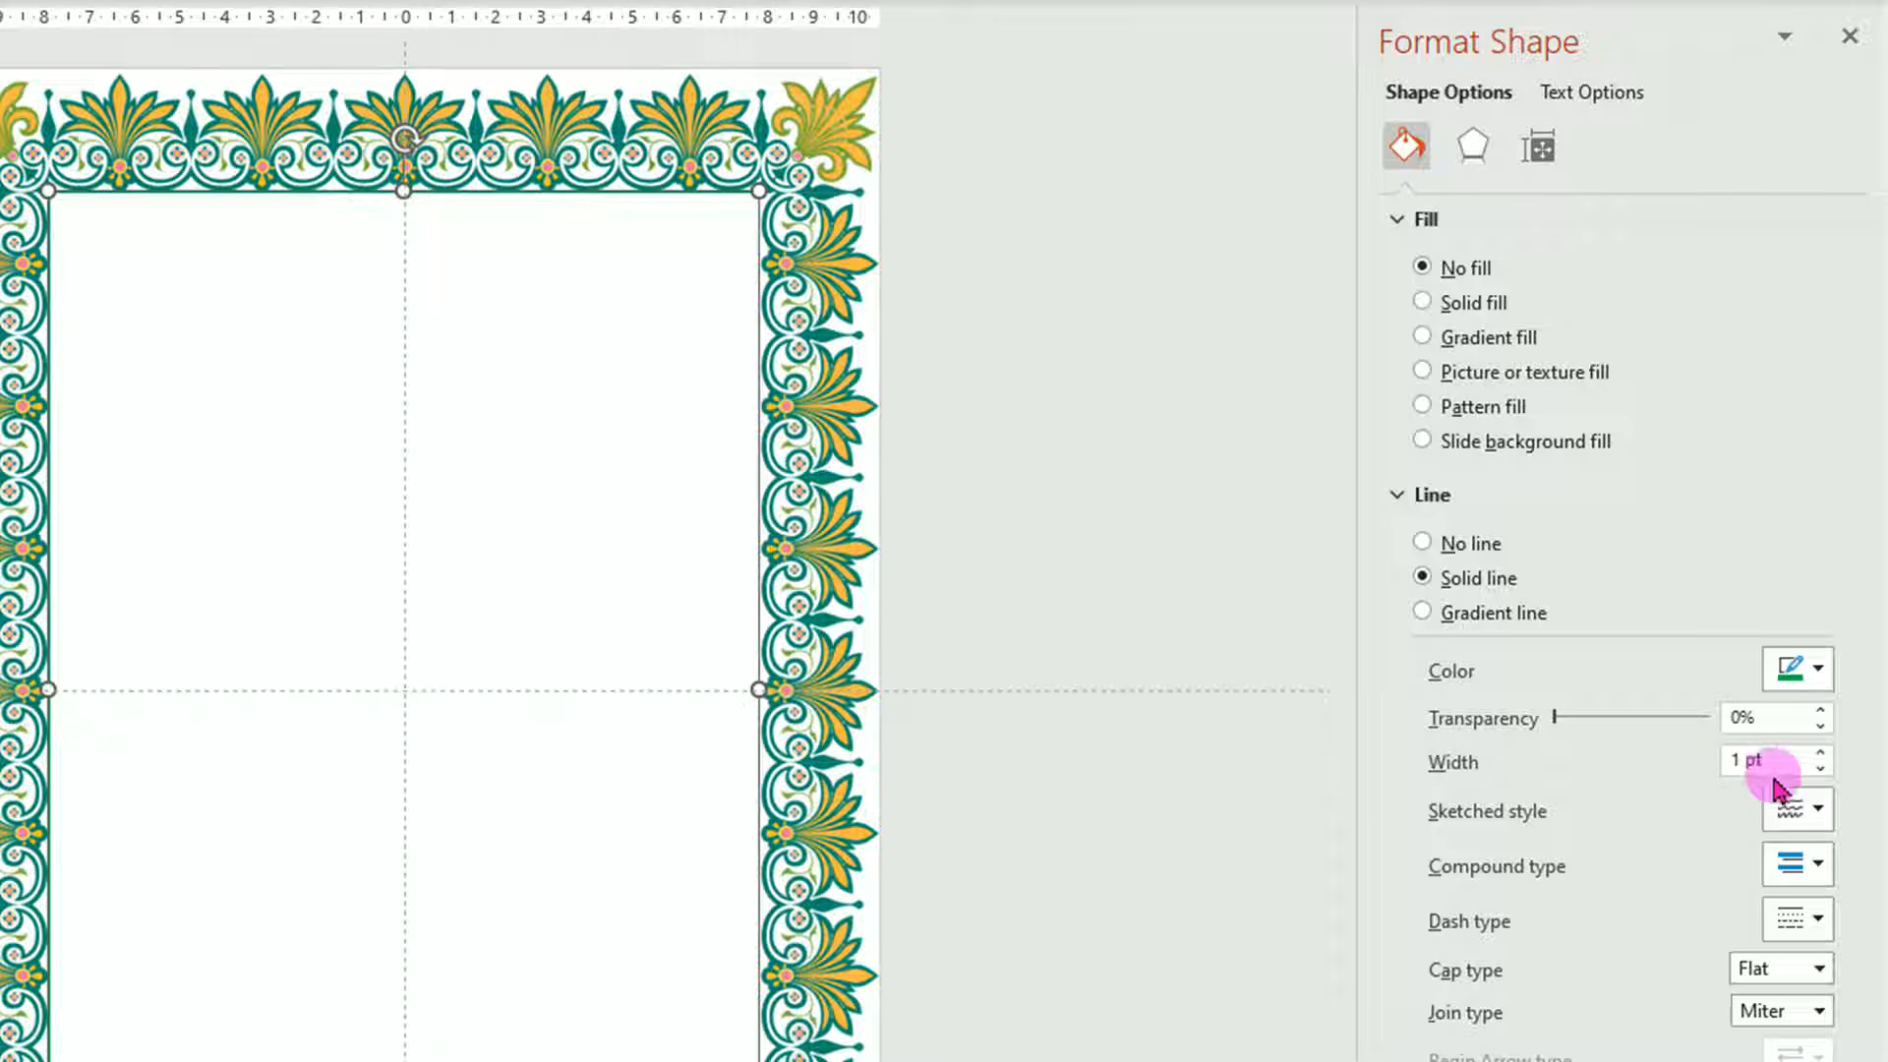
Set the rectangle's outline width to 2.5 pt with a Thick Thin compound type.
click(1821, 753)
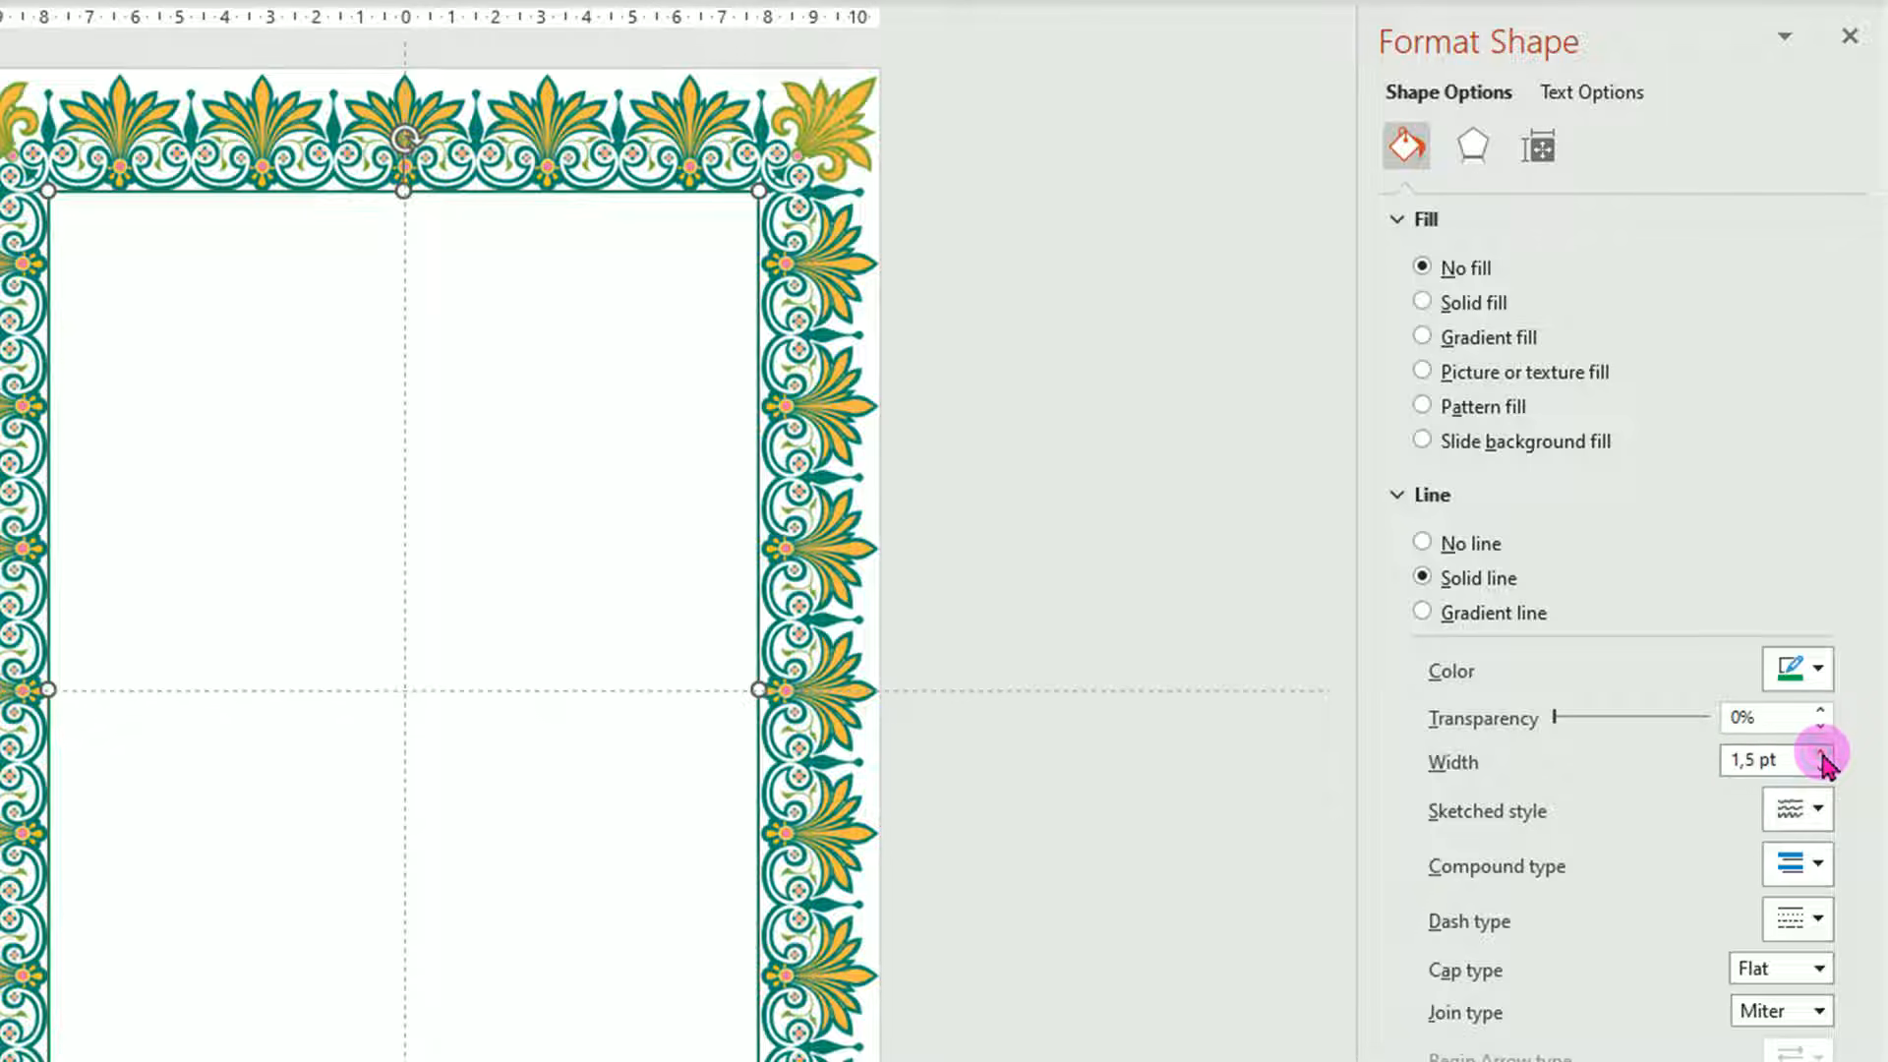
click(1821, 753)
click(1821, 753)
click(1821, 753)
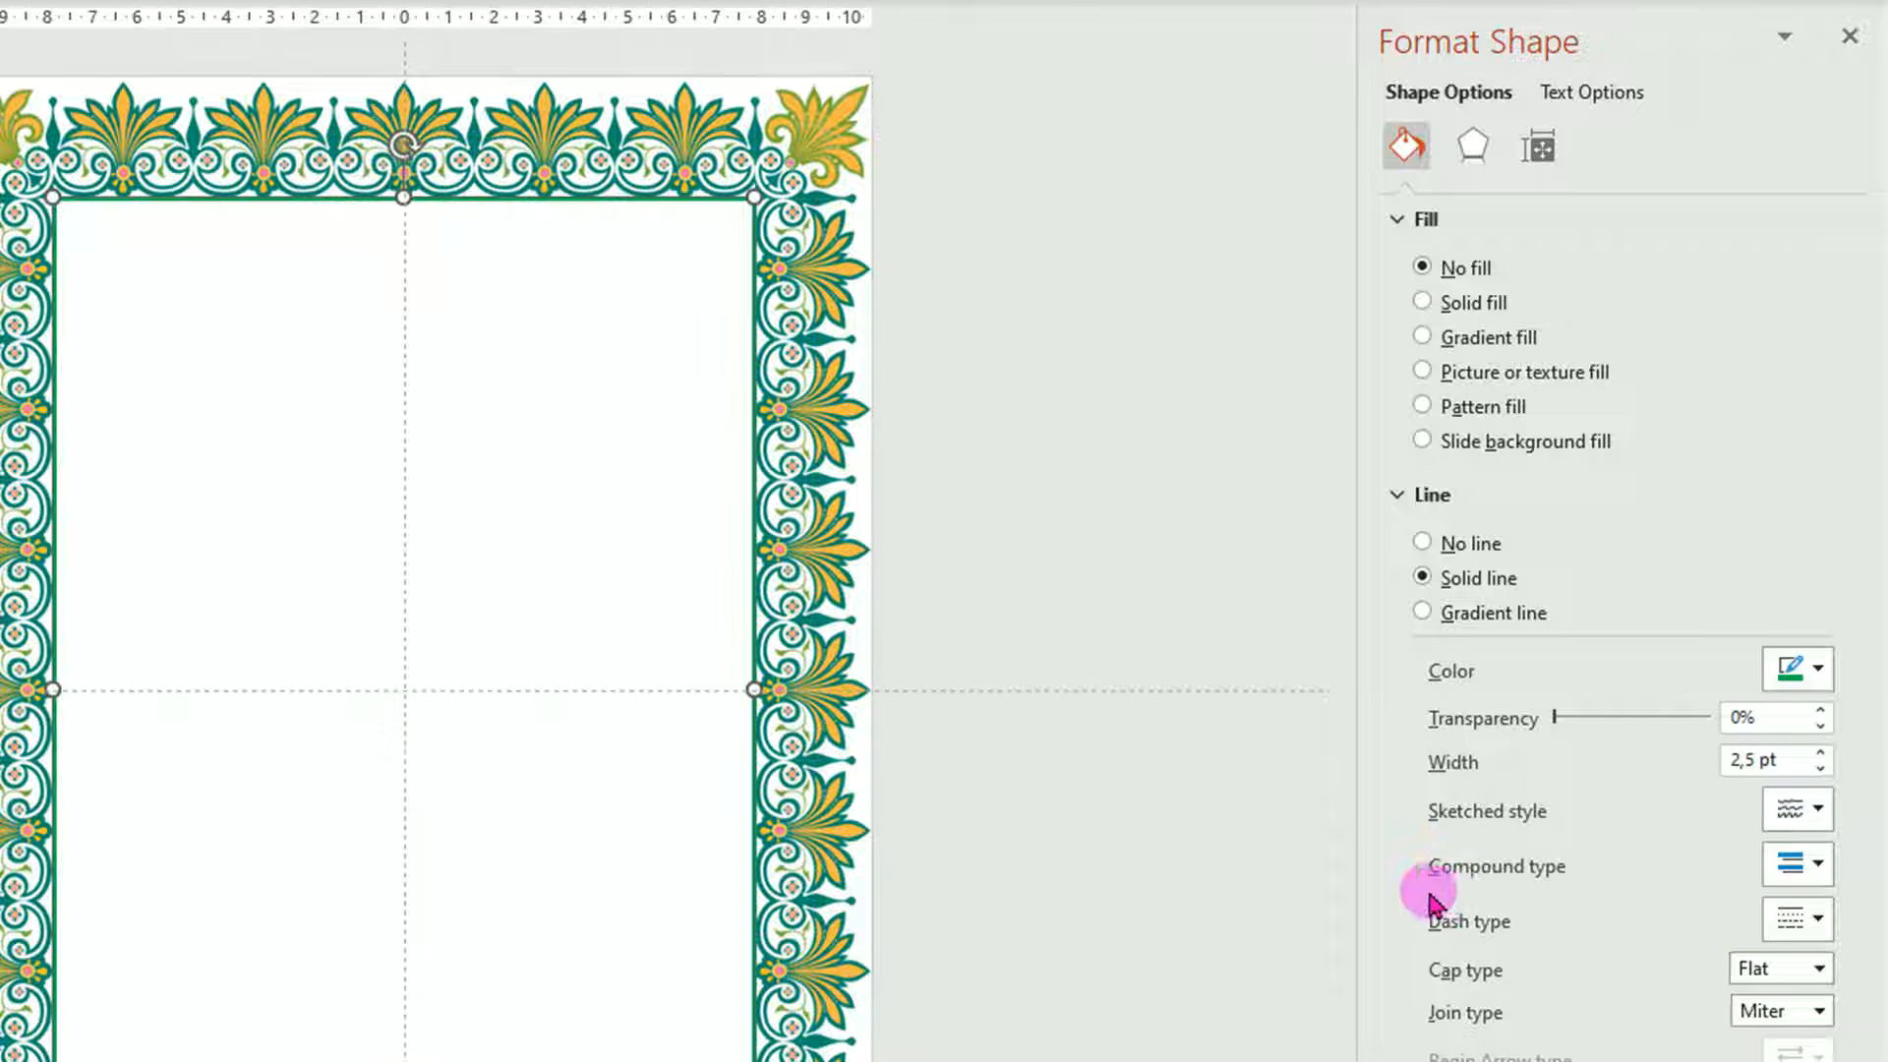
click(1815, 867)
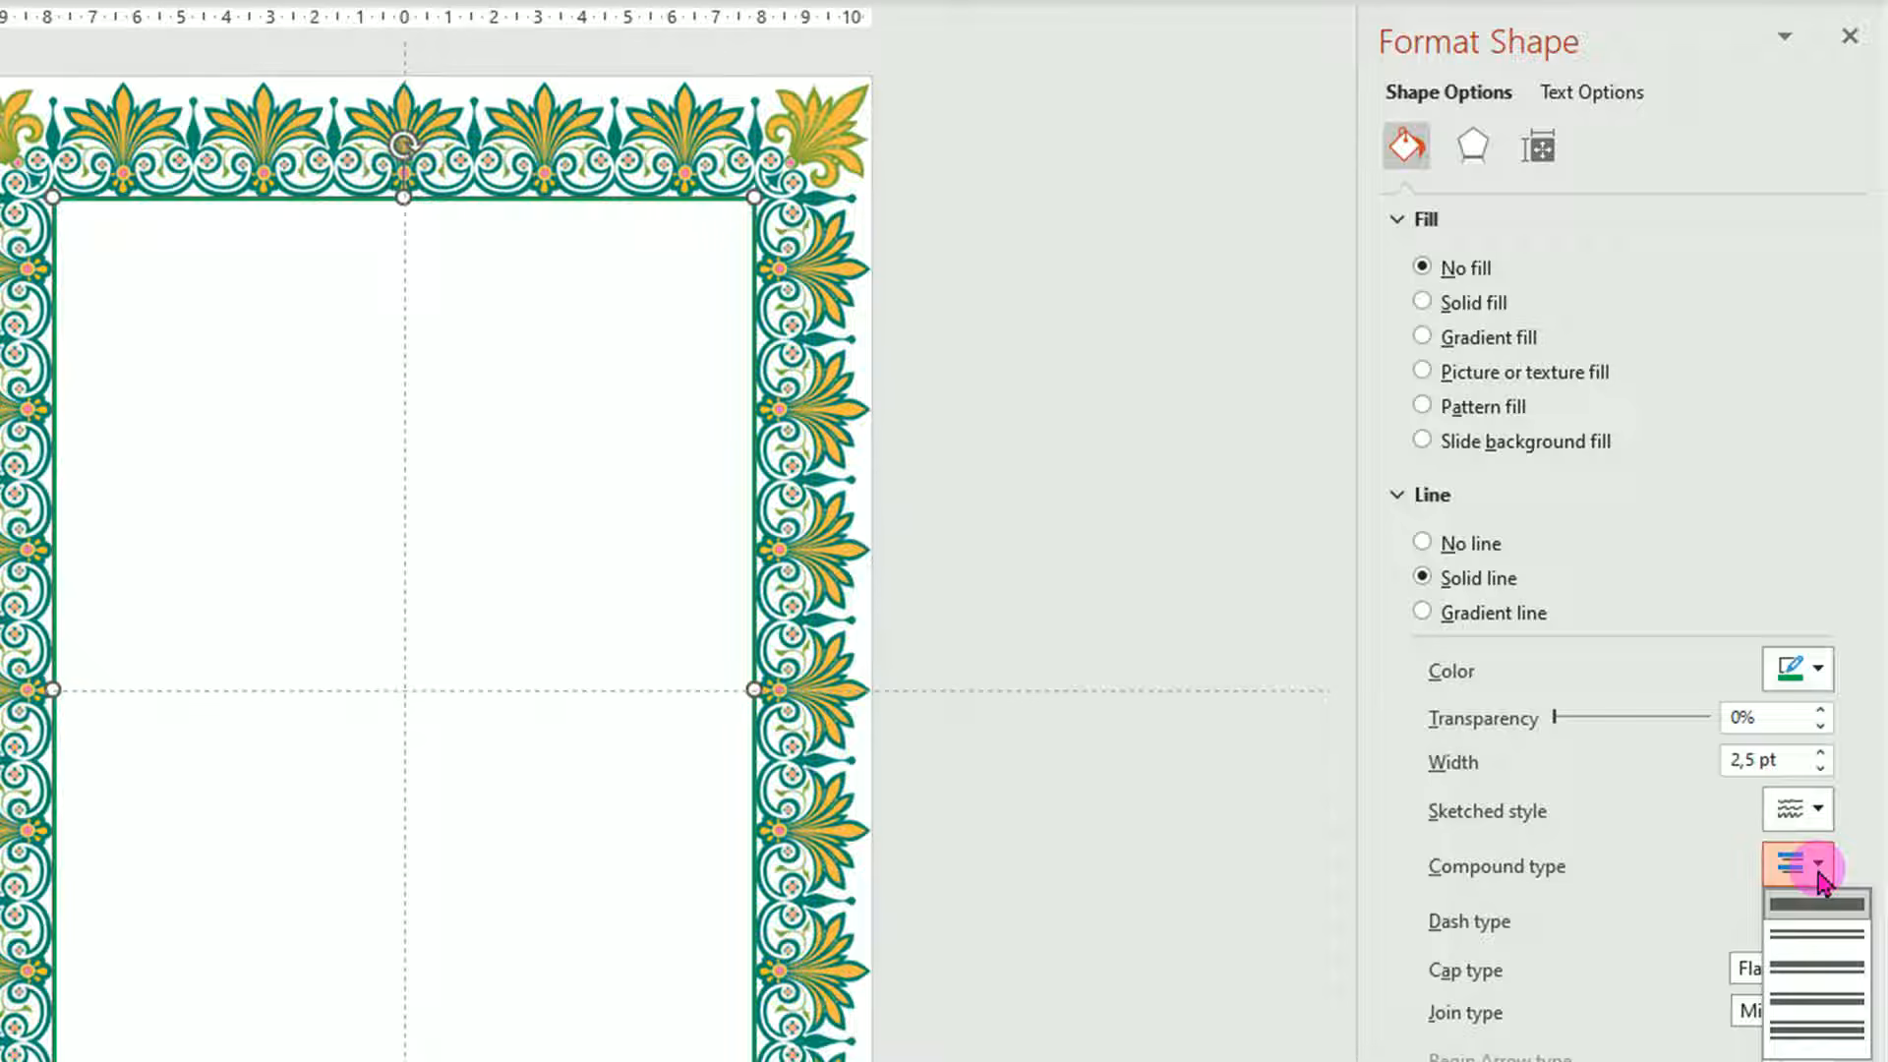
click(1819, 969)
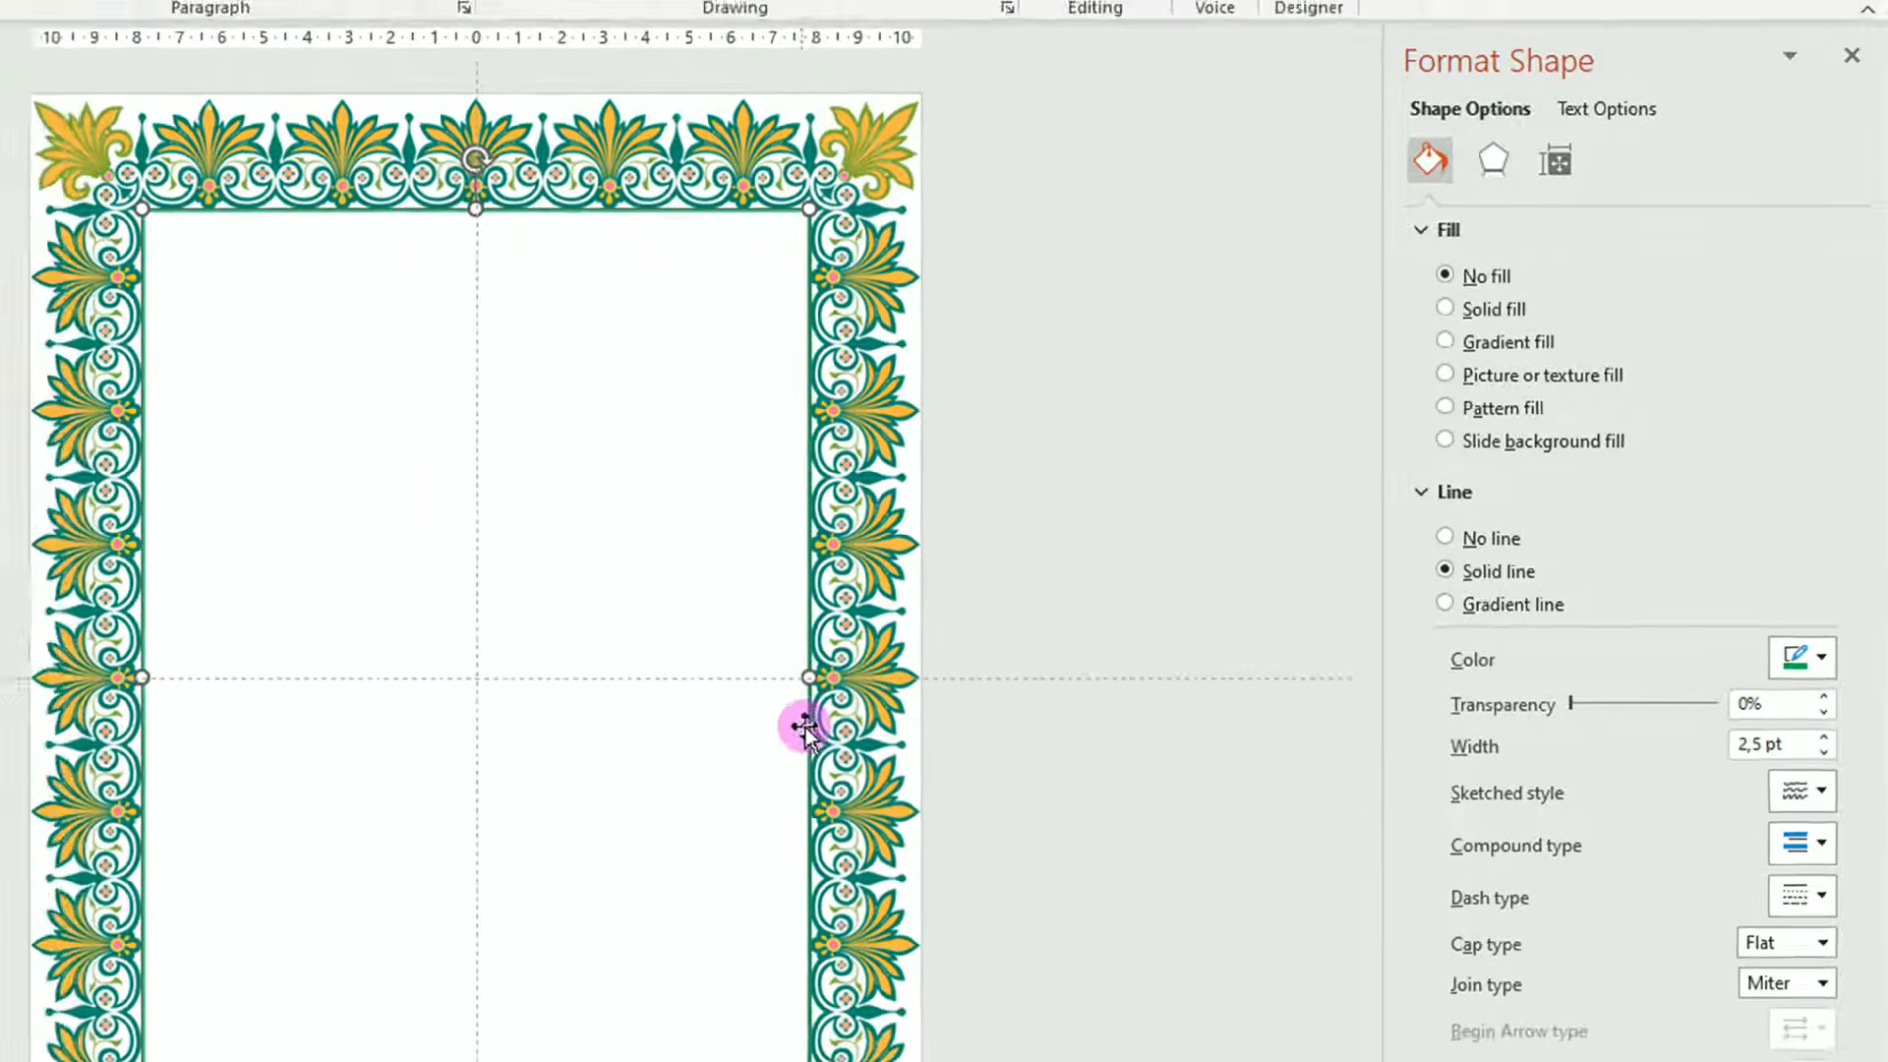
scroll(804, 729, up, 10)
scroll(1061, 657, up, 1)
drag(1138, 987, 1439, 987)
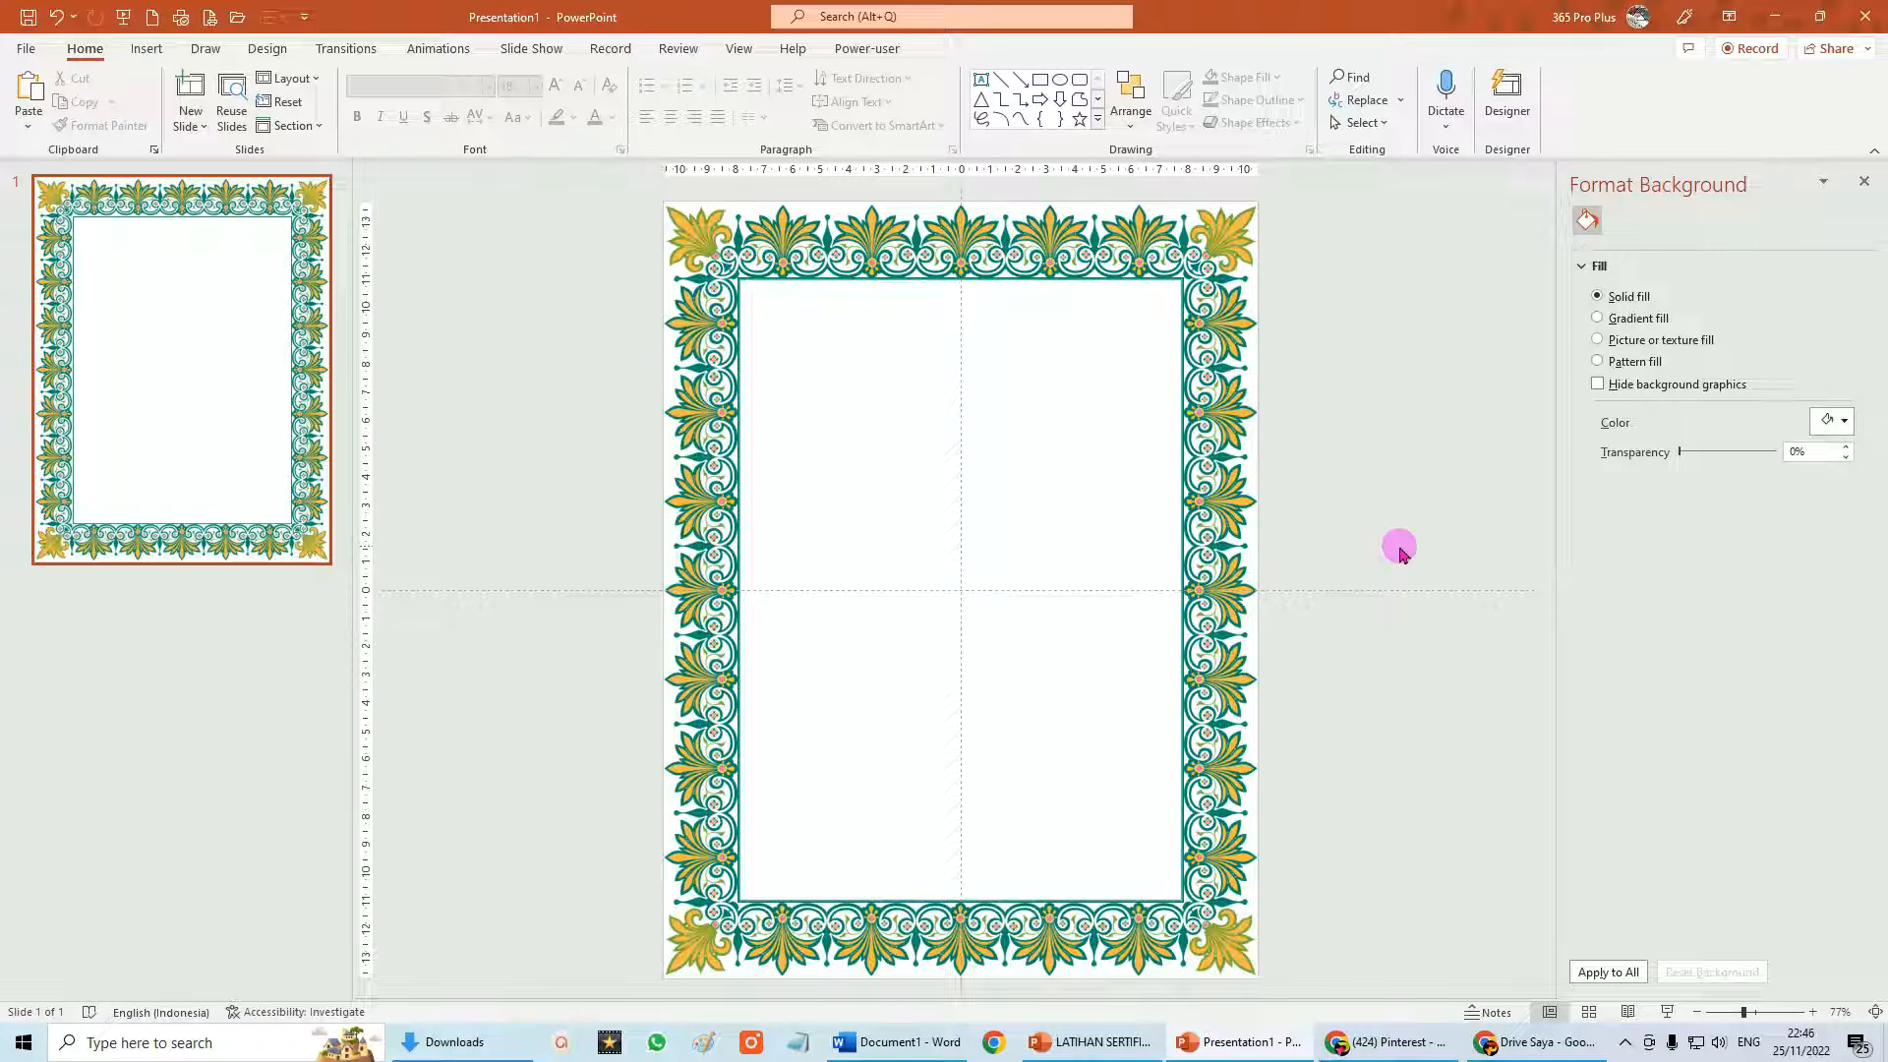
Copy the LOGO BOGOR KAB image from the Downloads folder, then return to Presentation1.
click(465, 1040)
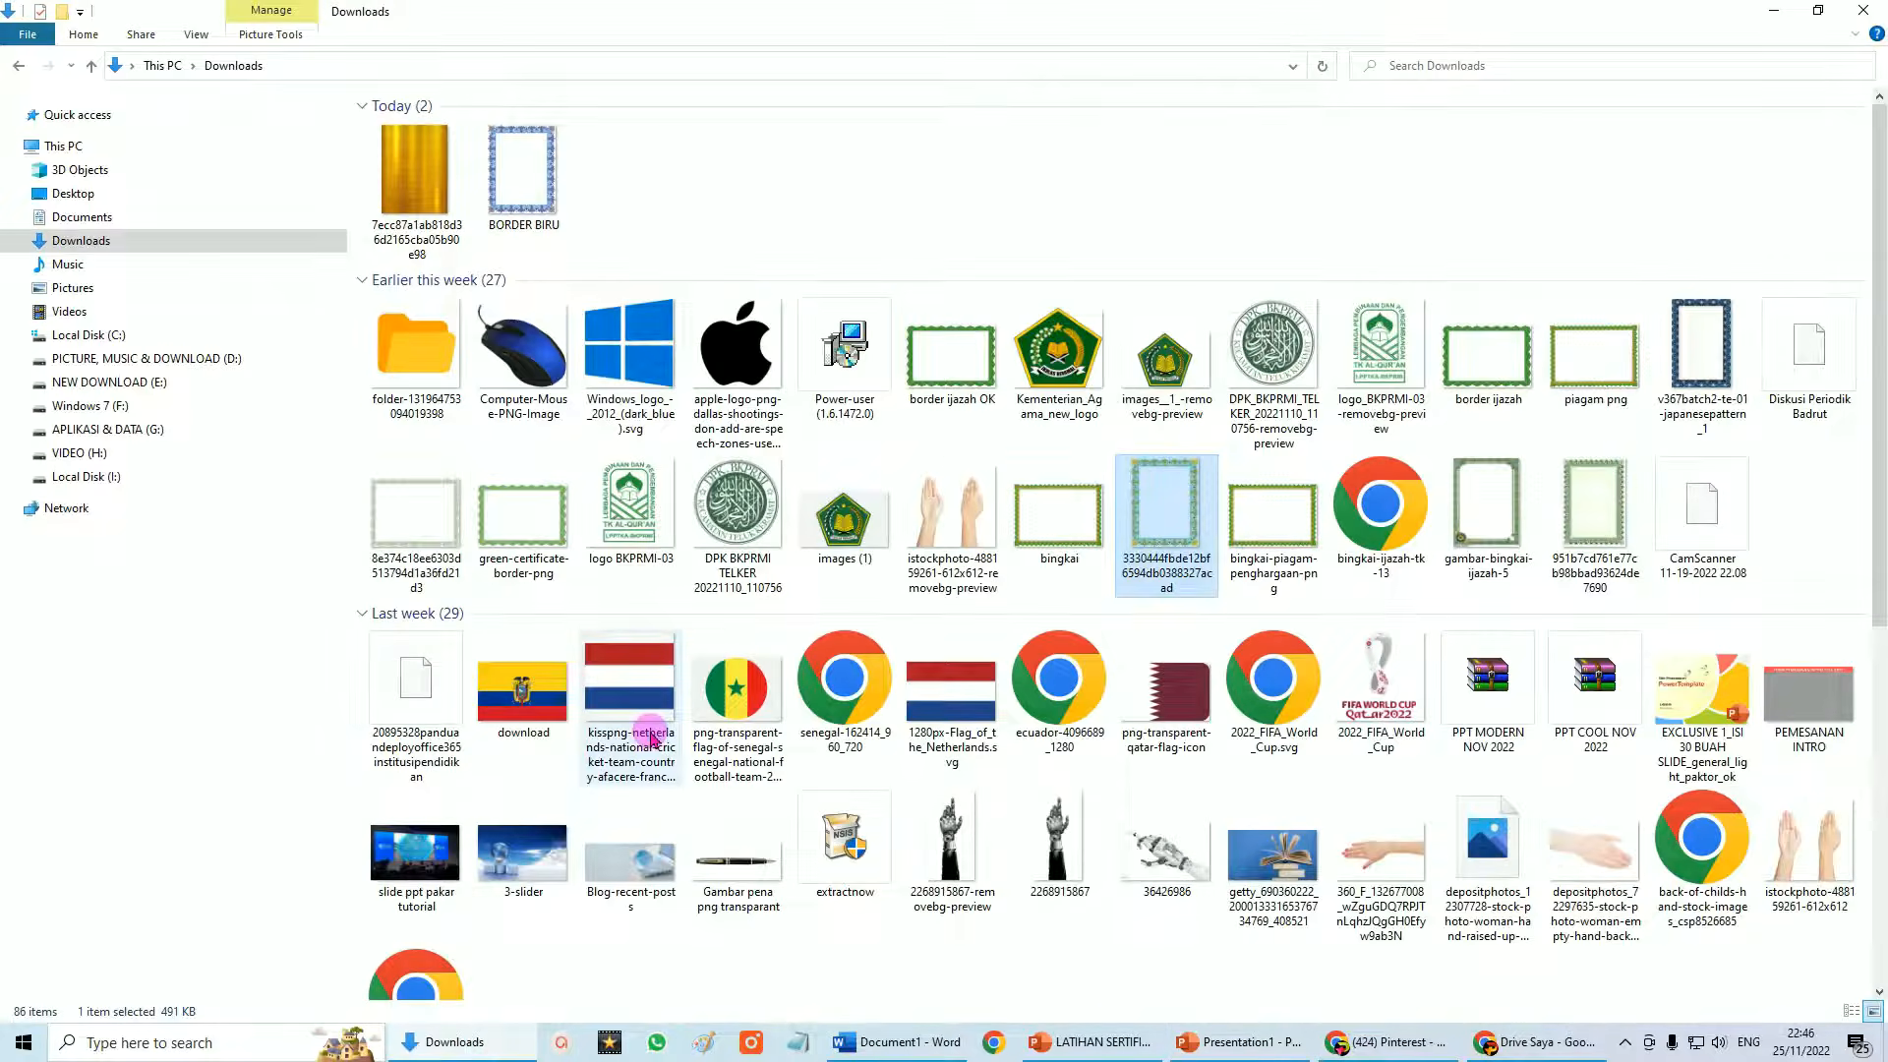
scroll(644, 836, down, 5)
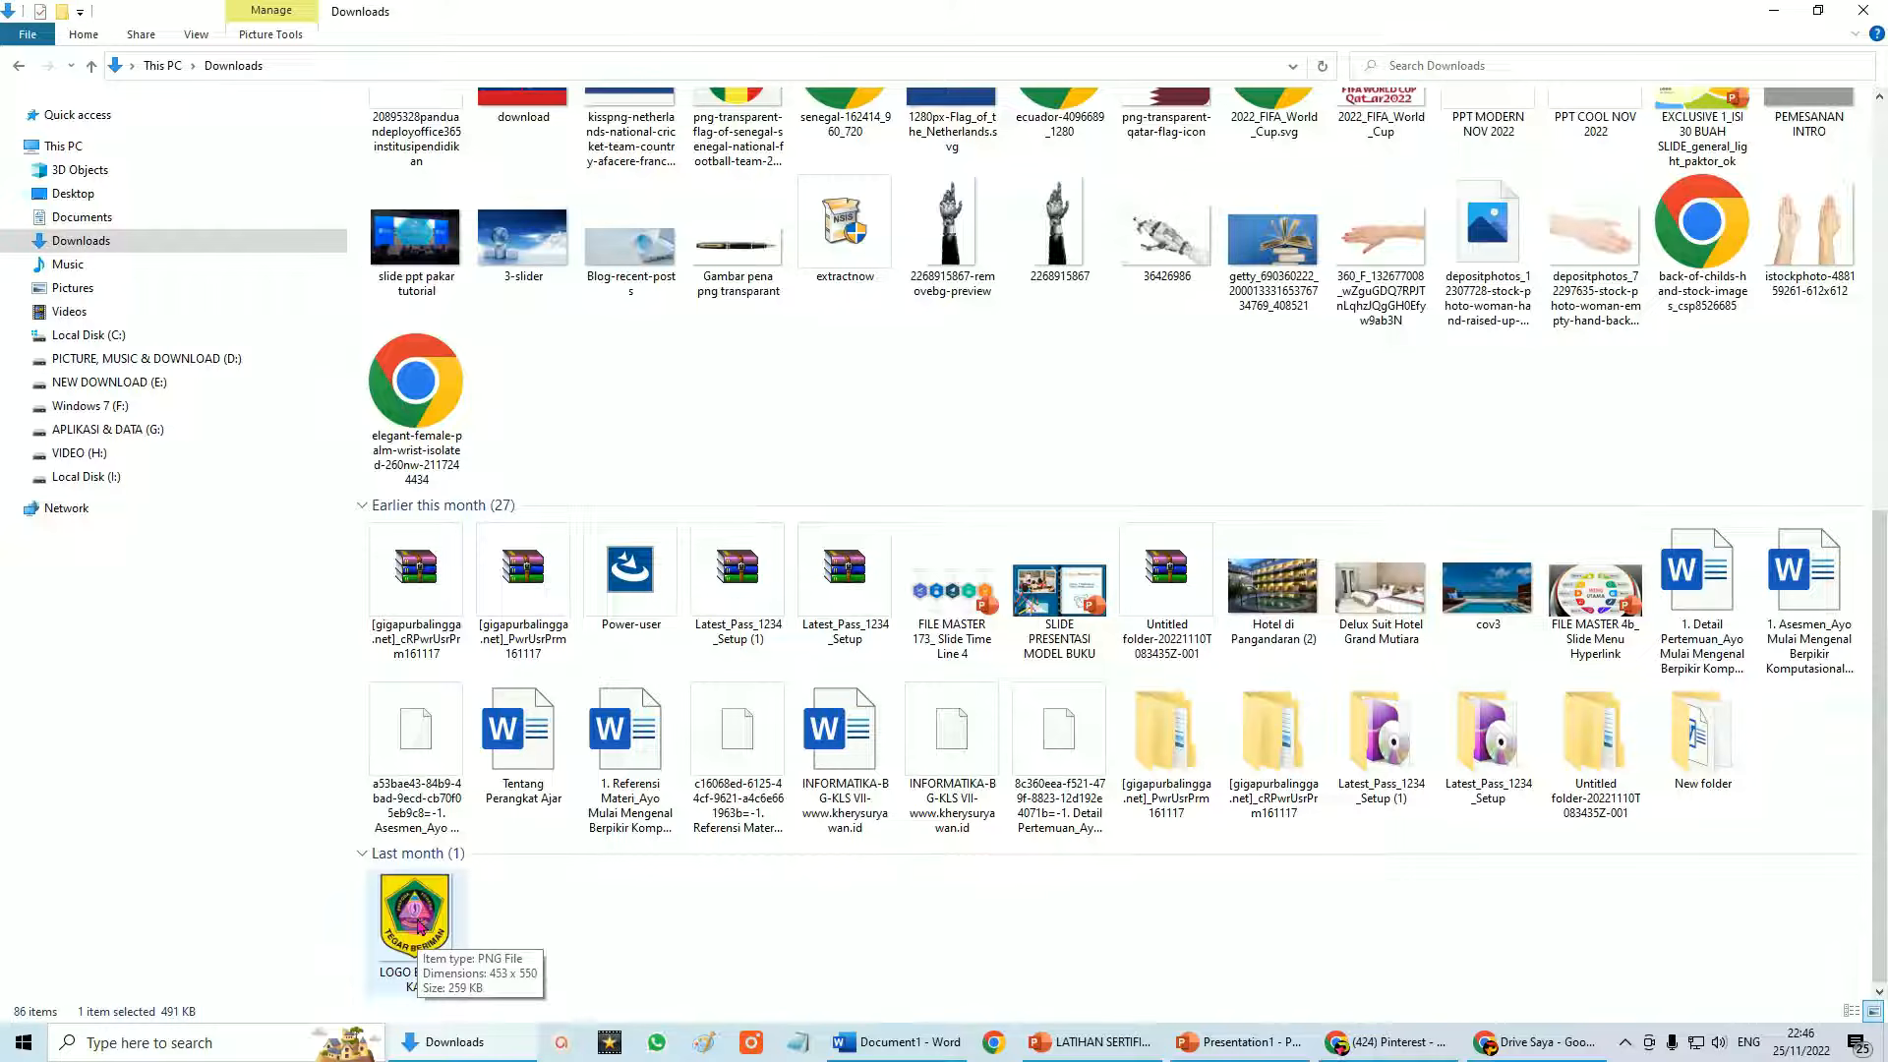
right_click(415, 909)
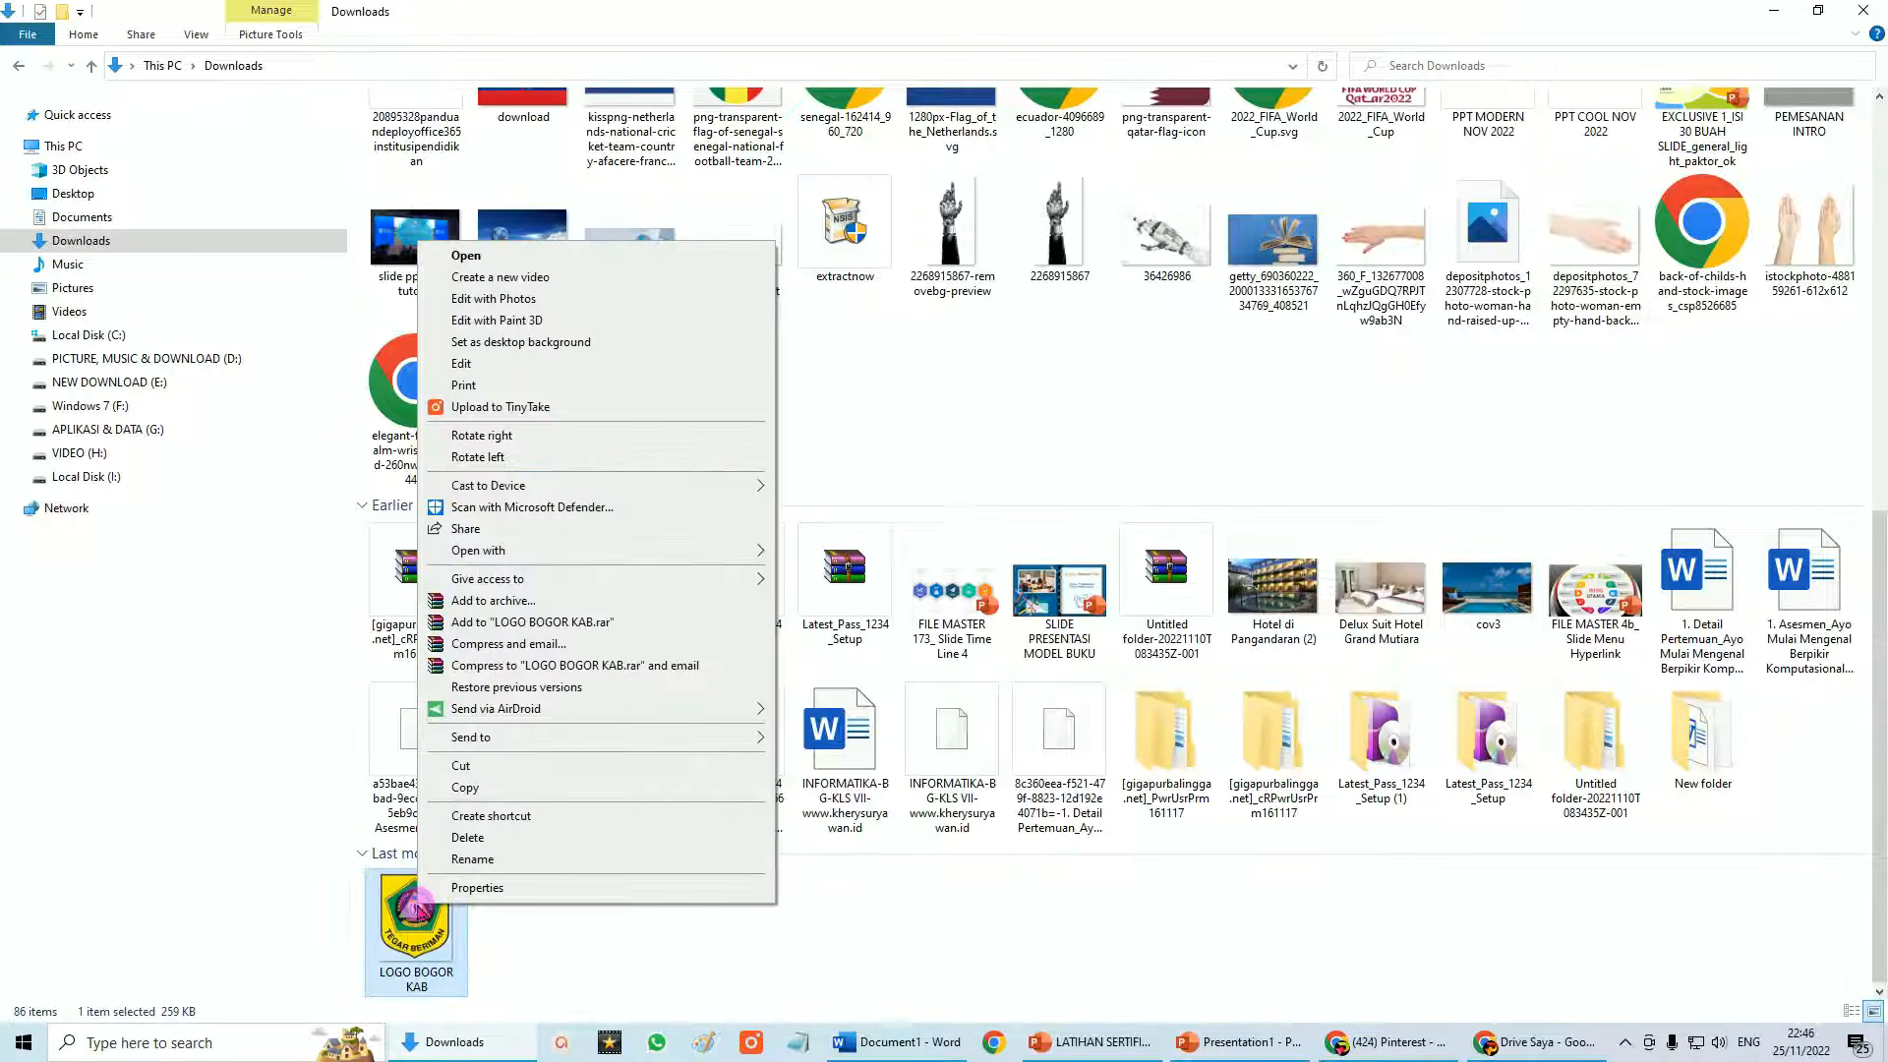
click(466, 787)
click(1241, 1042)
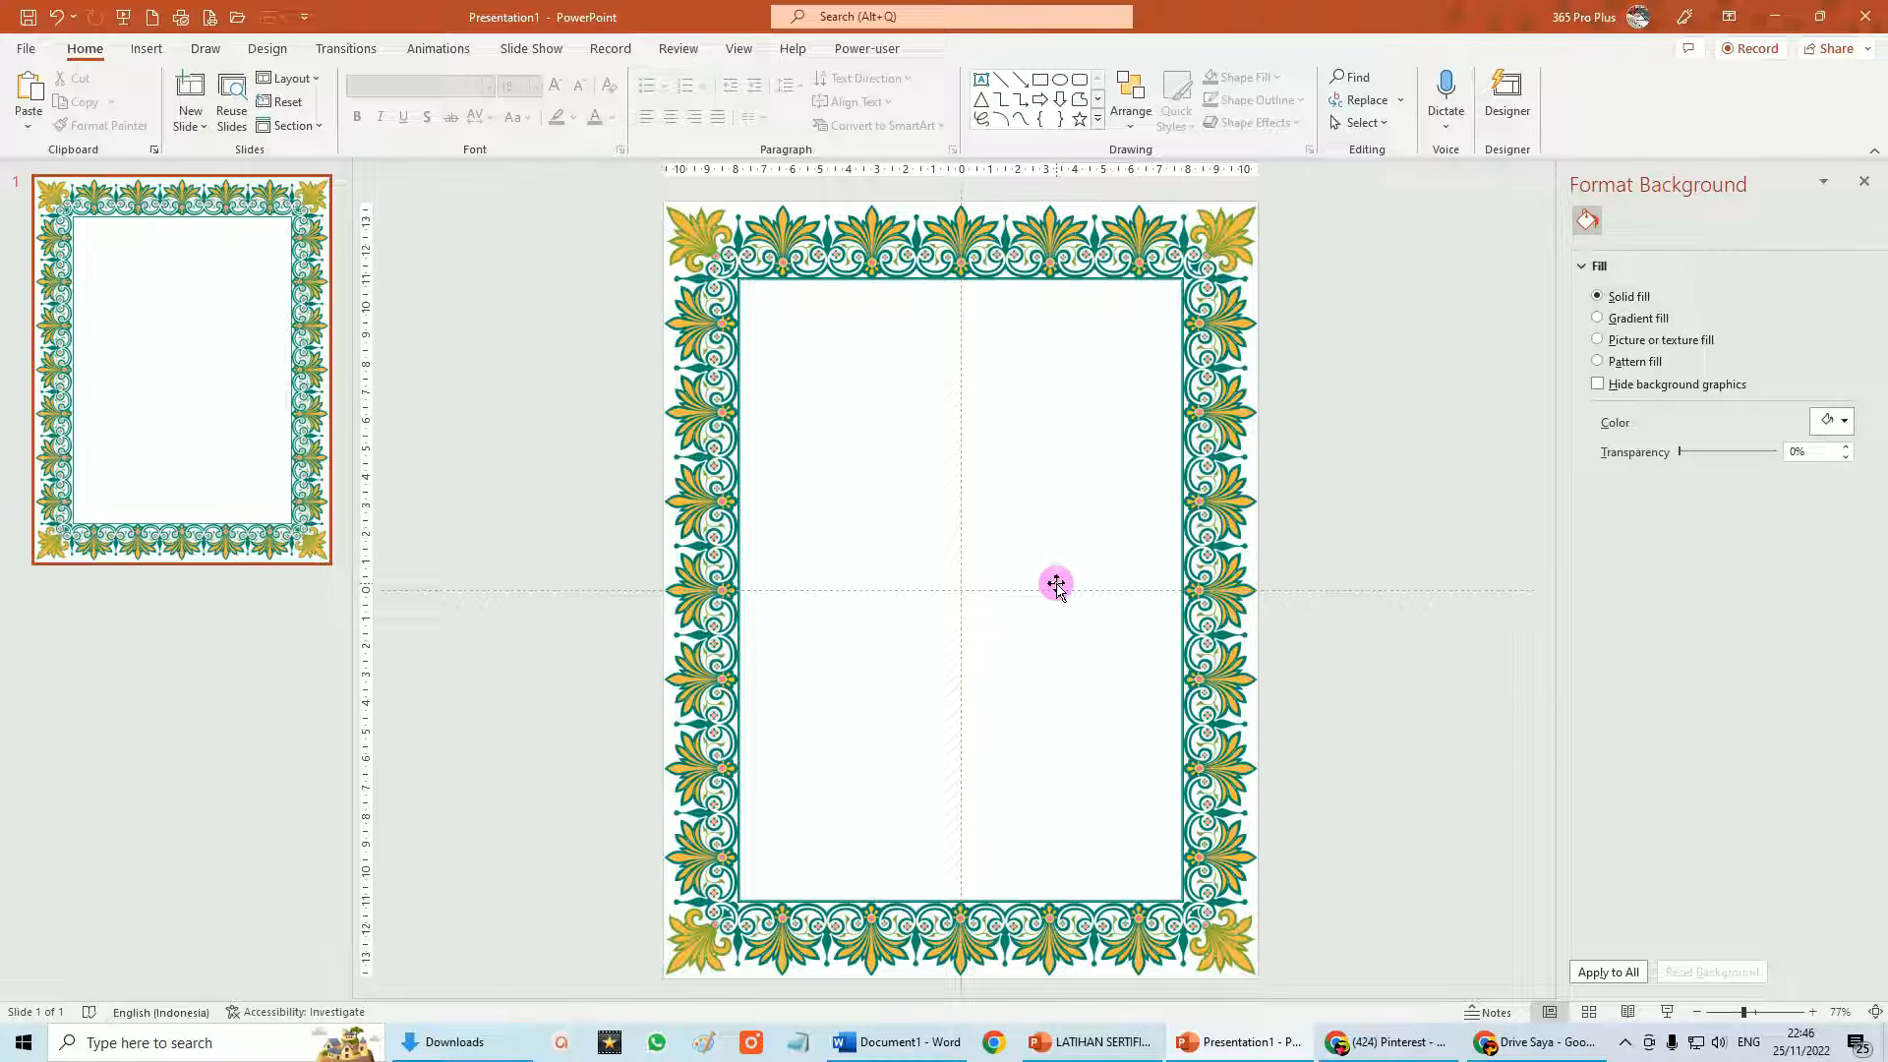
Paste the LOGO BOGOR KAB image and shrink it to about 2.47 × 2.03 cm at top centre.
click(29, 88)
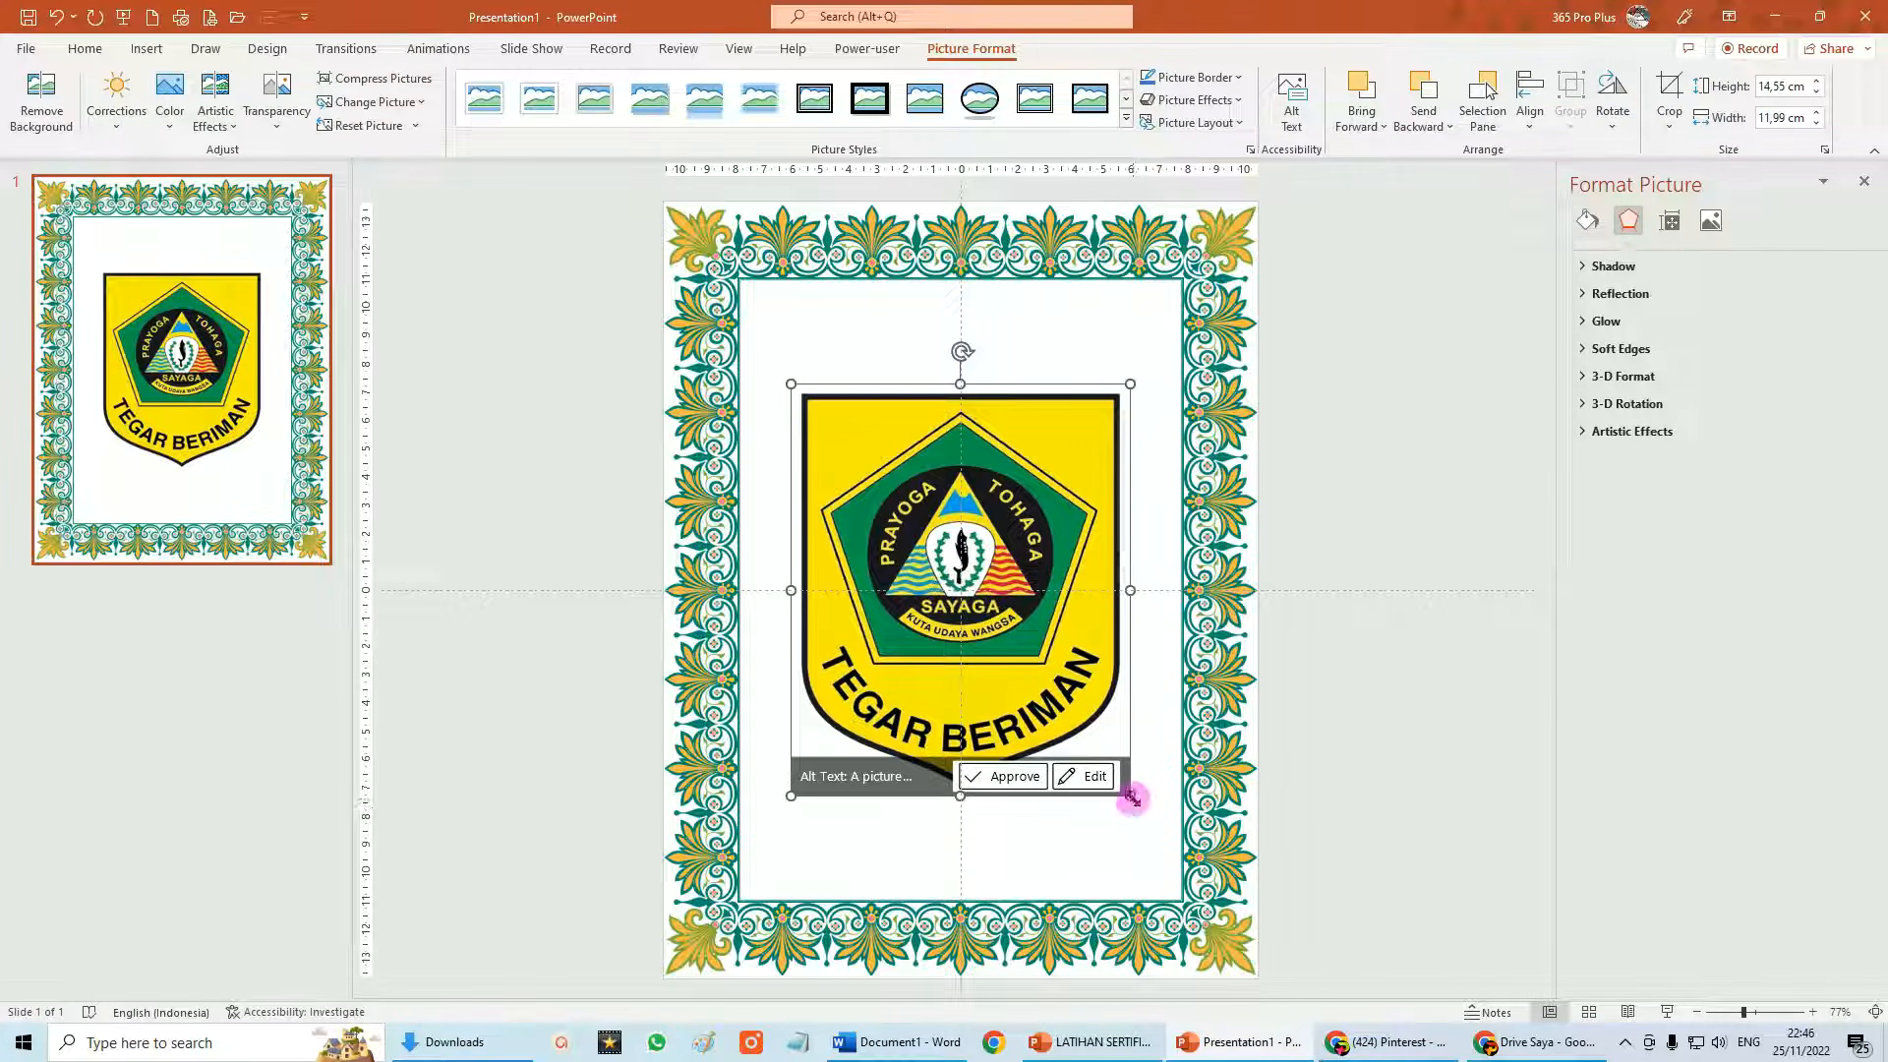
drag(1131, 796, 963, 325)
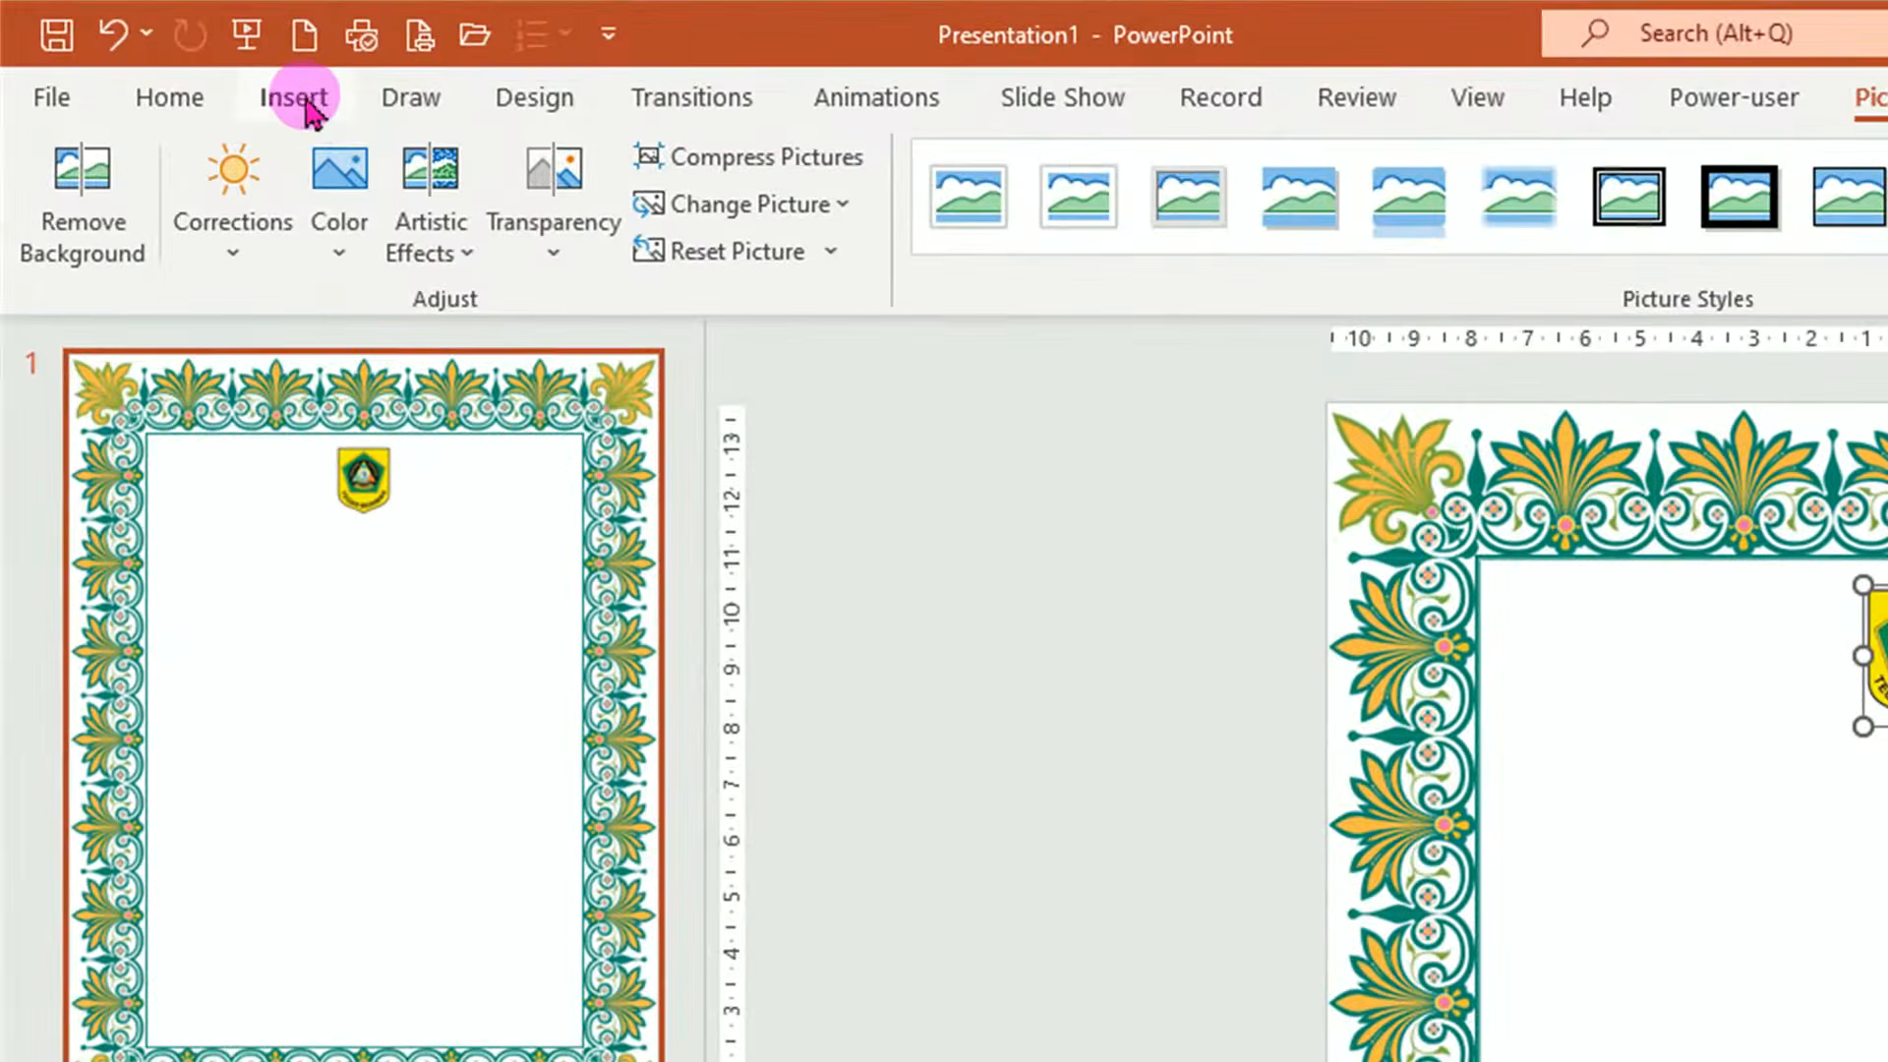
Insert a plain-style WordArt box below the logo reading 'PEMERINTAH KABUPATEN BOGOR'.
click(149, 50)
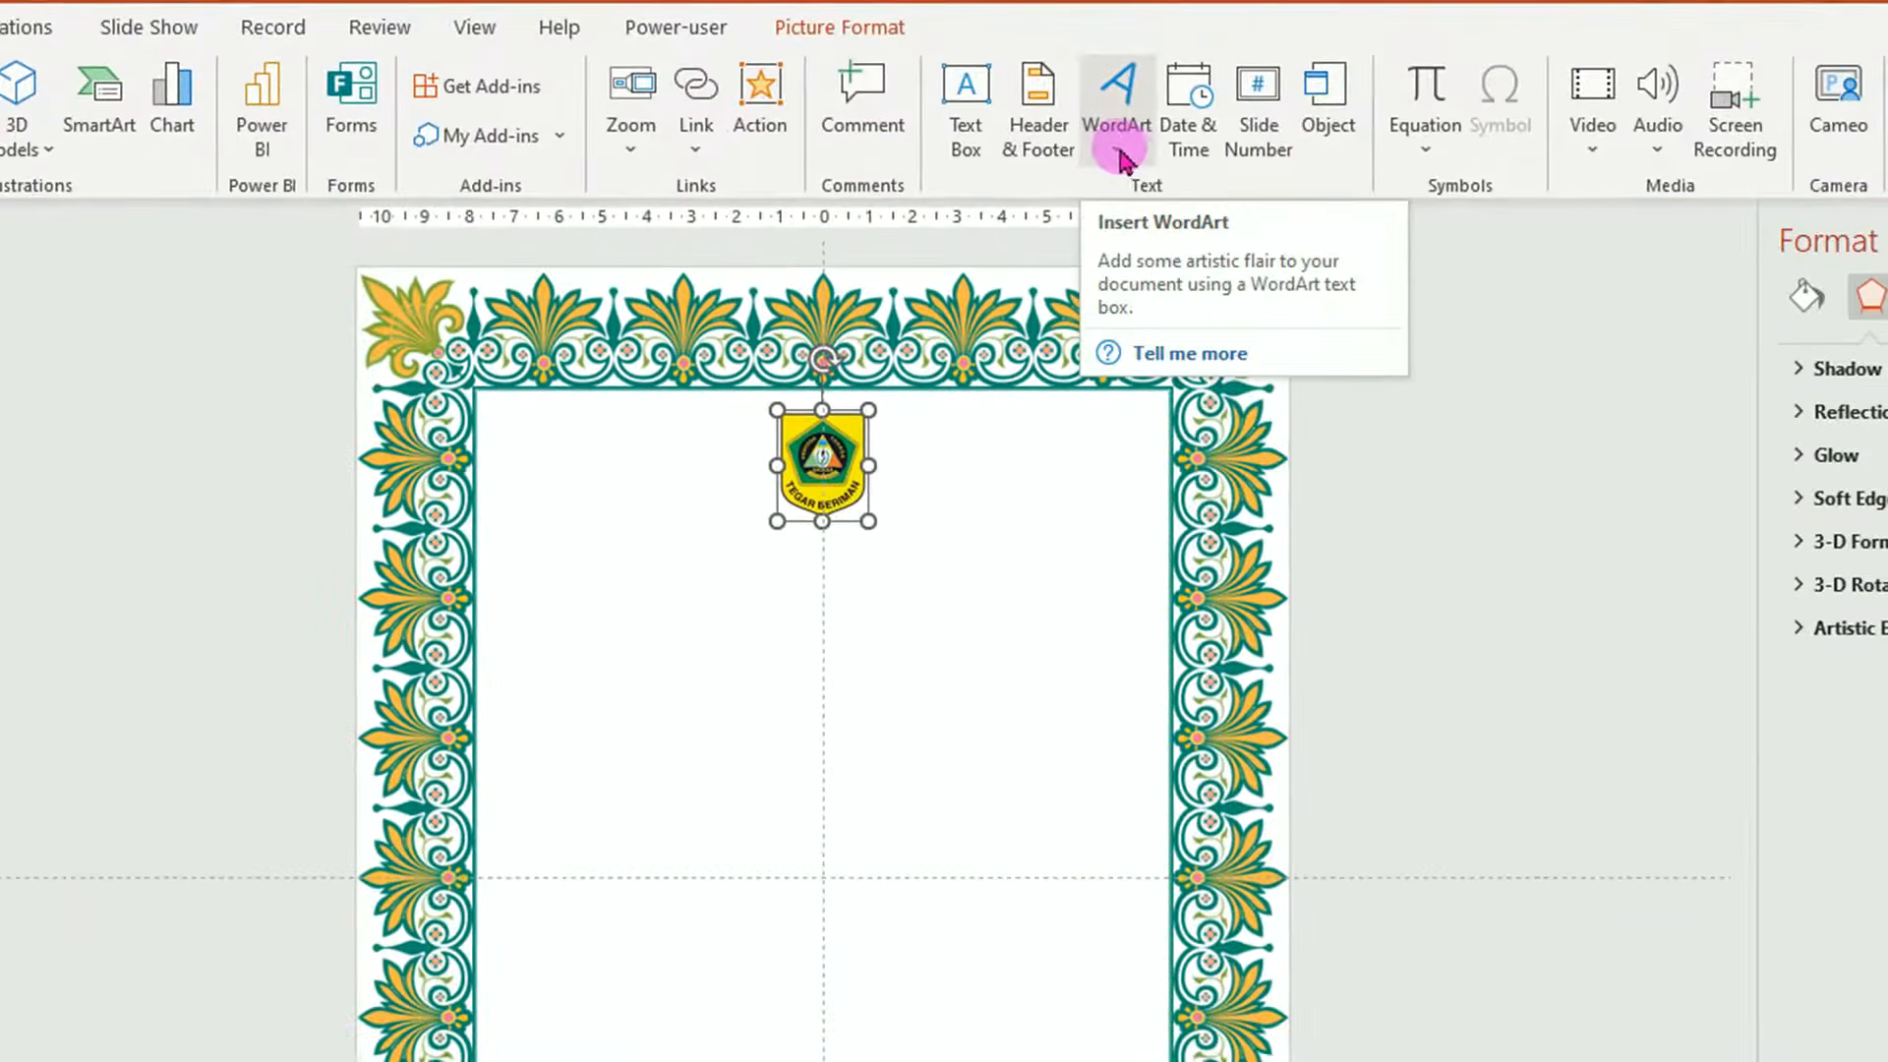
click(1121, 157)
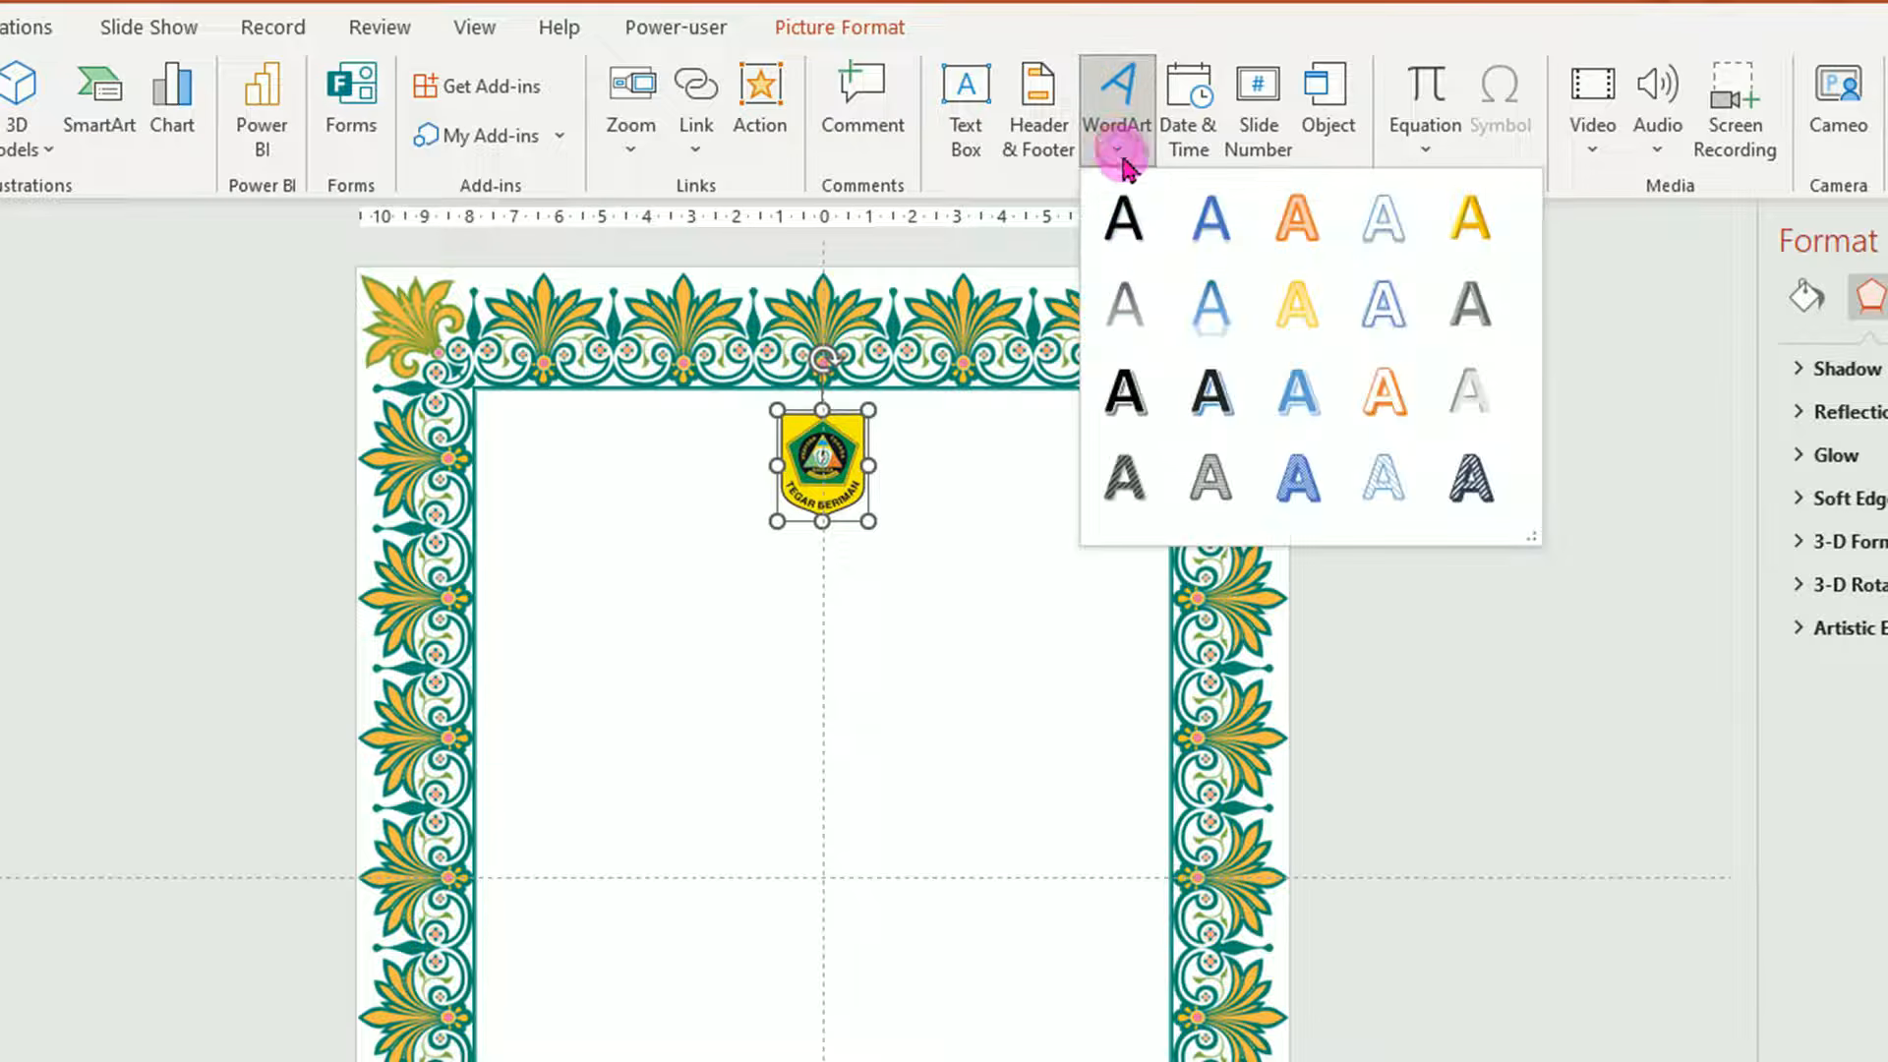
click(1127, 234)
drag(881, 813, 881, 507)
drag(581, 570, 1089, 575)
text(PEMERINTAH KABUPATEN BOGOR)
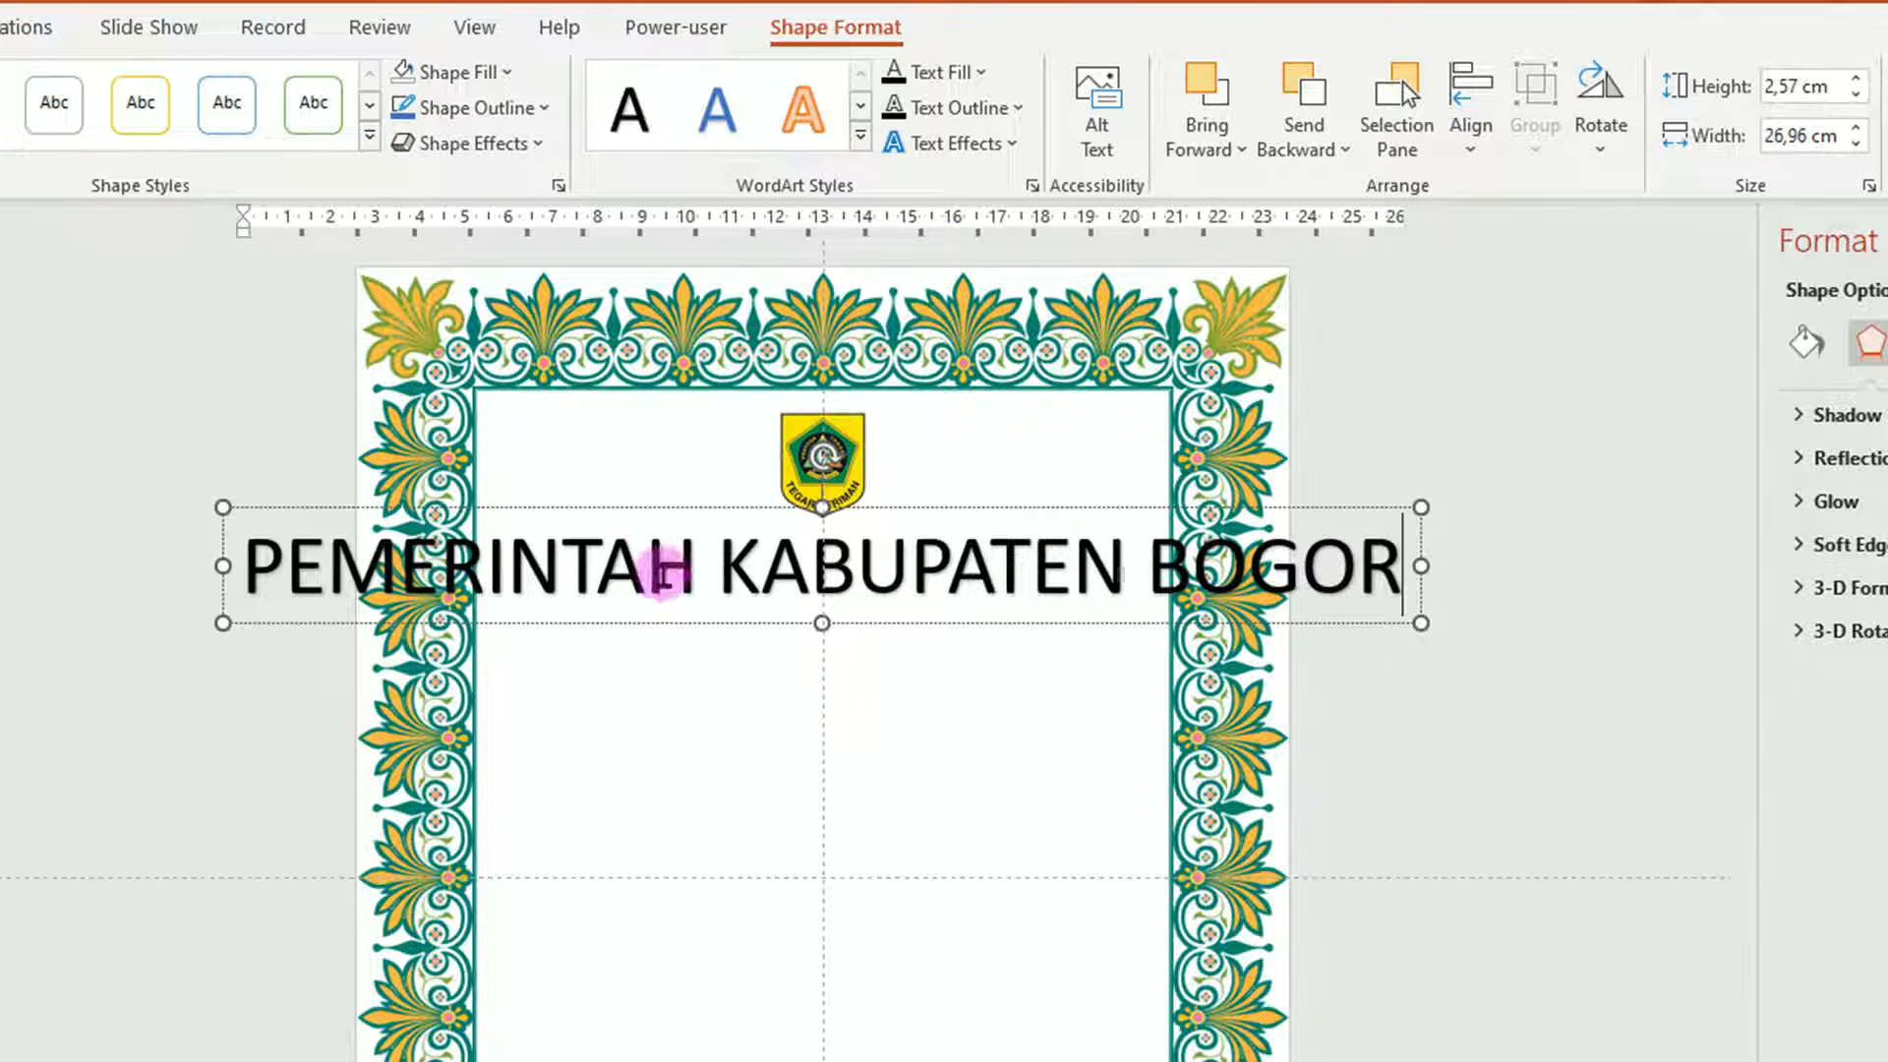
click(649, 505)
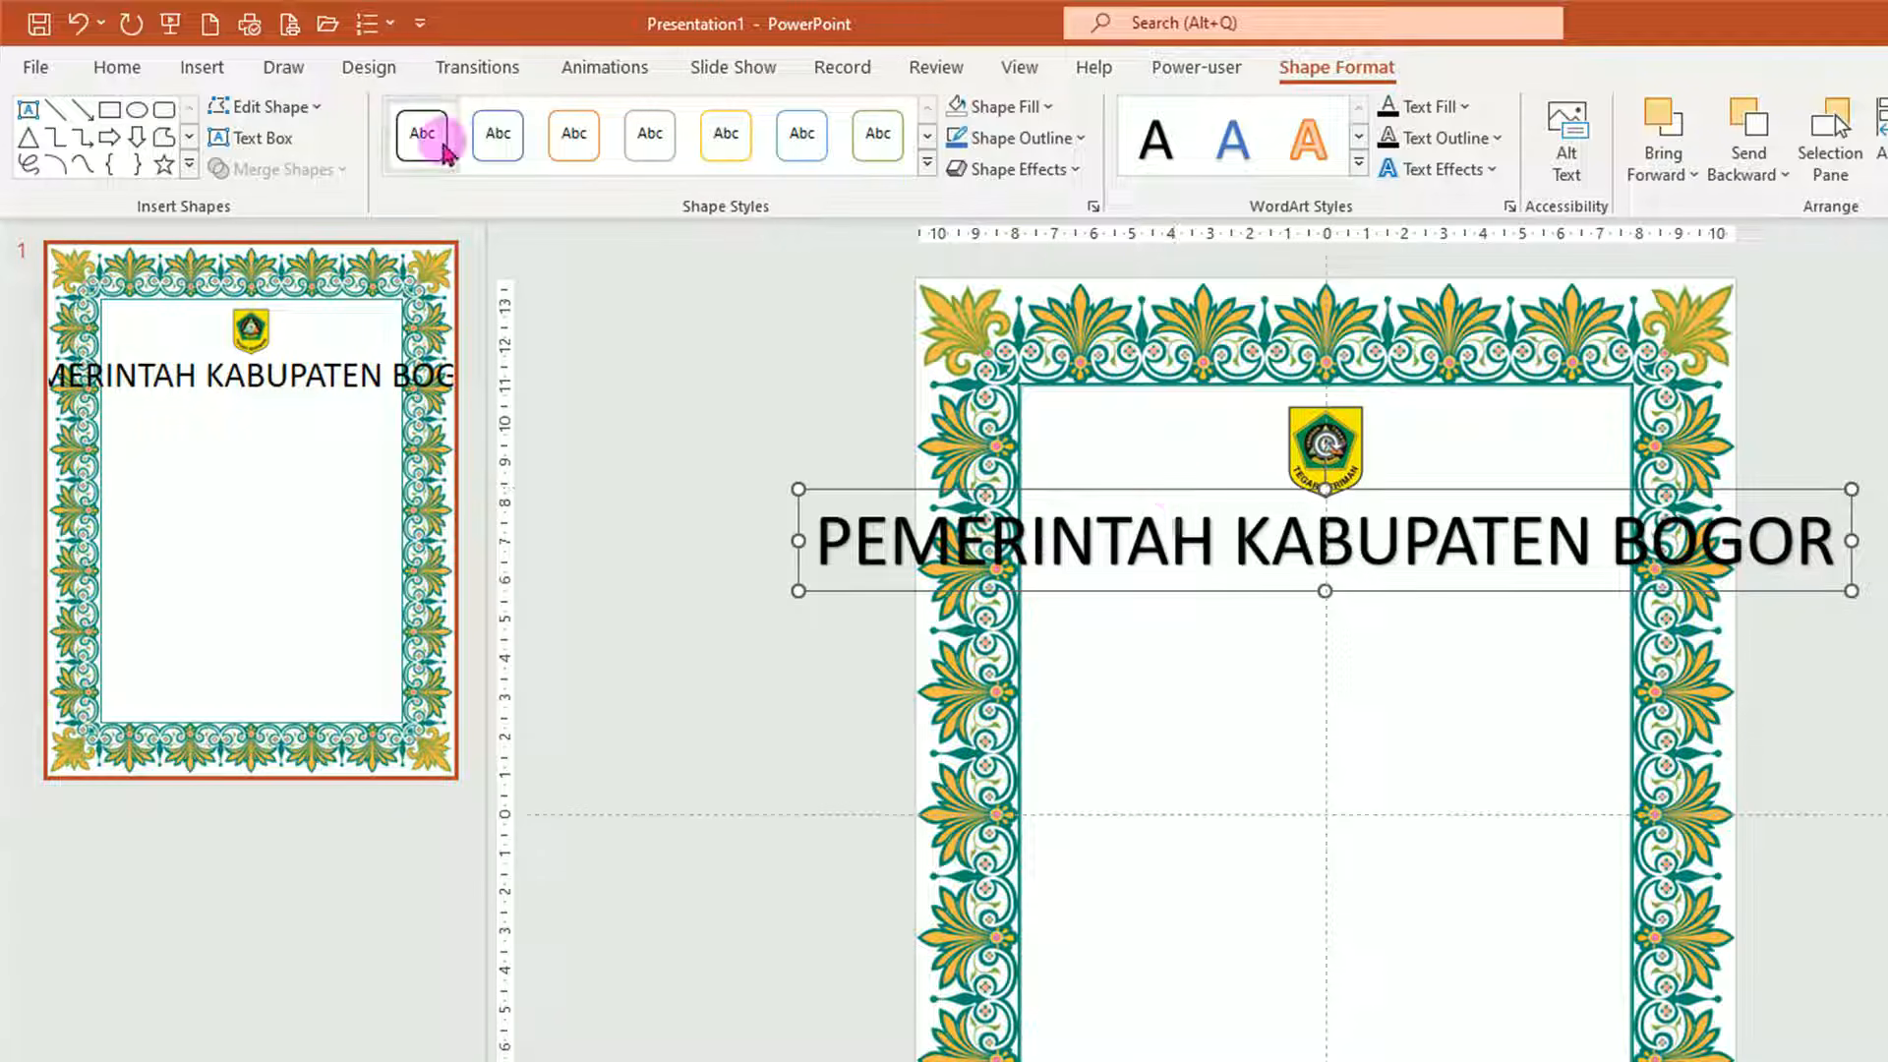
Format the heading as Arial 14 pt without text shadow and nudge it slightly lower.
click(117, 67)
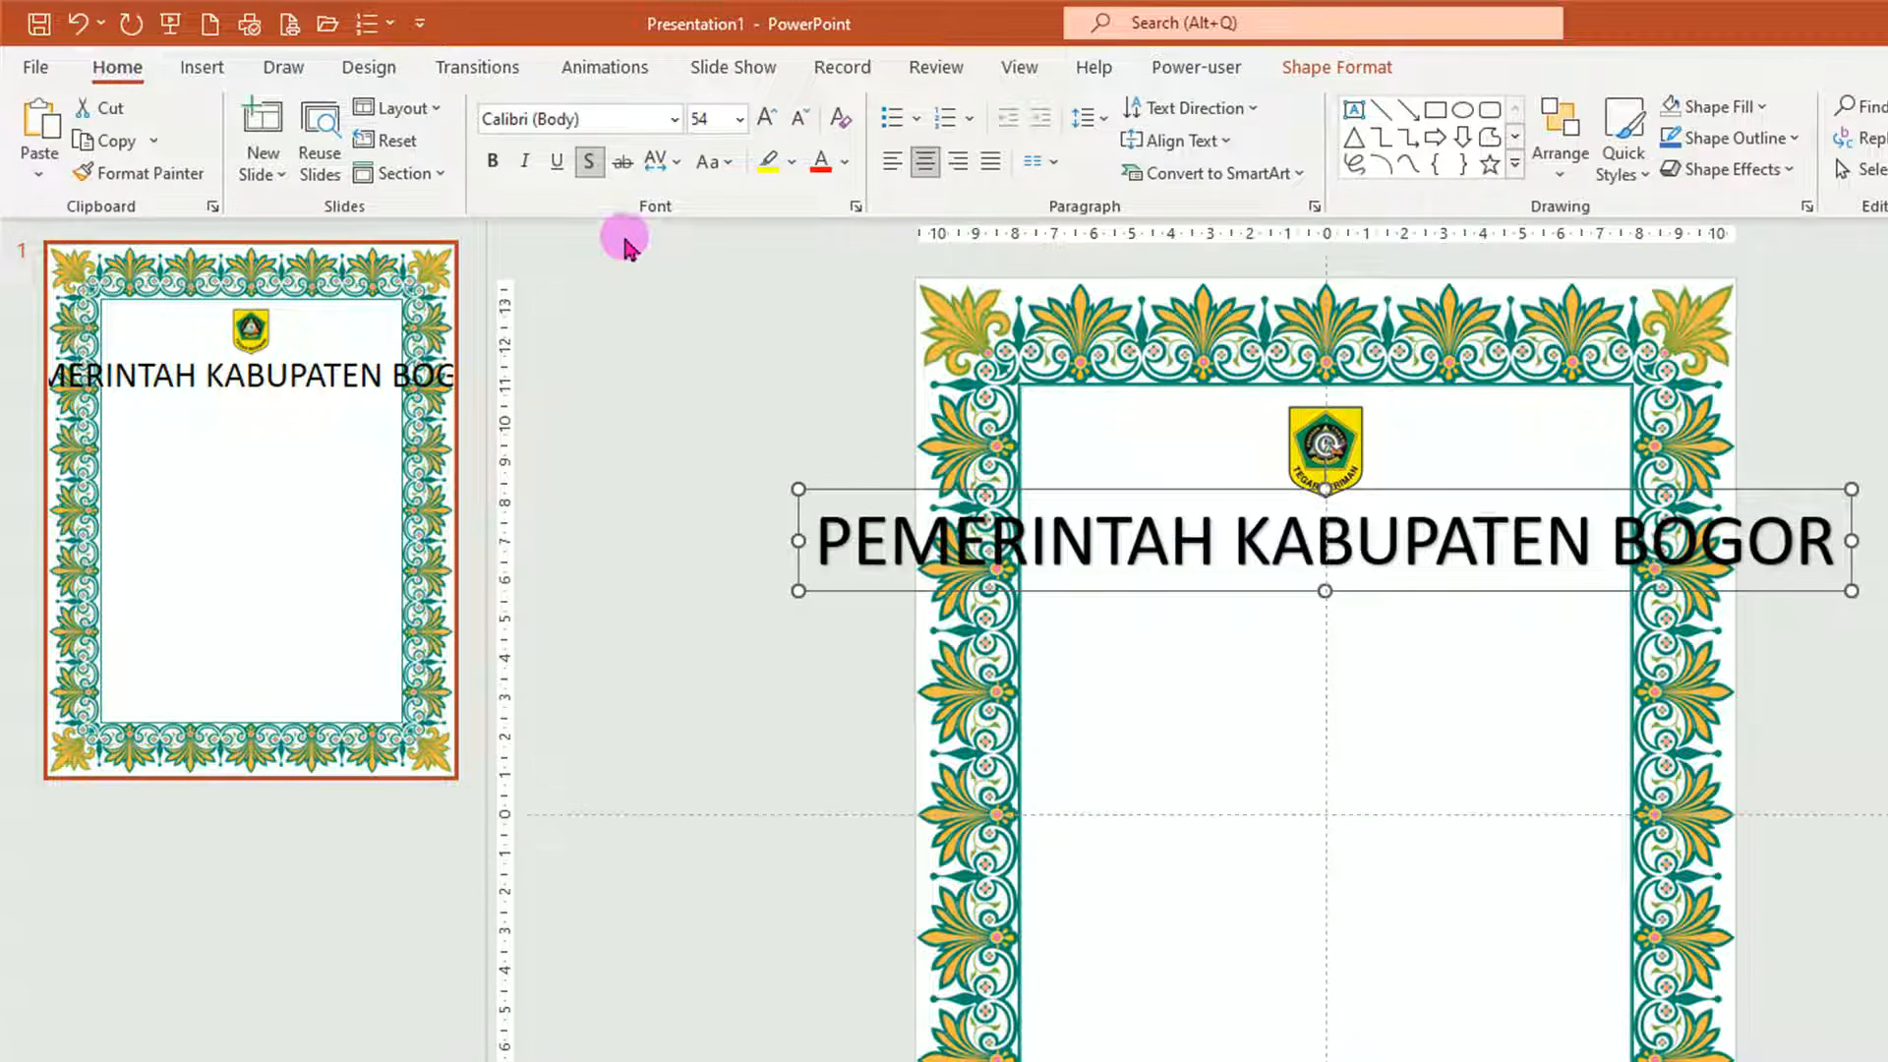
click(673, 119)
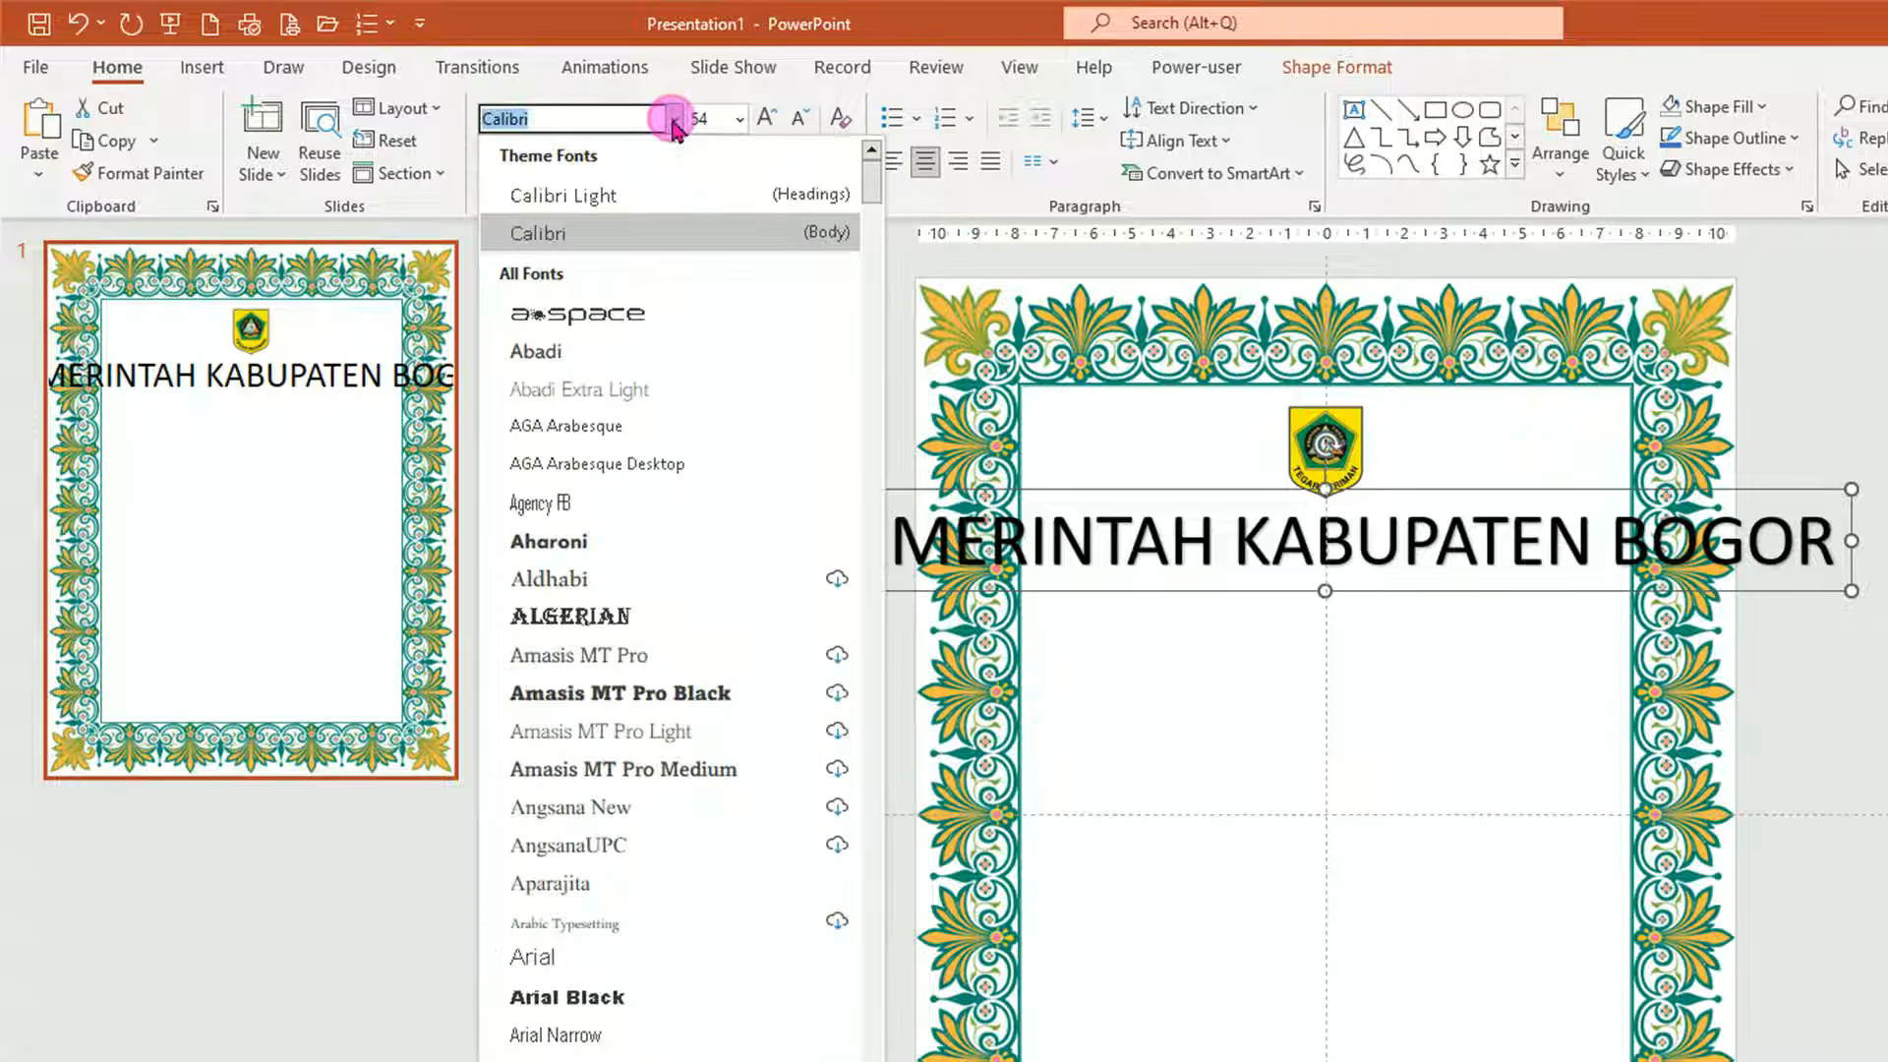
click(557, 967)
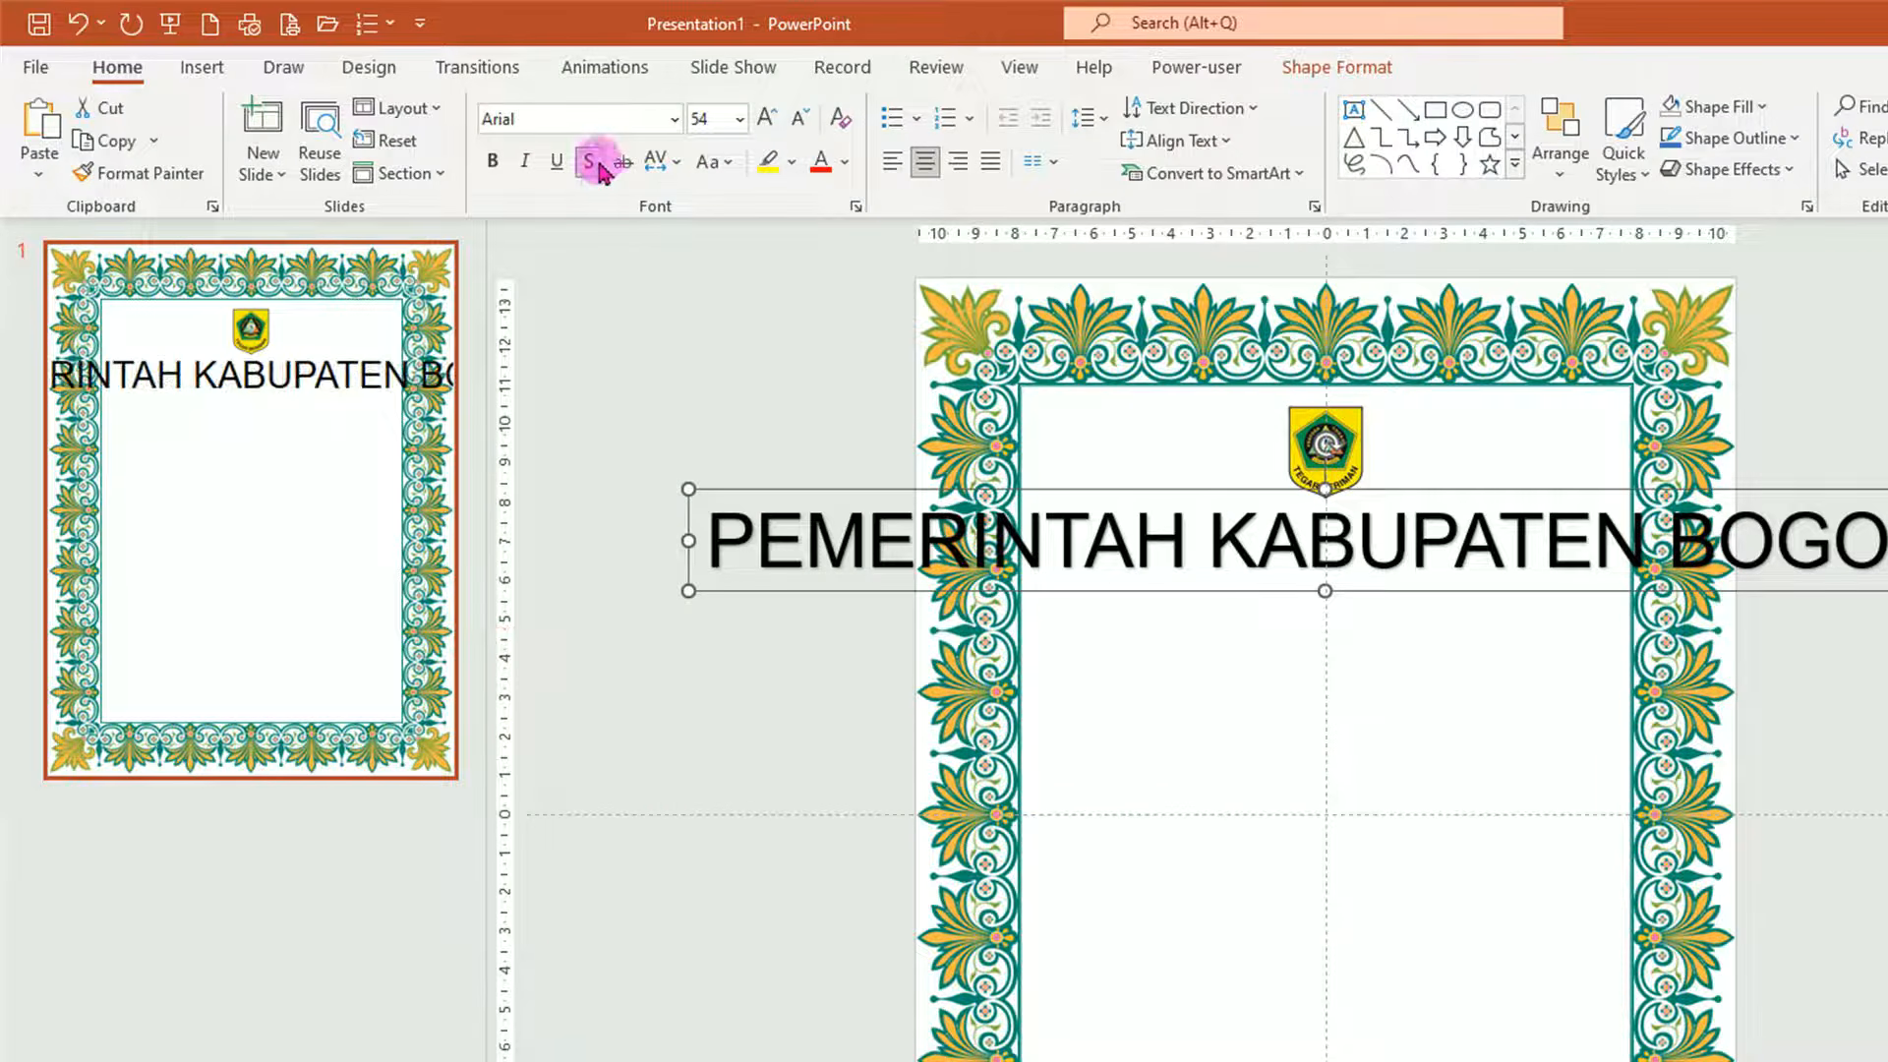
click(921, 573)
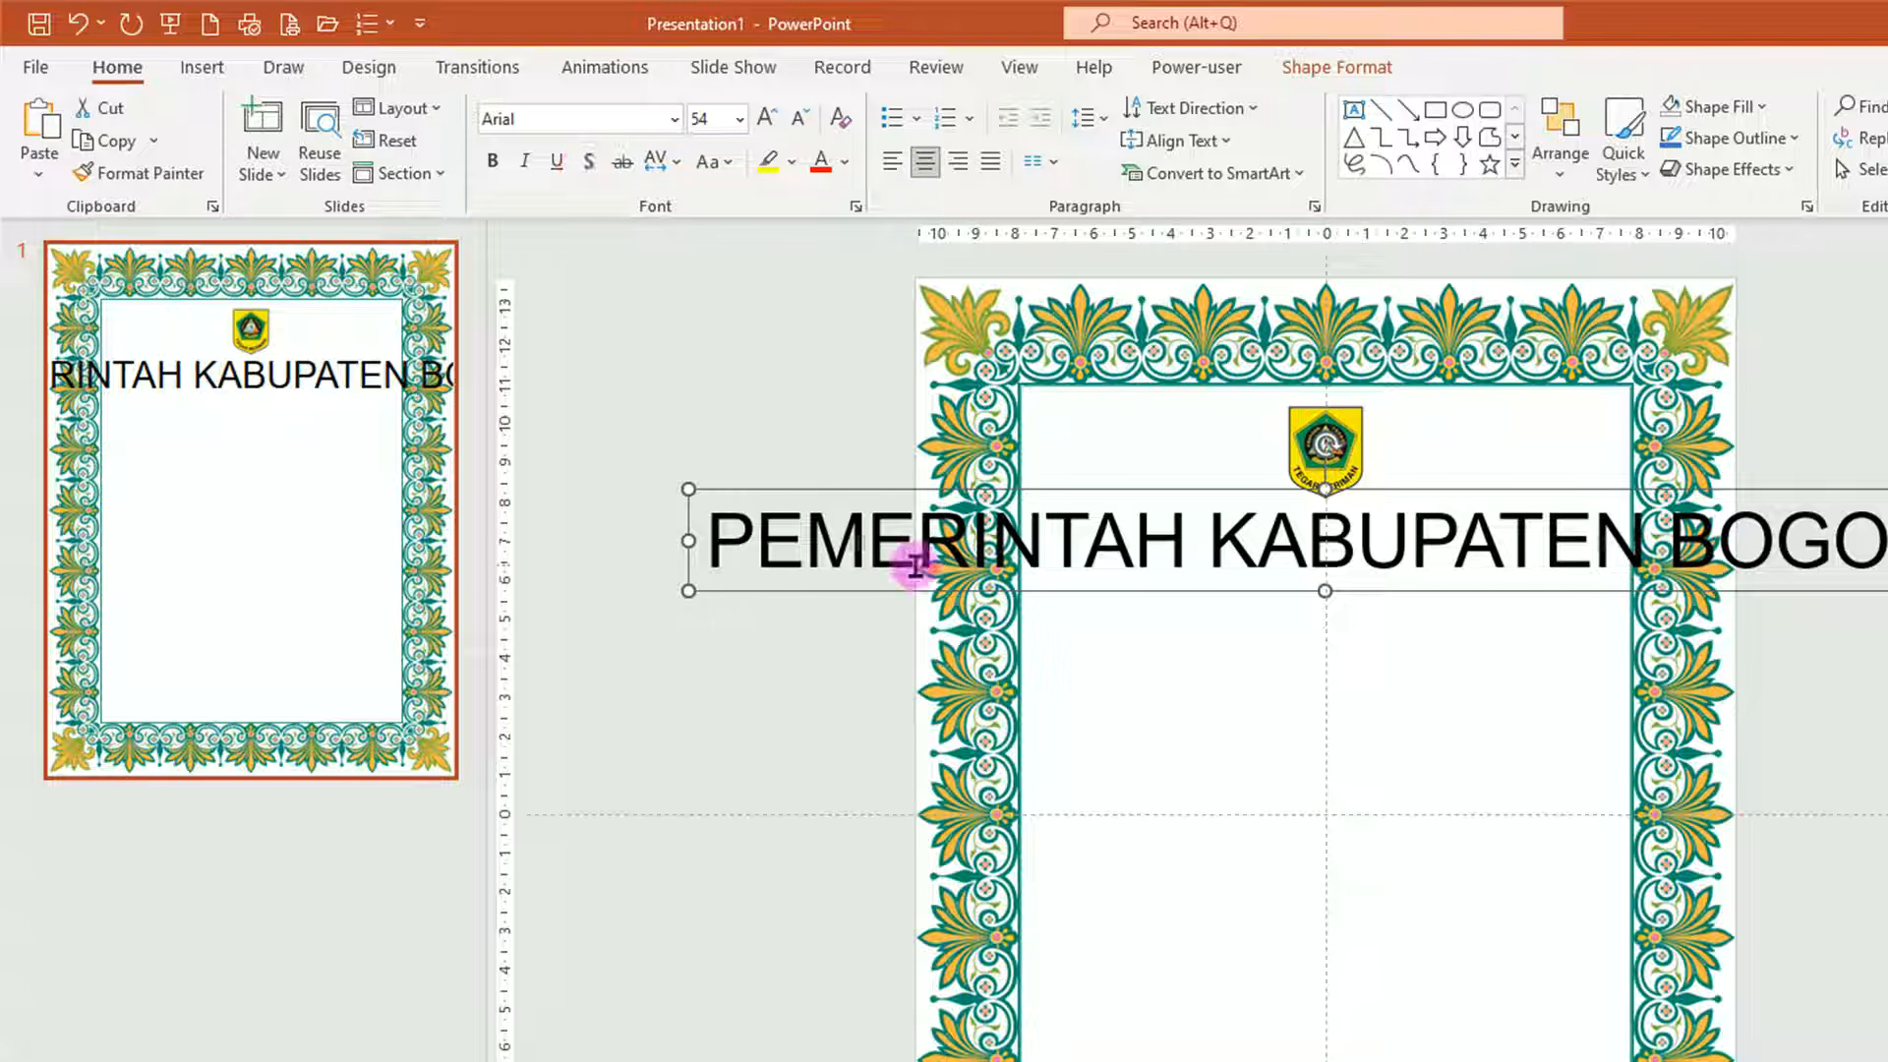
click(739, 119)
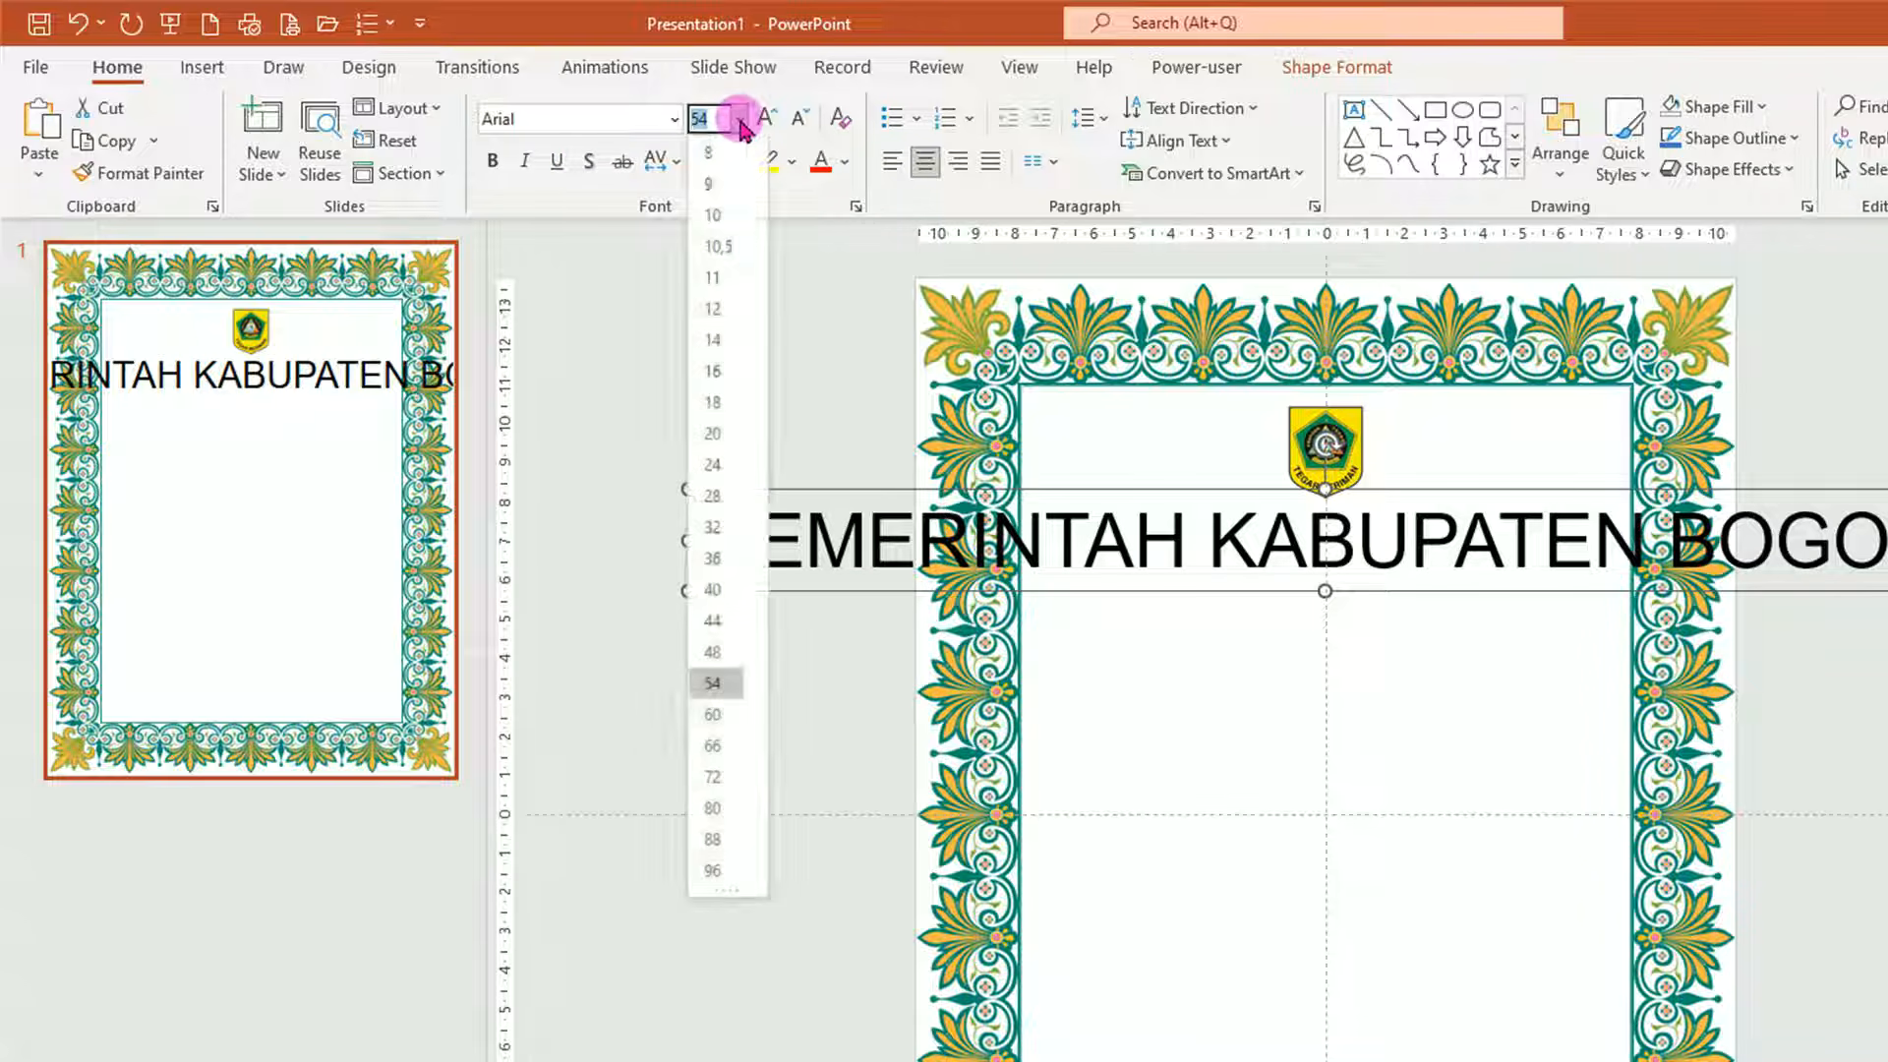
click(714, 340)
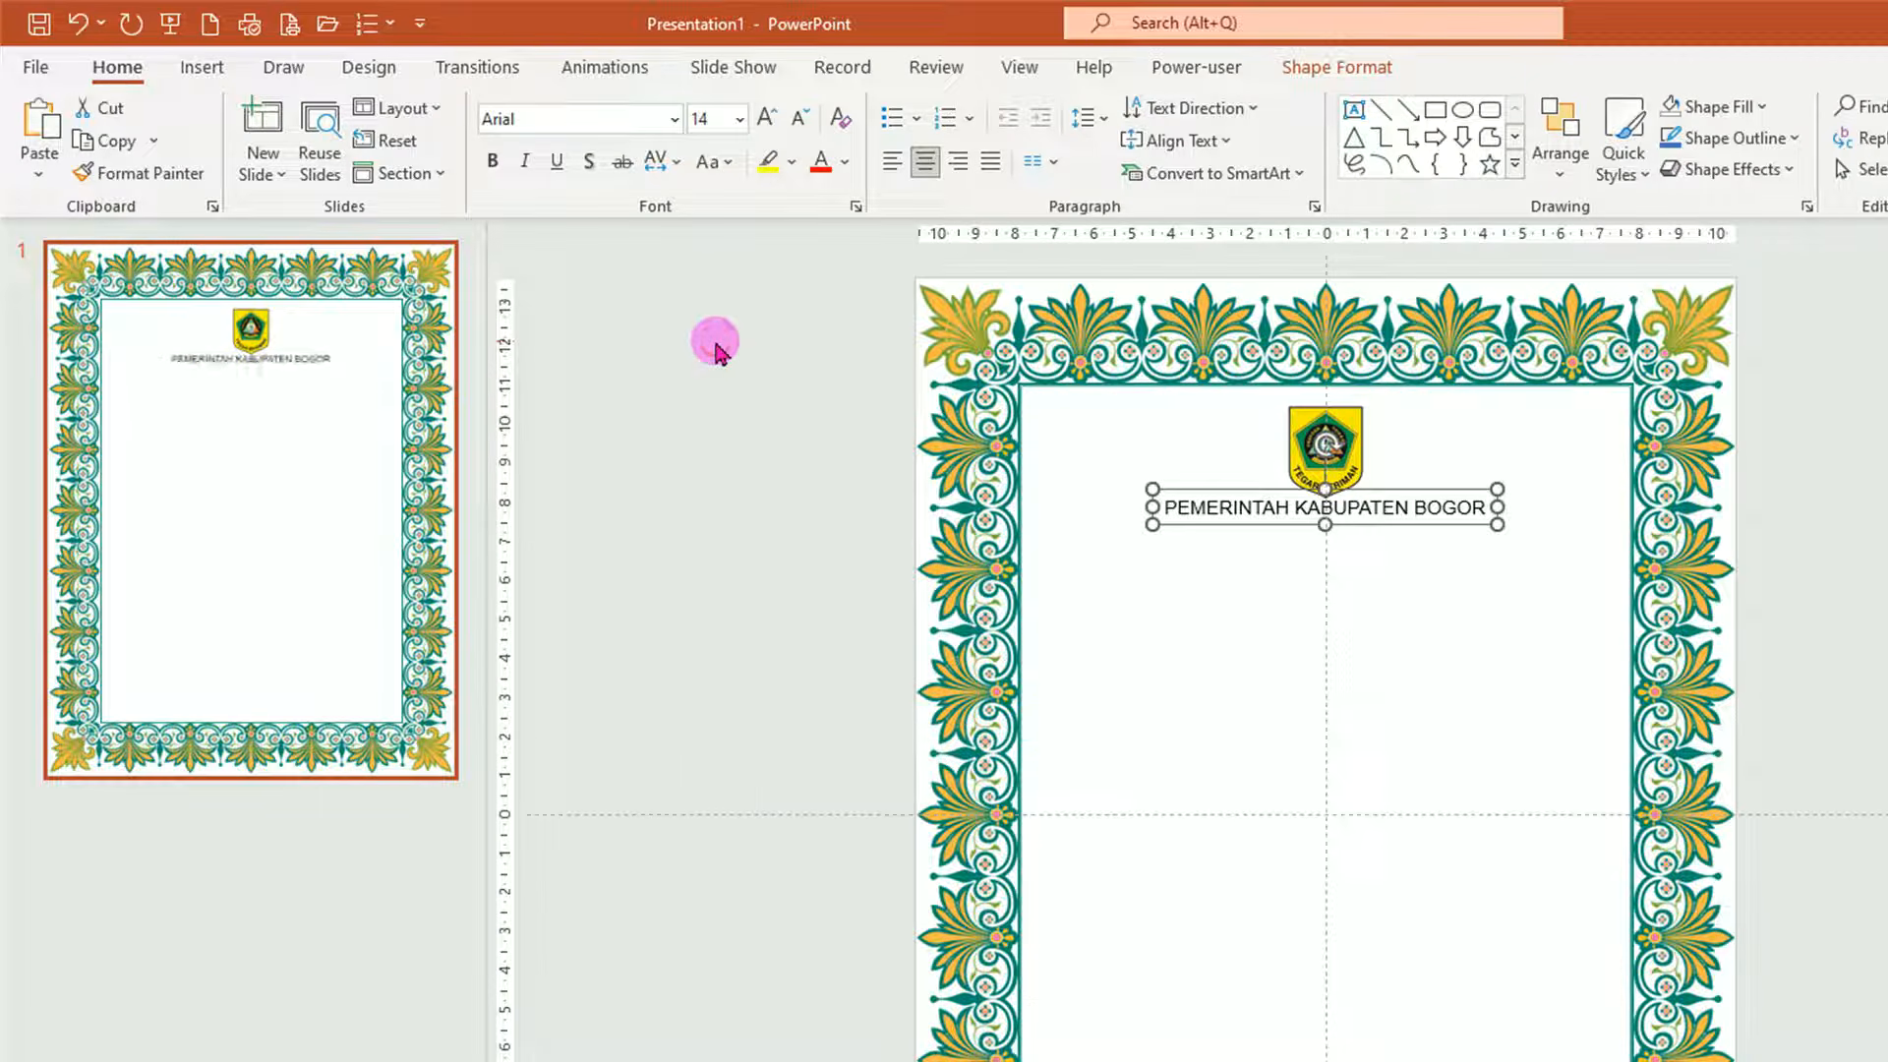
drag(1412, 525, 1411, 536)
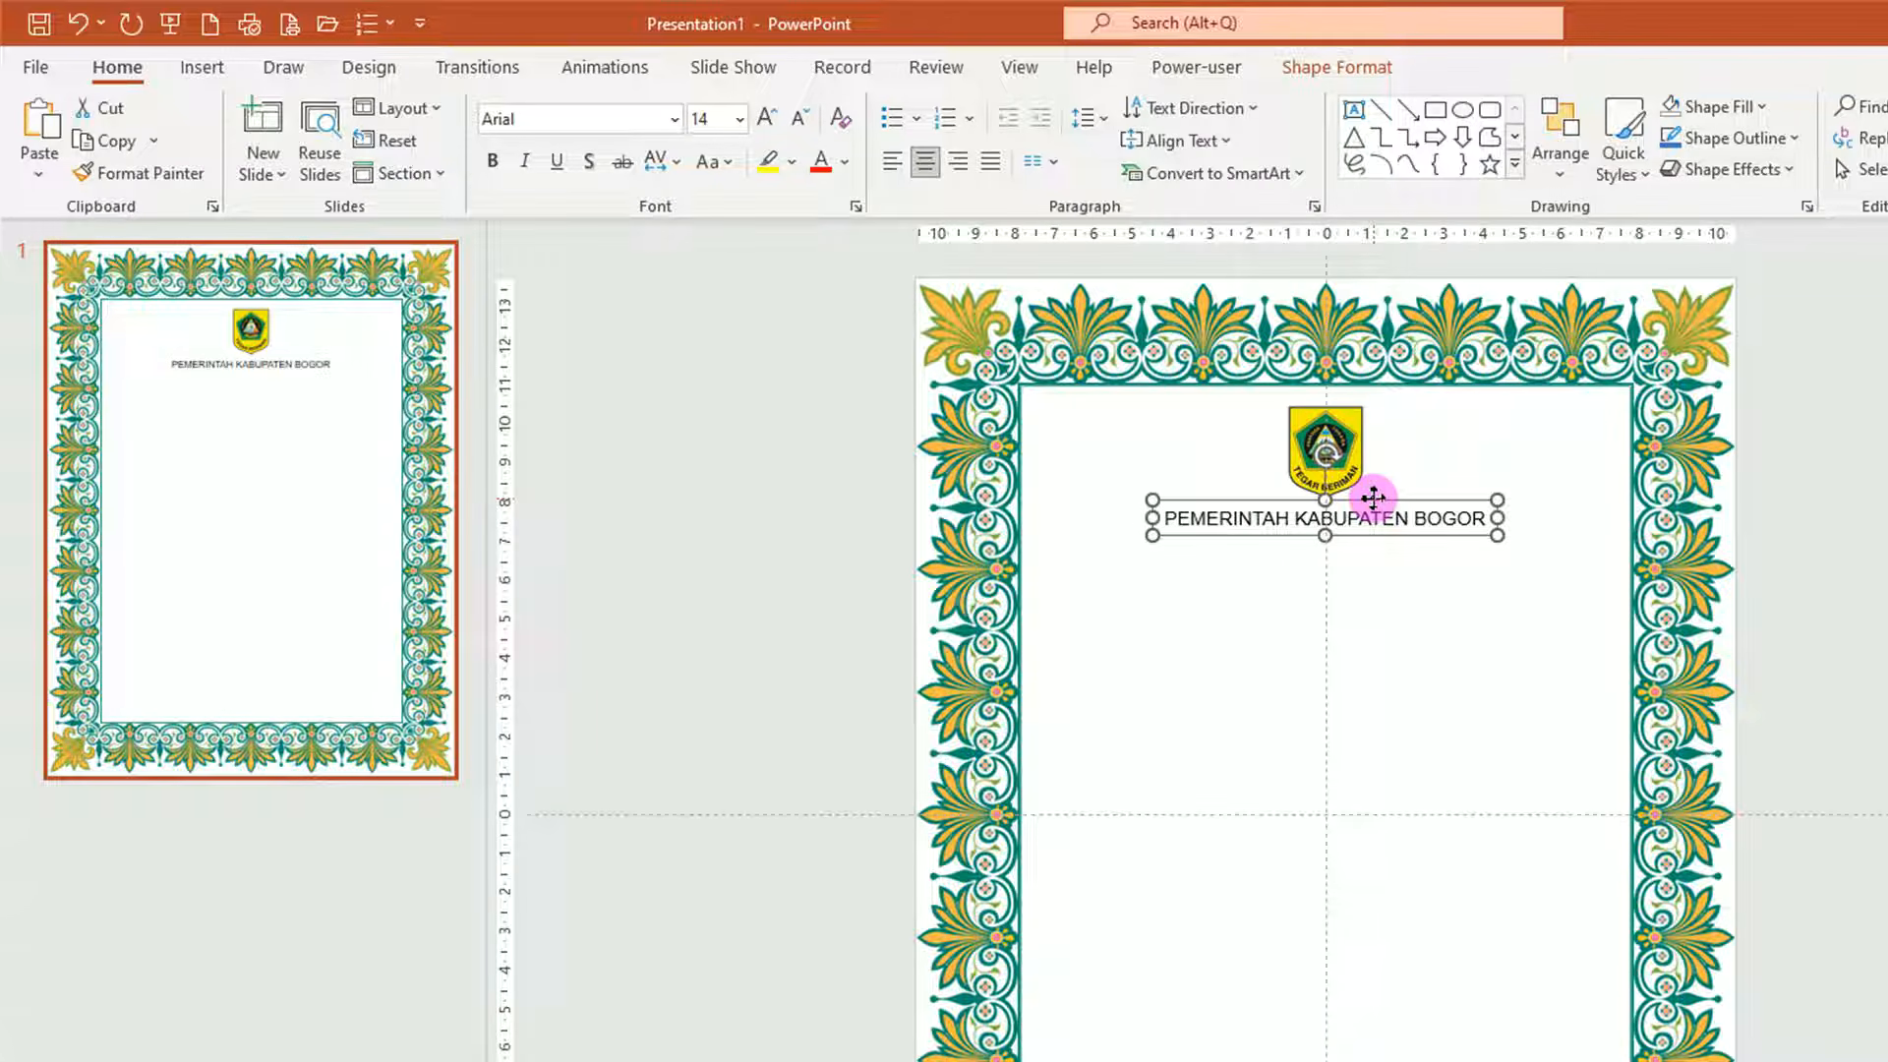
Duplicate the heading below as 'DINAS PENDIDIKAN' and set it to 16 pt.
drag(1381, 507, 1379, 541)
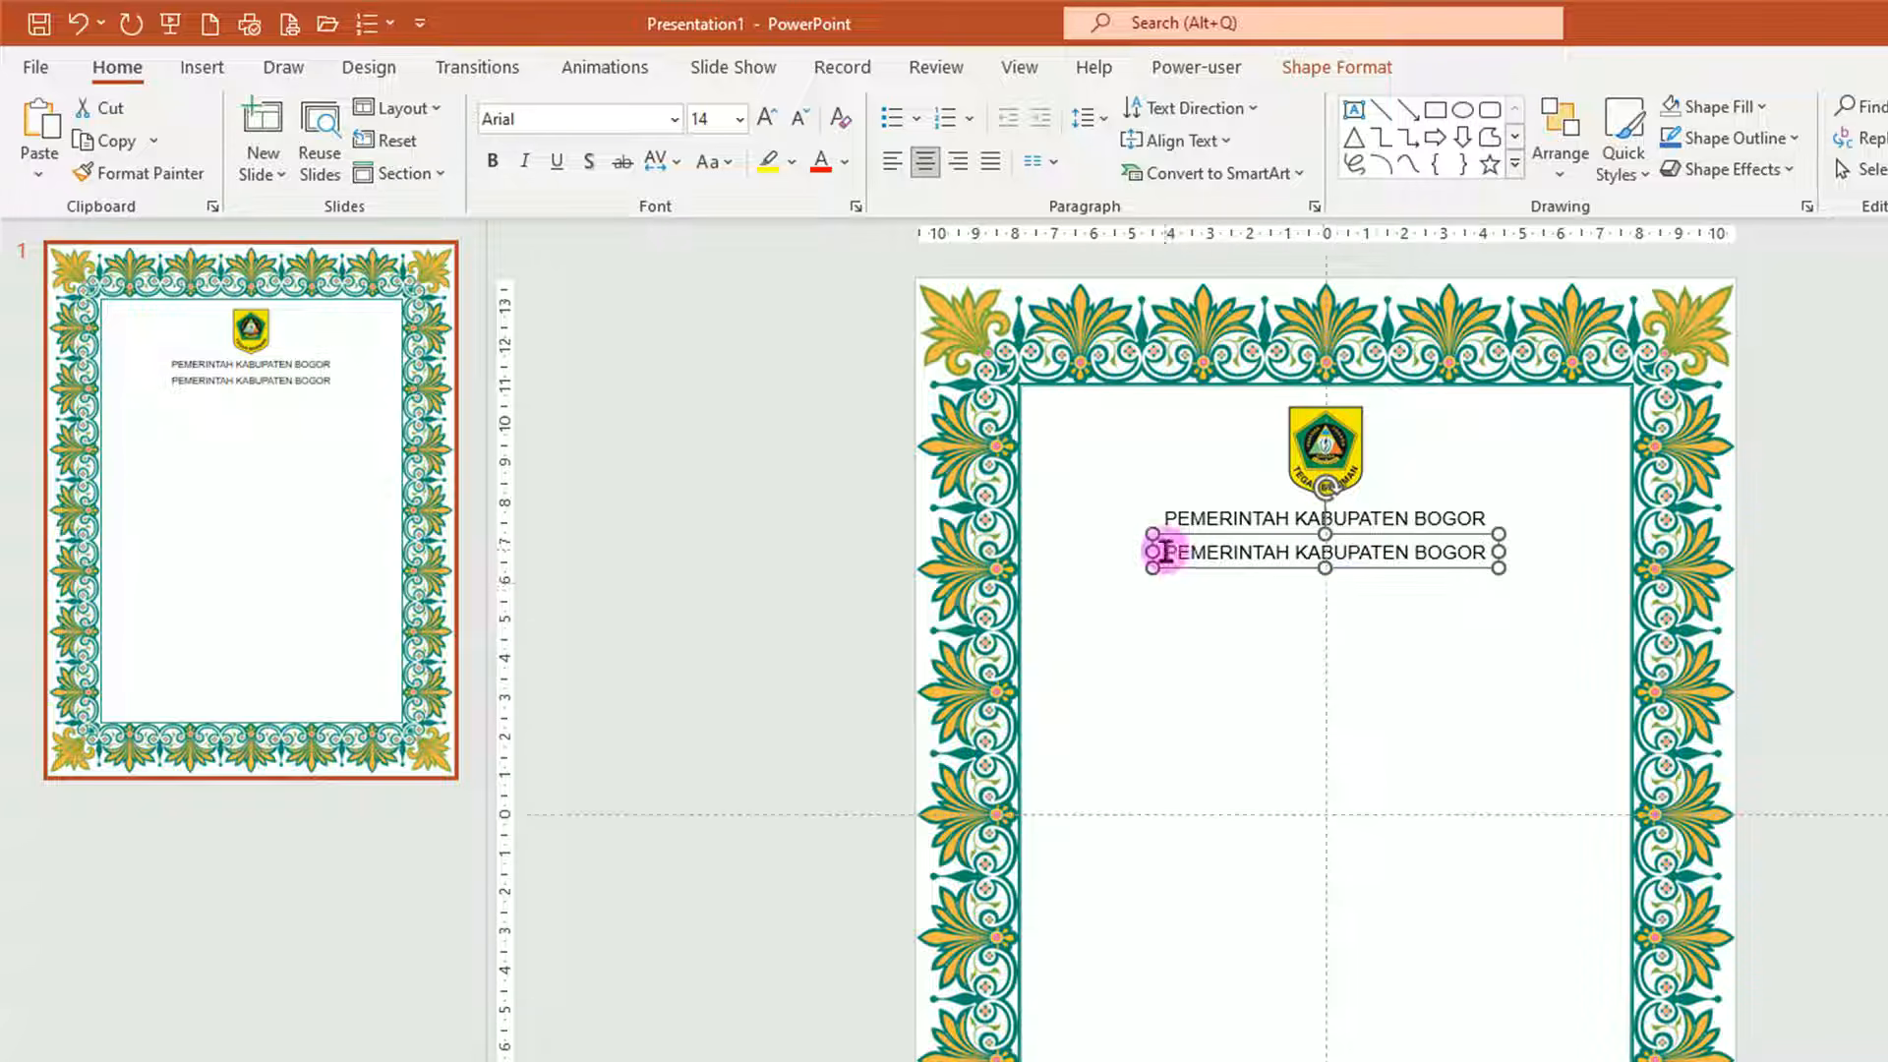
drag(1165, 552, 1652, 552)
text(DINAS PENDIDI)
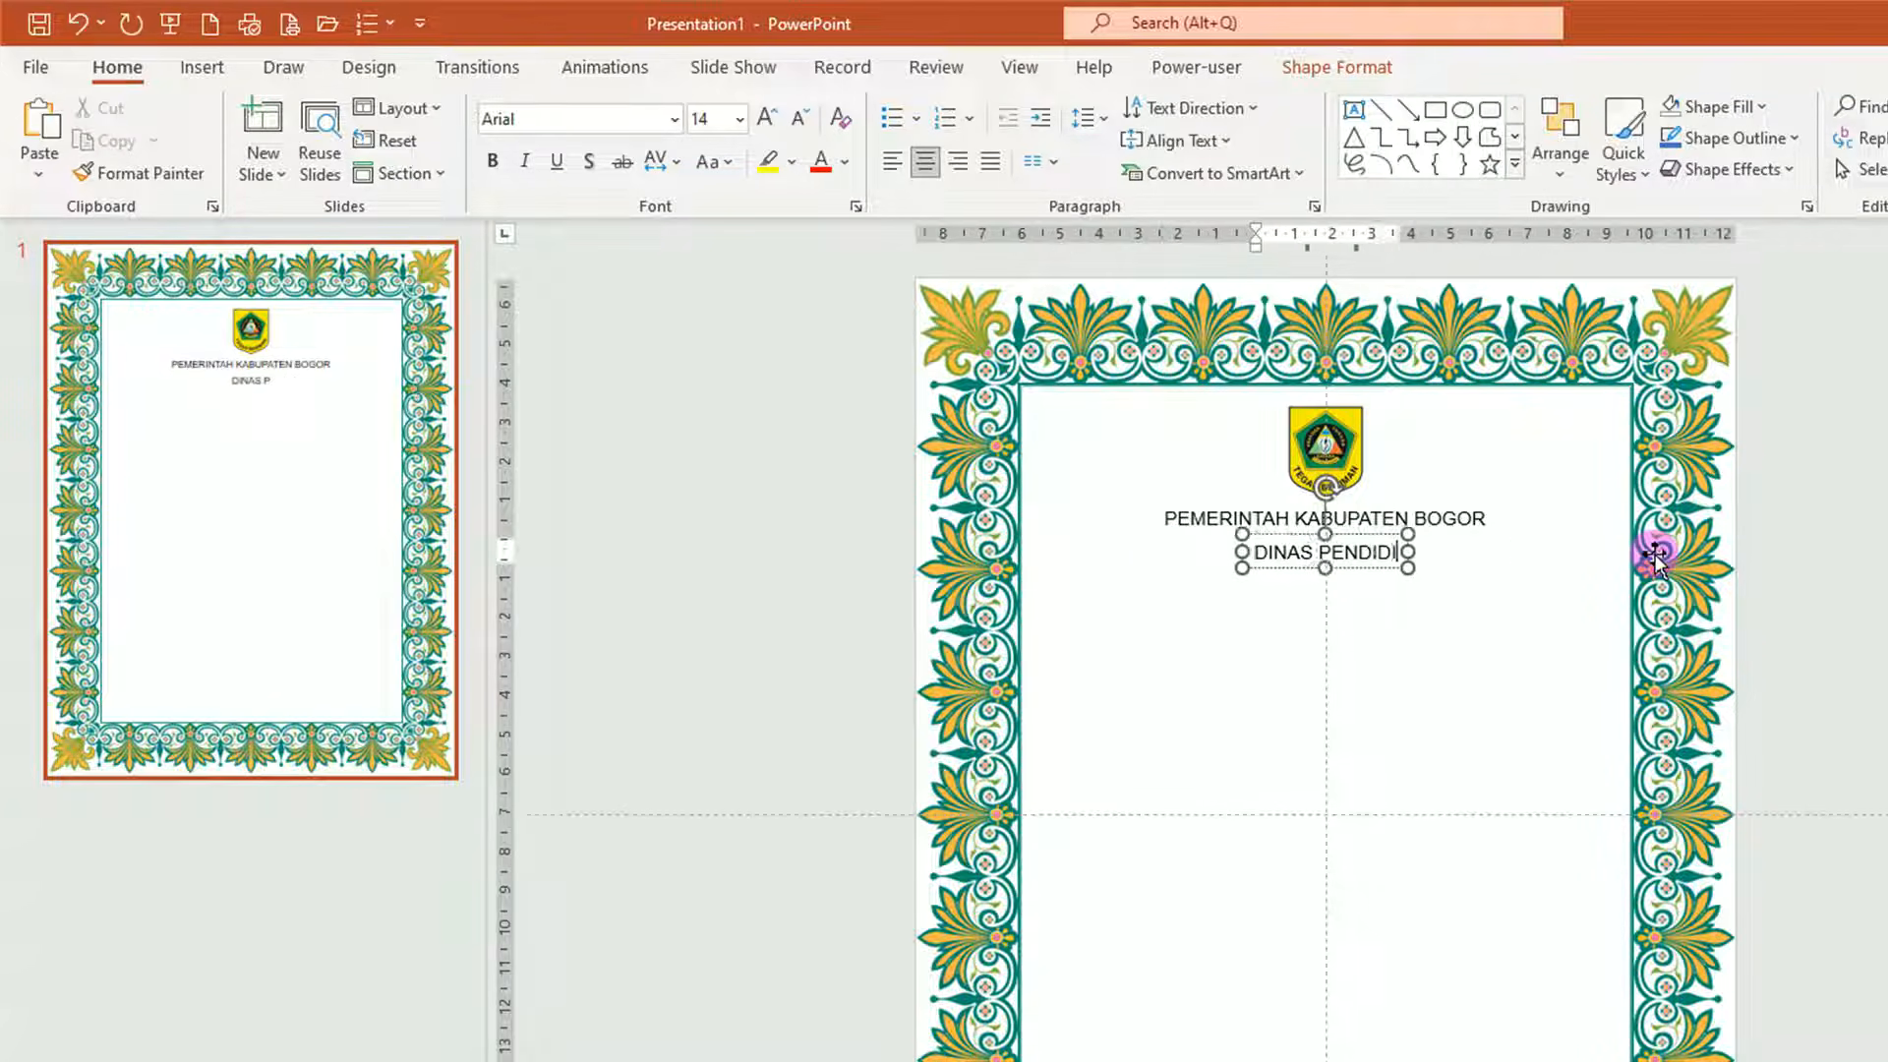
text(KAN)
click(1363, 567)
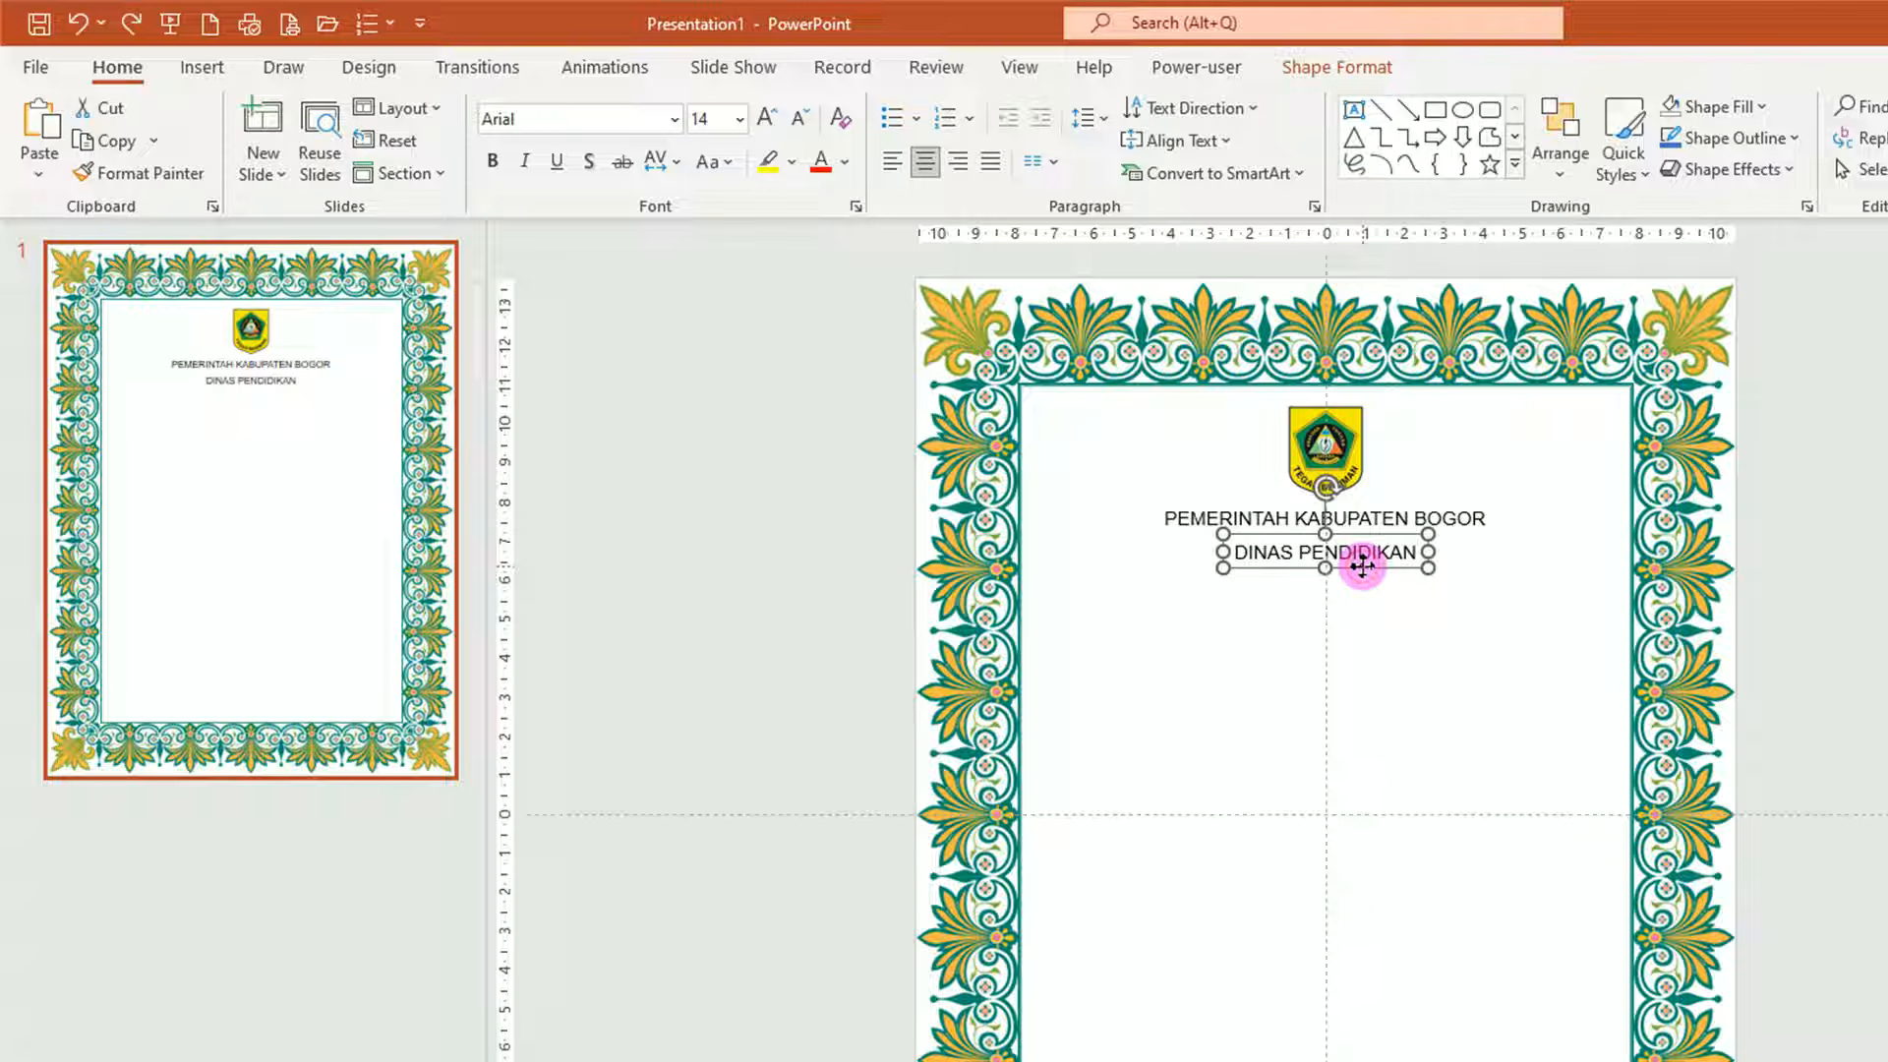
click(740, 122)
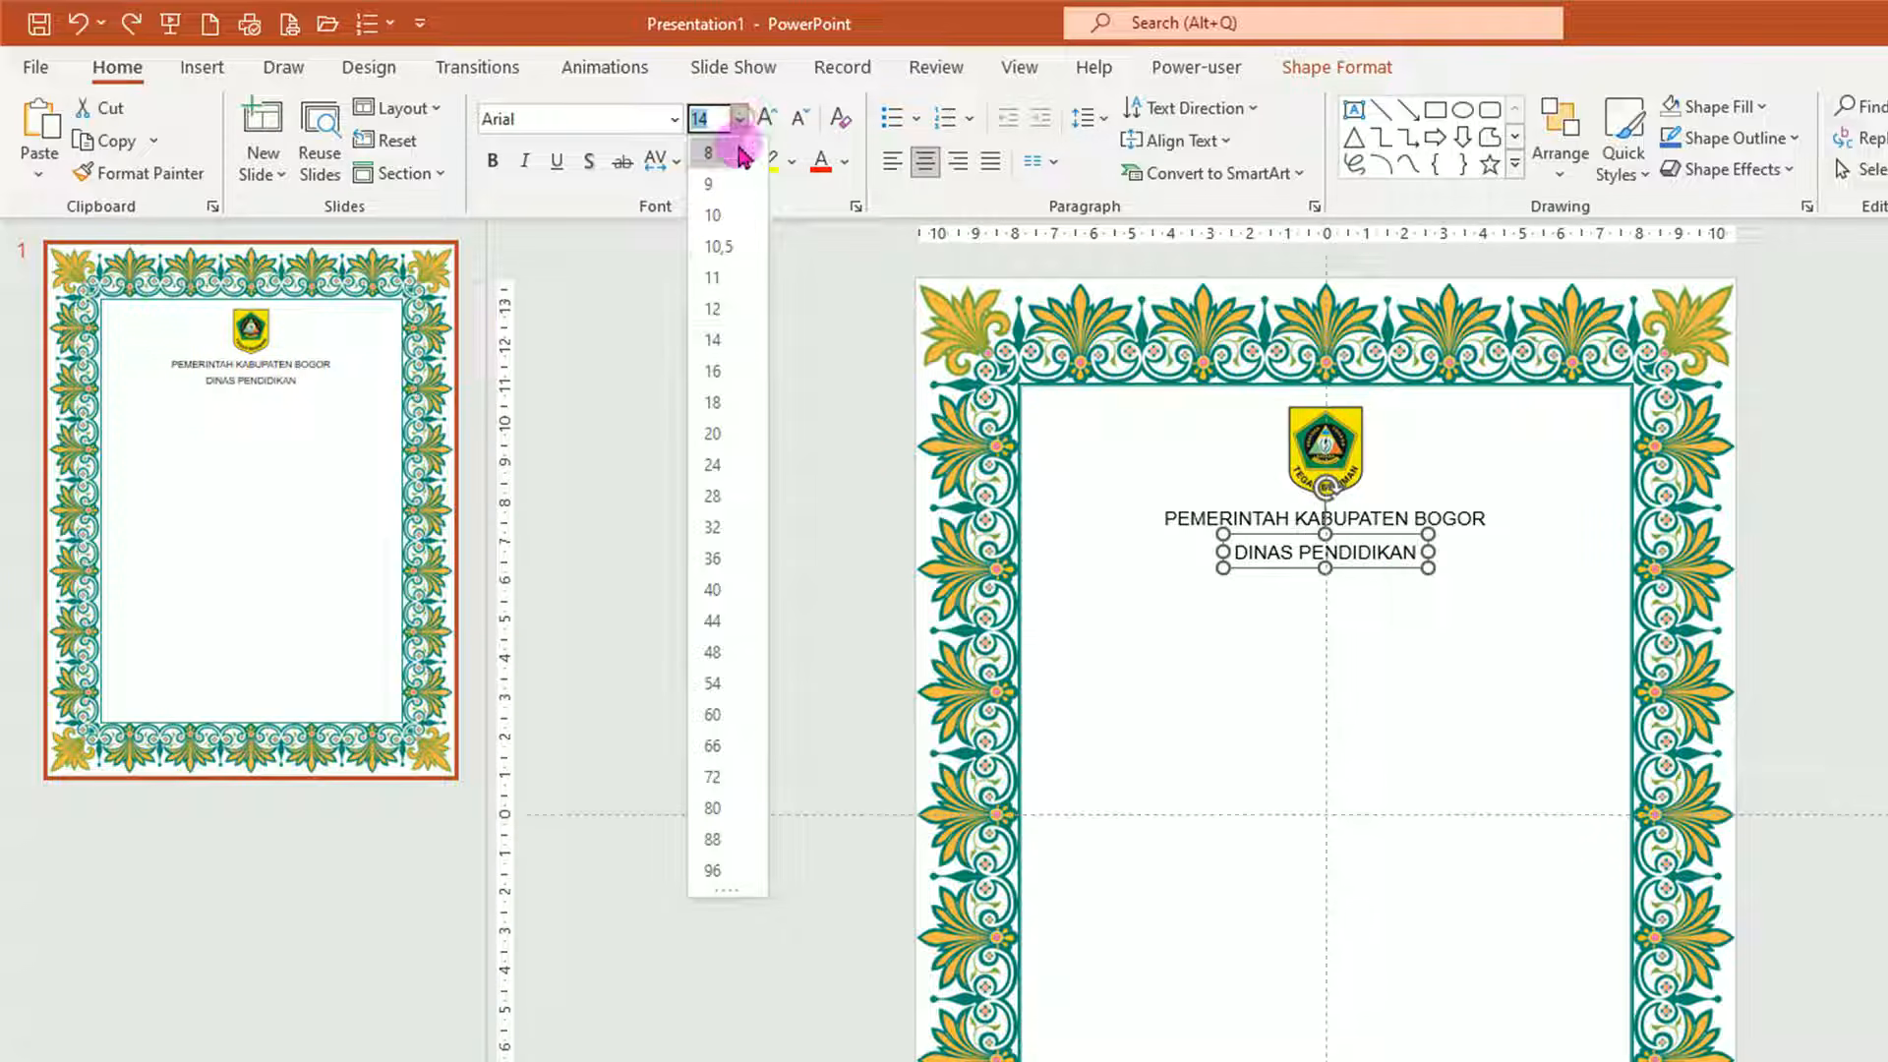
click(715, 371)
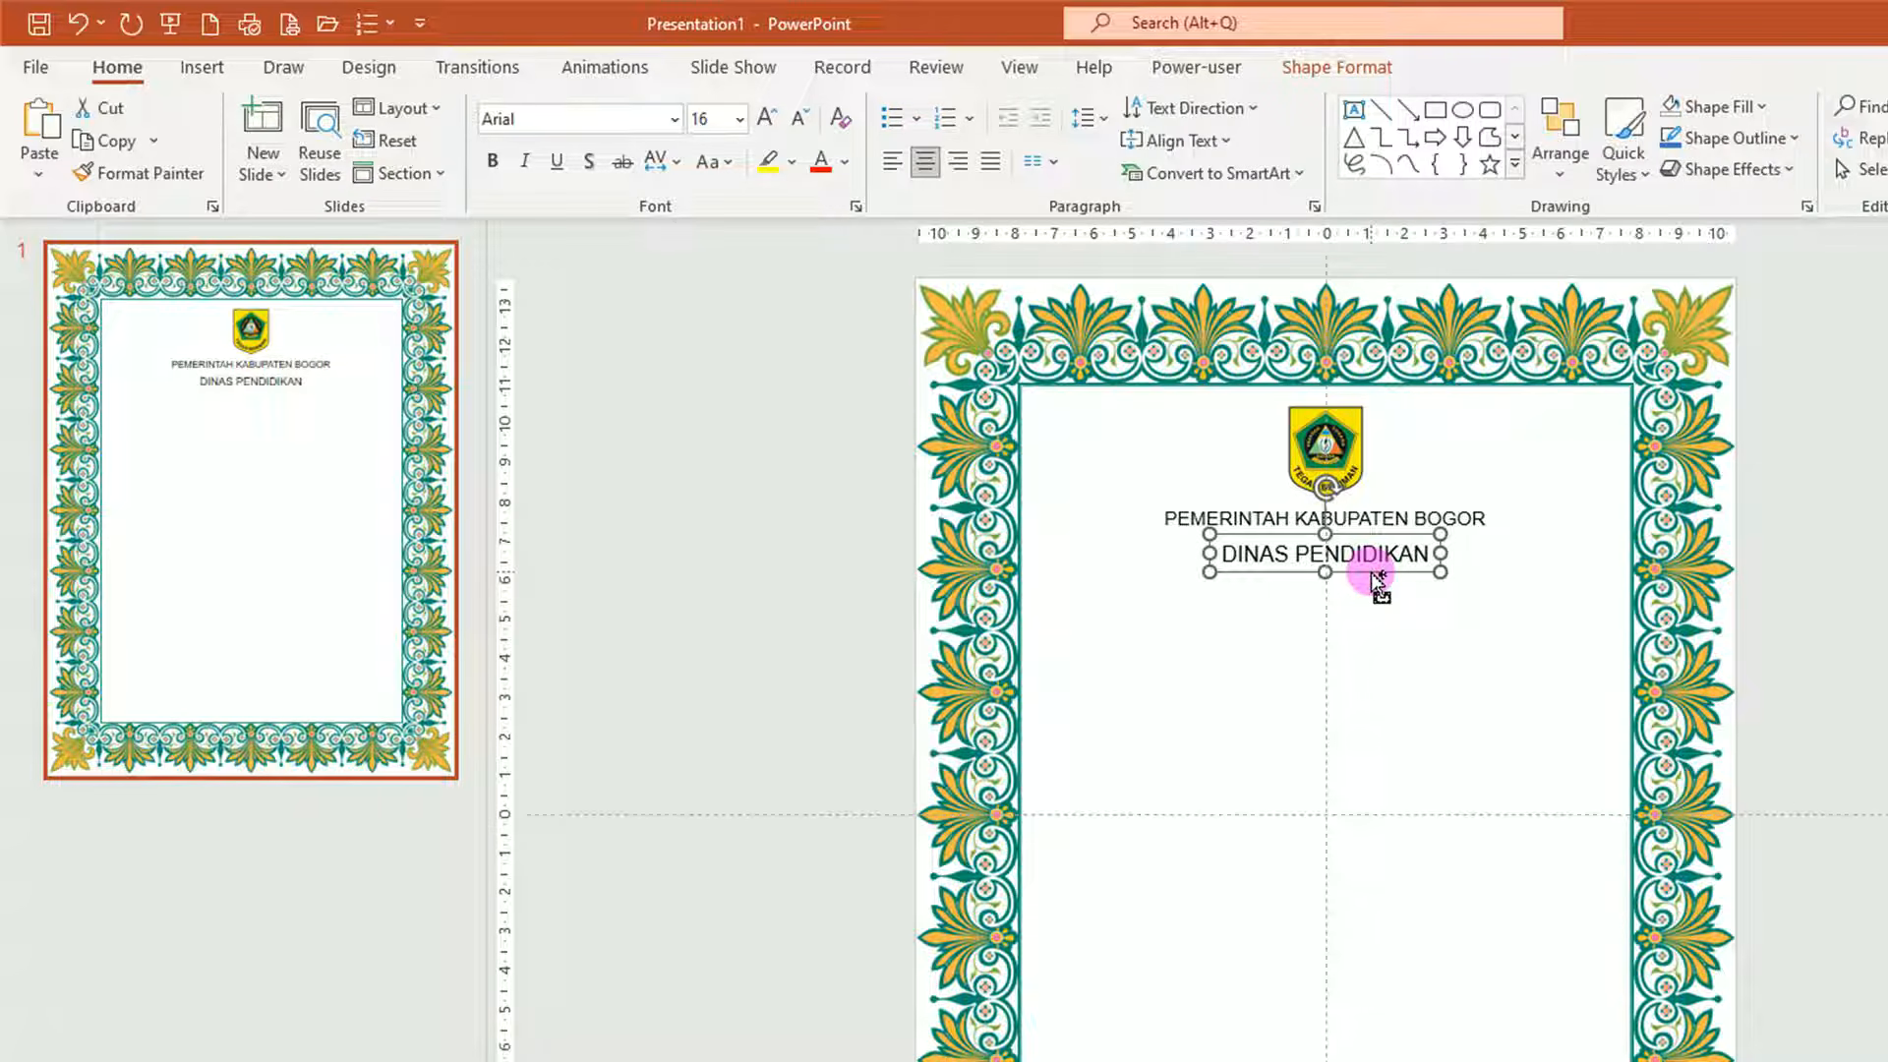
Duplicate that line below as 'SMP NEGERI 1 GUNUNGPUTRI' and set it to 18 pt.
drag(1371, 572, 1372, 610)
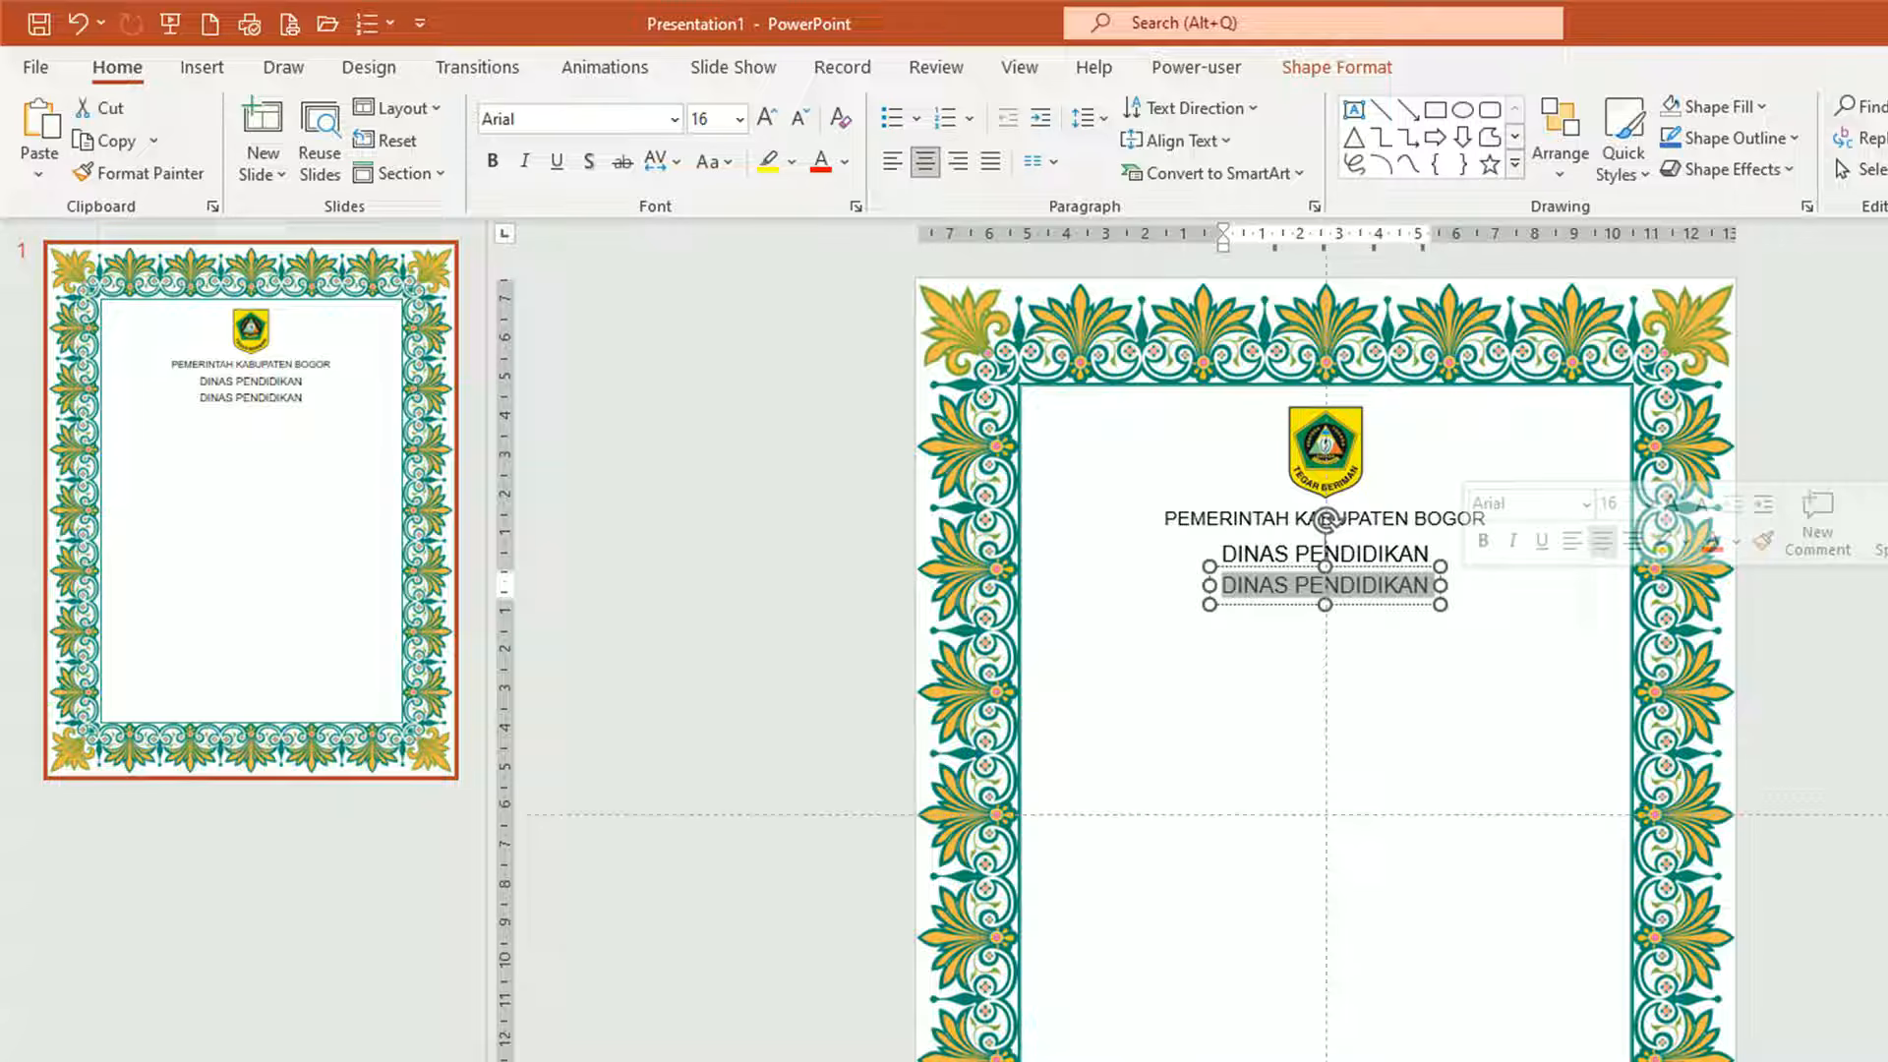
text(SMP)
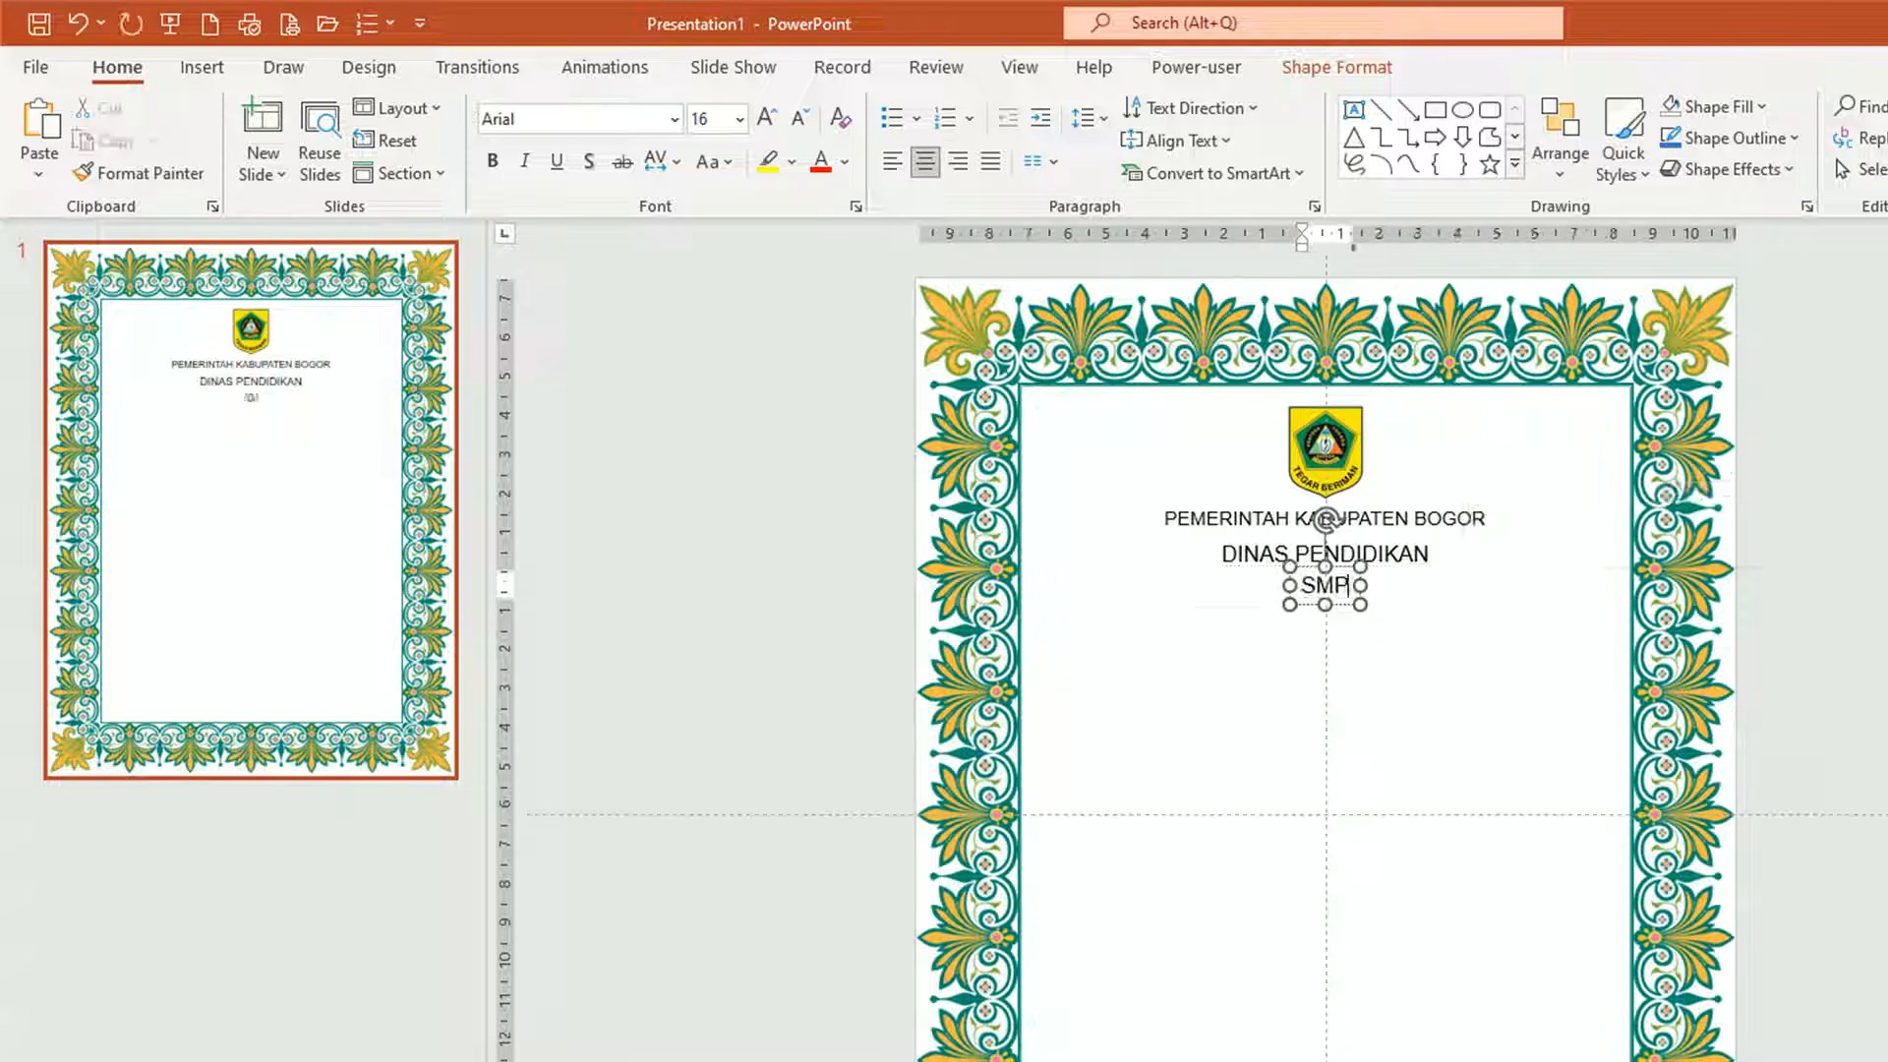
text( NEGERI 1 GUNUNGPUTRI)
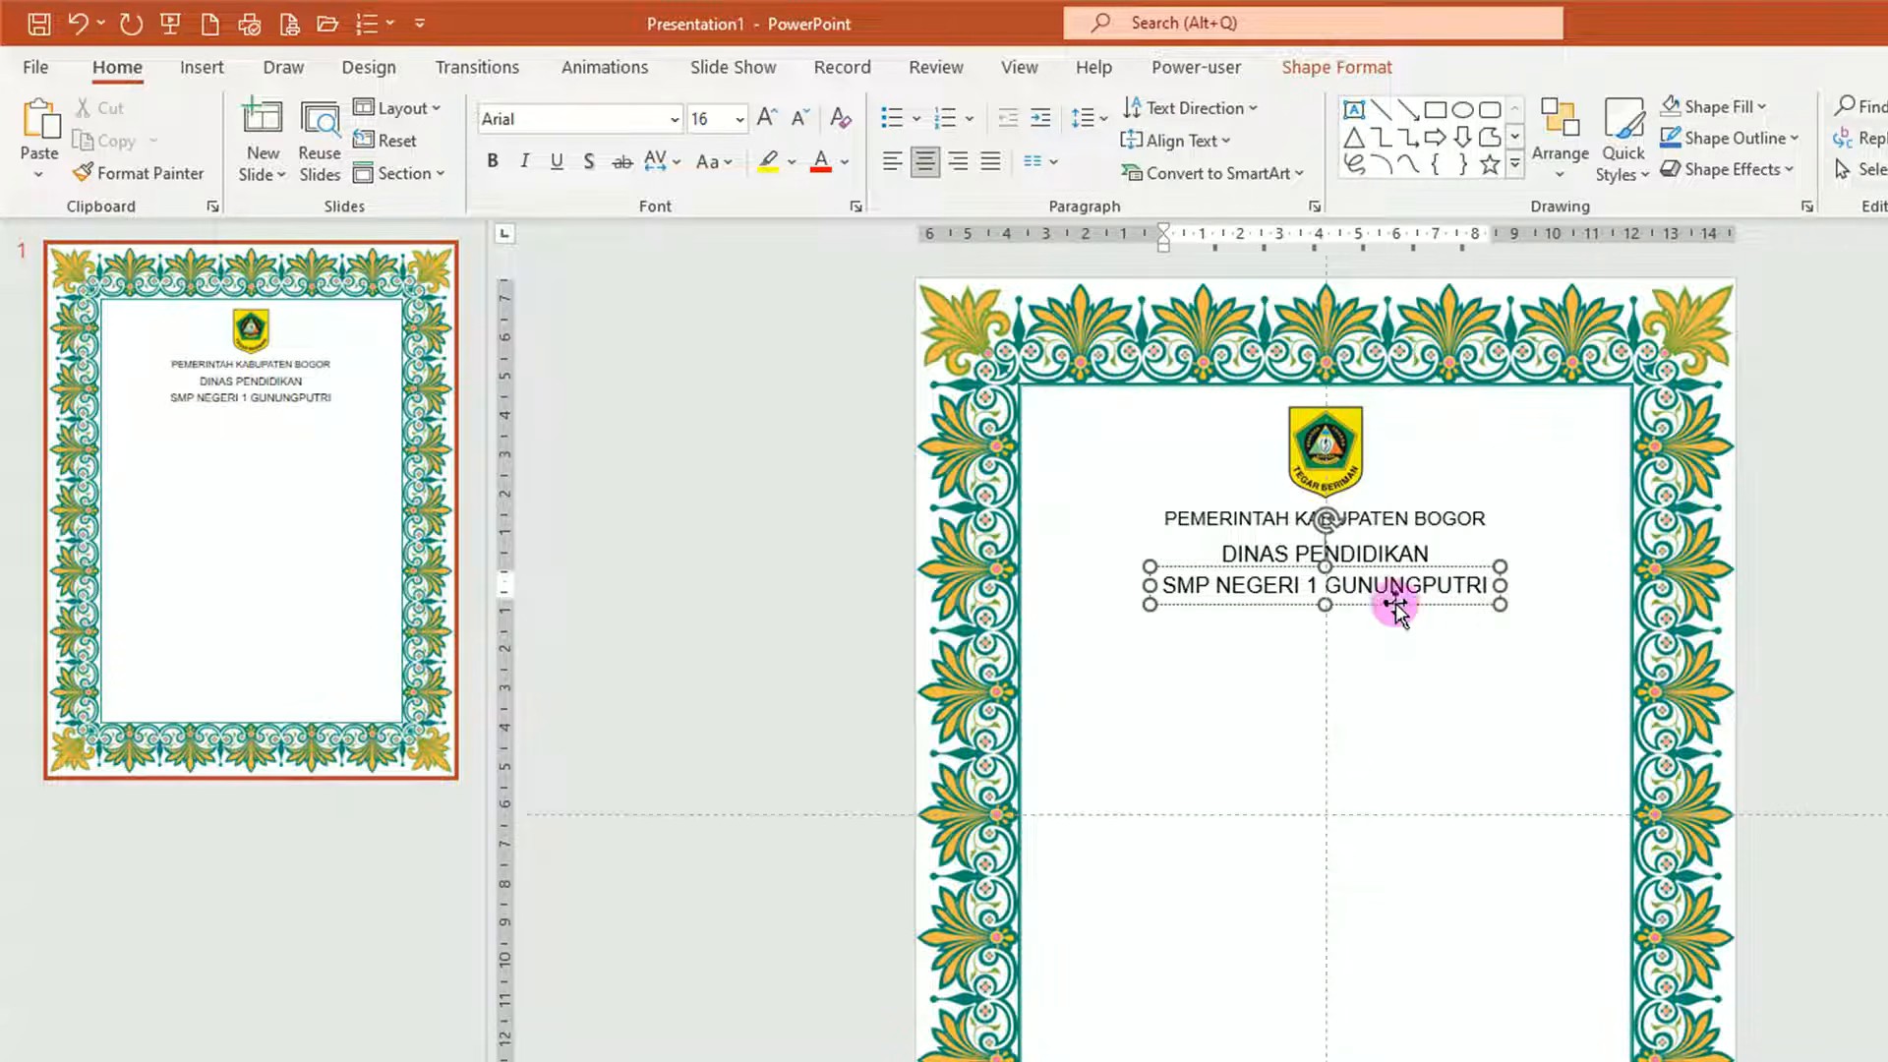
click(1375, 601)
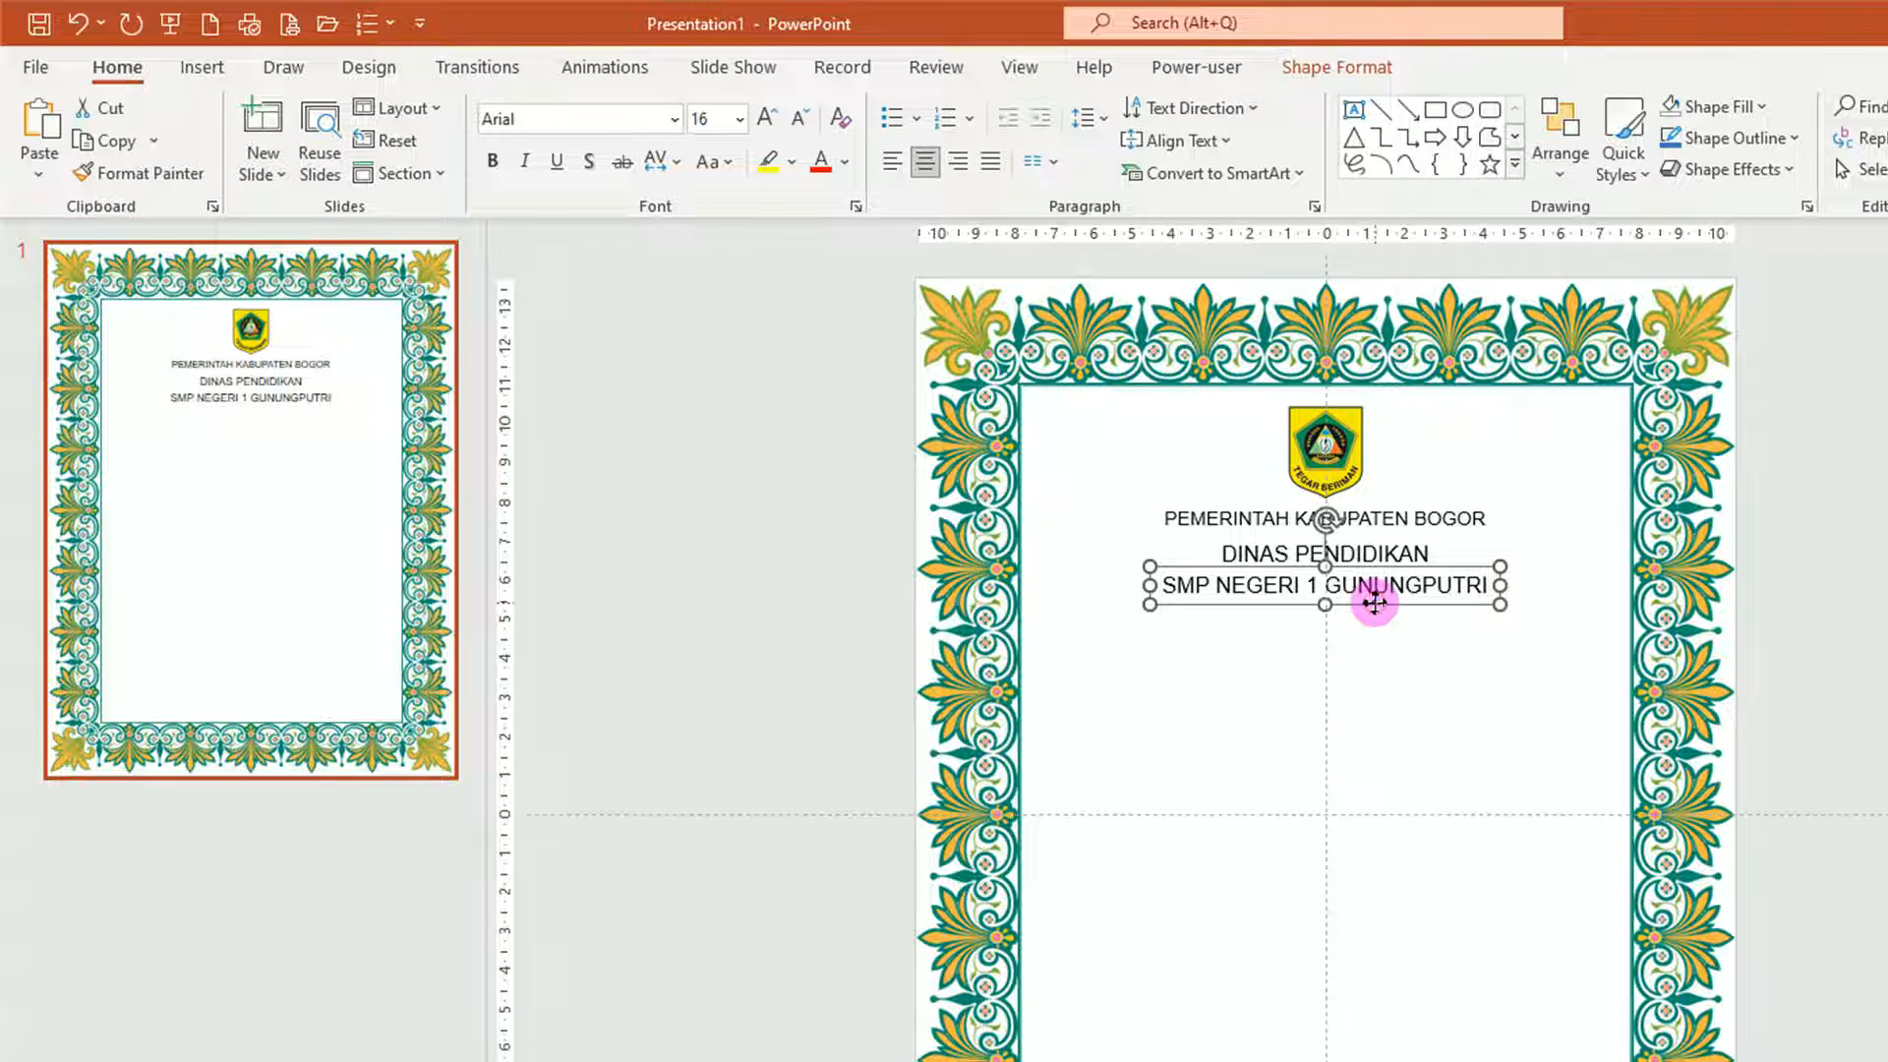
click(740, 119)
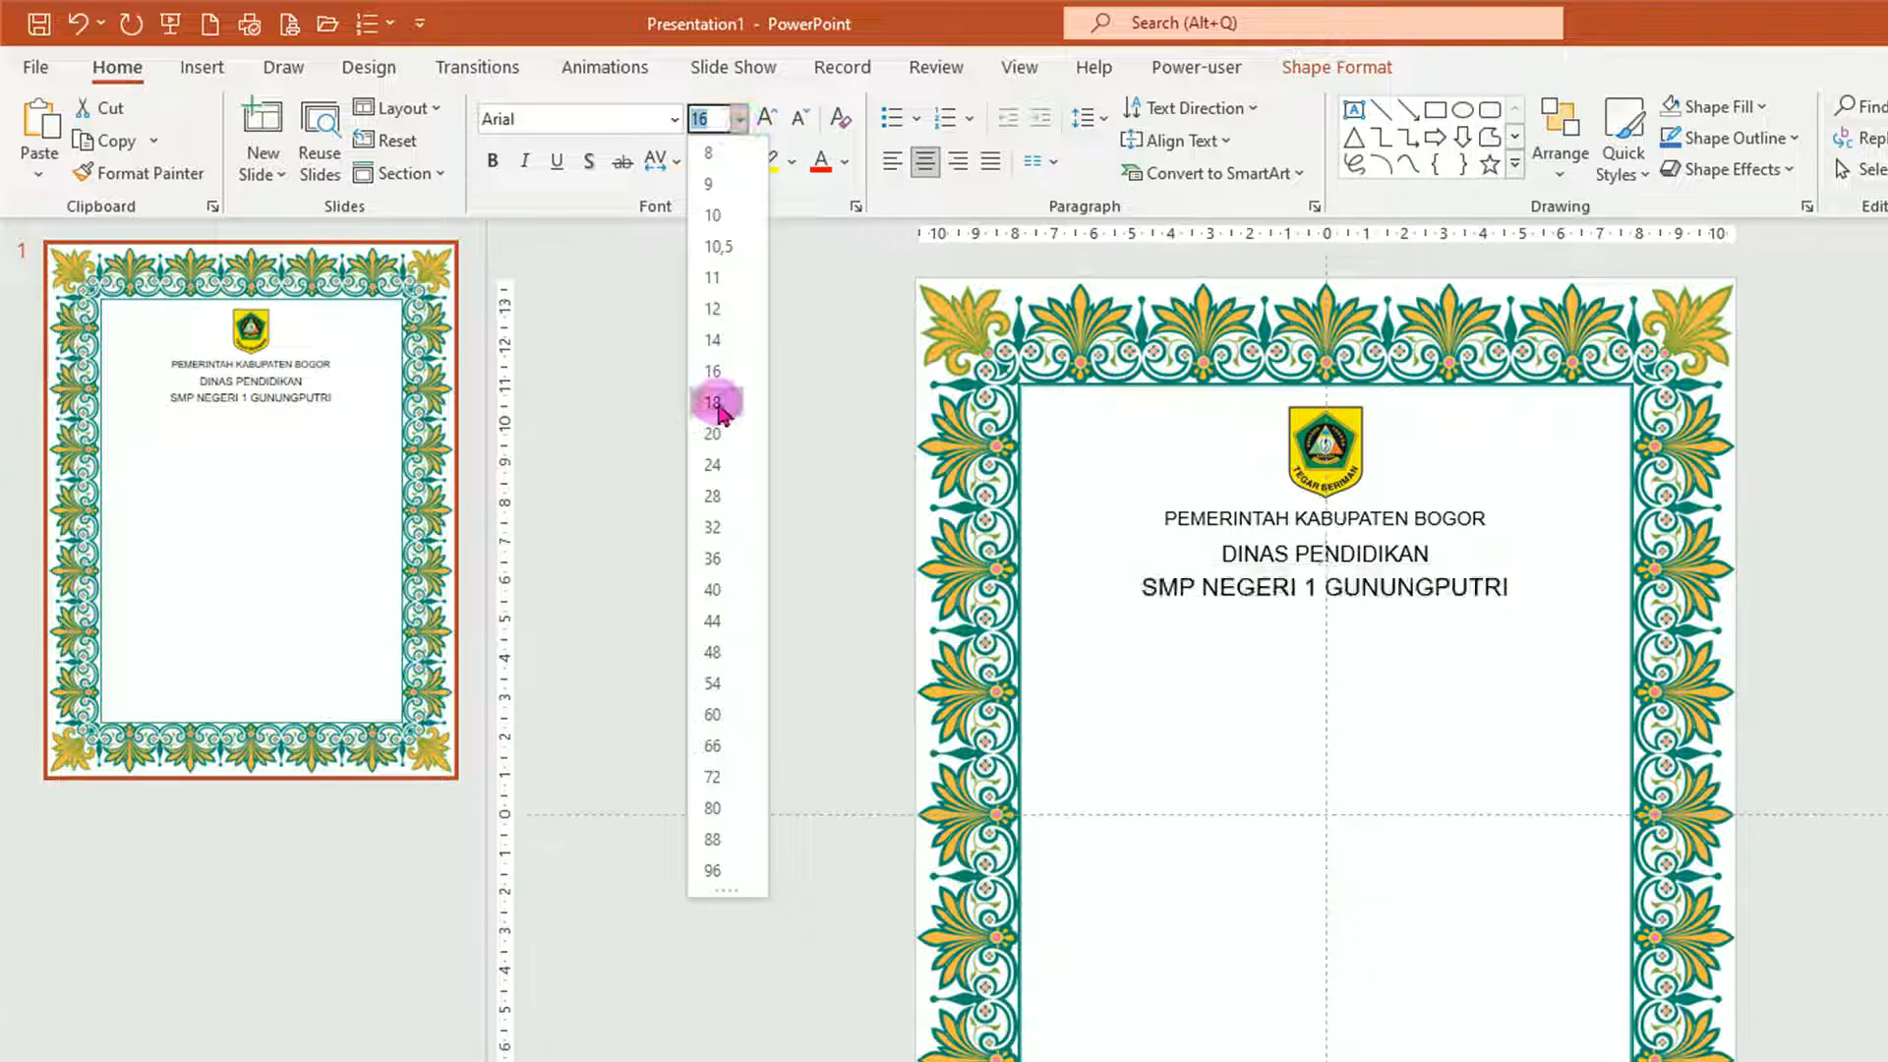
click(714, 403)
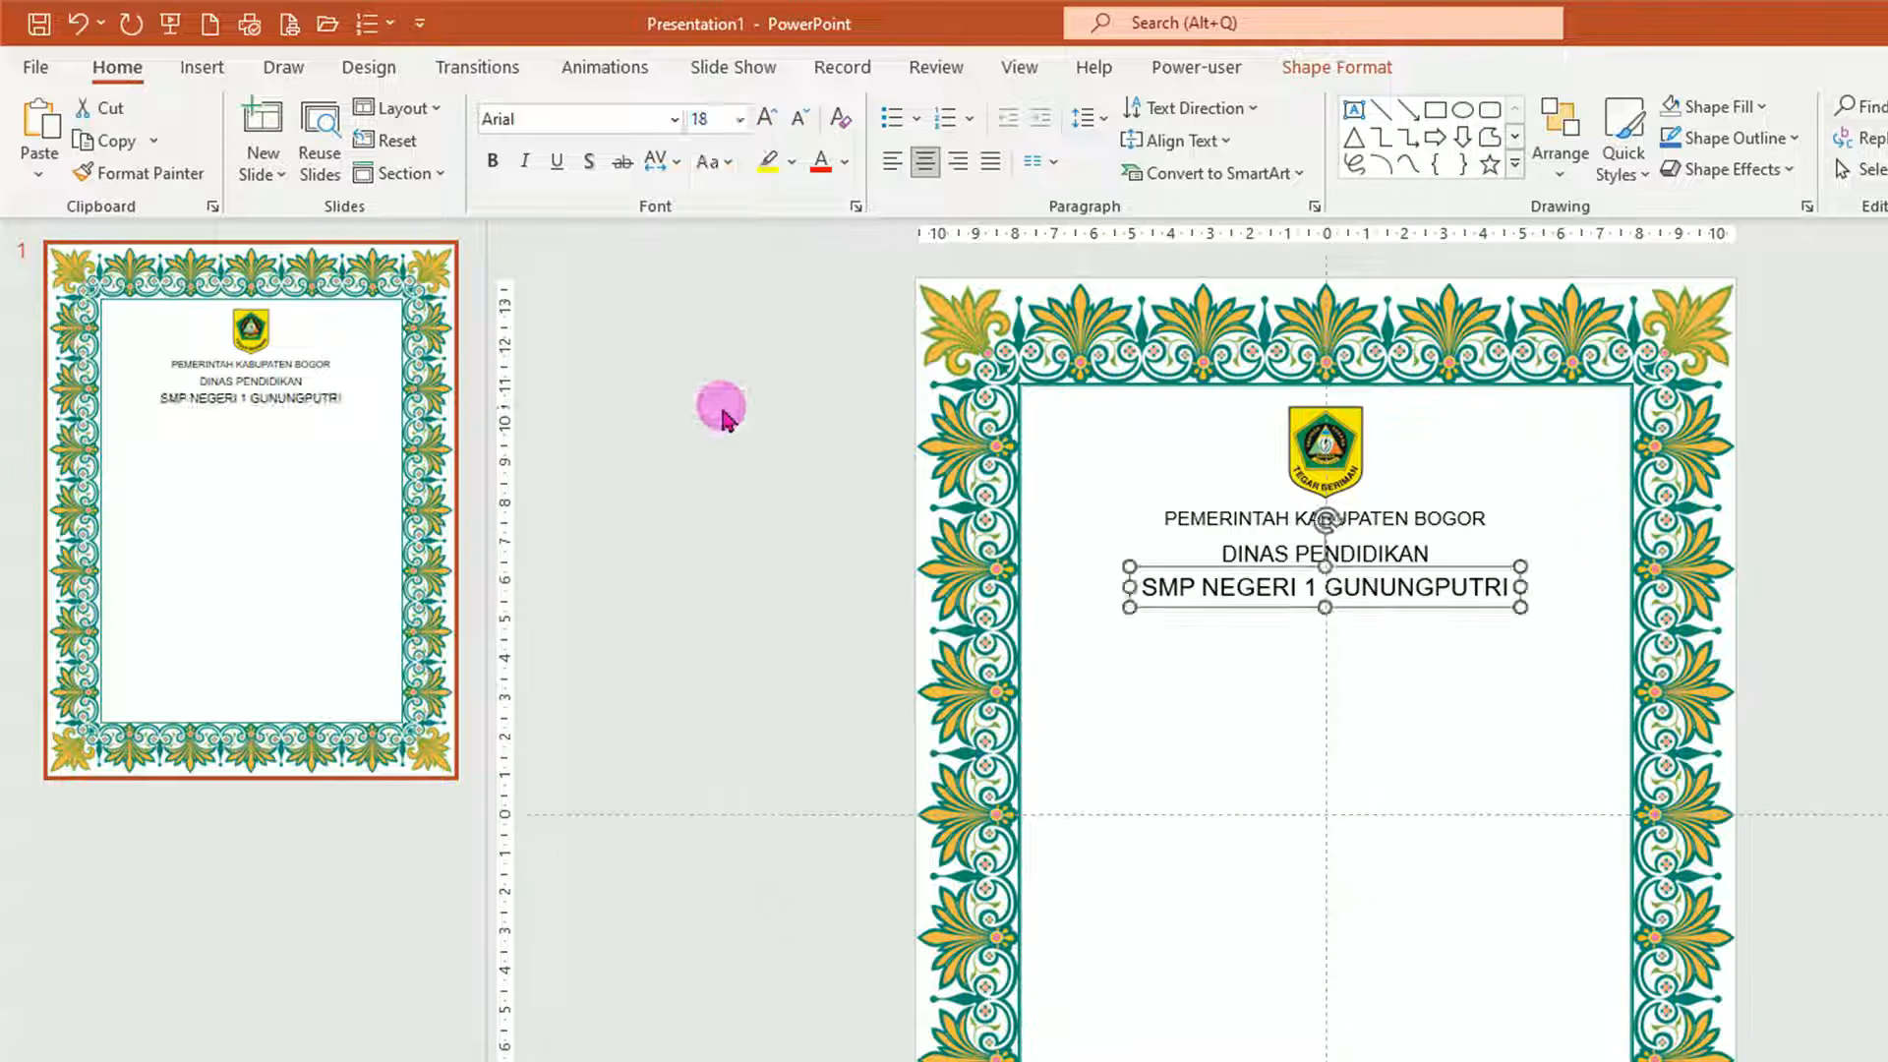
Make the SMP NEGERI 1 GUNUNGPUTRI text bold and green.
click(492, 162)
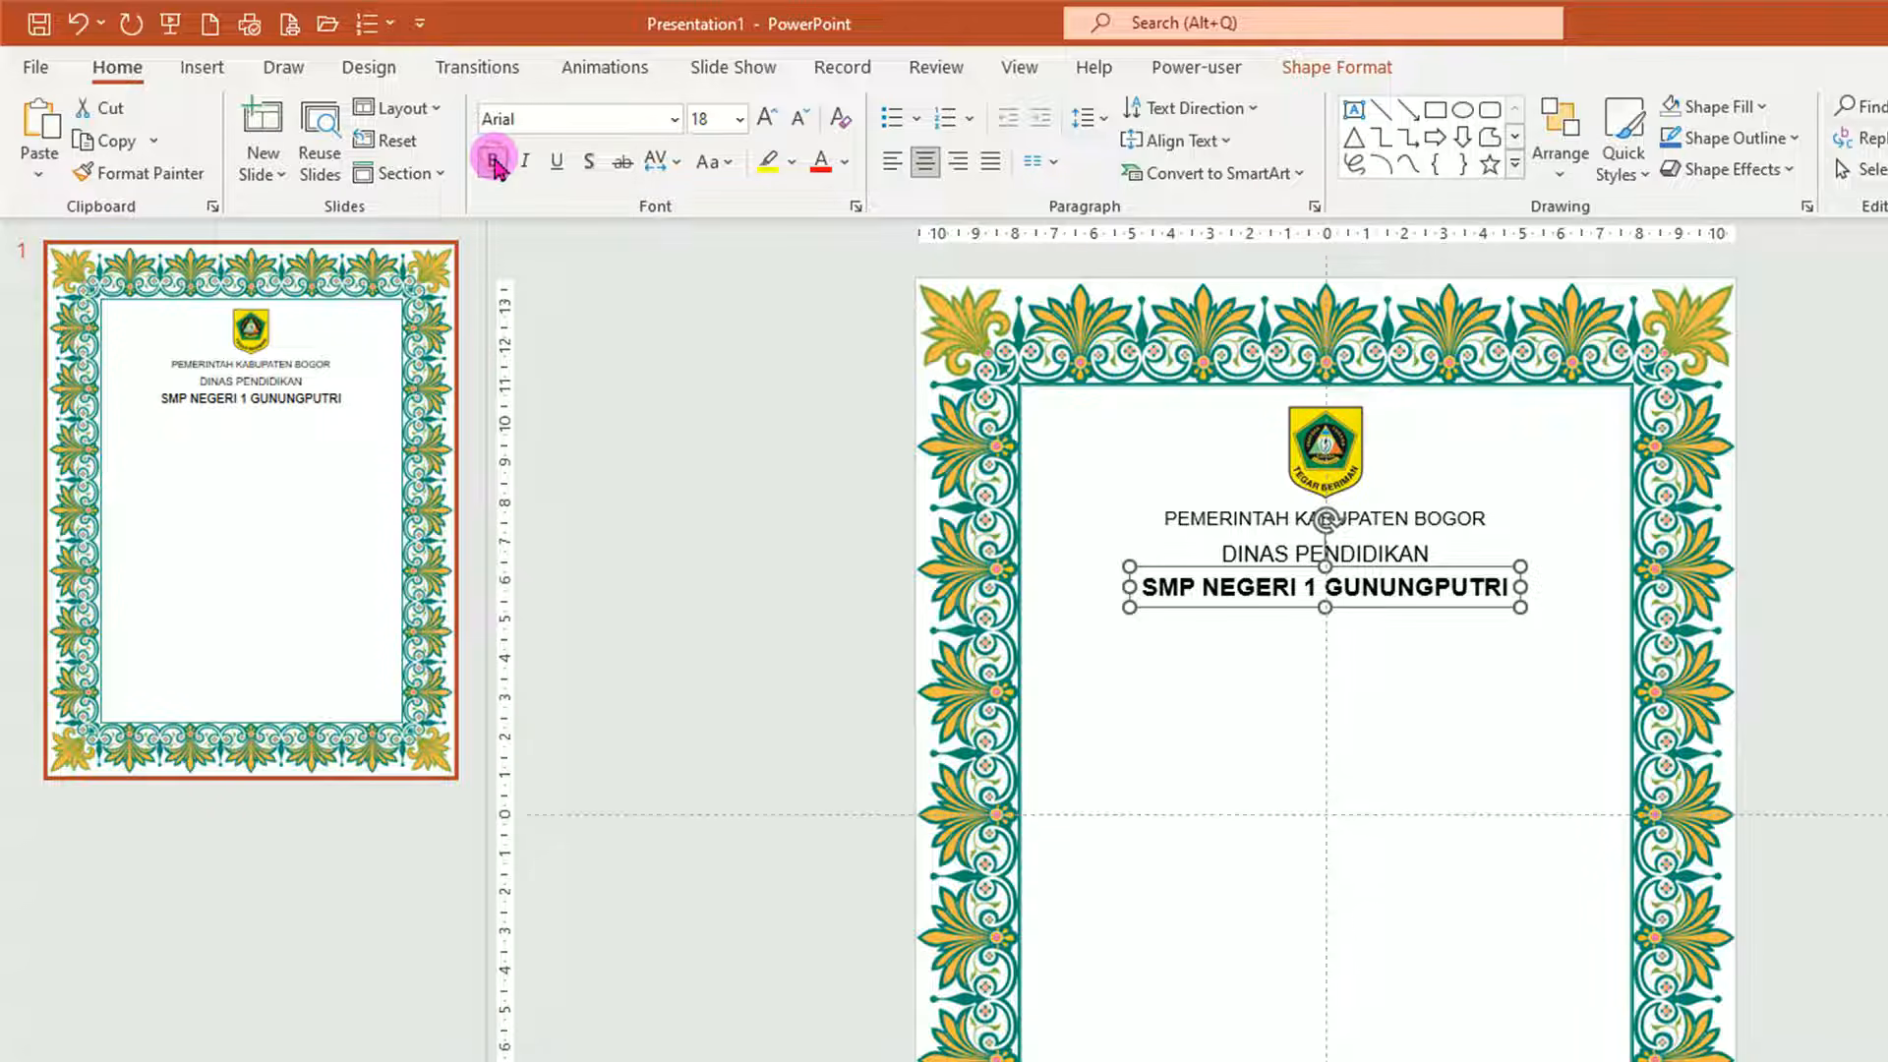
click(845, 164)
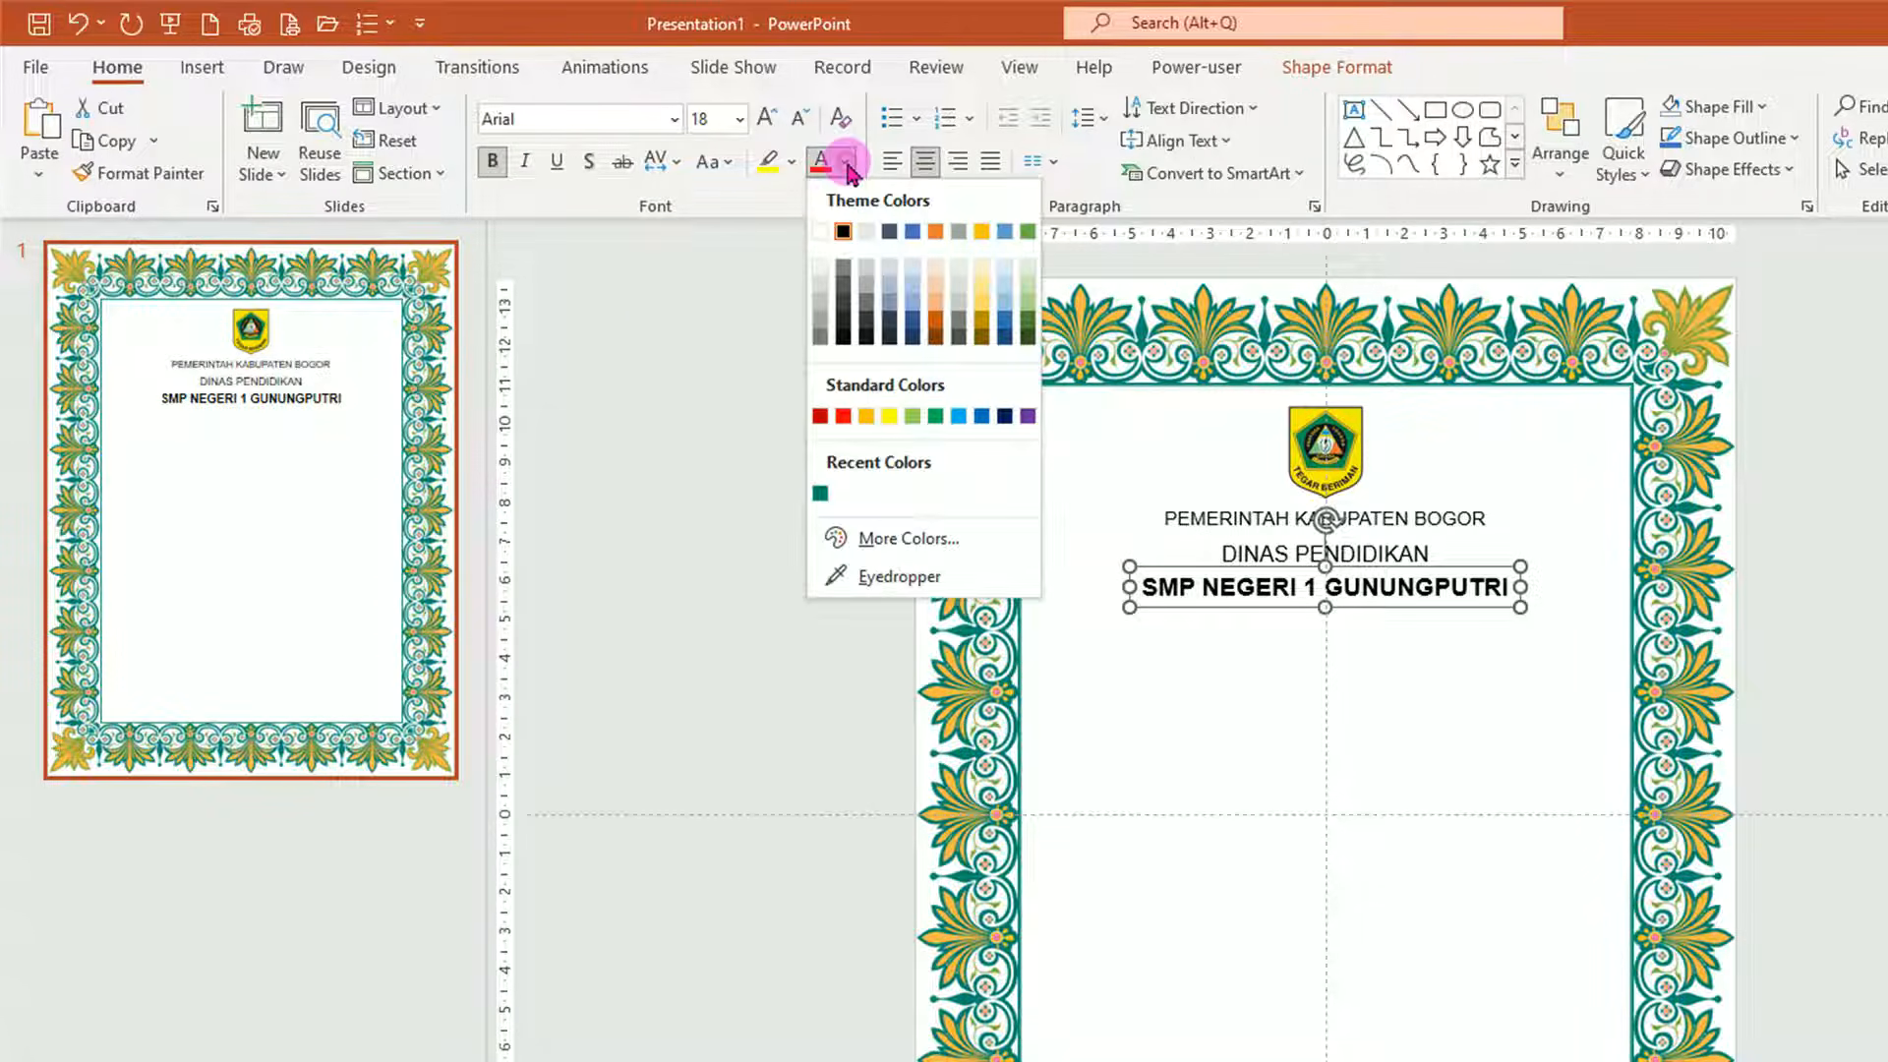
click(936, 416)
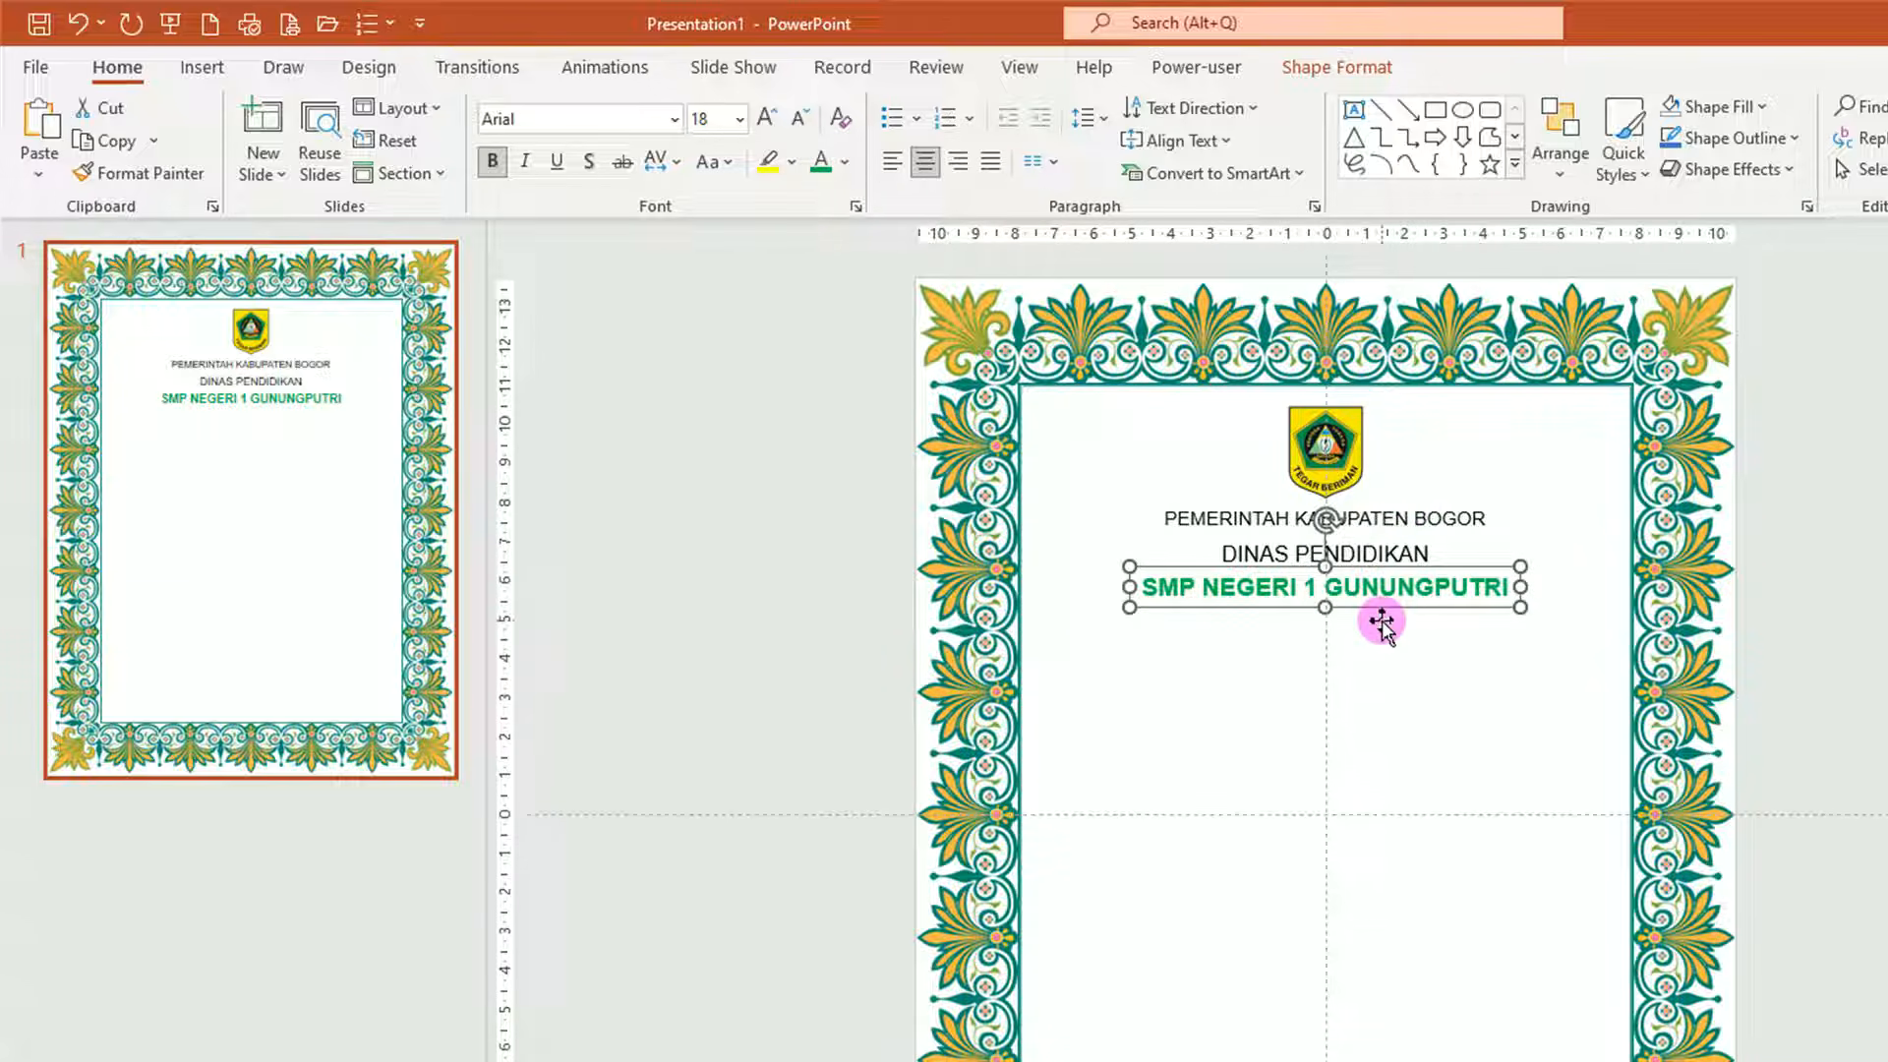
Move the DINAS PENDIDIKAN and SMP NEGERI 1 GUNUNGPUTRI boxes slightly up, closer together.
ctrl+scroll(1349, 604, up, 5)
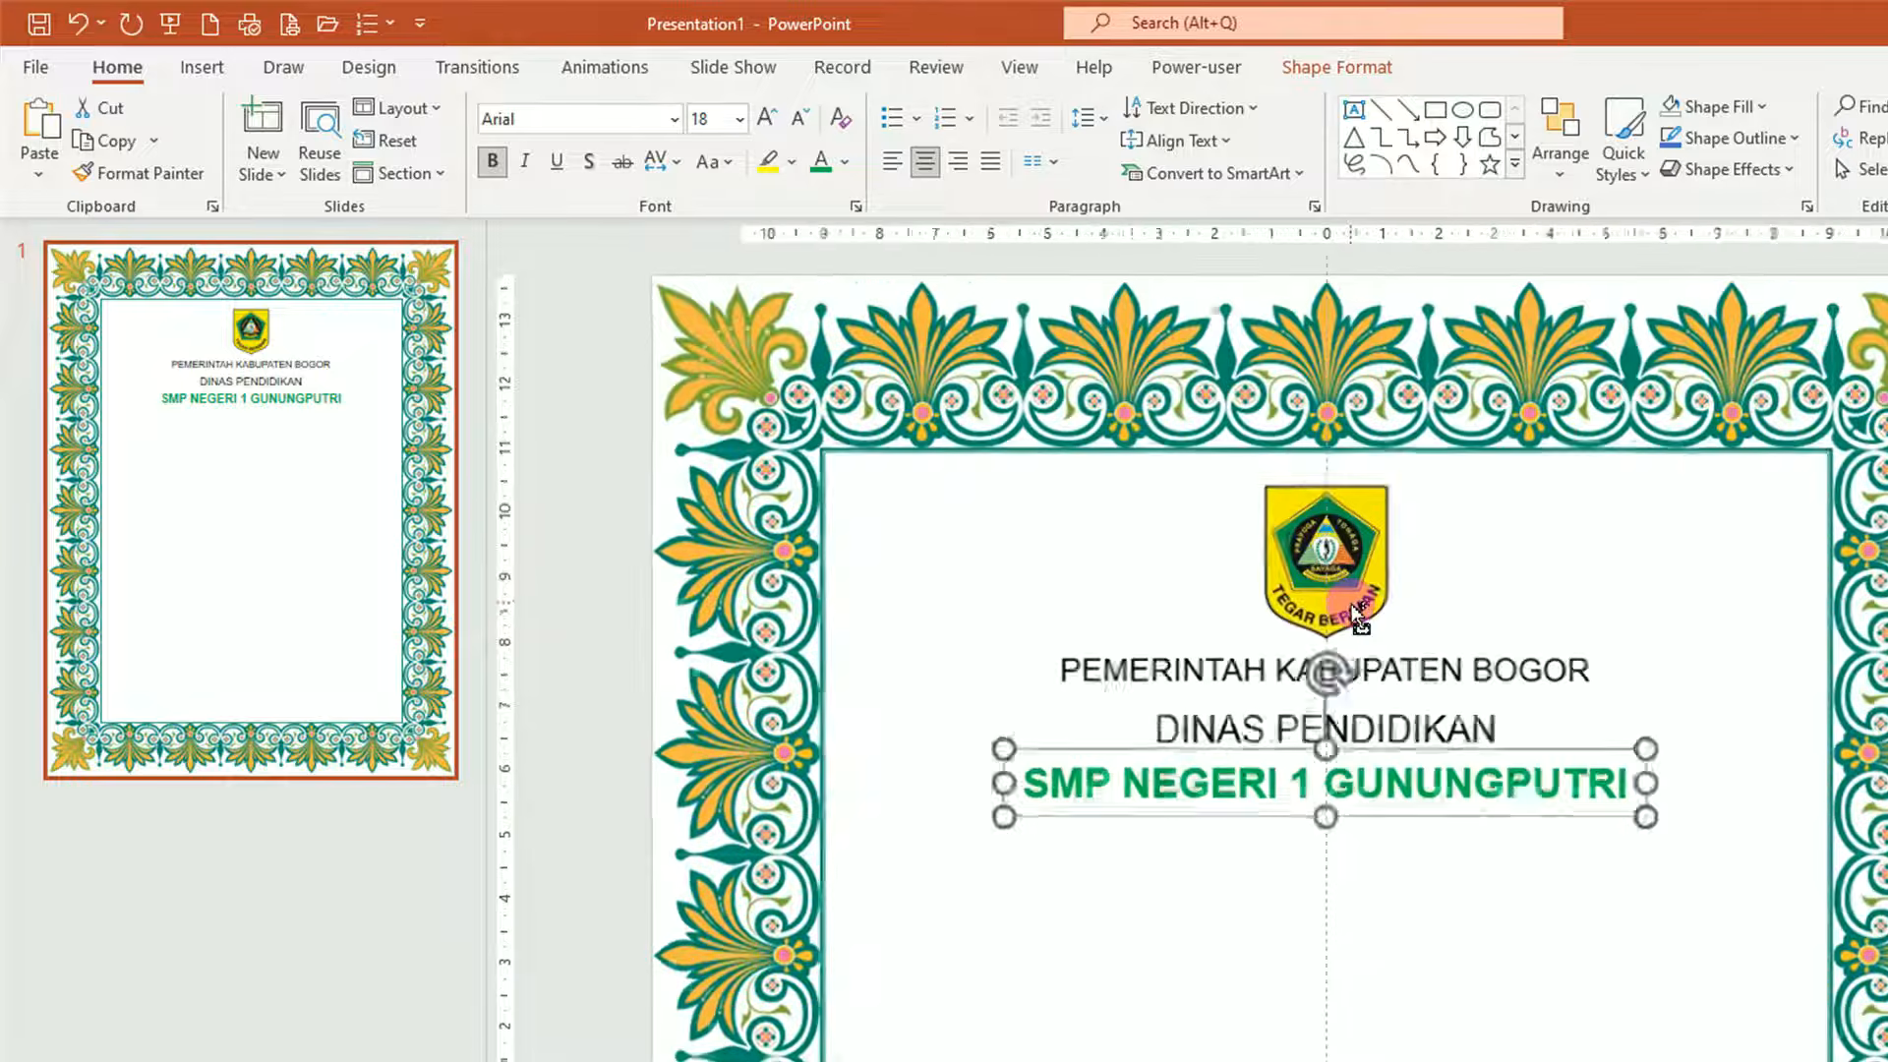
click(1418, 668)
drag(1419, 669, 1420, 644)
click(1407, 787)
drag(1412, 750, 1412, 716)
ctrl+scroll(1331, 856, down, 4)
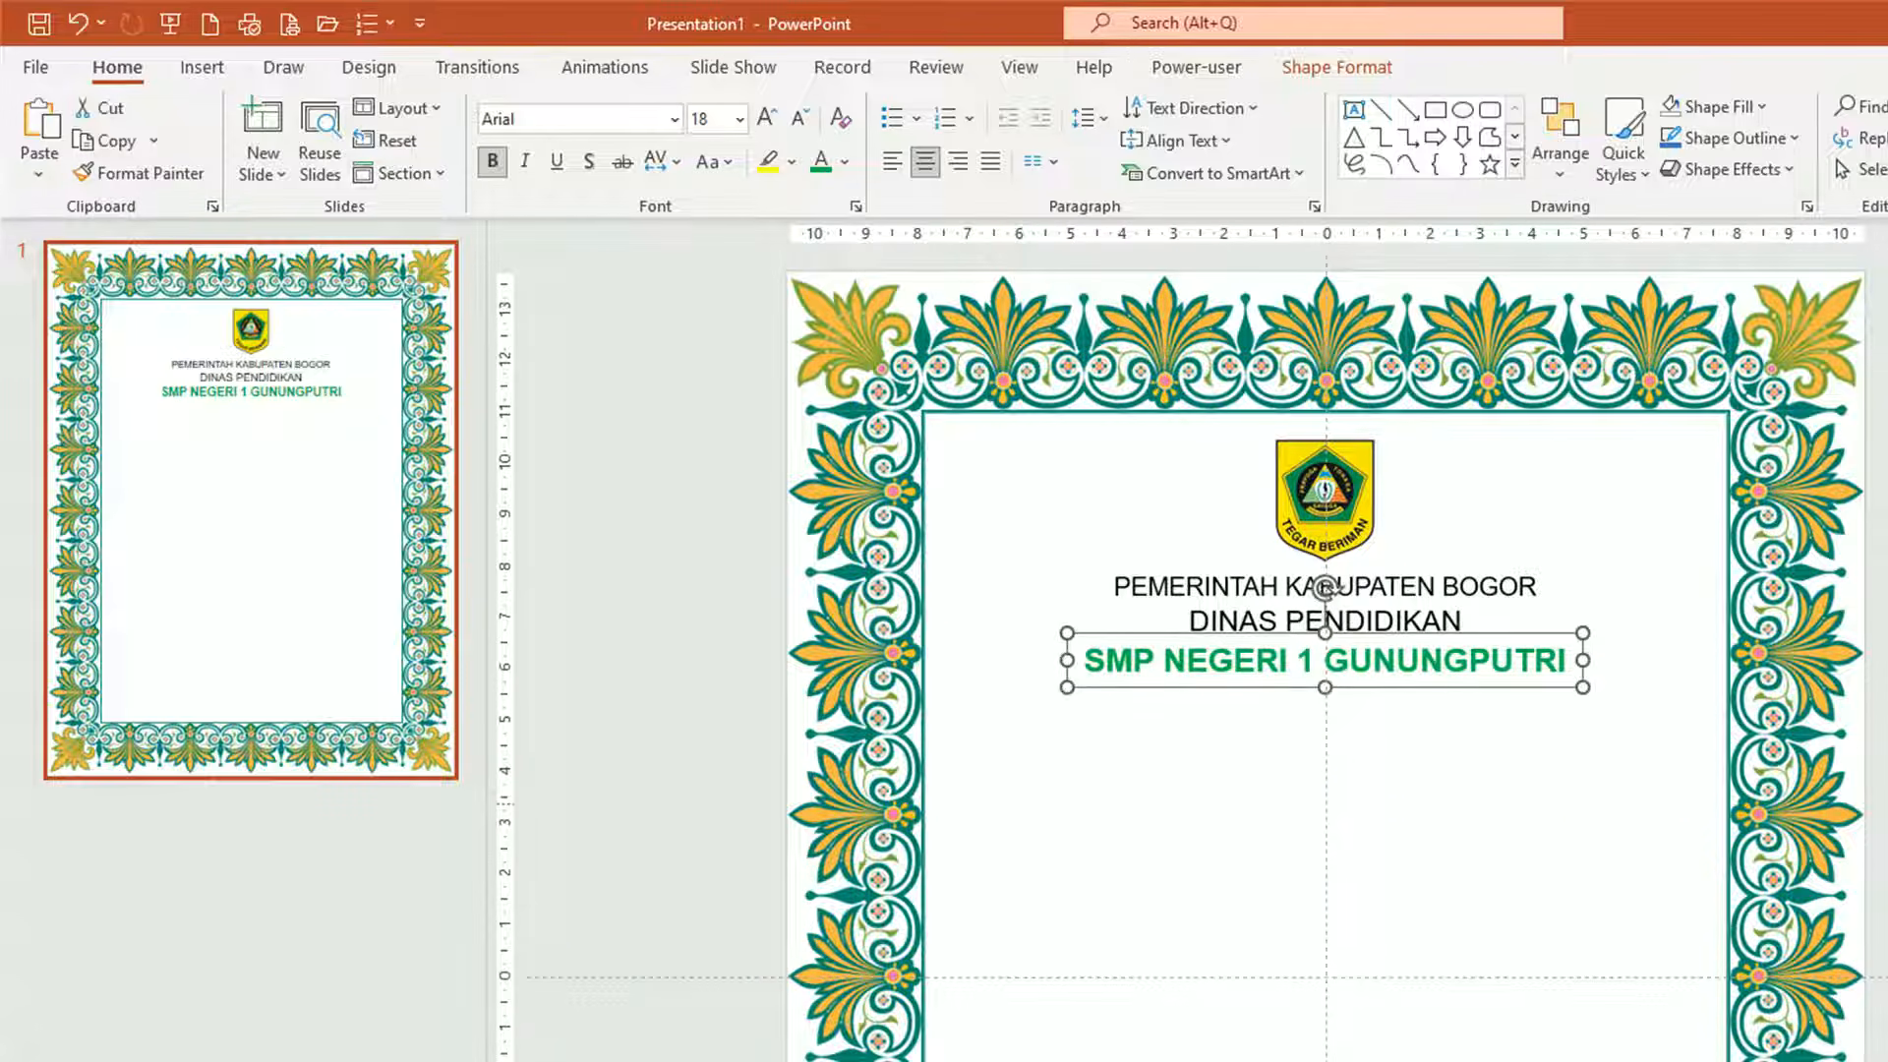
click(1329, 855)
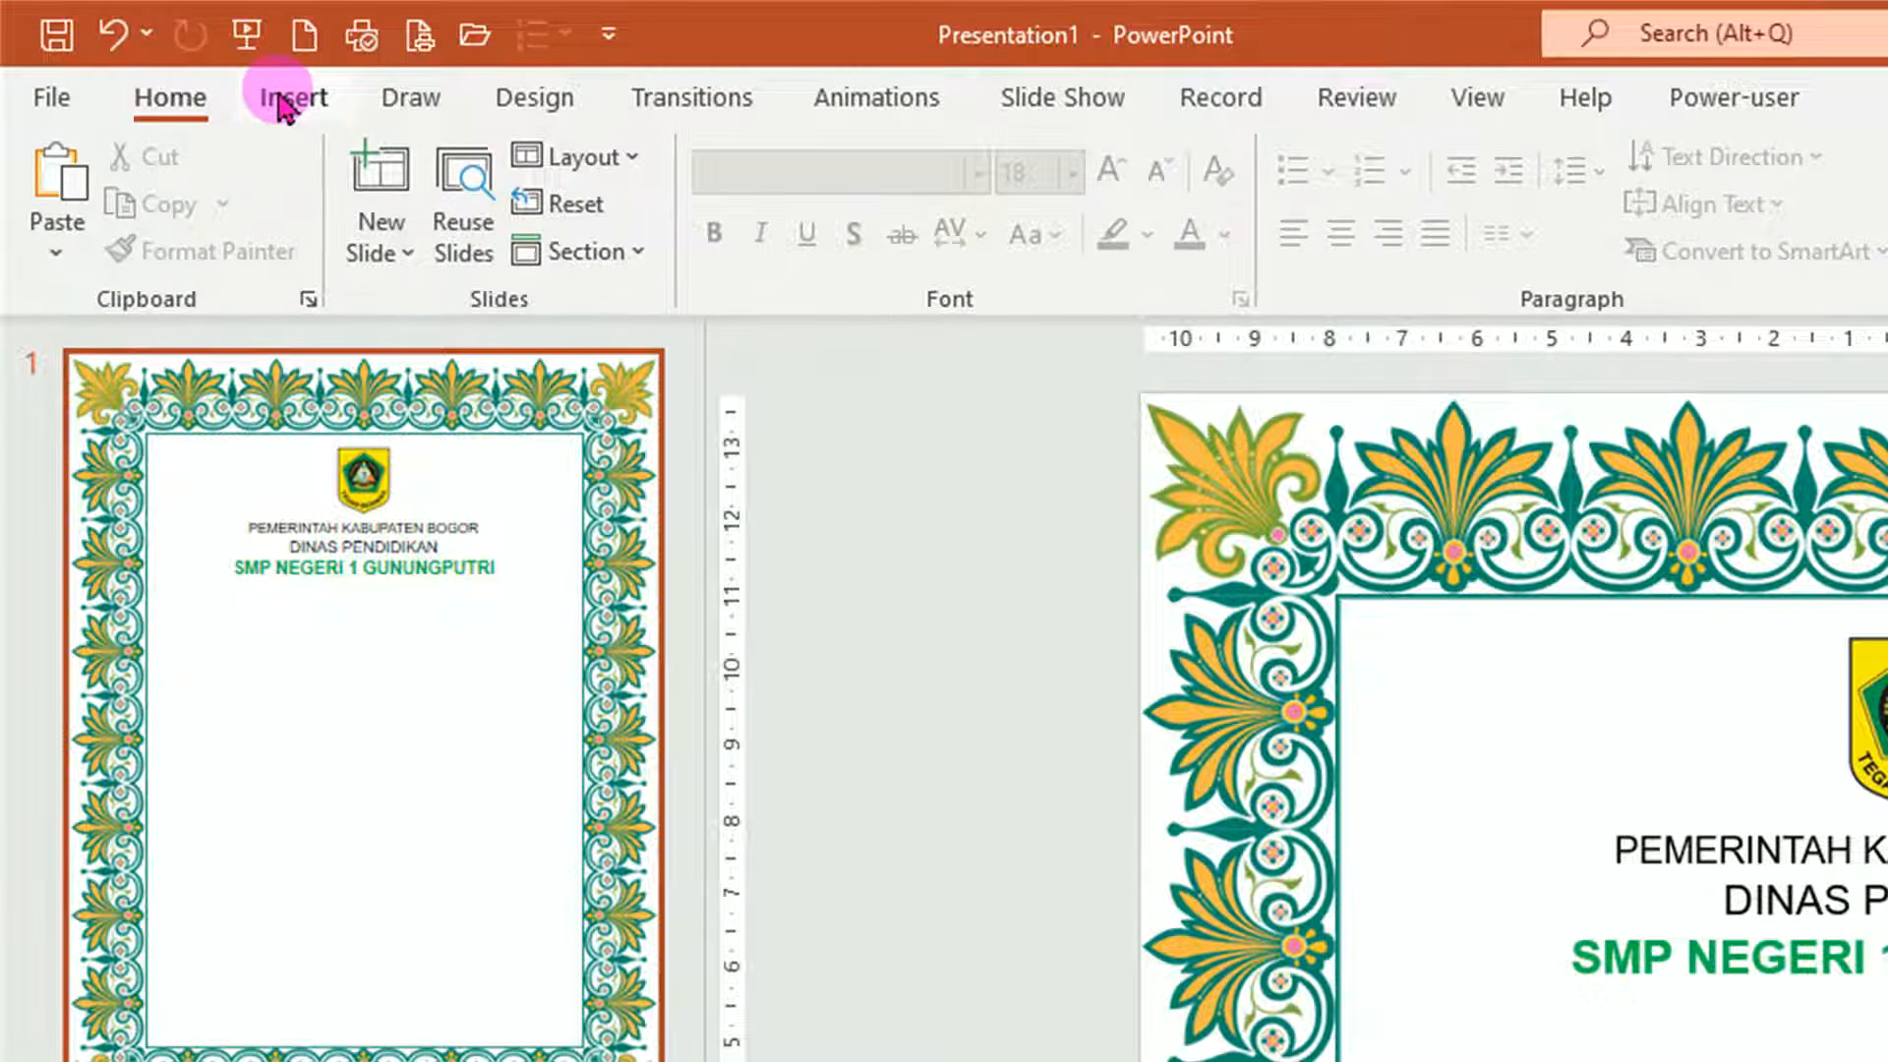
Draw a horizontal straight line from the Shapes gallery across the lower middle of the slide.
click(280, 101)
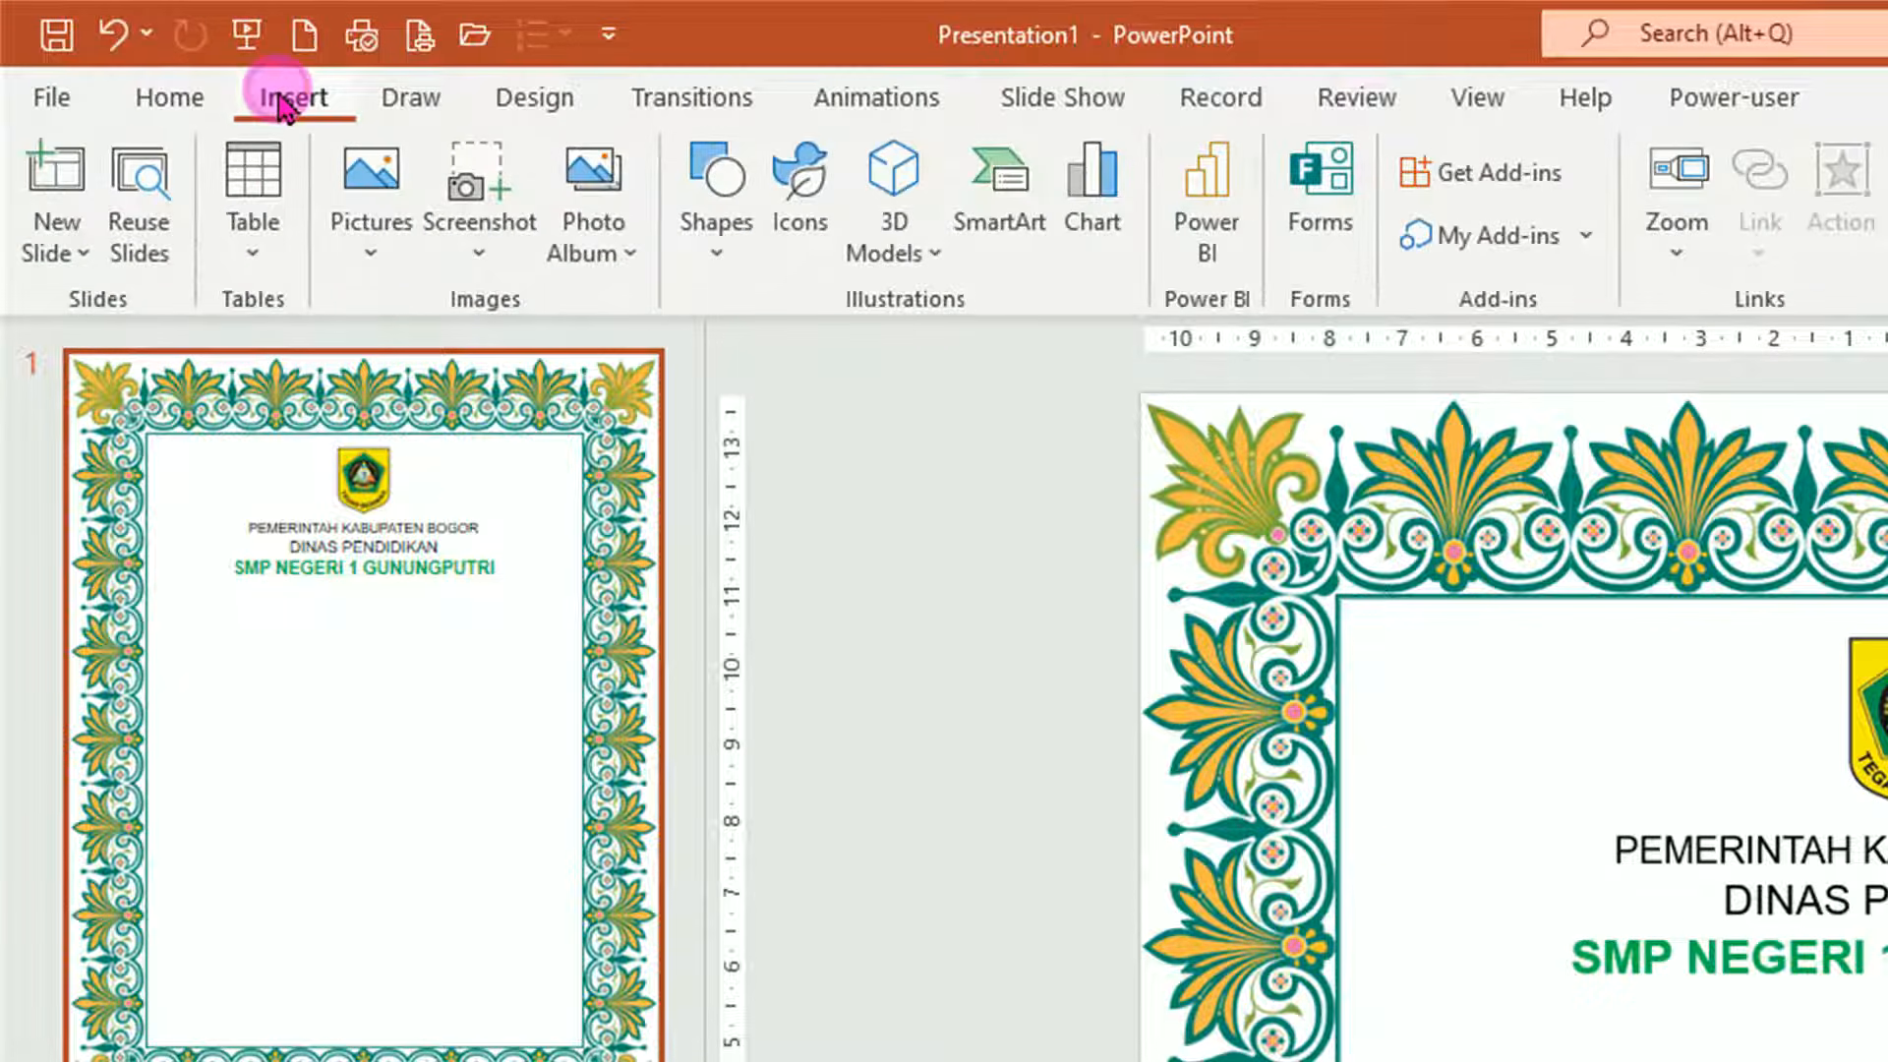
click(720, 257)
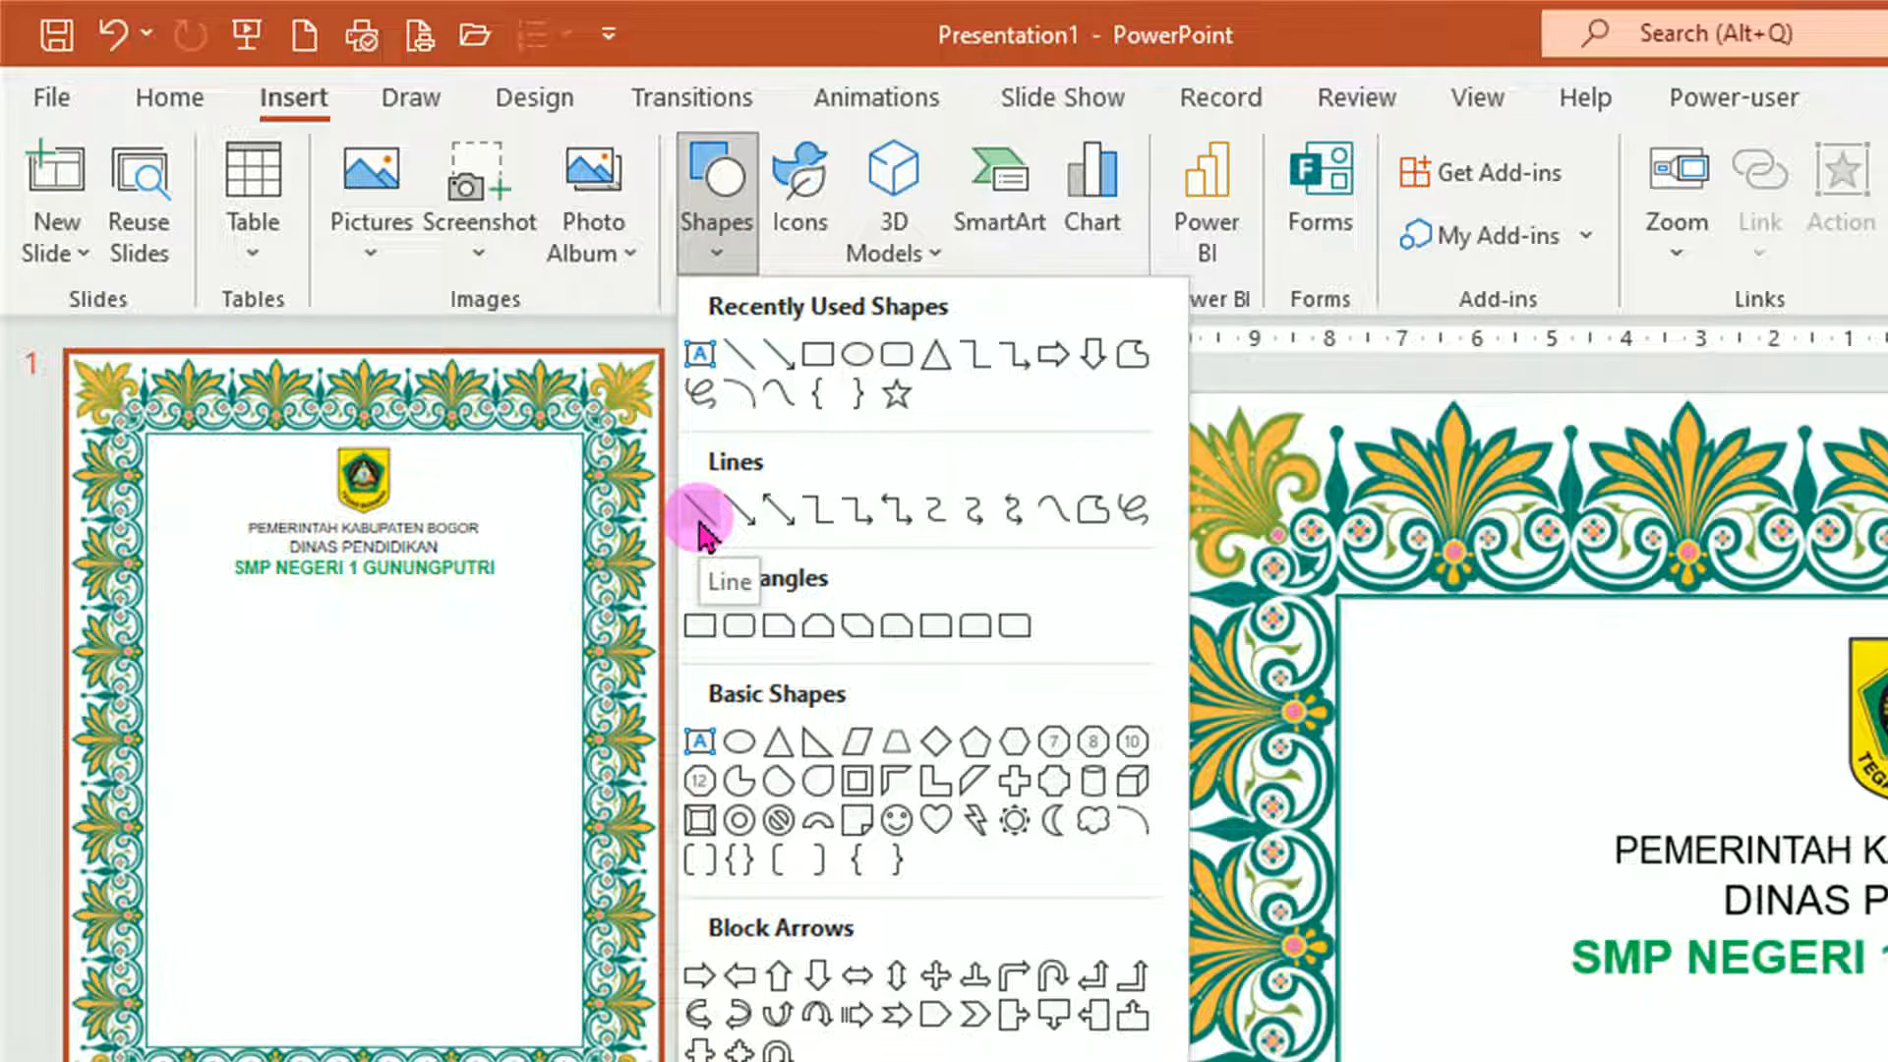
click(699, 514)
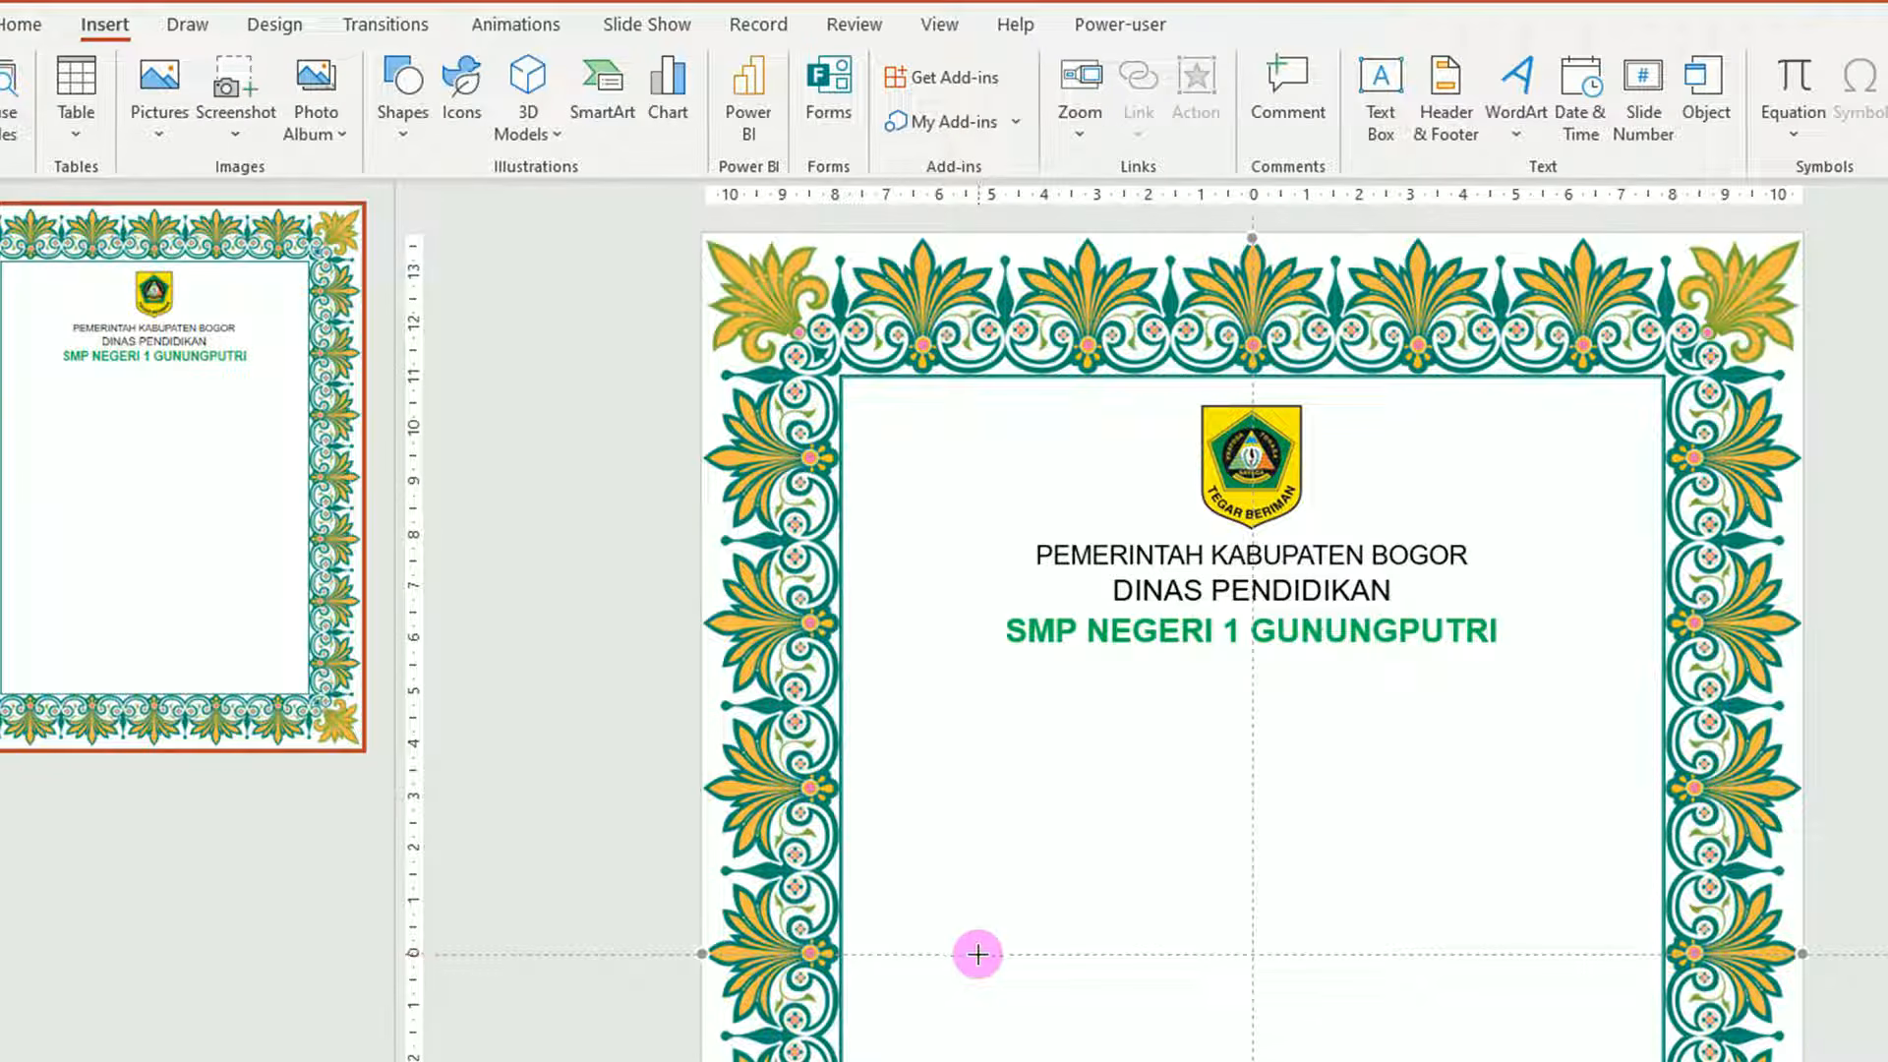
drag(978, 953, 1514, 954)
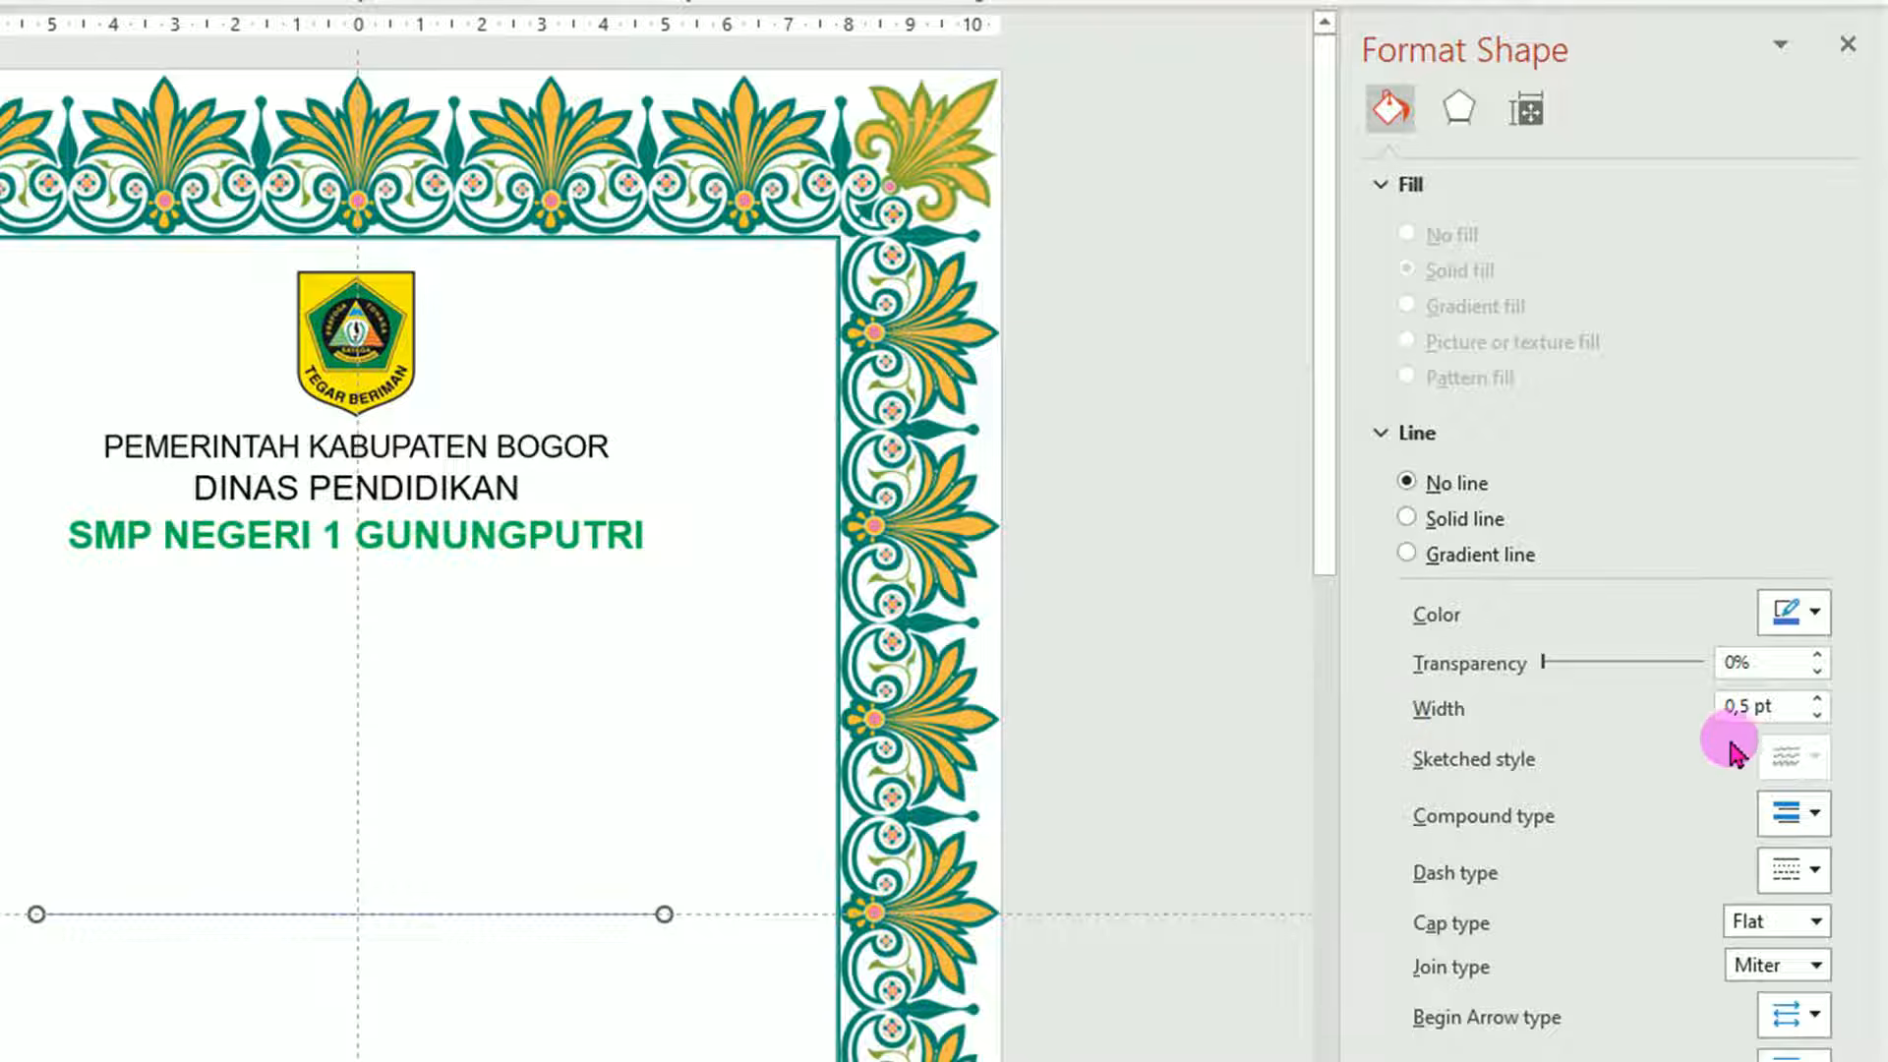
Make the line solid black, 2 pt wide, with a double compound type.
click(1814, 614)
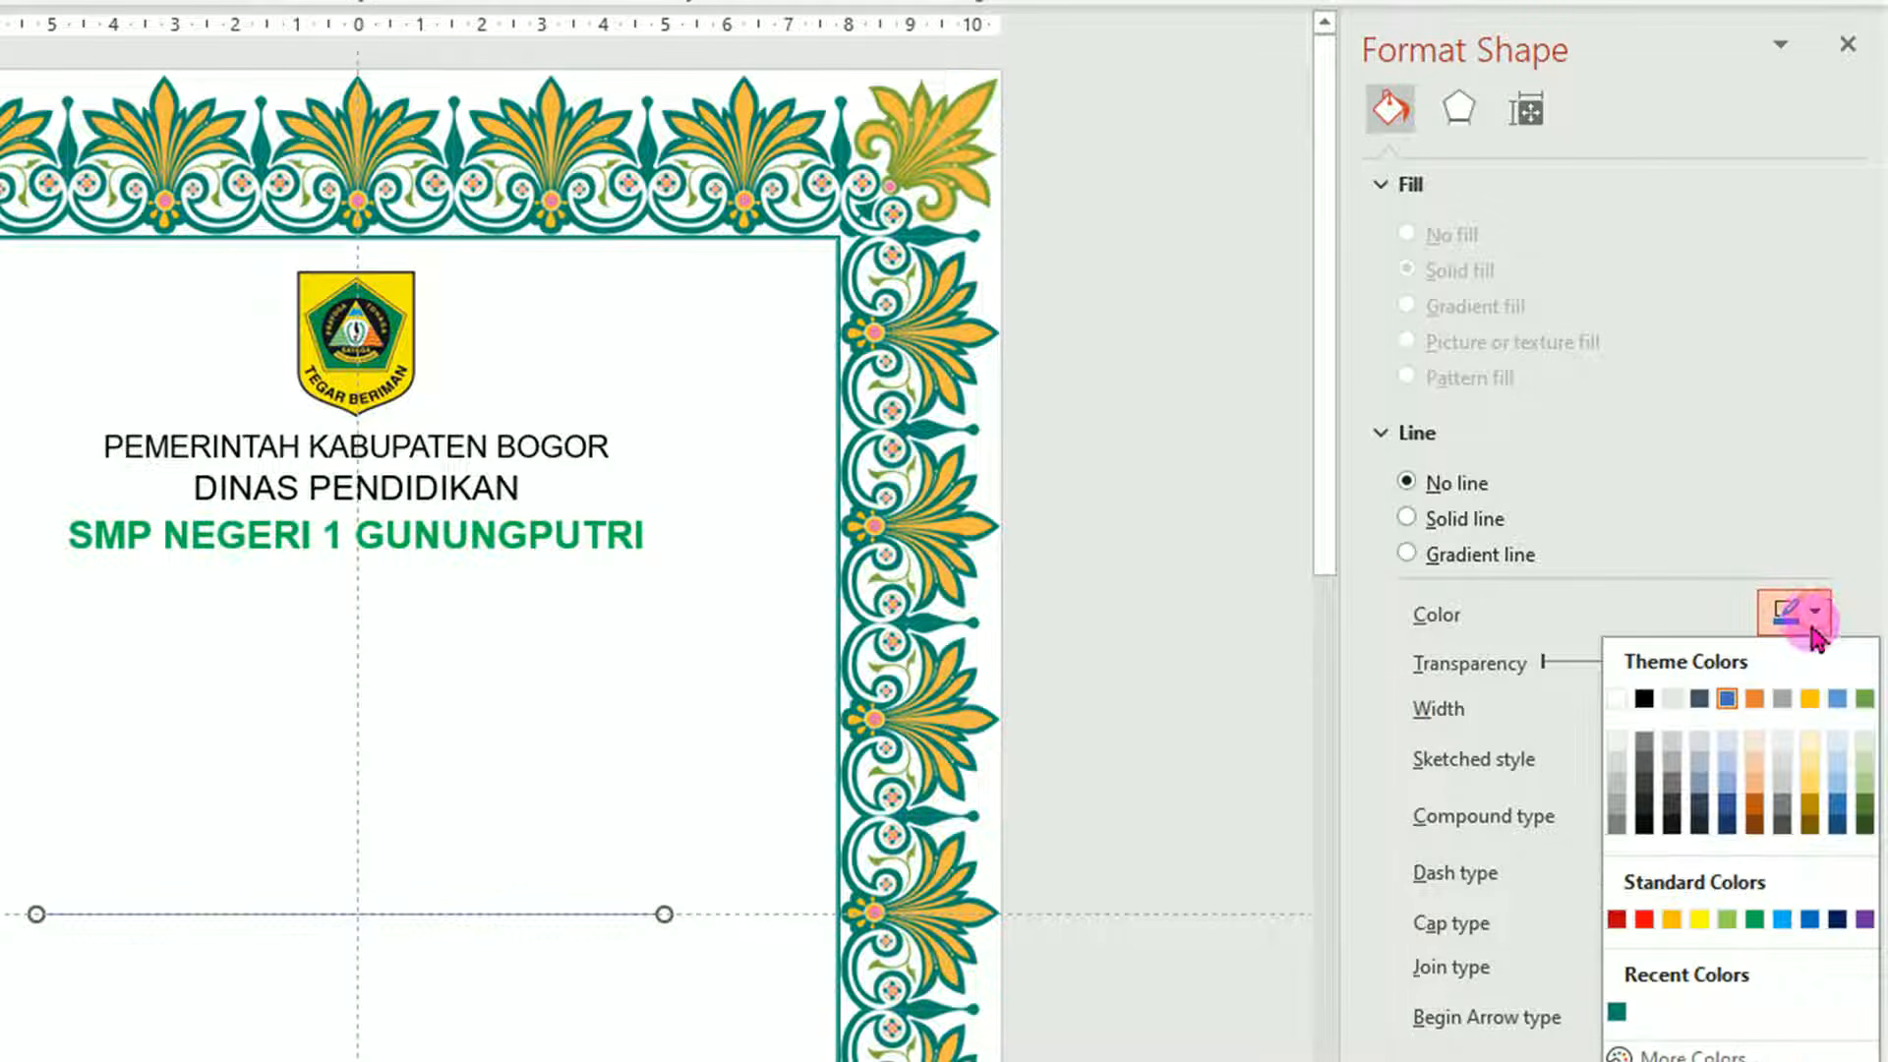
click(1644, 698)
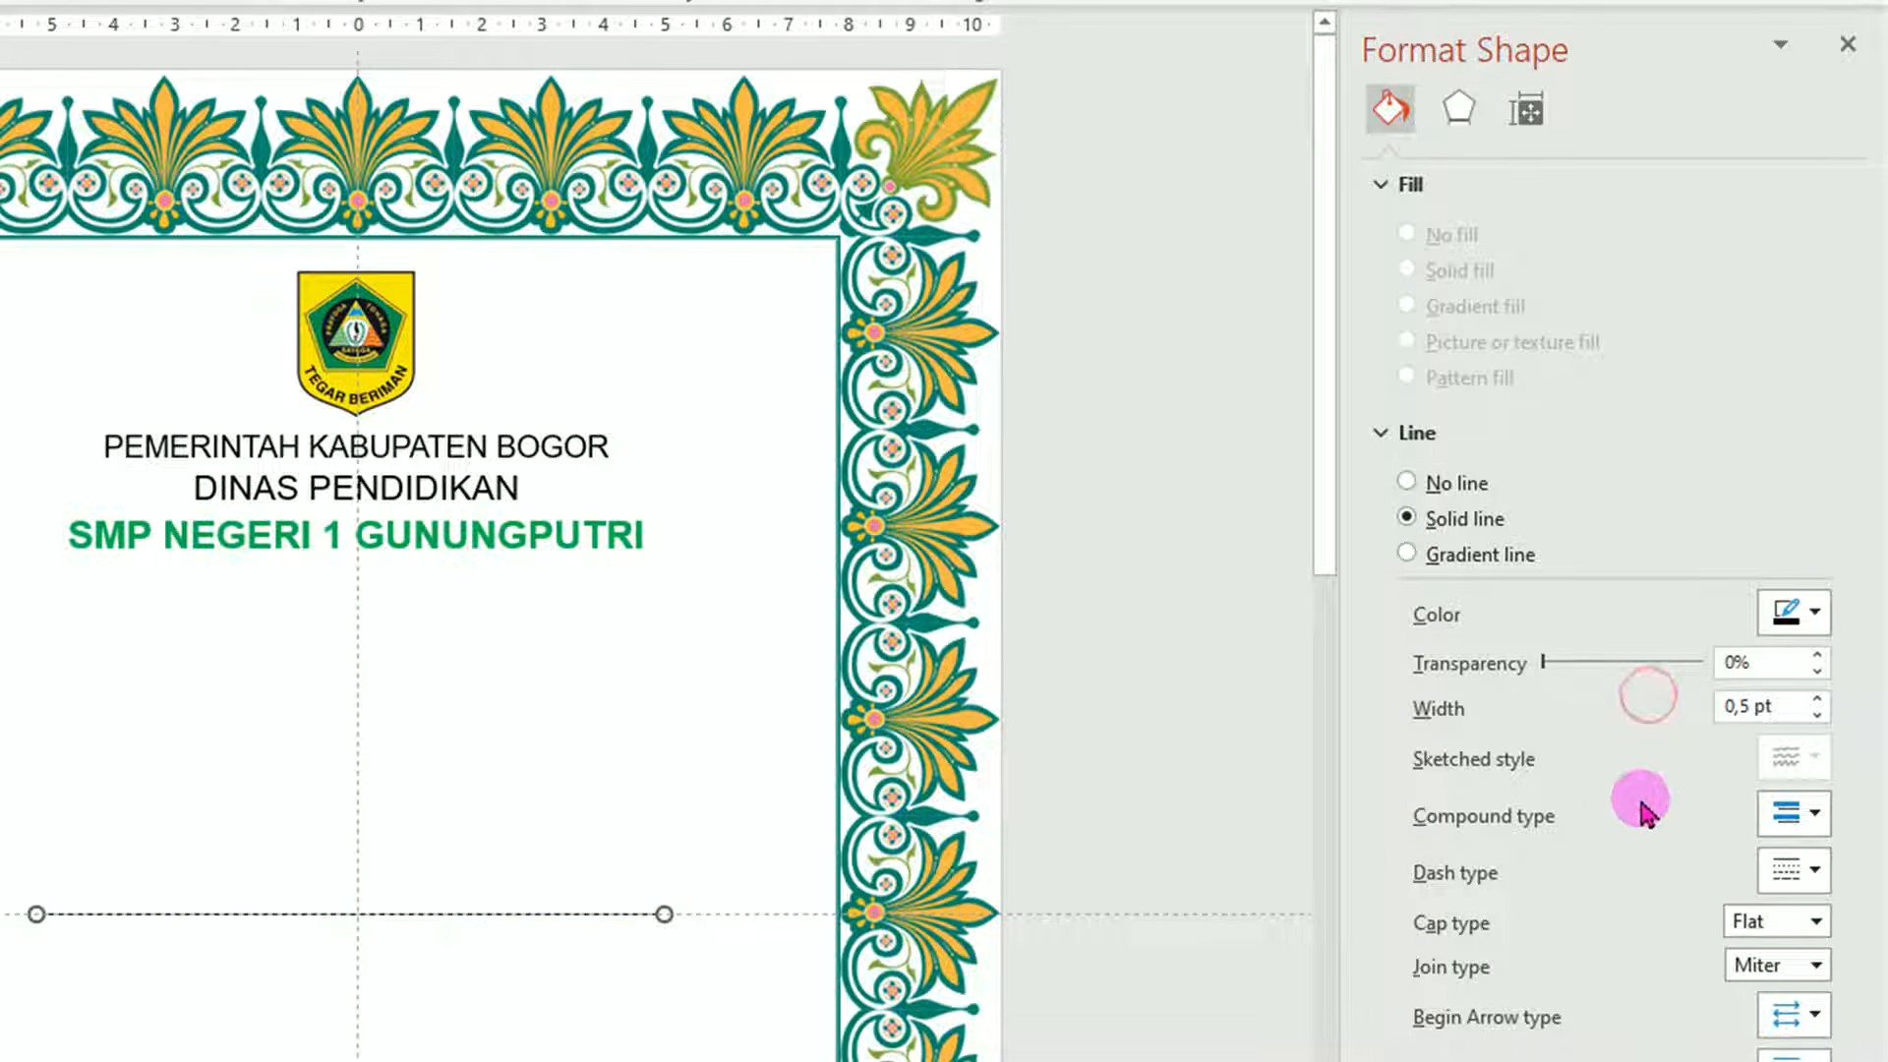
click(1817, 698)
click(1817, 698)
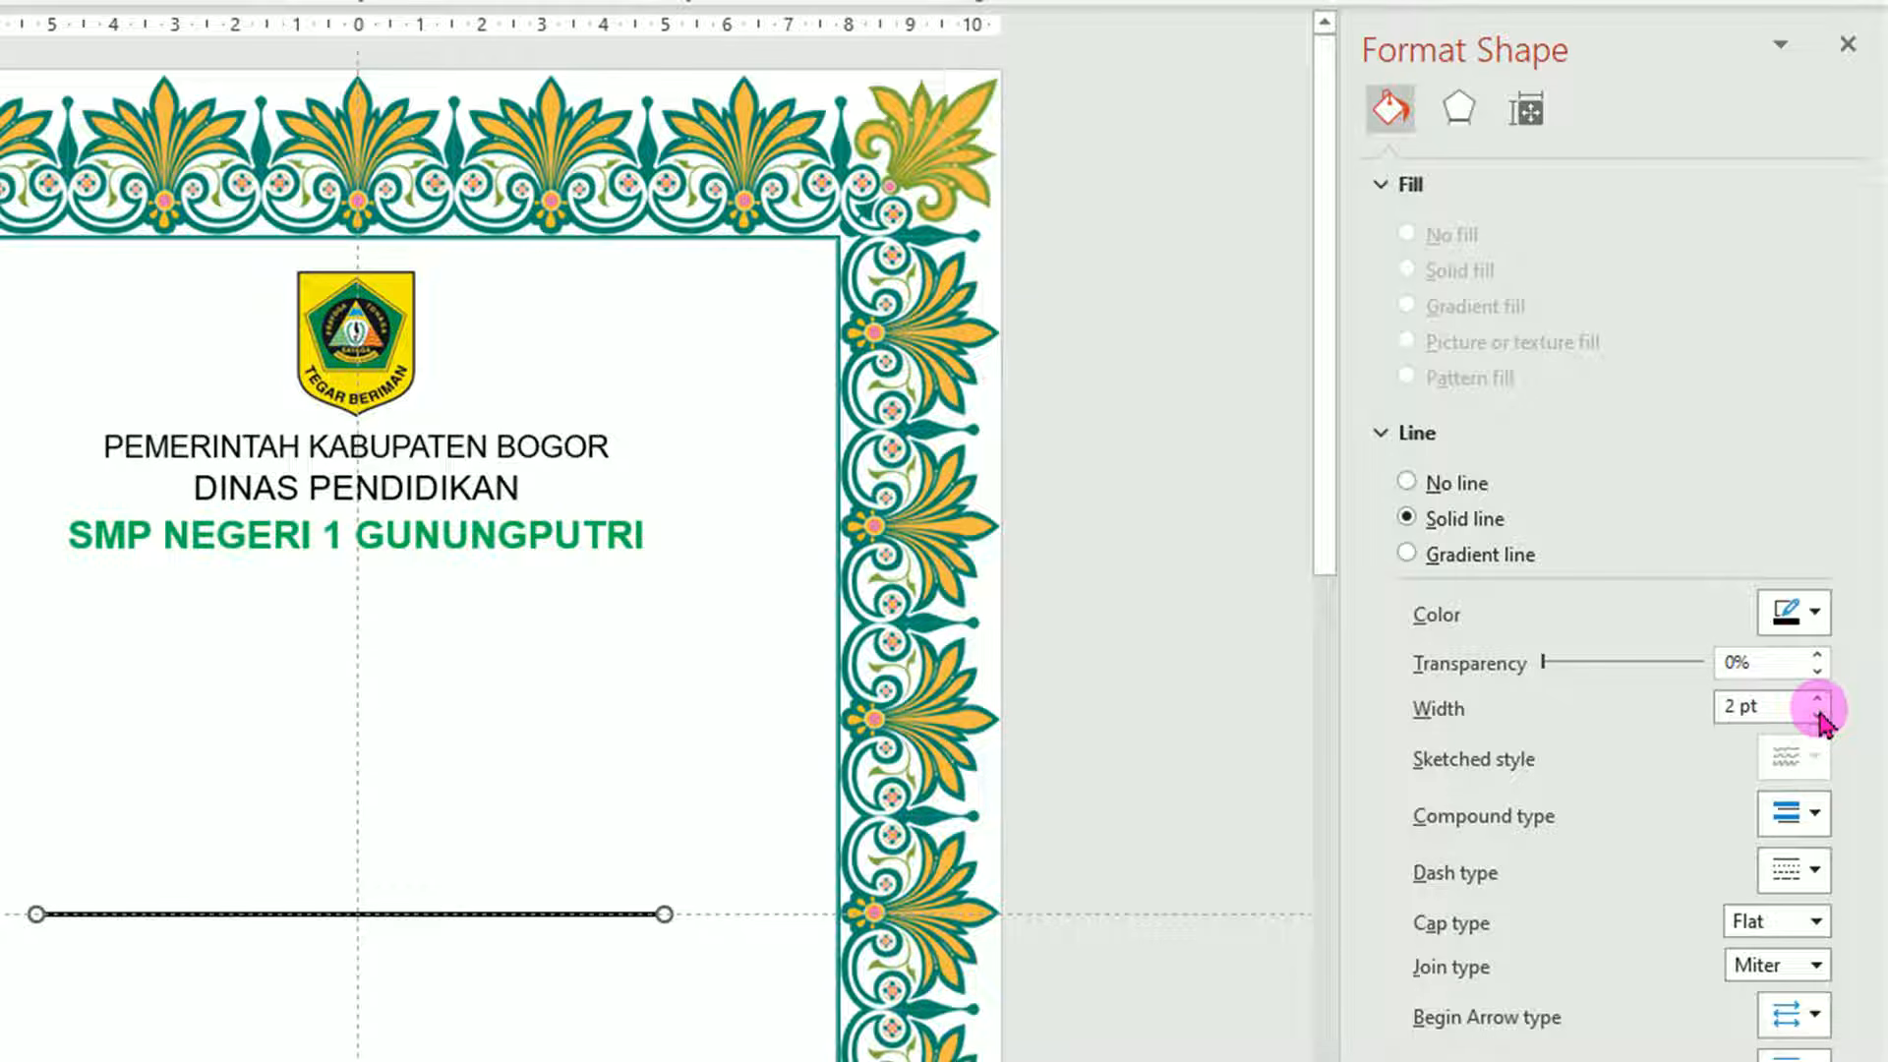
click(1814, 812)
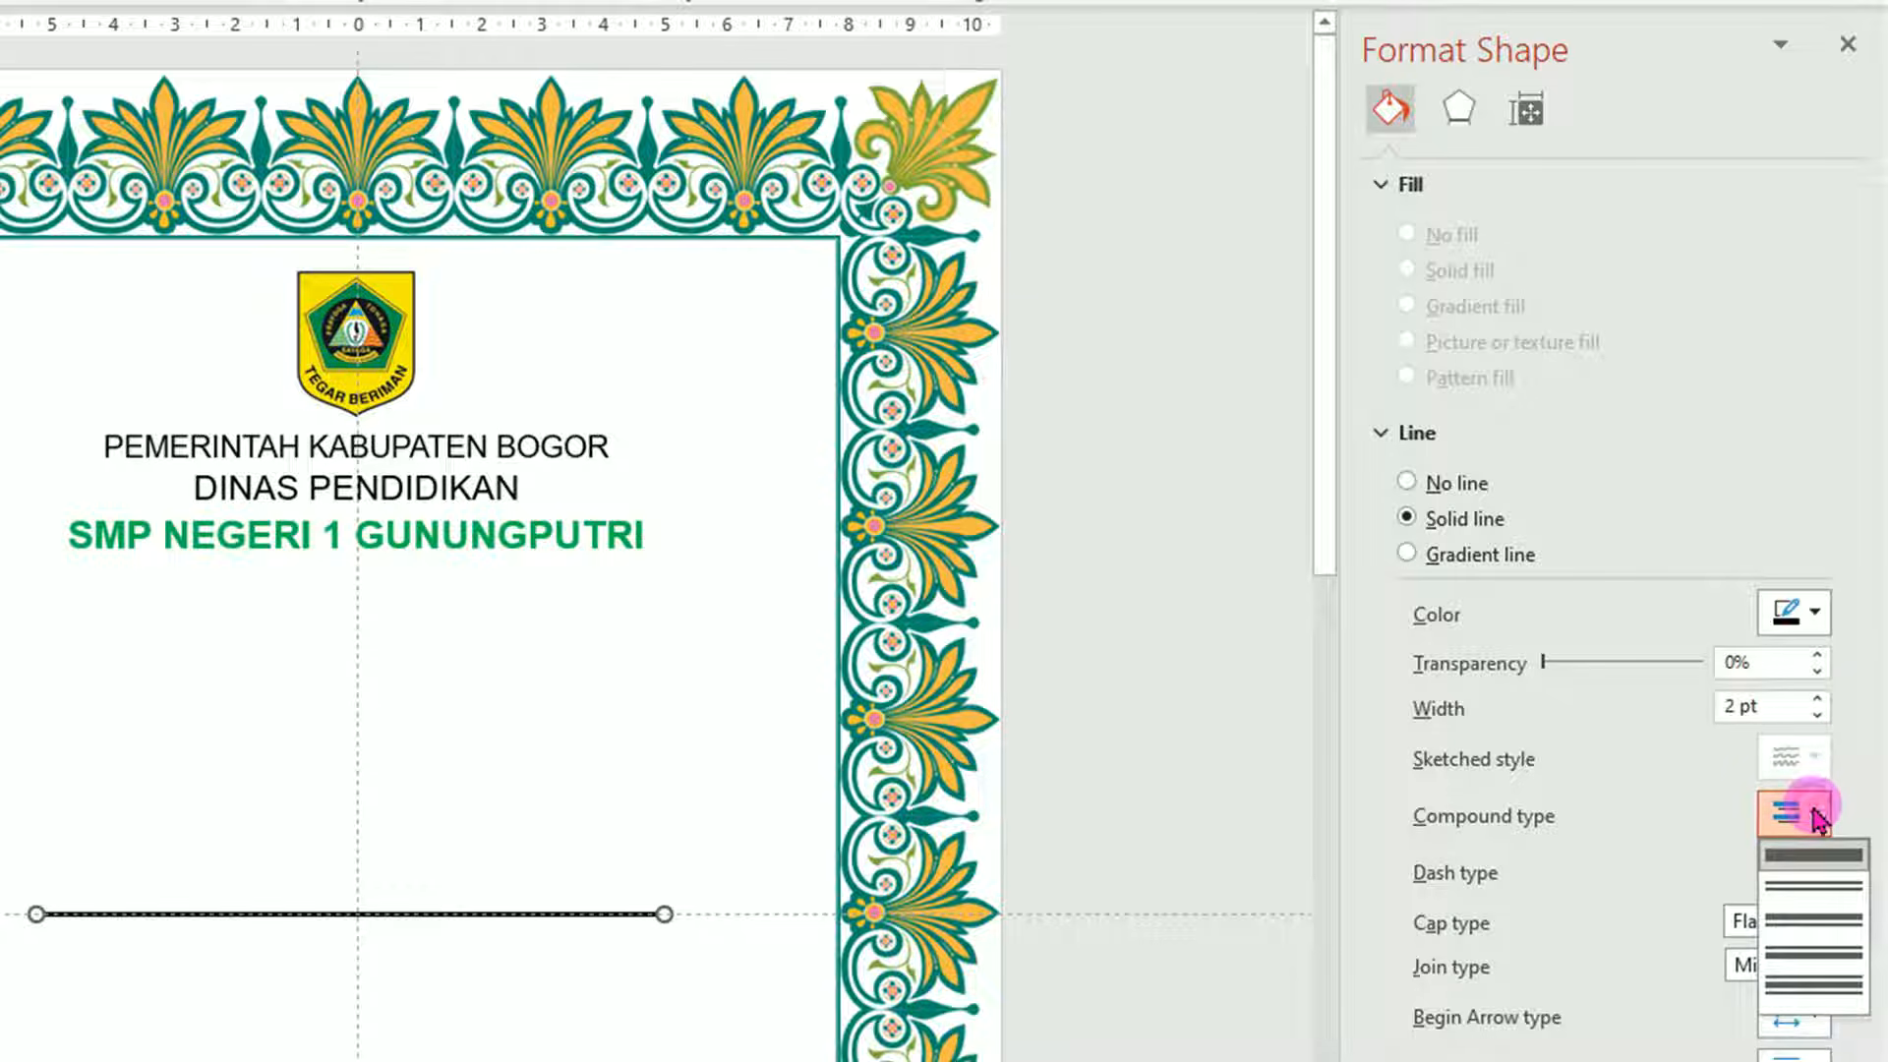
click(1817, 880)
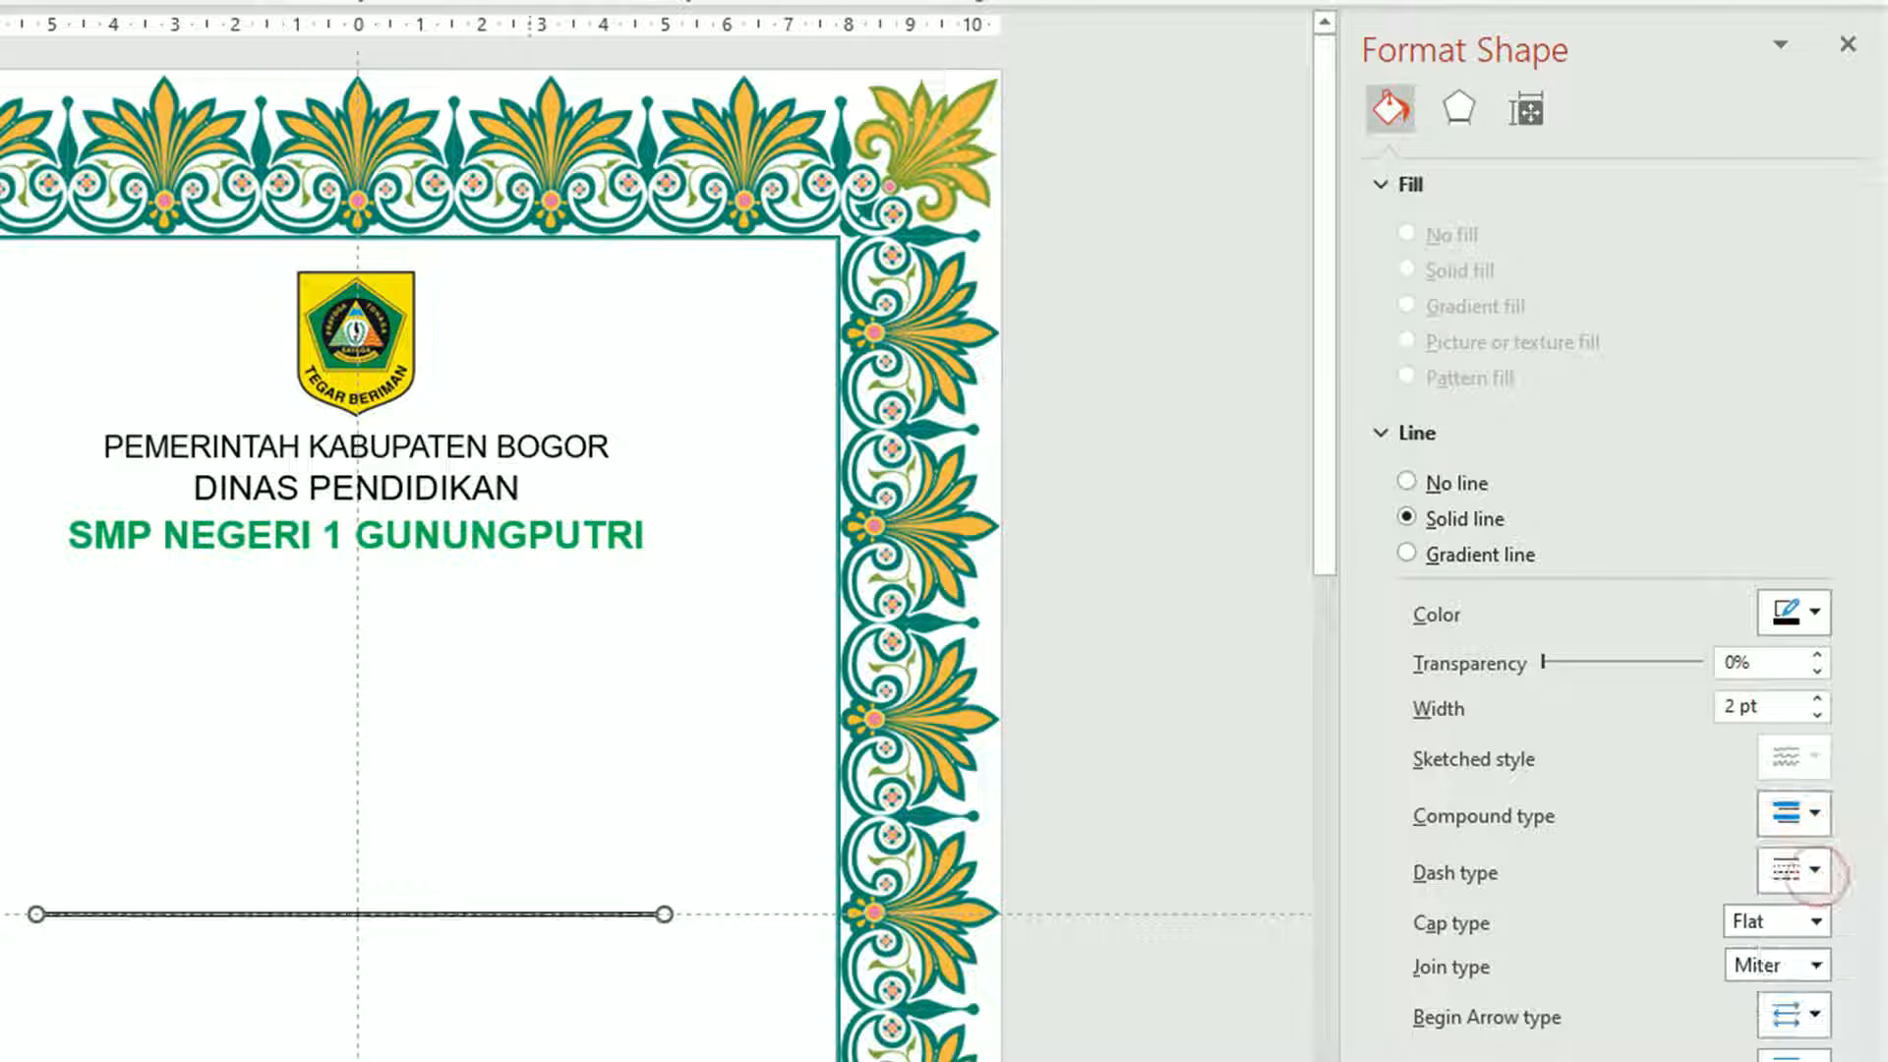
Move the line just under SMP NEGERI 1 GUNUNGPUTRI and reduce its width to 9.3 cm.
click(479, 922)
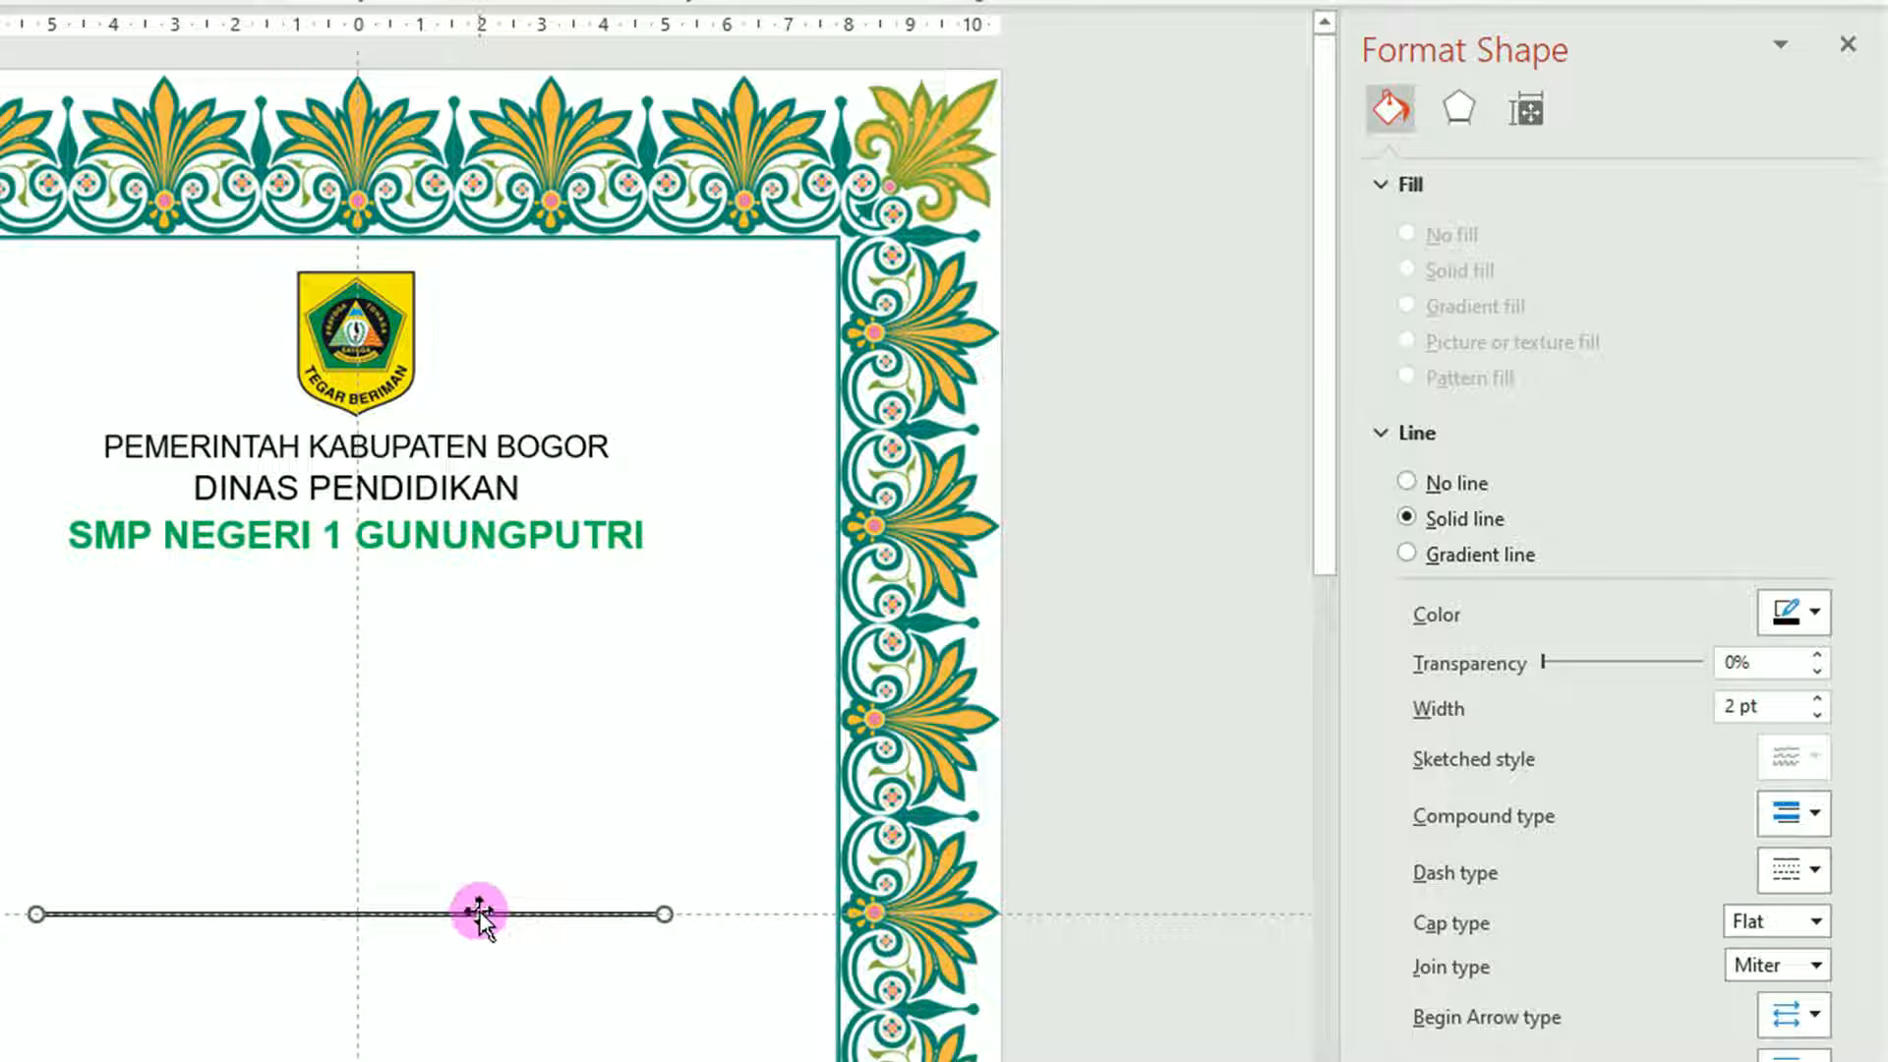
drag(480, 914, 506, 567)
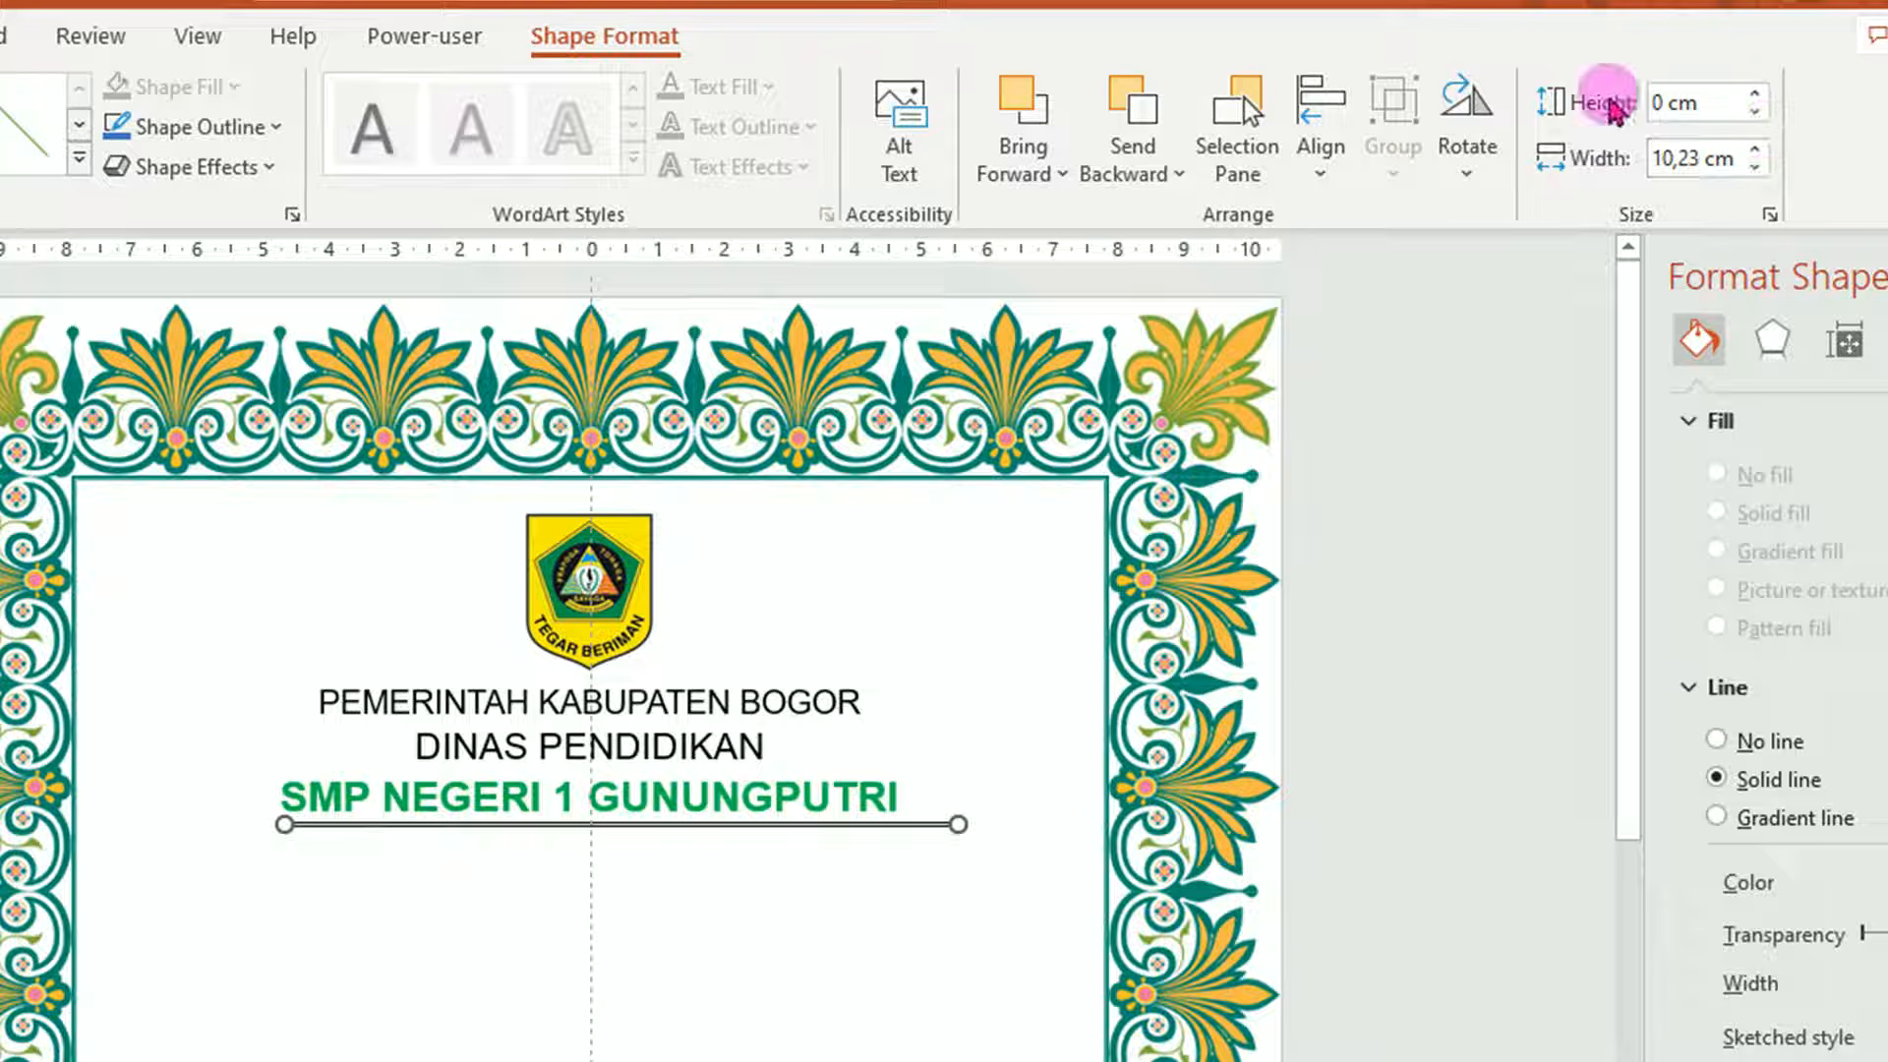
click(1754, 169)
click(1754, 169)
click(1754, 169)
click(1754, 169)
click(1754, 169)
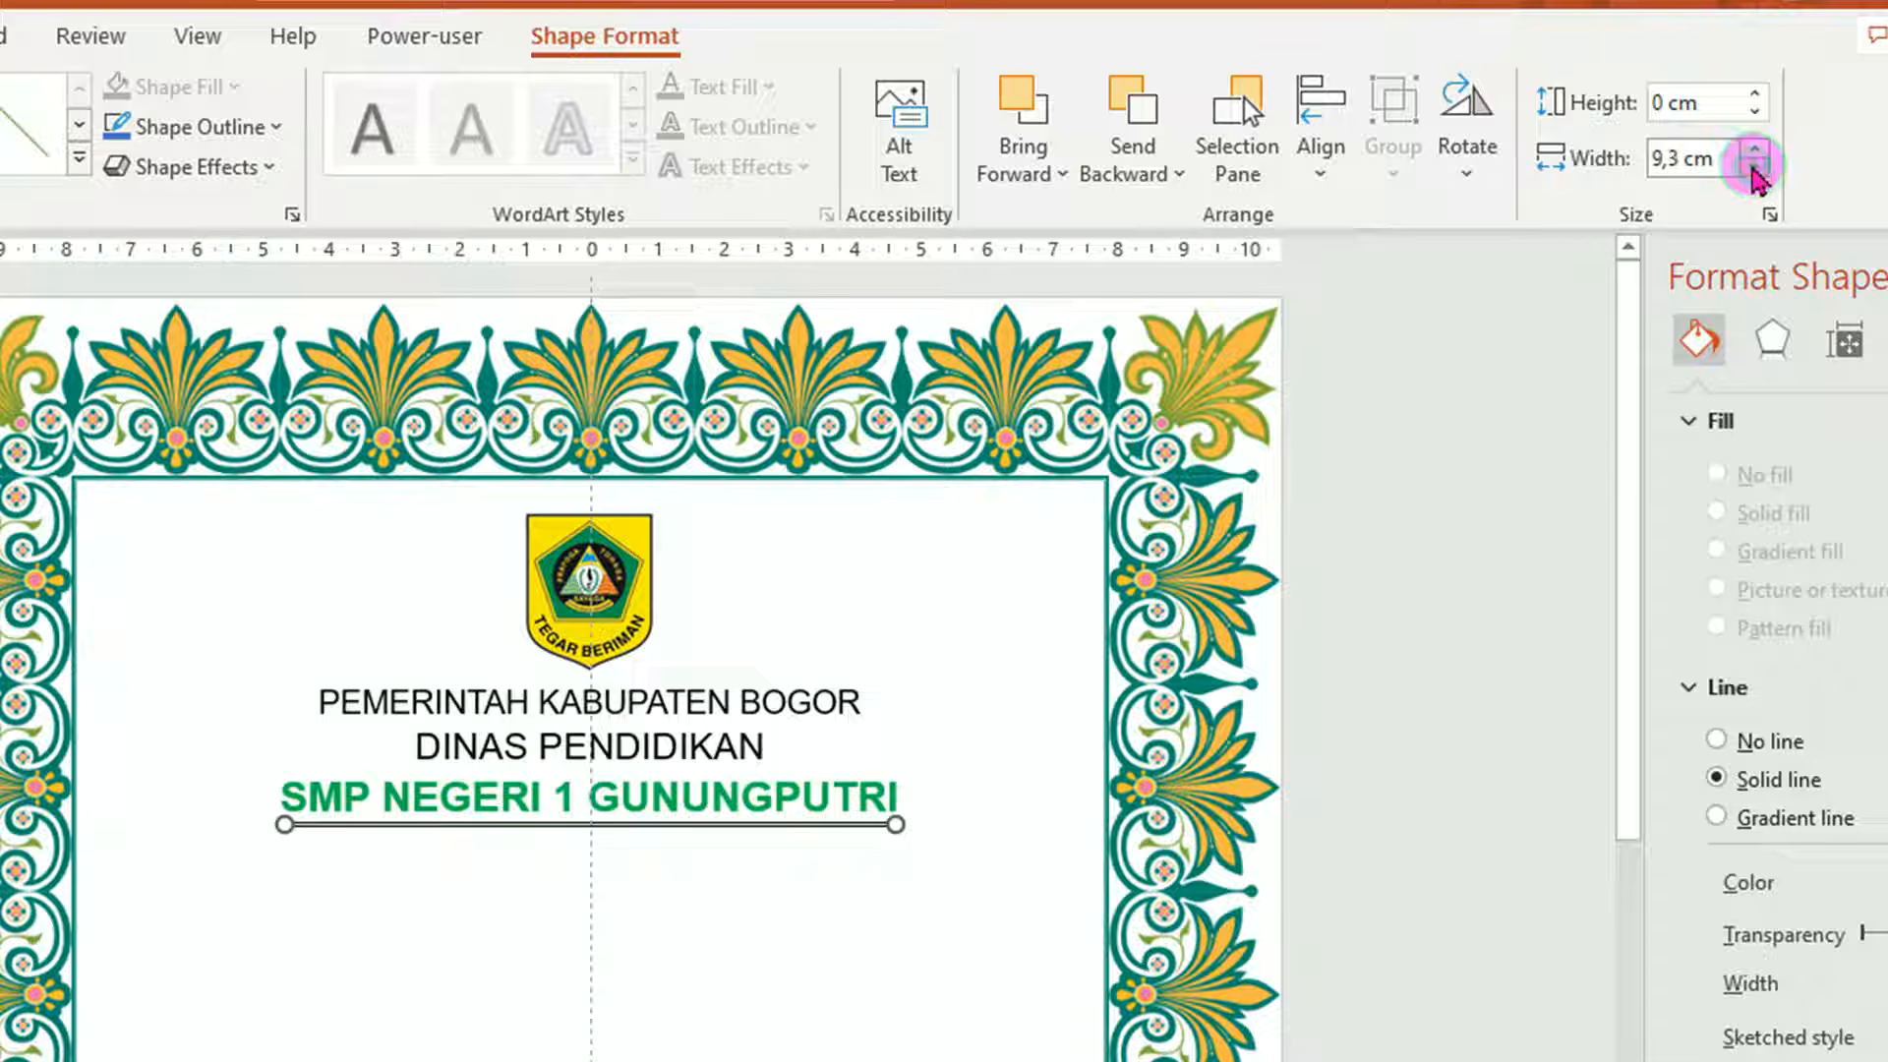
click(639, 912)
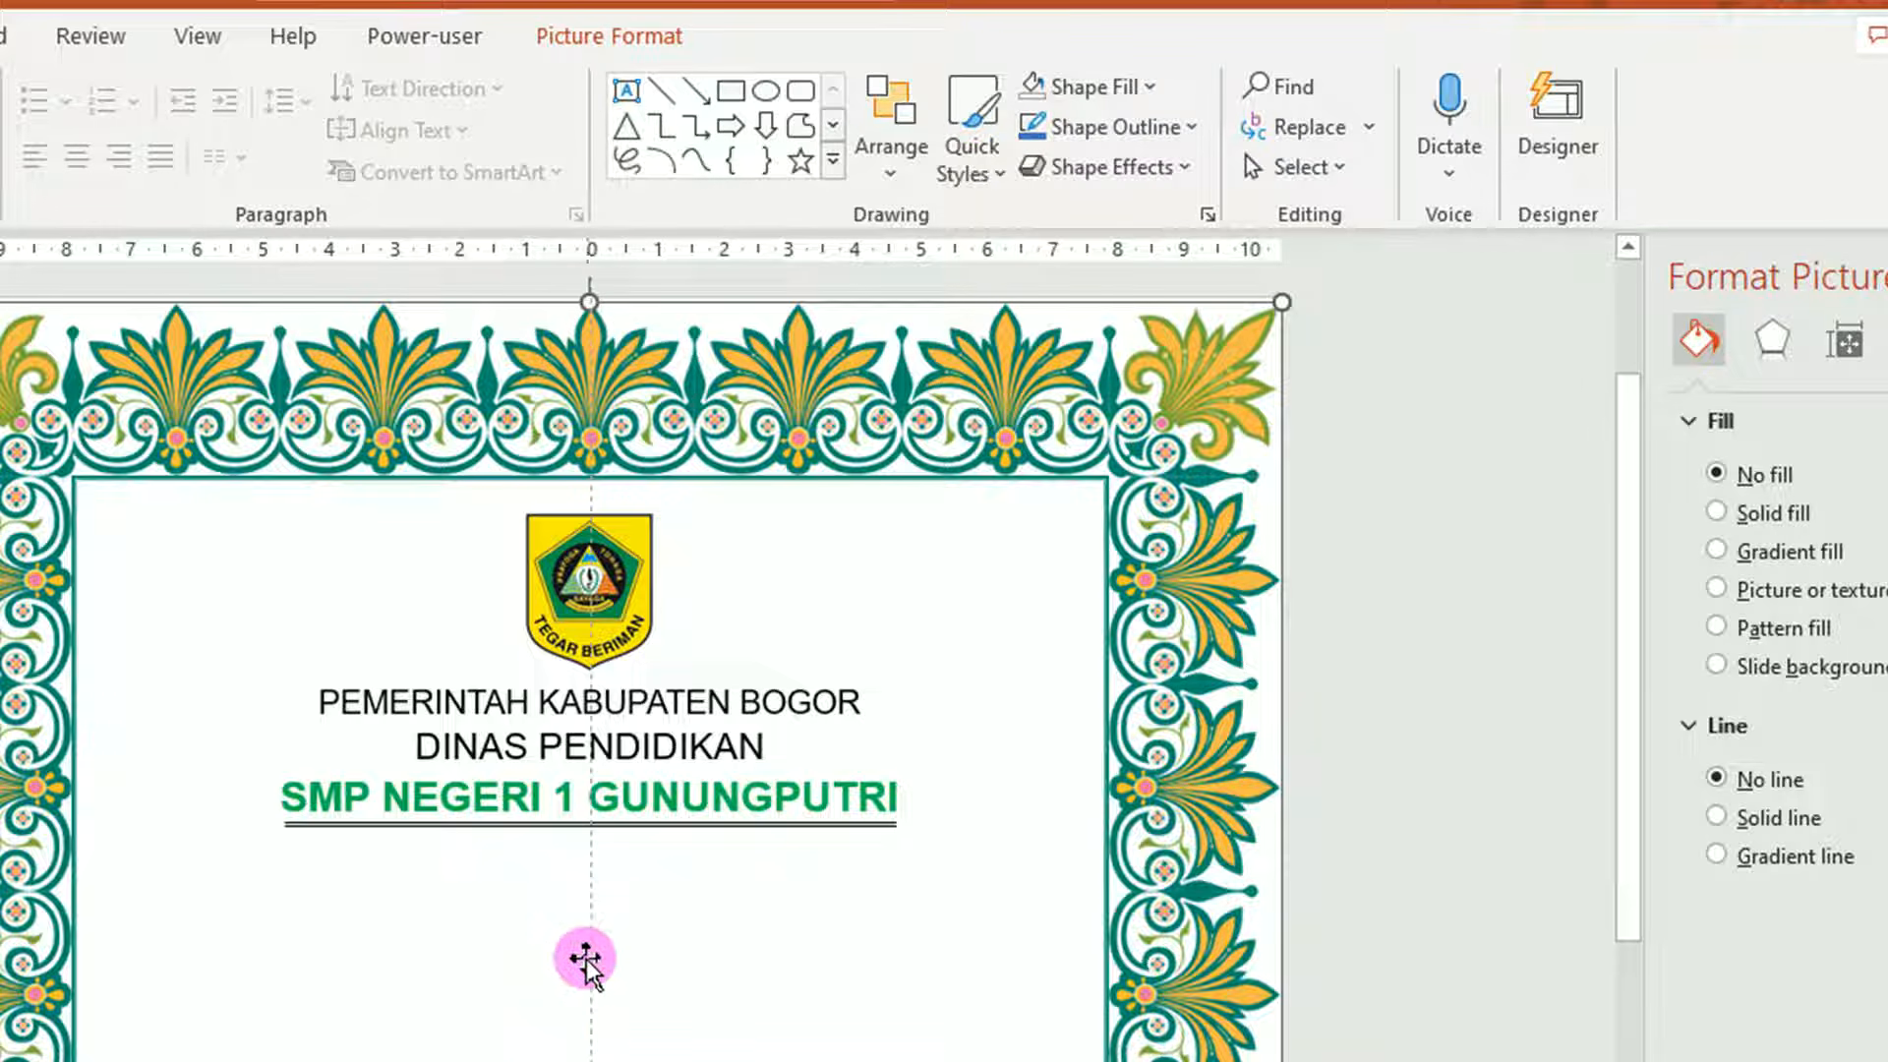
Copy the heading text box below the double rule and retype it as 'Sertifikat'.
click(732, 694)
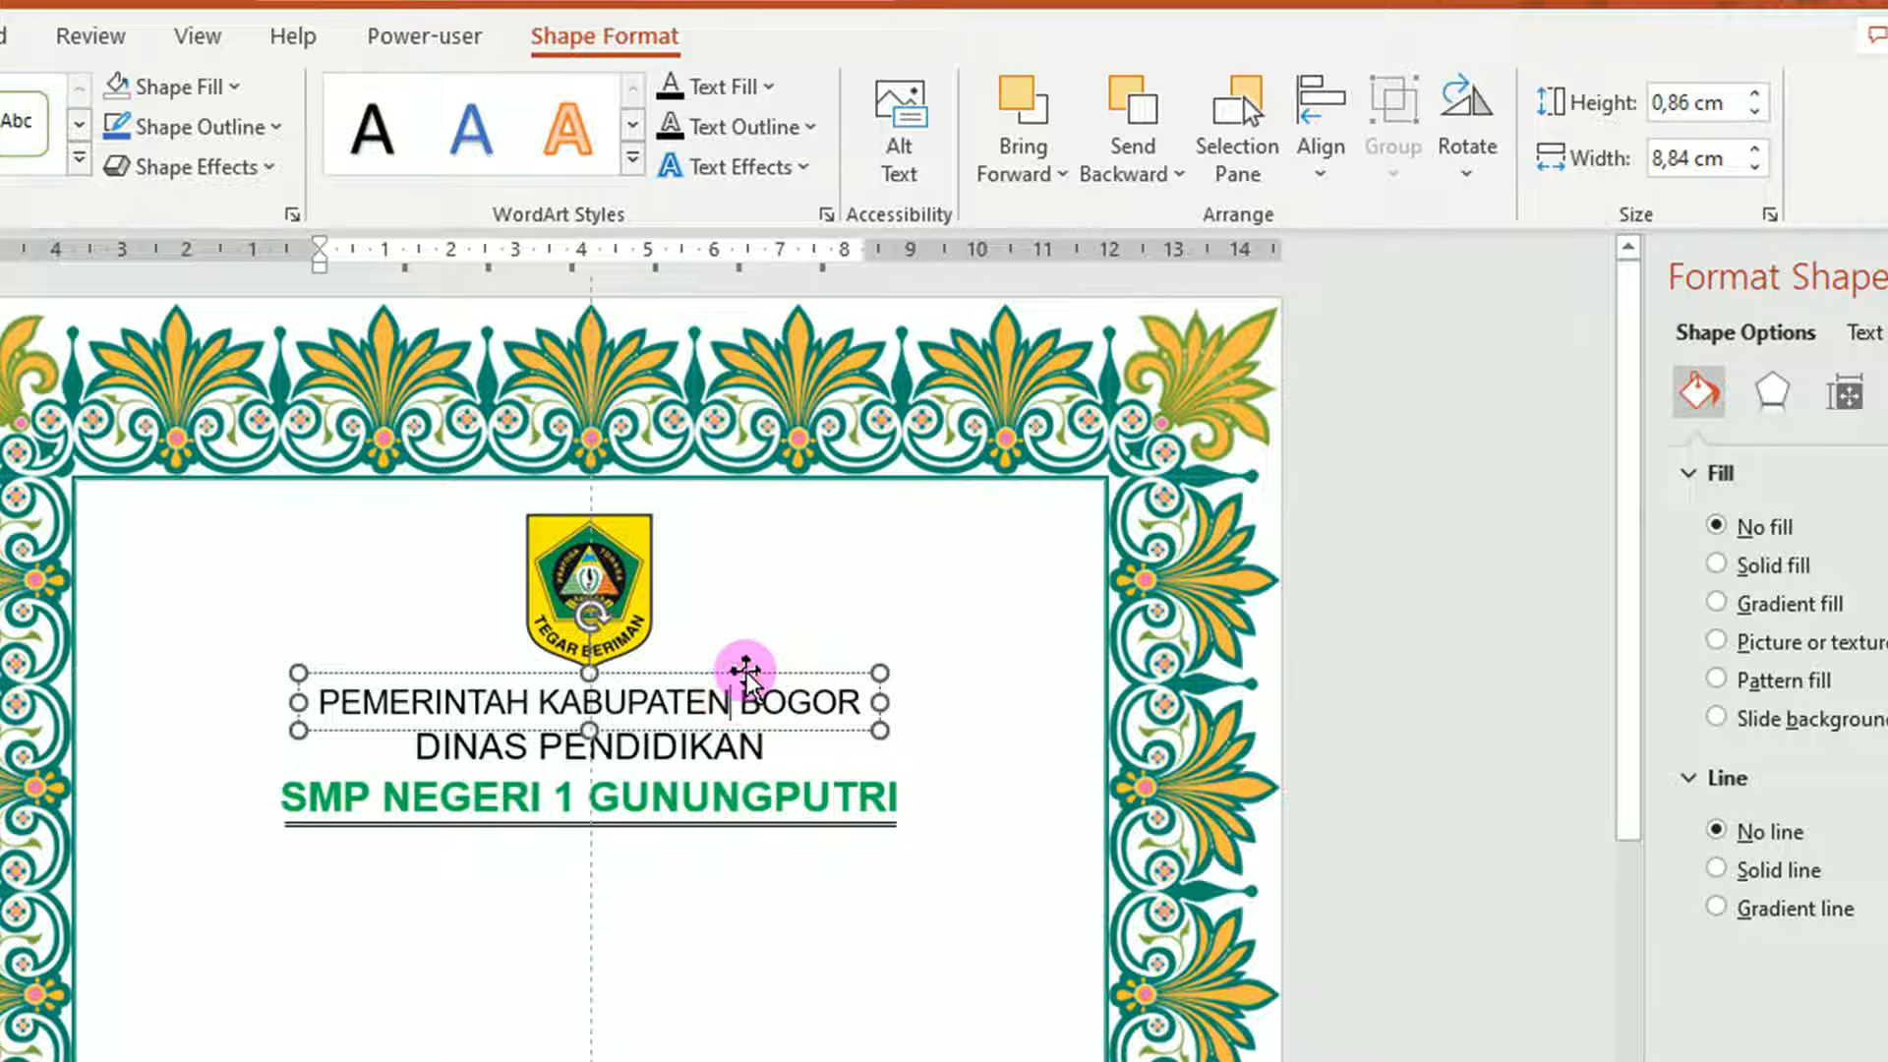
click(745, 672)
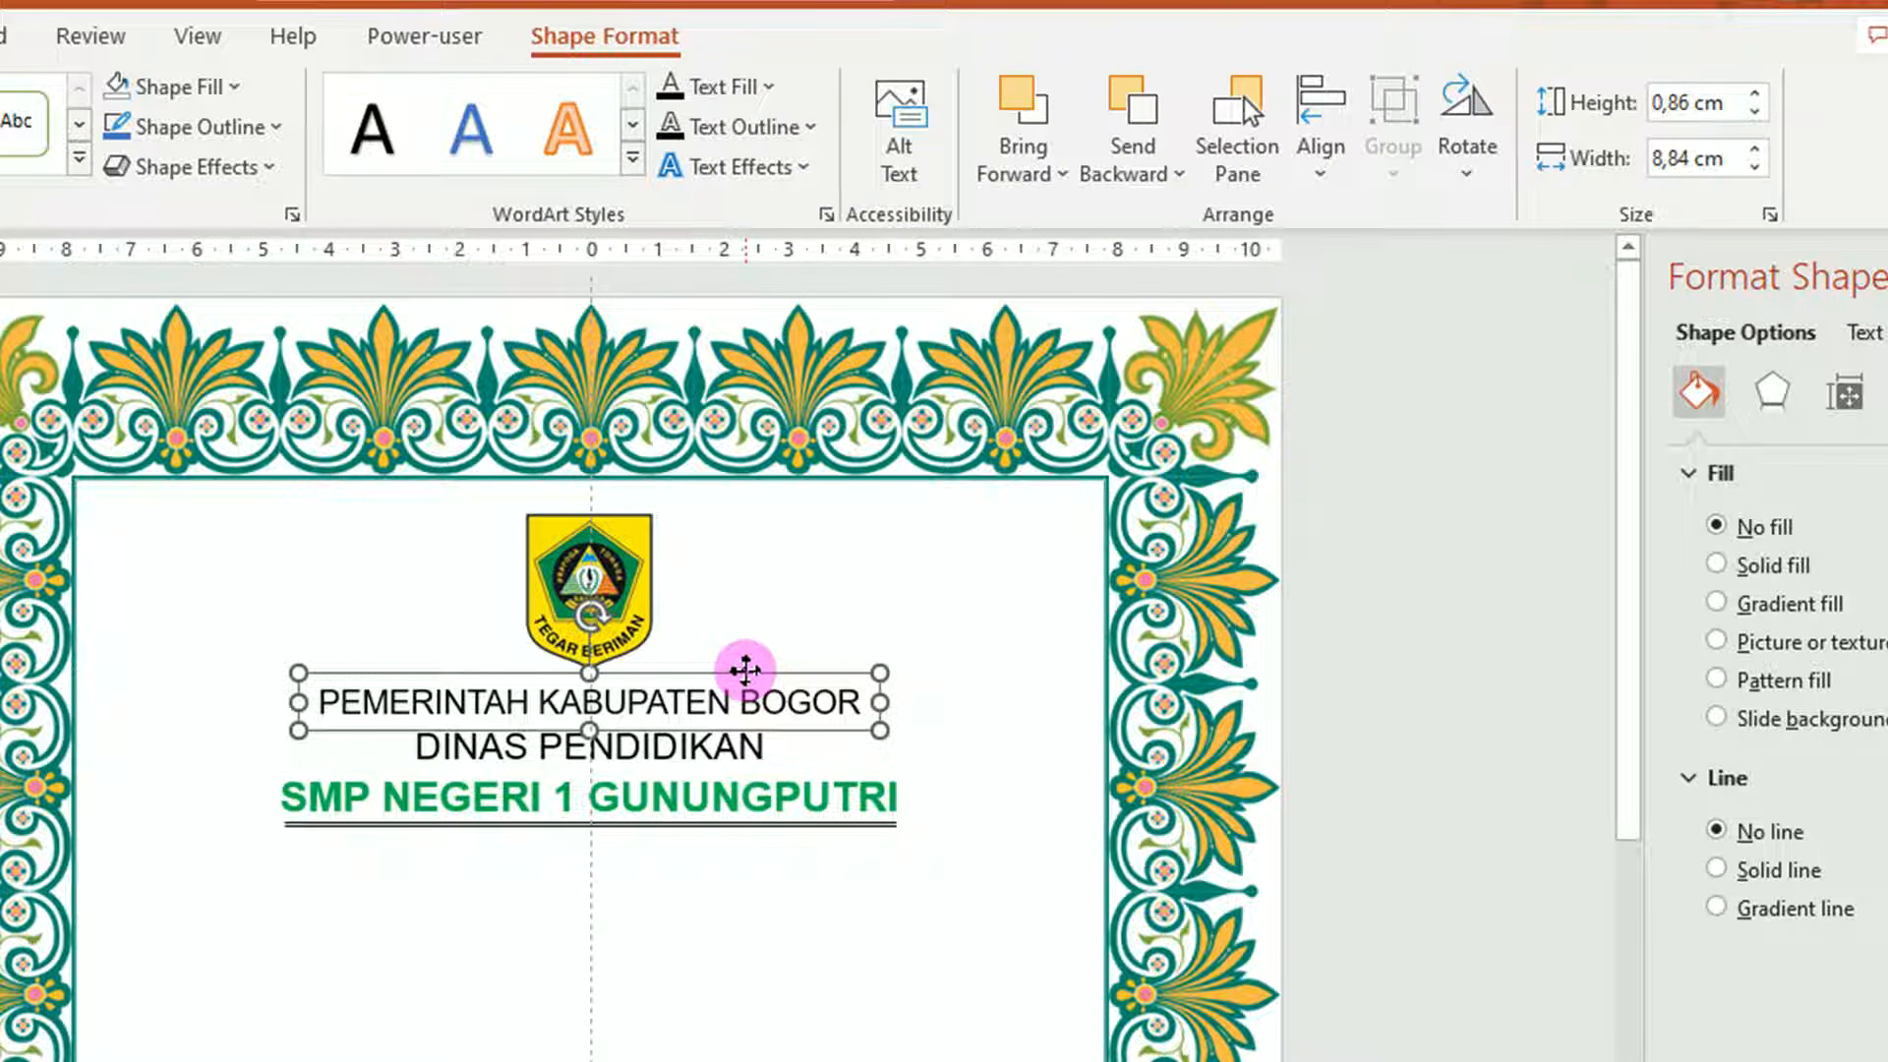
drag(745, 671, 745, 908)
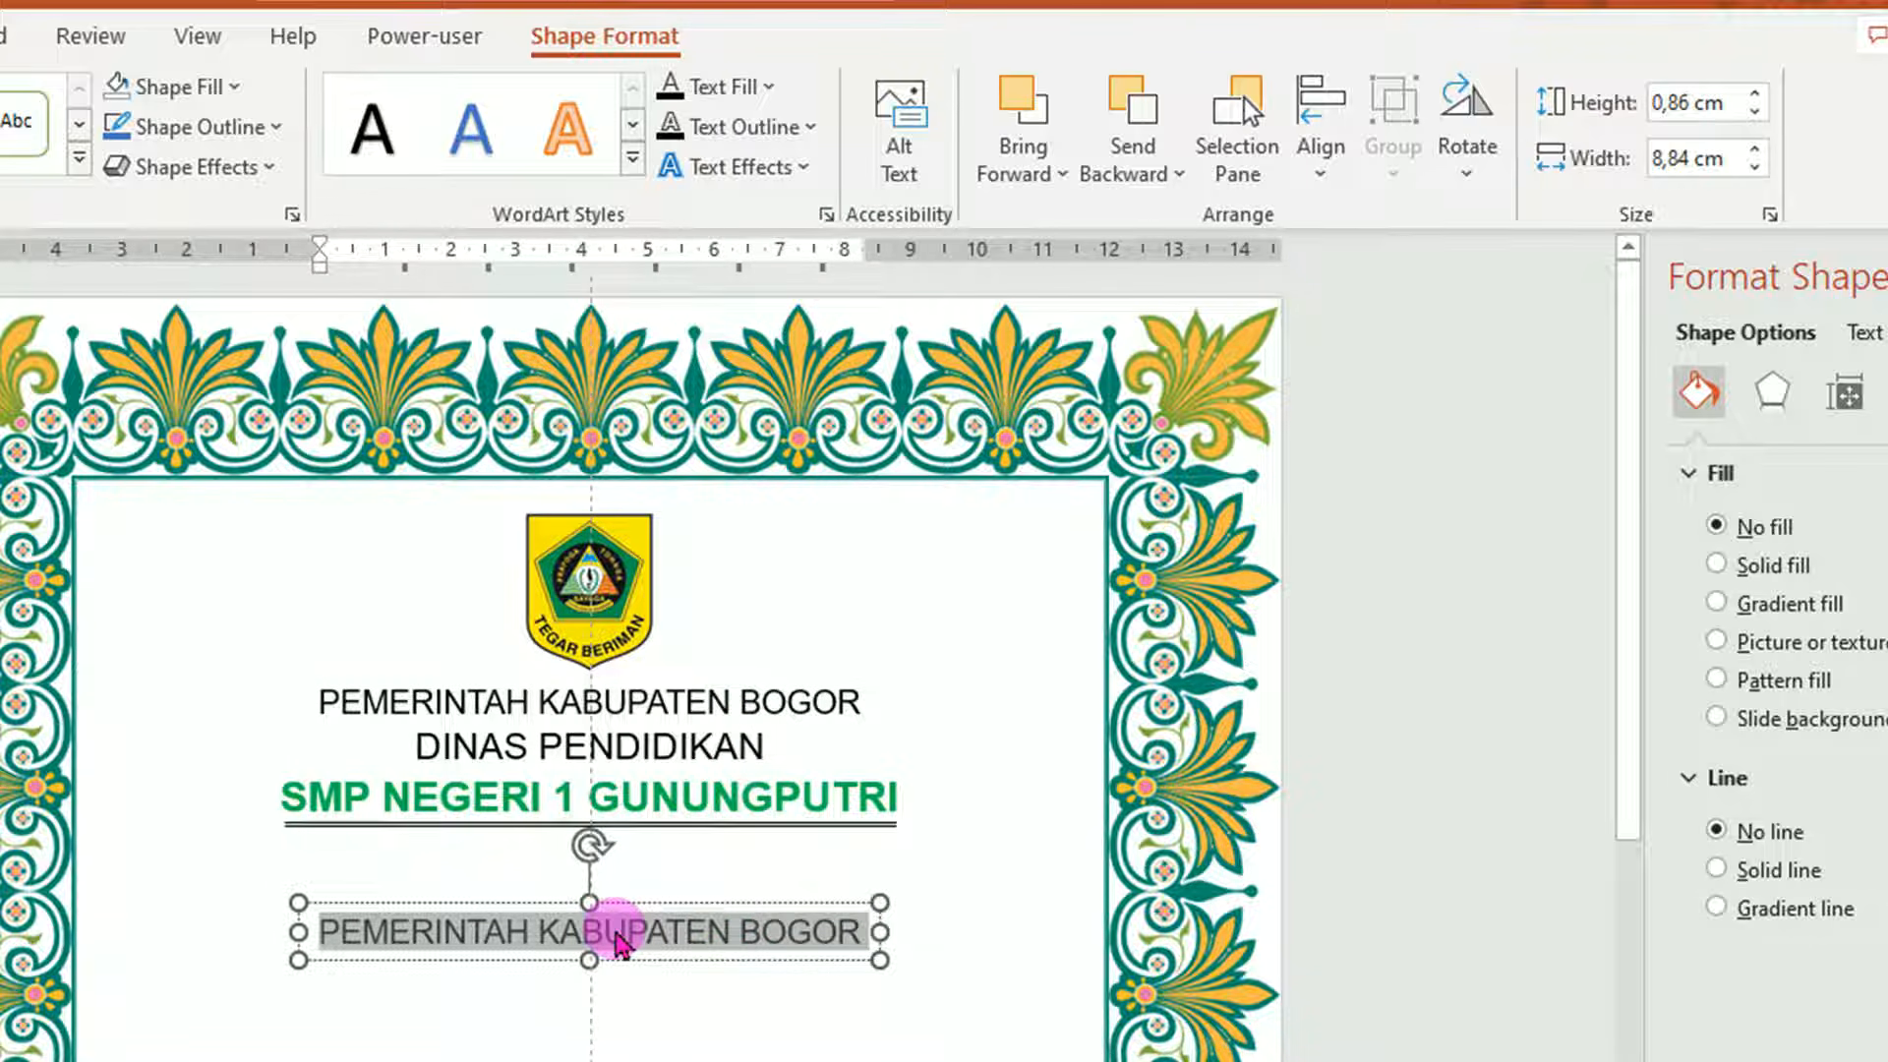
text(Sertifika)
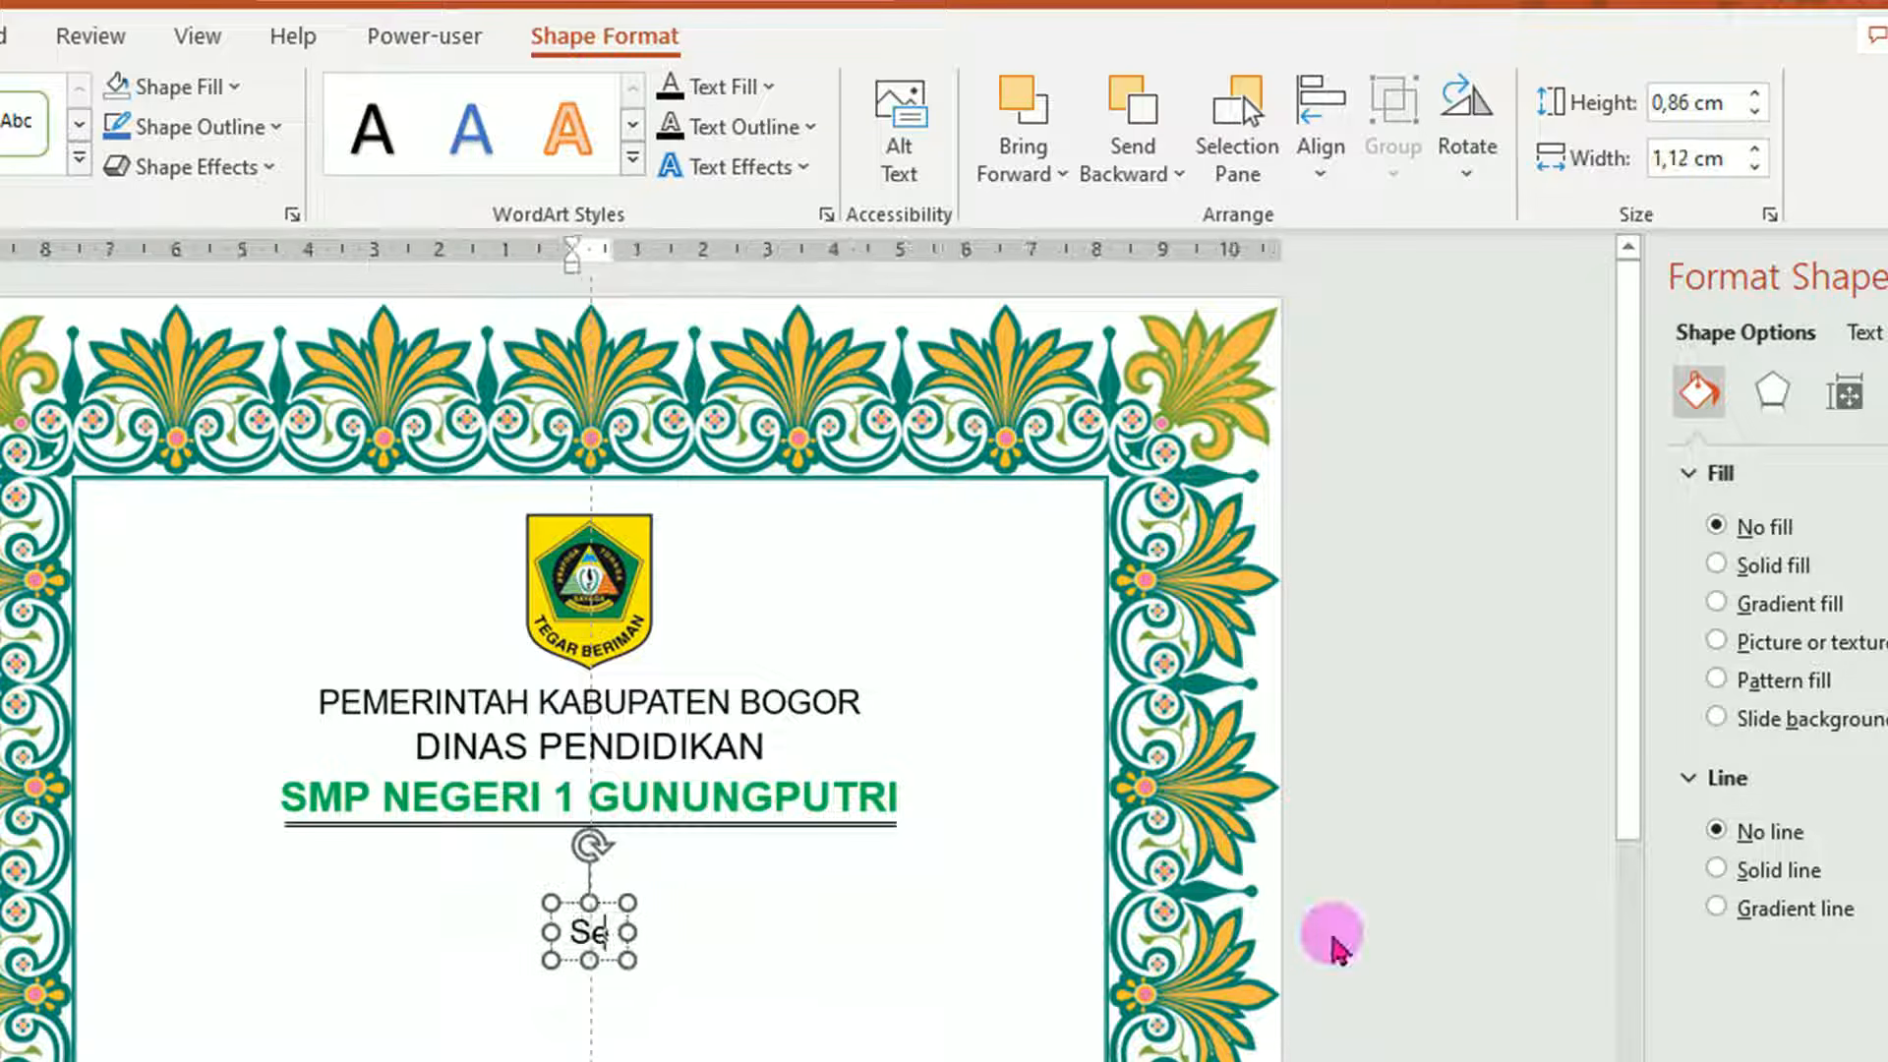
text(t)
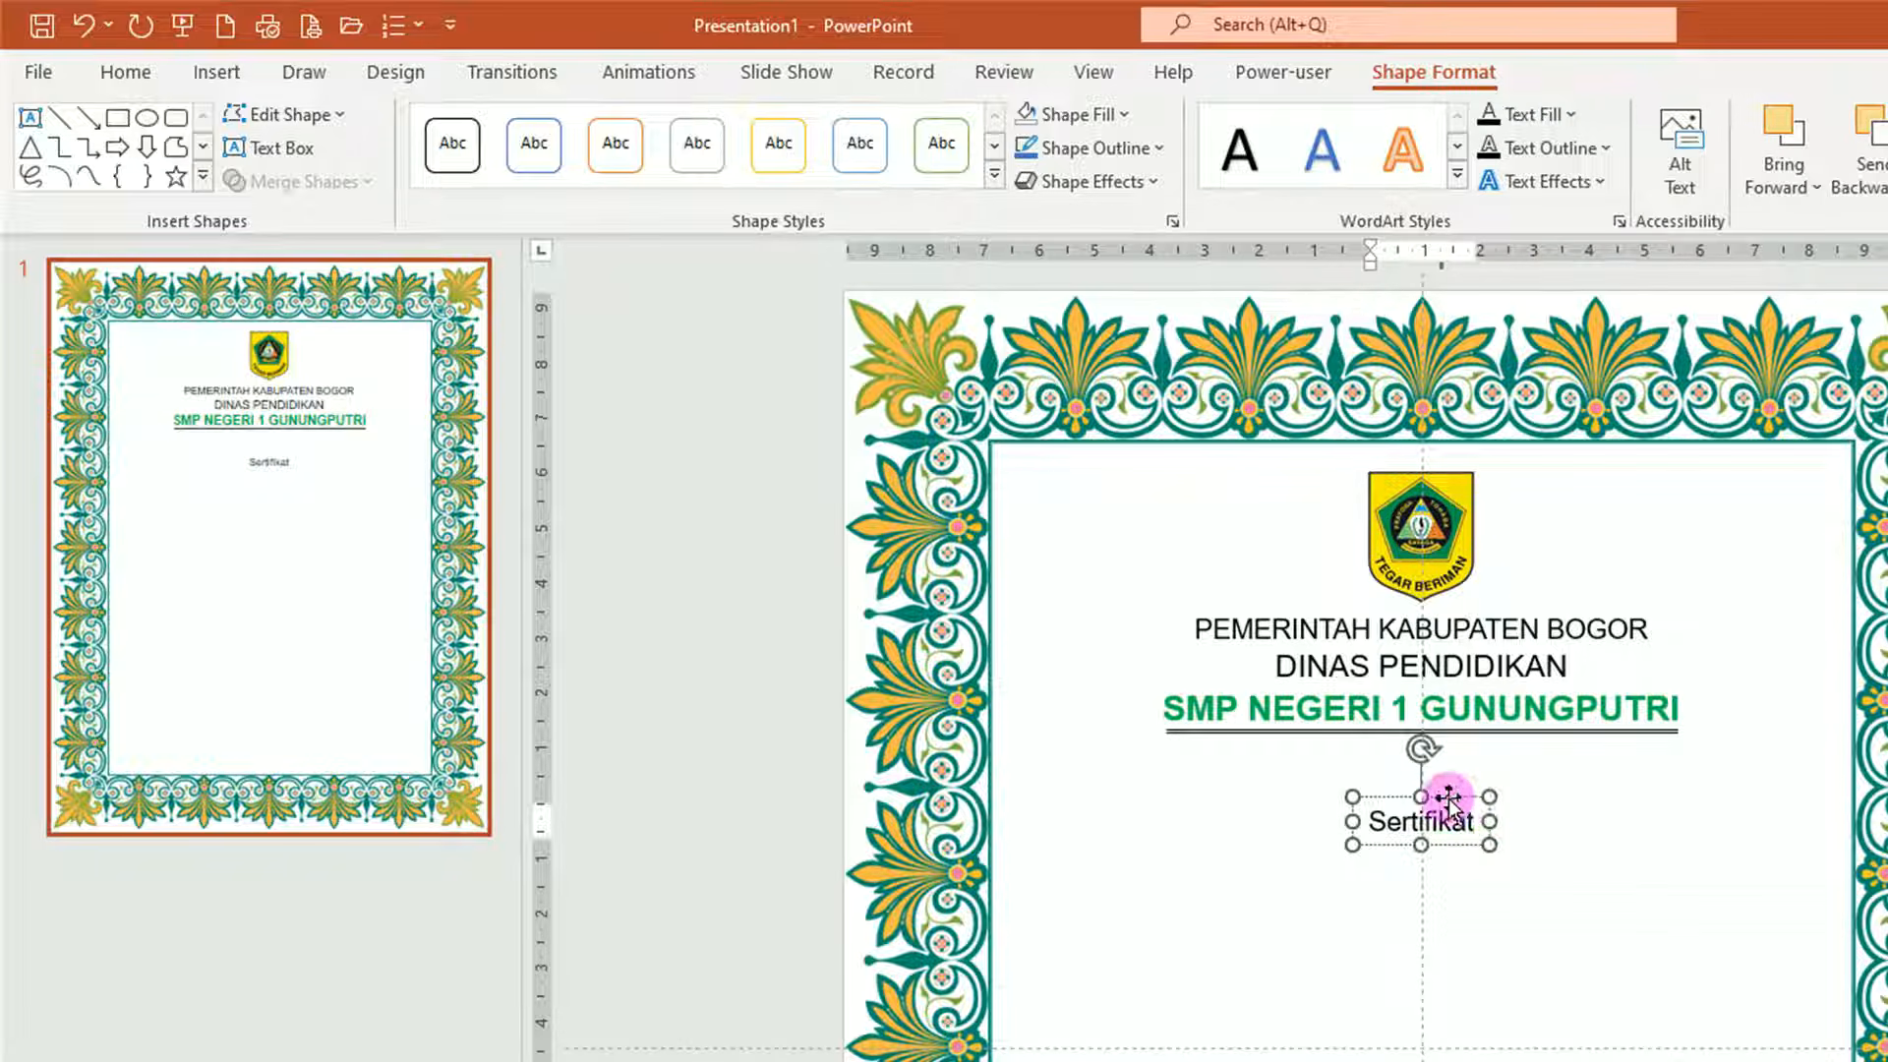
click(1448, 799)
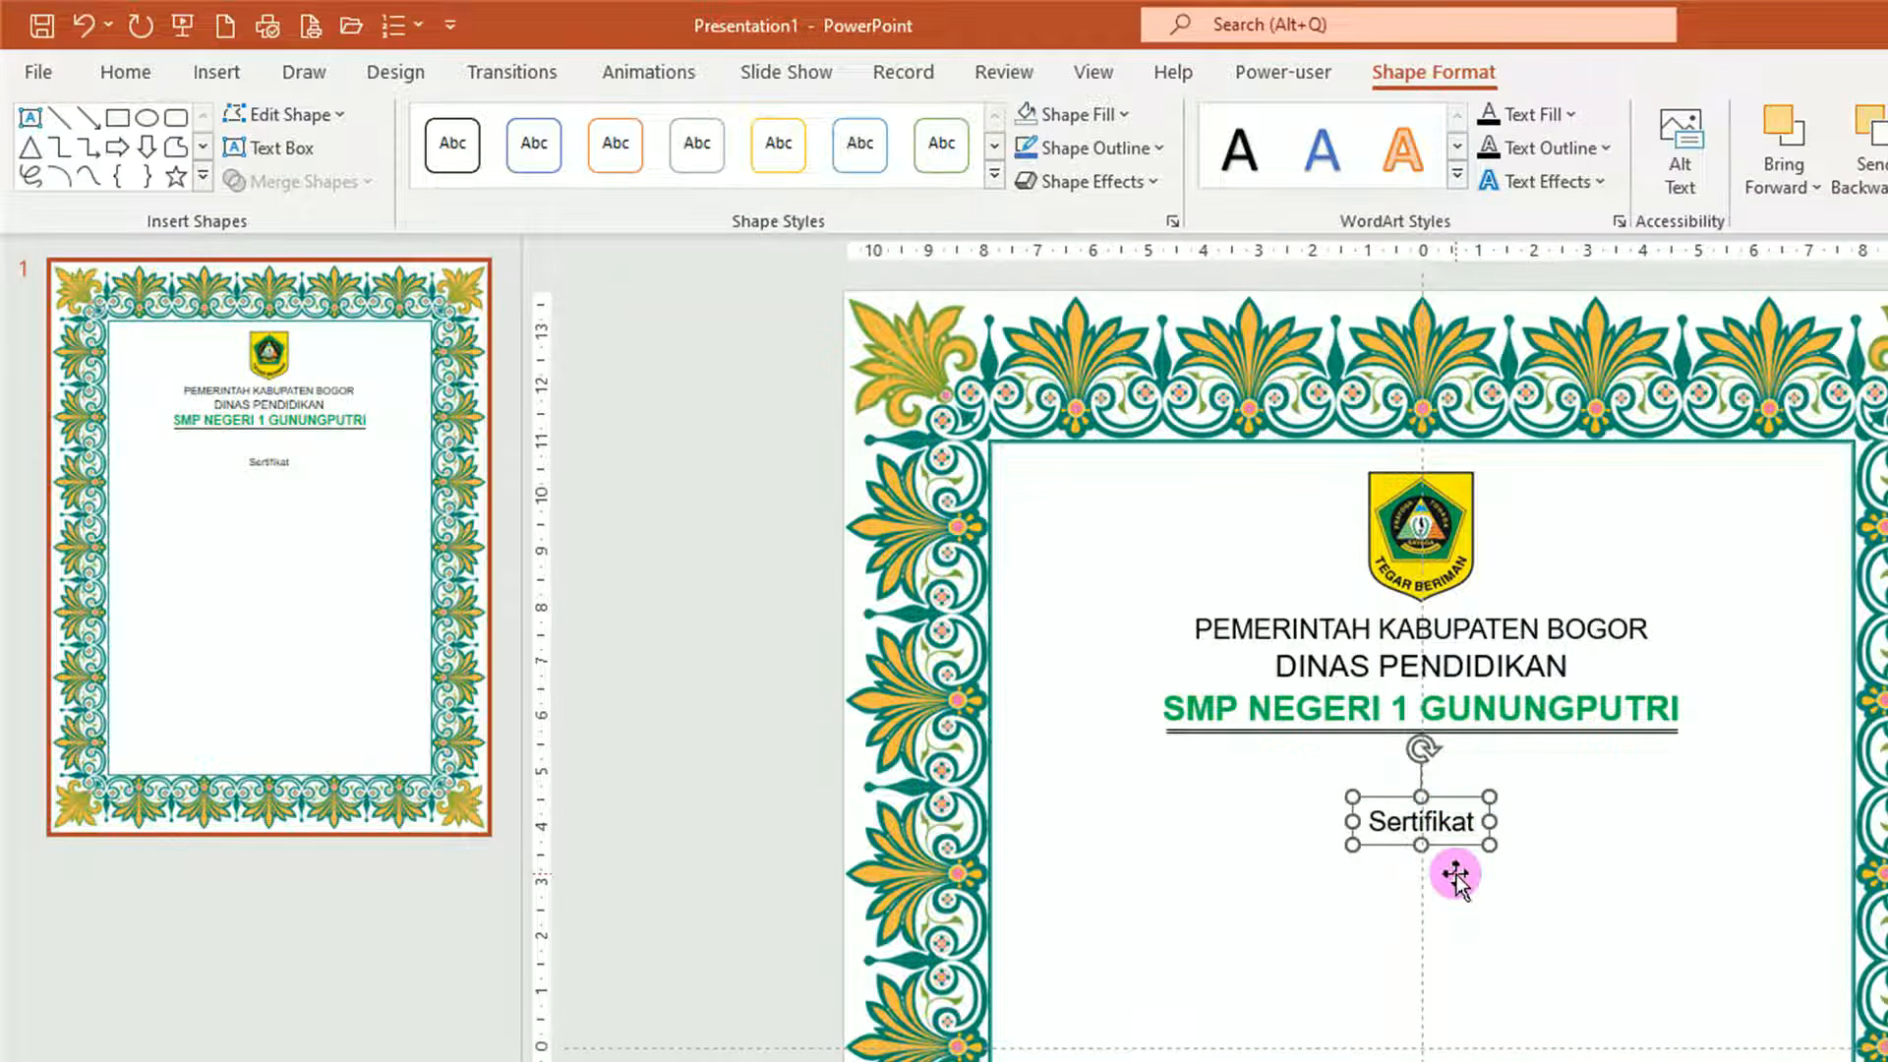
ctrl+scroll(1454, 872, up, 5)
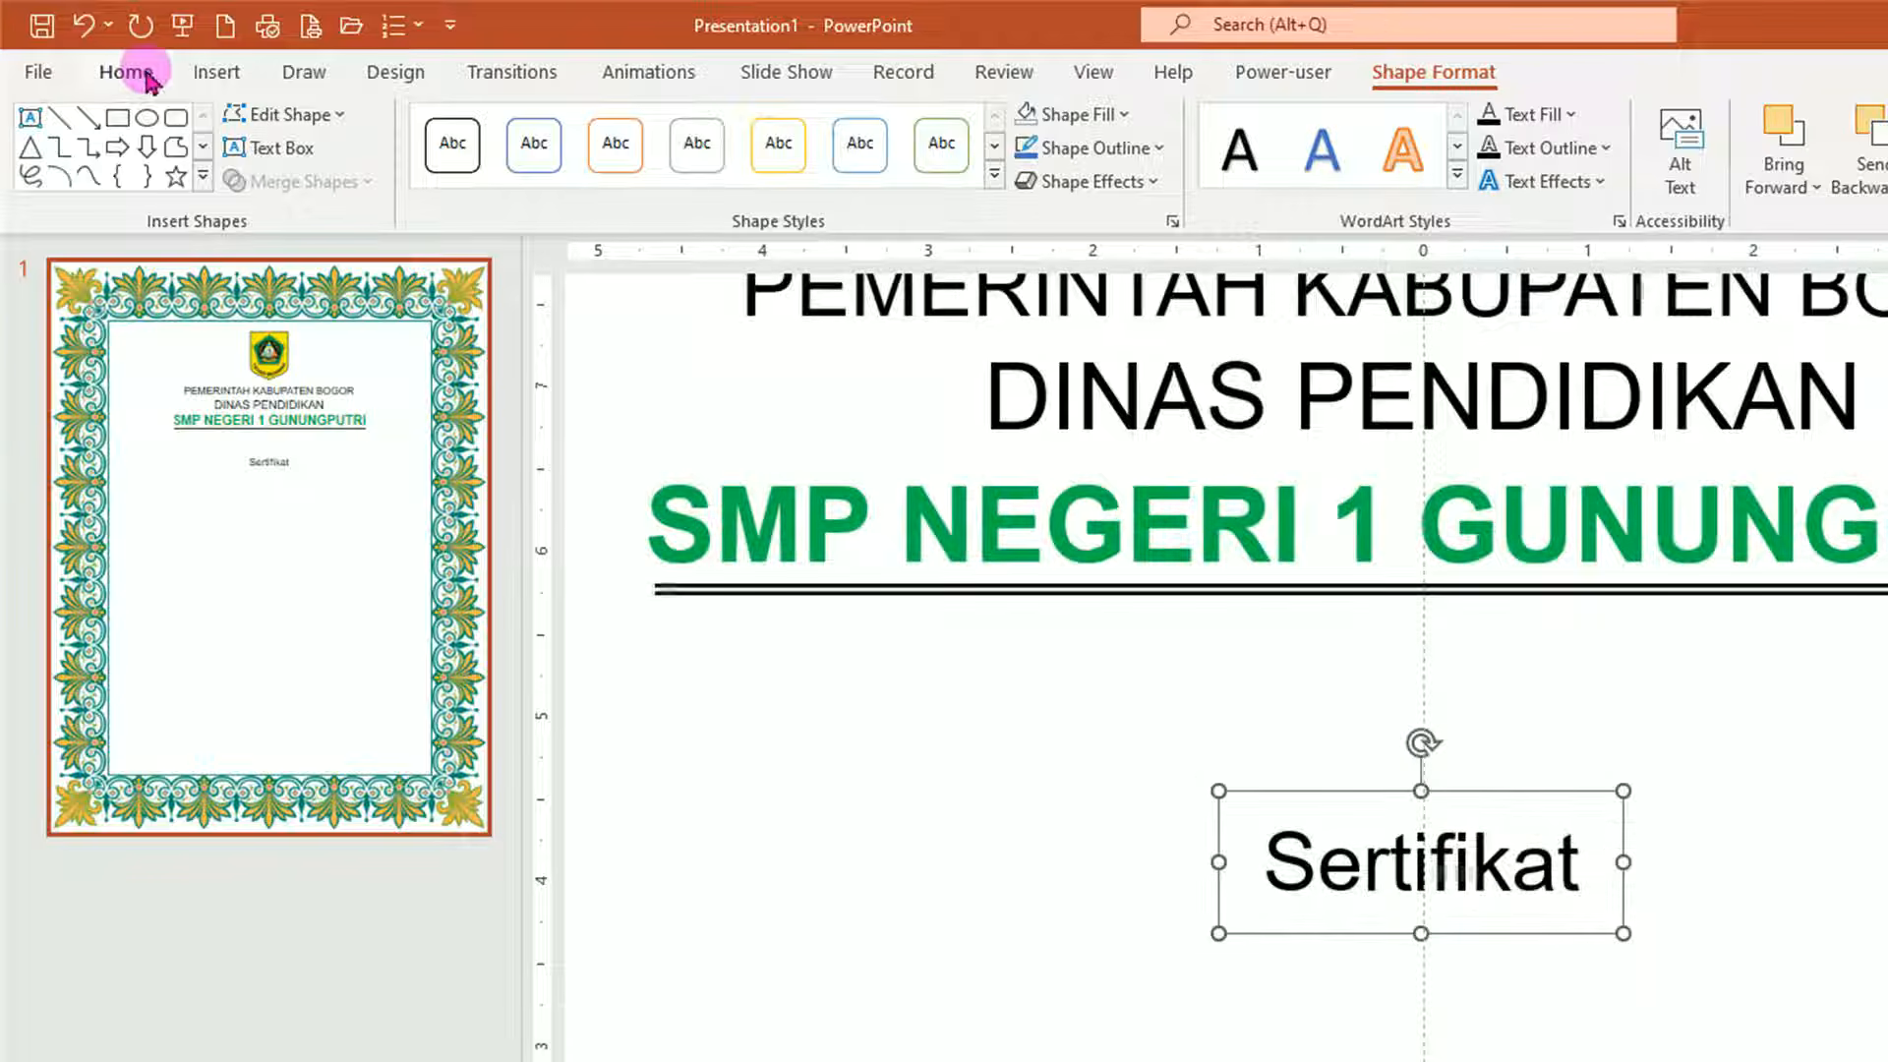
Set the Sertifikat text to Old English Text MT, size 54.
click(125, 71)
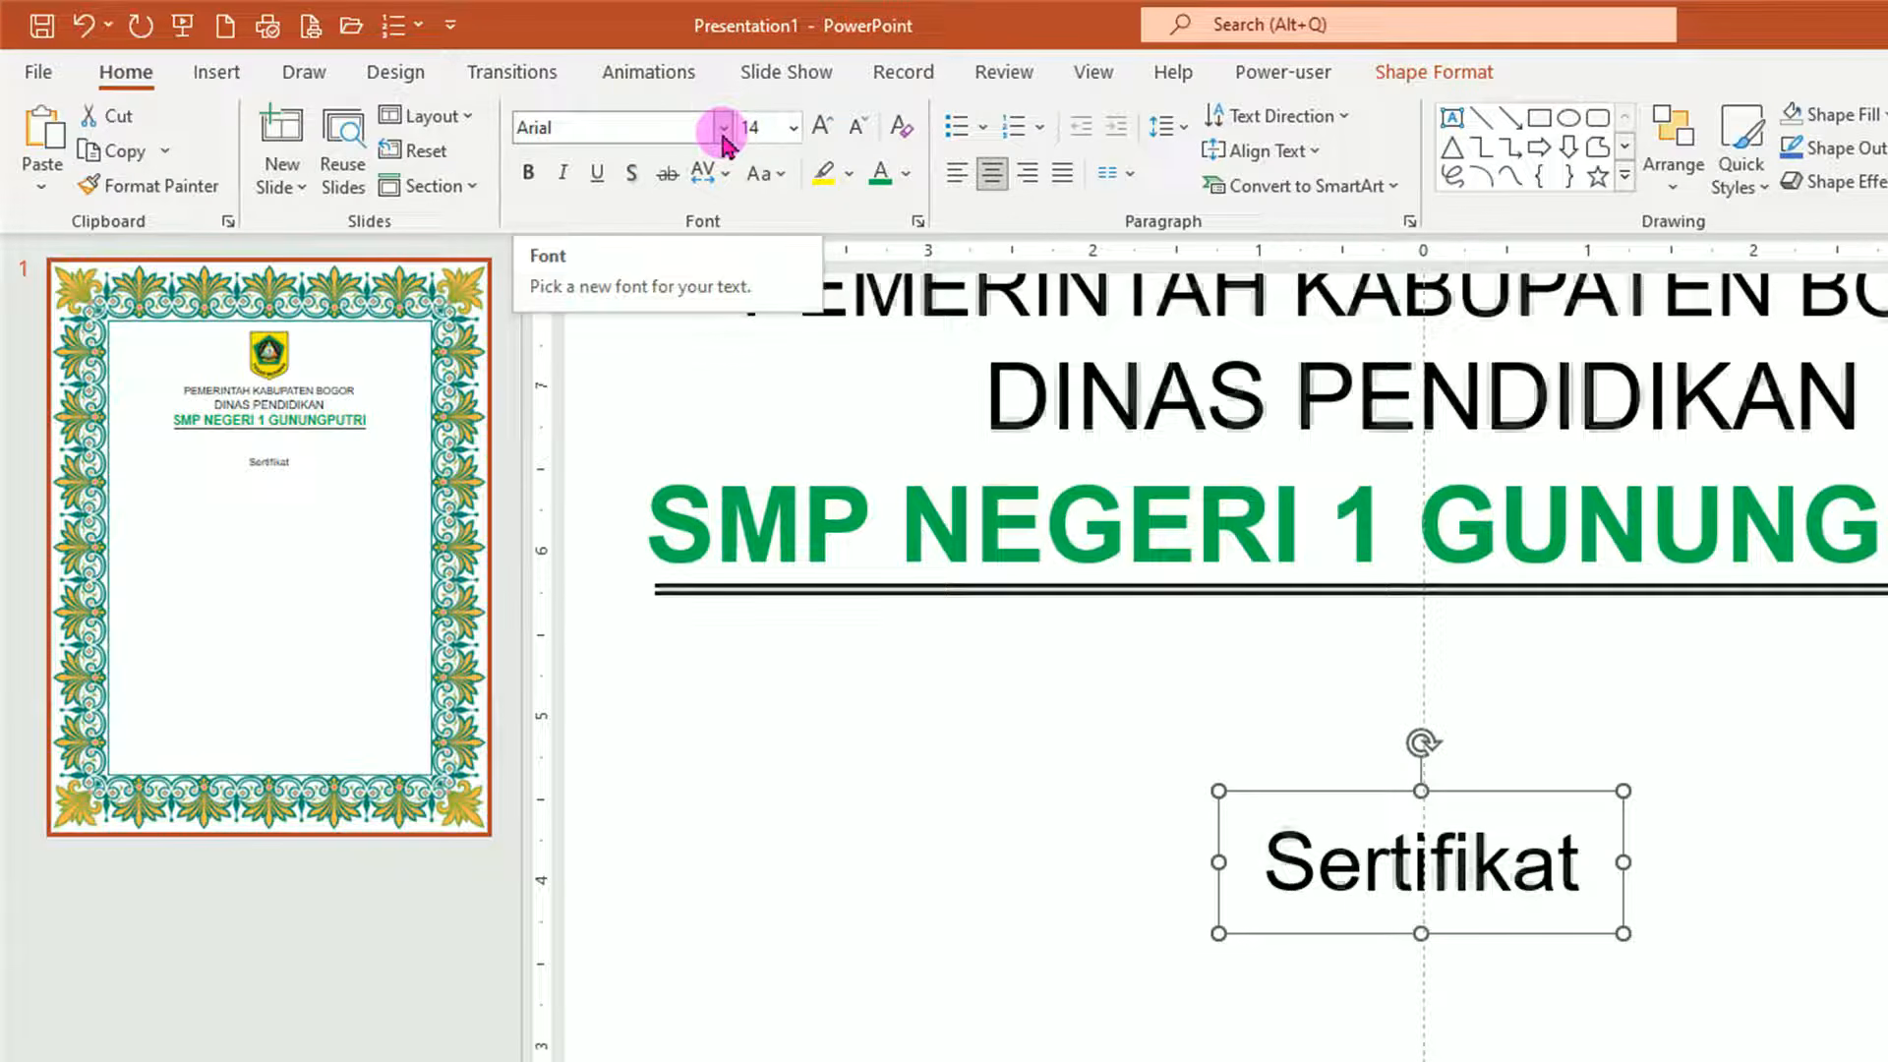
click(724, 128)
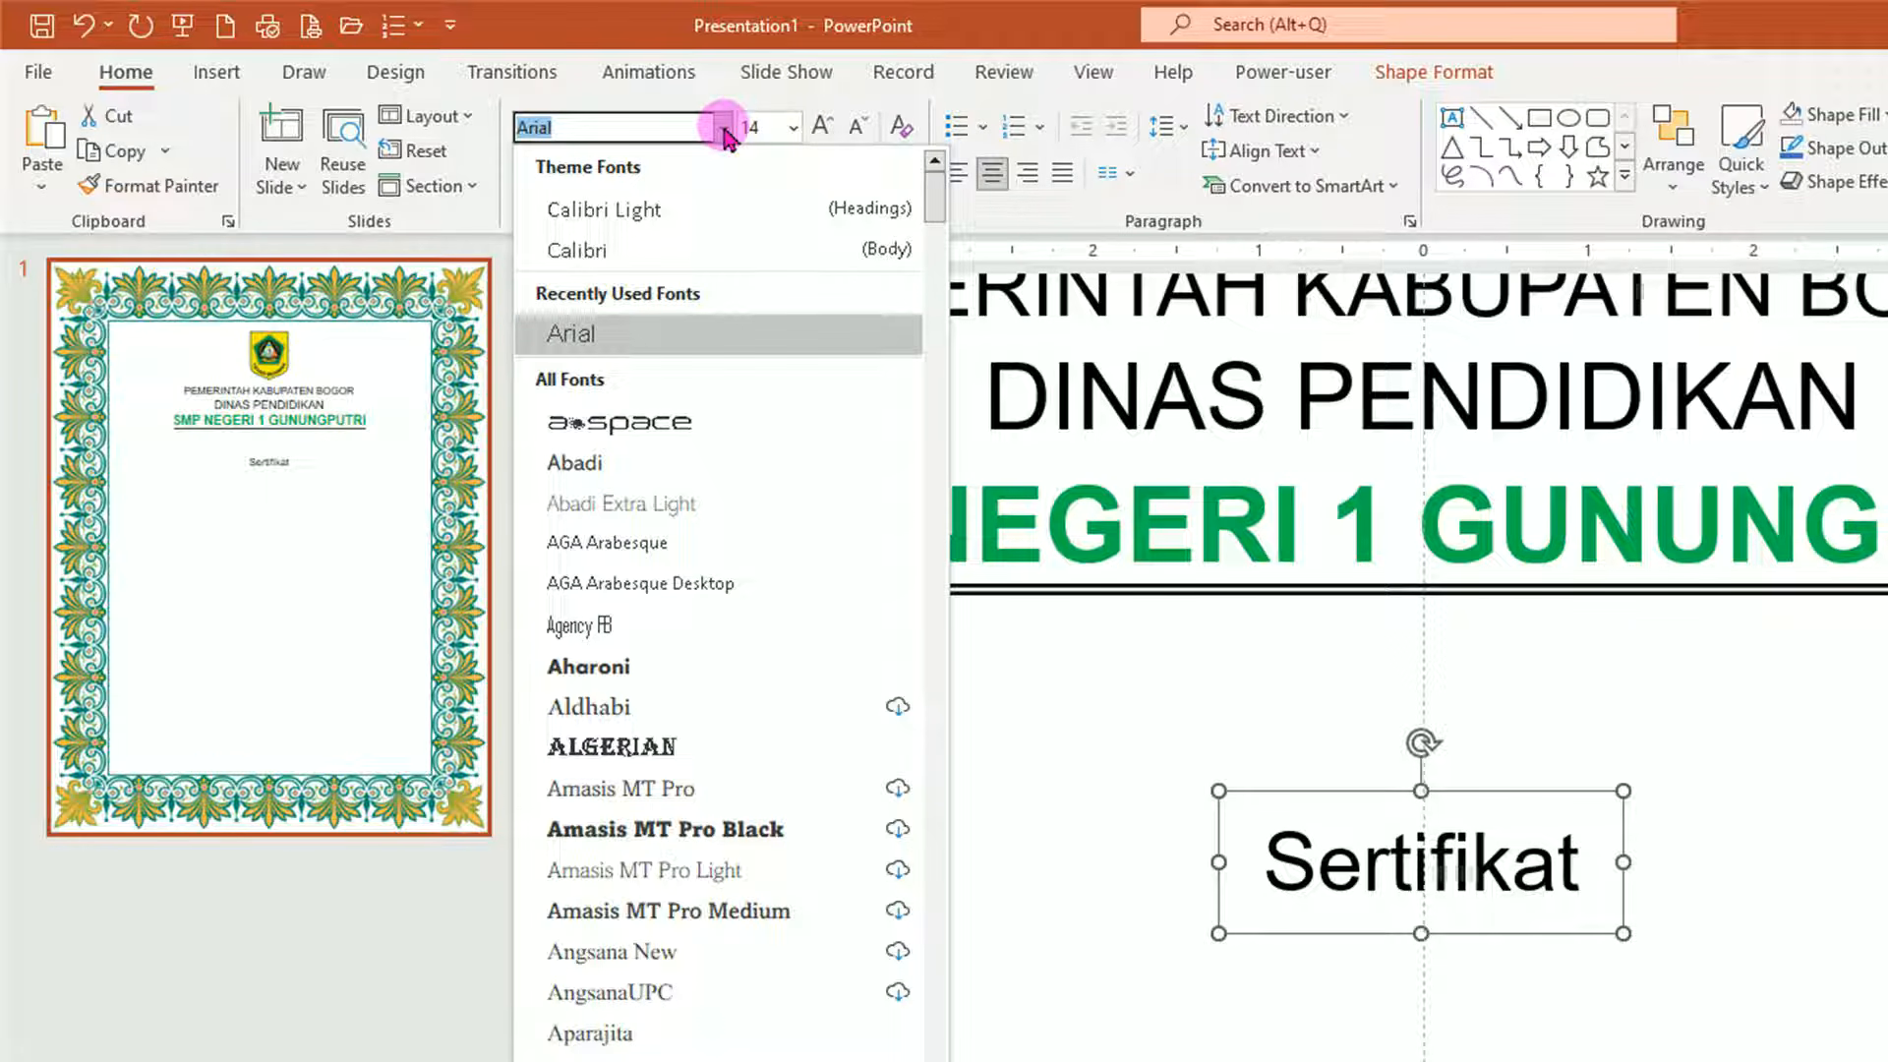
scroll(767, 788, down, 20)
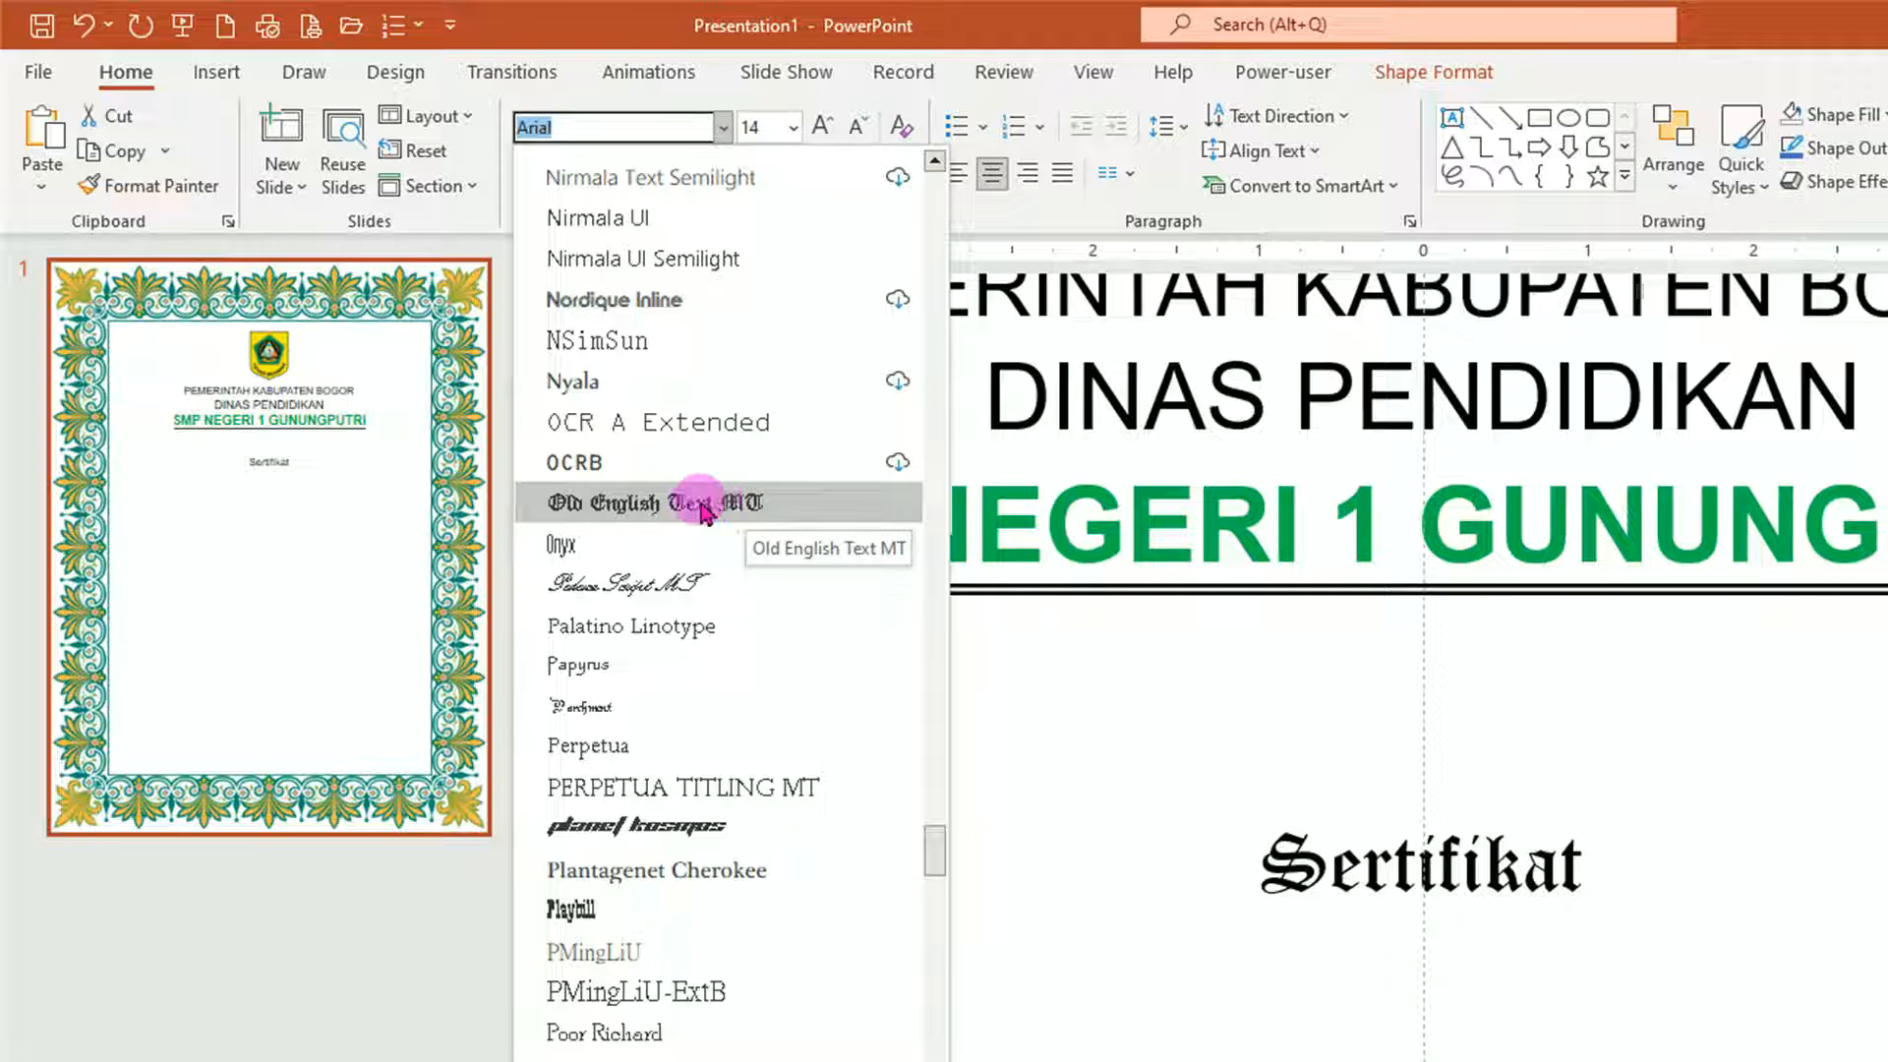
click(703, 503)
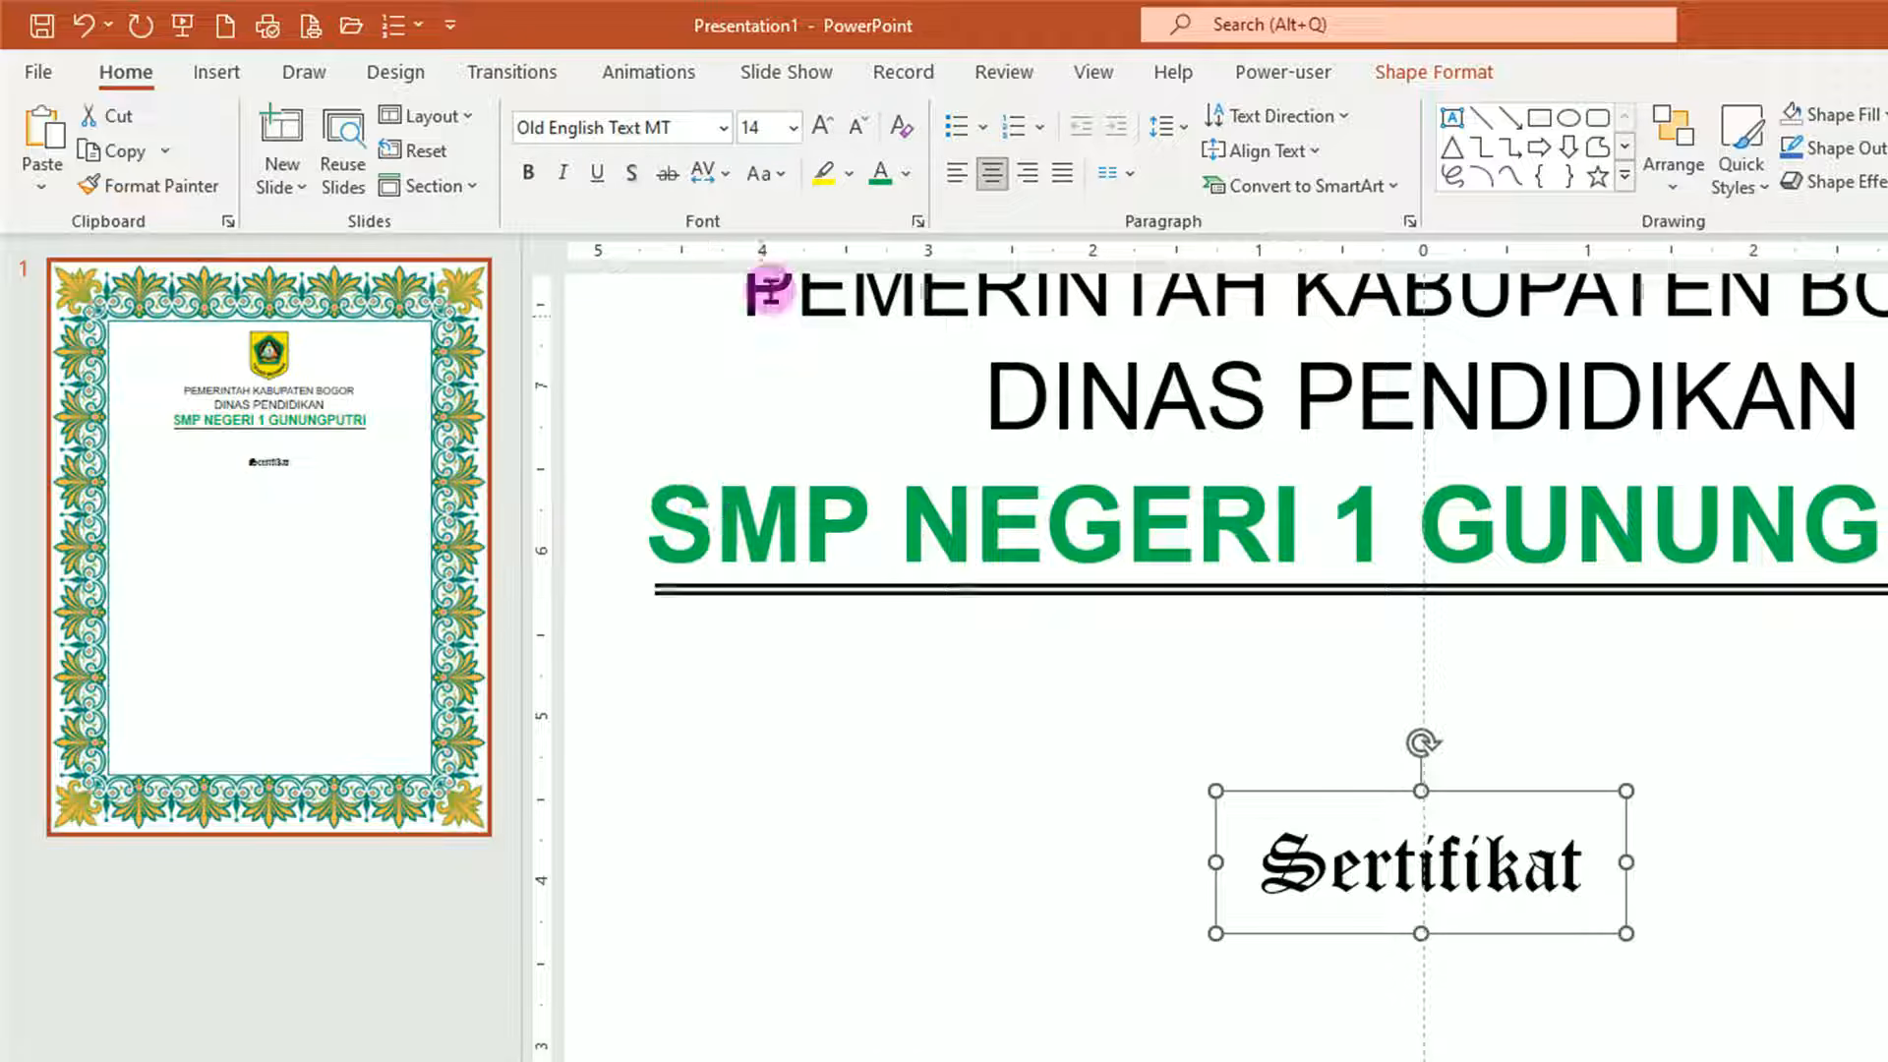
click(792, 129)
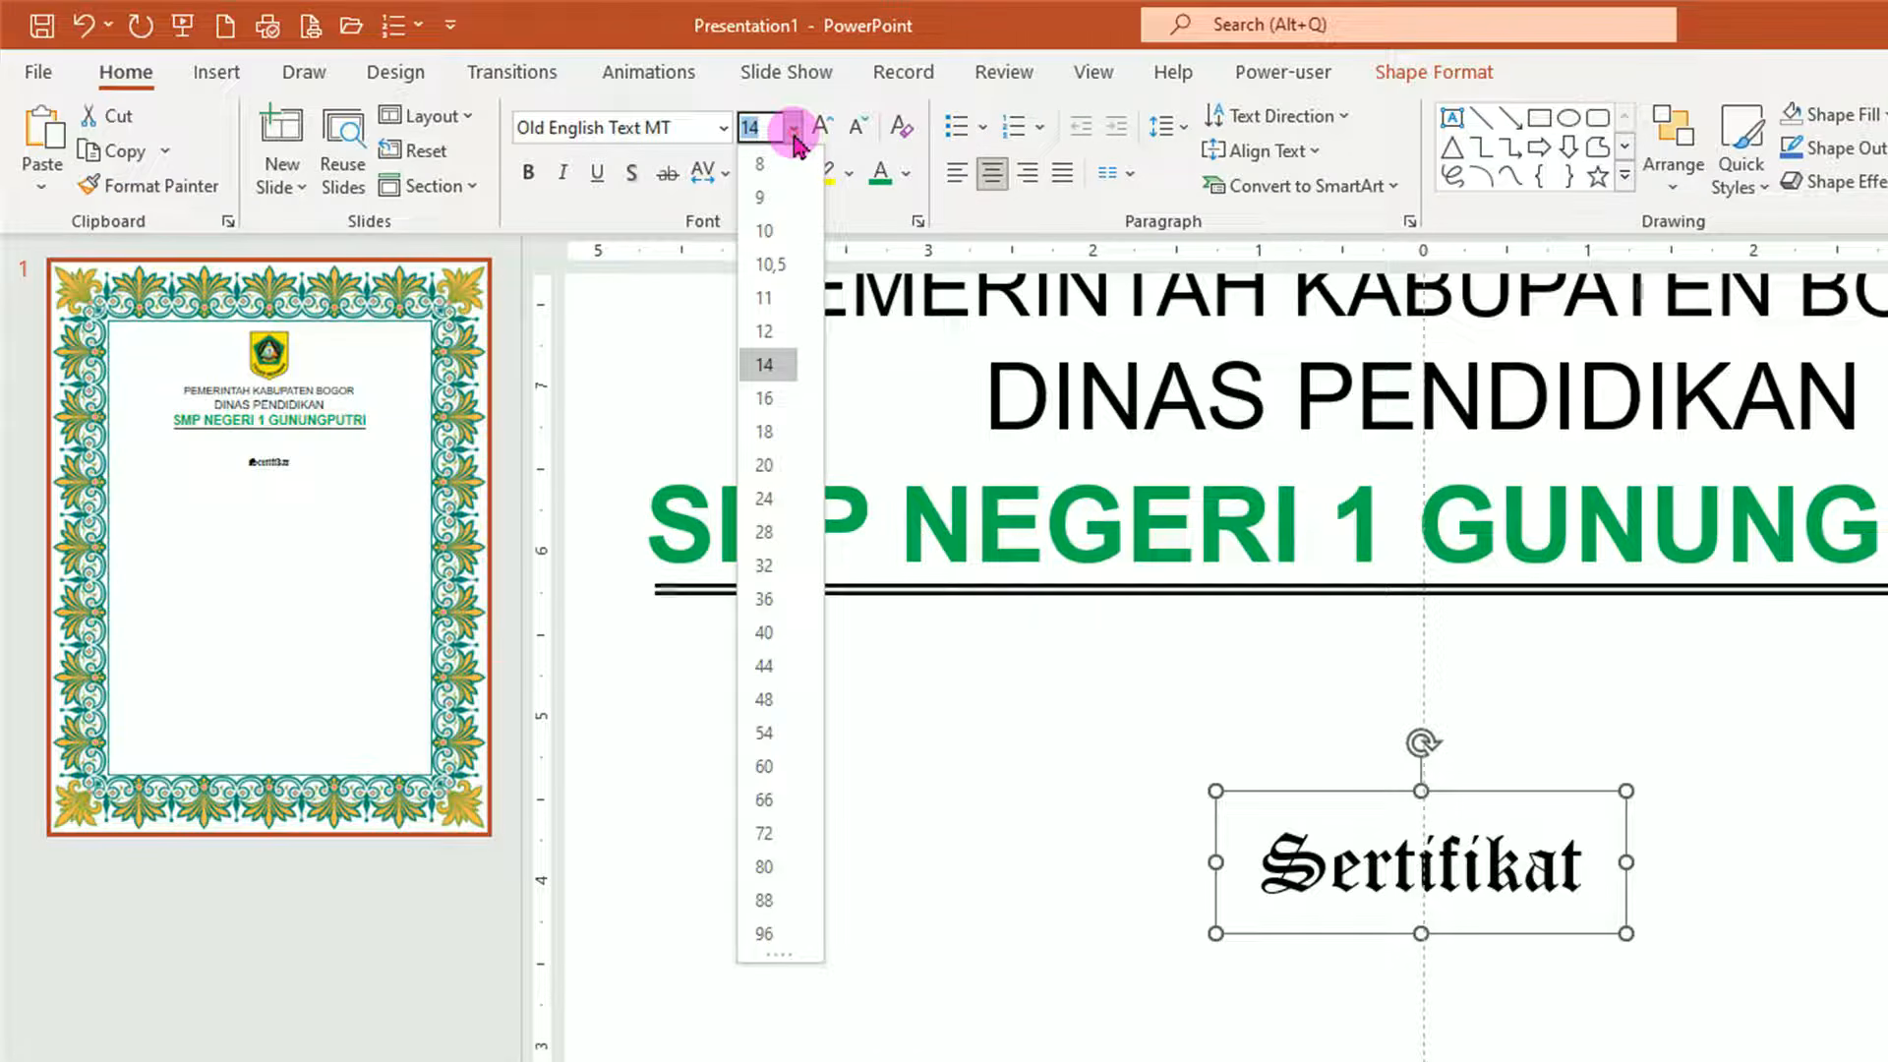
click(776, 740)
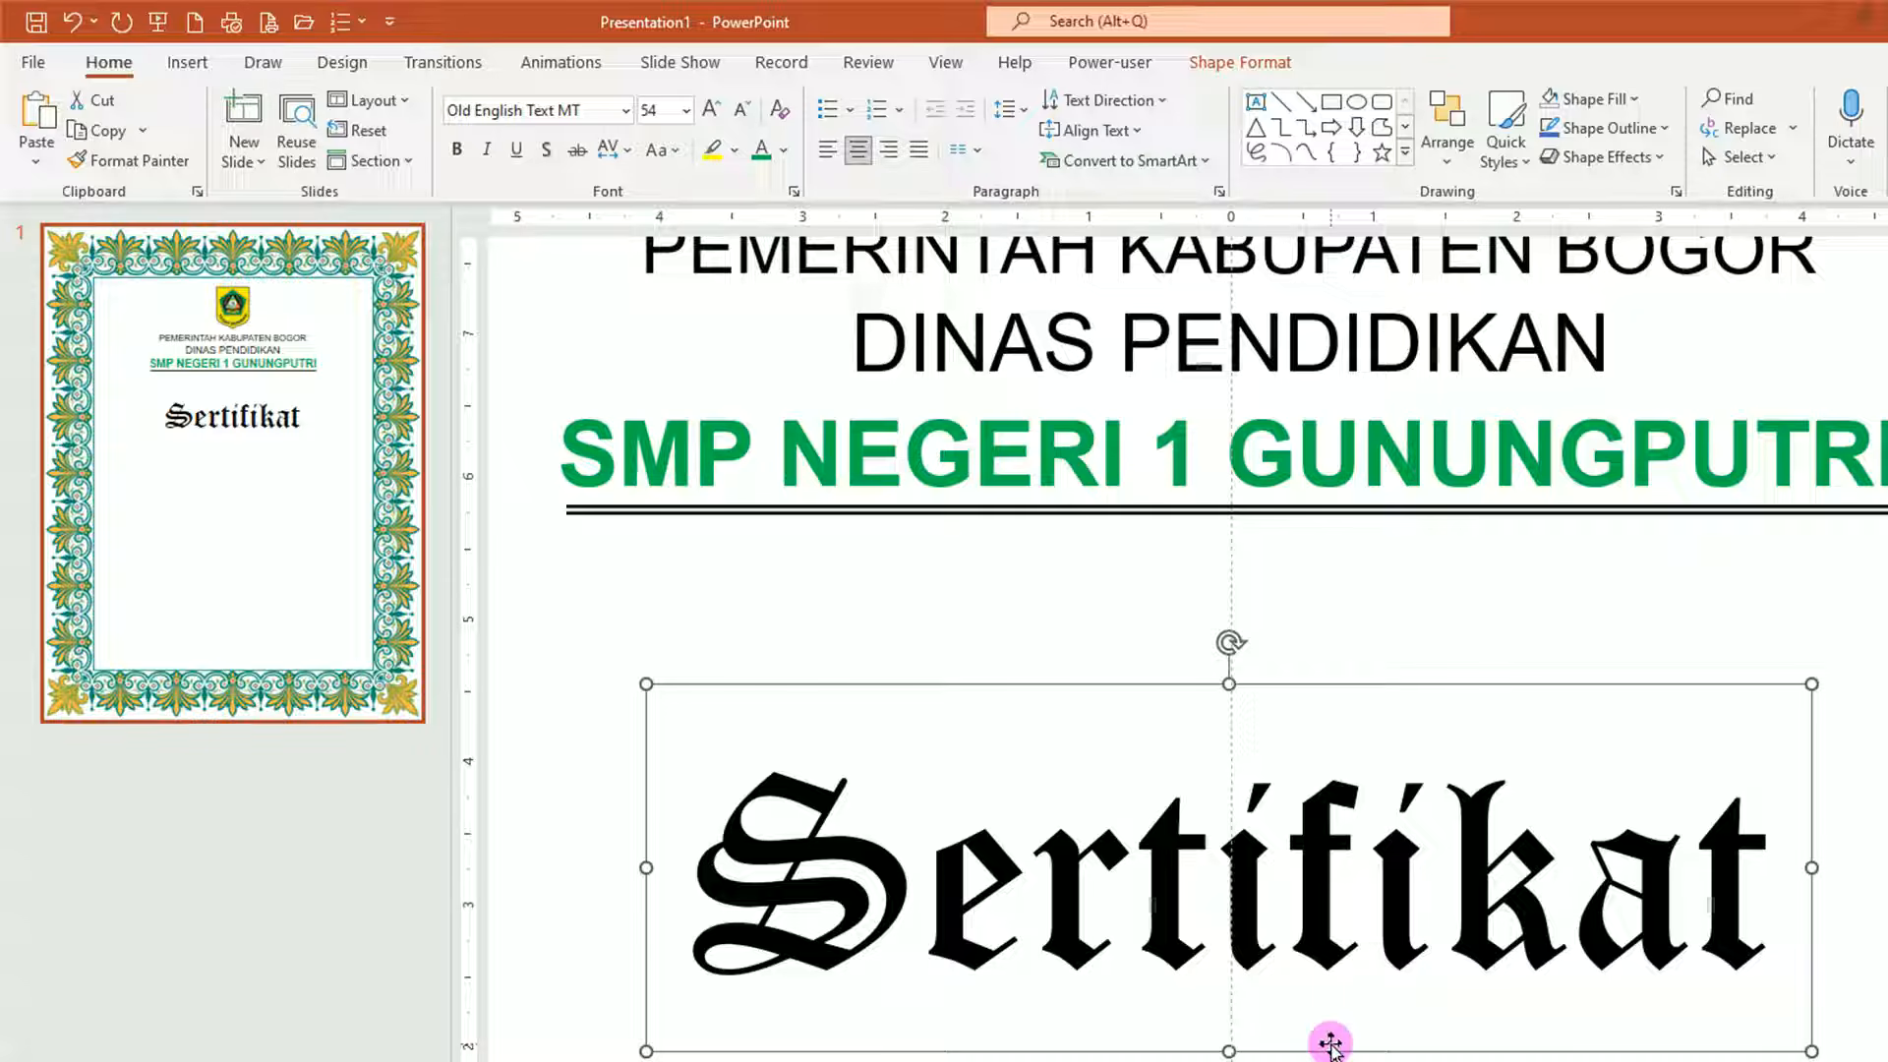
Fill the Sertifikat letters with the golden texture JPG from the Downloads folder.
click(1237, 67)
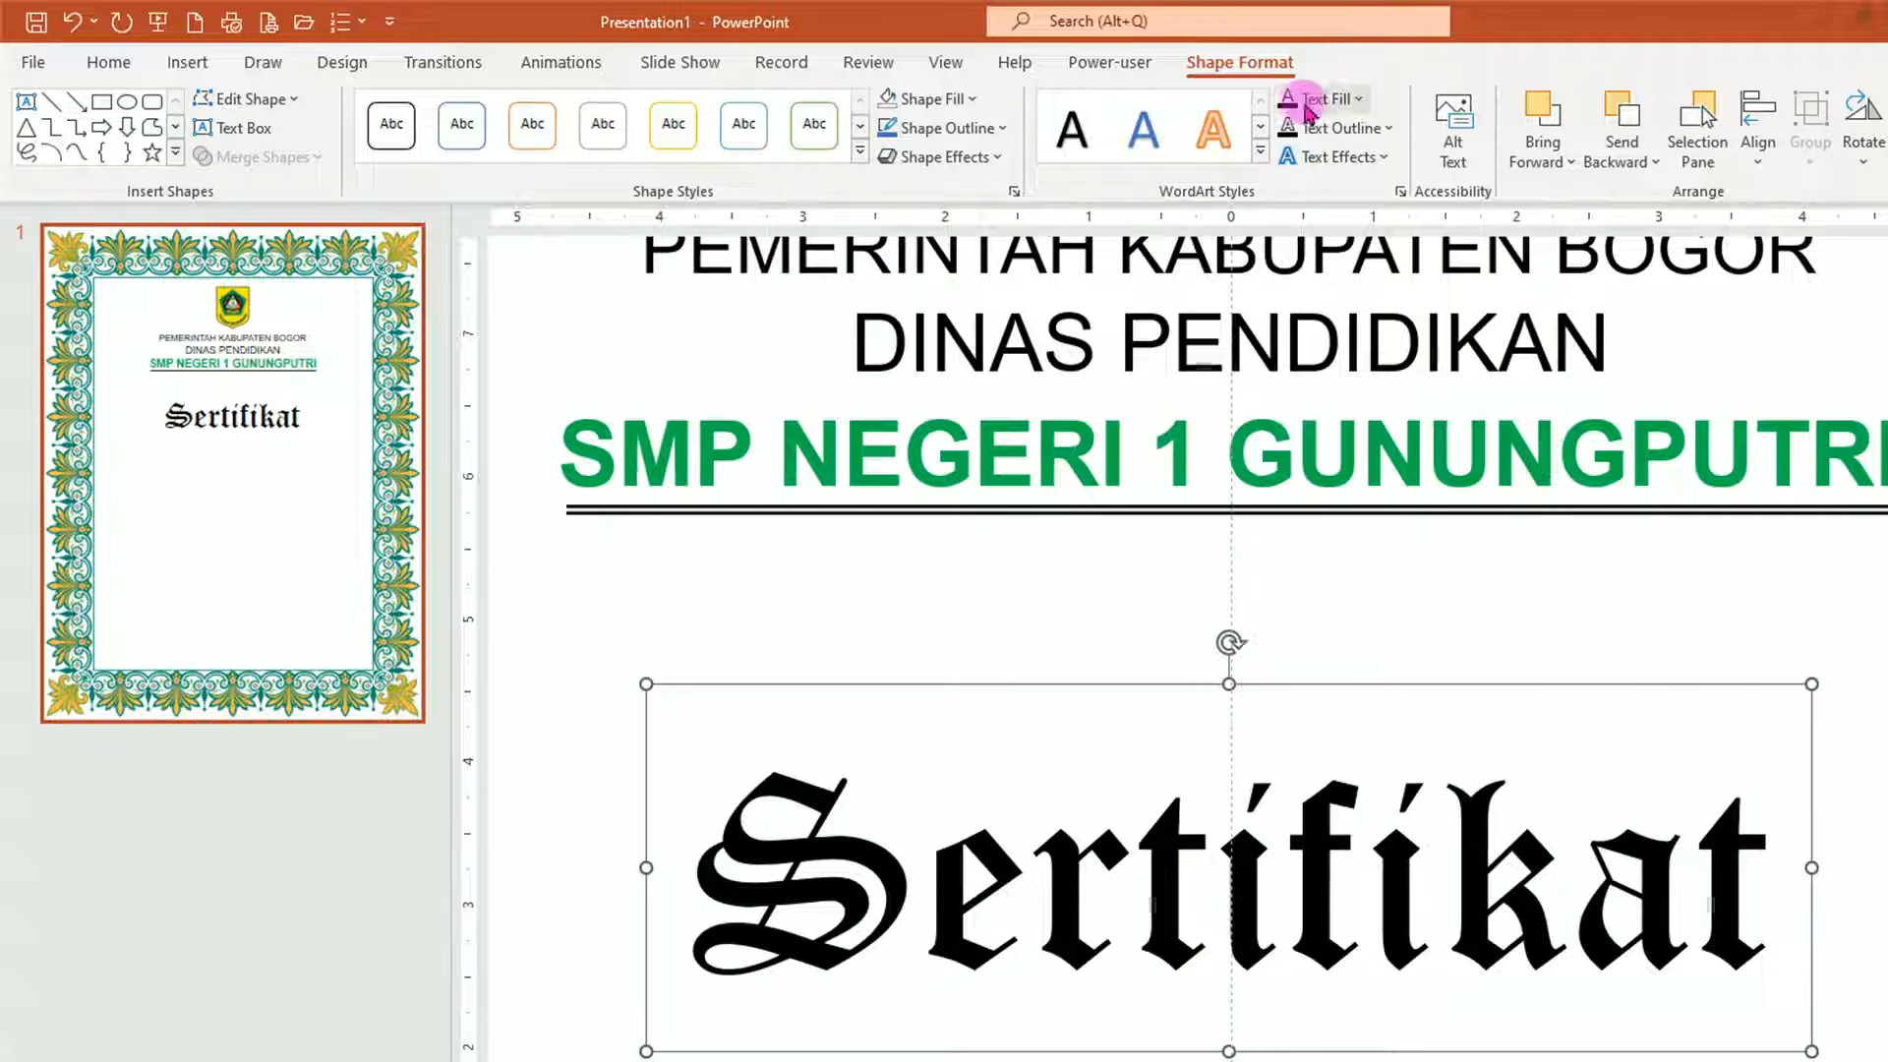
click(1360, 99)
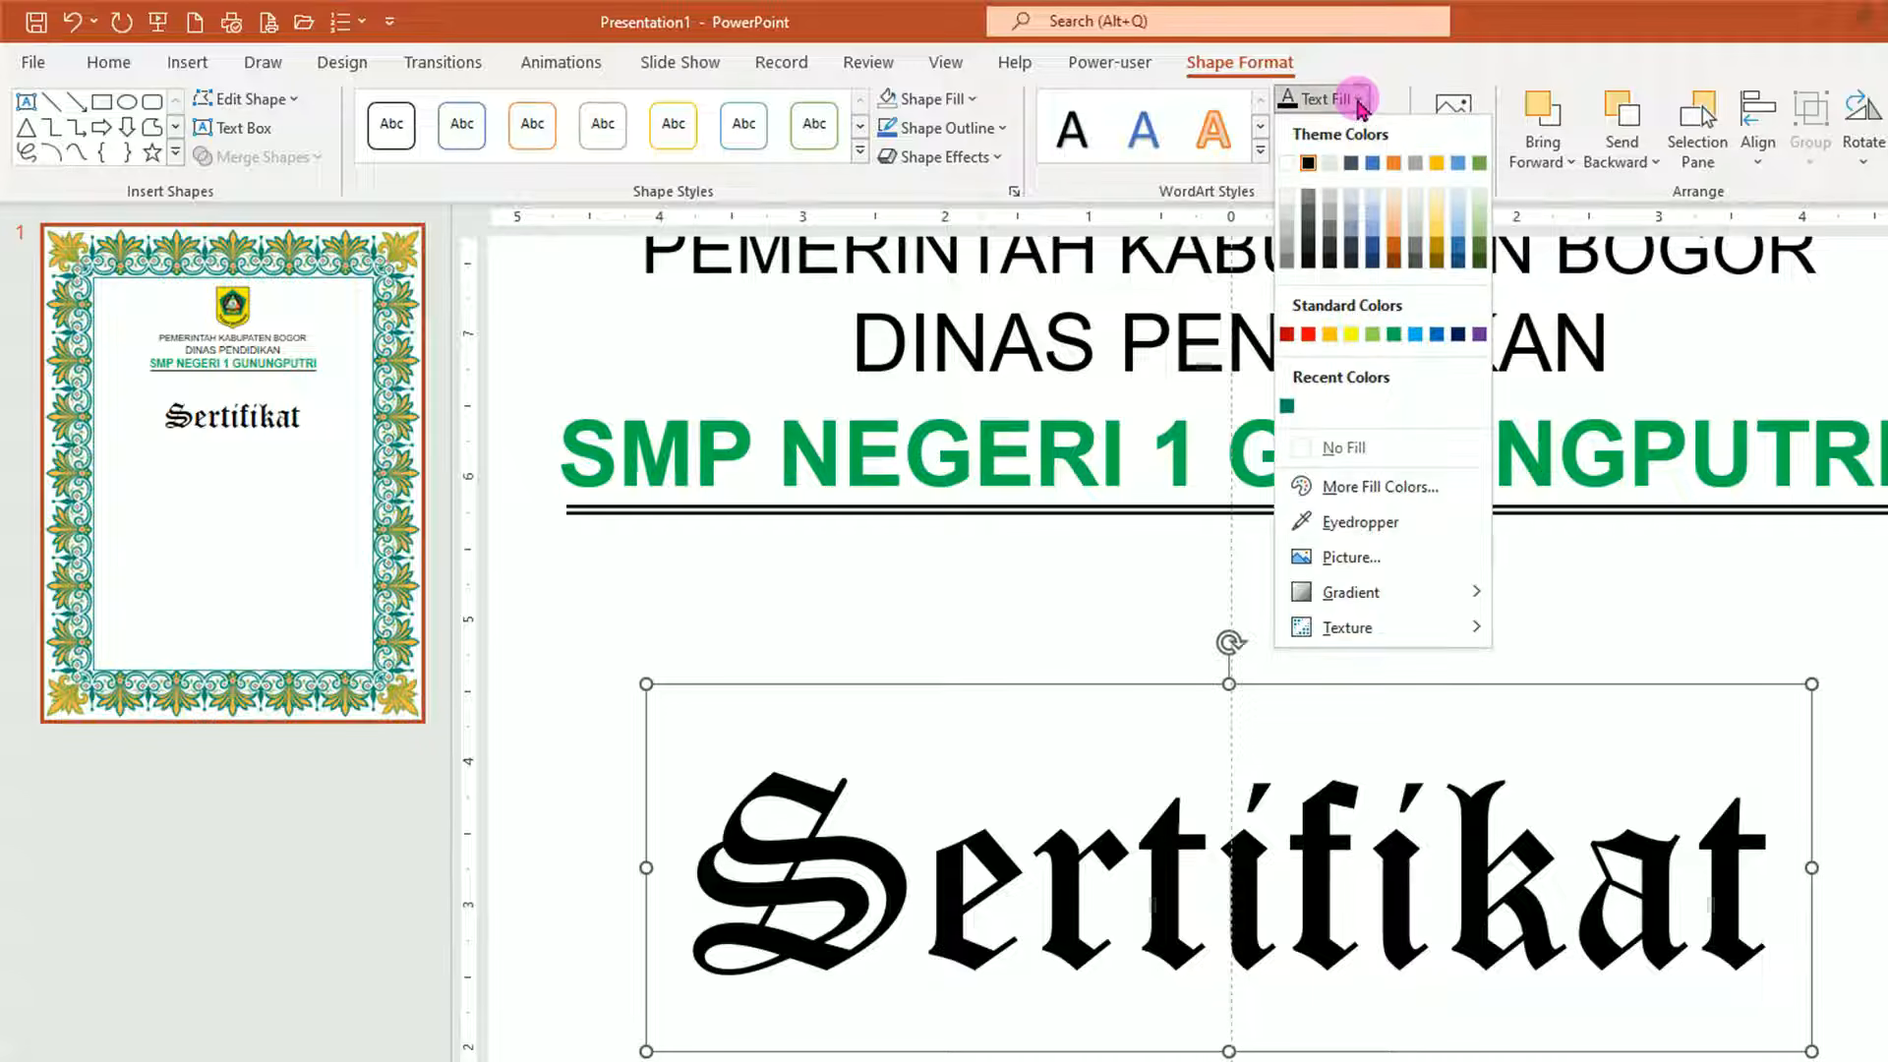
click(1374, 558)
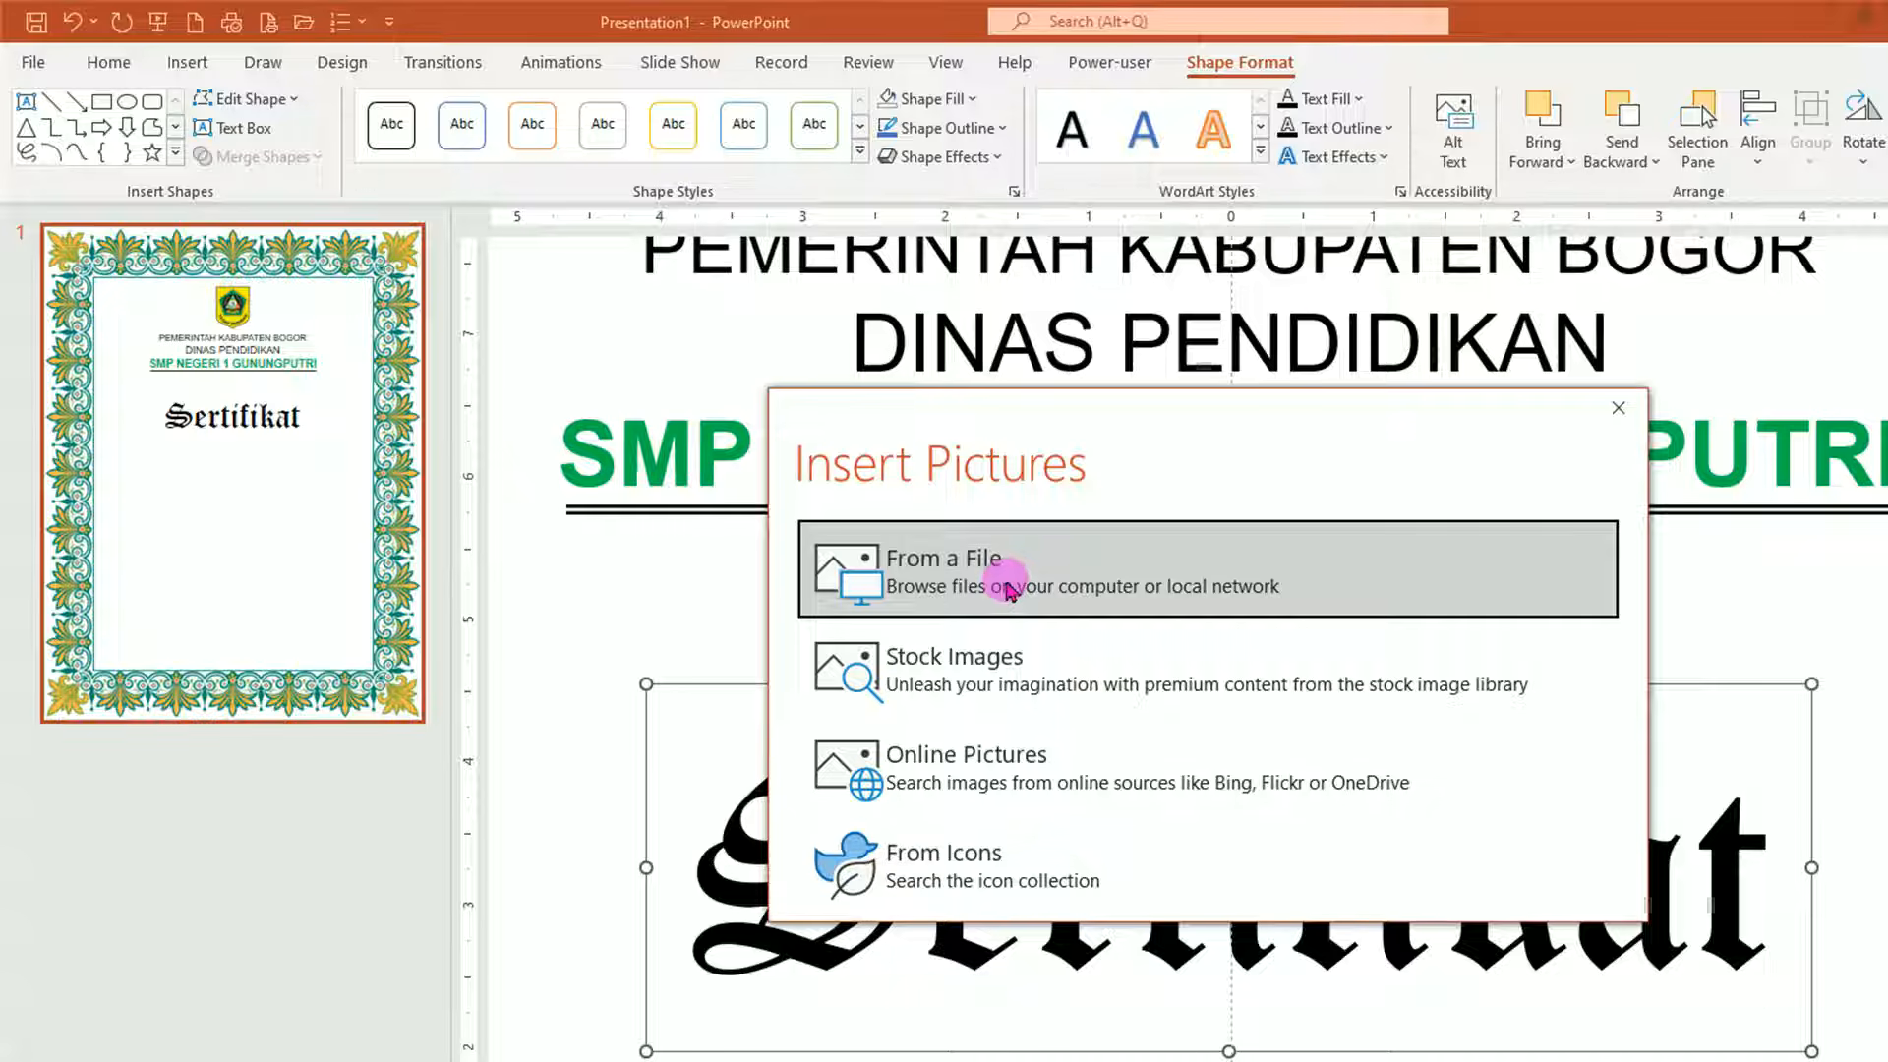
click(1007, 588)
click(114, 369)
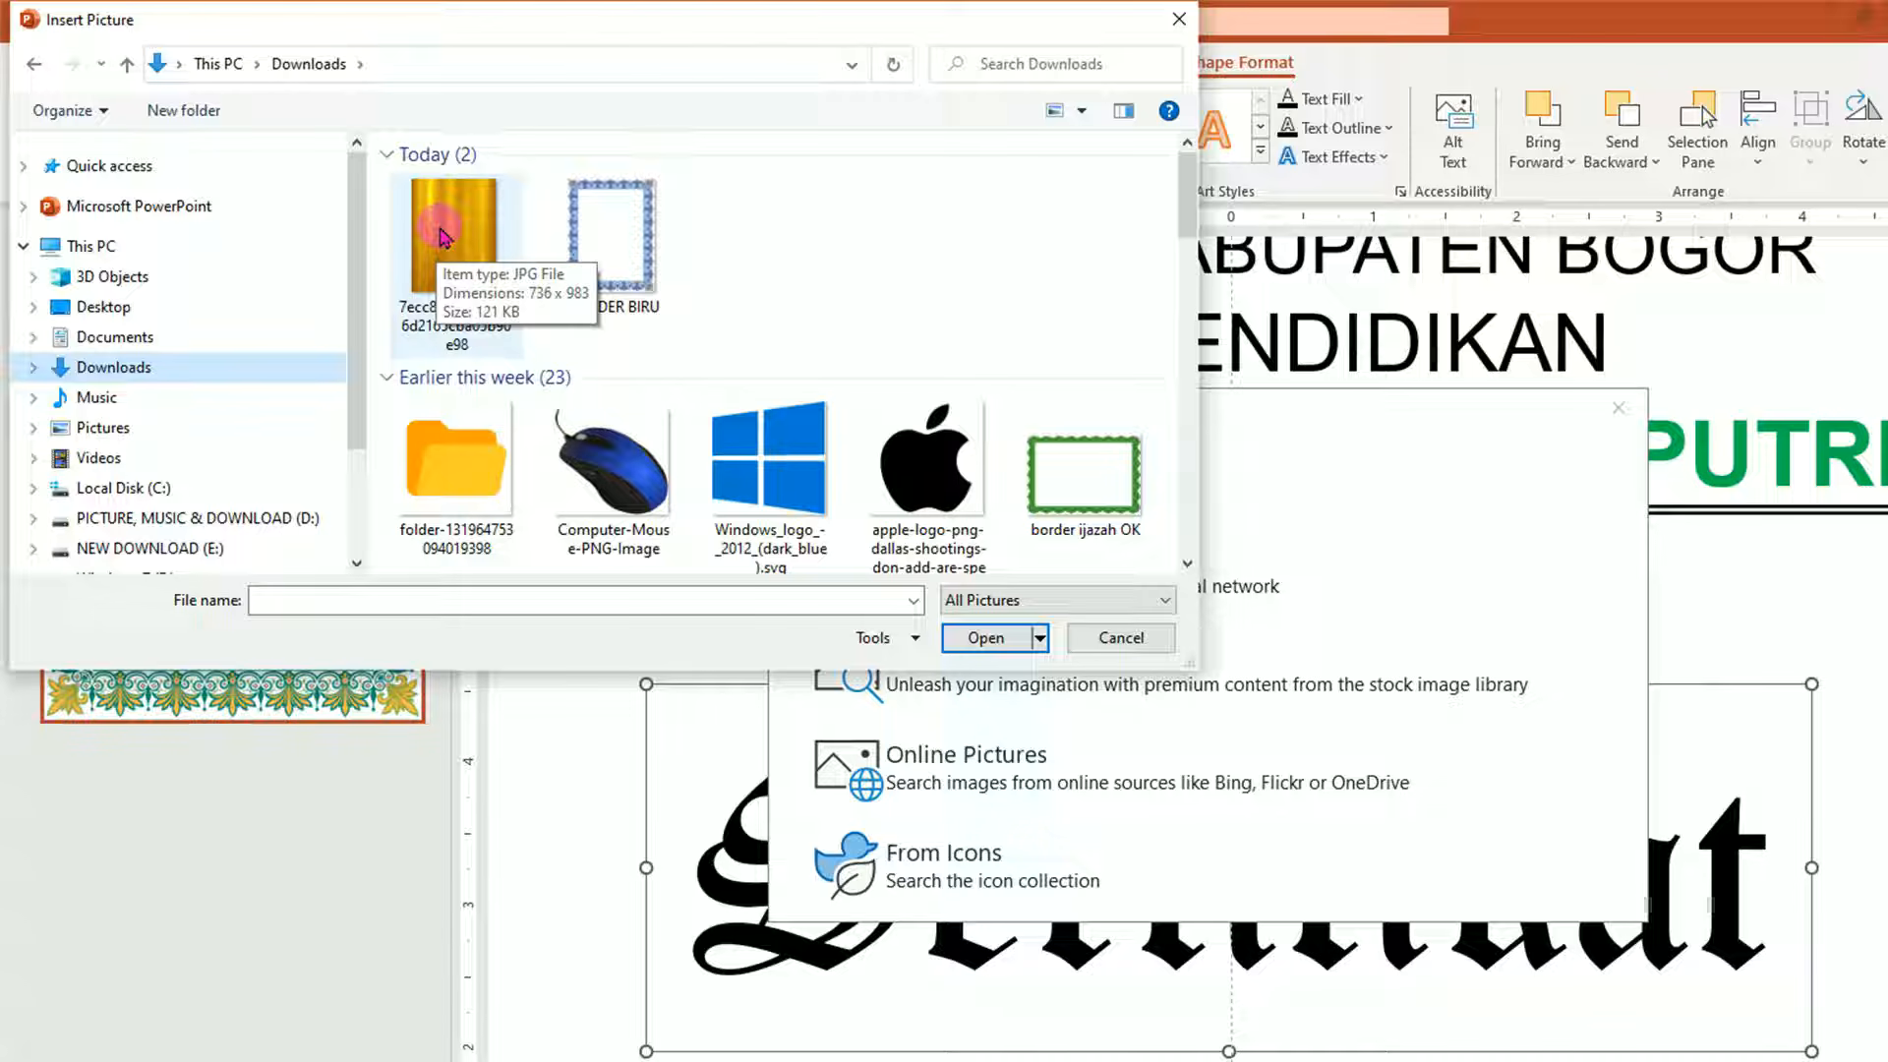
click(444, 236)
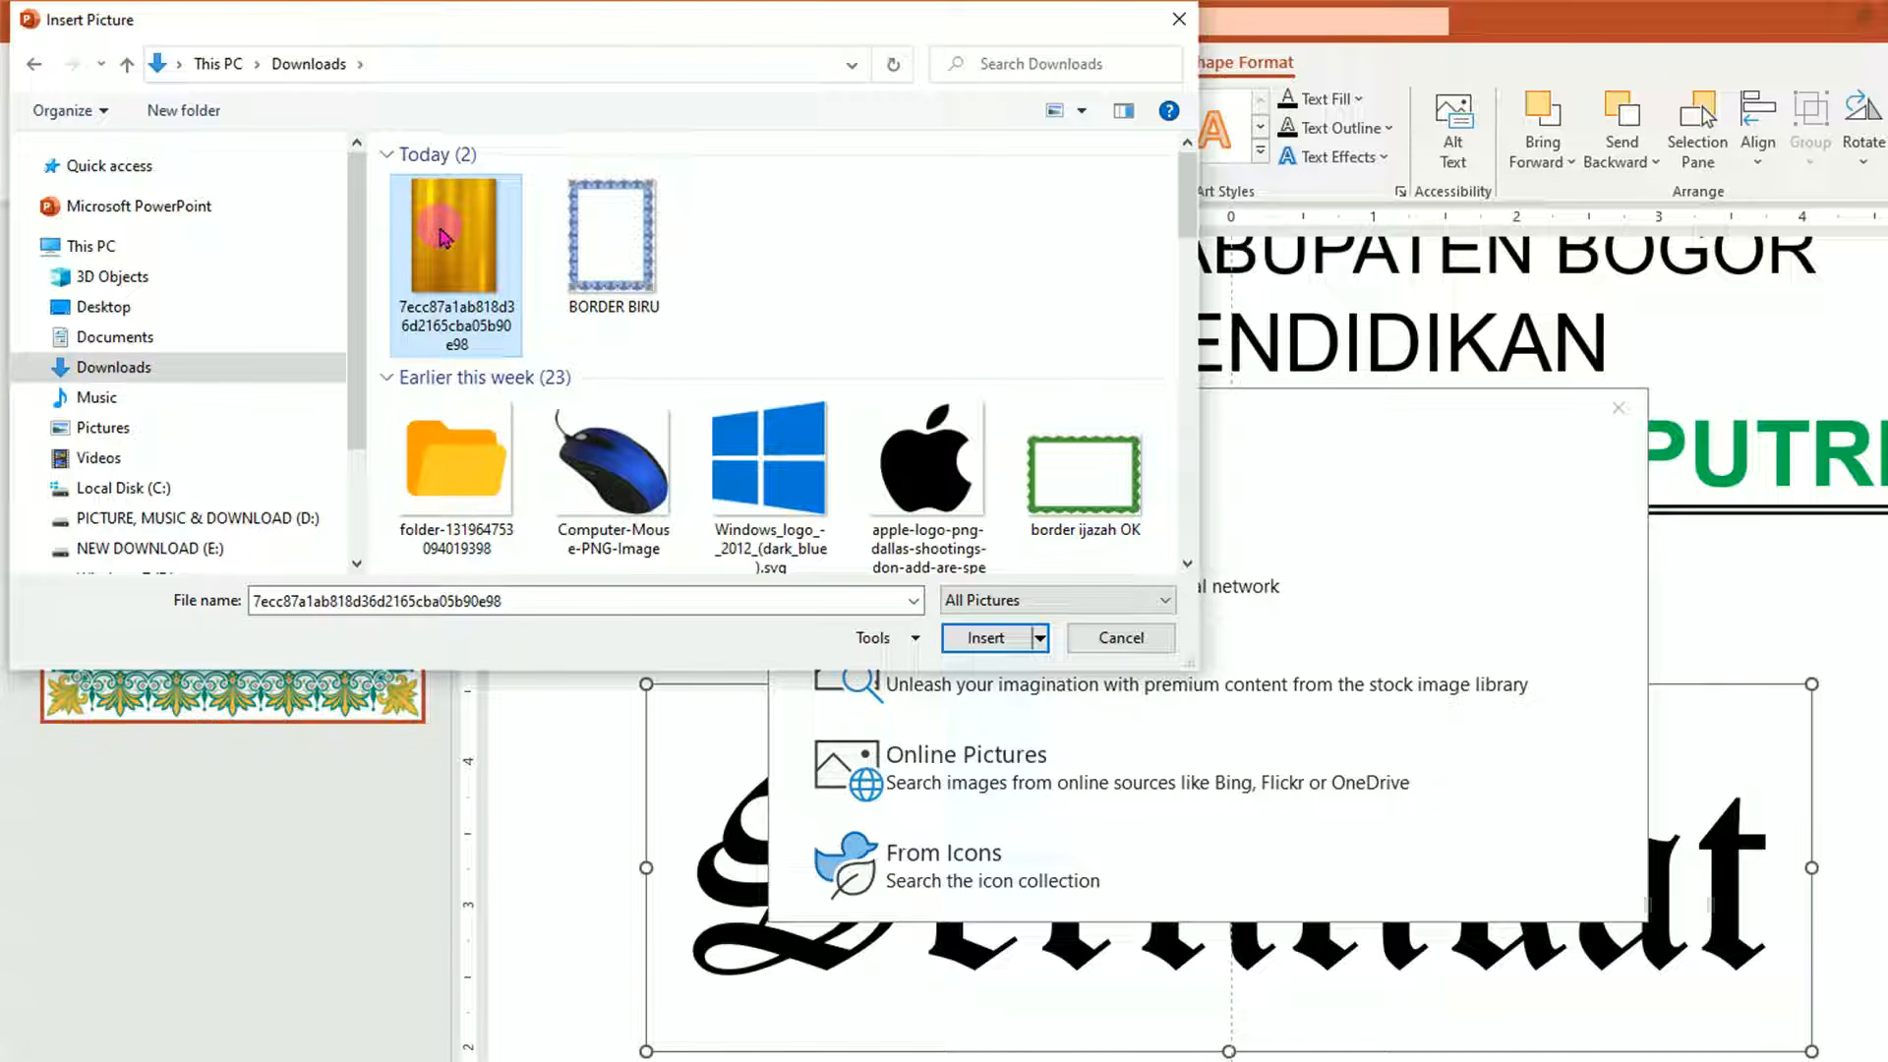
click(983, 639)
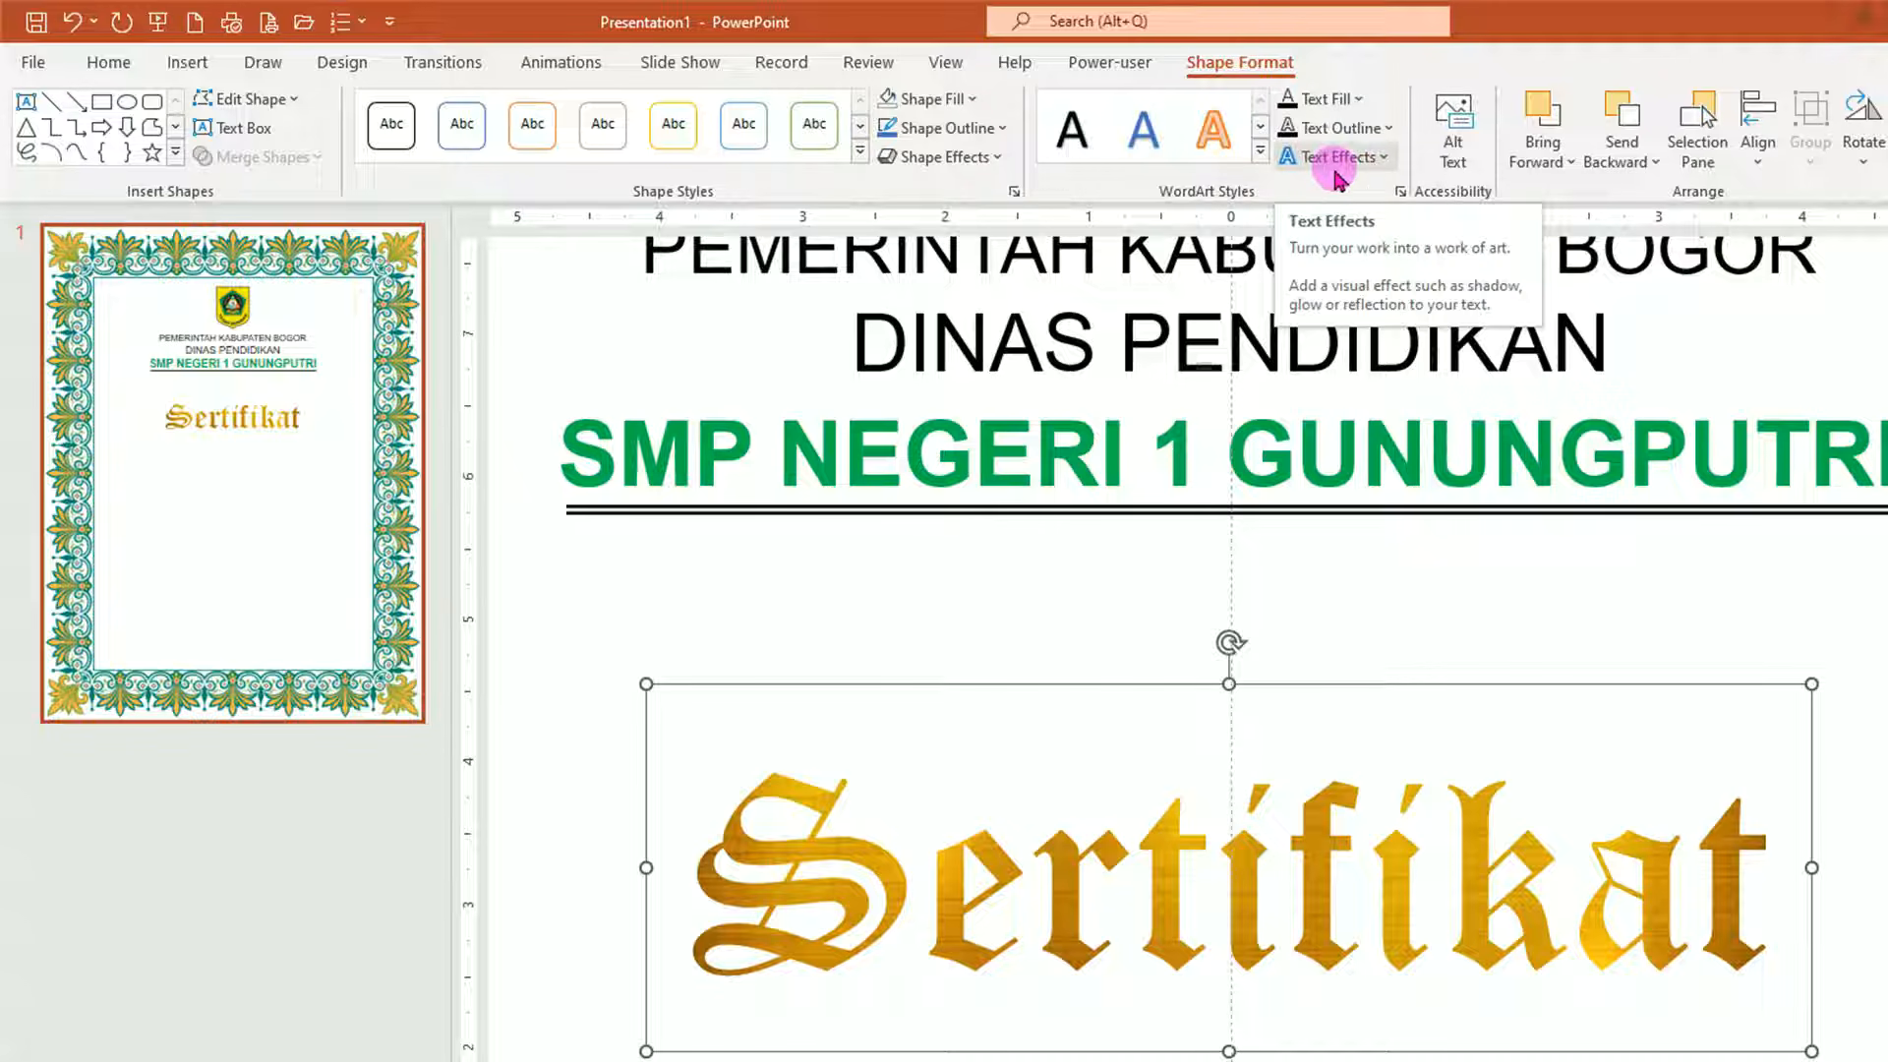
Apply a Round bevel text effect to the golden Sertifikat letters.
click(1386, 161)
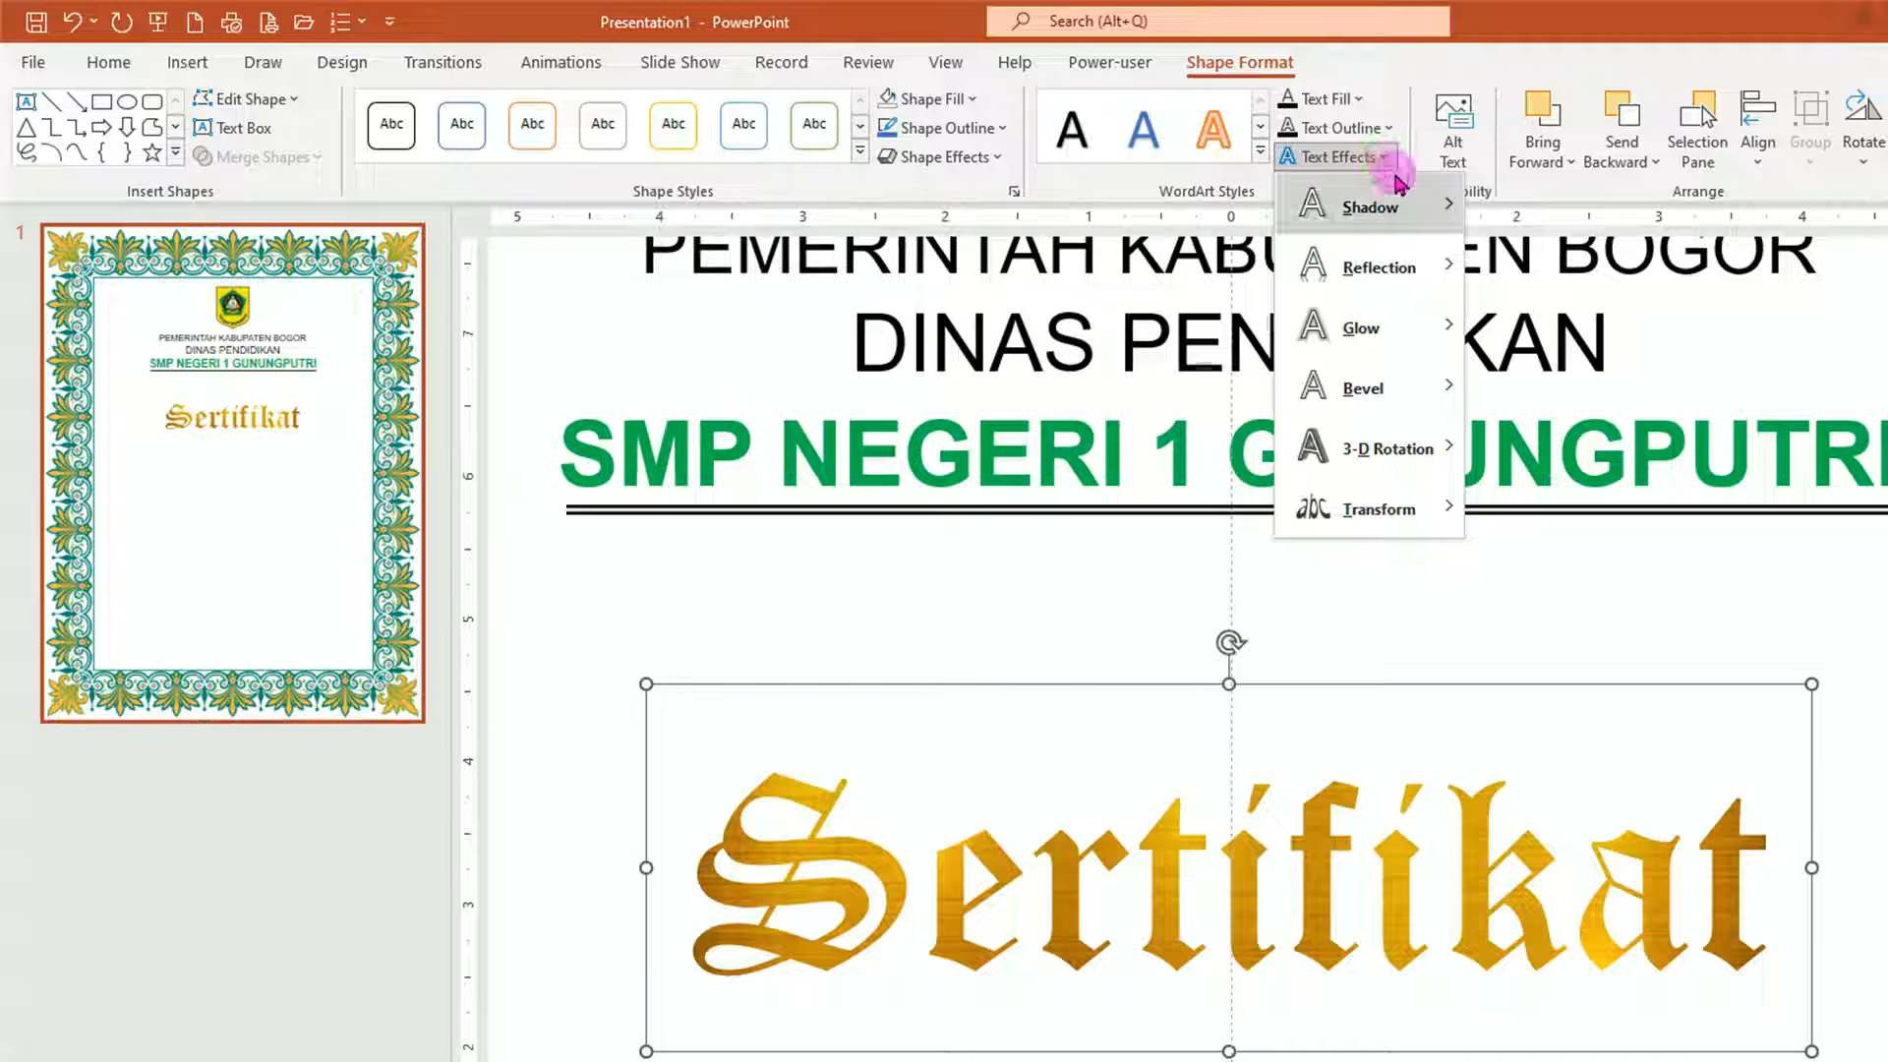
mouse_move(1364, 398)
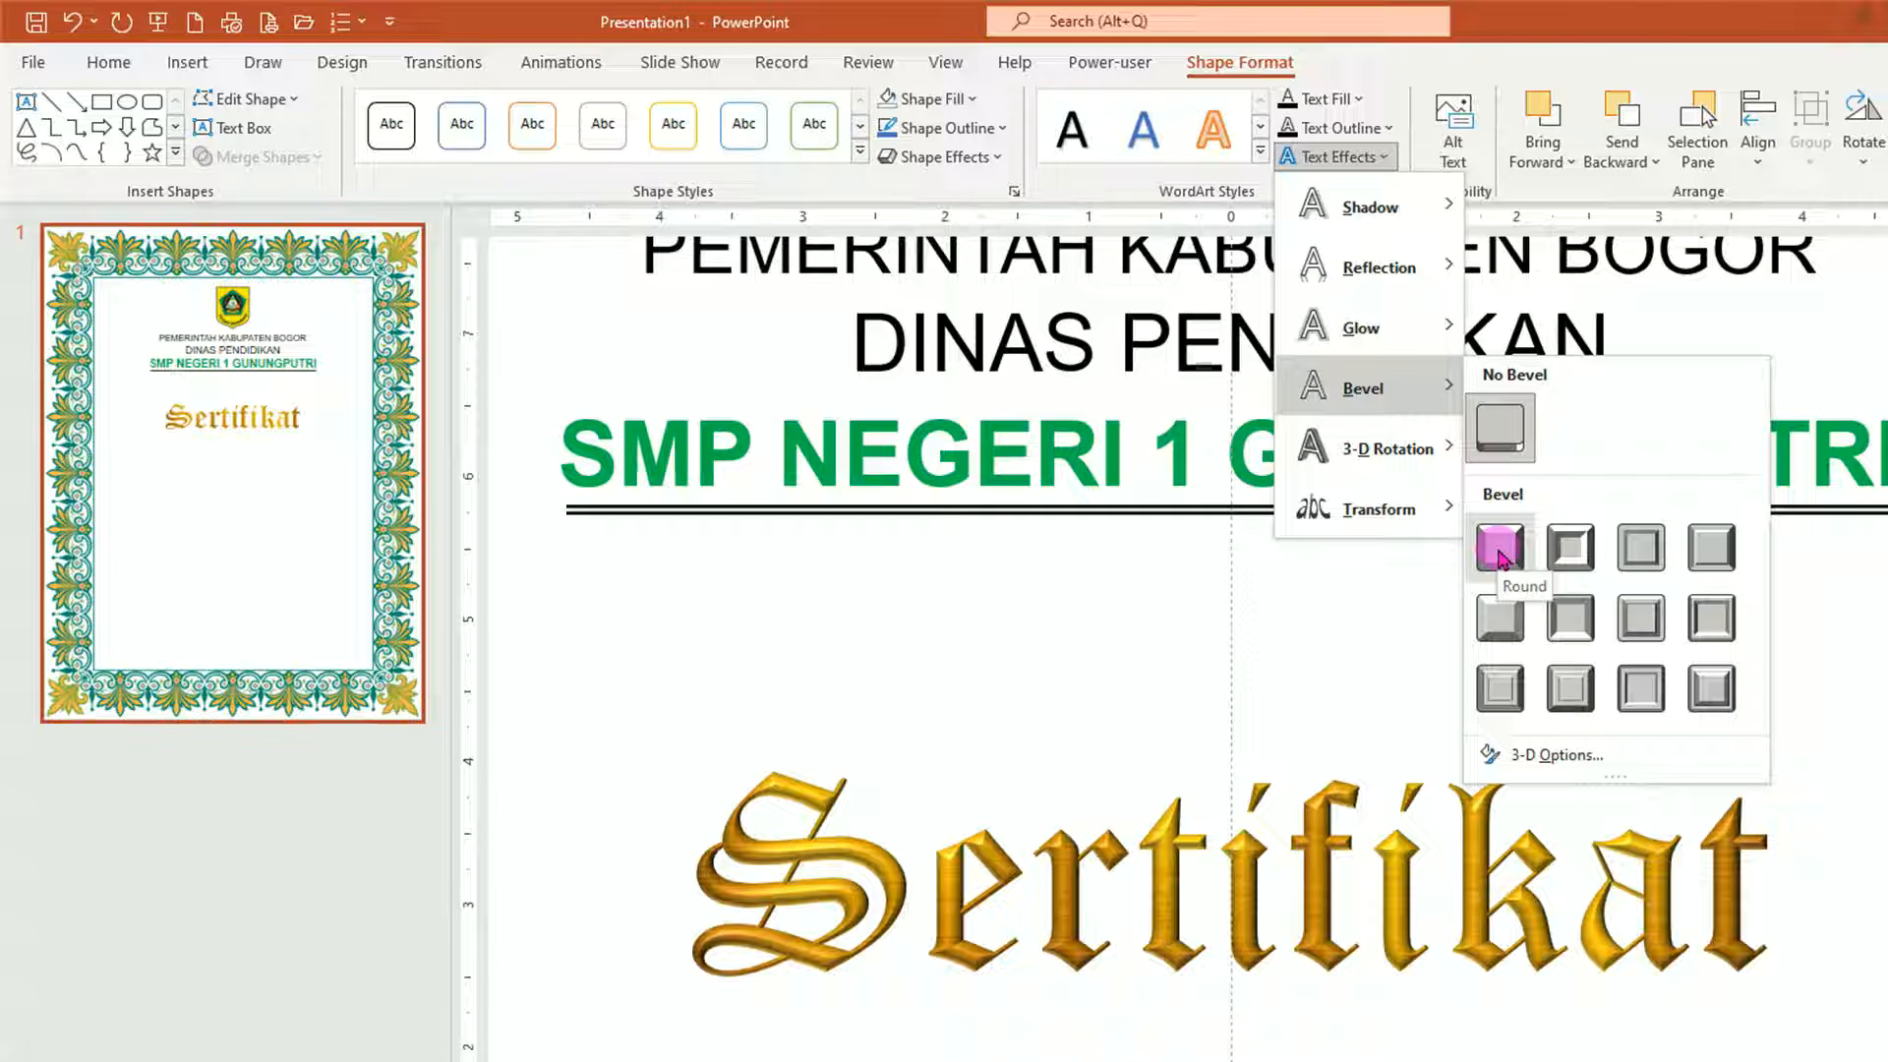
click(1499, 556)
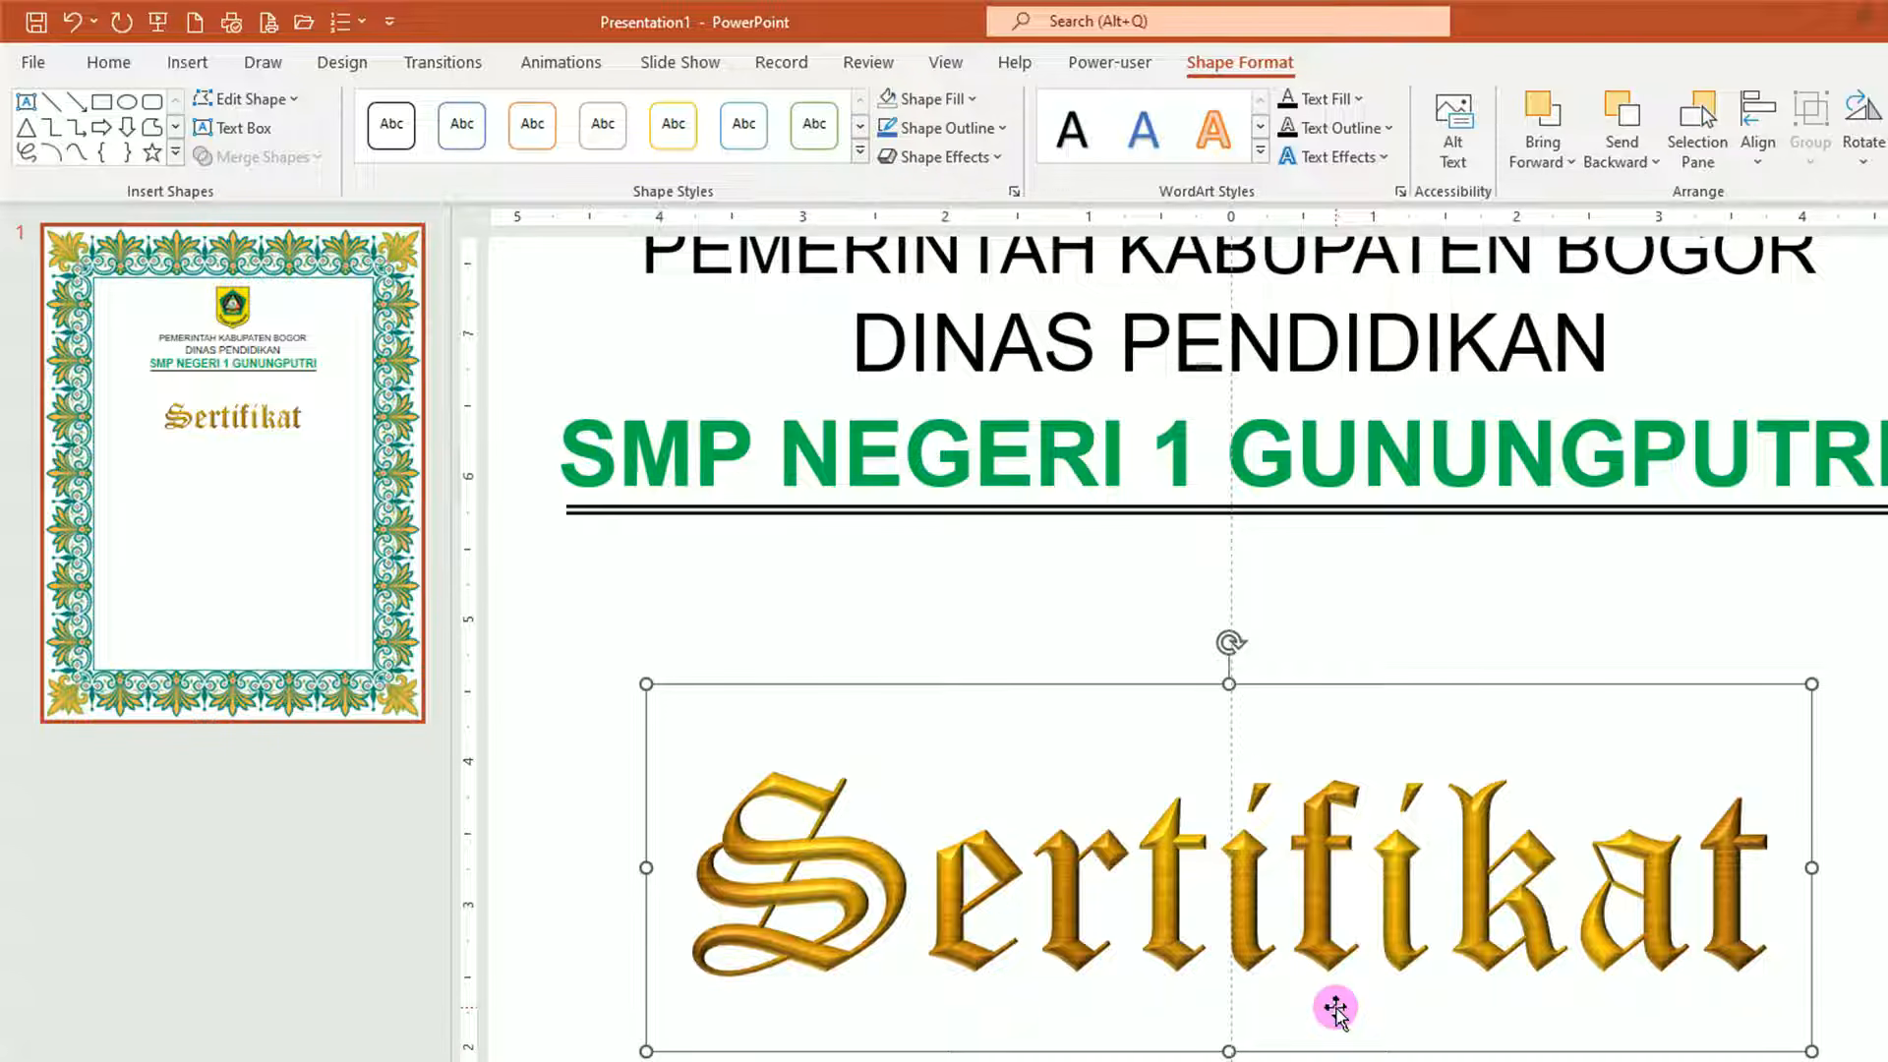
Raise the Sertifikat title to sit just below the double rule under the school name.
scroll(1335, 1008, down, 5)
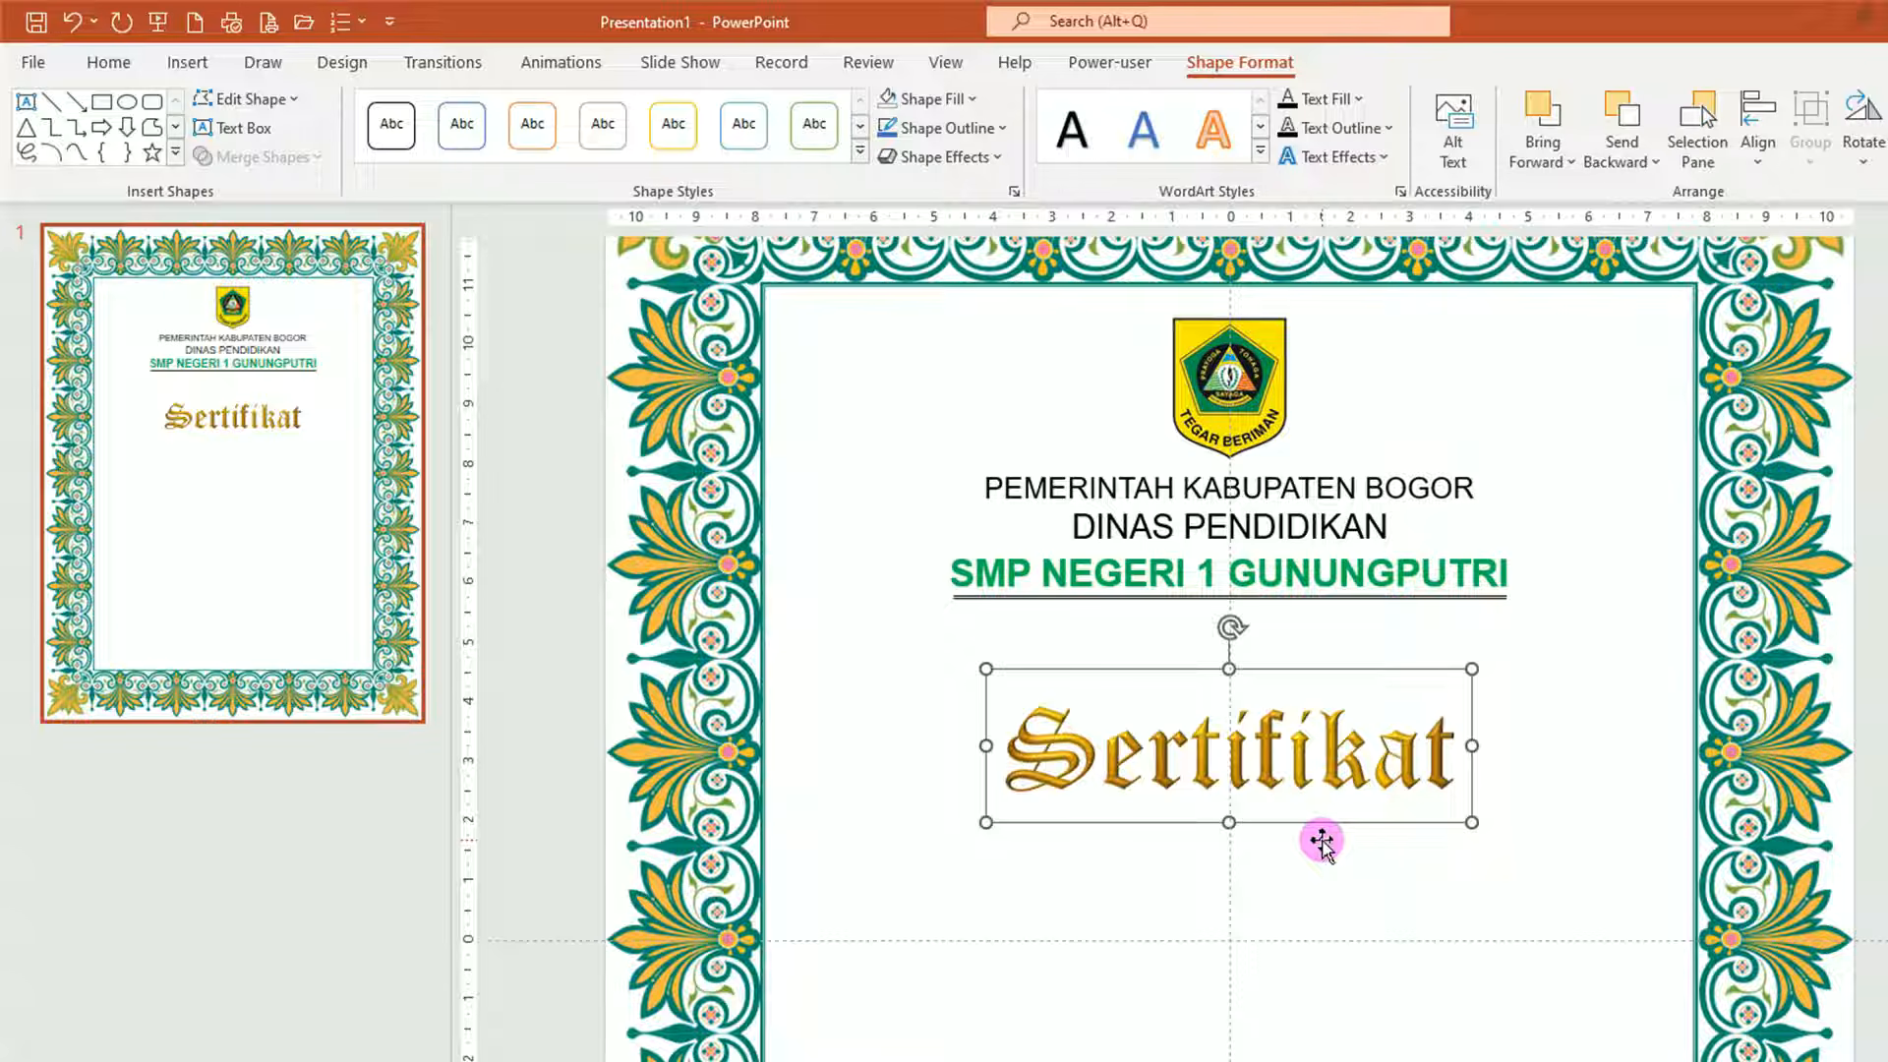
drag(1318, 829, 1325, 764)
click(1036, 801)
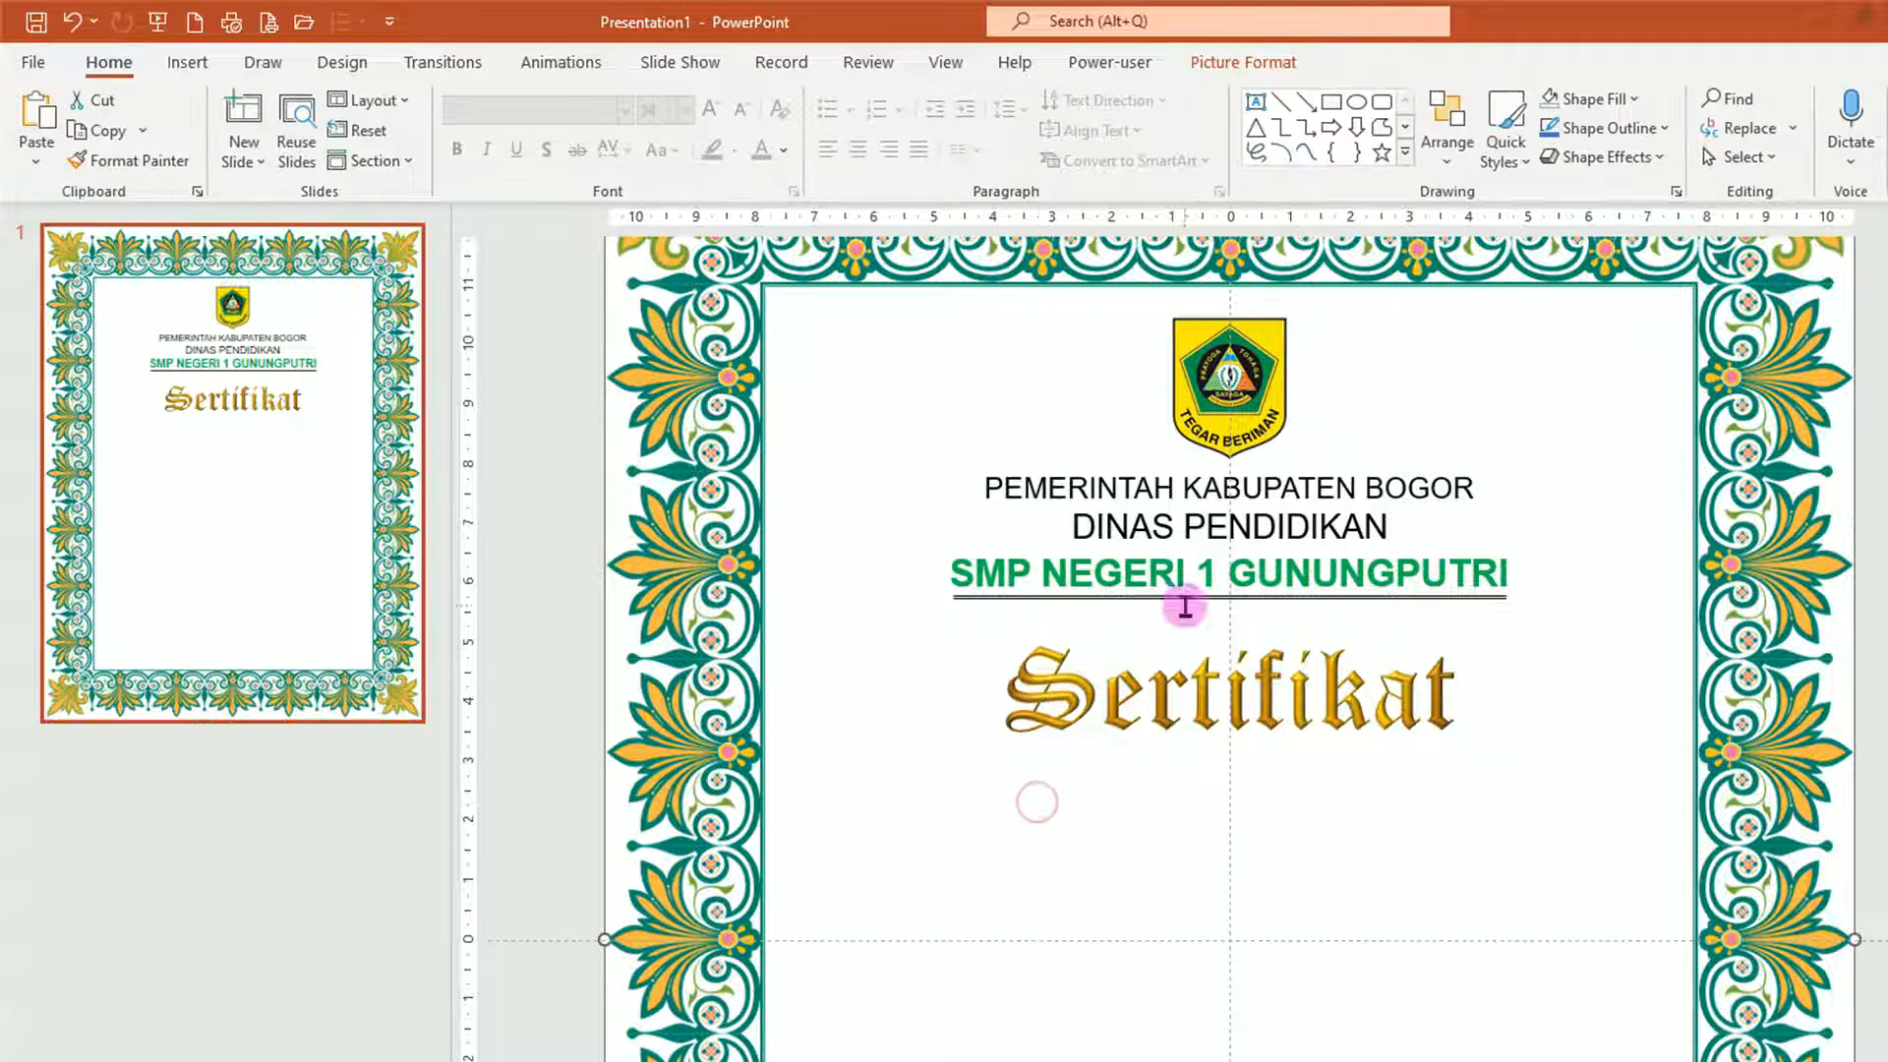
Copy the PEMERINTAH KABUPATEN BOGOR box below Sertifikat as 'Nomor: 420/235 – Pendidikan', then add 'Diberikan kepada:' beneath.
click(1380, 485)
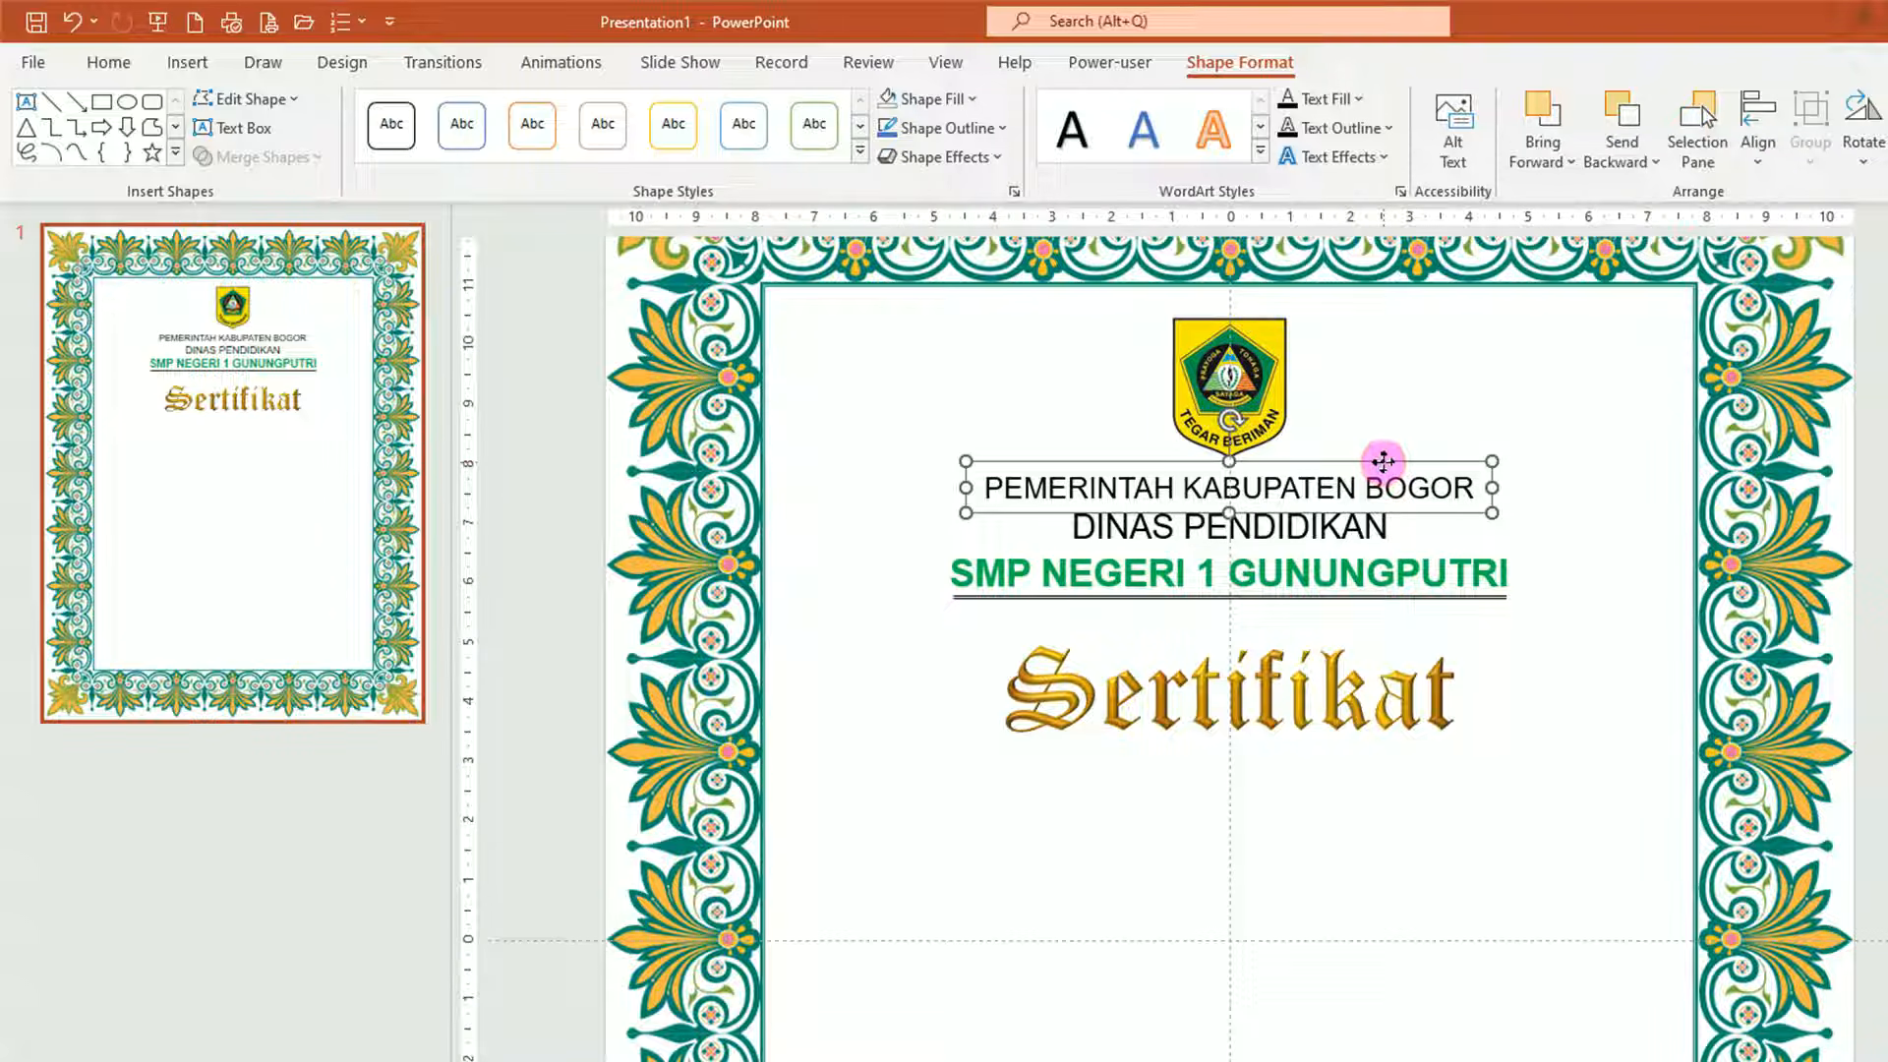
drag(1383, 461, 1389, 735)
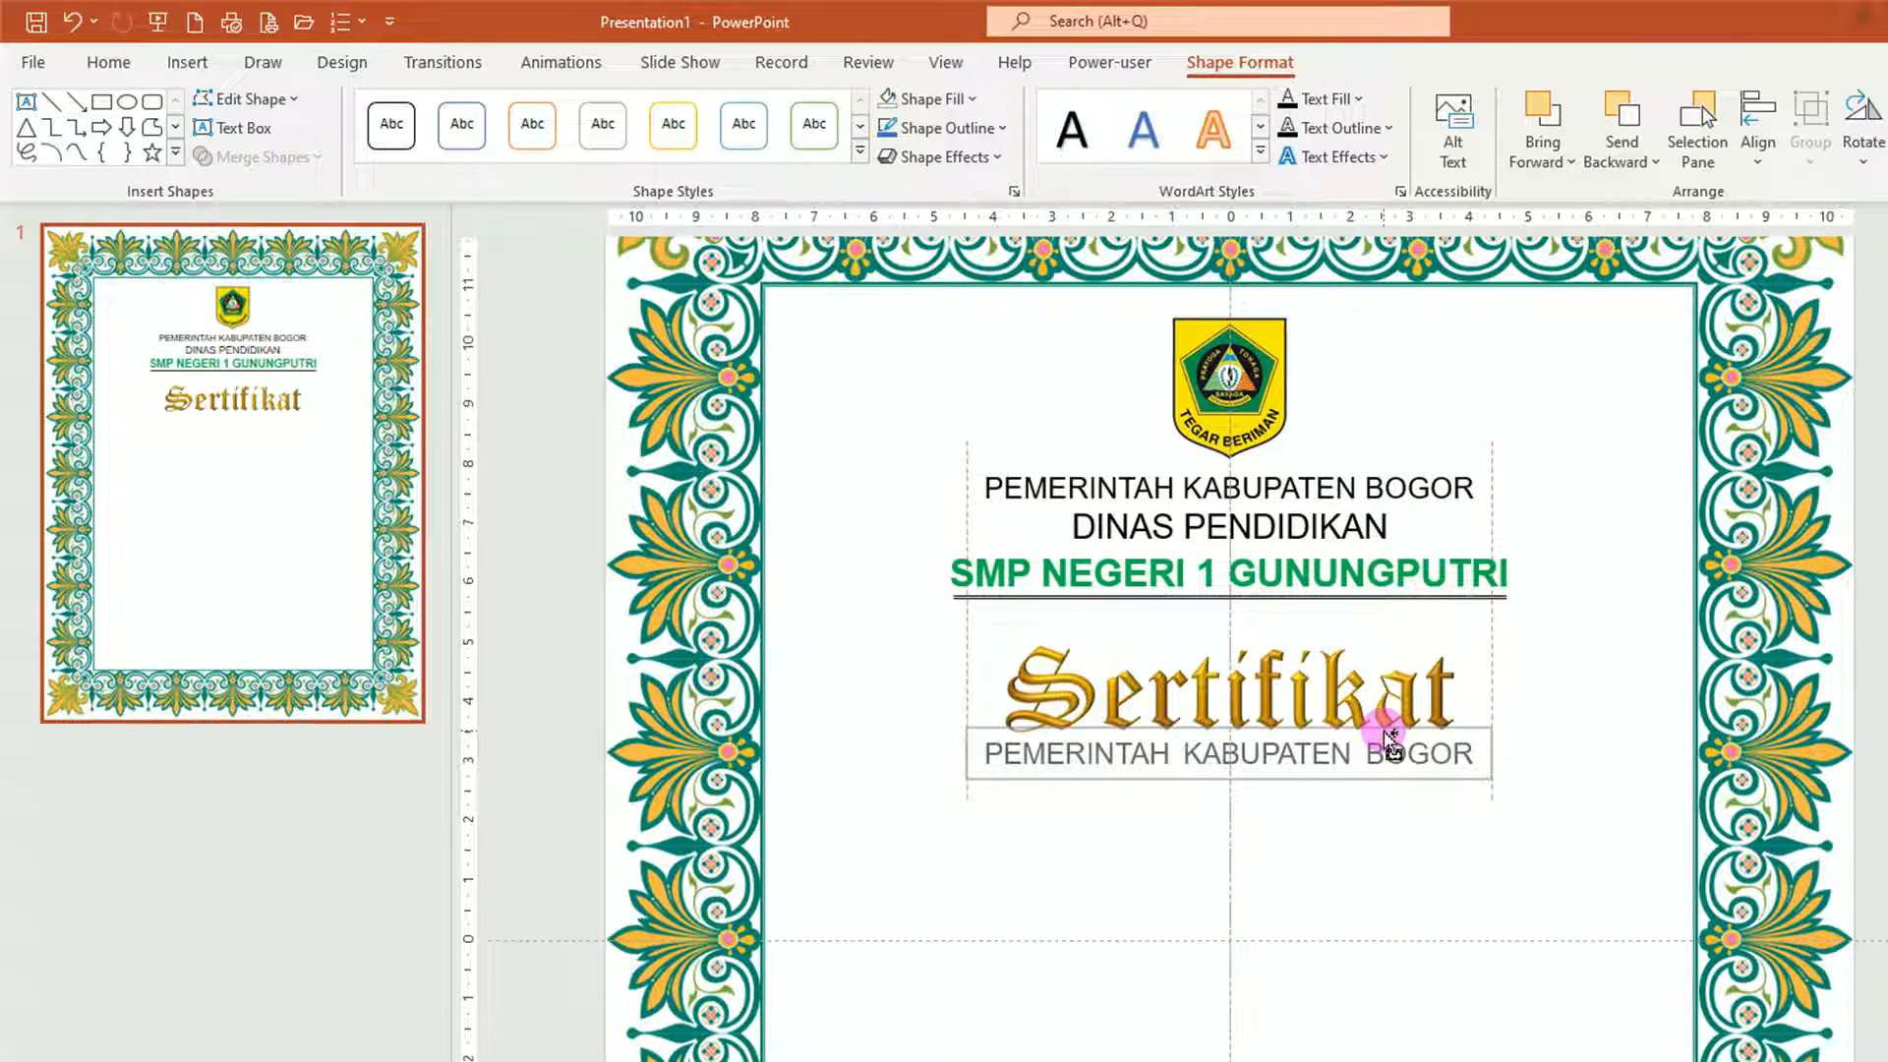
drag(1389, 736, 1386, 733)
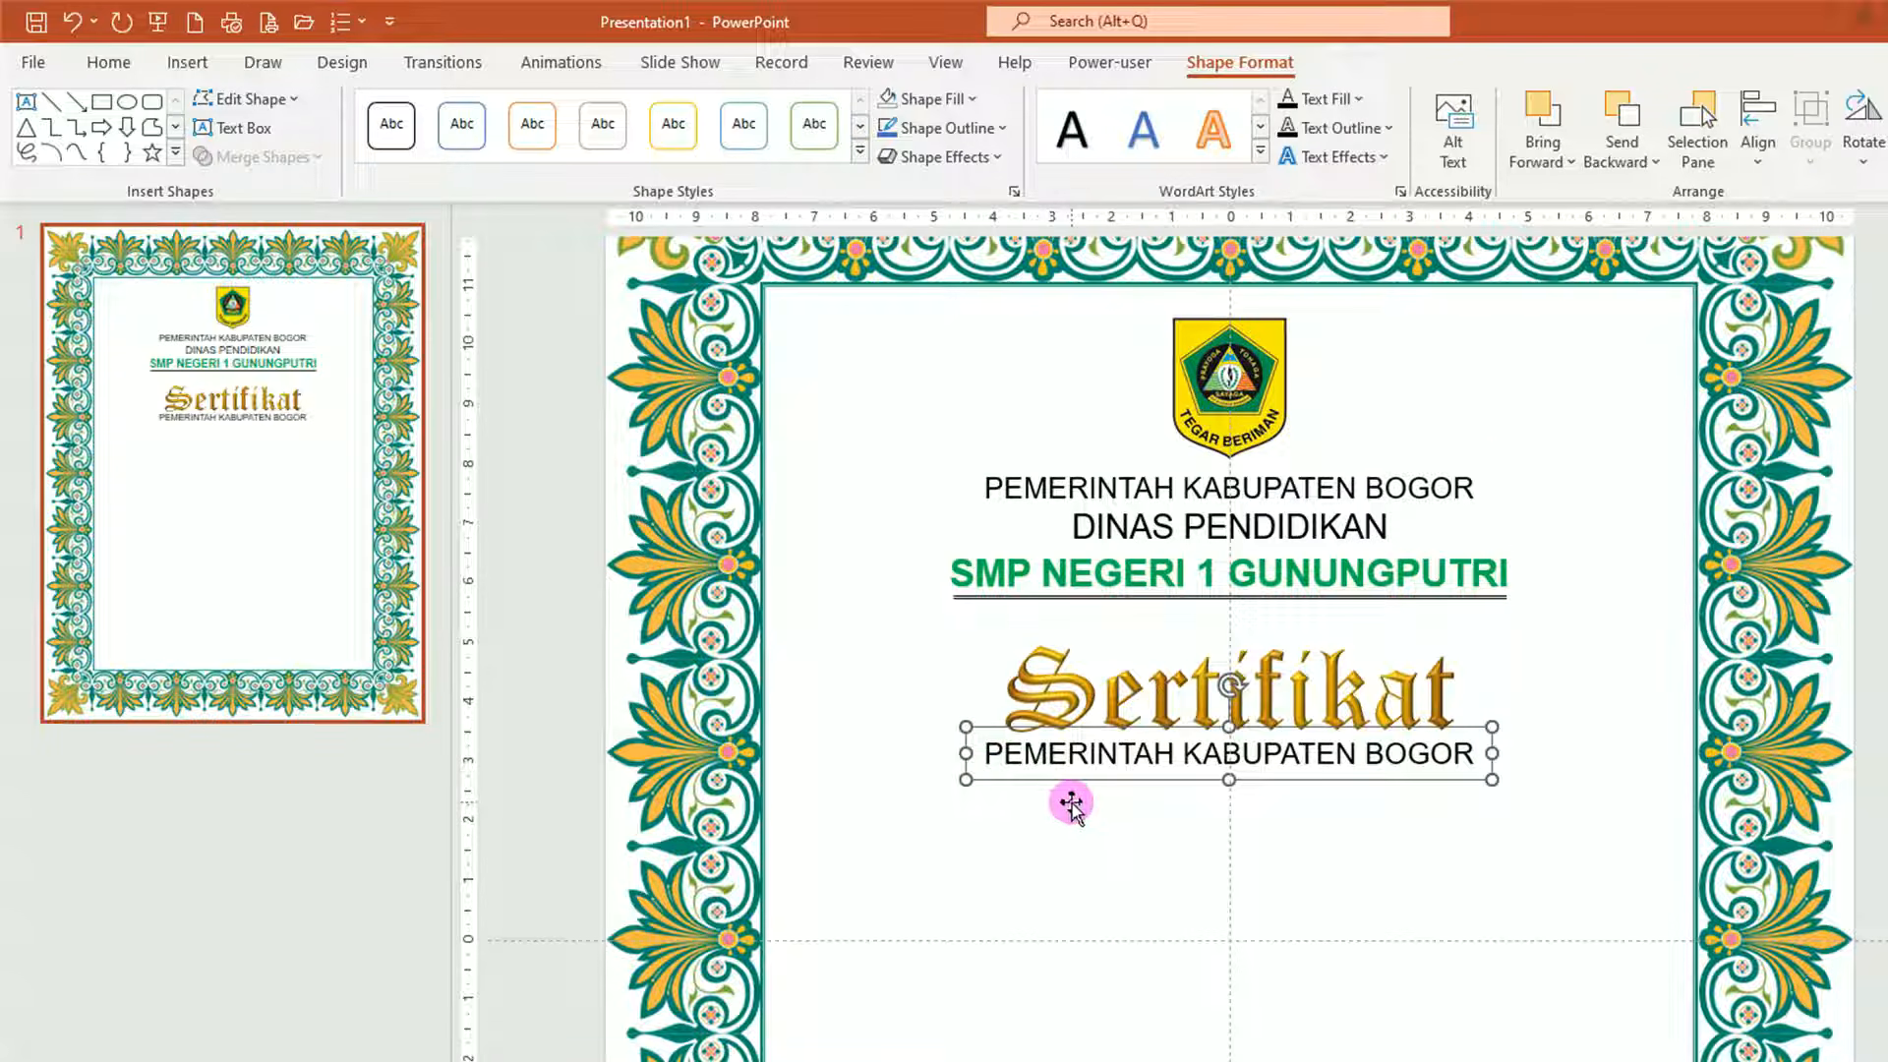
drag(986, 753, 1436, 771)
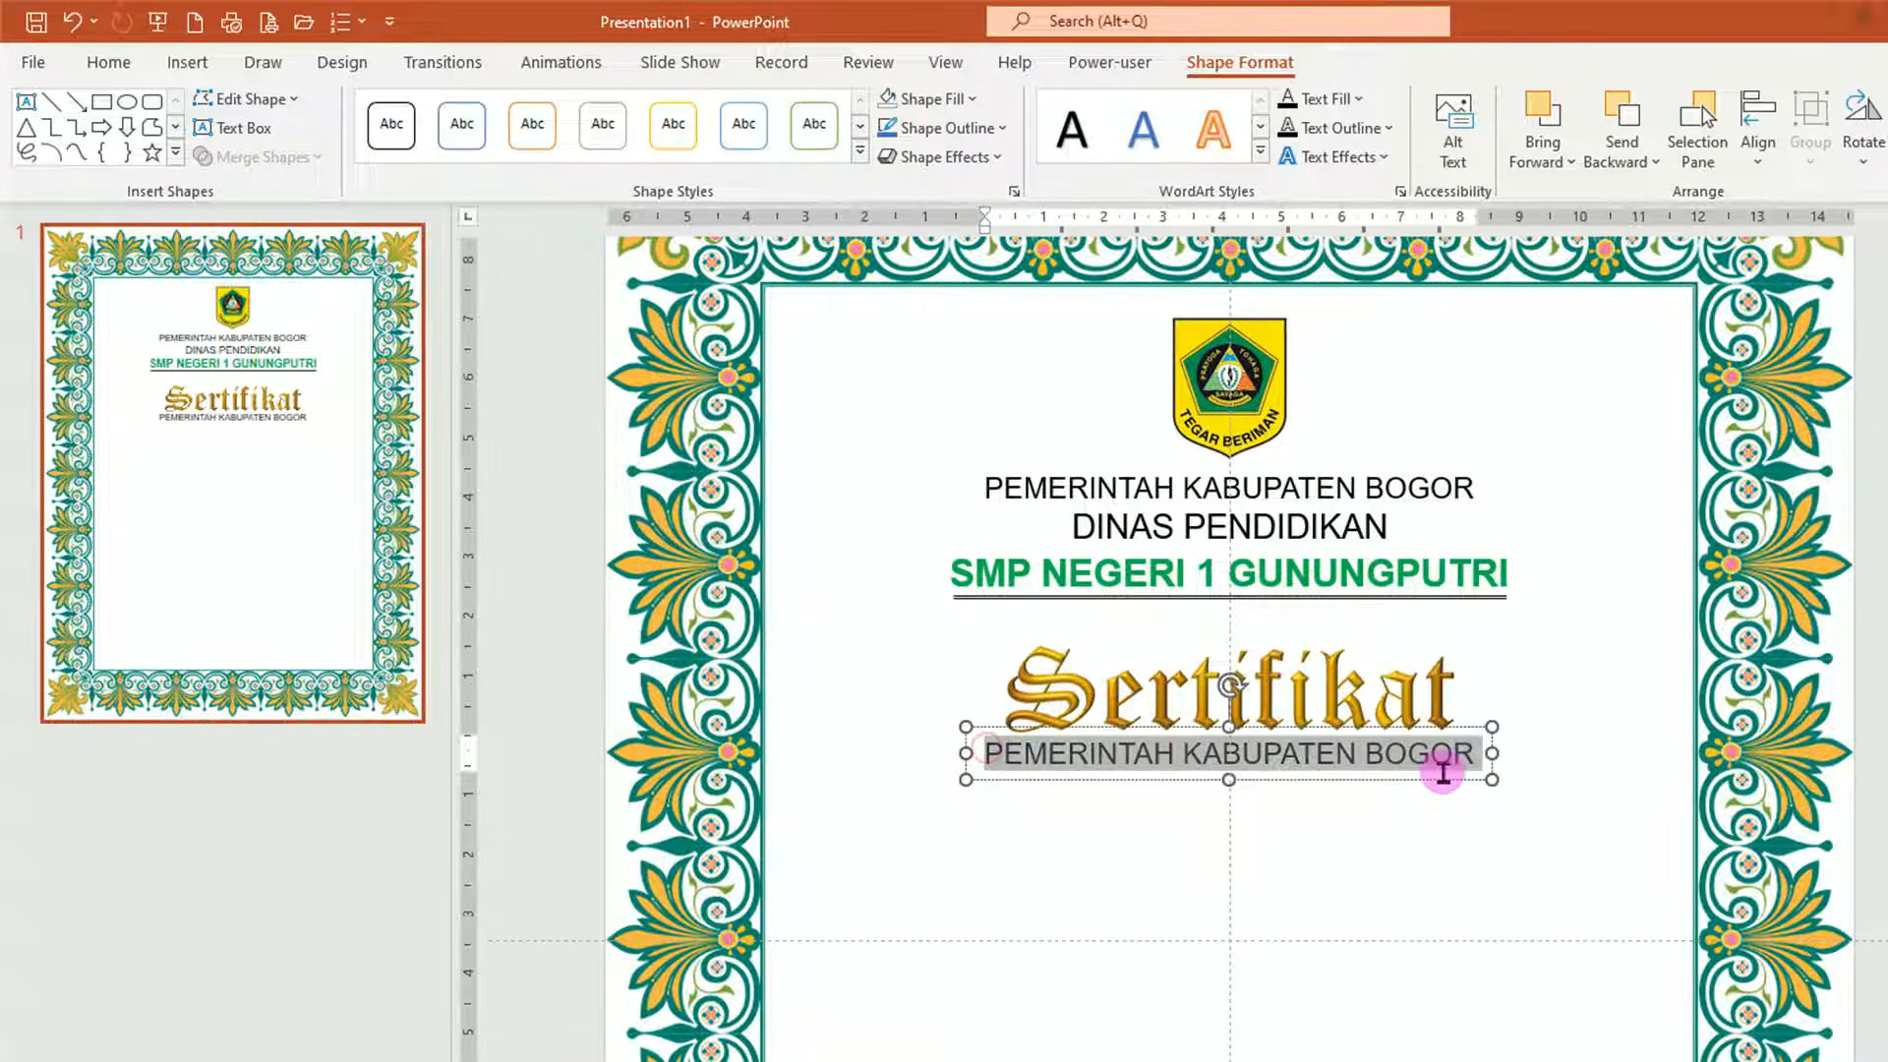
text(Nomor)
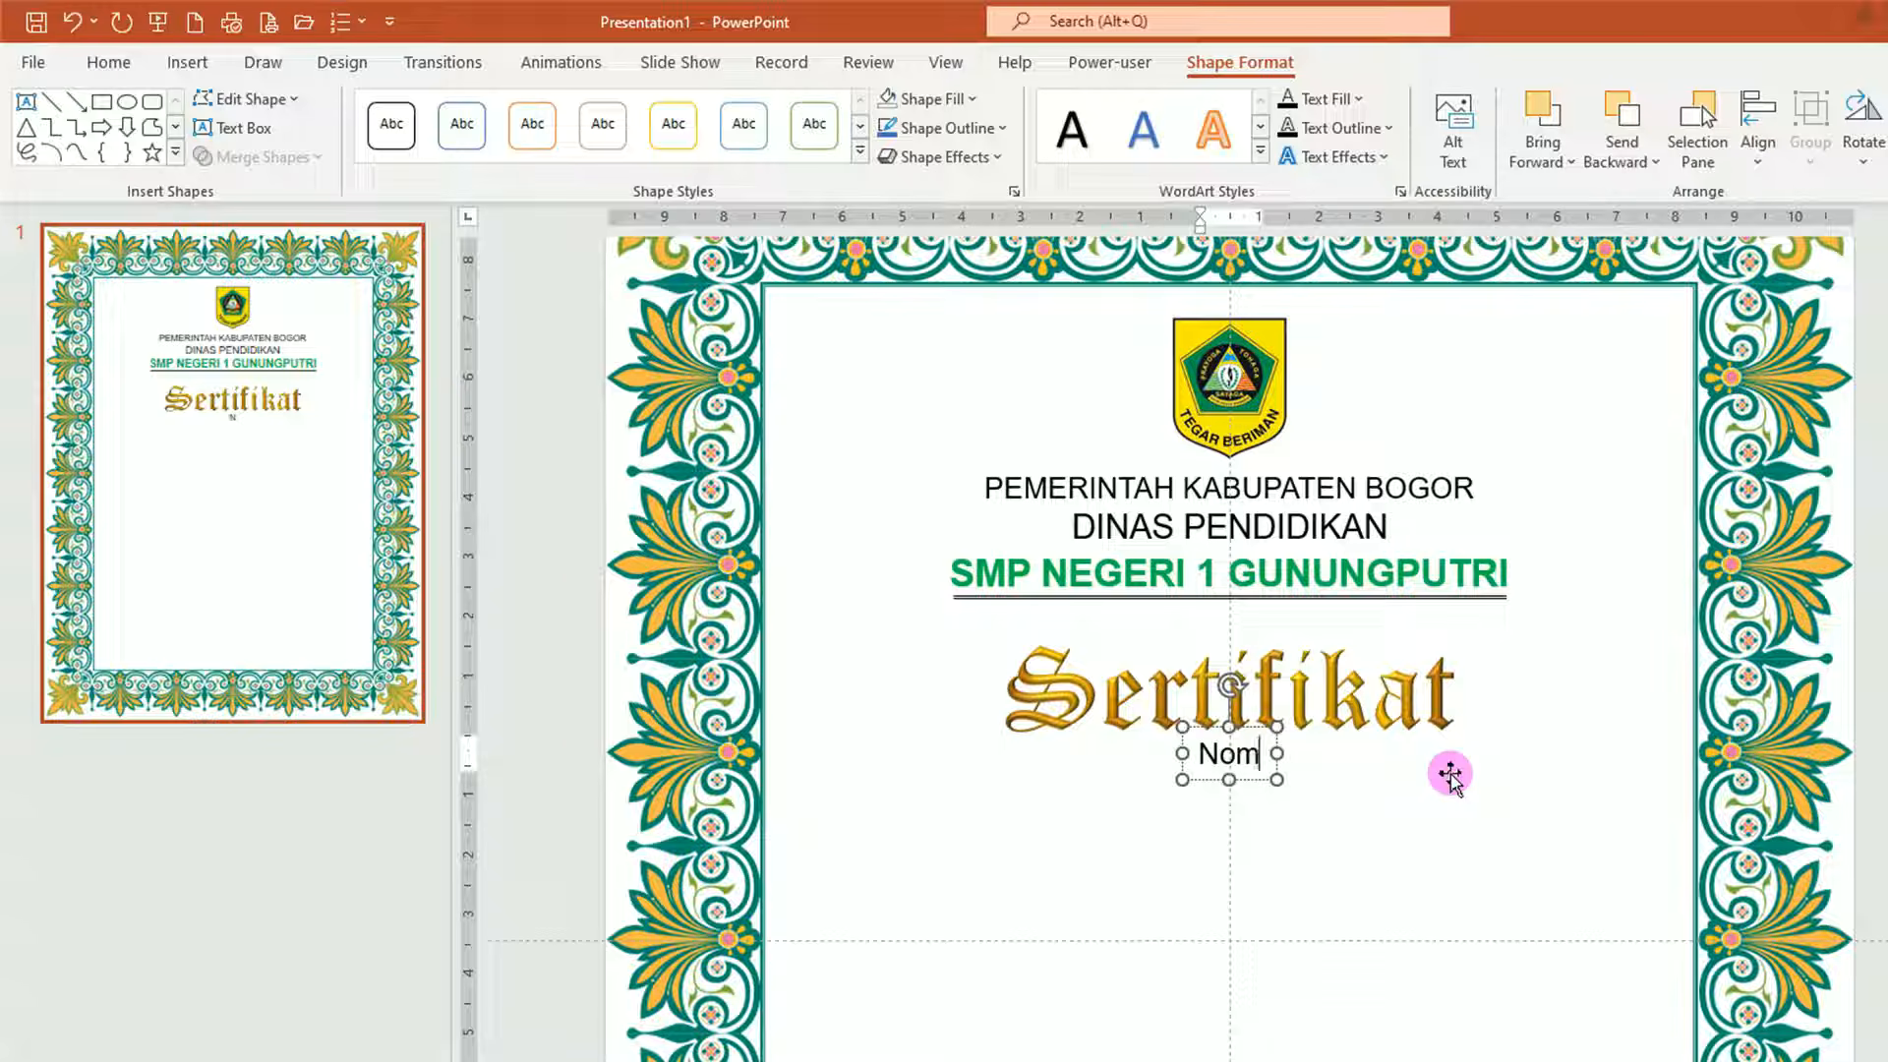
text(: 420/235 – Pendidikan)
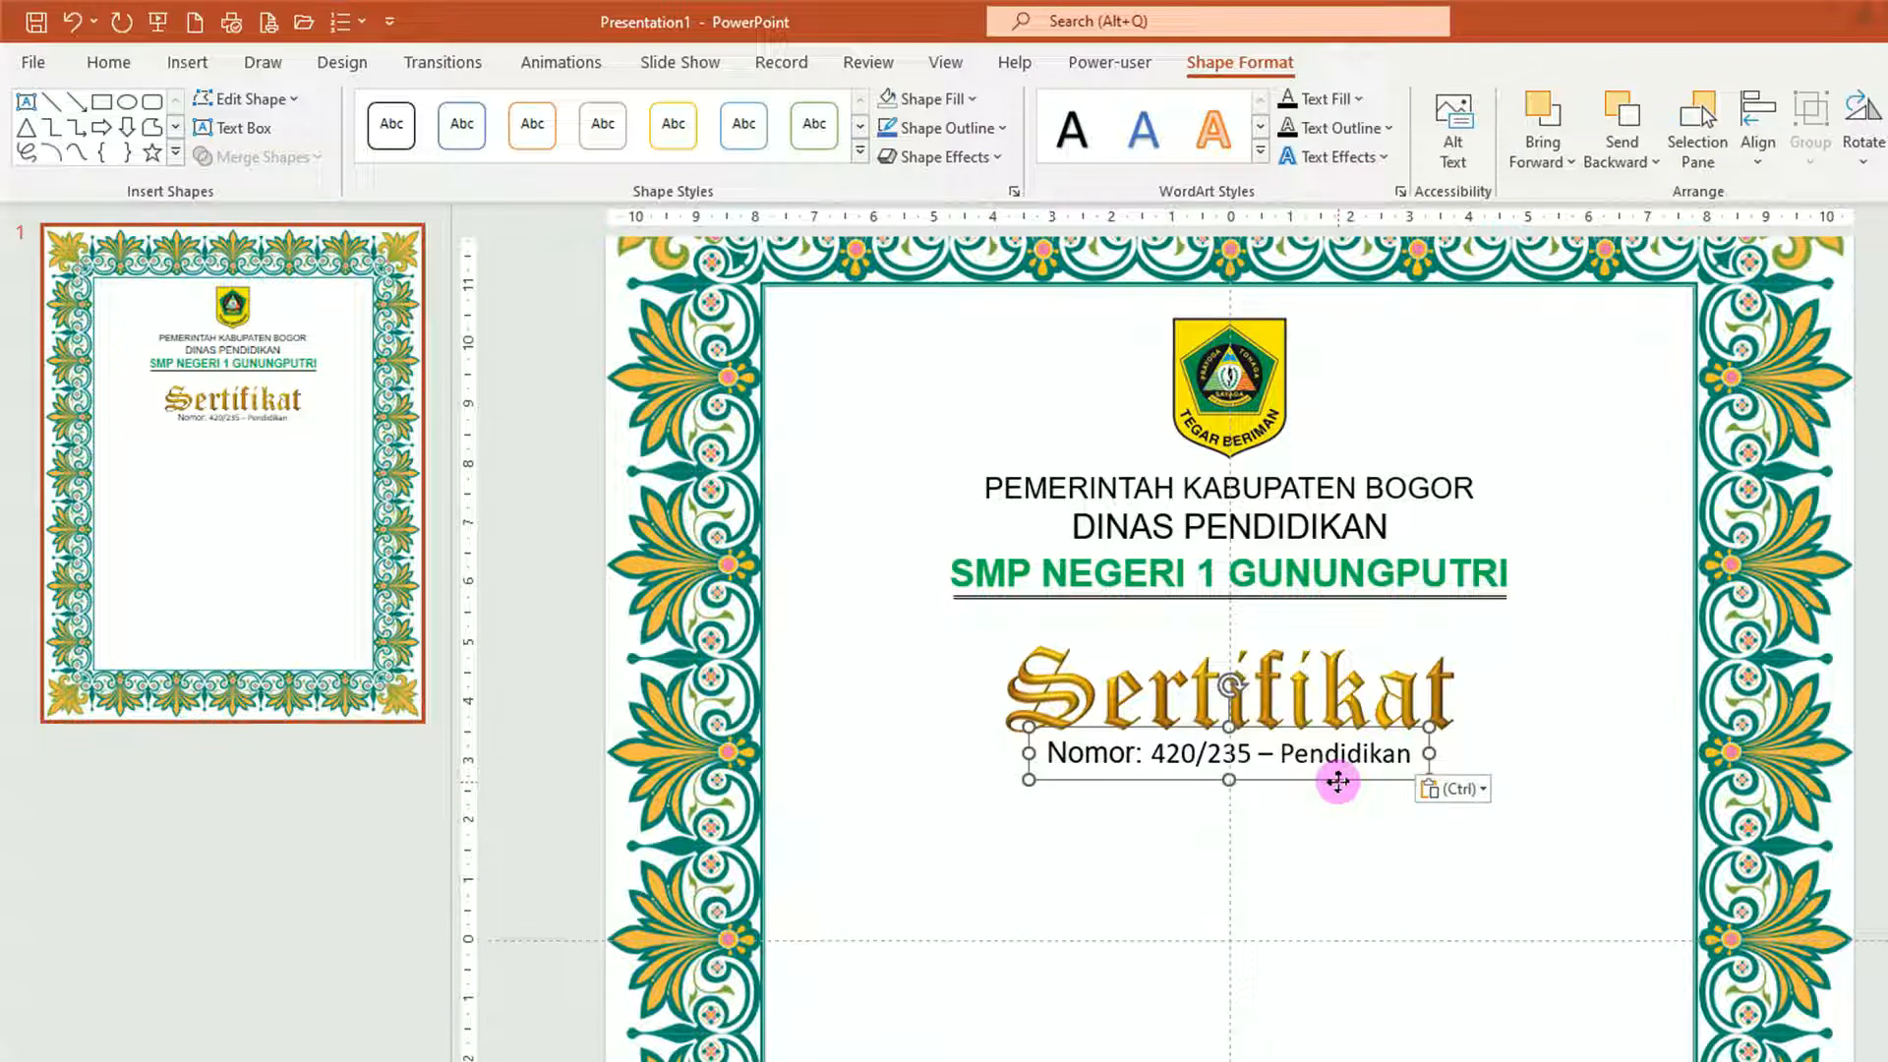
drag(1345, 784, 1329, 903)
text(Dib)
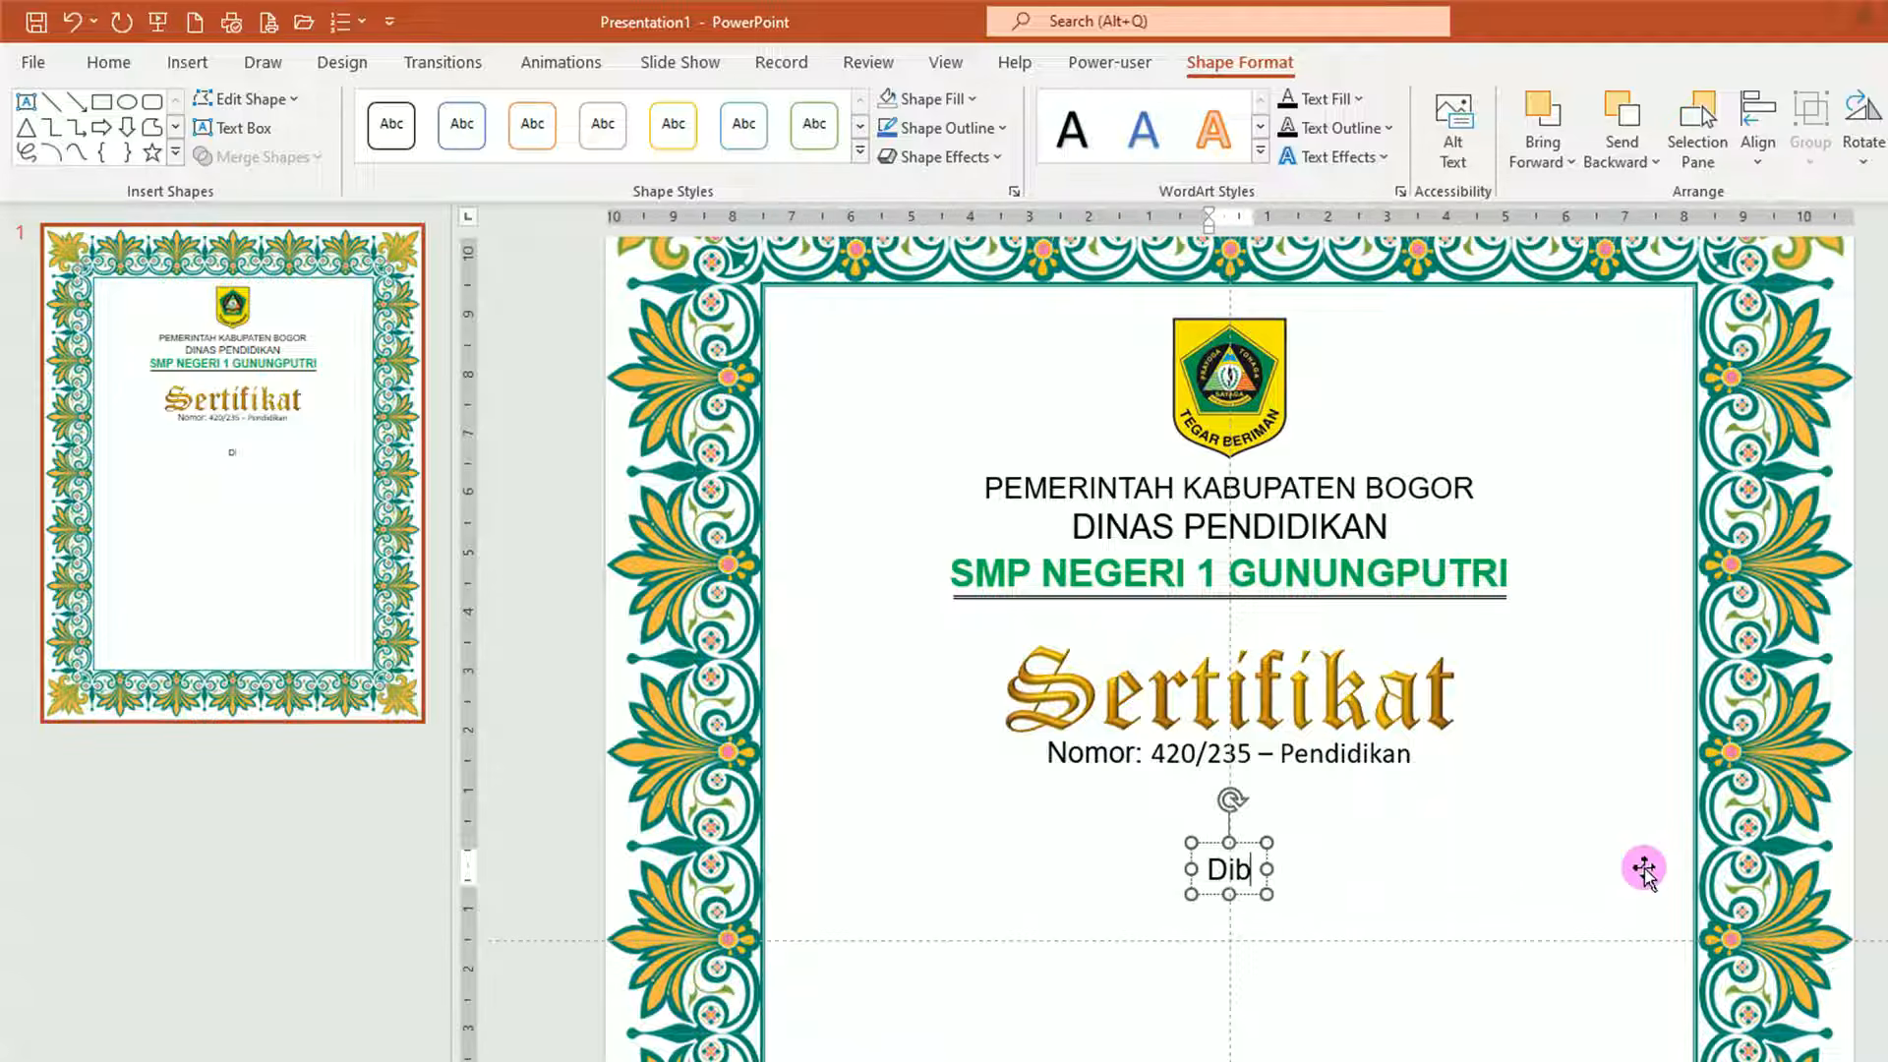
text(erikan kepada:)
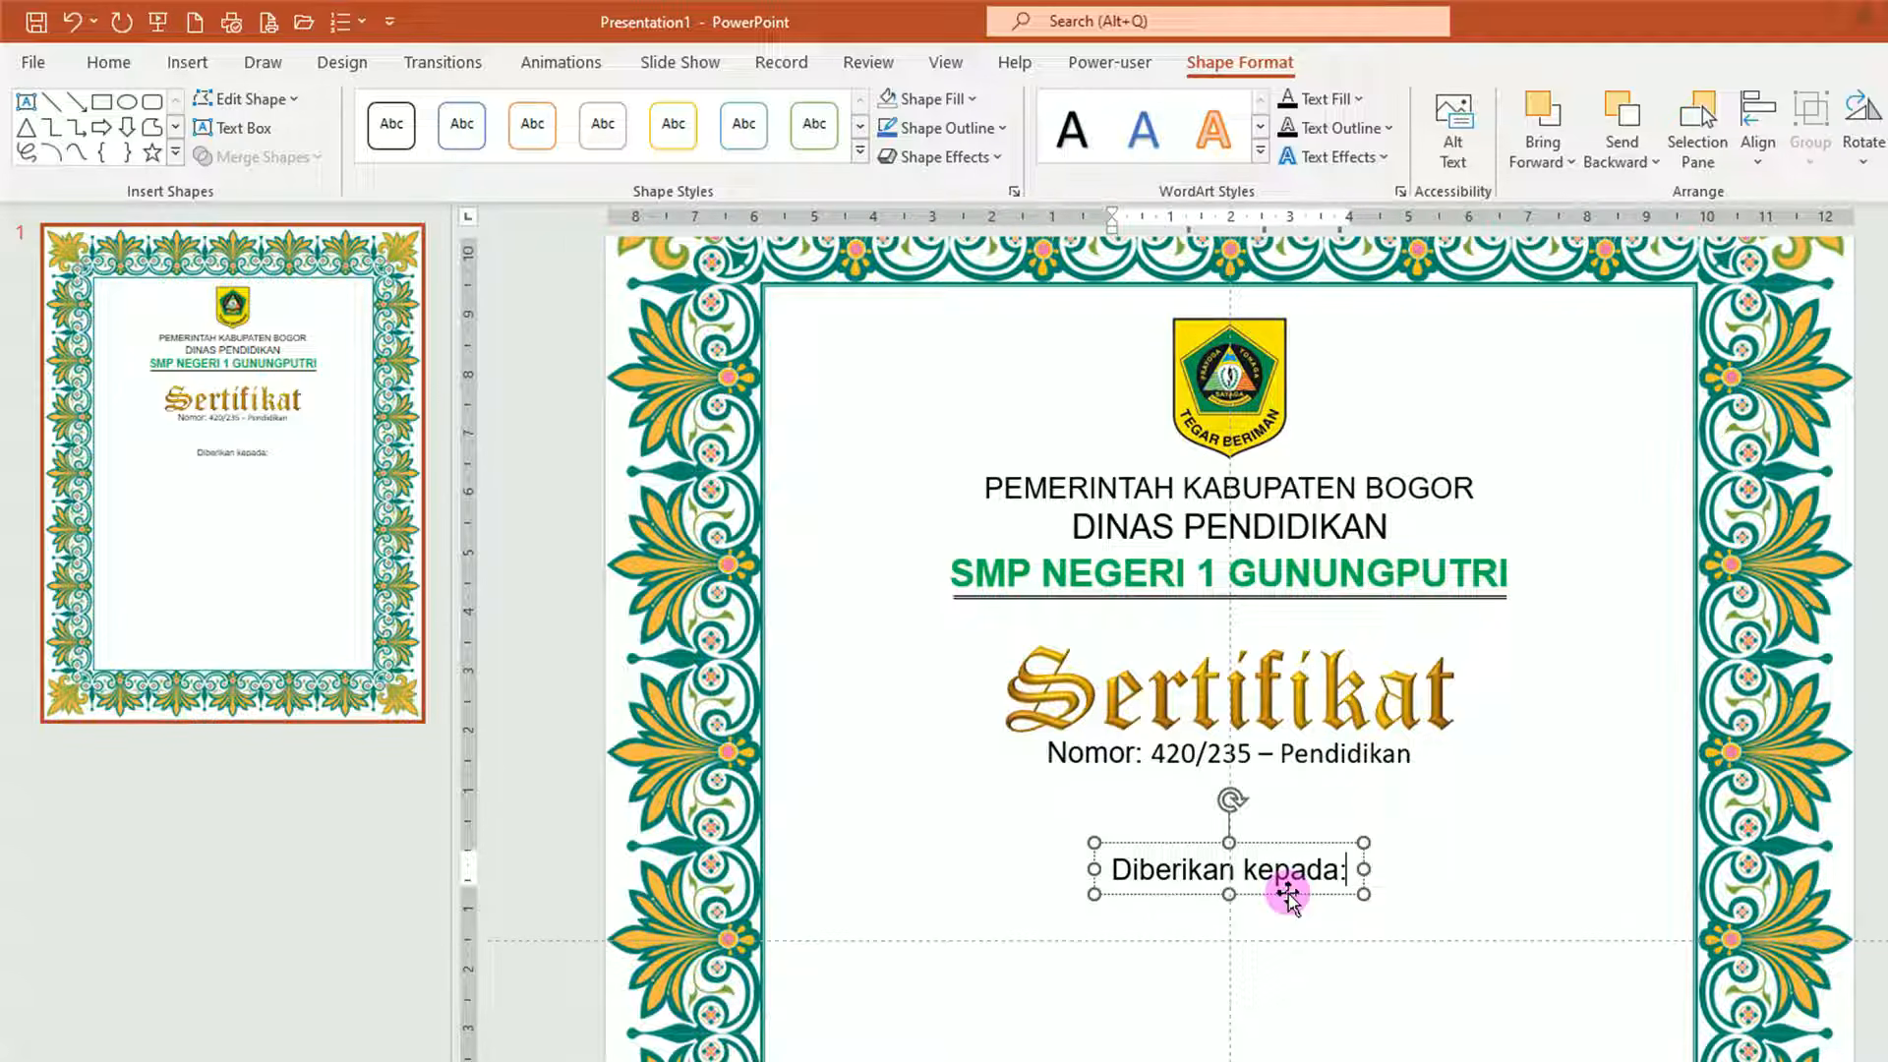
Copy the Diberikan kepada: box lower and replace it with the Seminar Sosialisai Kurikulum Merdeka participation paragraph.
click(1288, 893)
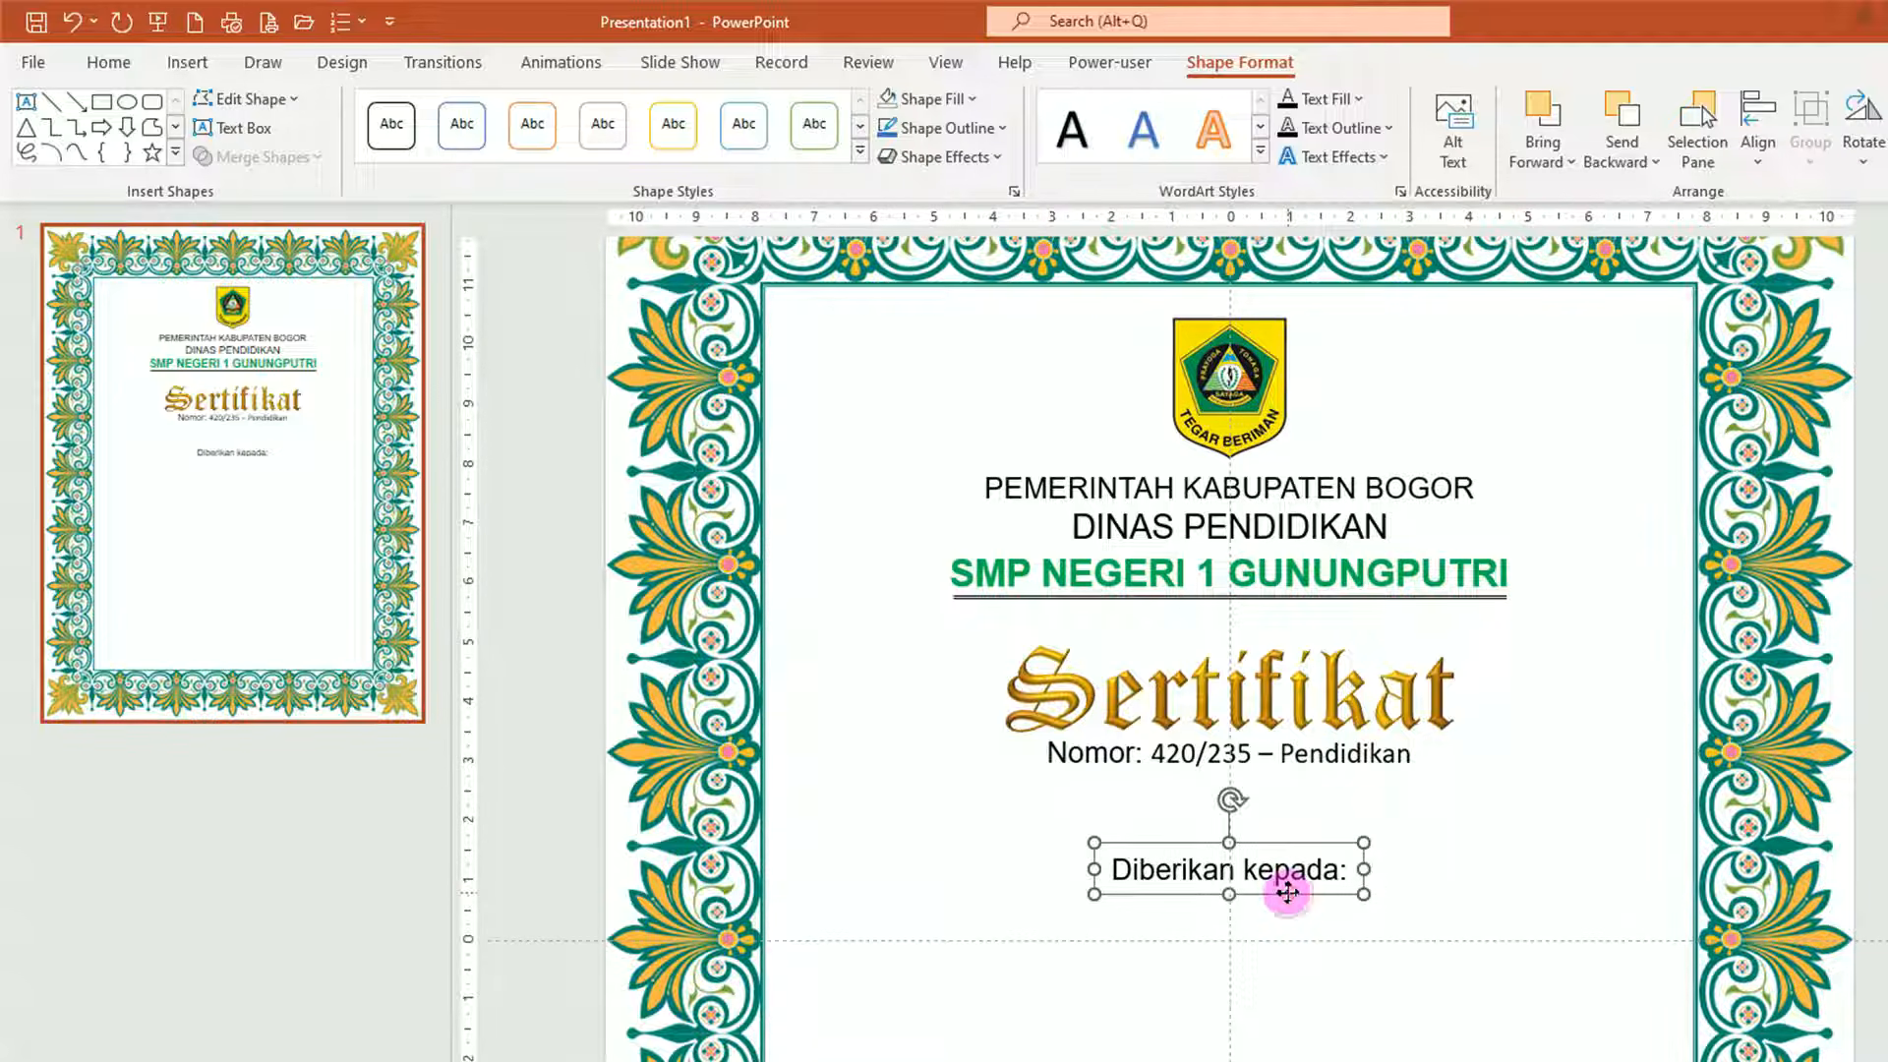
drag(1288, 894, 1288, 1038)
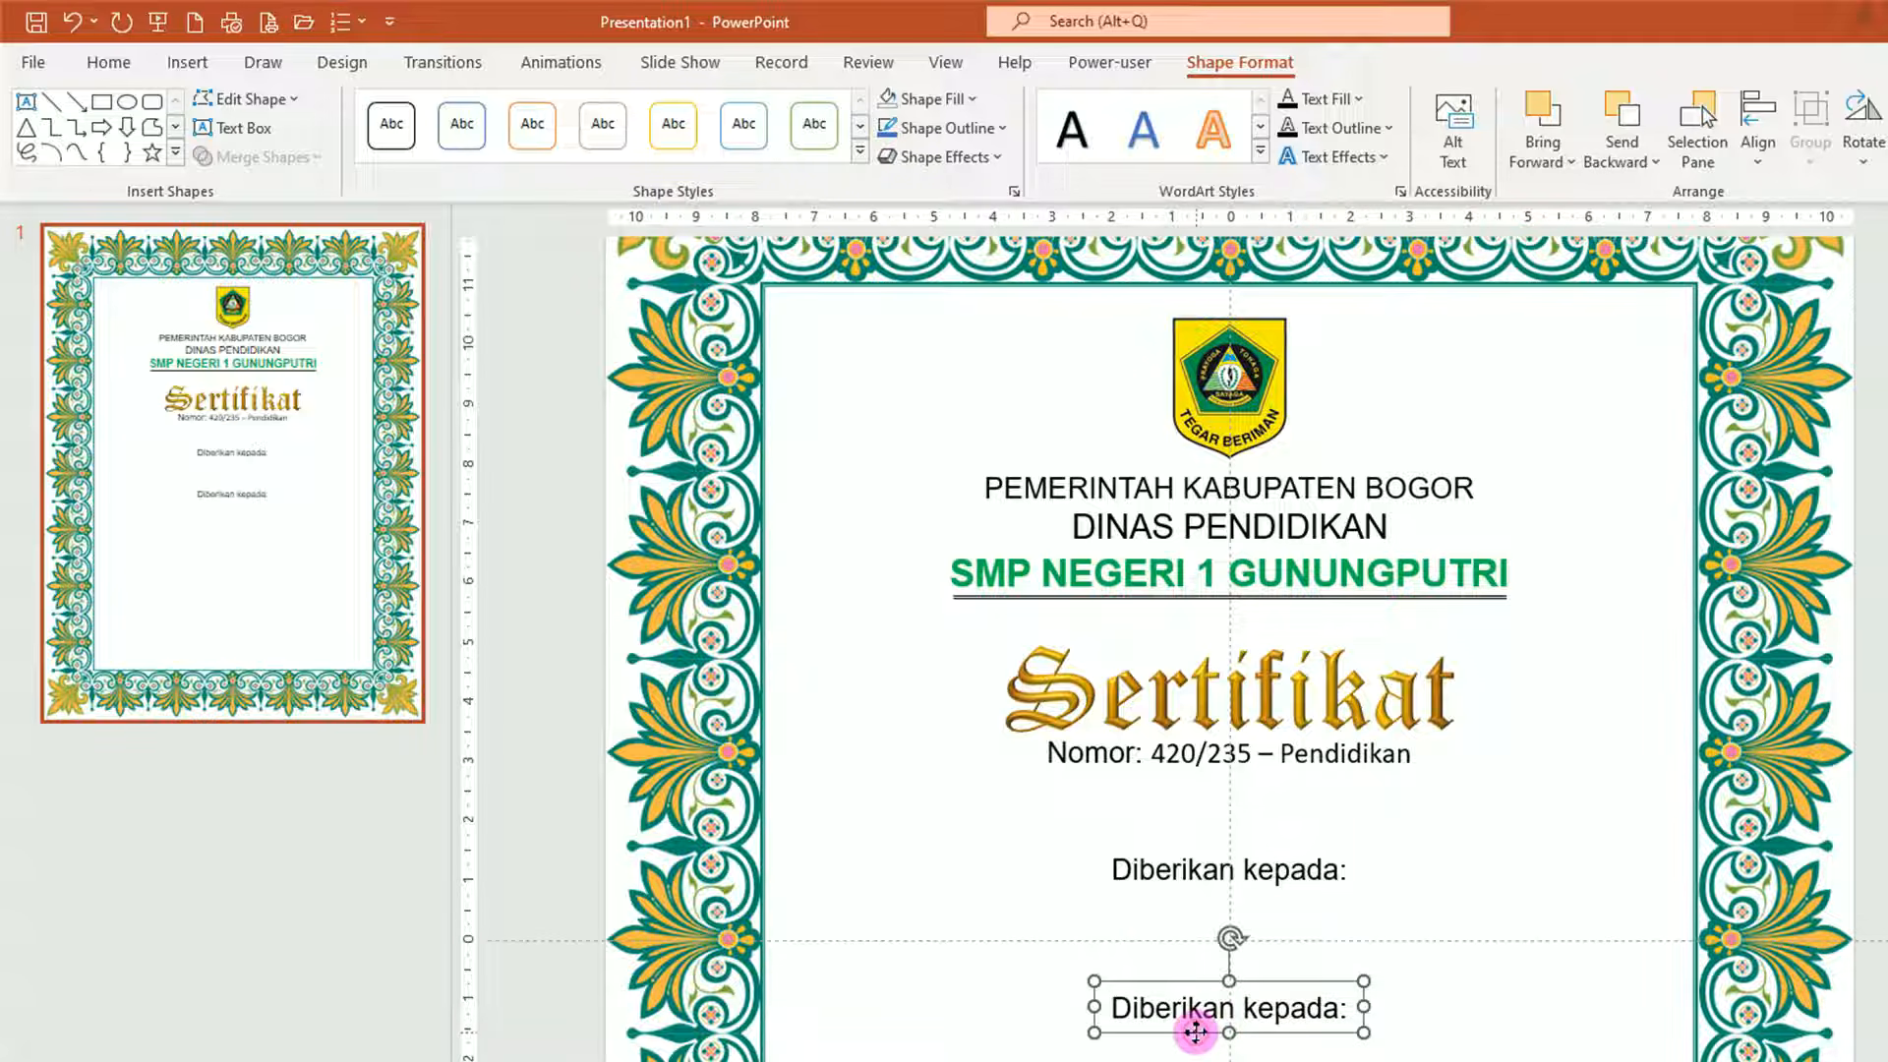
drag(1116, 1007, 1353, 1007)
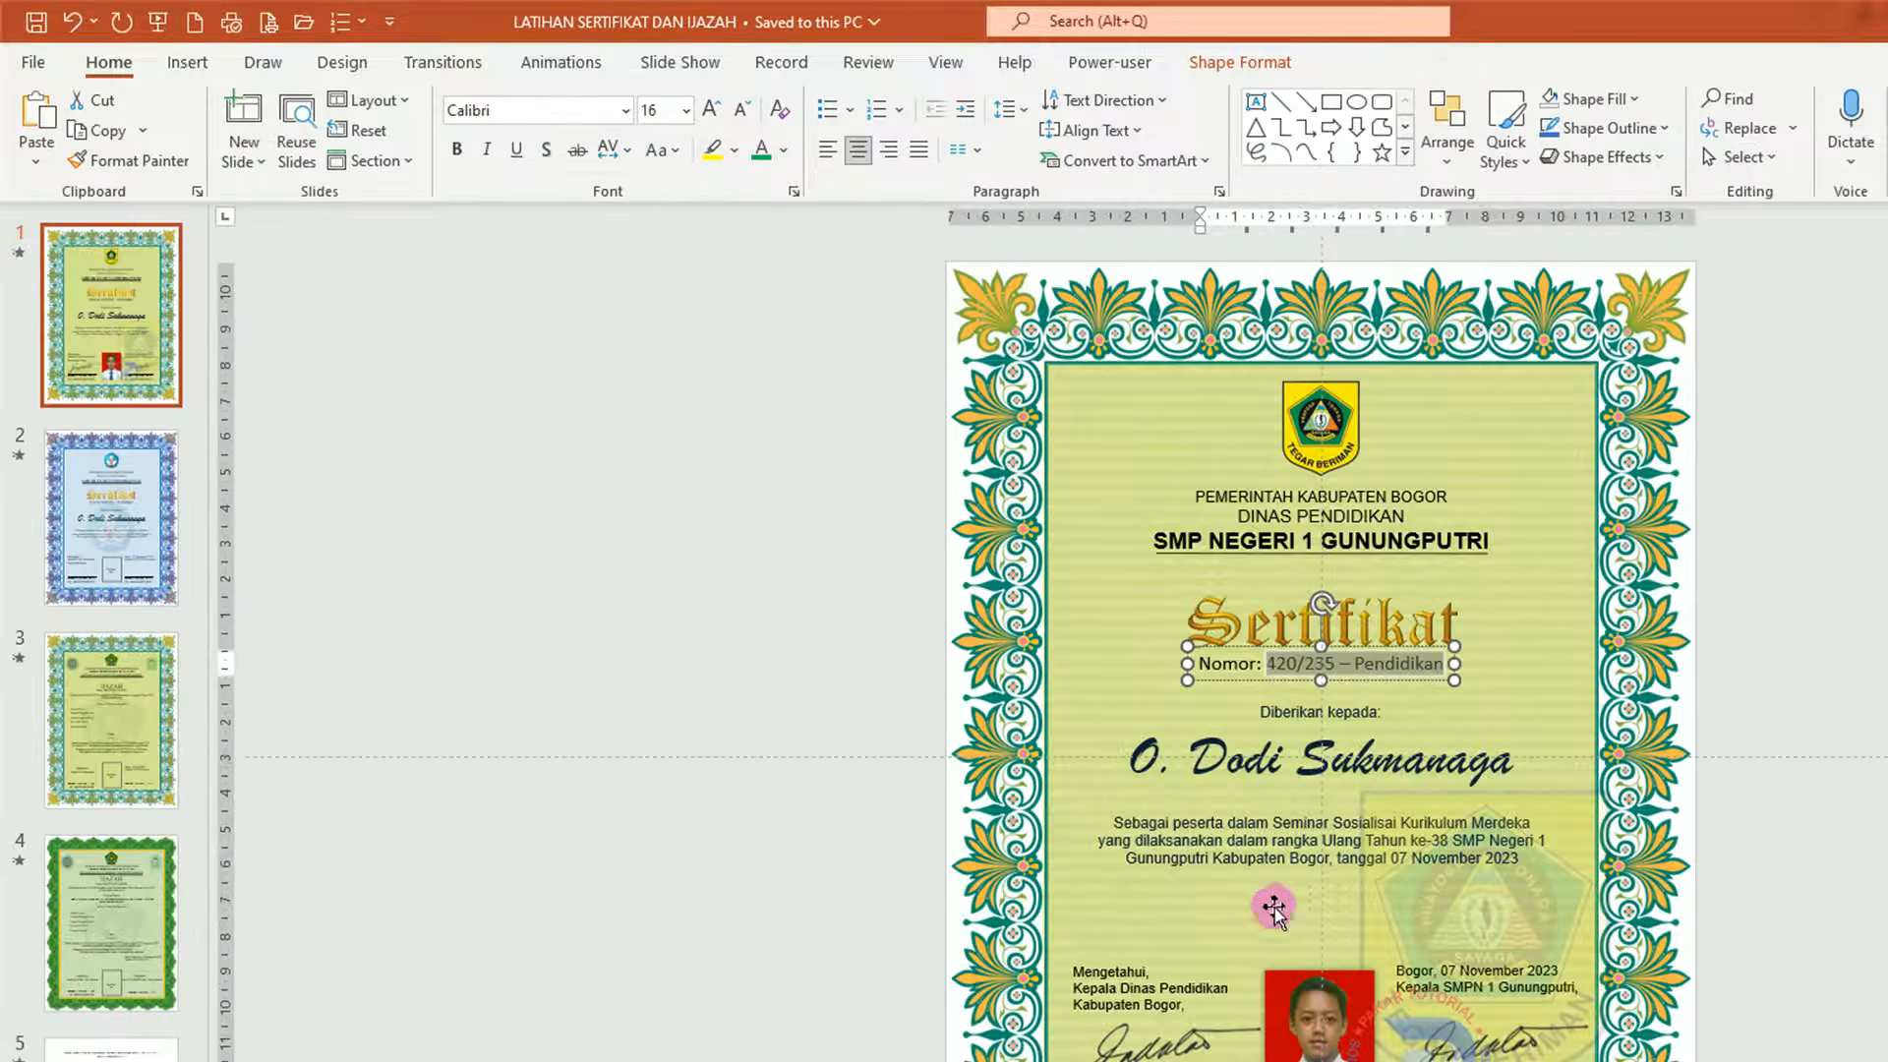
click(1244, 836)
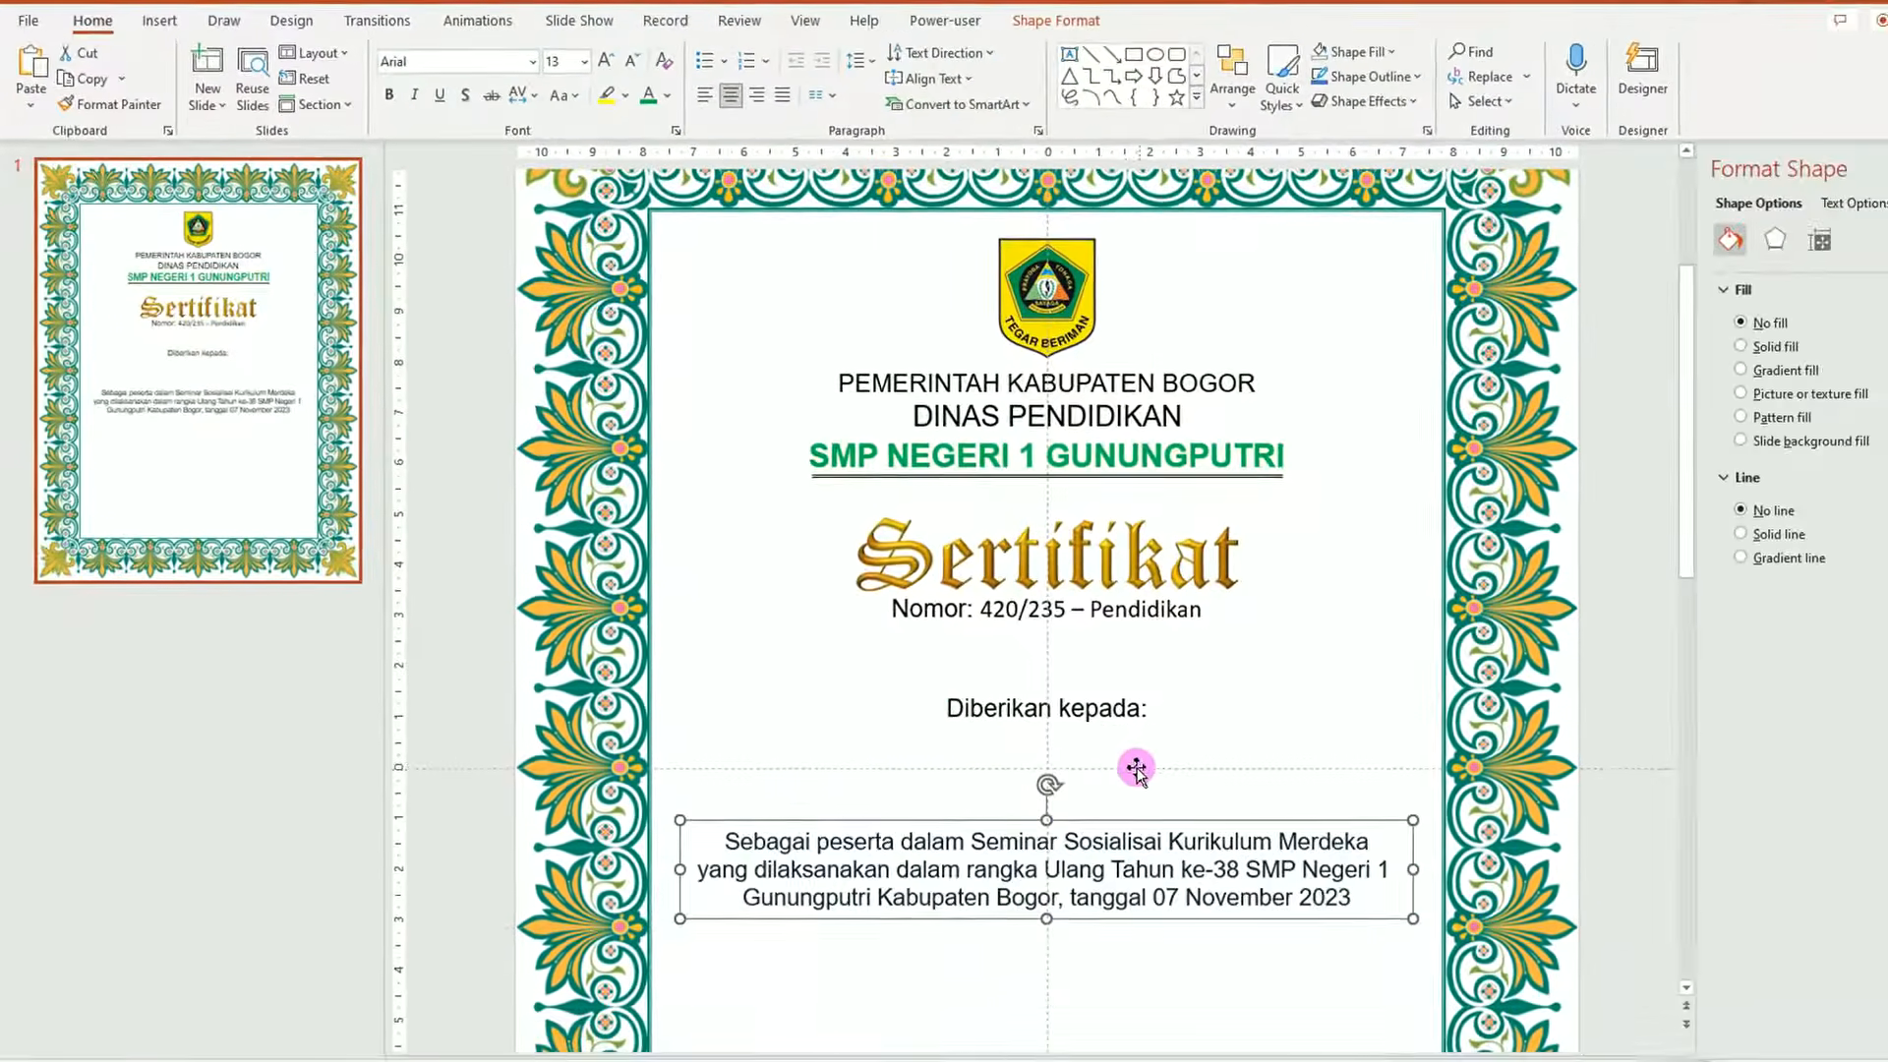
scroll(1181, 793, down, 5)
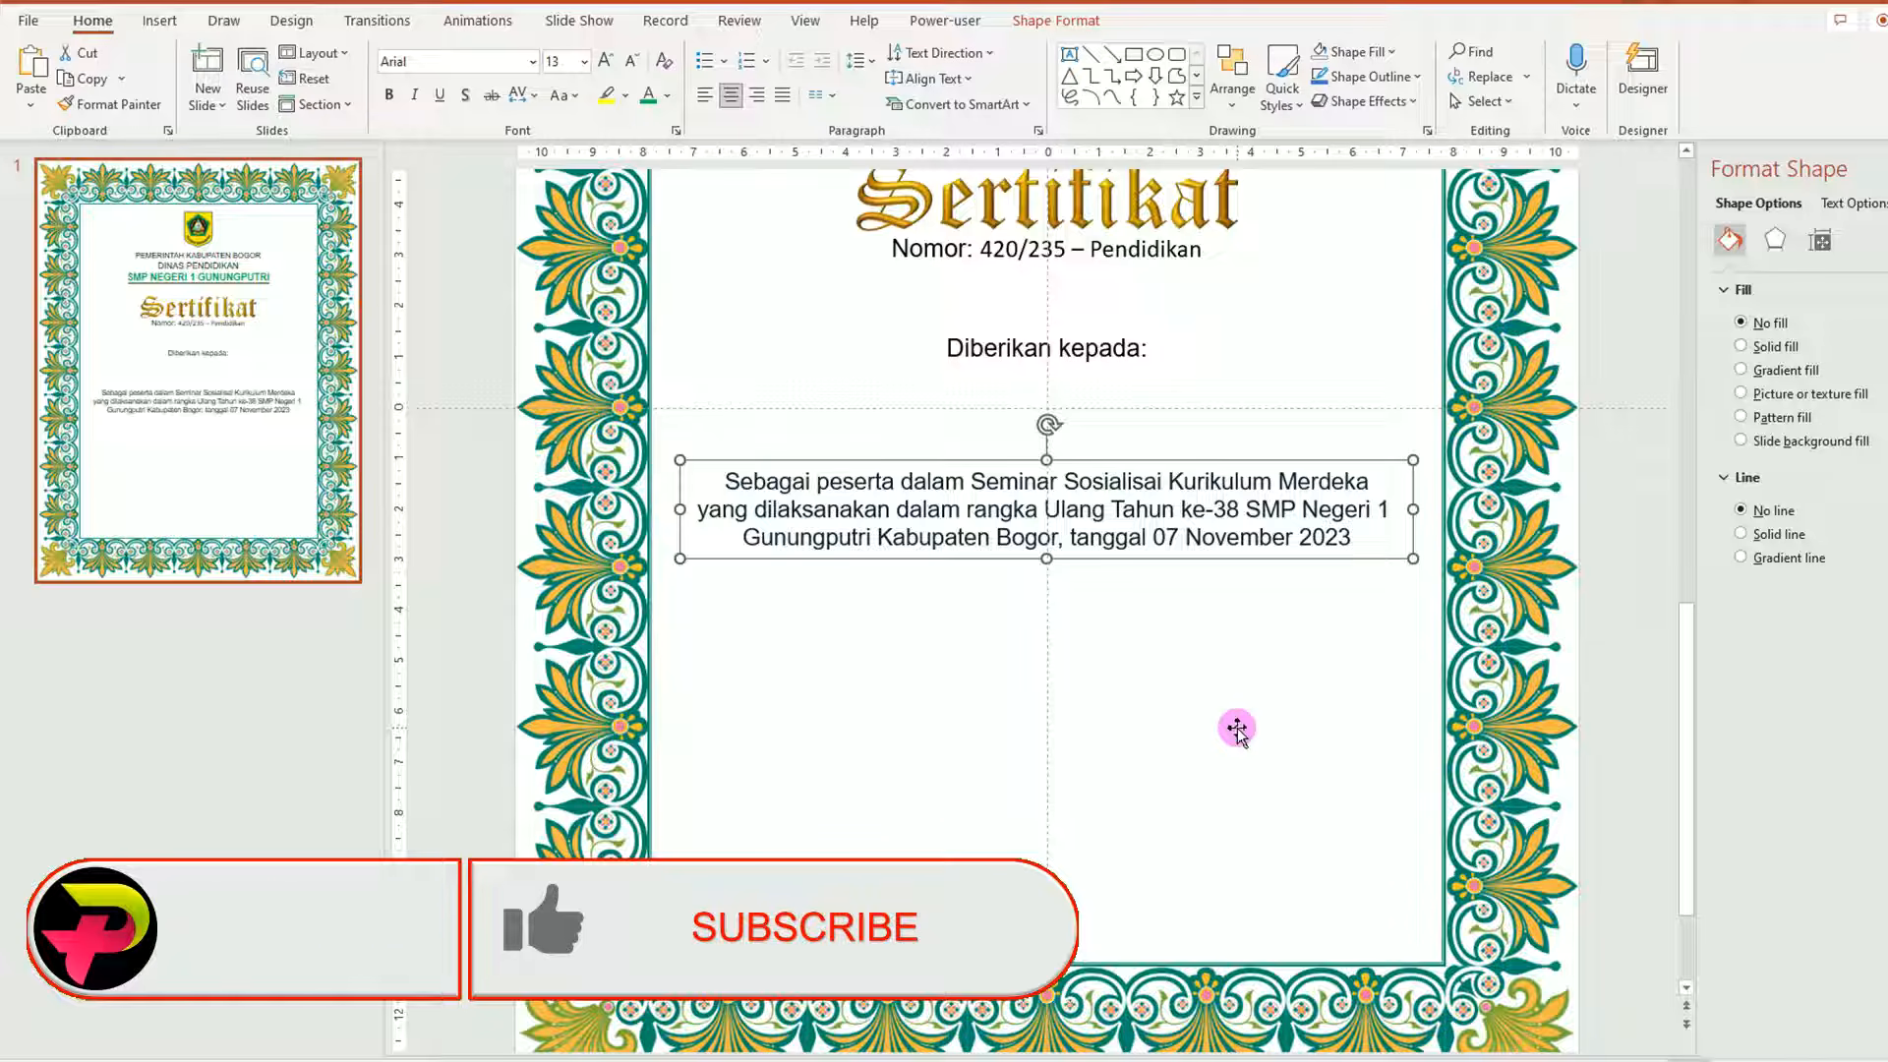
Copy the Diberikan kepada: box to the lower right as an 11 pt, left-aligned 'Bogor, 25 November 2022'.
click(1054, 350)
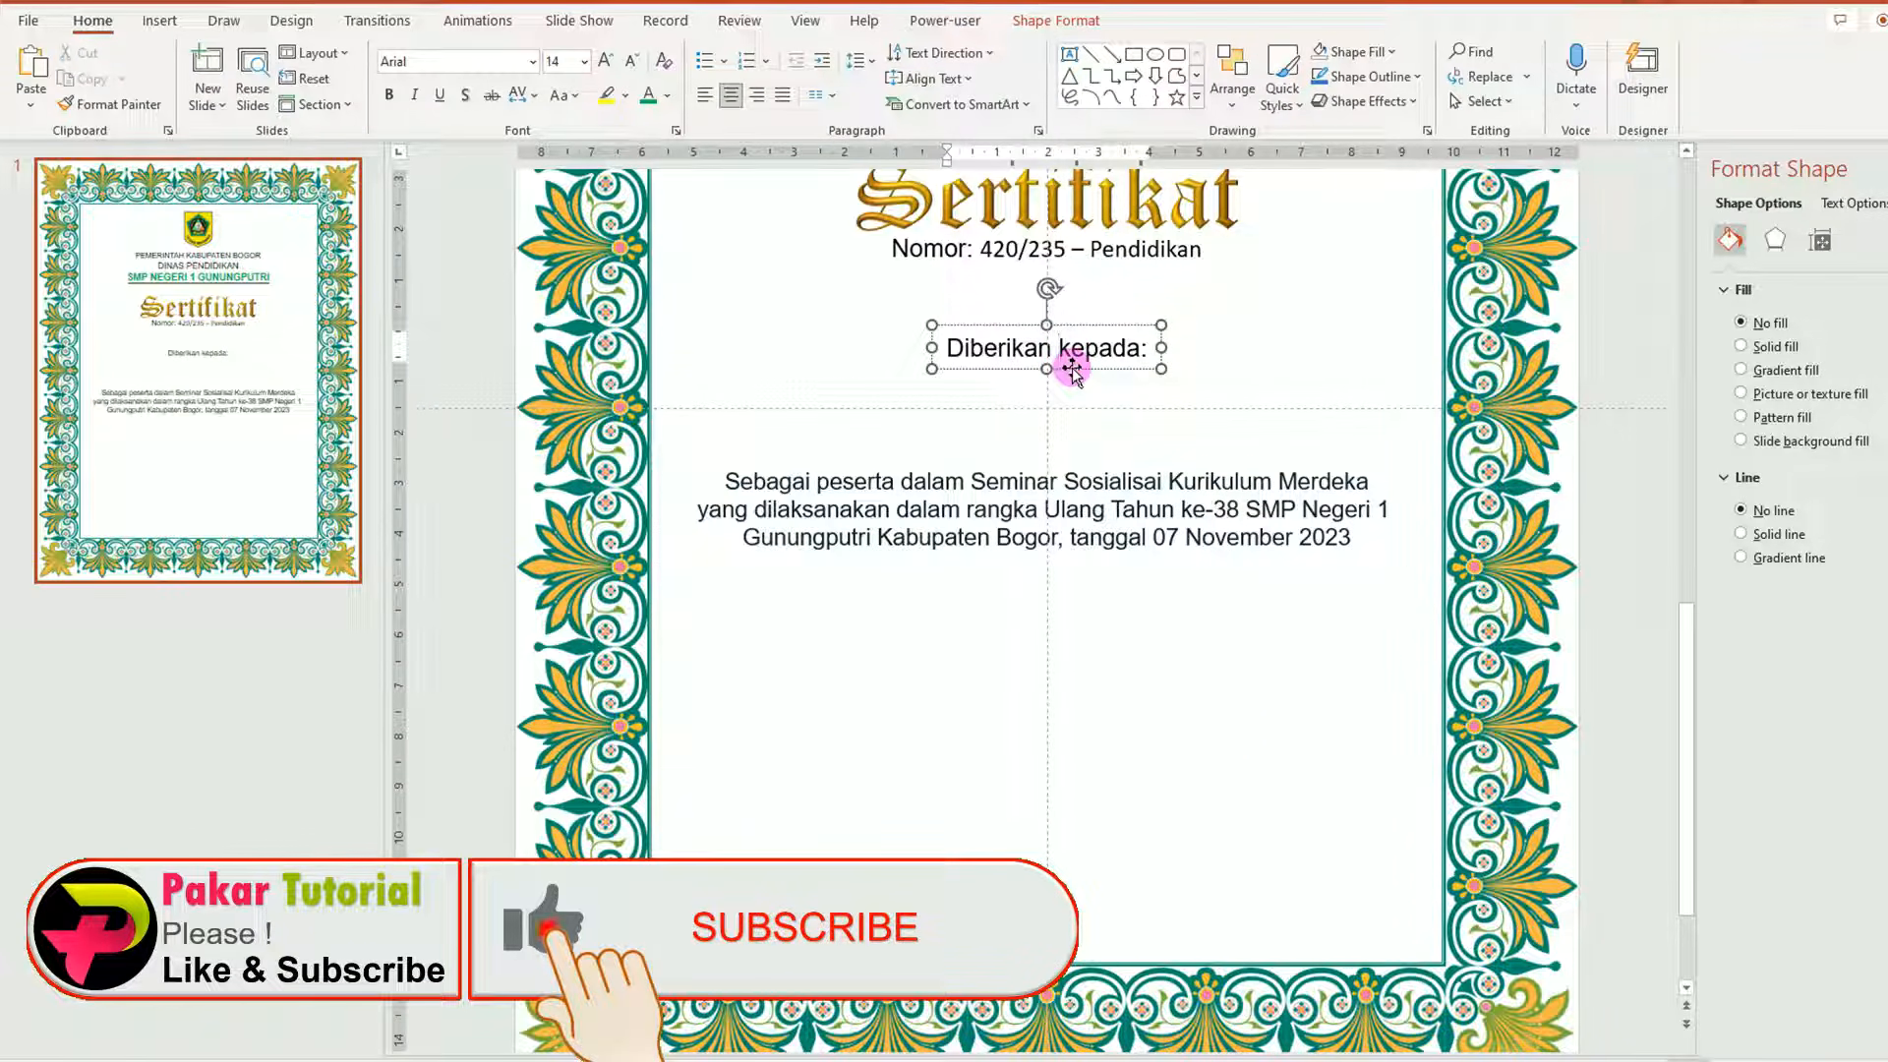
click(1072, 370)
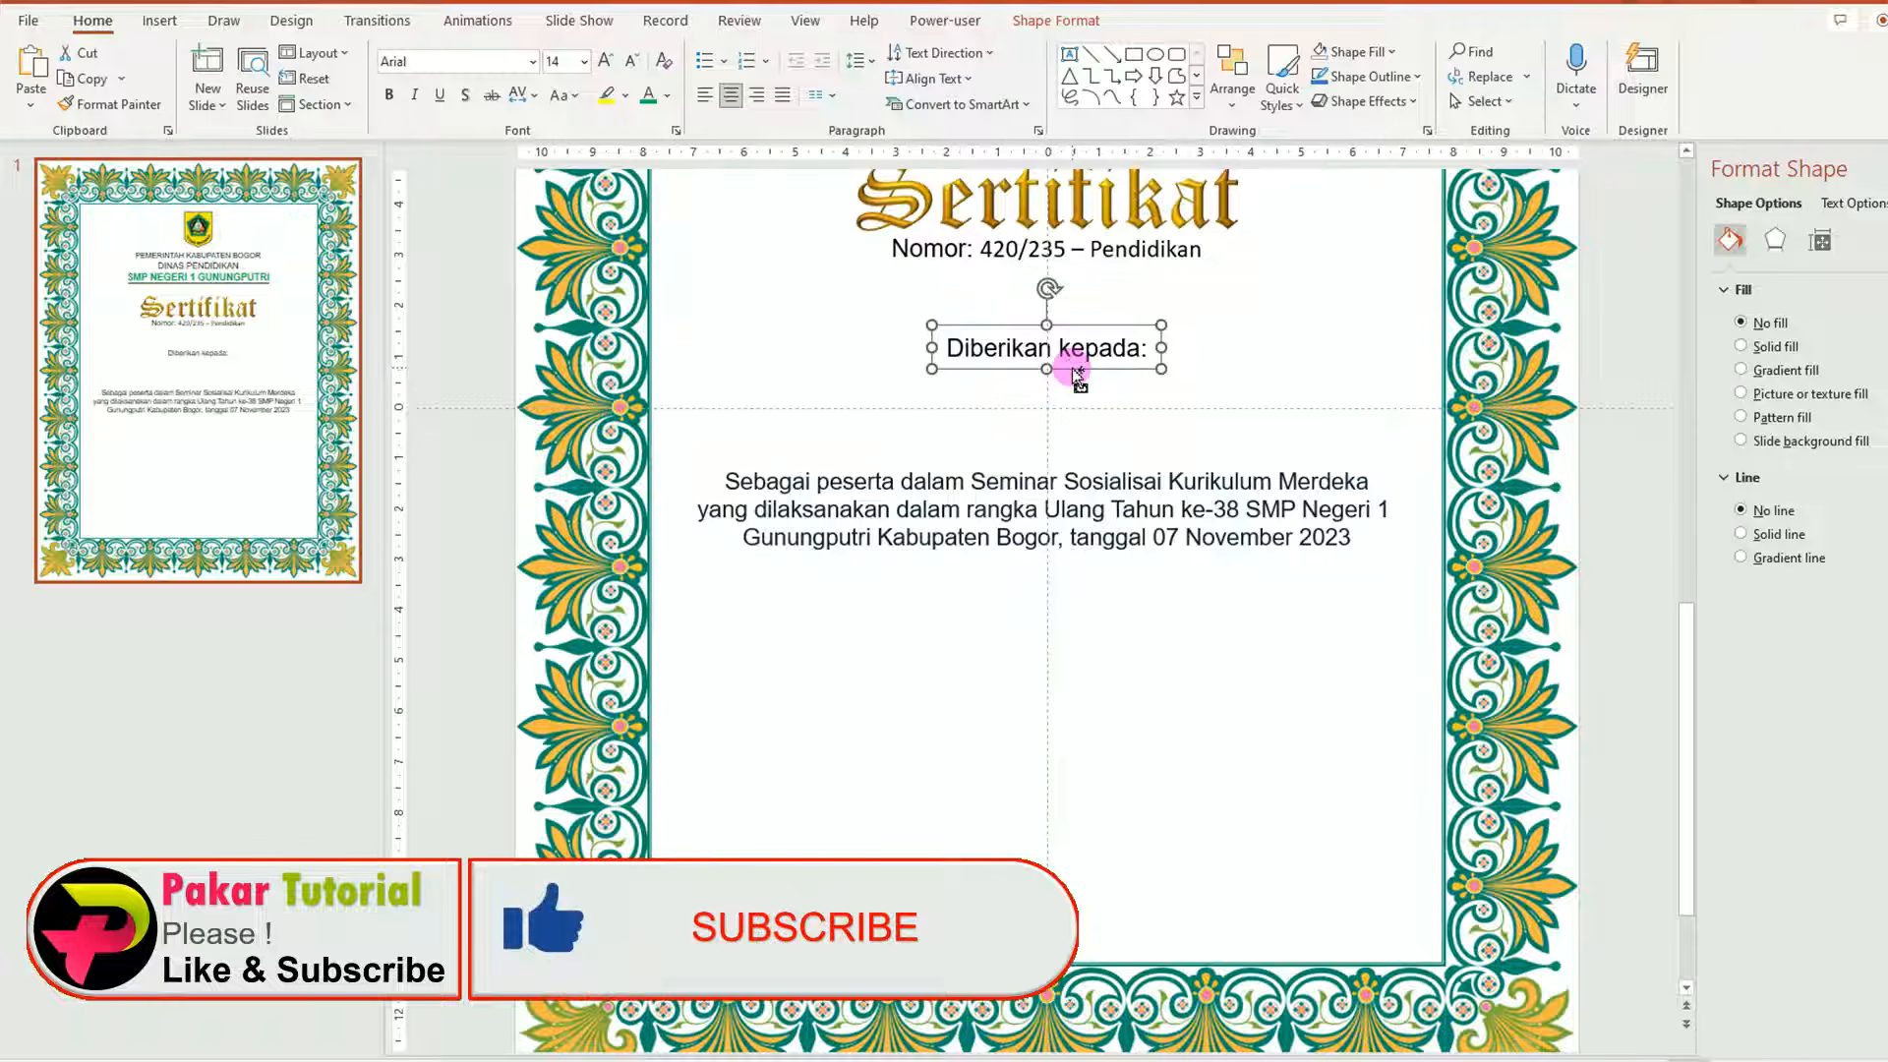
drag(1079, 374, 1229, 721)
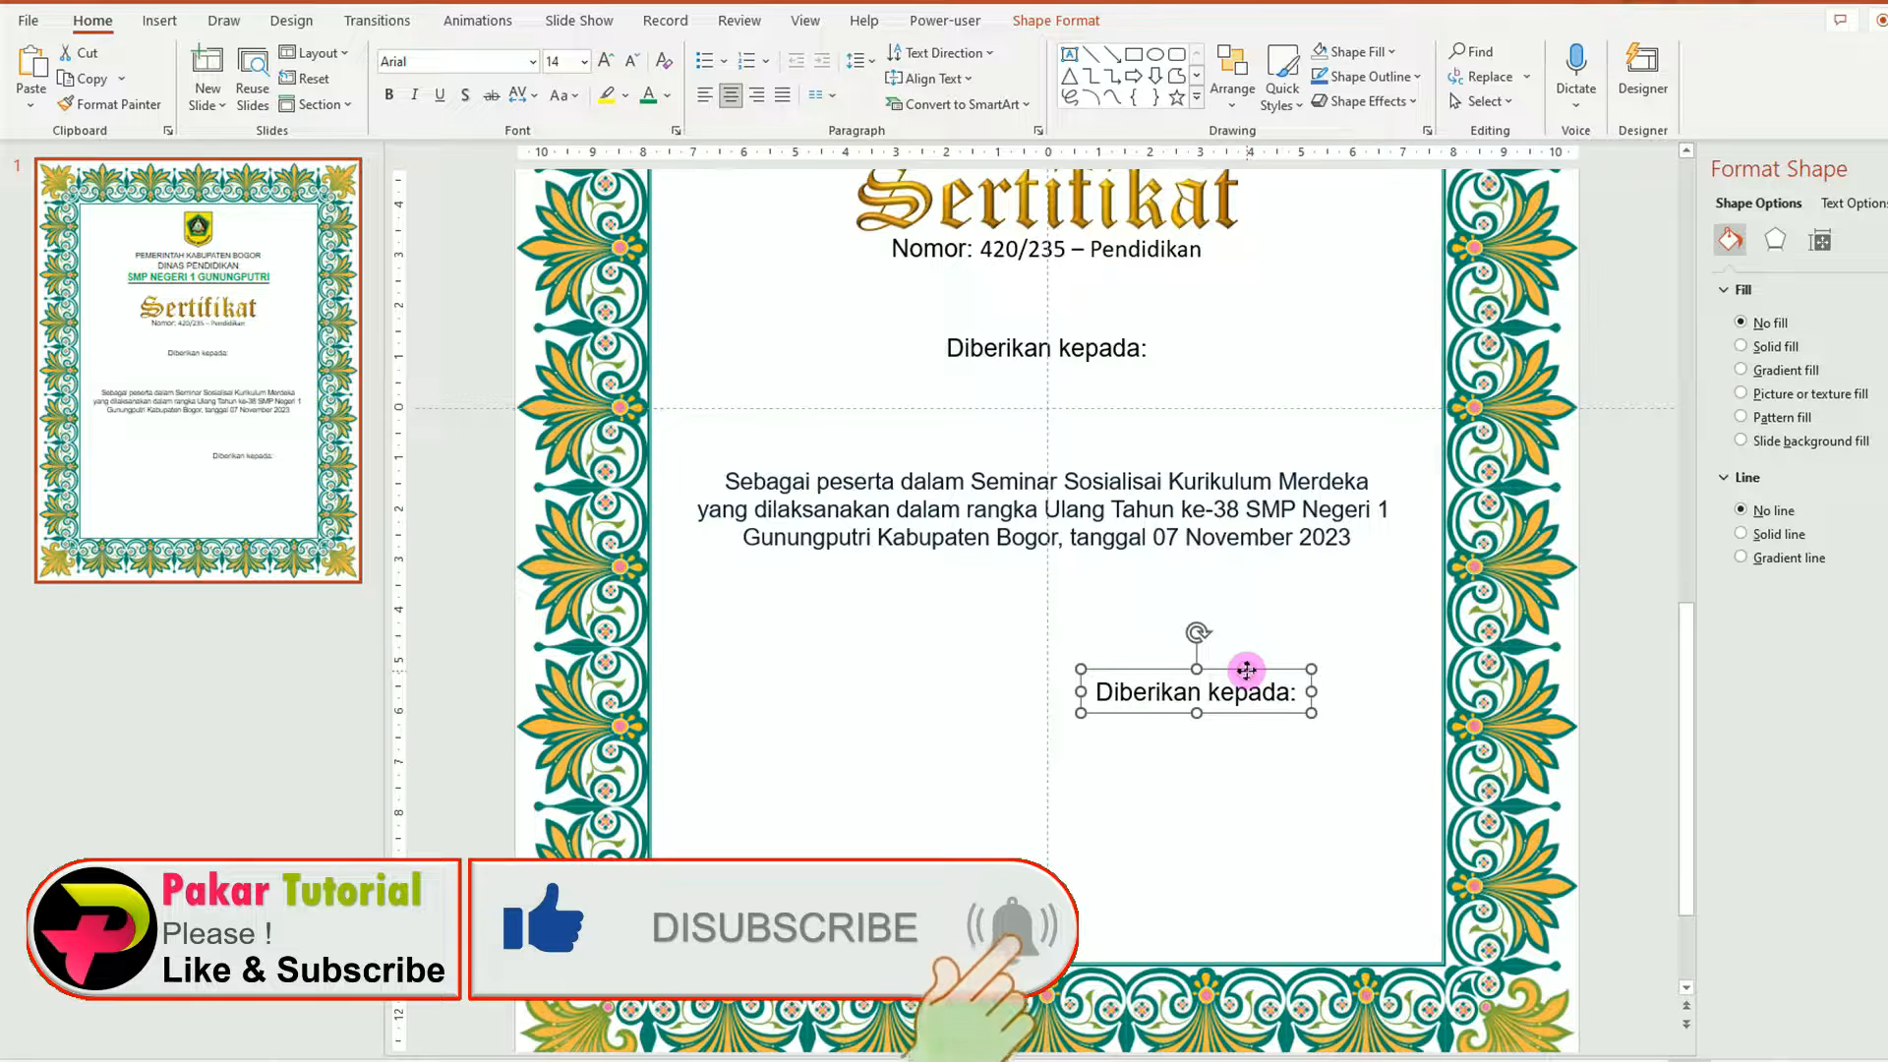
click(585, 62)
click(563, 186)
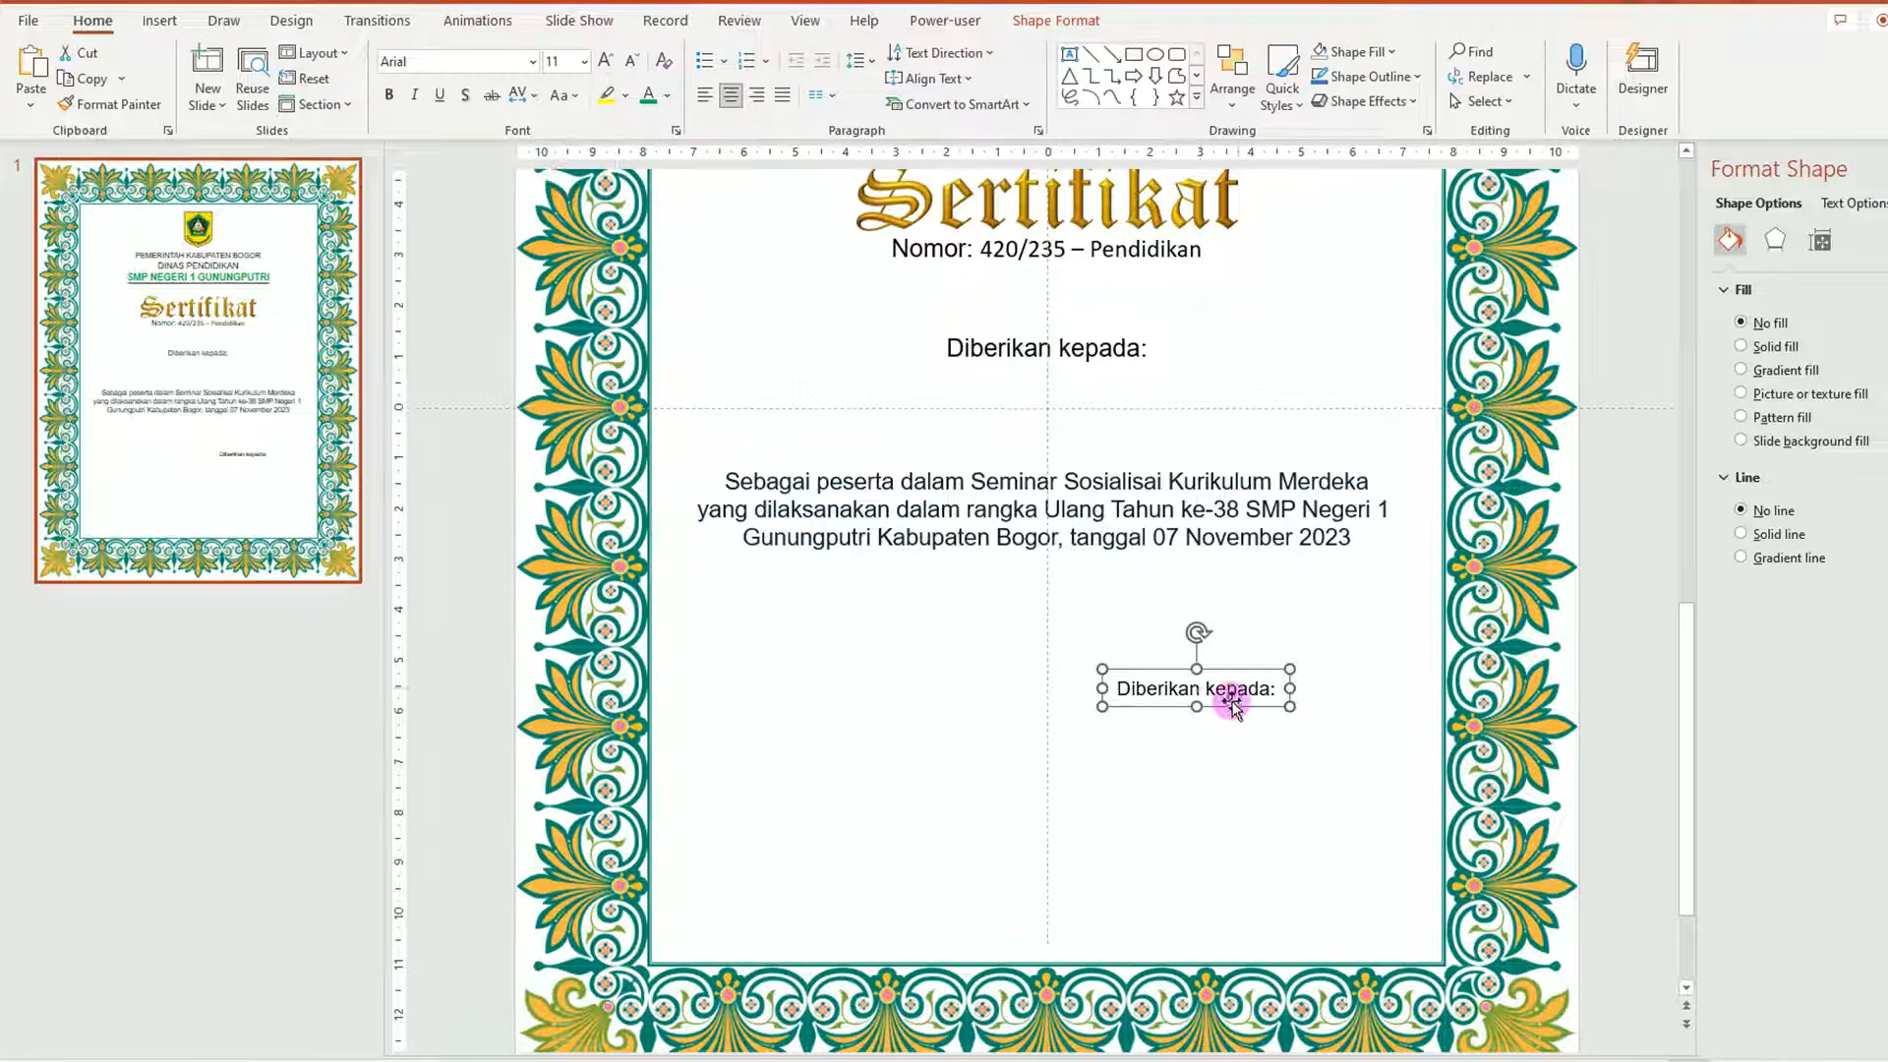
drag(1139, 693, 1353, 691)
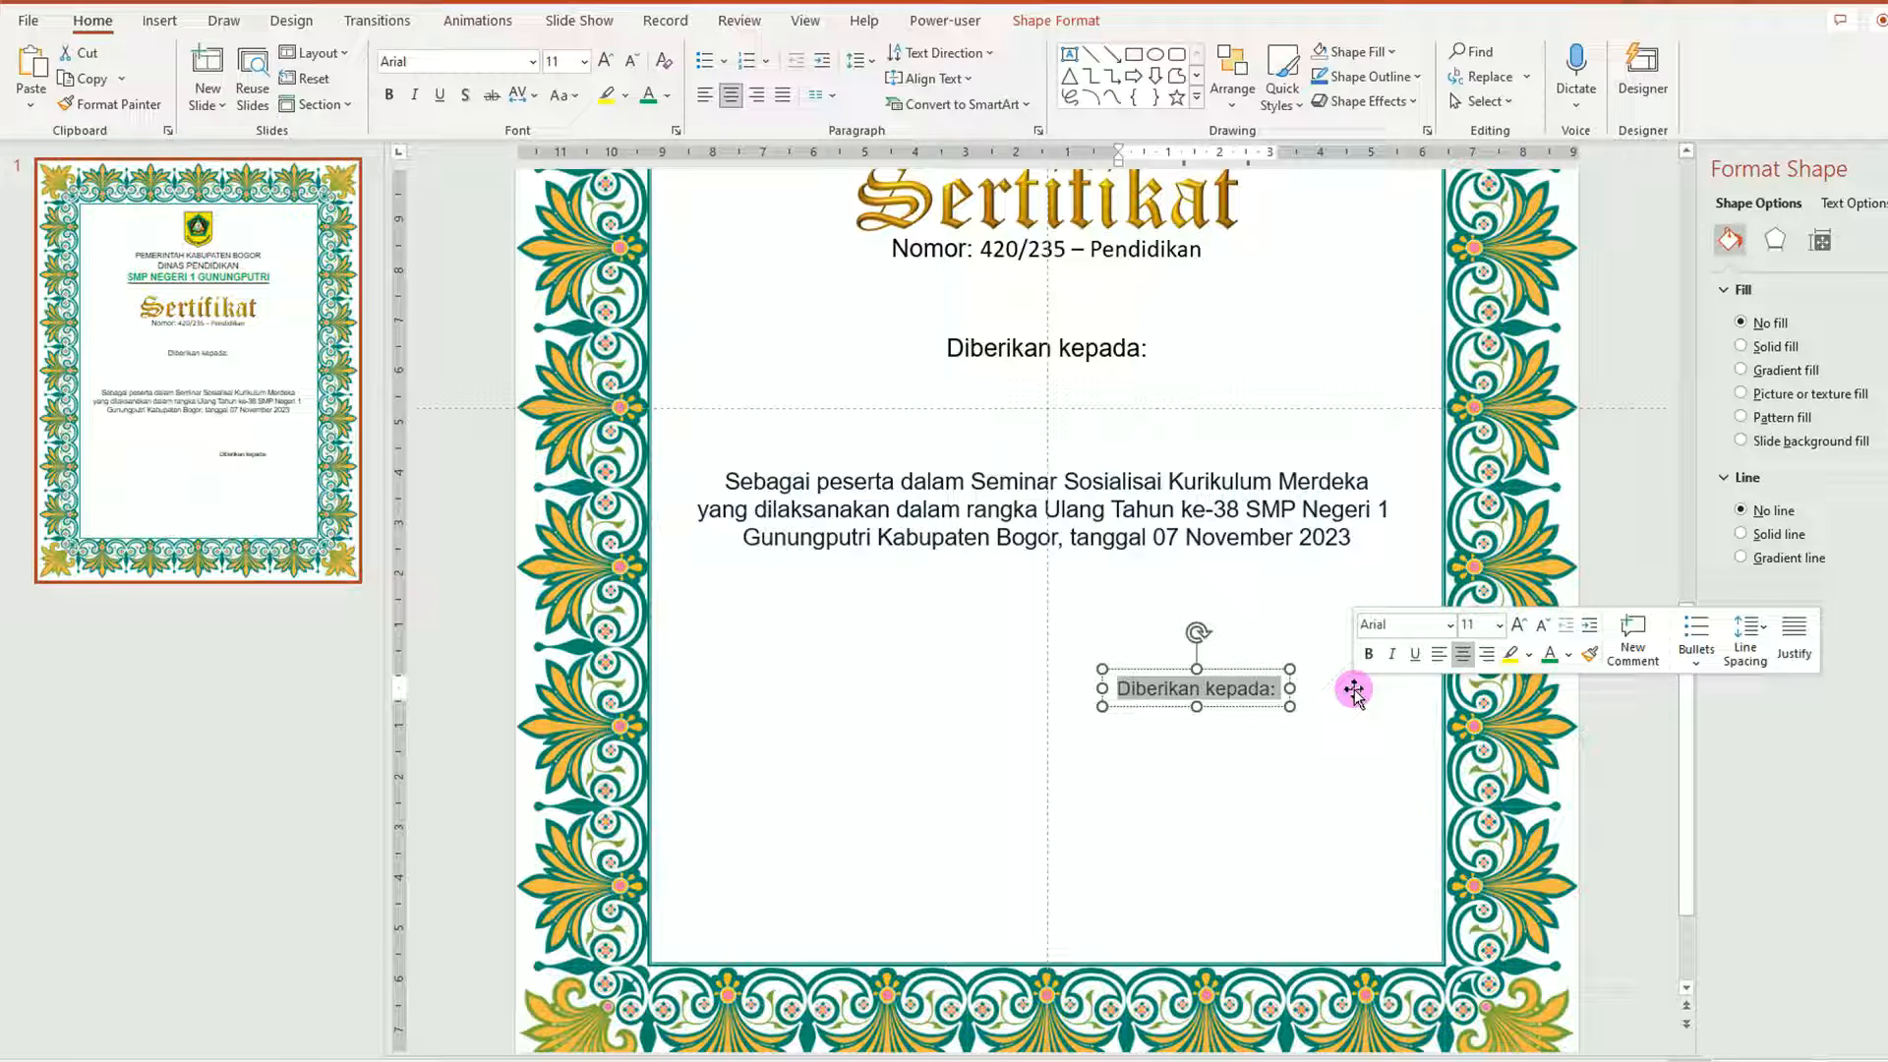
text(Bogor, 25 November 2022)
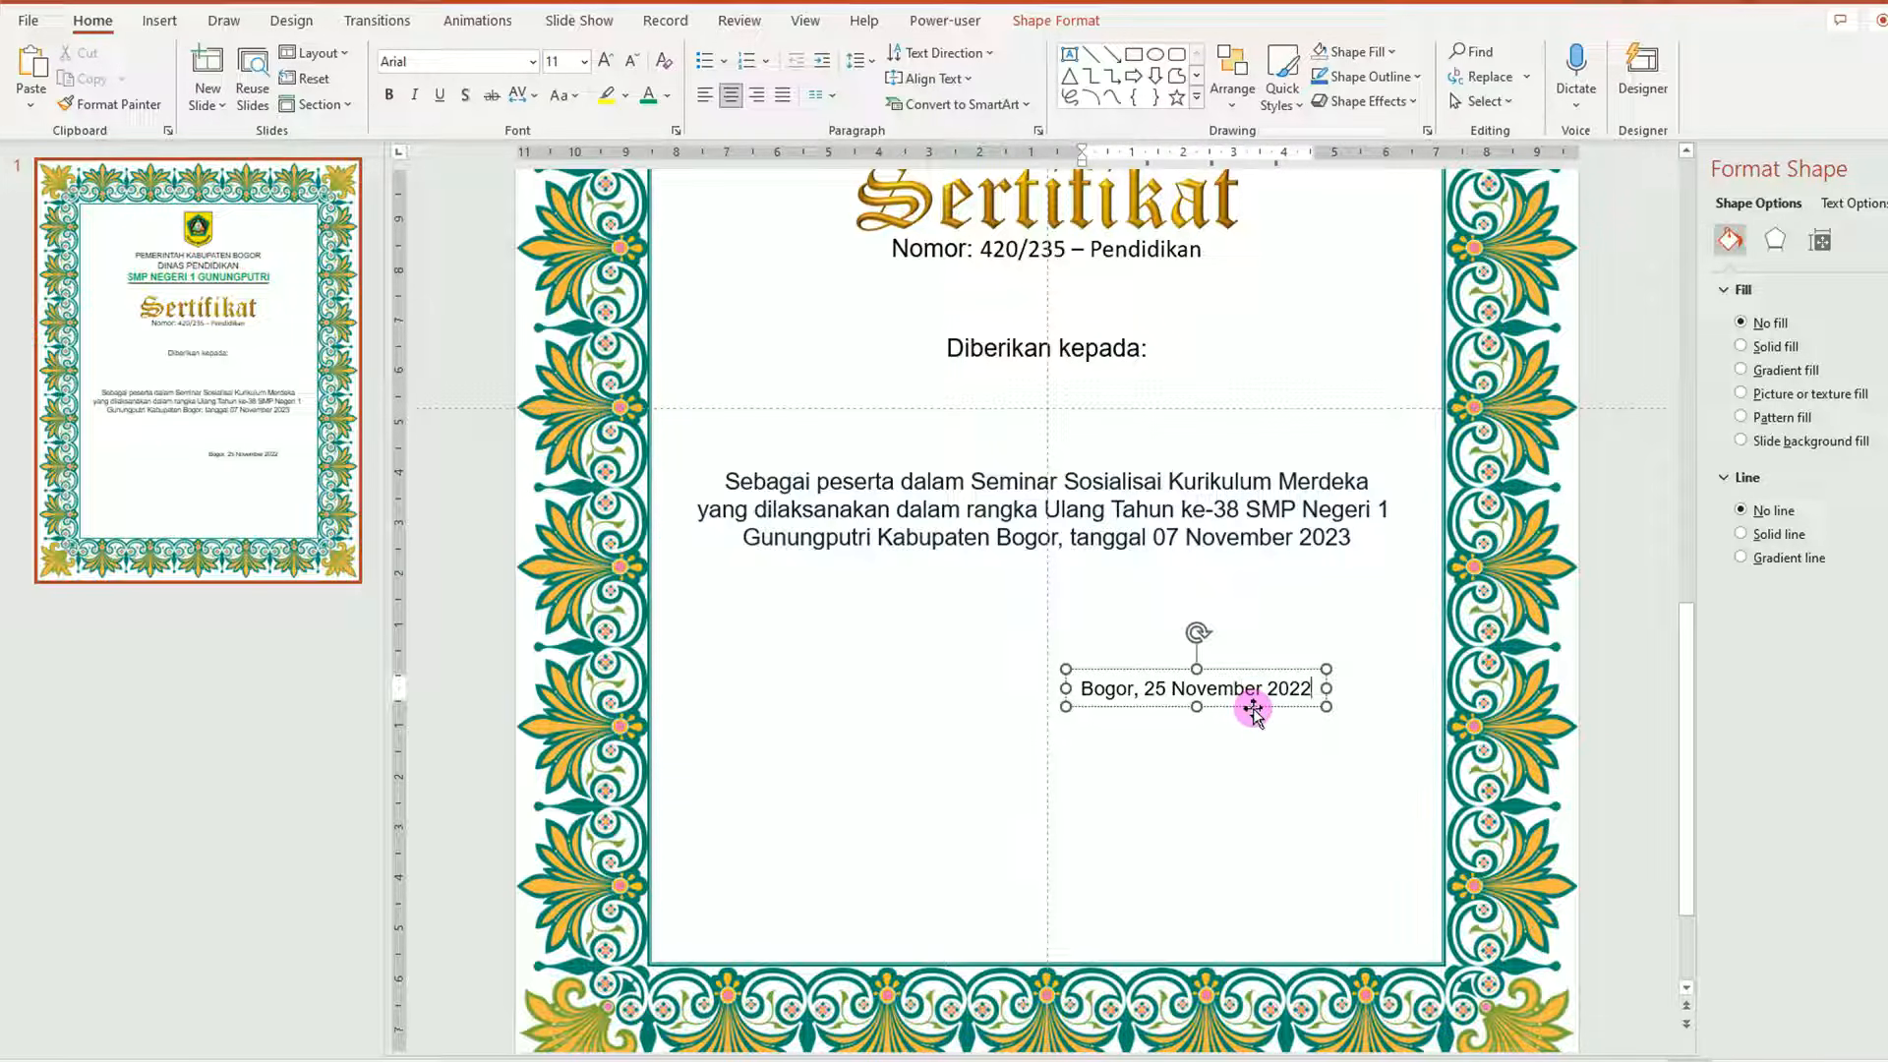
click(704, 97)
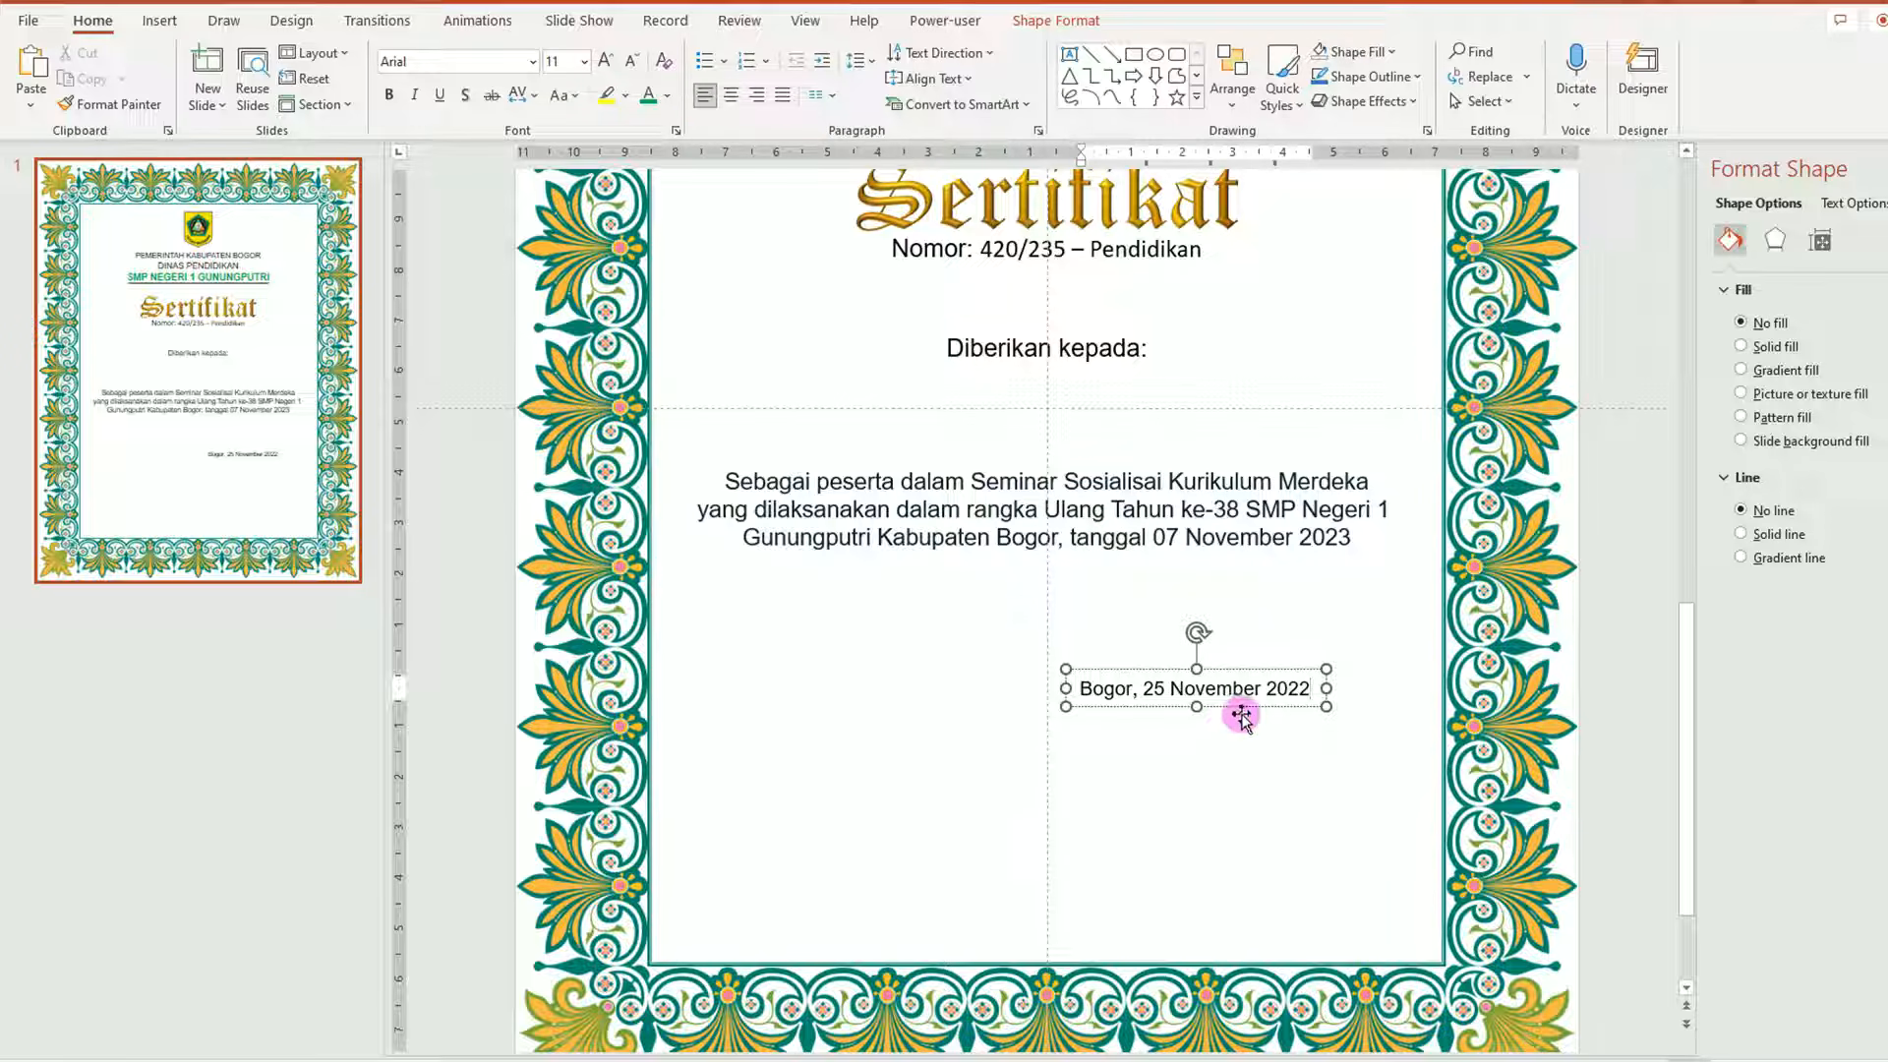
Duplicate the date box into 'Ketua Penyelenggara,', 'NAMA LENGKAP, M.Pd.' and an NIP number line.
drag(1242, 707, 1300, 899)
click(1320, 732)
text(Ketua Penyelenggara,)
drag(1145, 880, 1376, 881)
text(NAMA LENGKAP, M.Pd.)
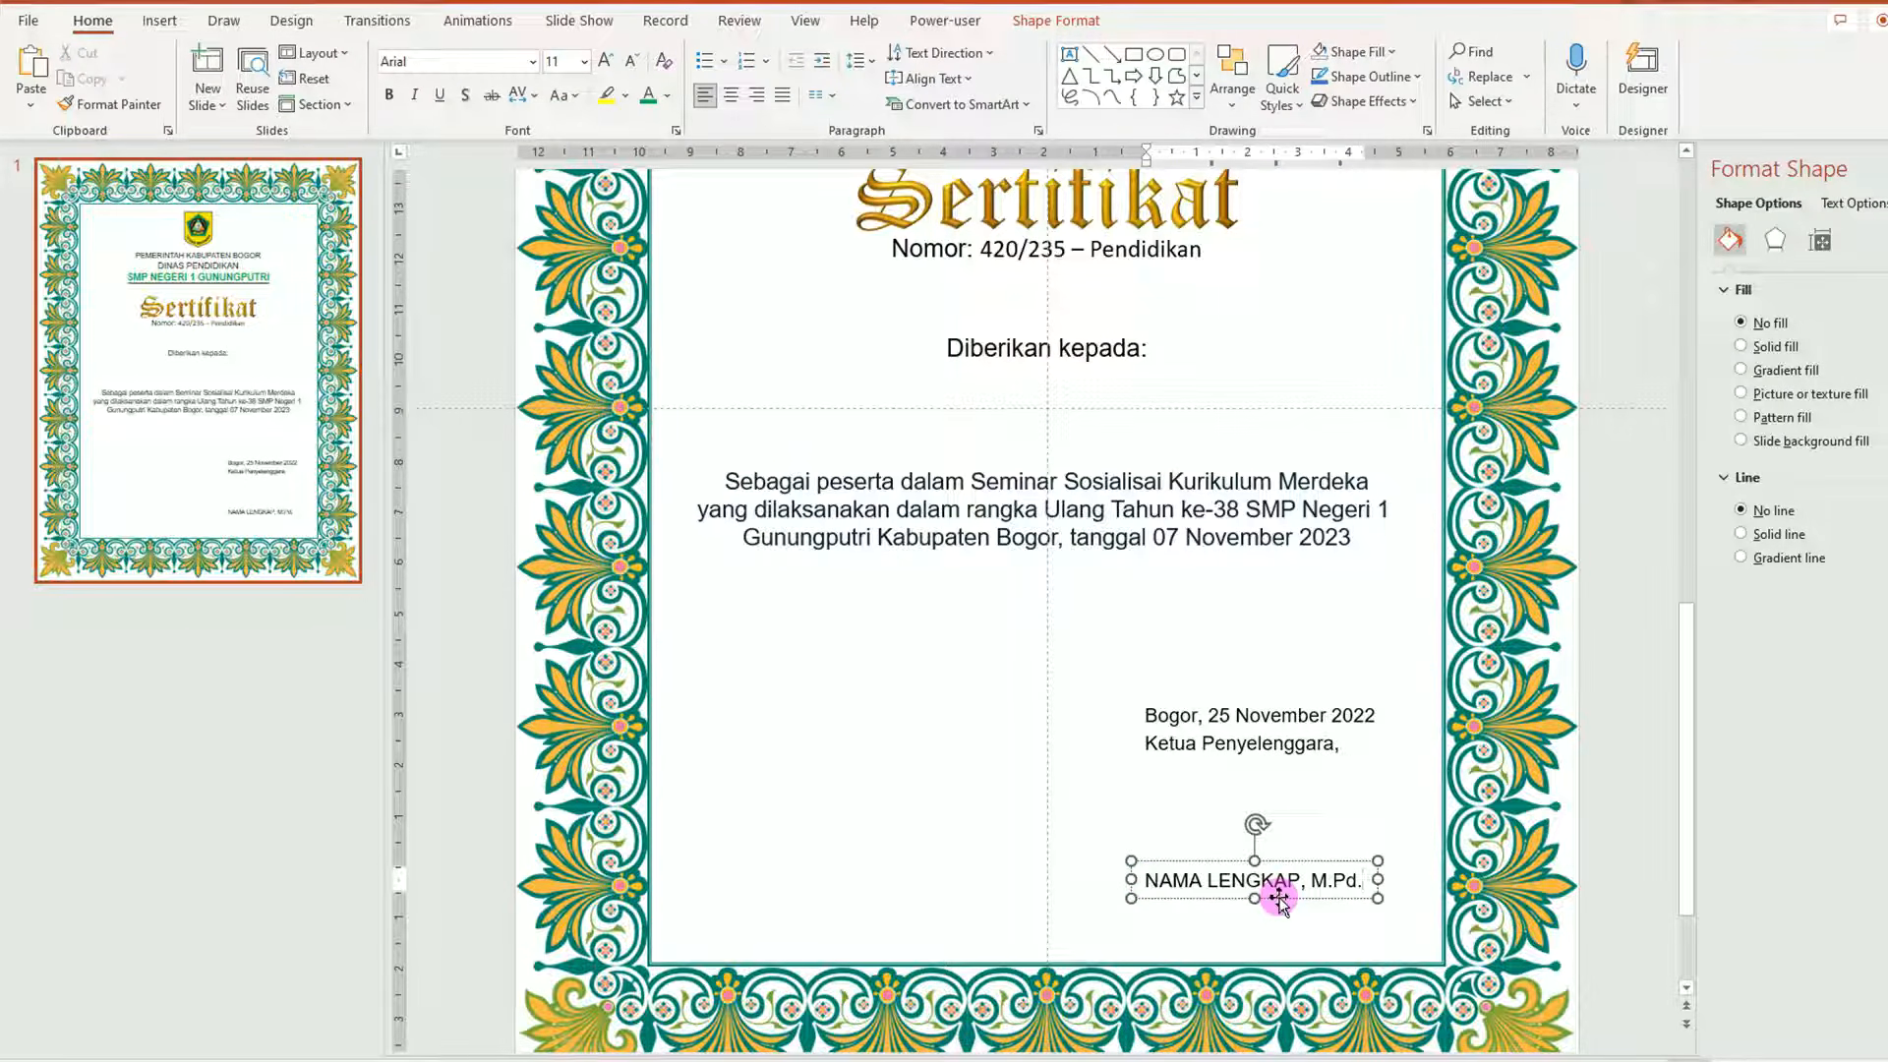
drag(1278, 897, 1278, 924)
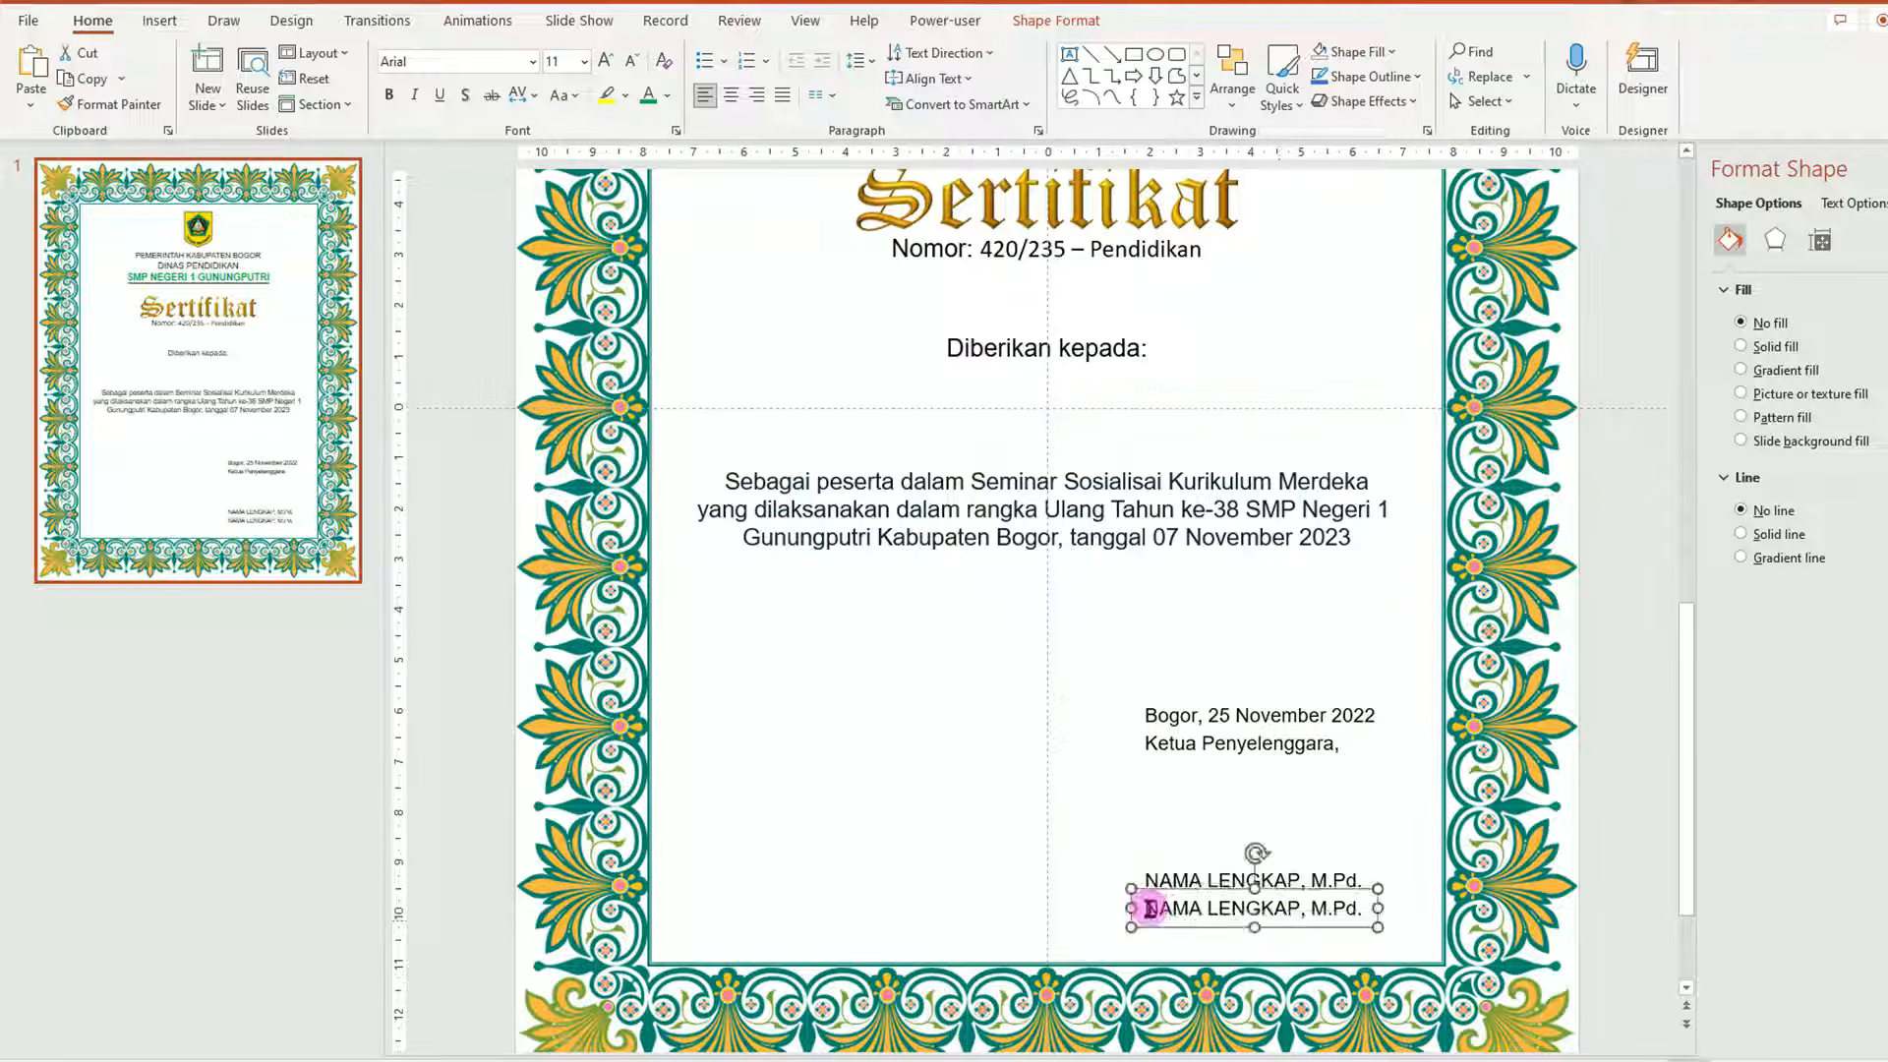
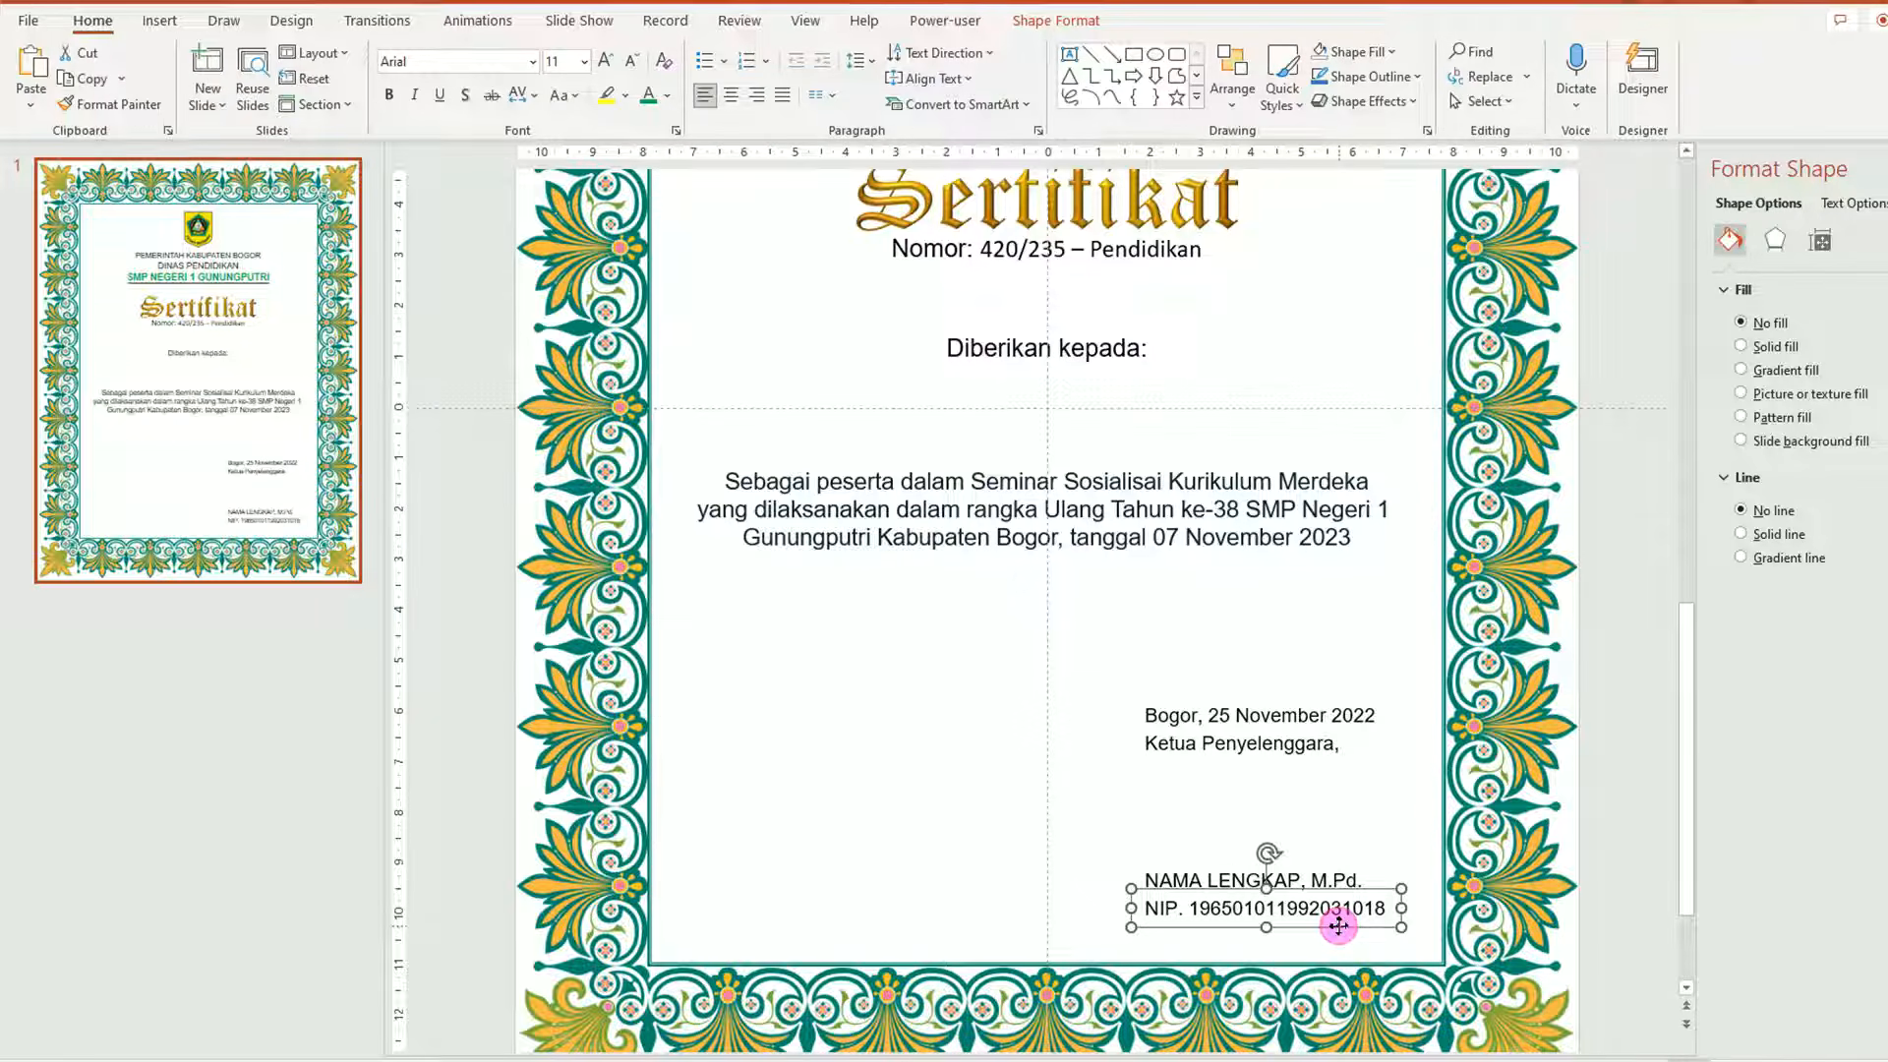
Set the NIP line to 10 pt and make NAMA LENGKAP, M.Pd. bold and underlined.
click(584, 61)
click(573, 139)
click(1201, 876)
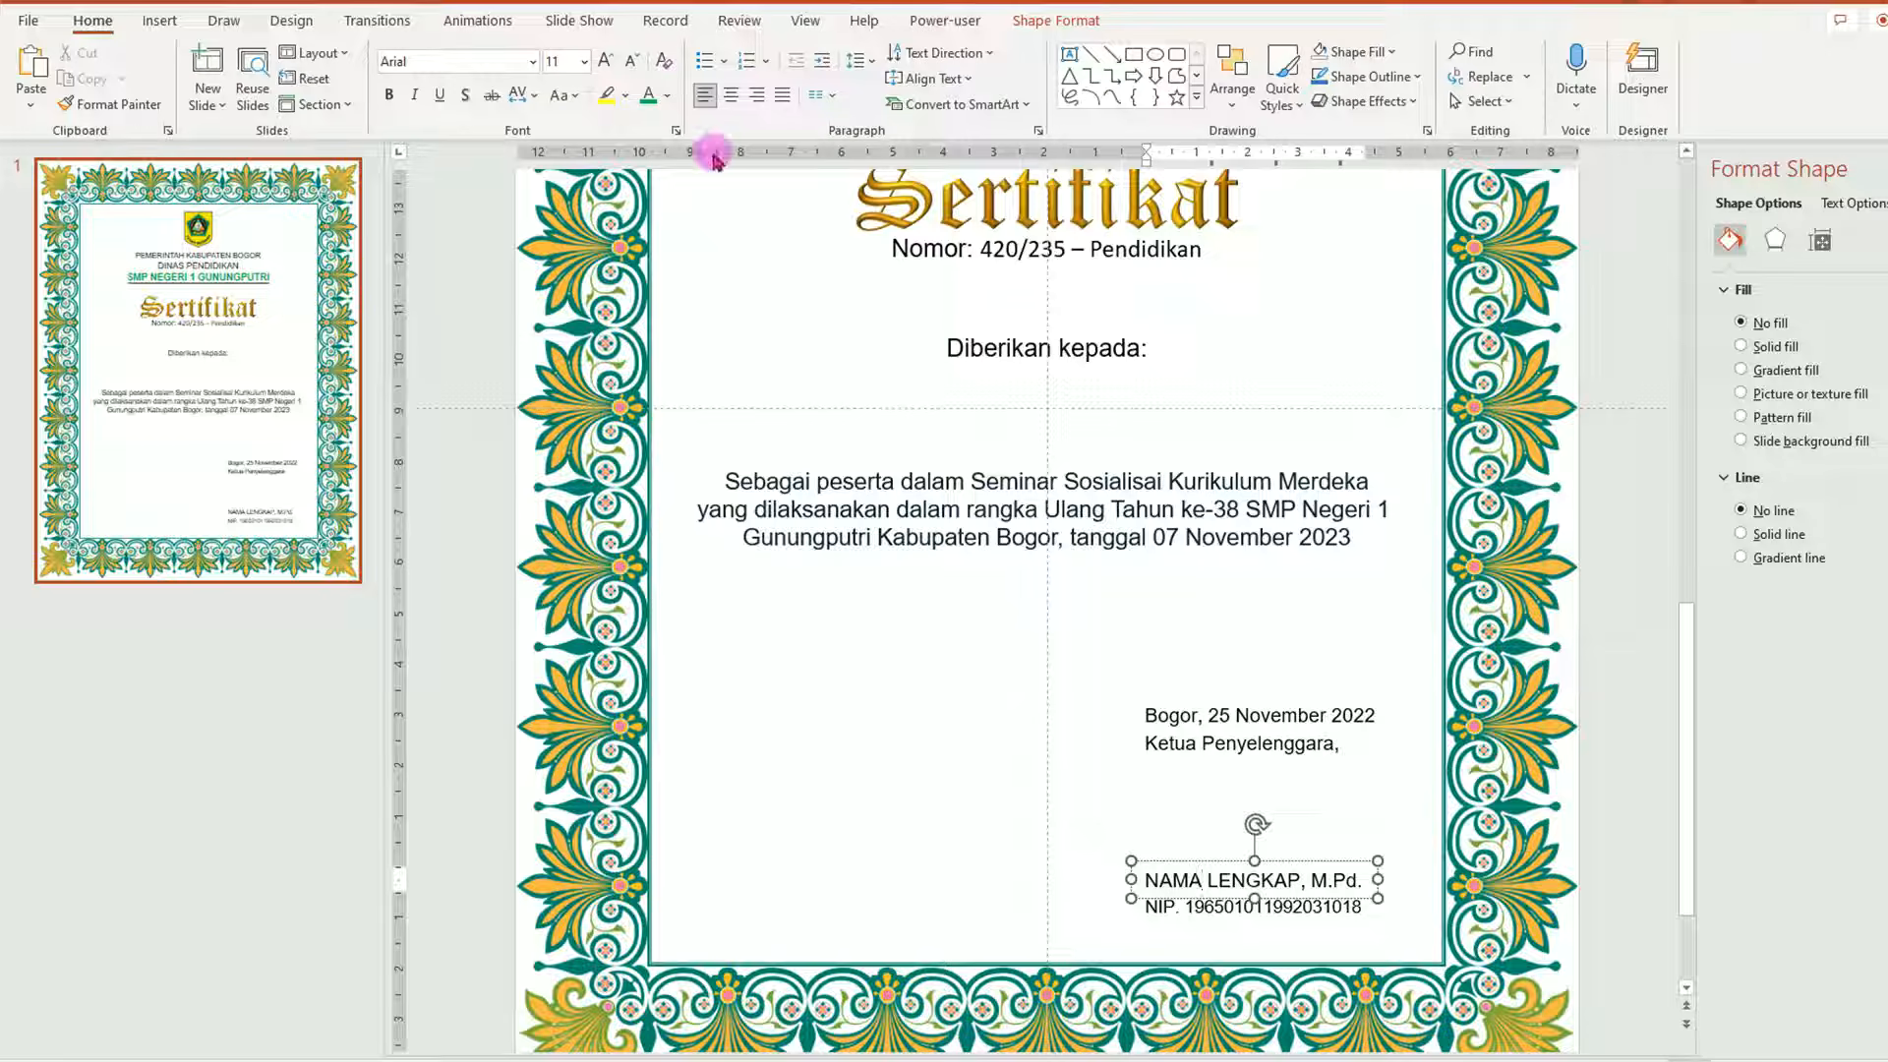
click(1216, 862)
click(389, 96)
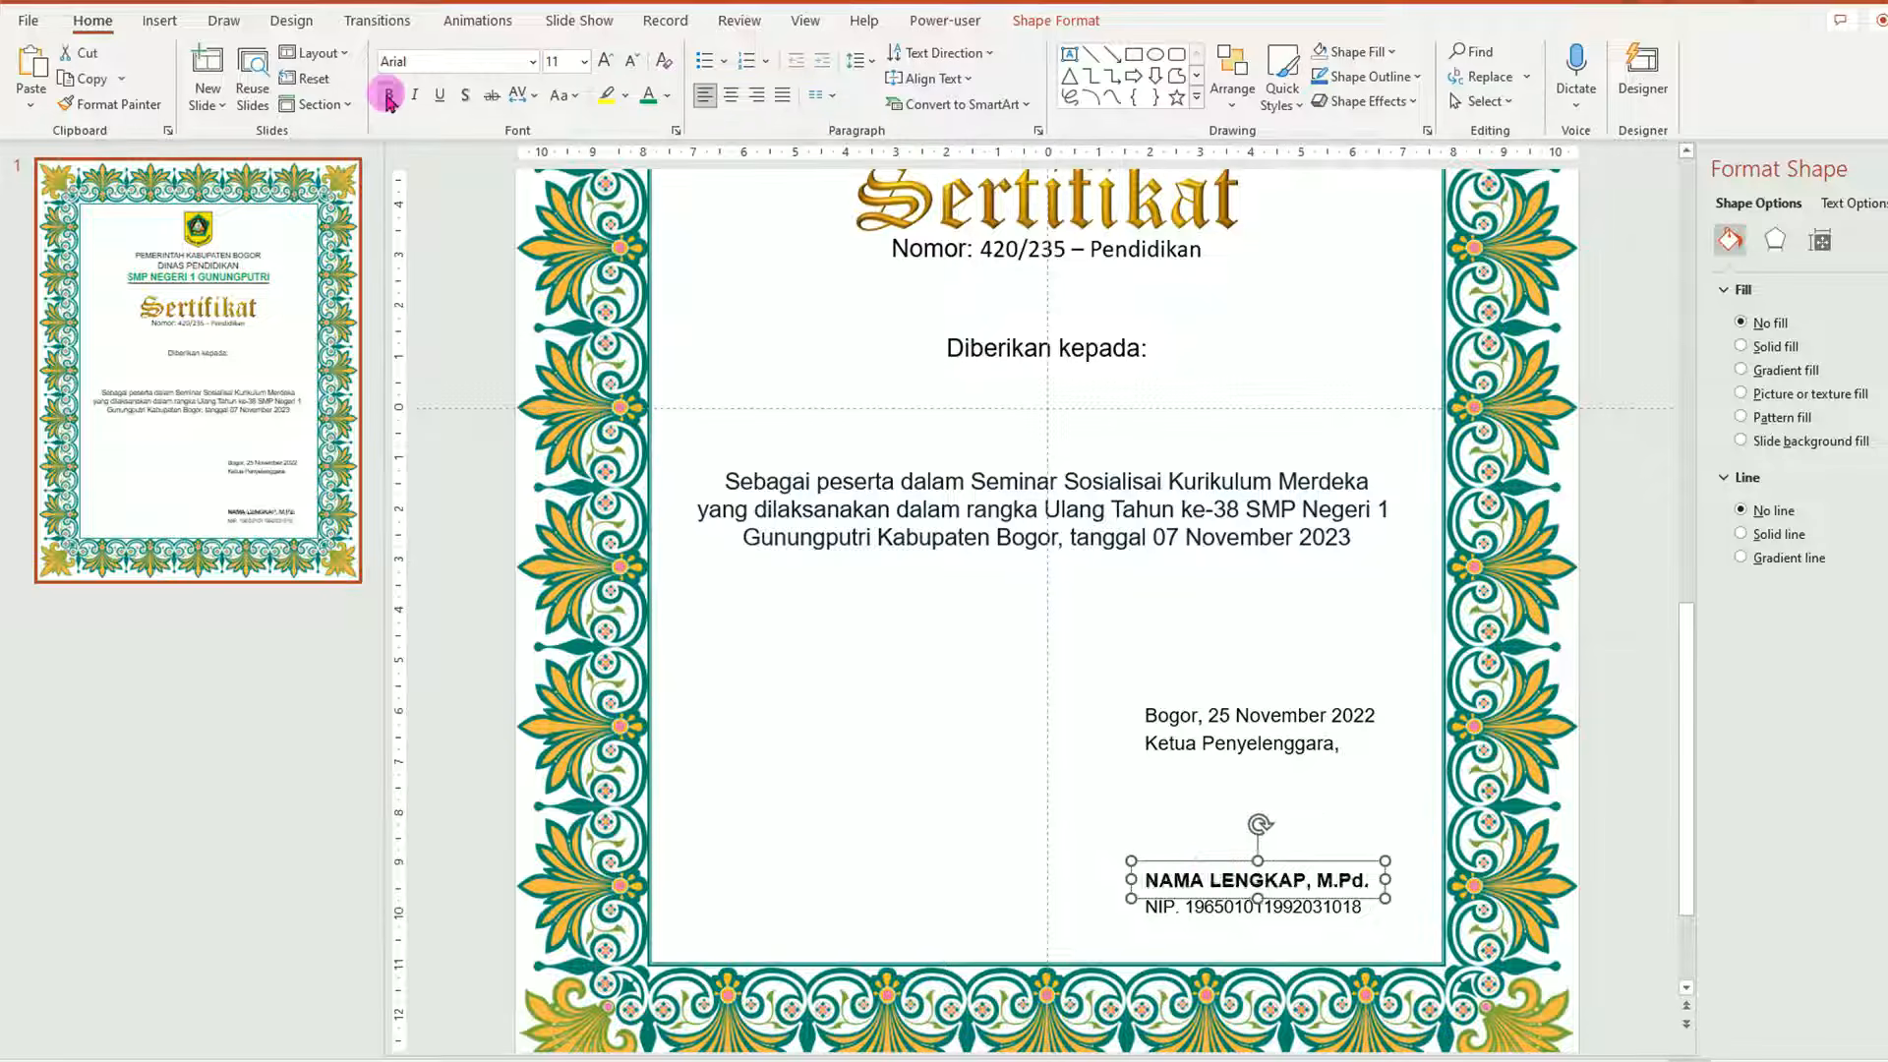
click(442, 95)
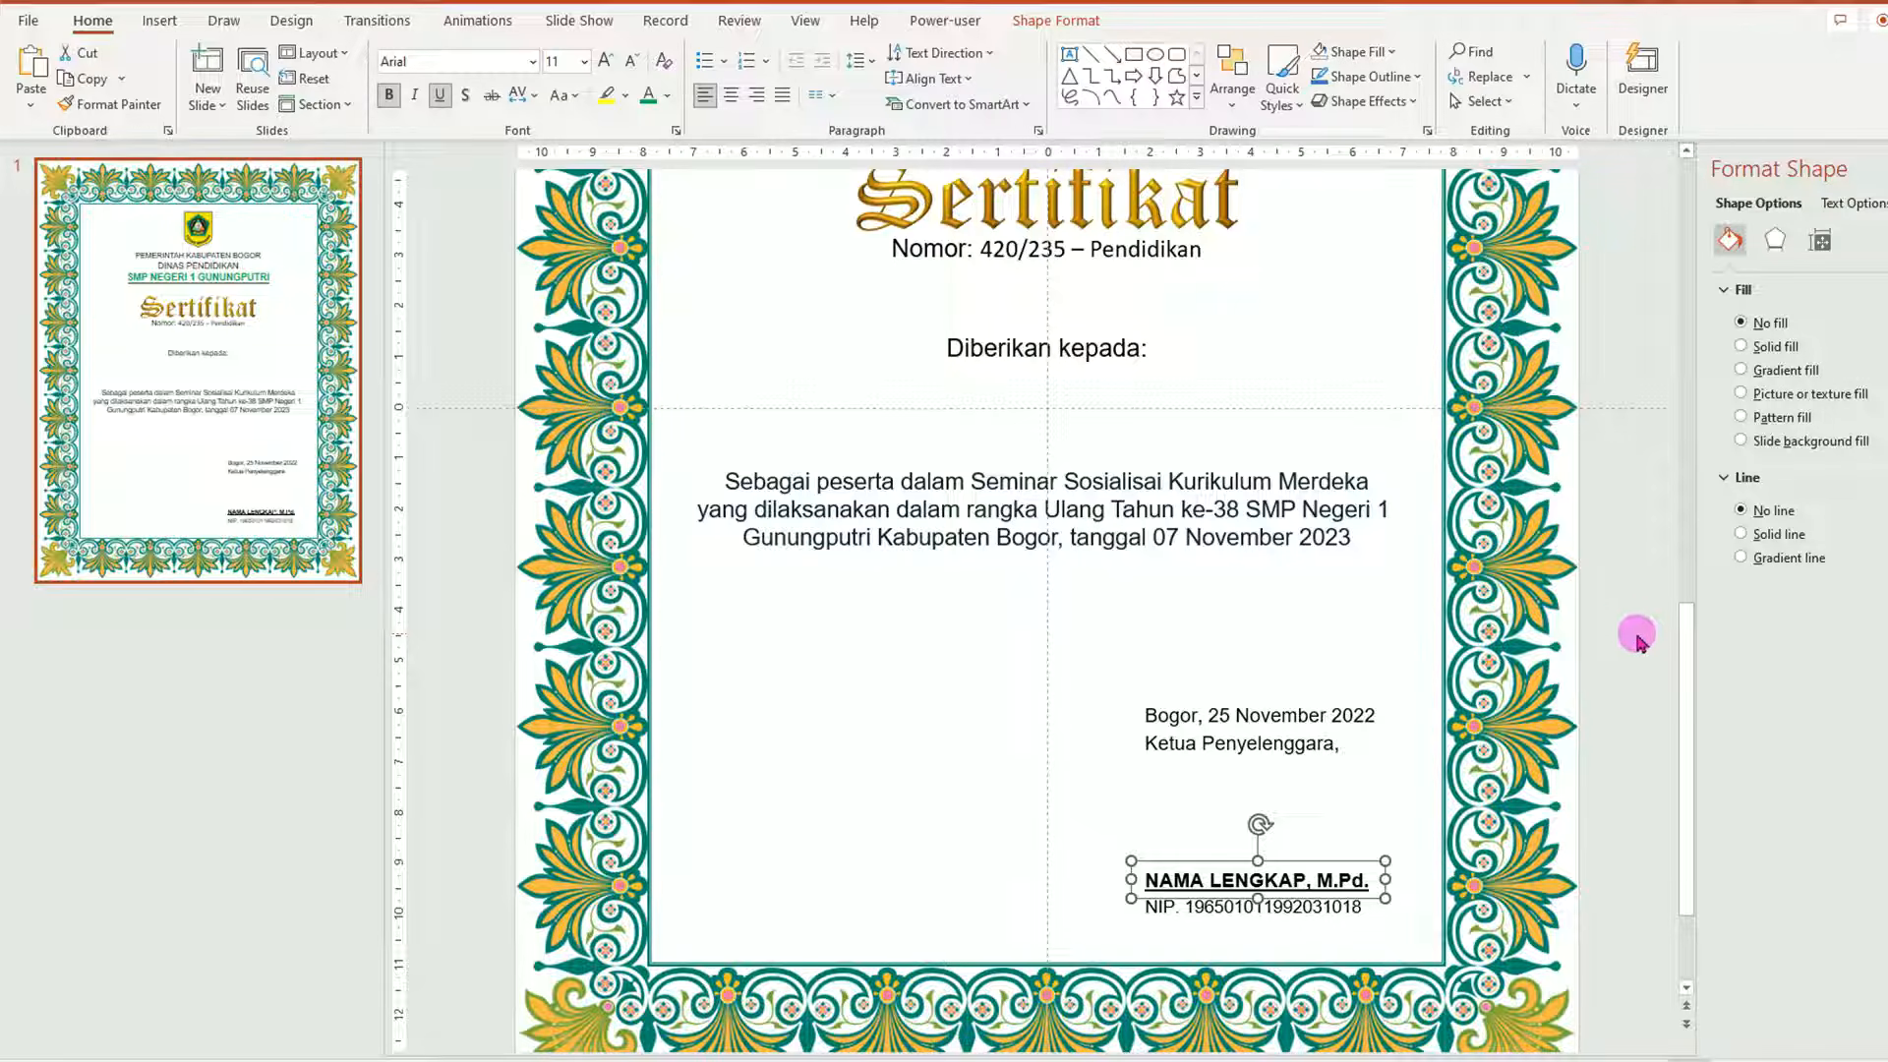
Copy the signature block to the left, retyping its top lines as 'Mengetahu' and 'Kepala Dinas Pendidikan Kabupaten Bogor'.
mouse_move(1615, 620)
mouse_down()
mouse_move(1610, 897)
mouse_move(1130, 977)
mouse_move(1065, 951)
mouse_up()
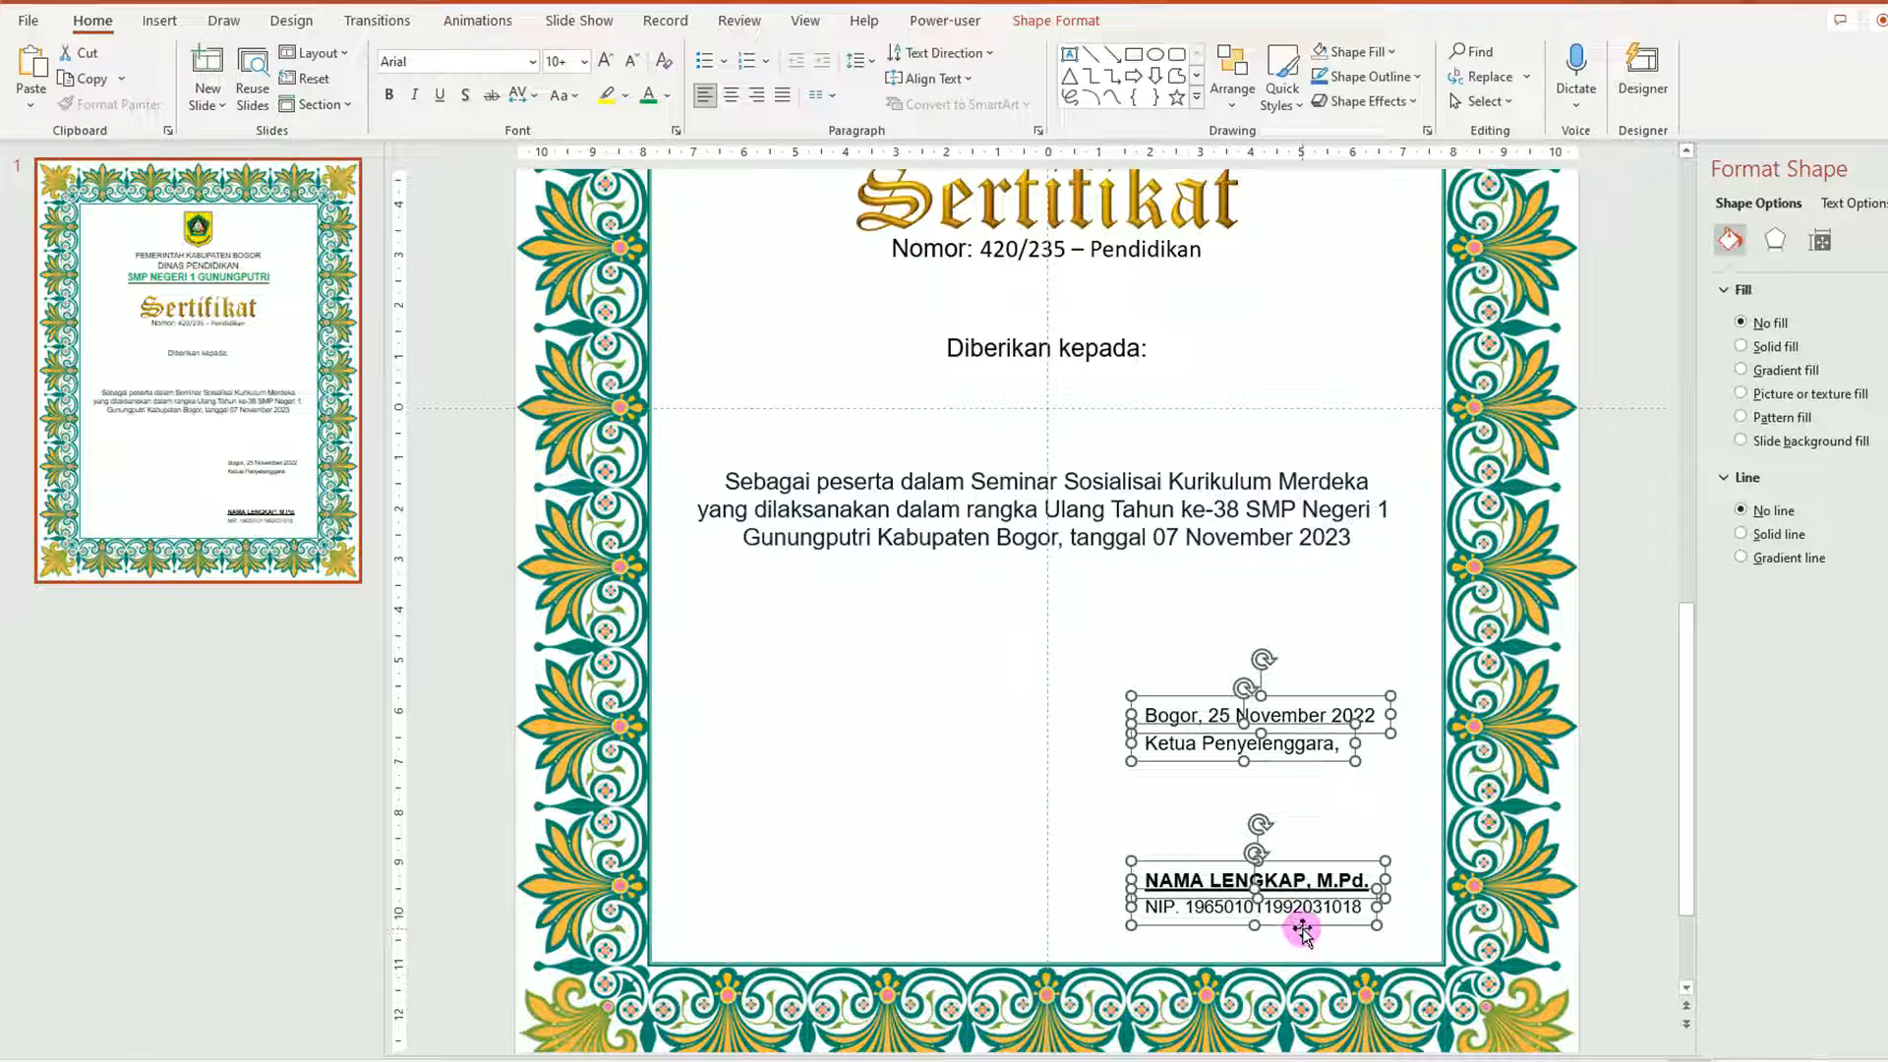
drag(1307, 934, 851, 926)
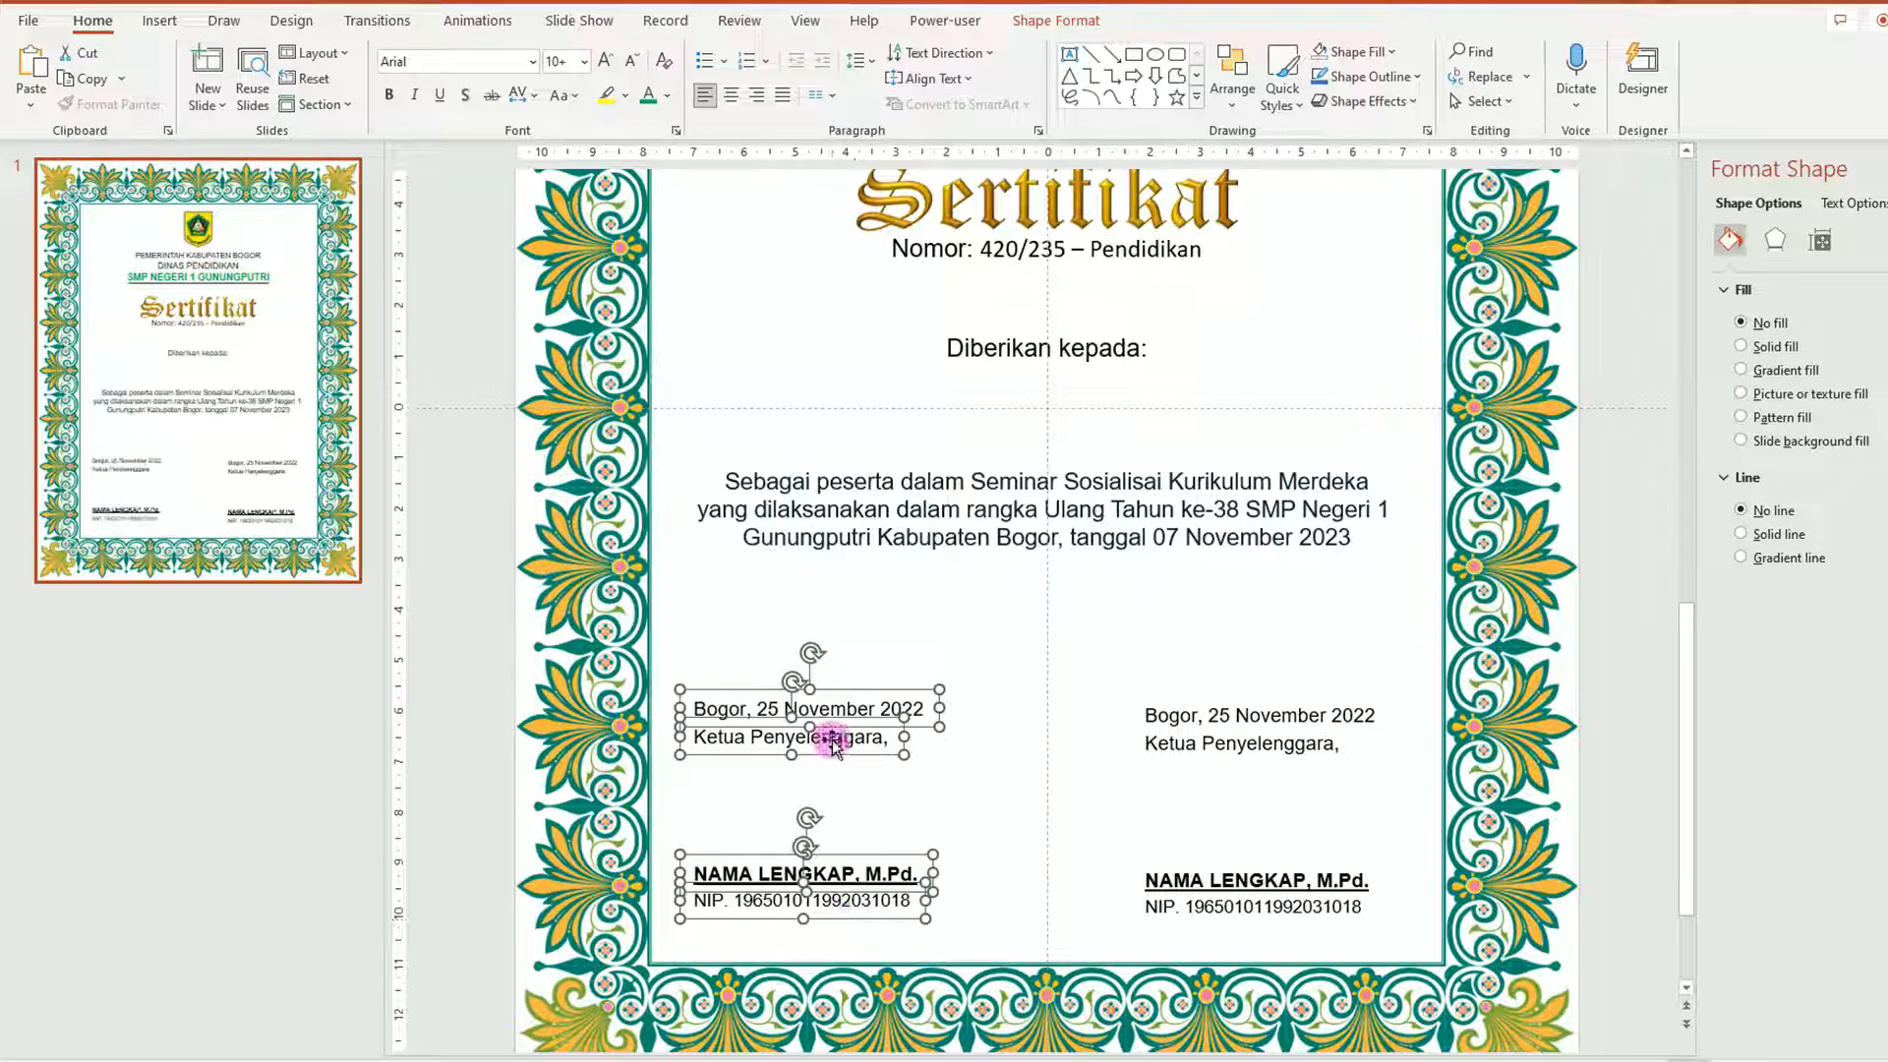
click(695, 708)
drag(695, 708, 977, 708)
text(Mengetahu)
drag(719, 734, 918, 735)
text(Kepala Dinas Pendidikan Kabupaten Bogor)
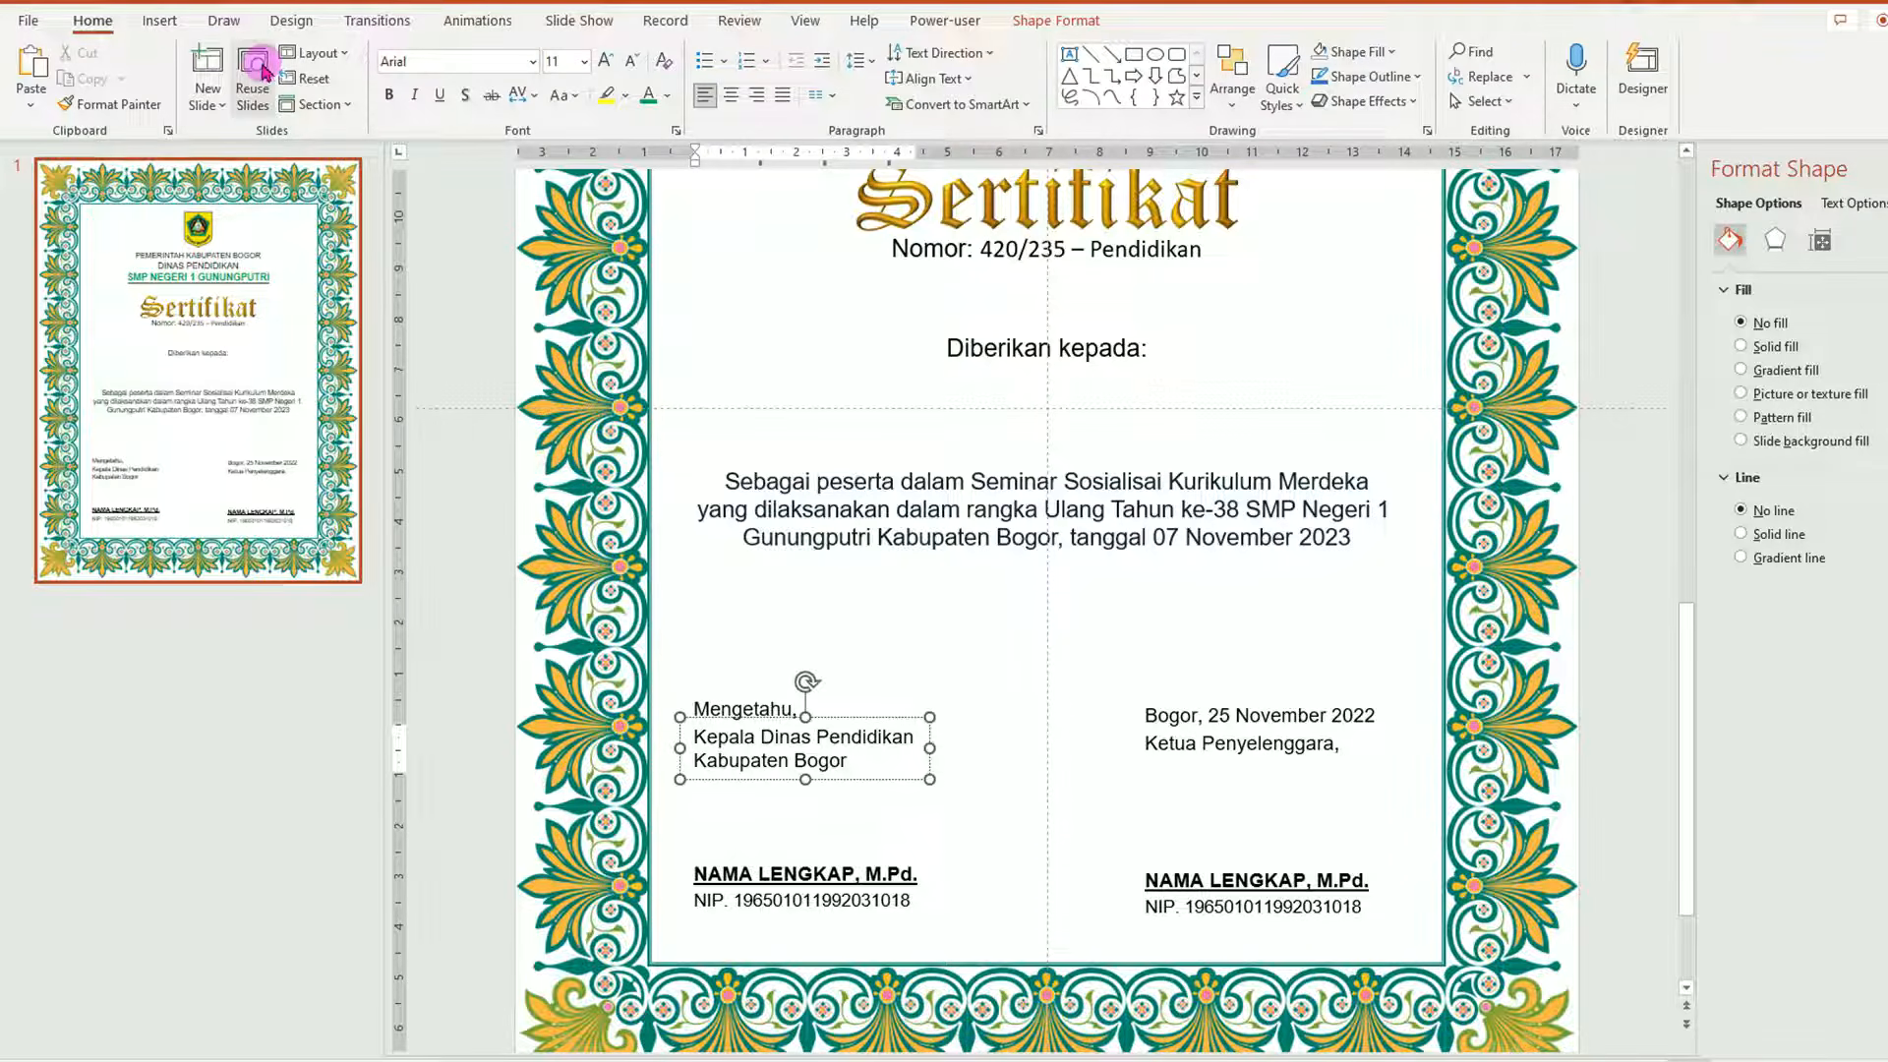
Draw a 4 cm high, 3 cm wide rectangle centred between the two signature blocks.
click(161, 22)
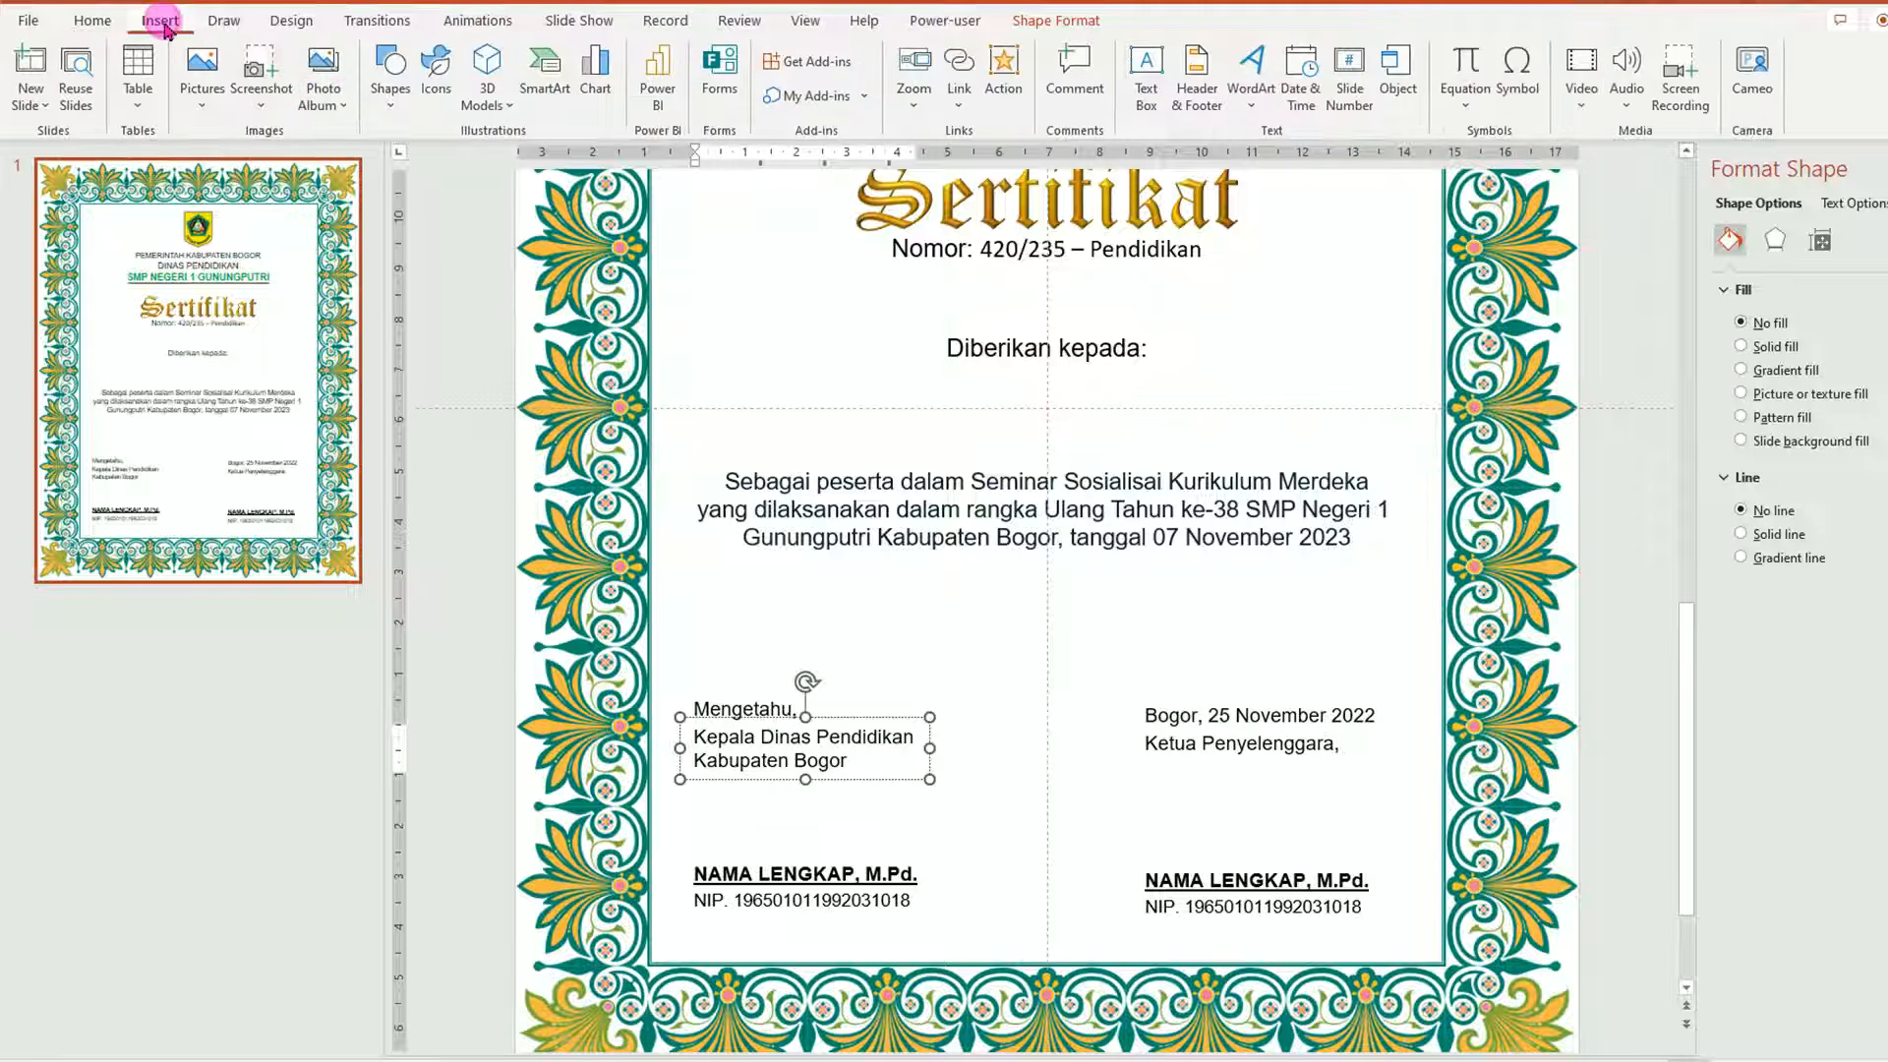
click(392, 105)
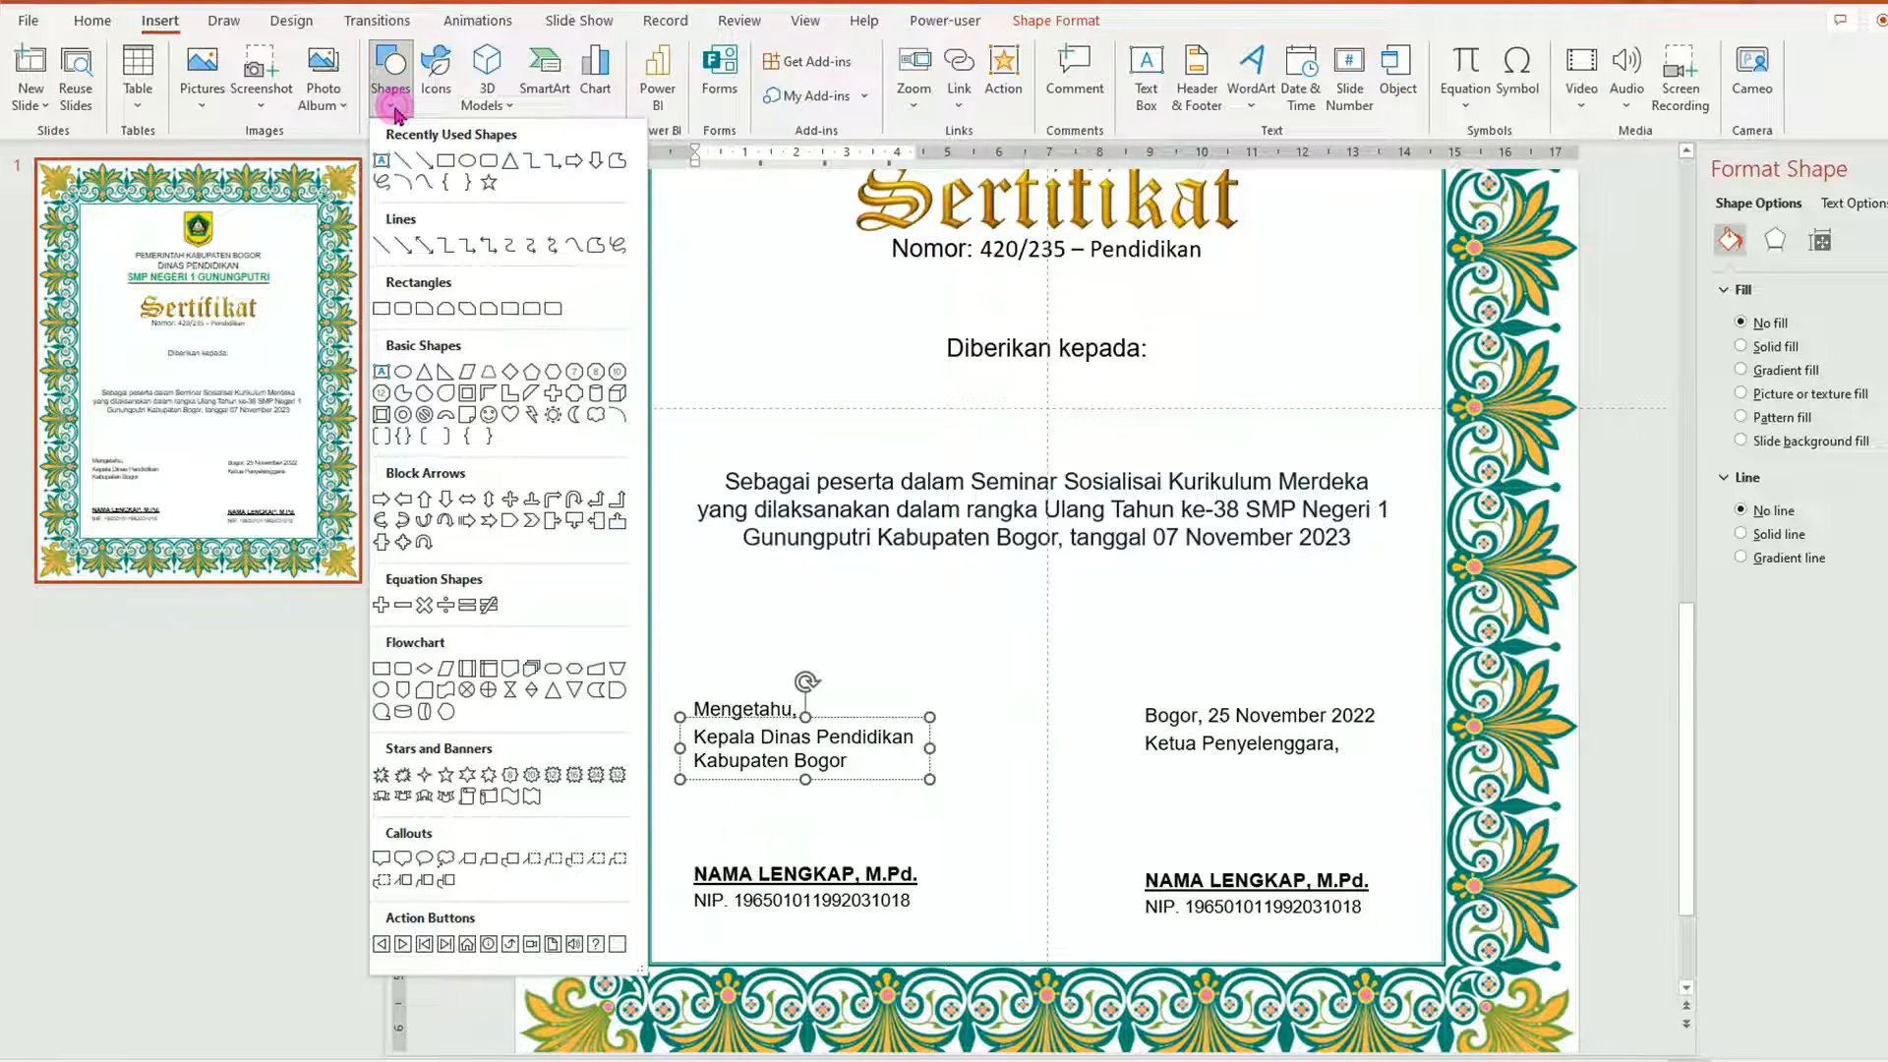
click(381, 310)
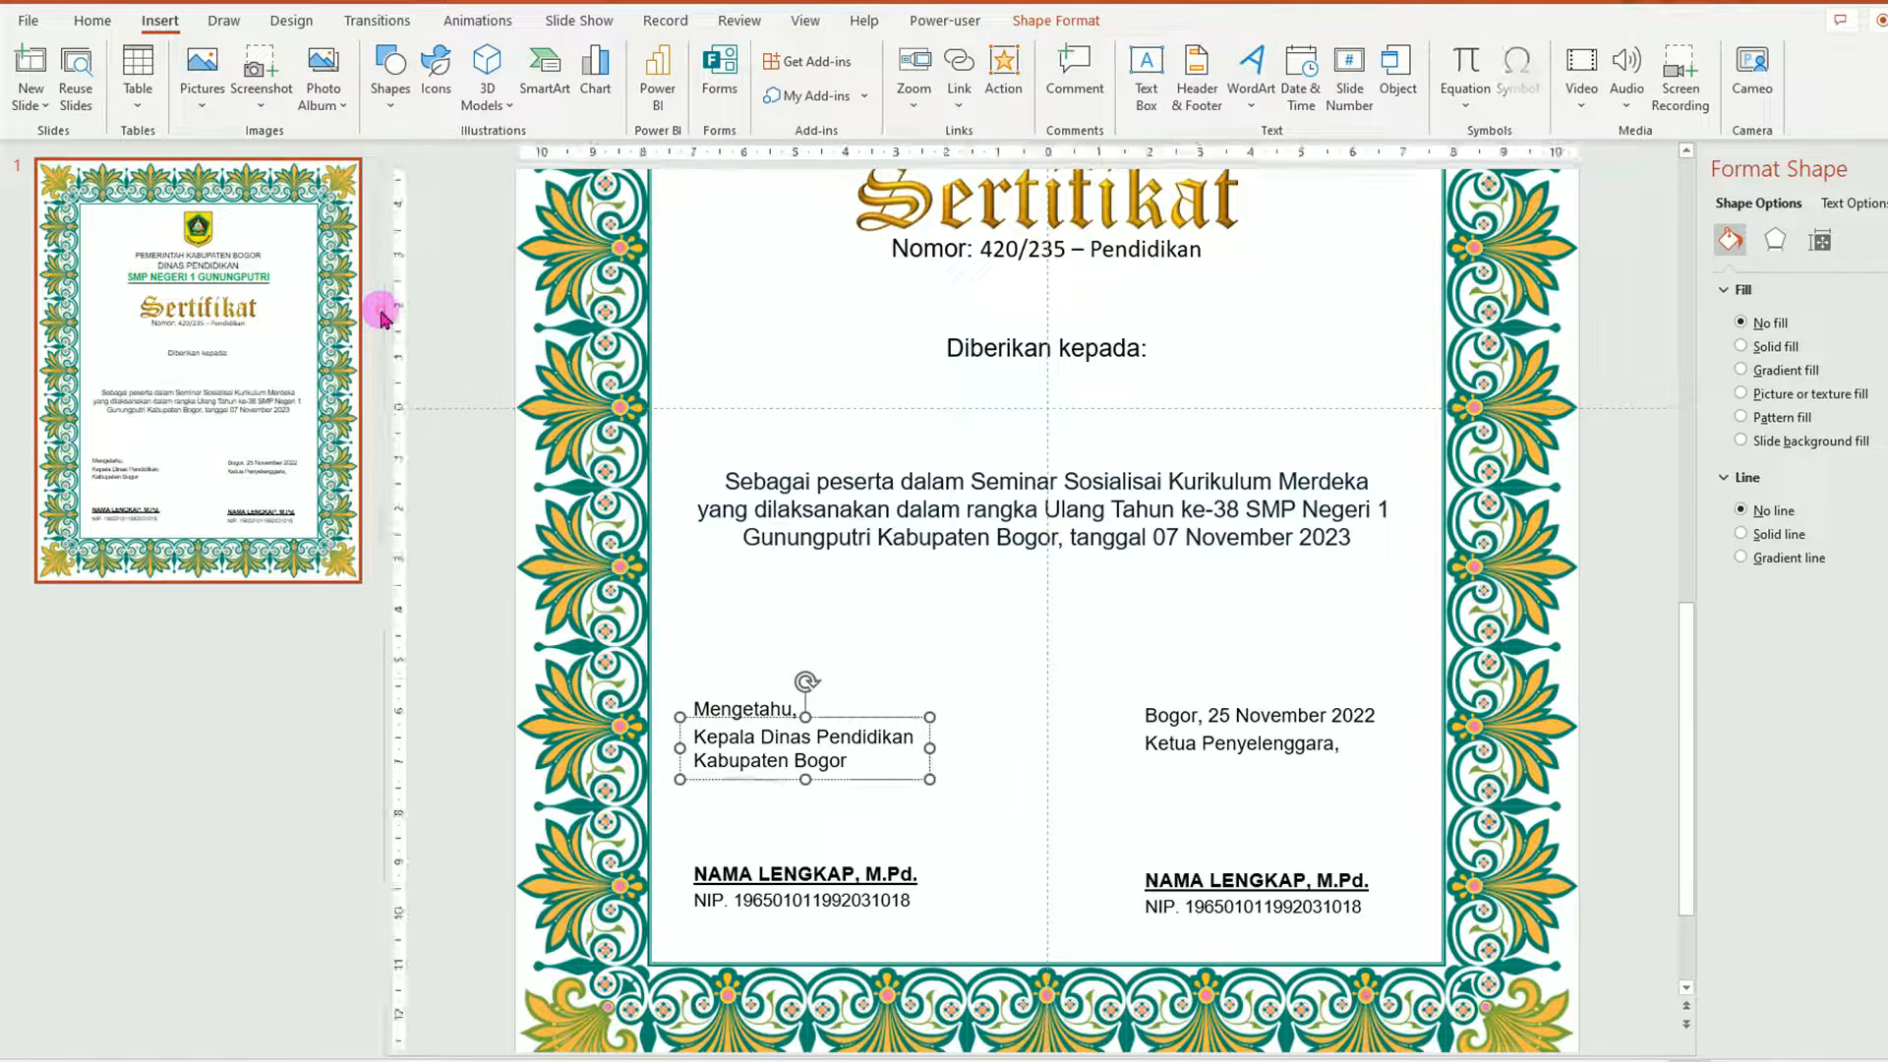
mouse_move(974, 721)
mouse_down()
mouse_move(1041, 747)
mouse_move(1121, 872)
mouse_move(1124, 918)
mouse_up()
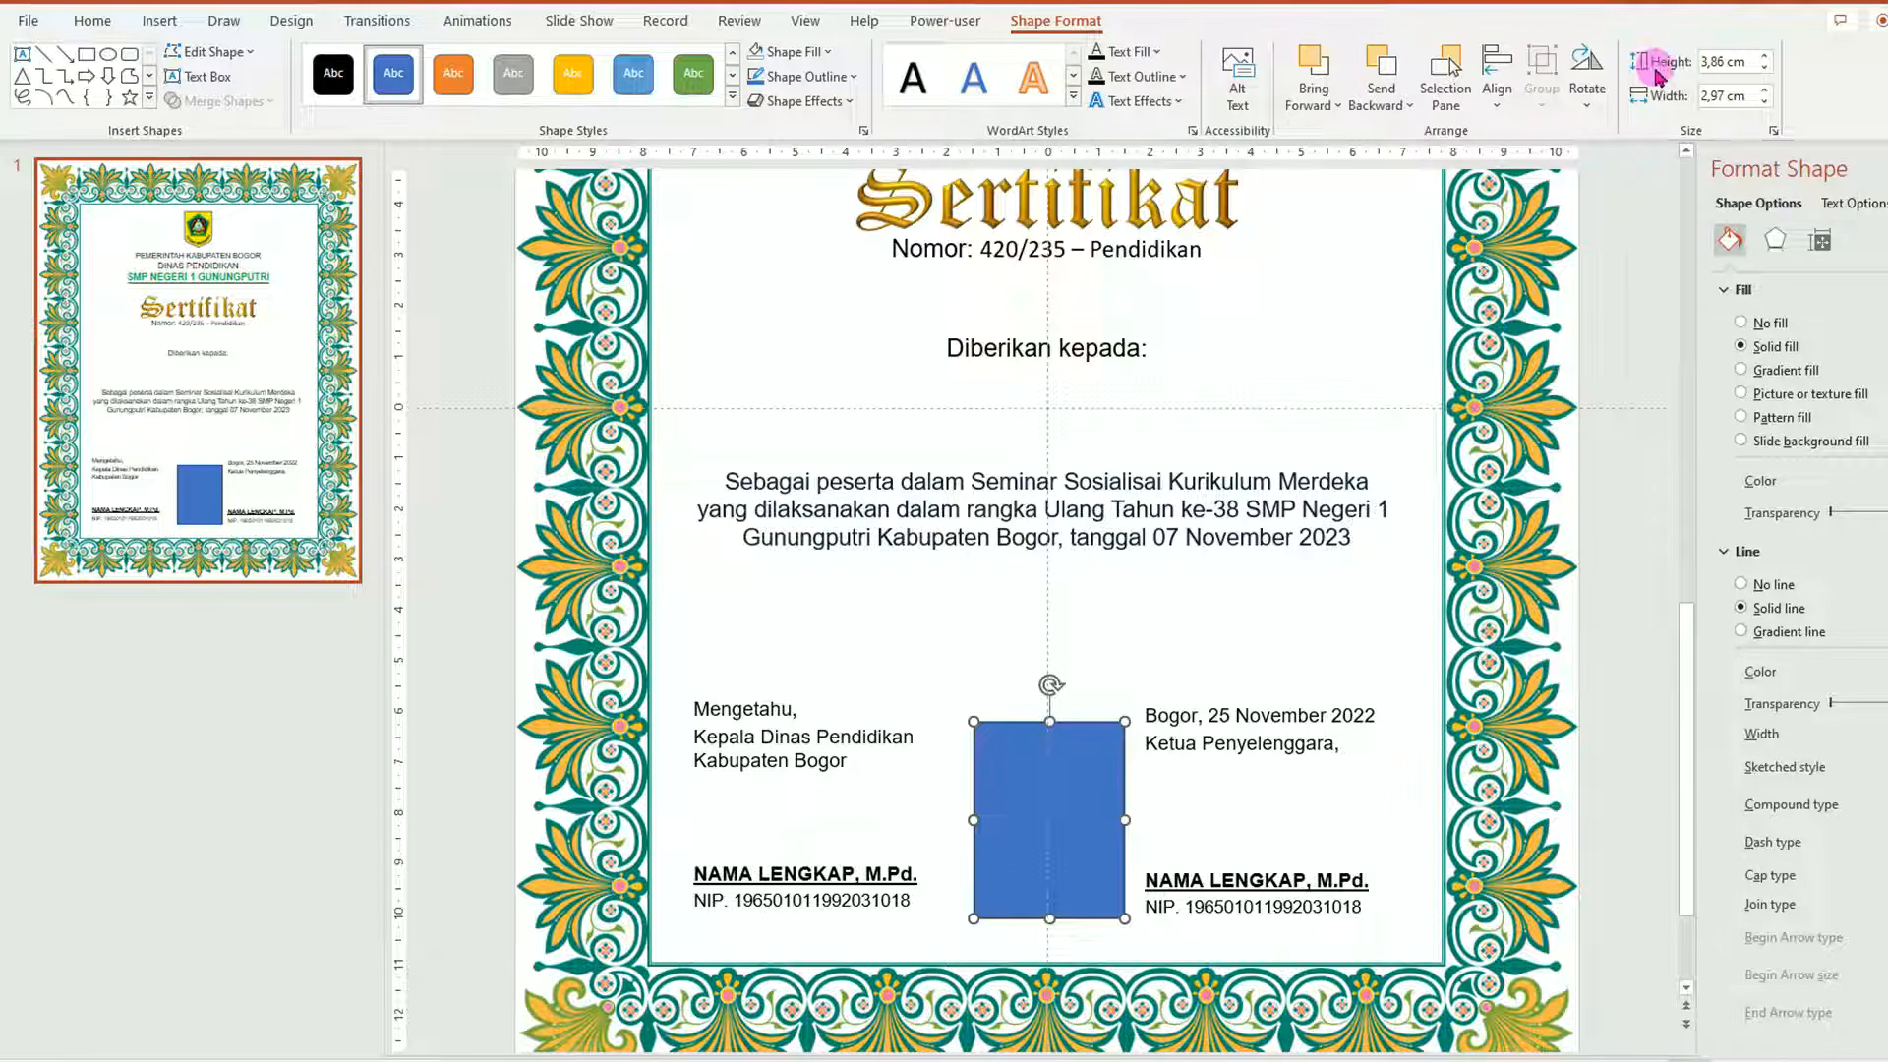
click(1756, 63)
click(1763, 57)
click(1763, 57)
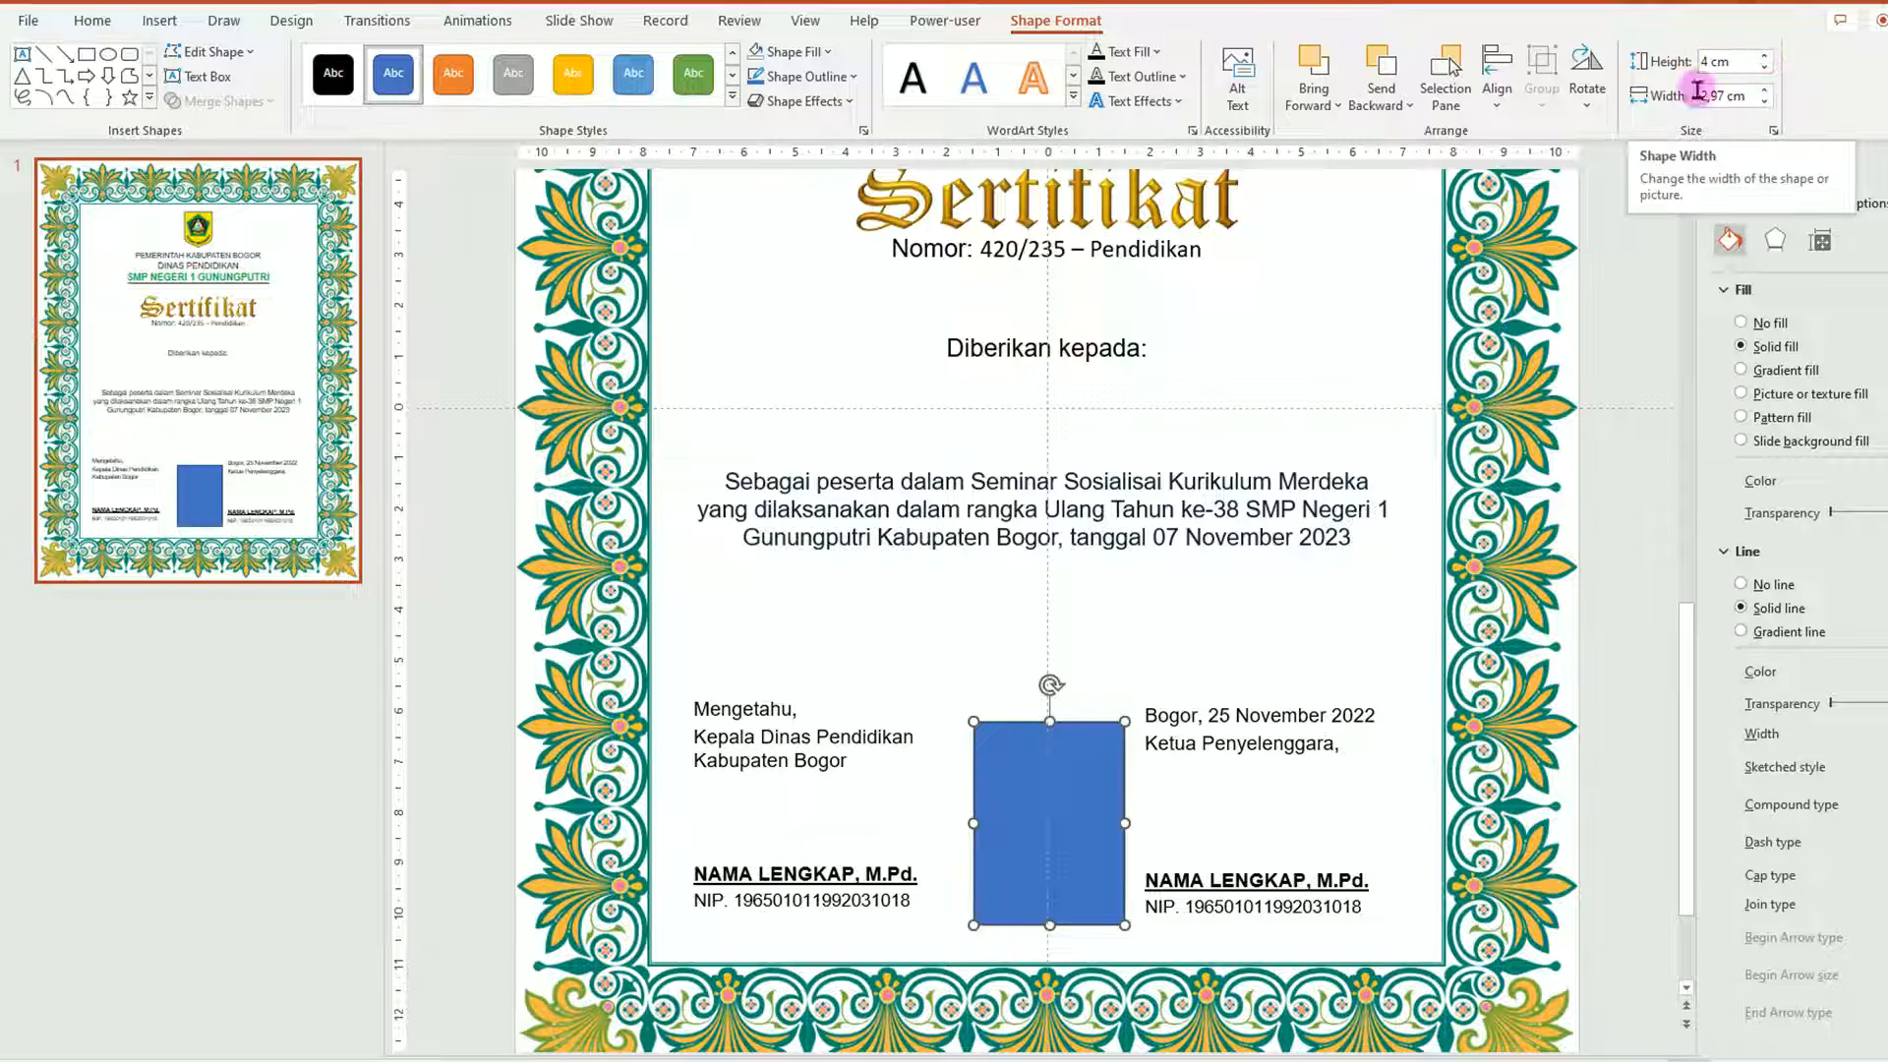
click(1766, 90)
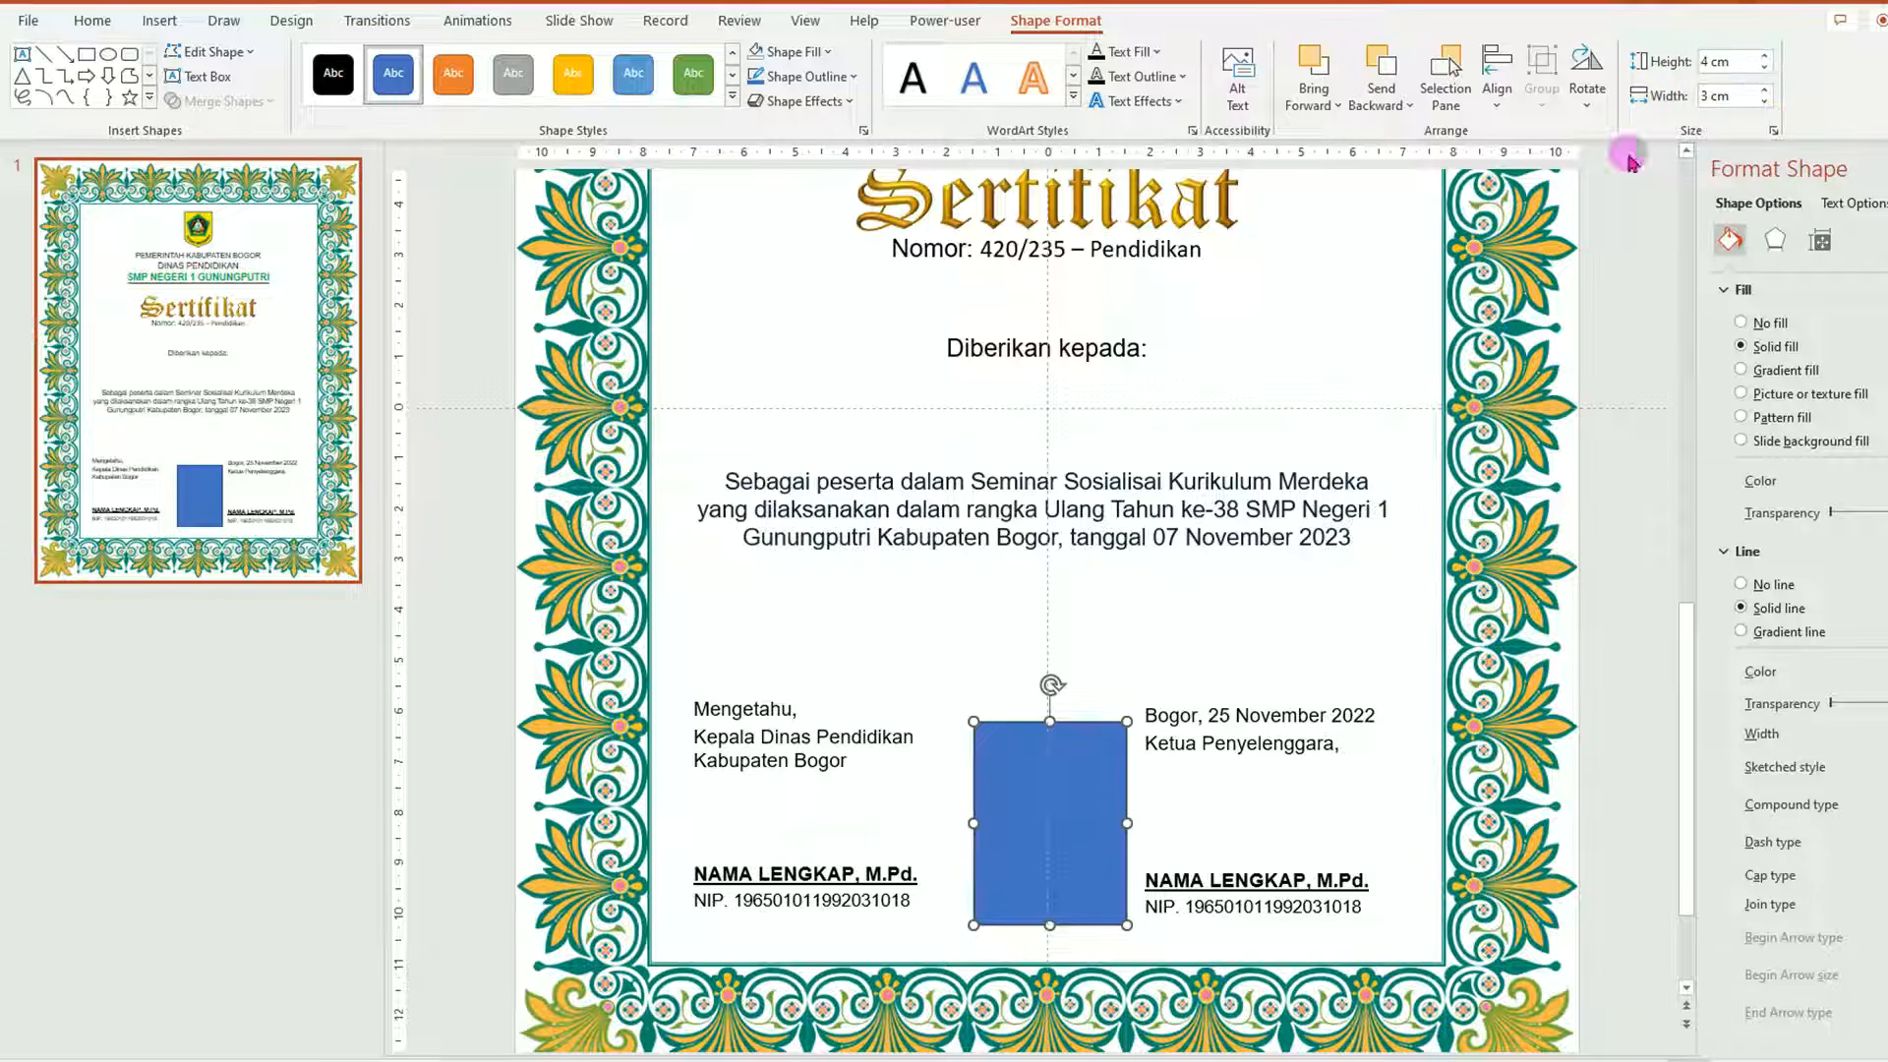
drag(1070, 795, 1060, 804)
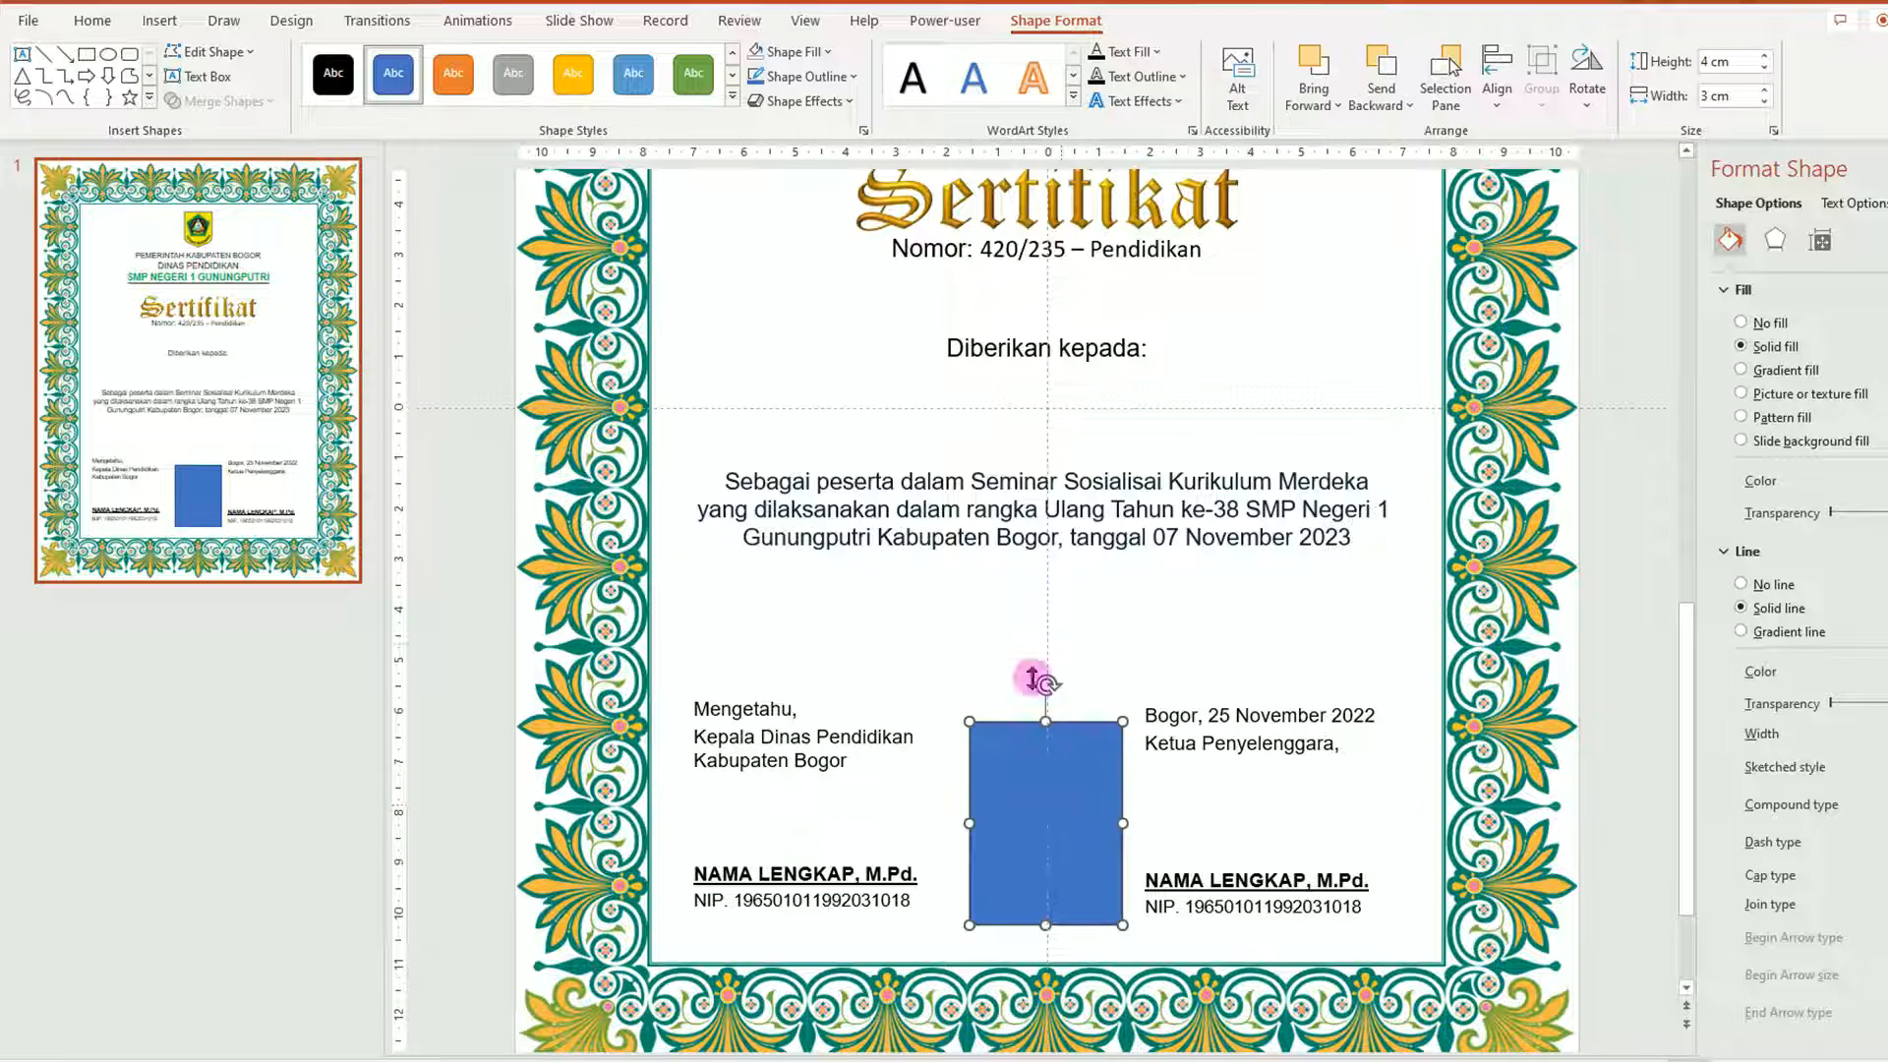
Give the rectangle no fill and a new outline colour.
click(831, 54)
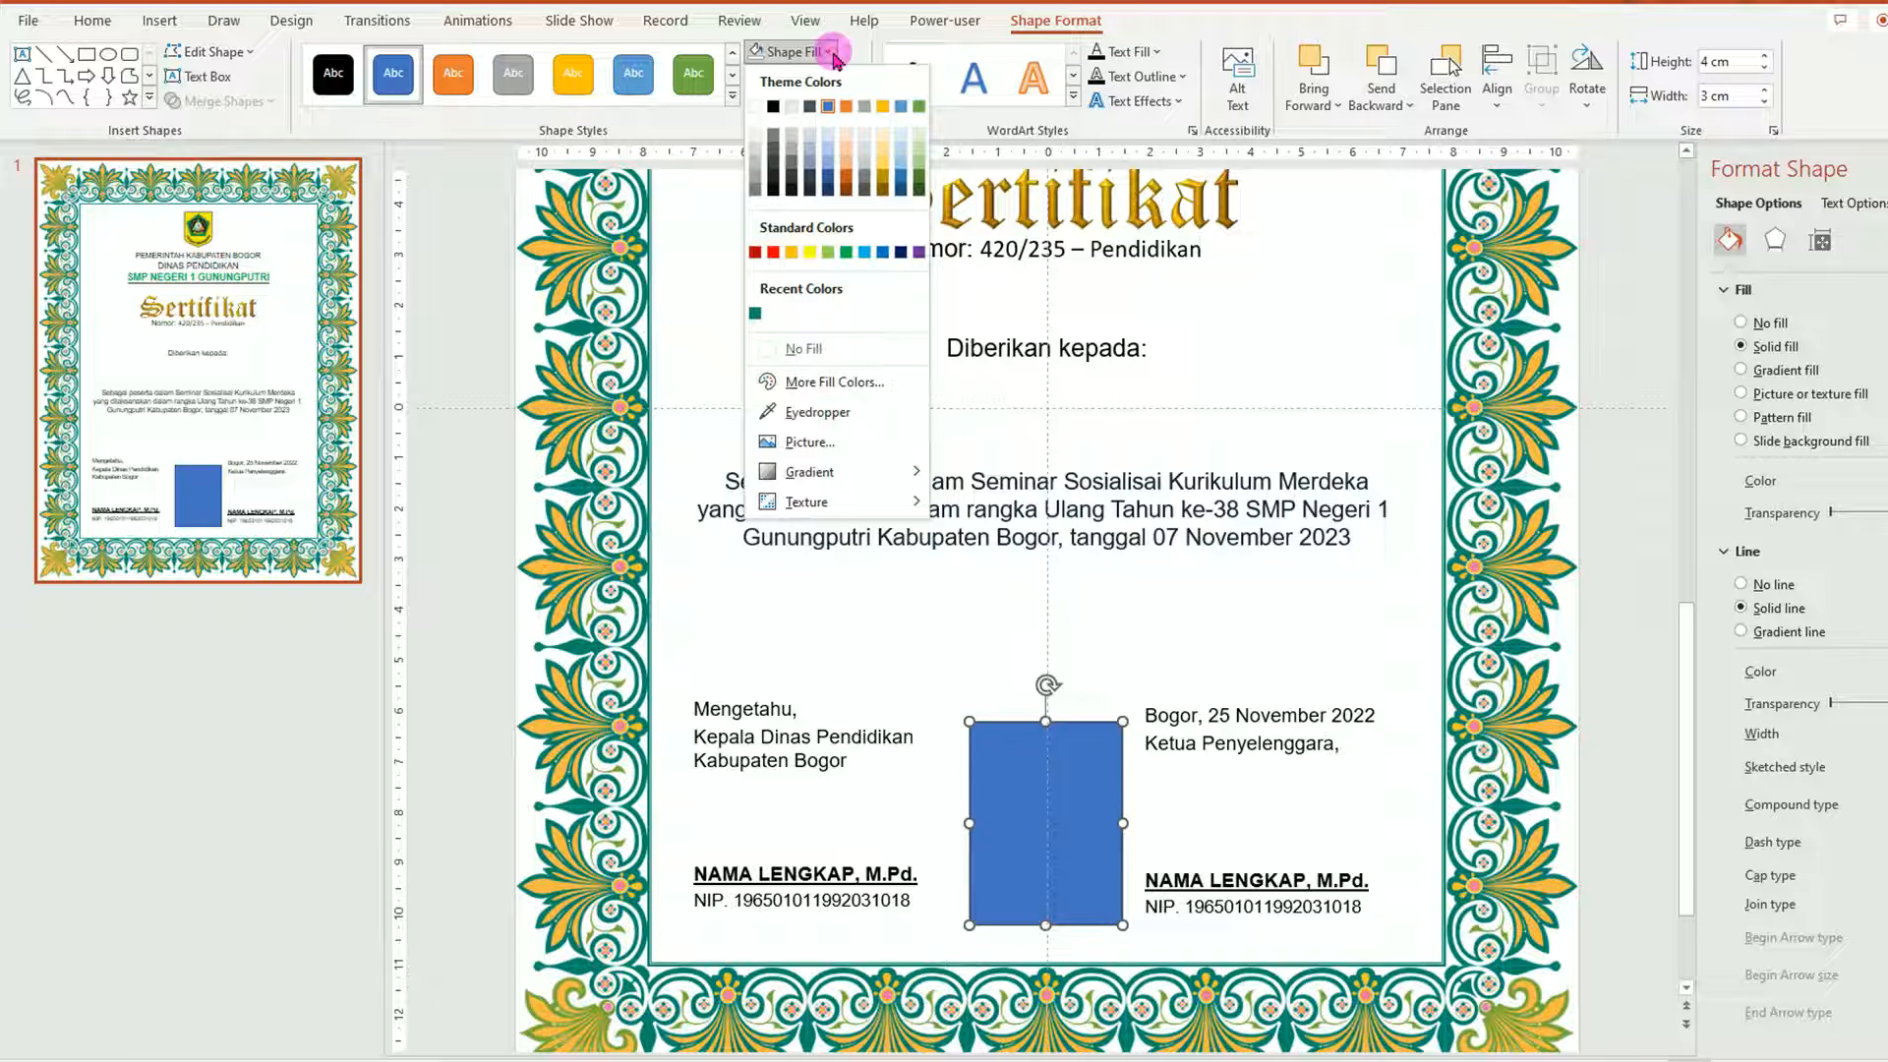
click(824, 349)
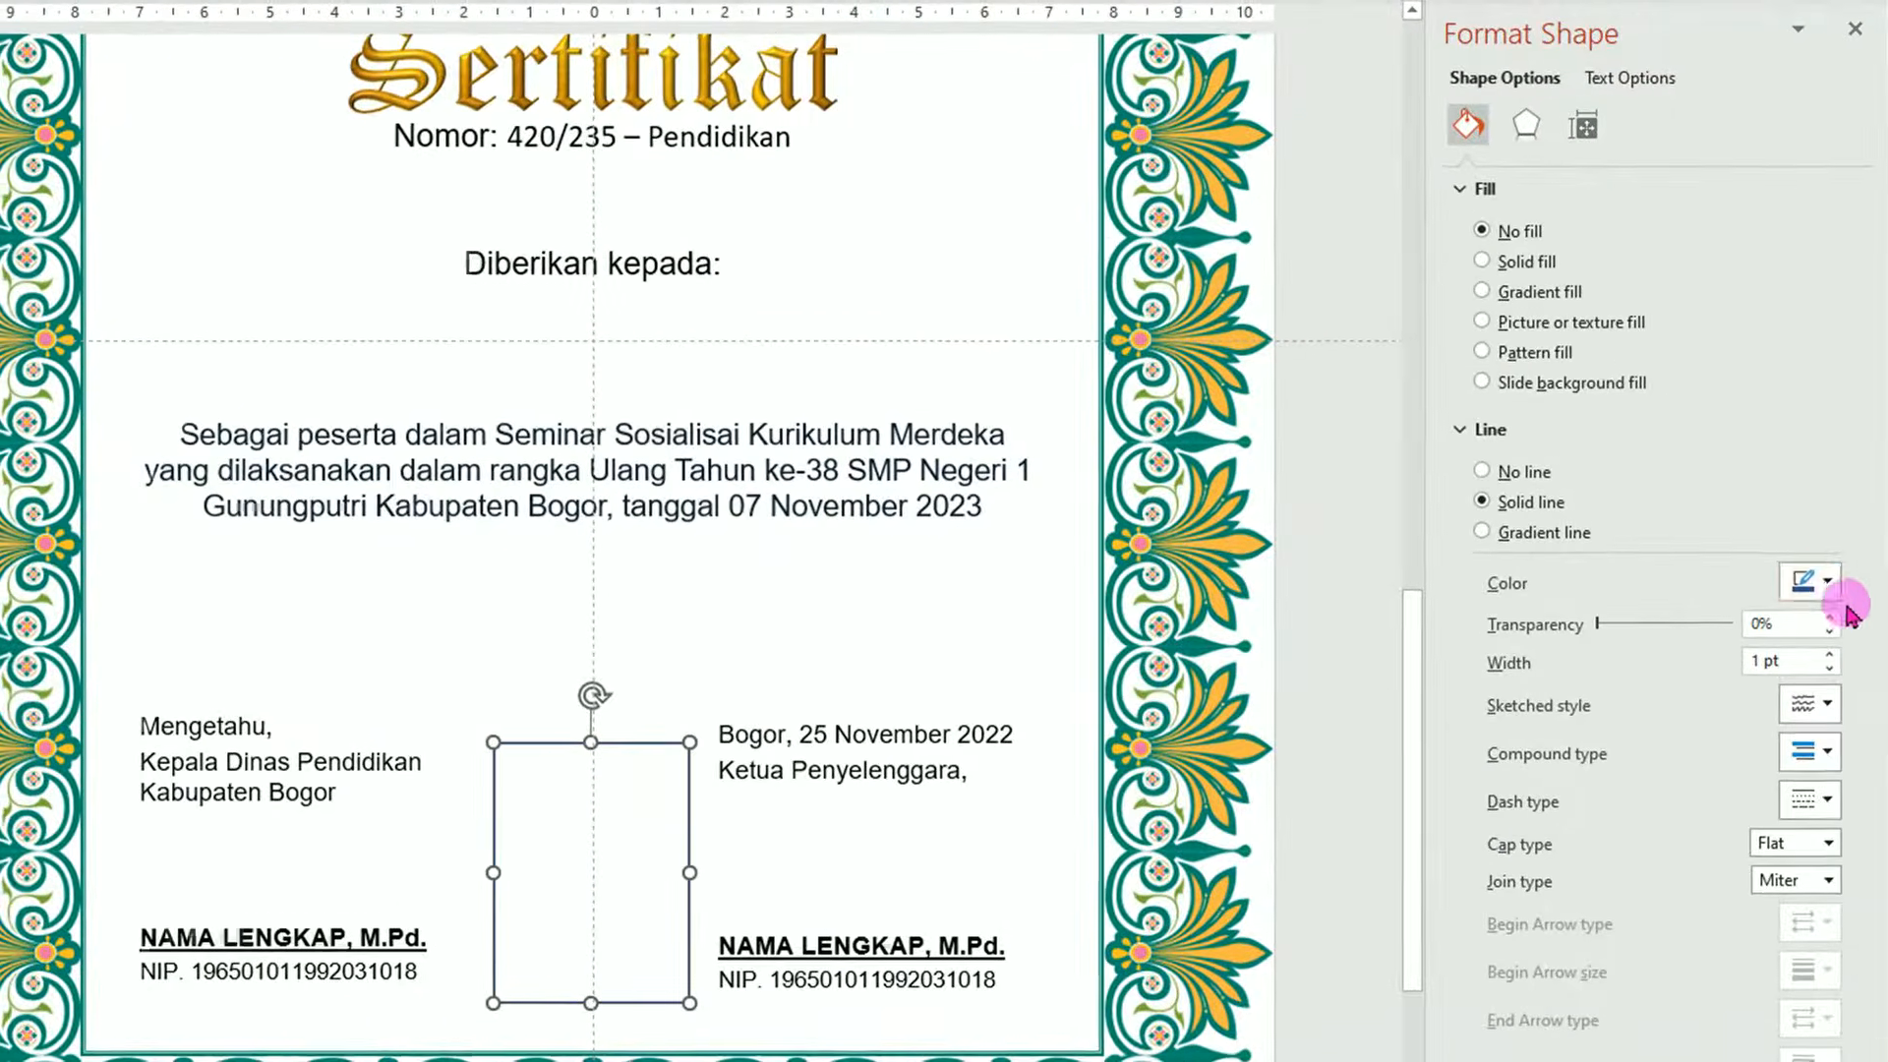
click(1827, 582)
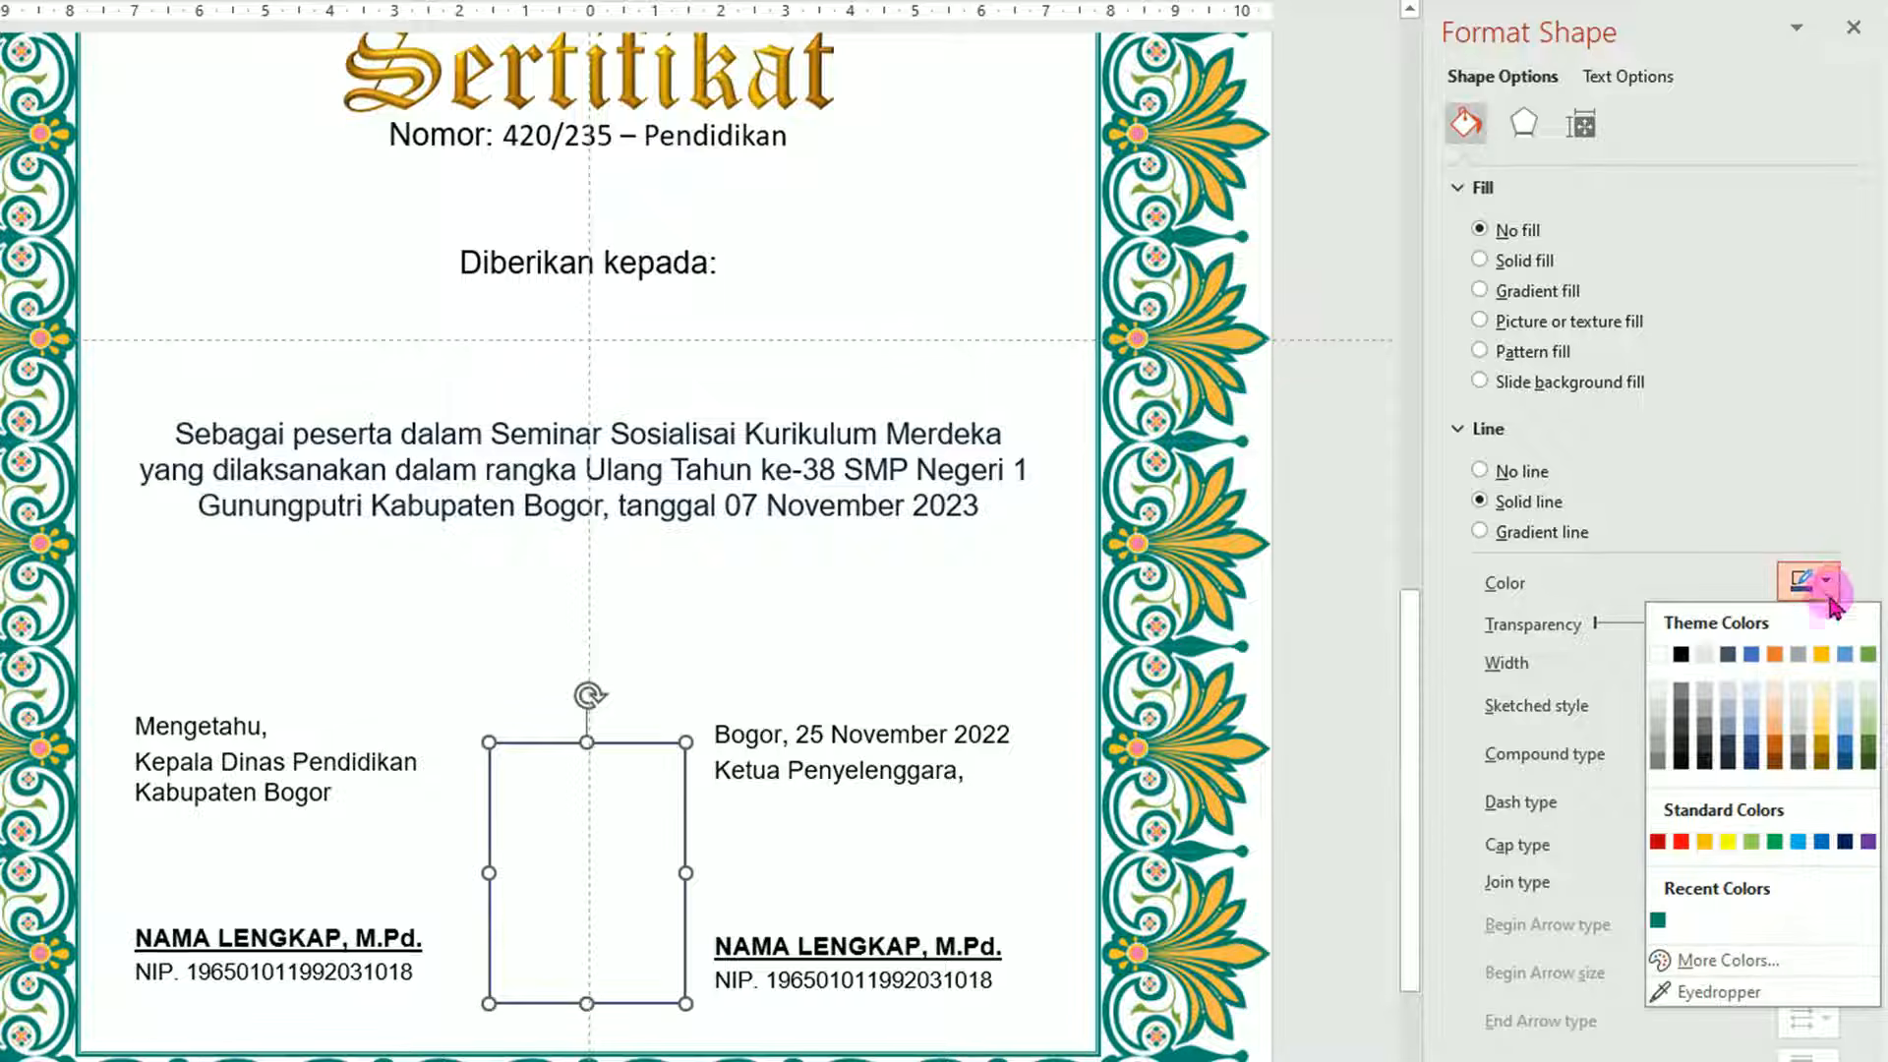
click(1659, 750)
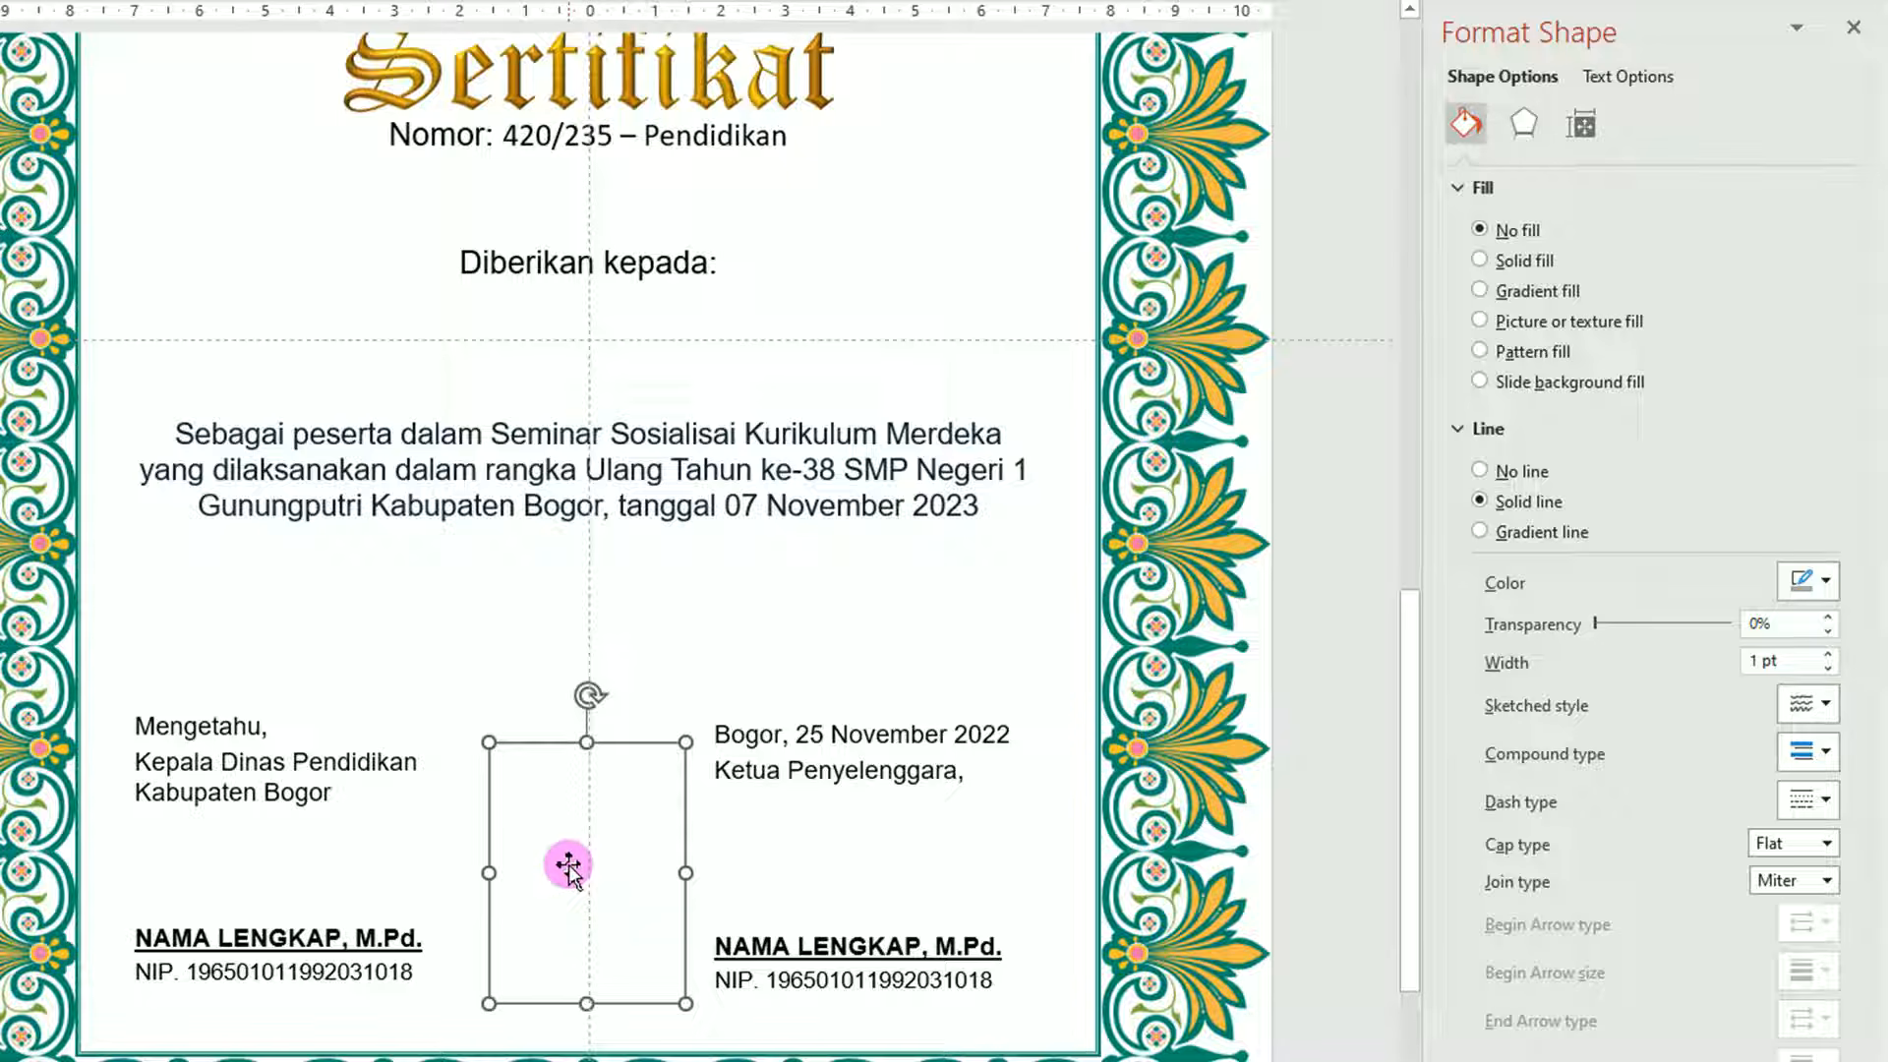
click(534, 1000)
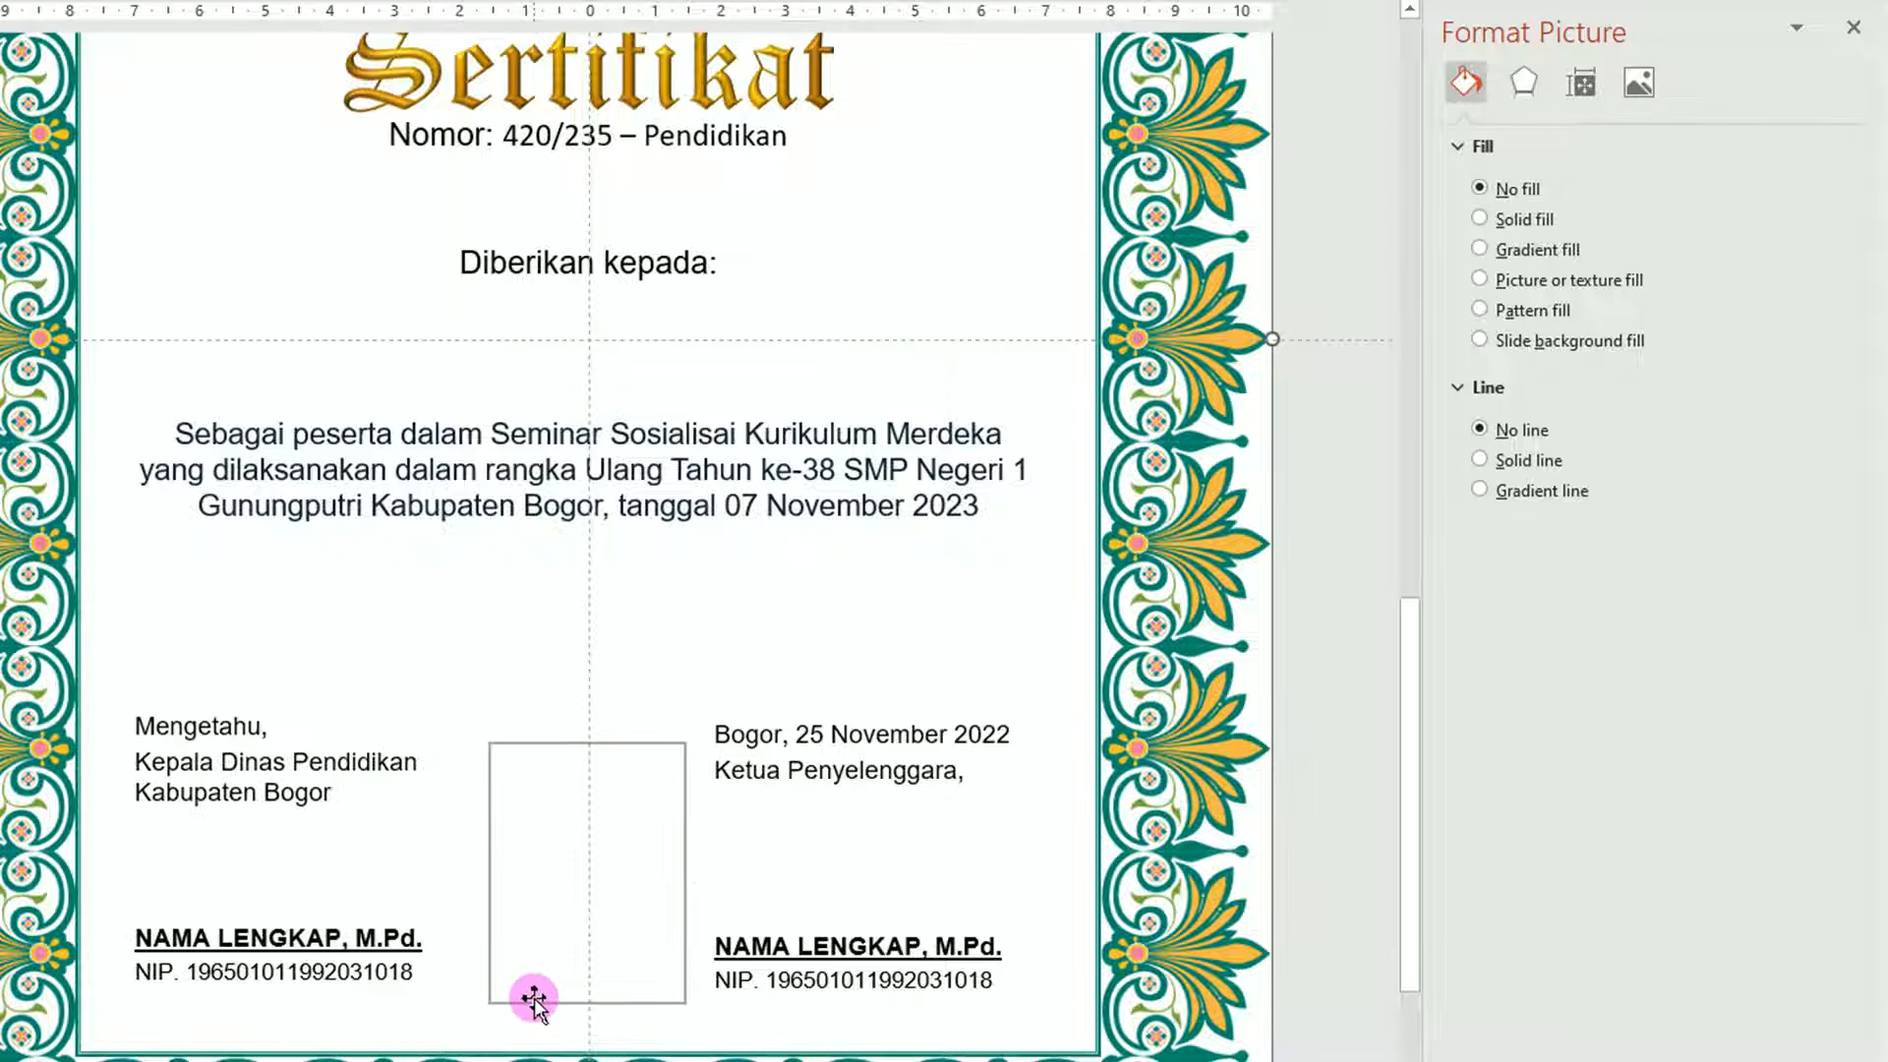
click(844, 980)
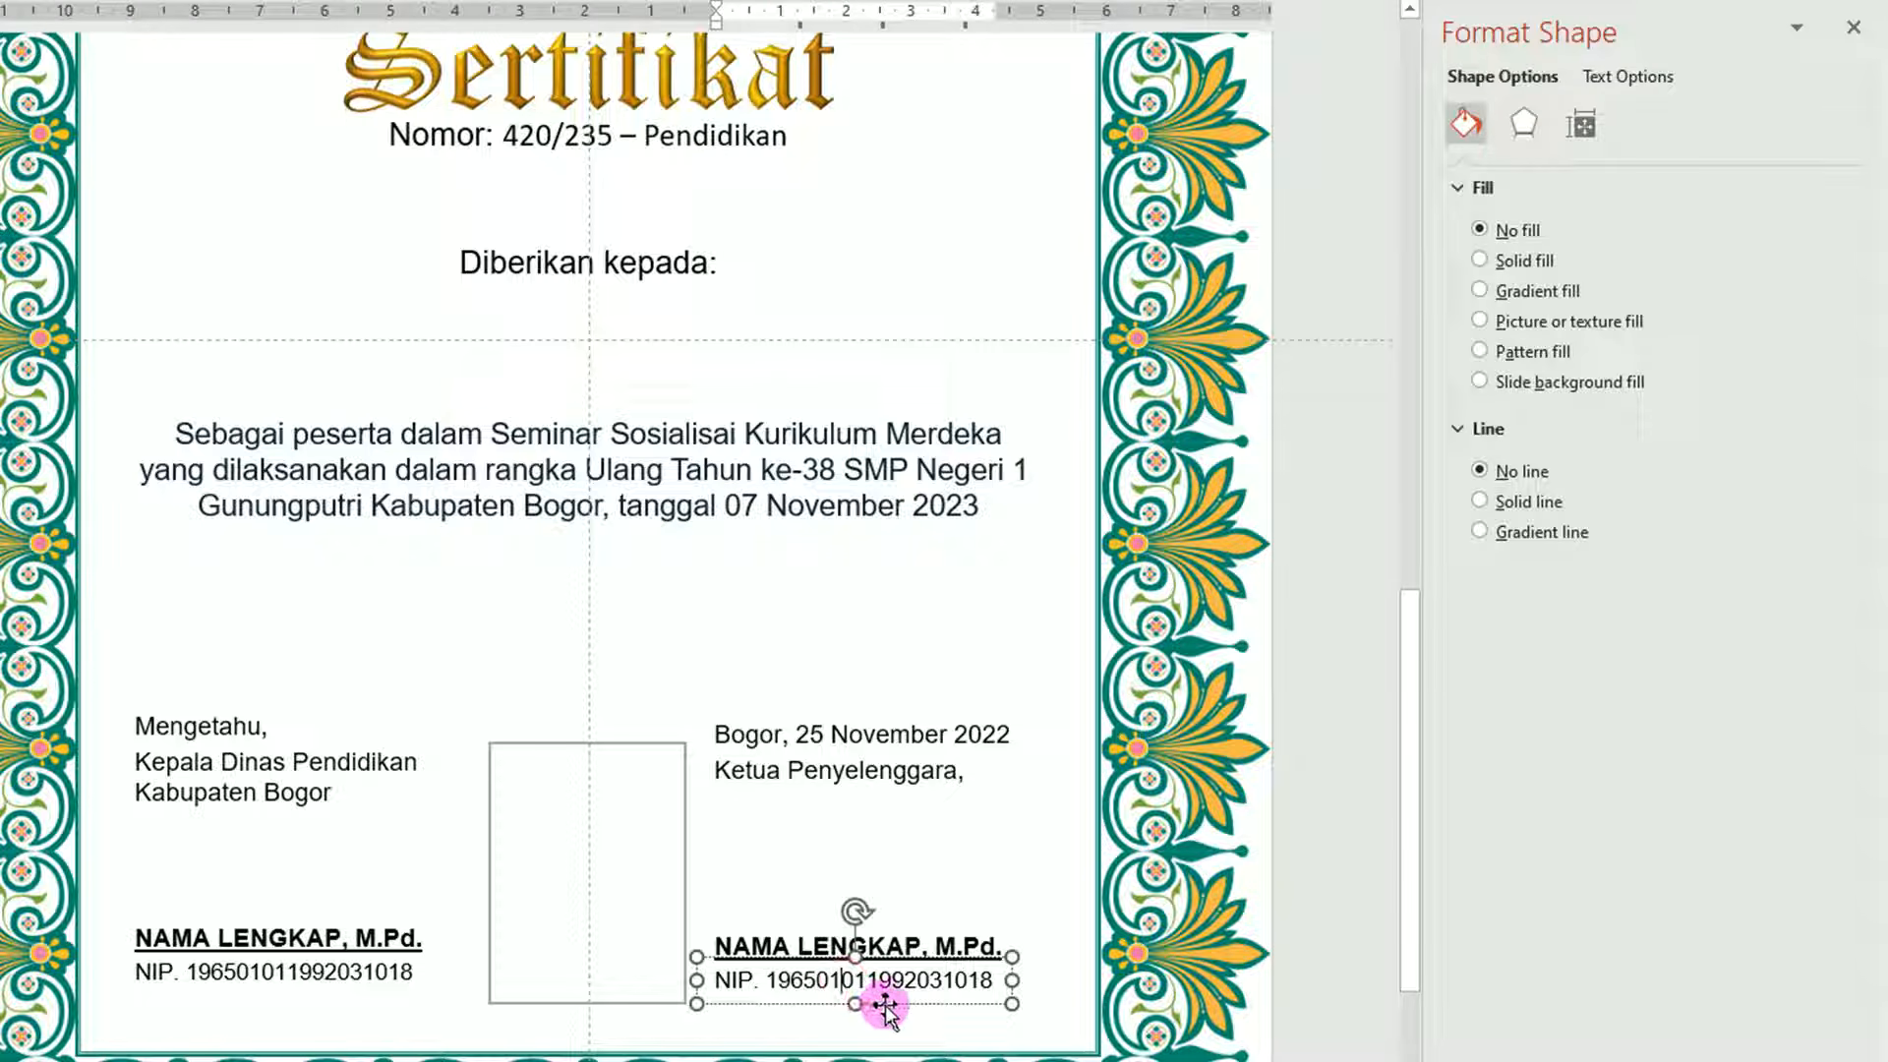
Copy the NIP box into the photo frame as a centred two-line 'Pas Foto' / '3x4' label.
drag(885, 1007, 626, 882)
drag(456, 858, 740, 854)
text(Pas Foto)
key(Return)
text(3x4)
drag(541, 832, 541, 831)
drag(613, 835, 606, 833)
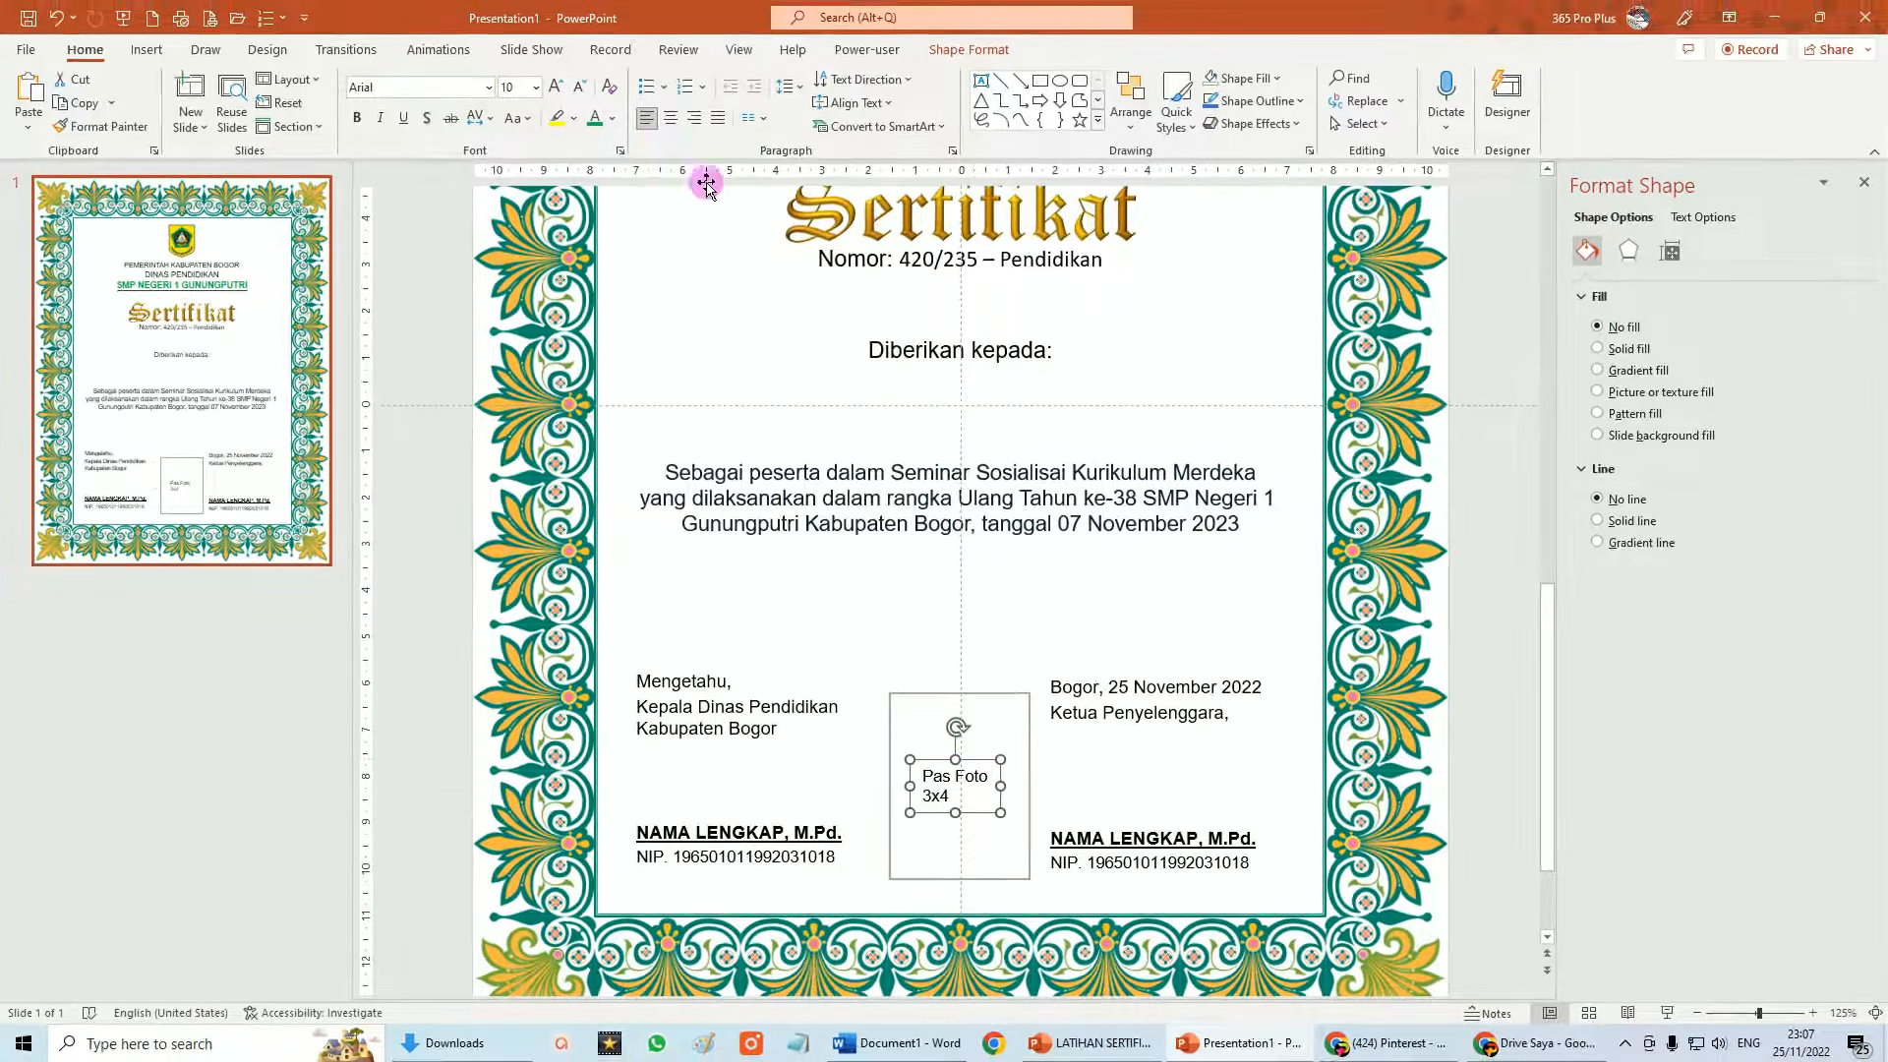
click(670, 118)
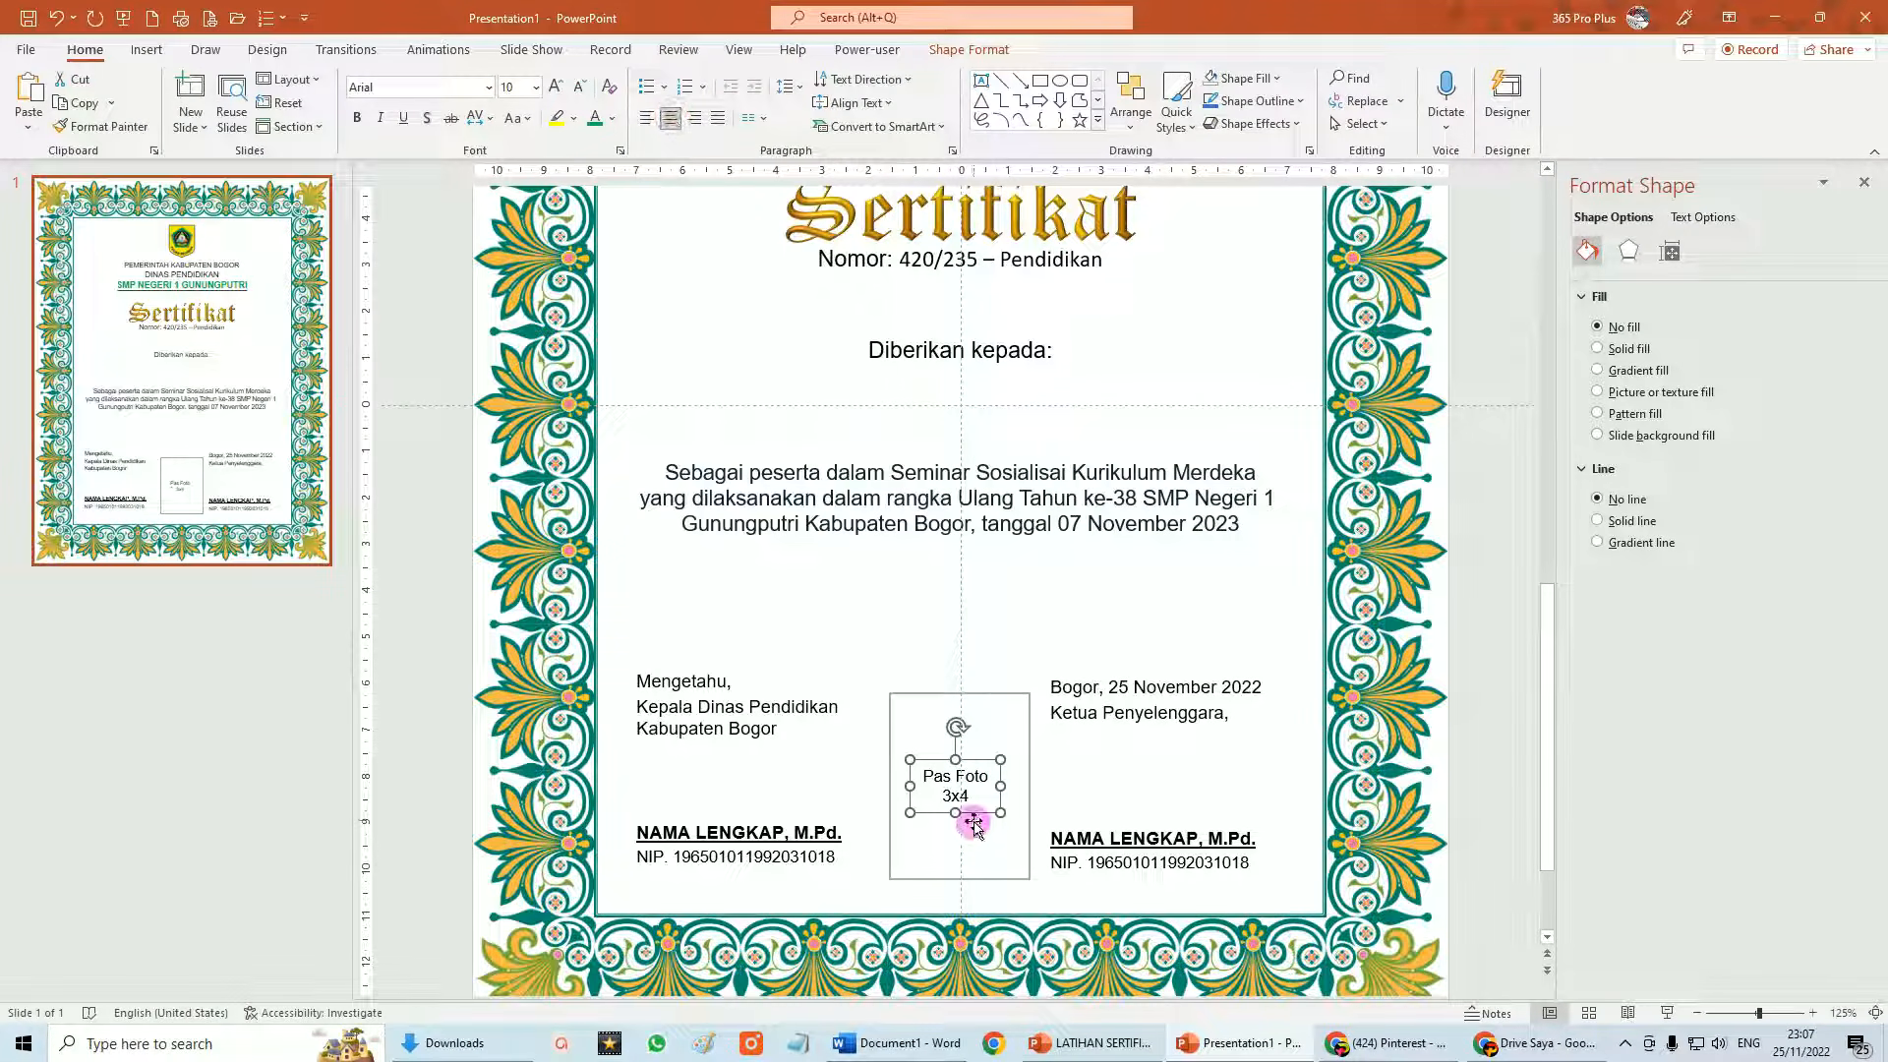
drag(976, 814, 981, 813)
click(1492, 835)
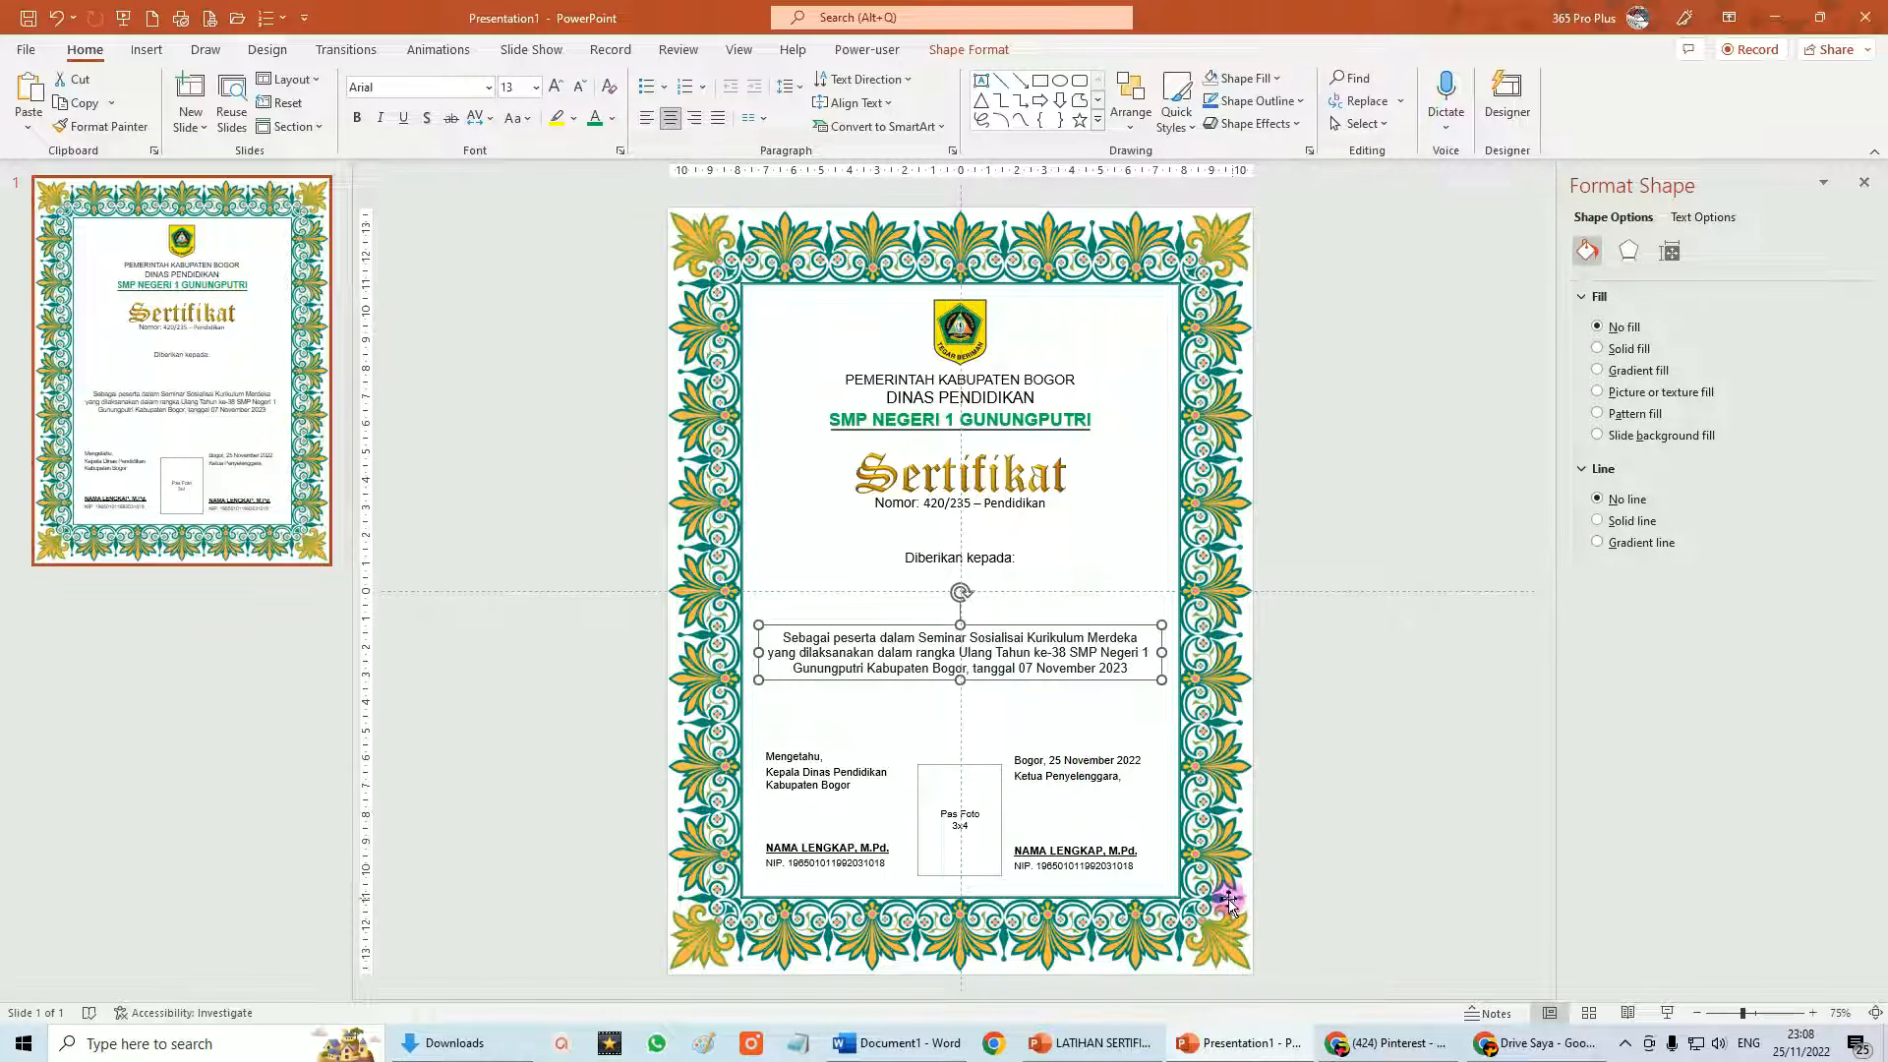
Insert a new Blank-layout slide right after the certificate slide.
click(1406, 612)
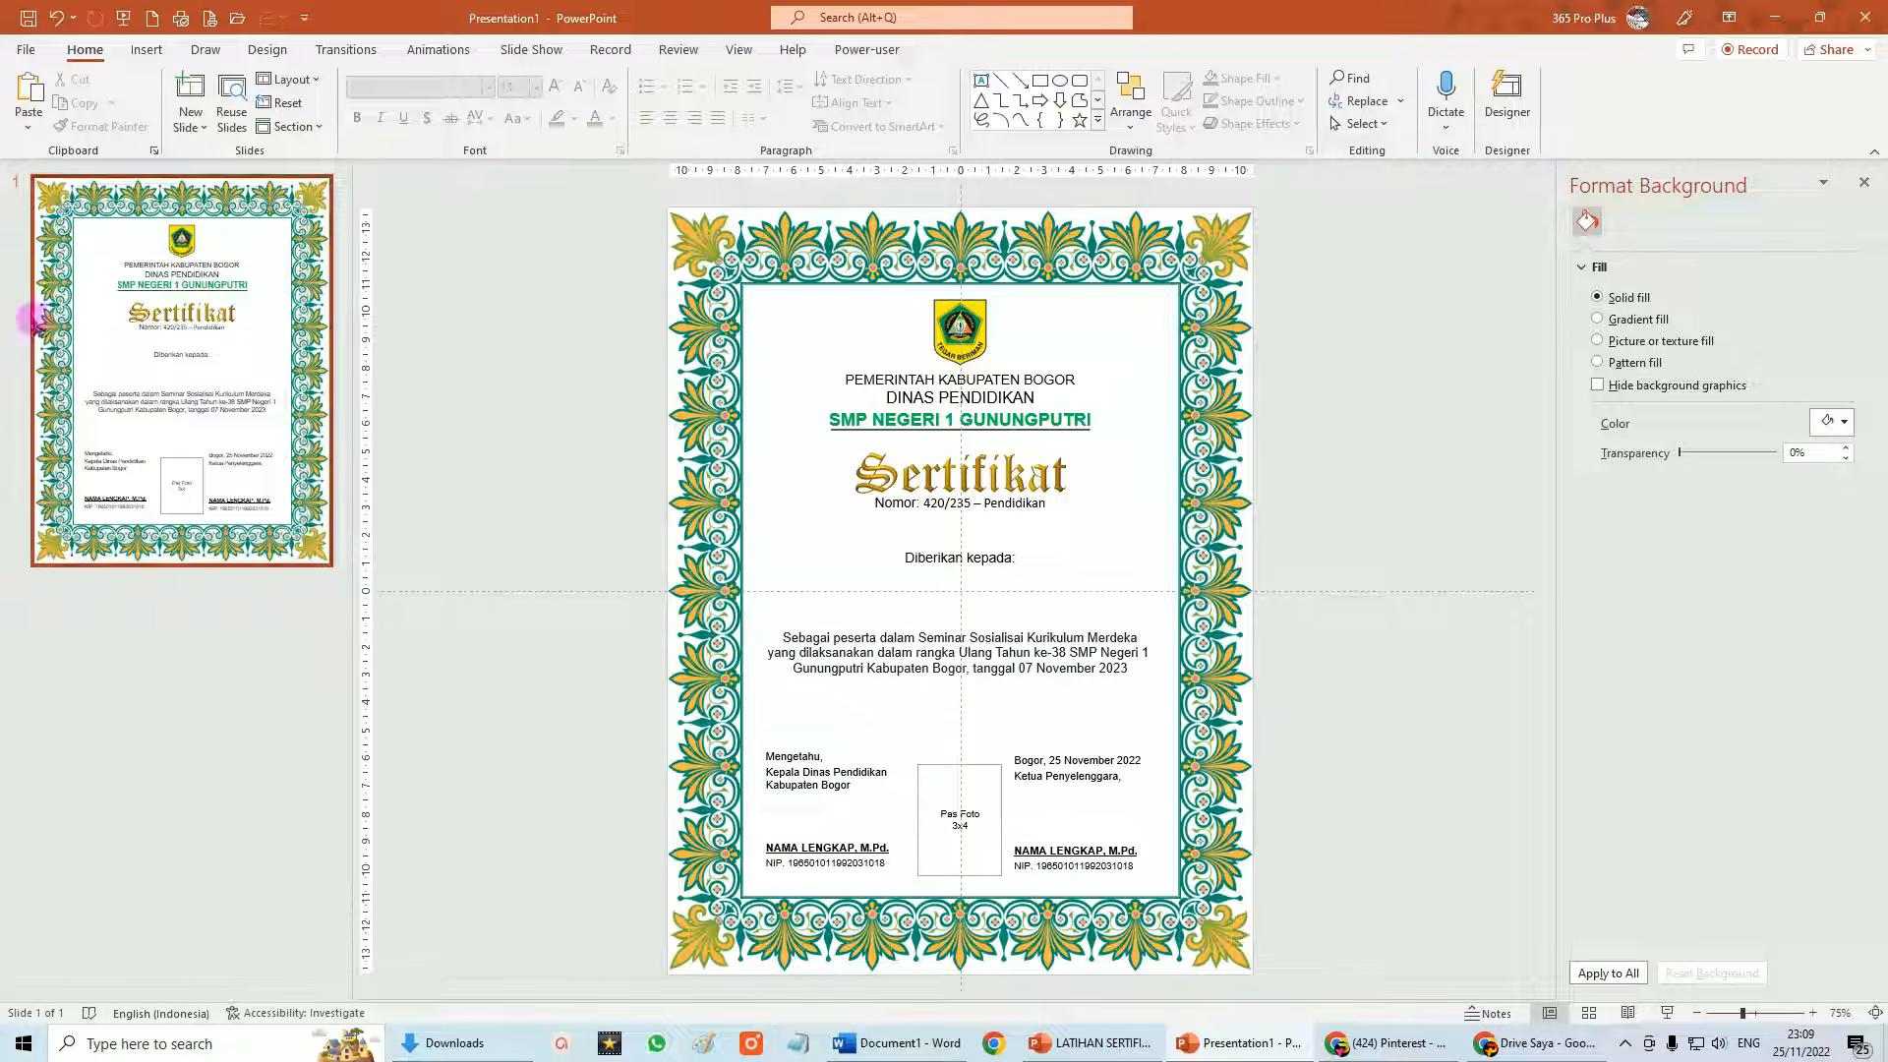
click(255, 590)
click(242, 499)
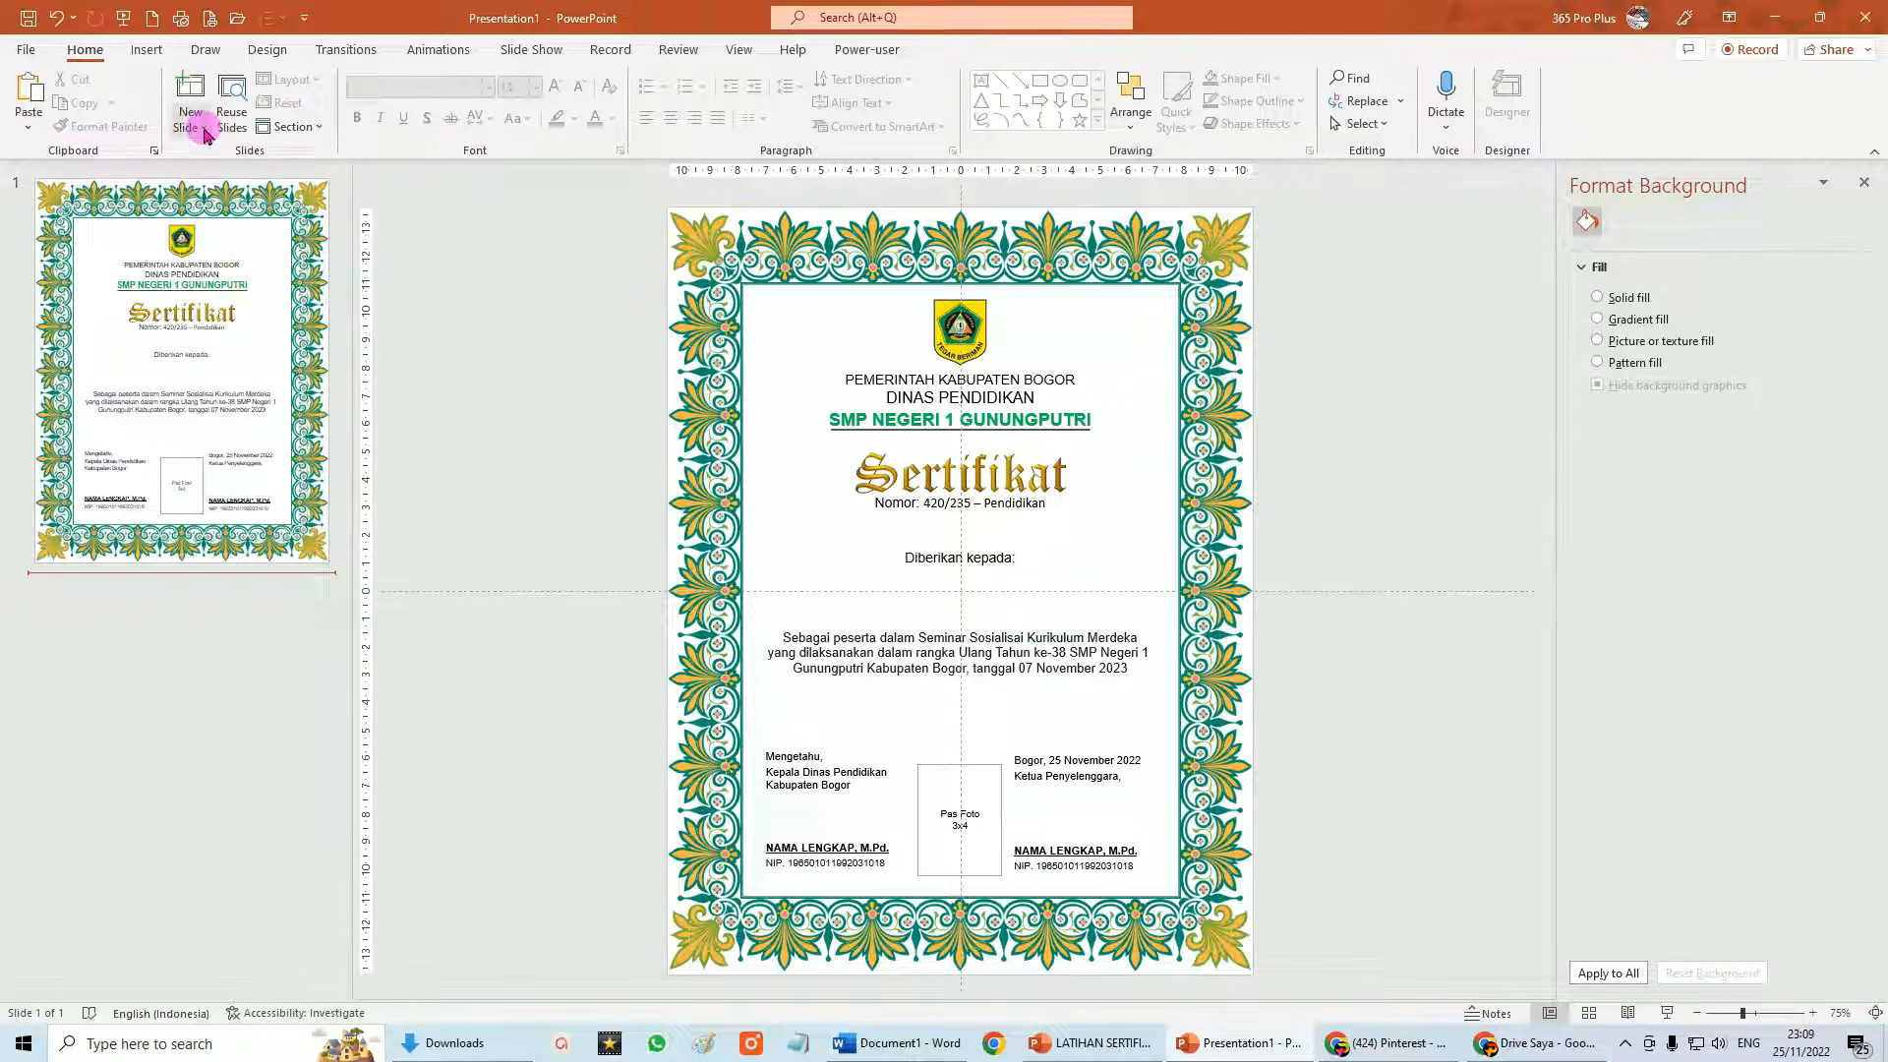
click(206, 133)
click(227, 587)
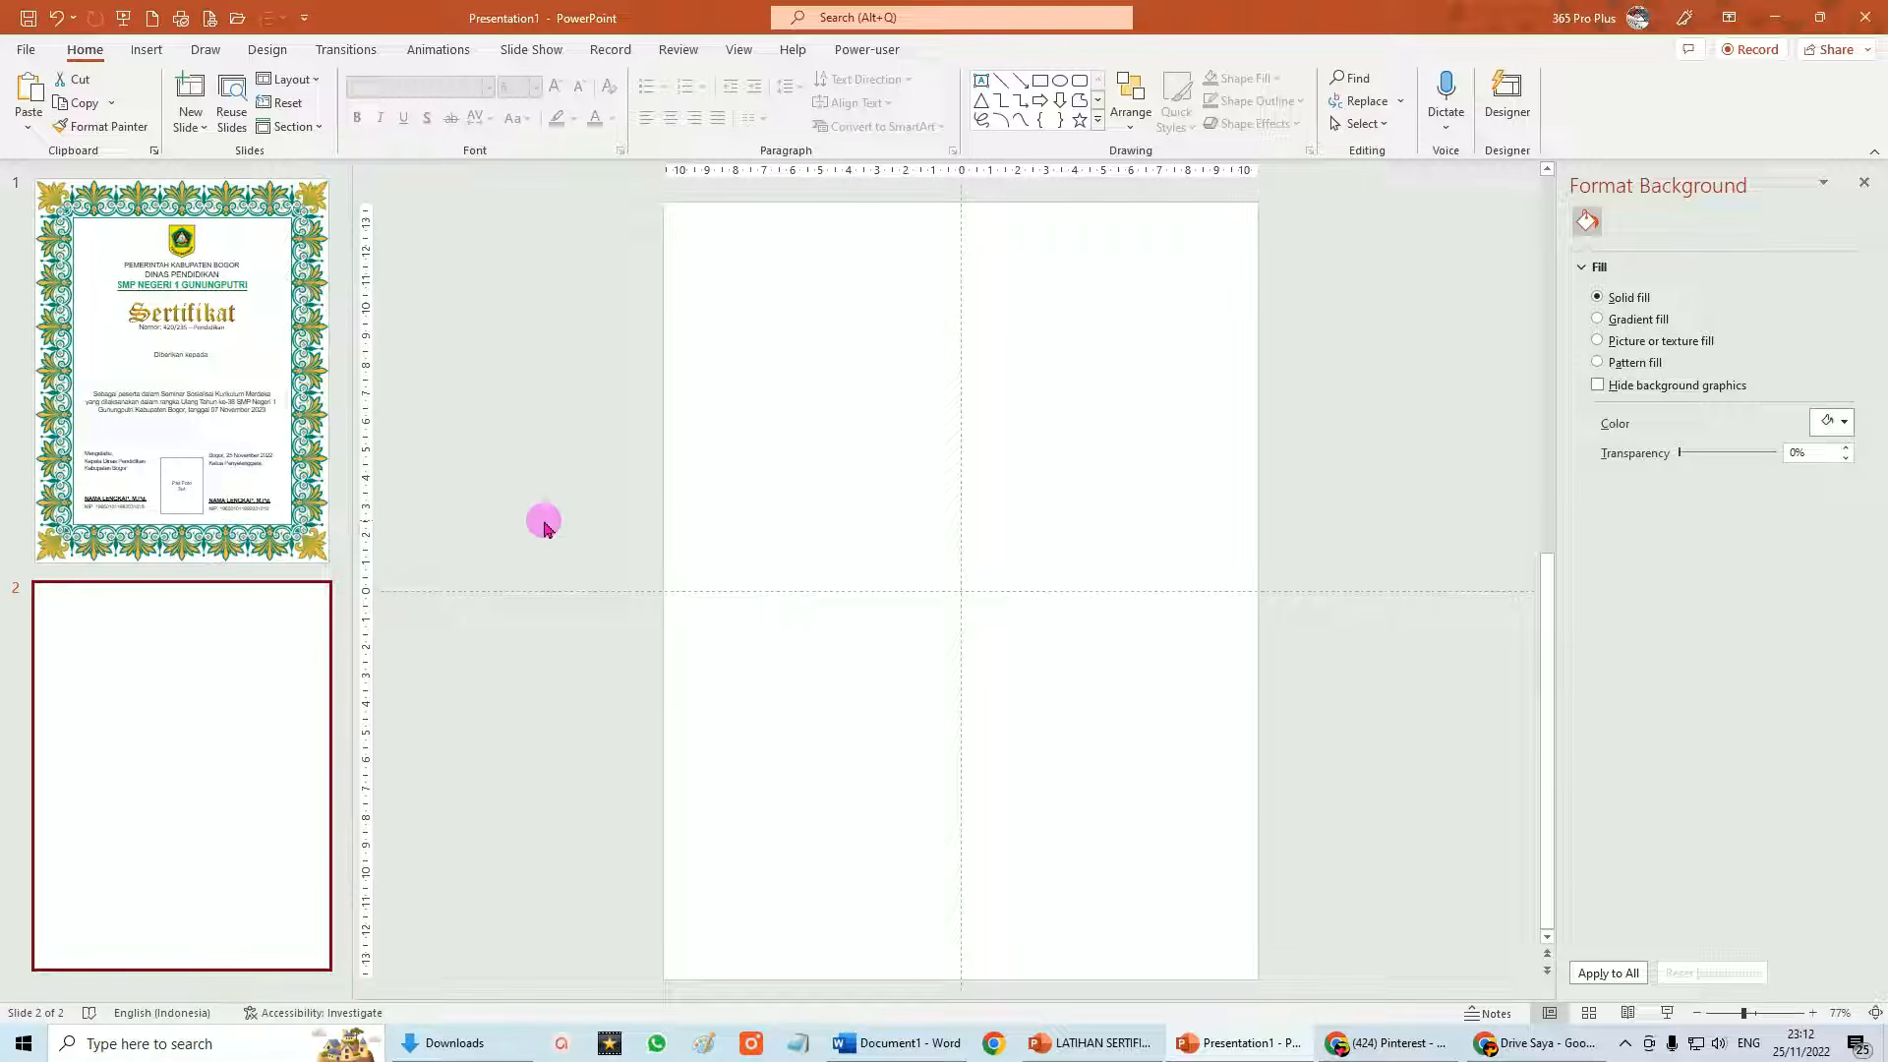
Draw a rectangle spanning the entire second slide, about 27.5 × 21 cm.
click(148, 51)
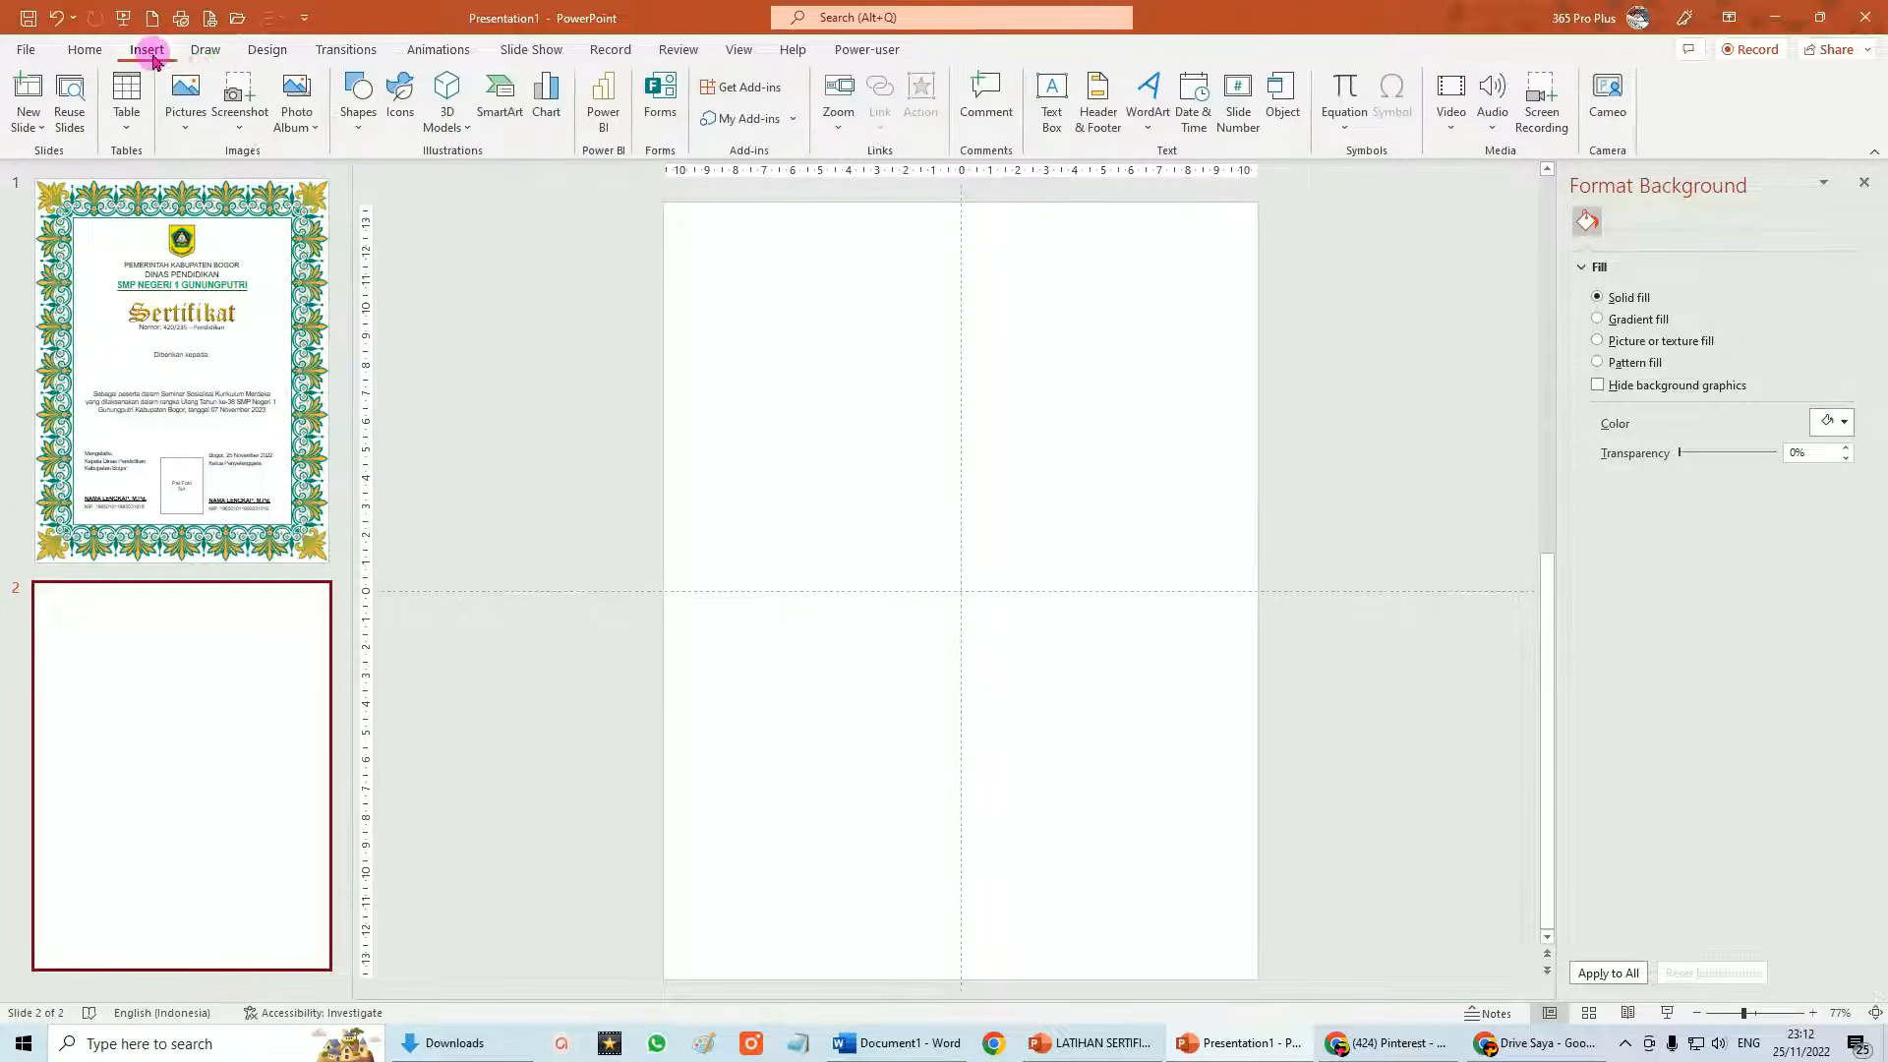
click(360, 133)
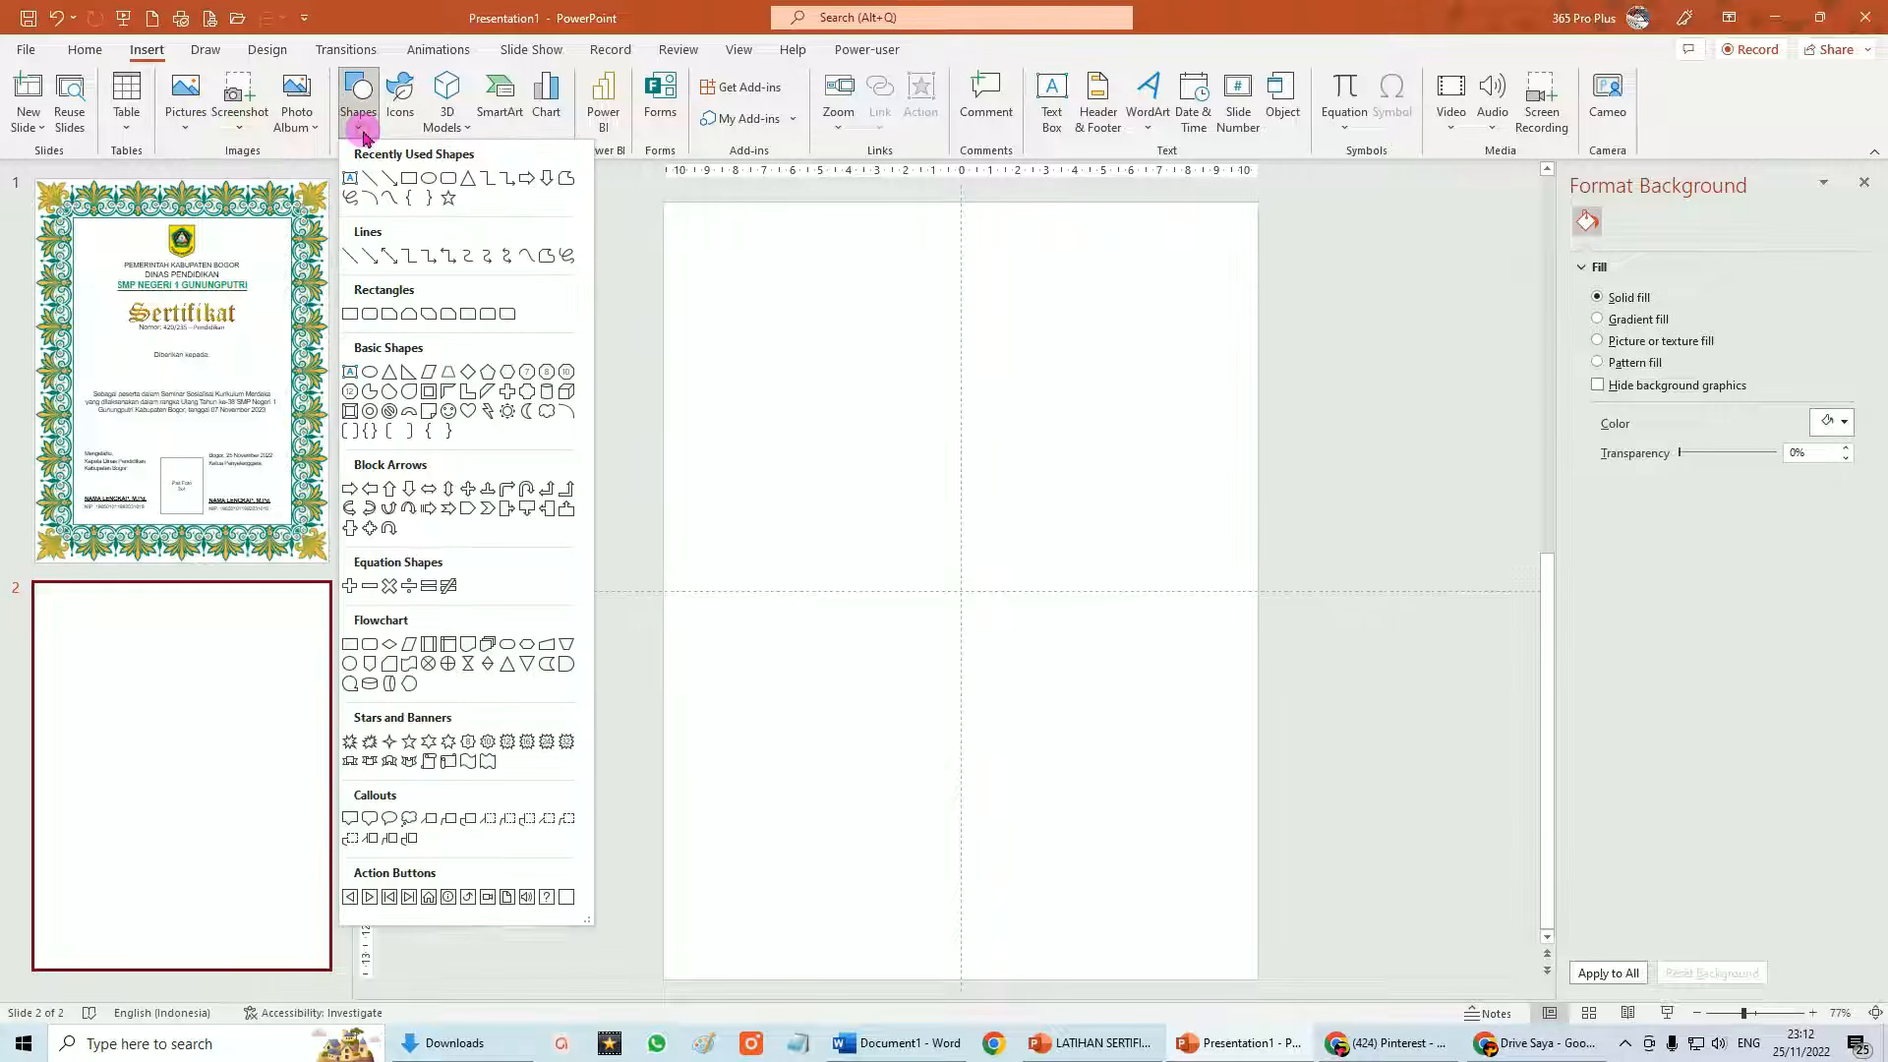
click(350, 314)
drag(665, 204, 1259, 981)
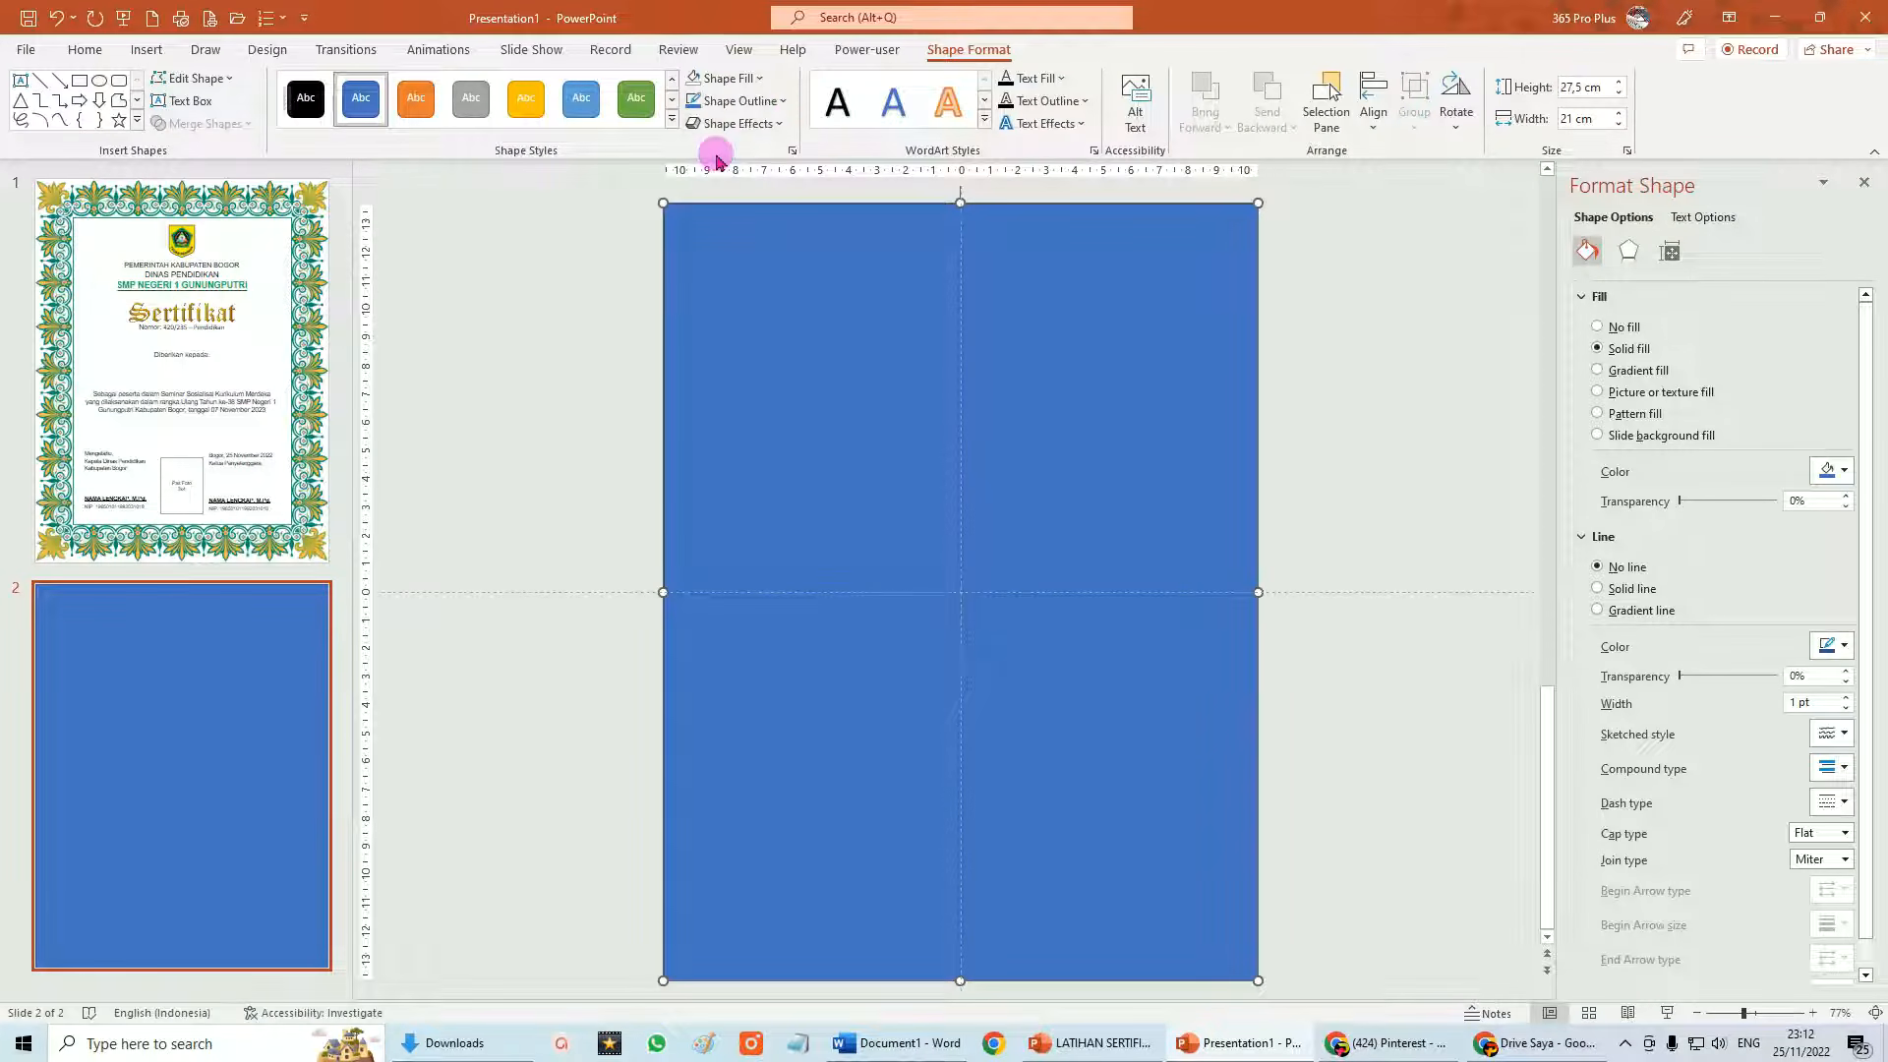
Set the full-slide rectangle's outline to No Outline.
click(783, 101)
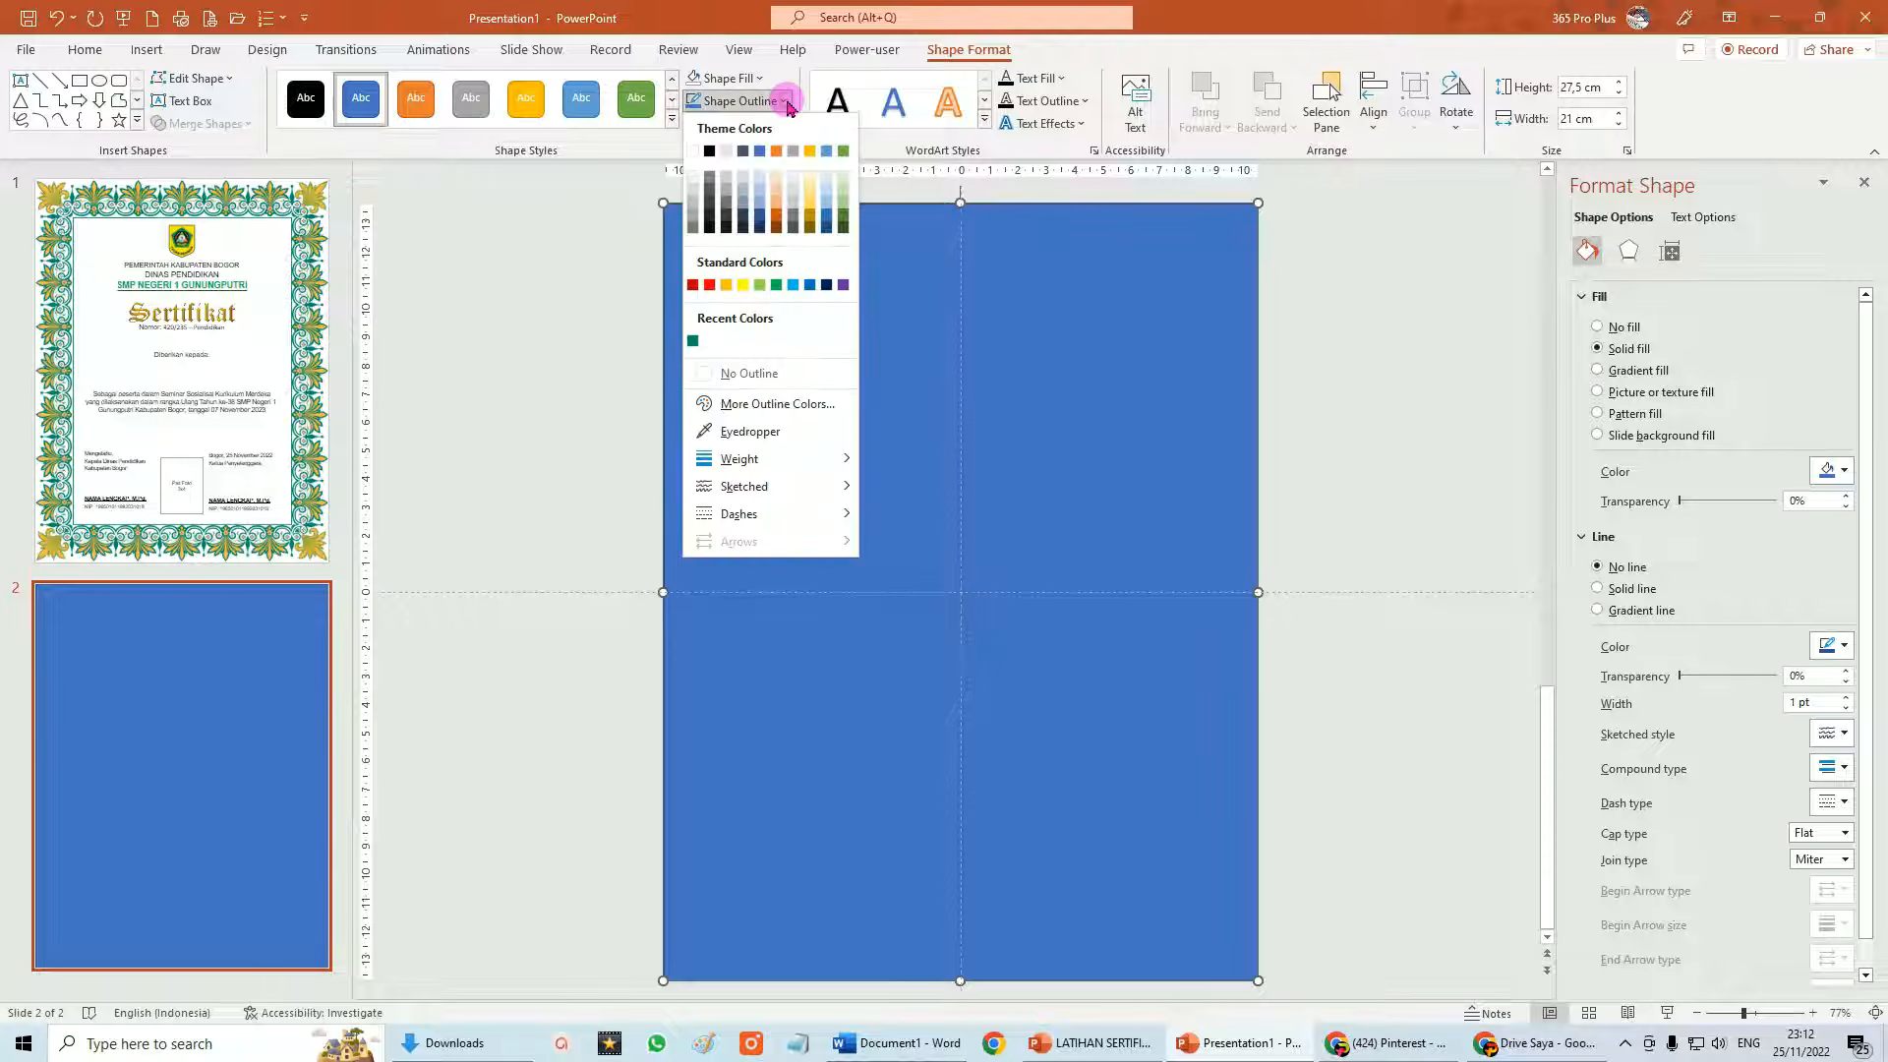
click(742, 373)
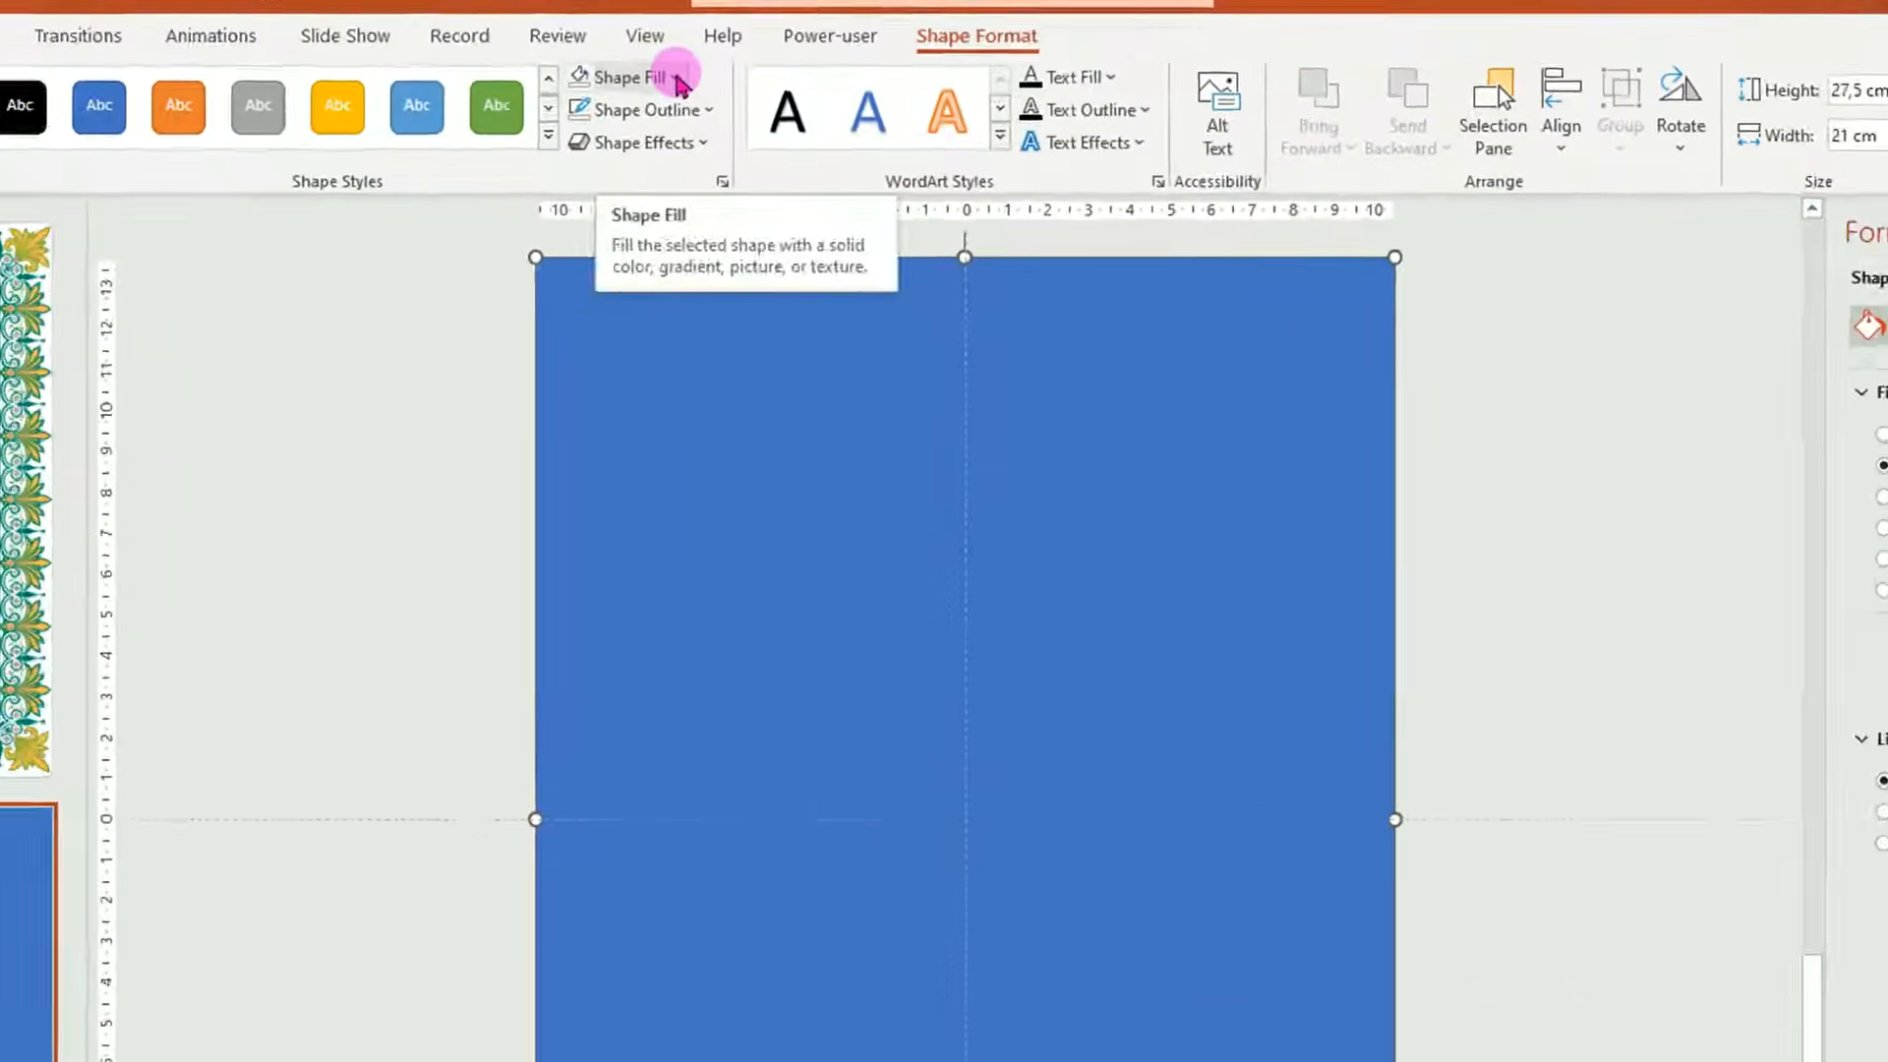
click(762, 80)
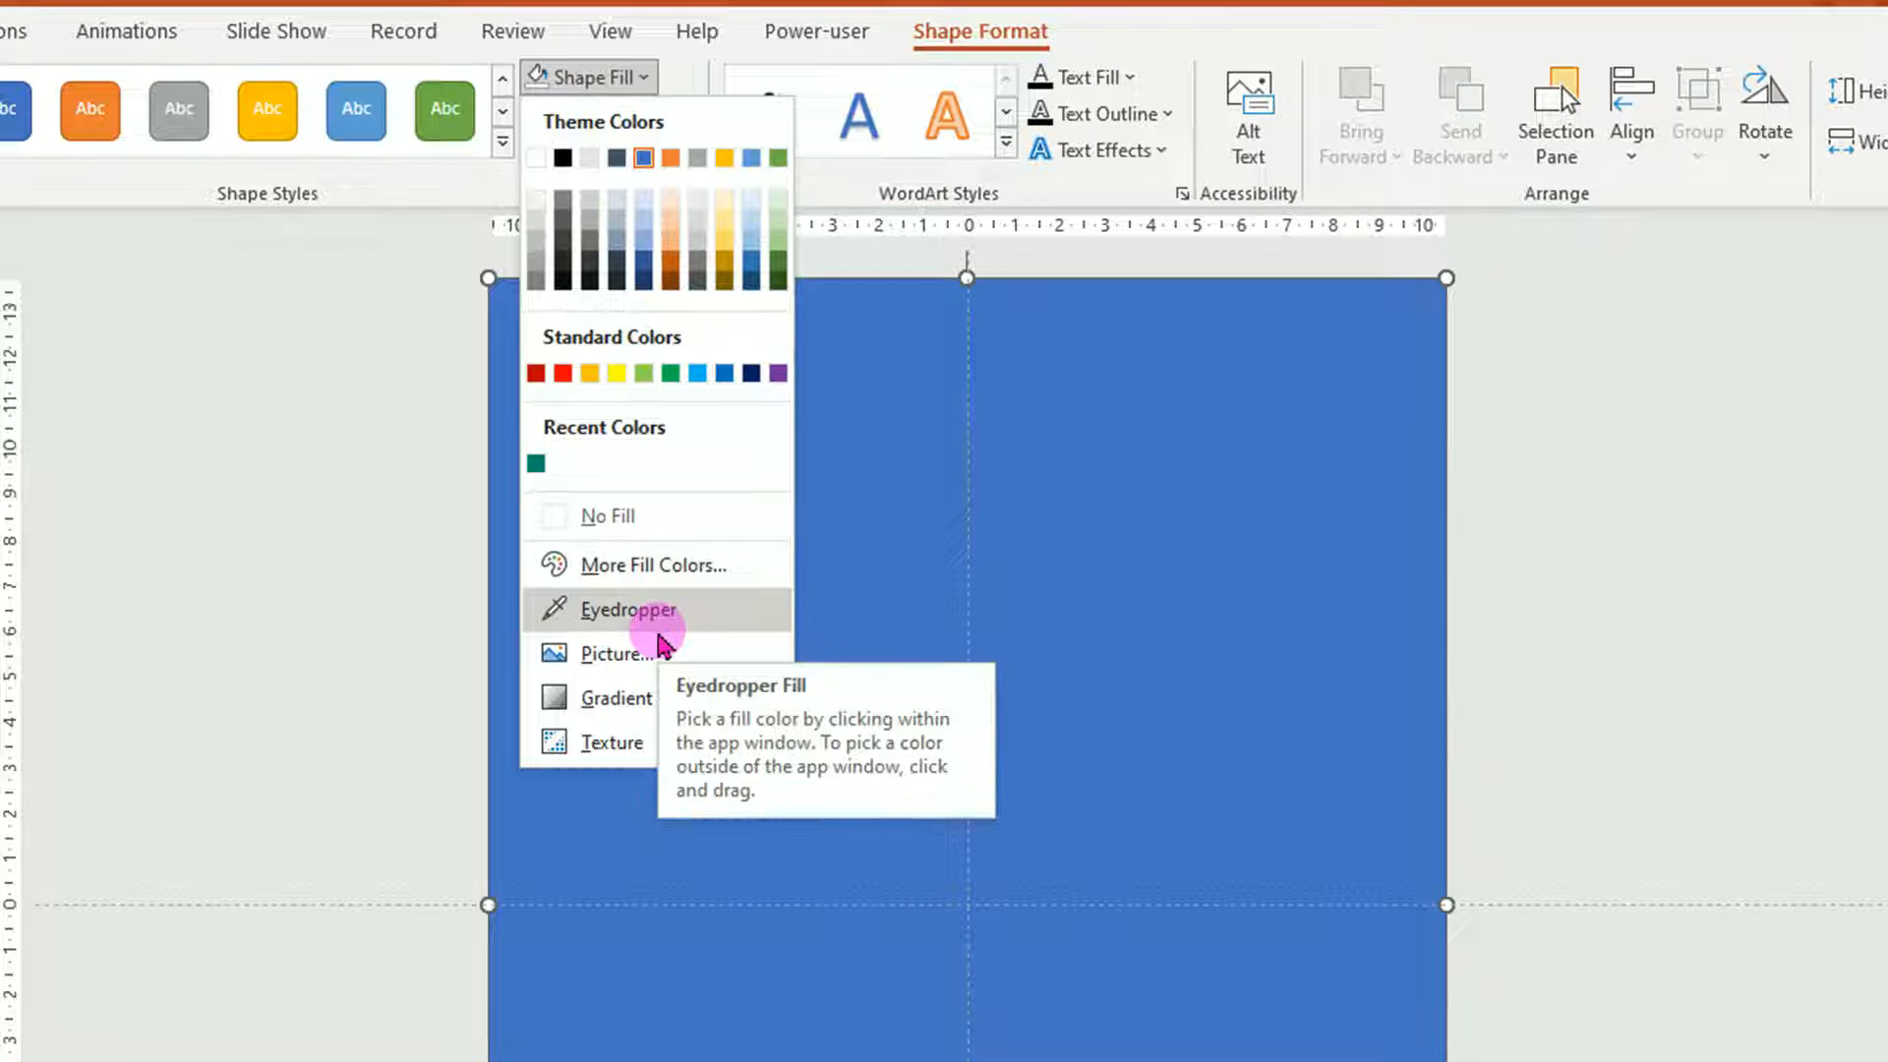
Give the rectangle an olive-yellow Standard fill colour at 60% transparency.
click(680, 563)
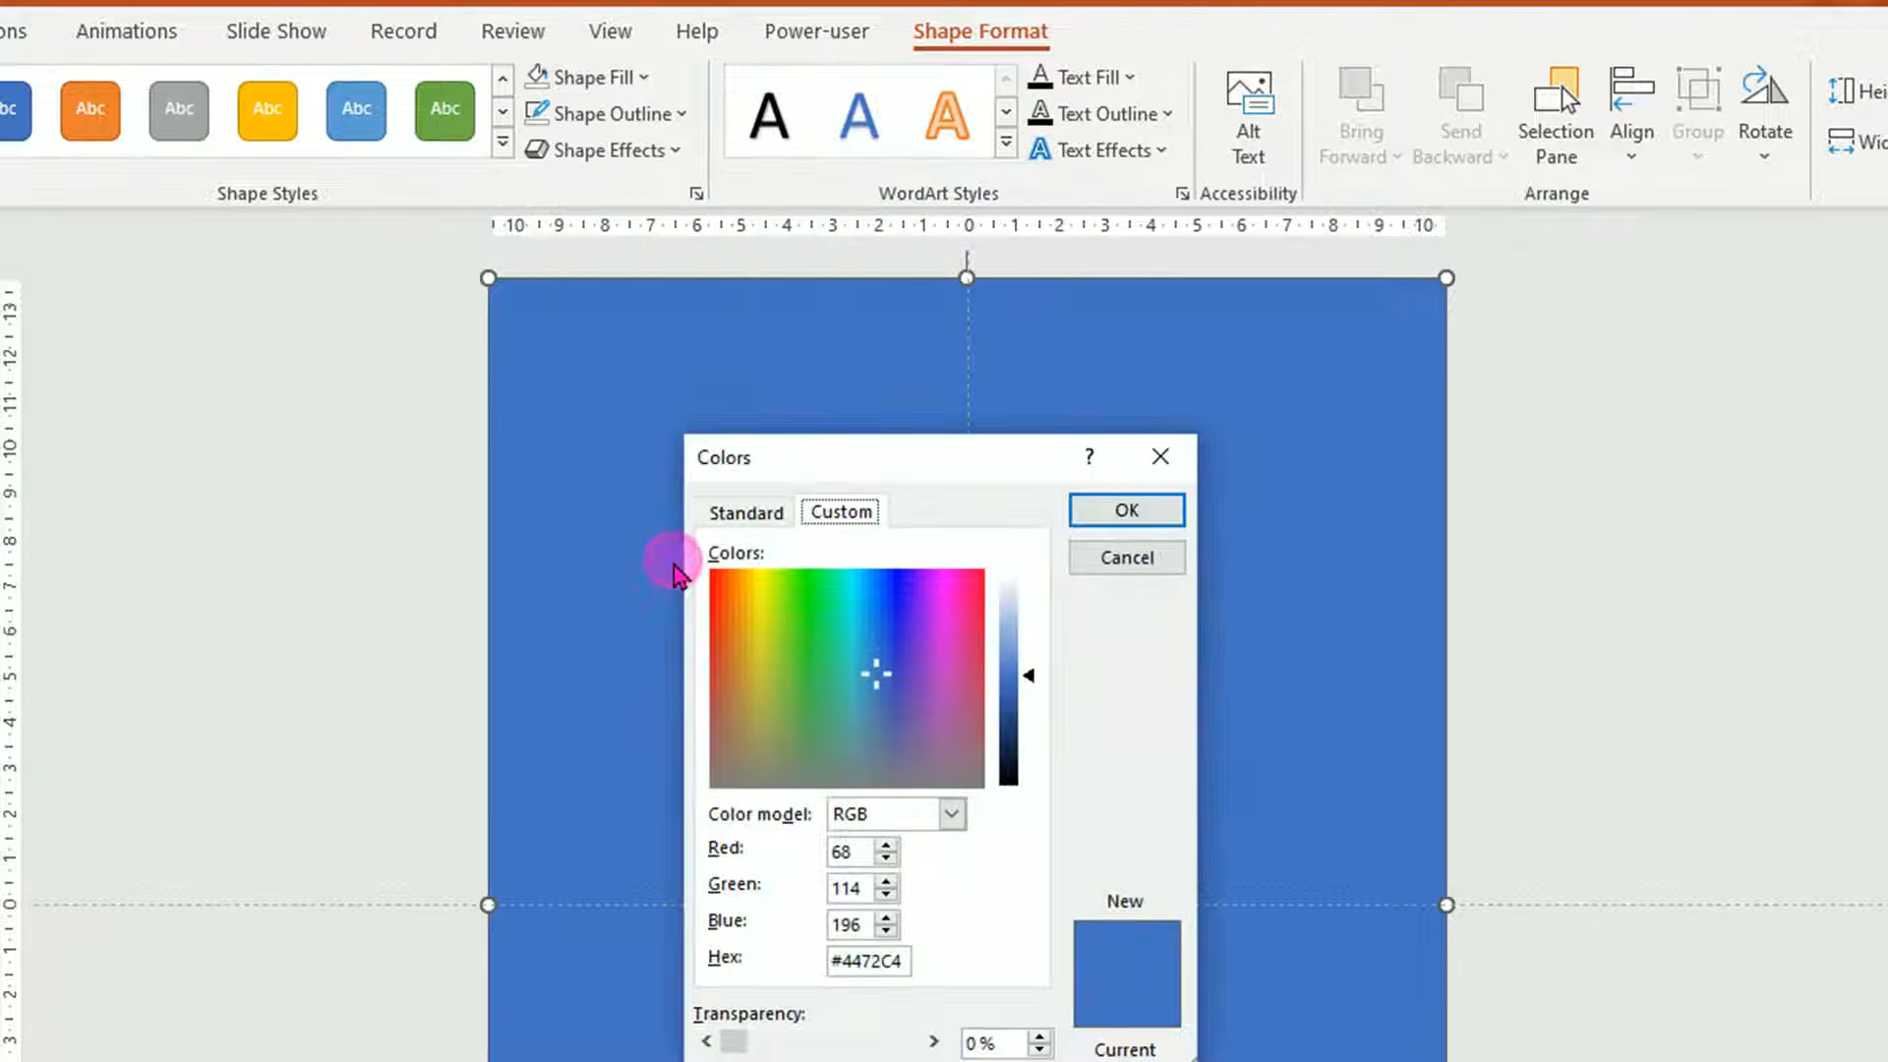
click(746, 513)
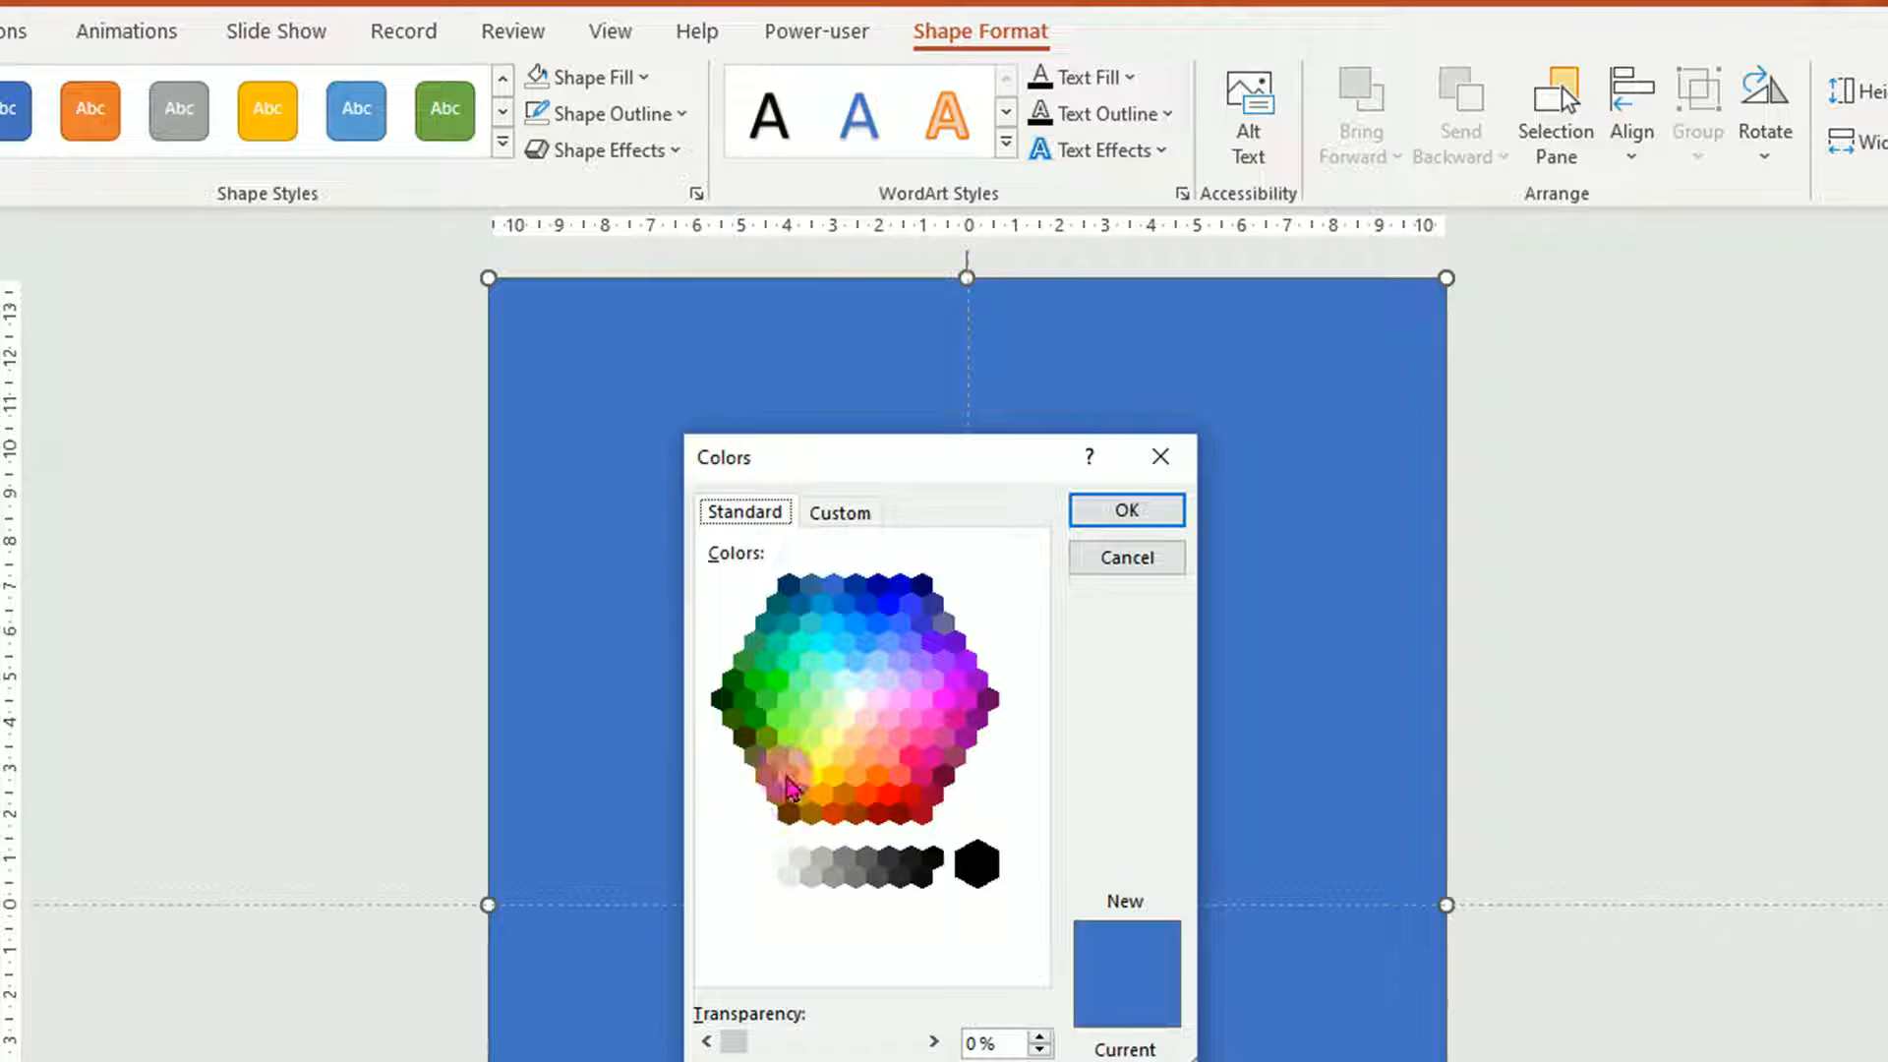
click(787, 777)
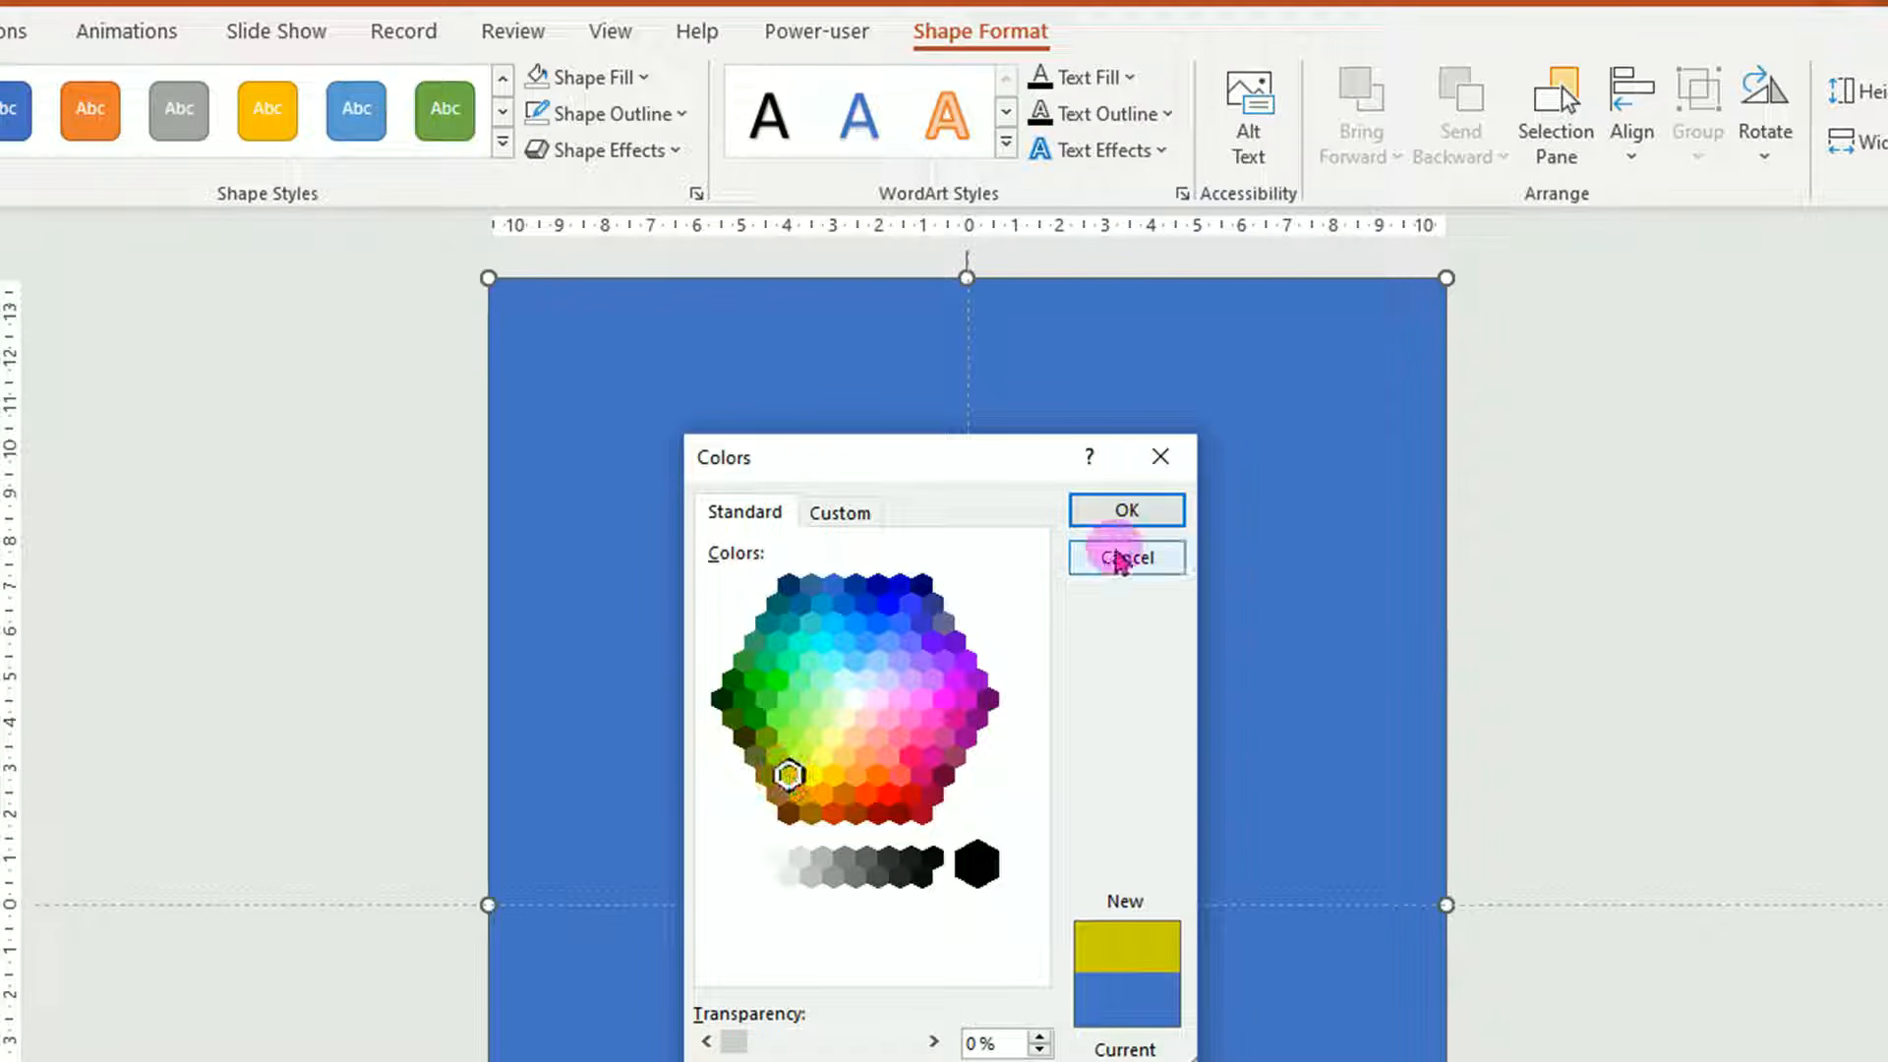
click(1139, 512)
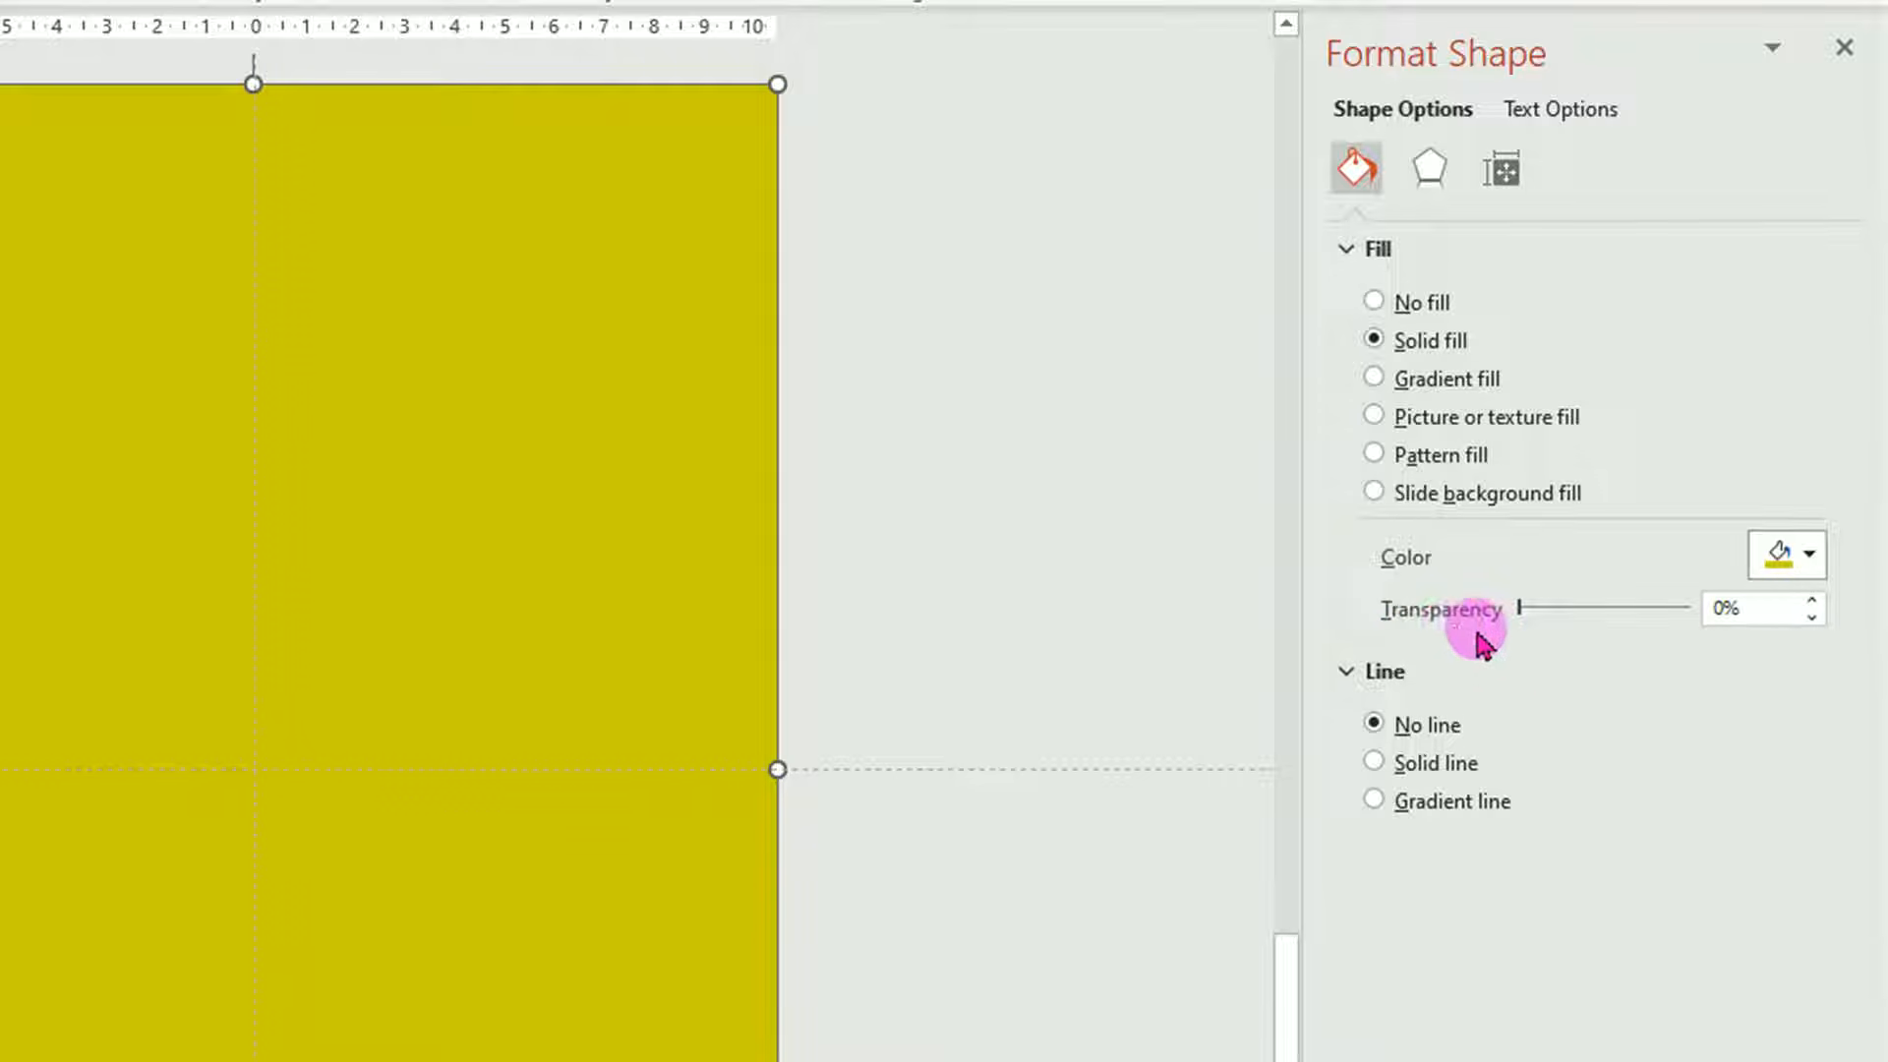
drag(1522, 613, 1623, 620)
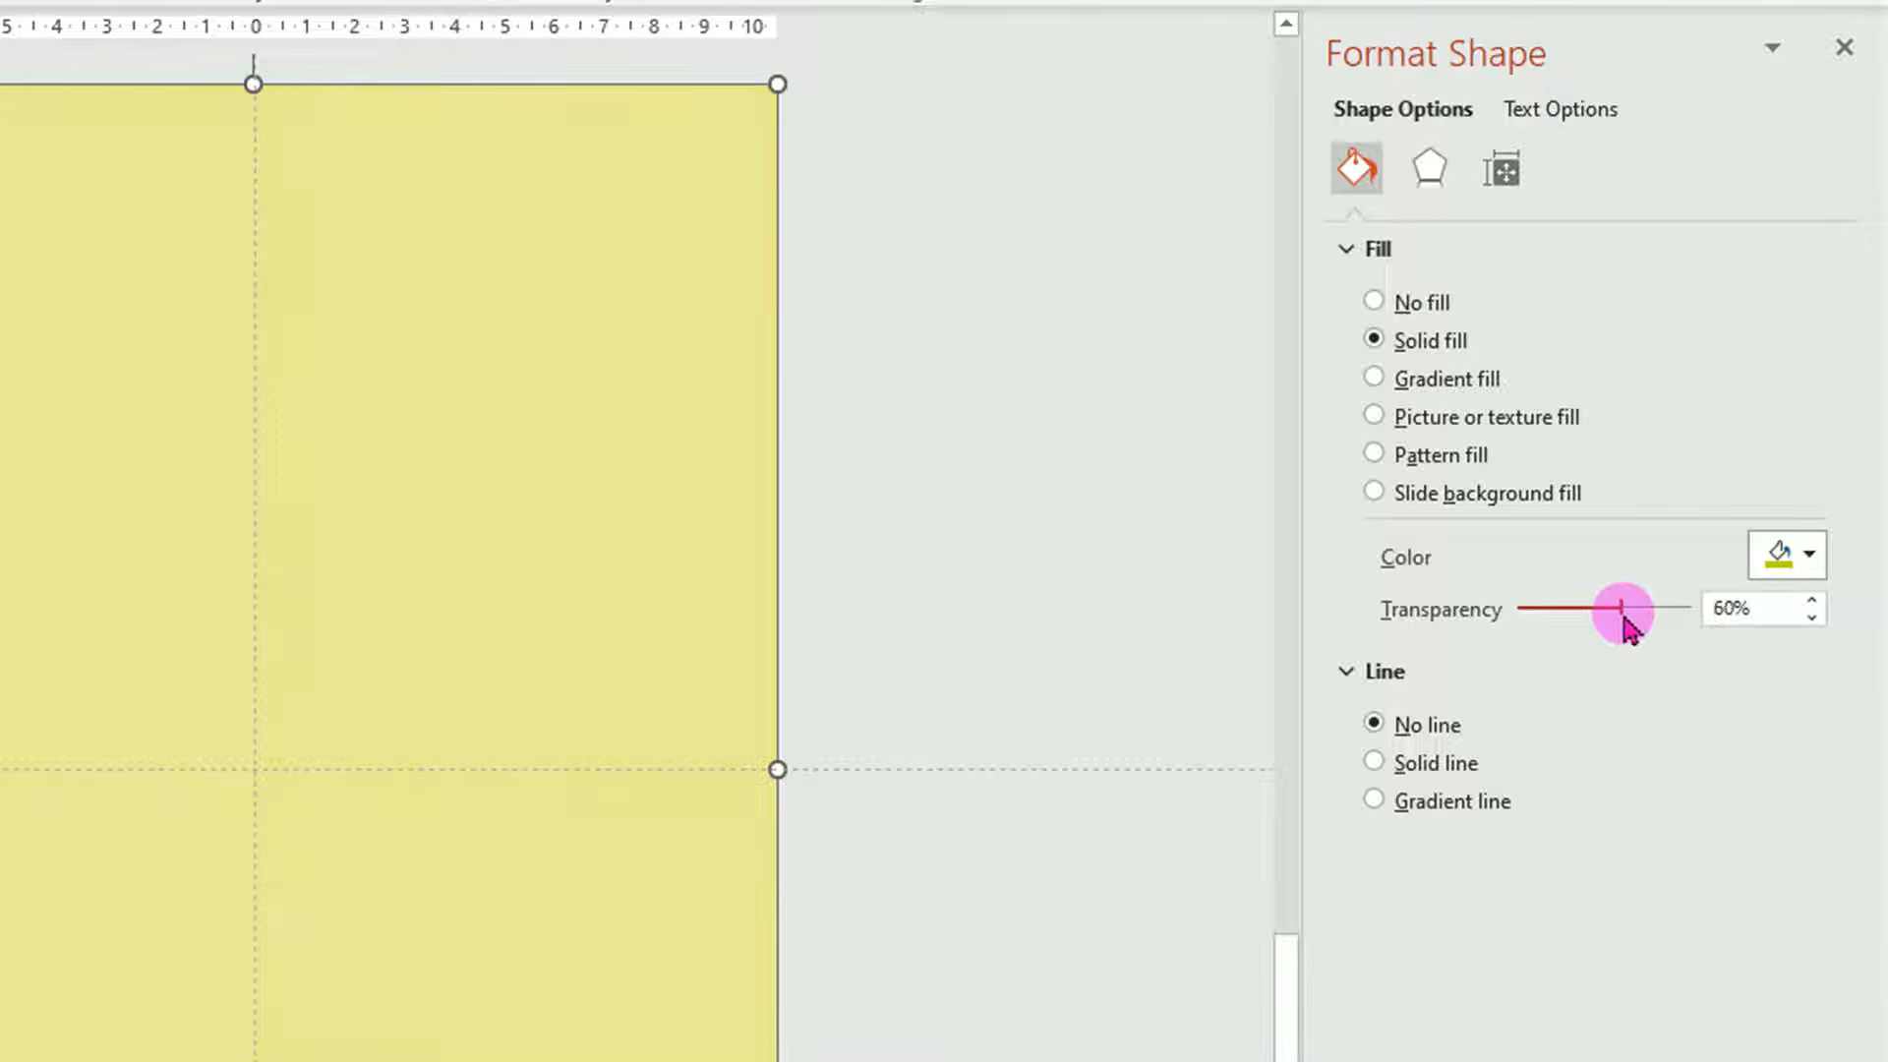
drag(1627, 627, 1635, 636)
click(1180, 487)
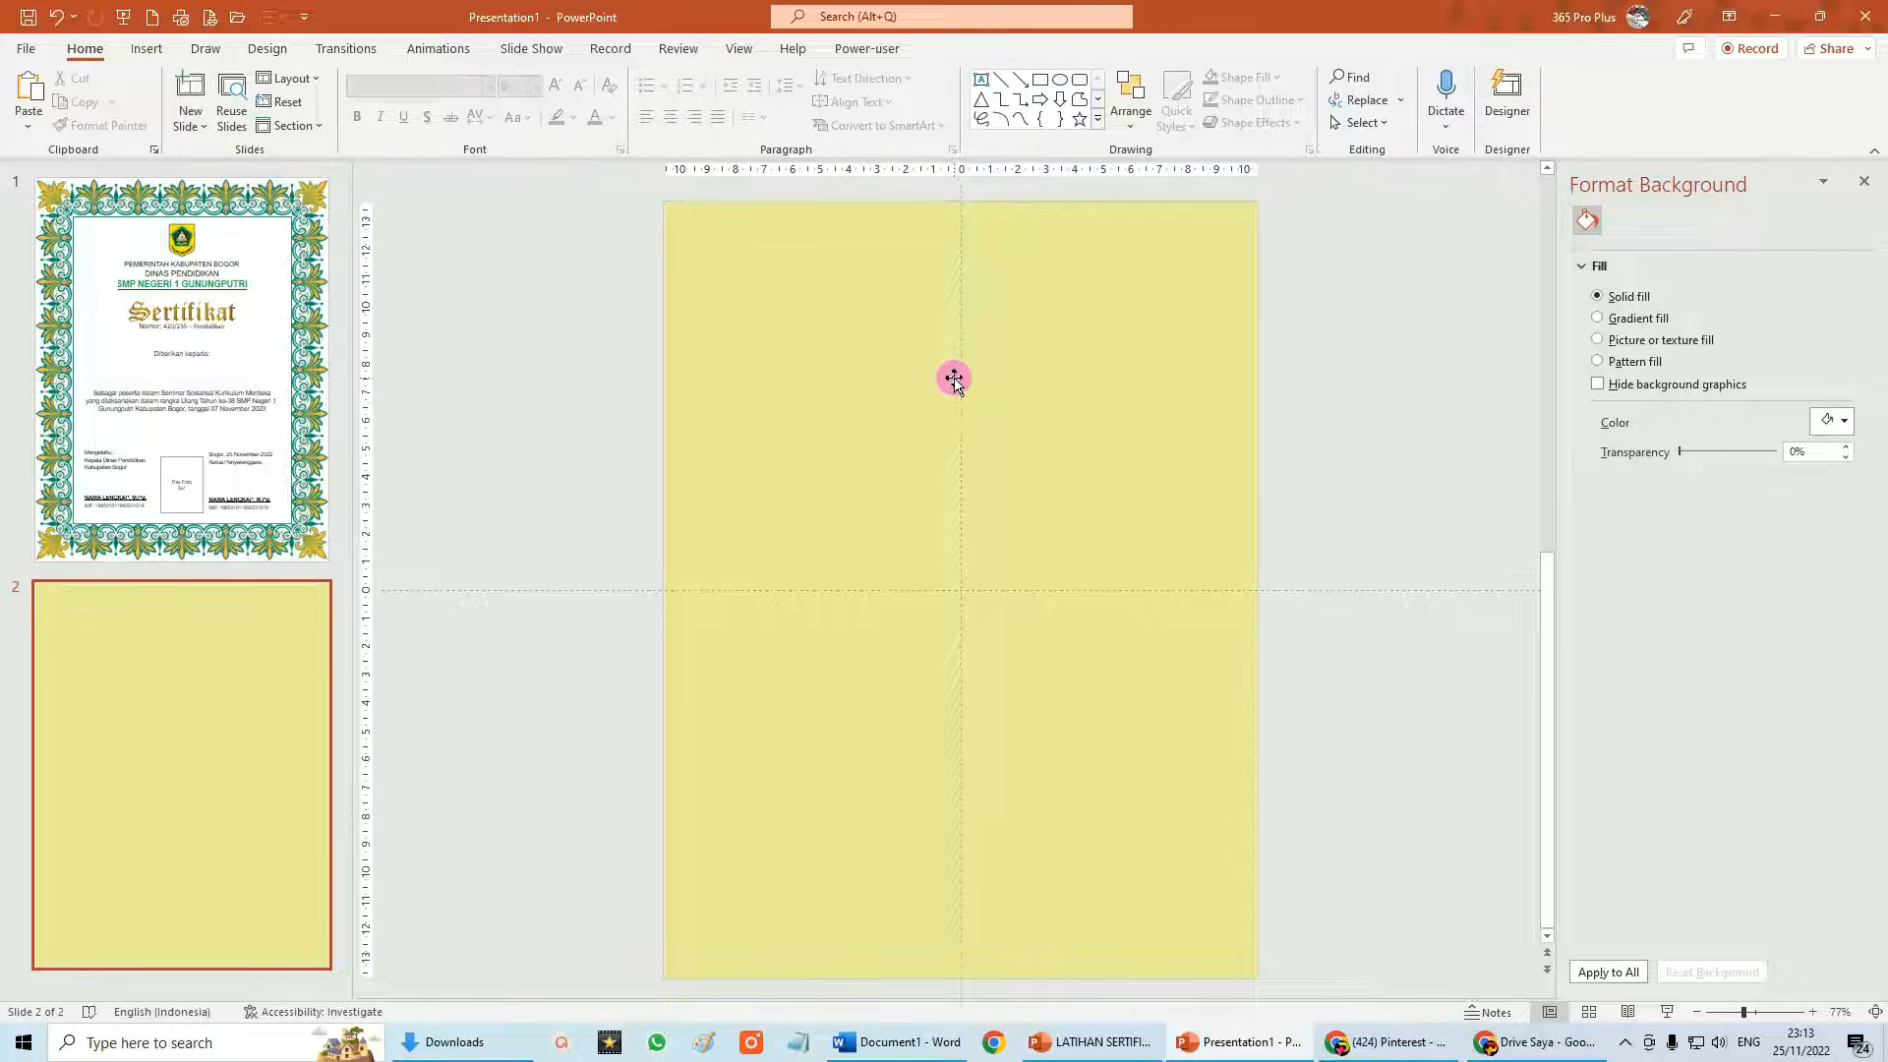
Copy the PEMERINTAH KABUPATEN BOGOR text box from slide 1 and paste it onto slide 2.
click(178, 360)
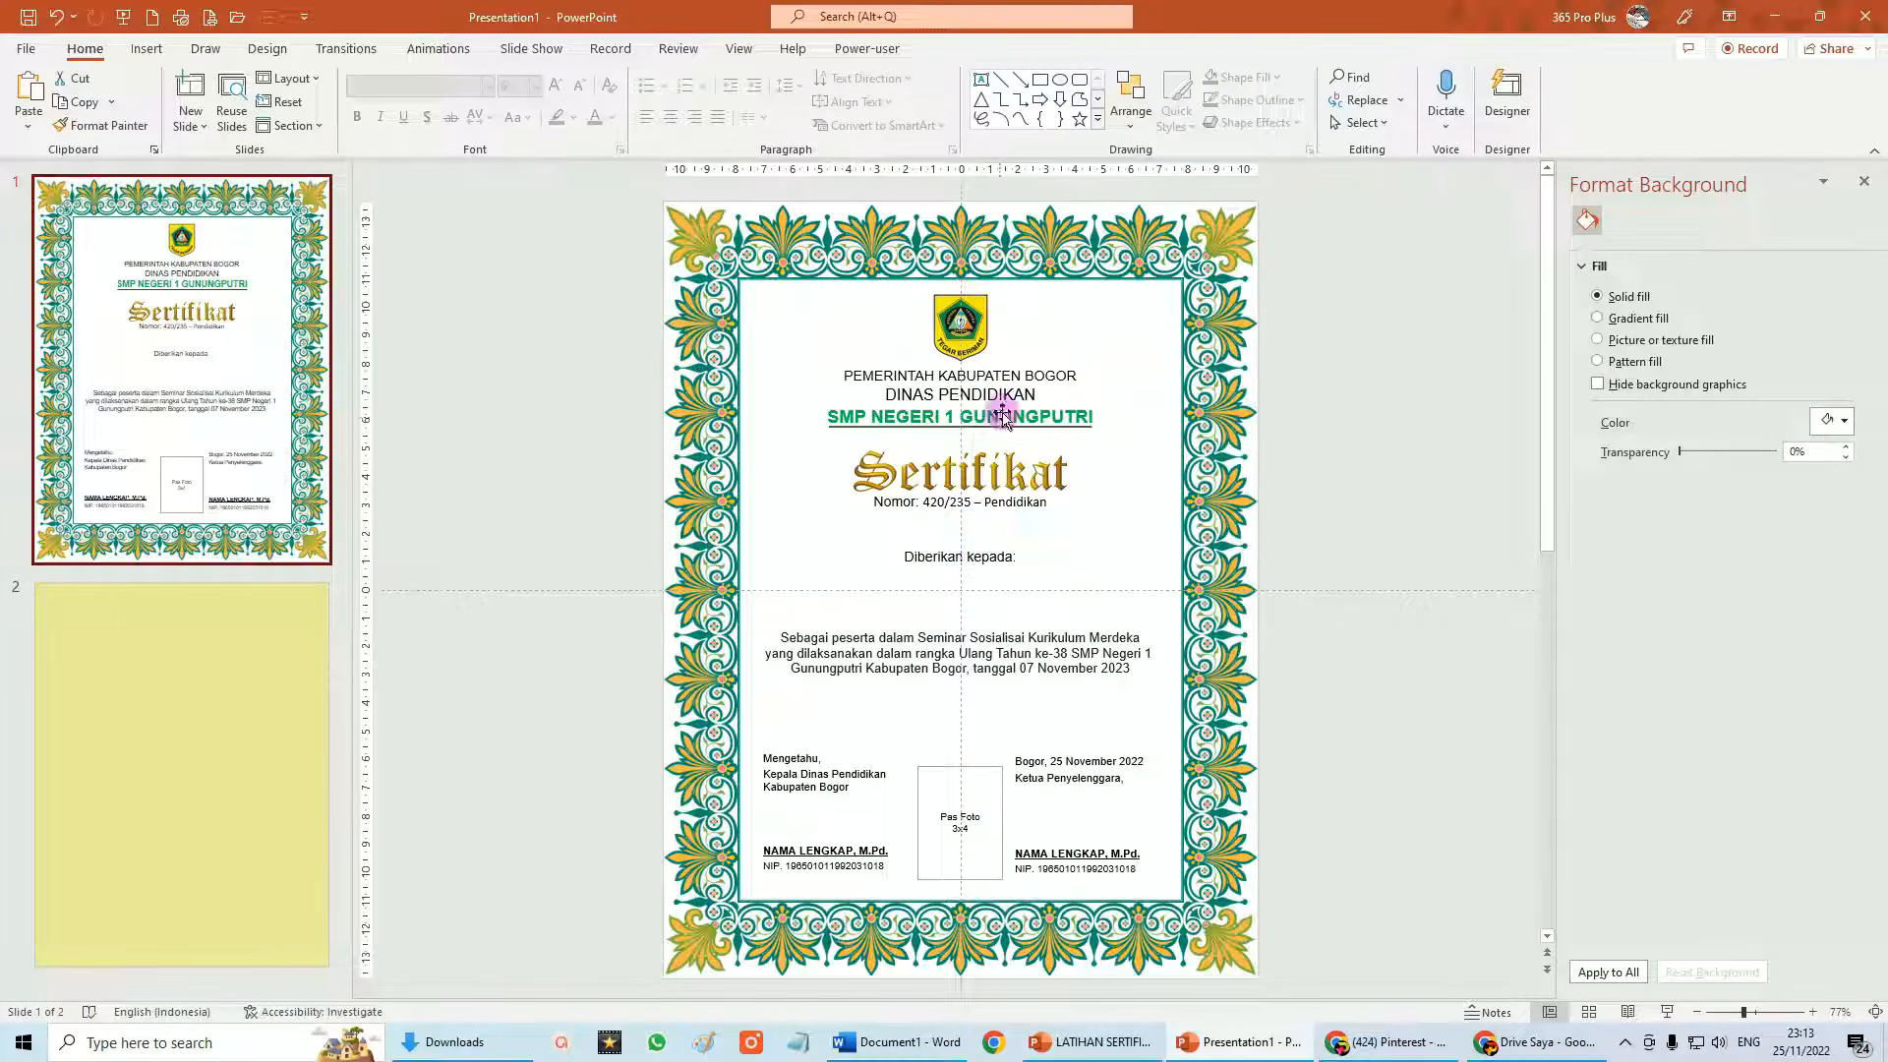
click(1028, 370)
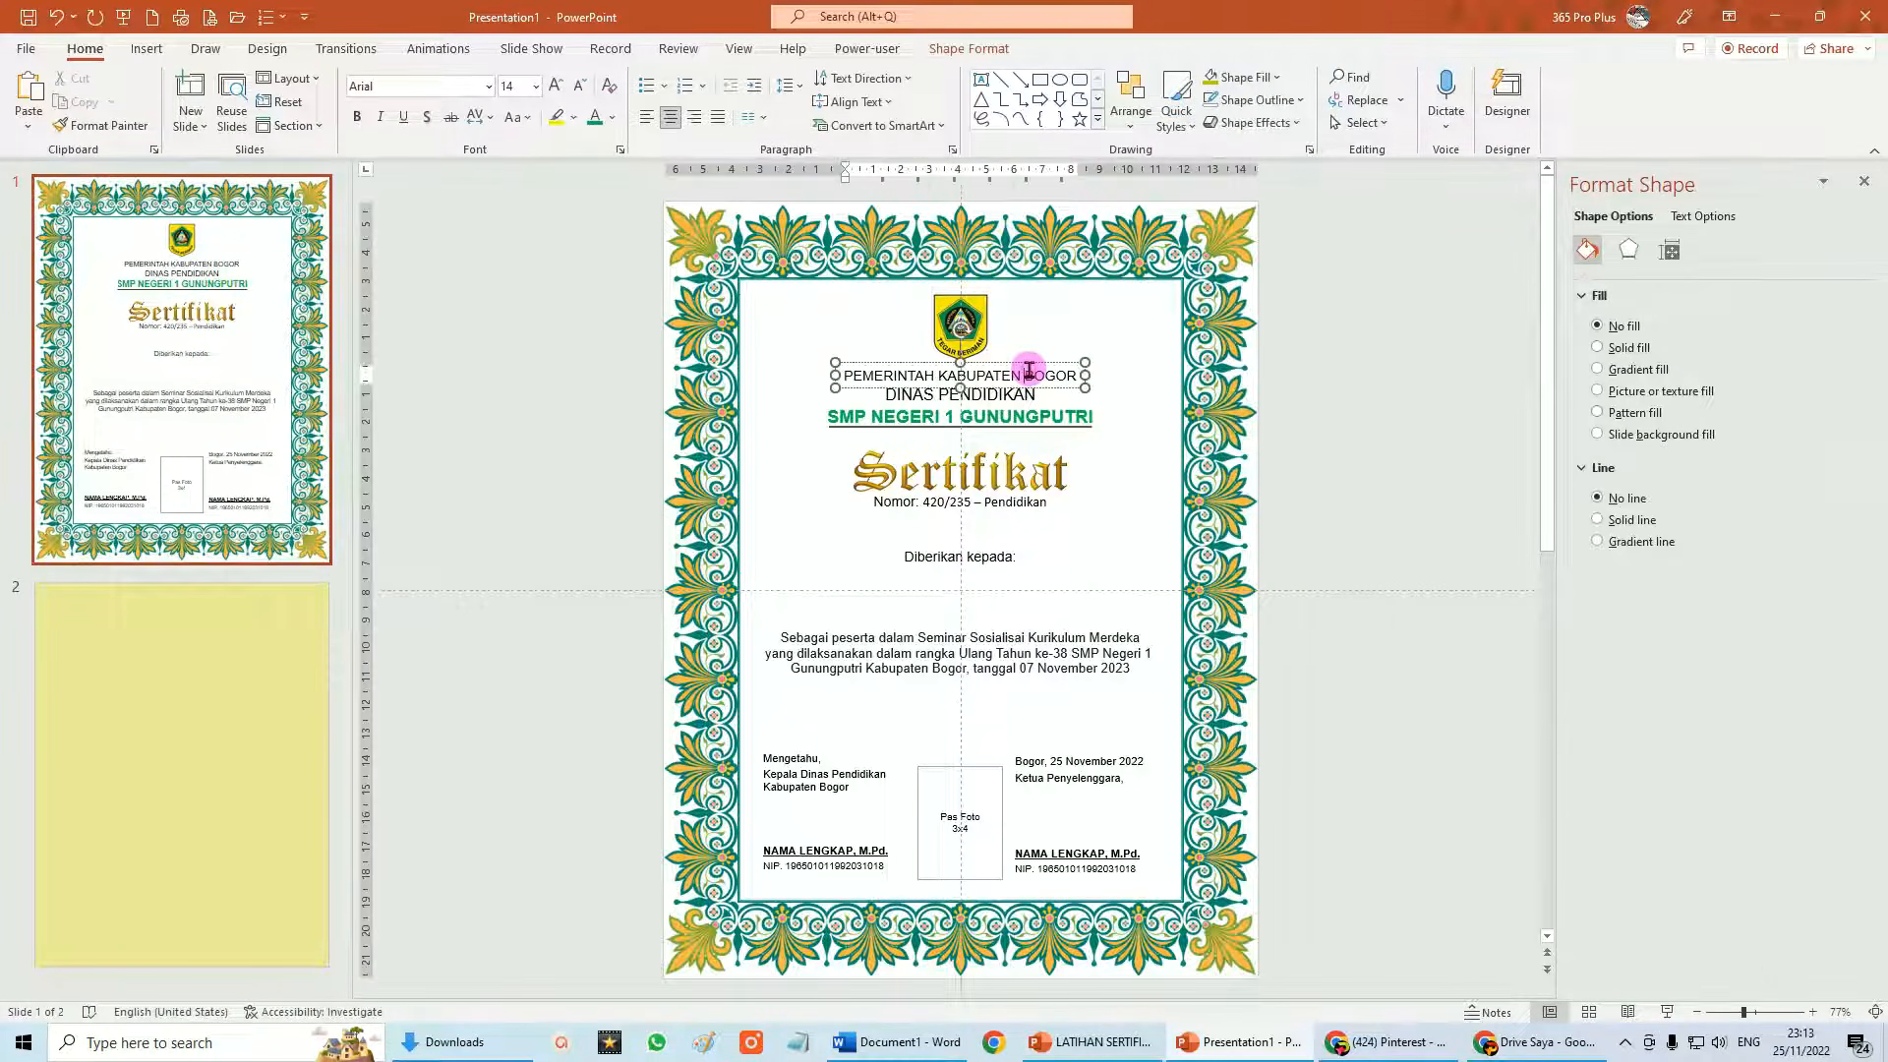
click(1029, 362)
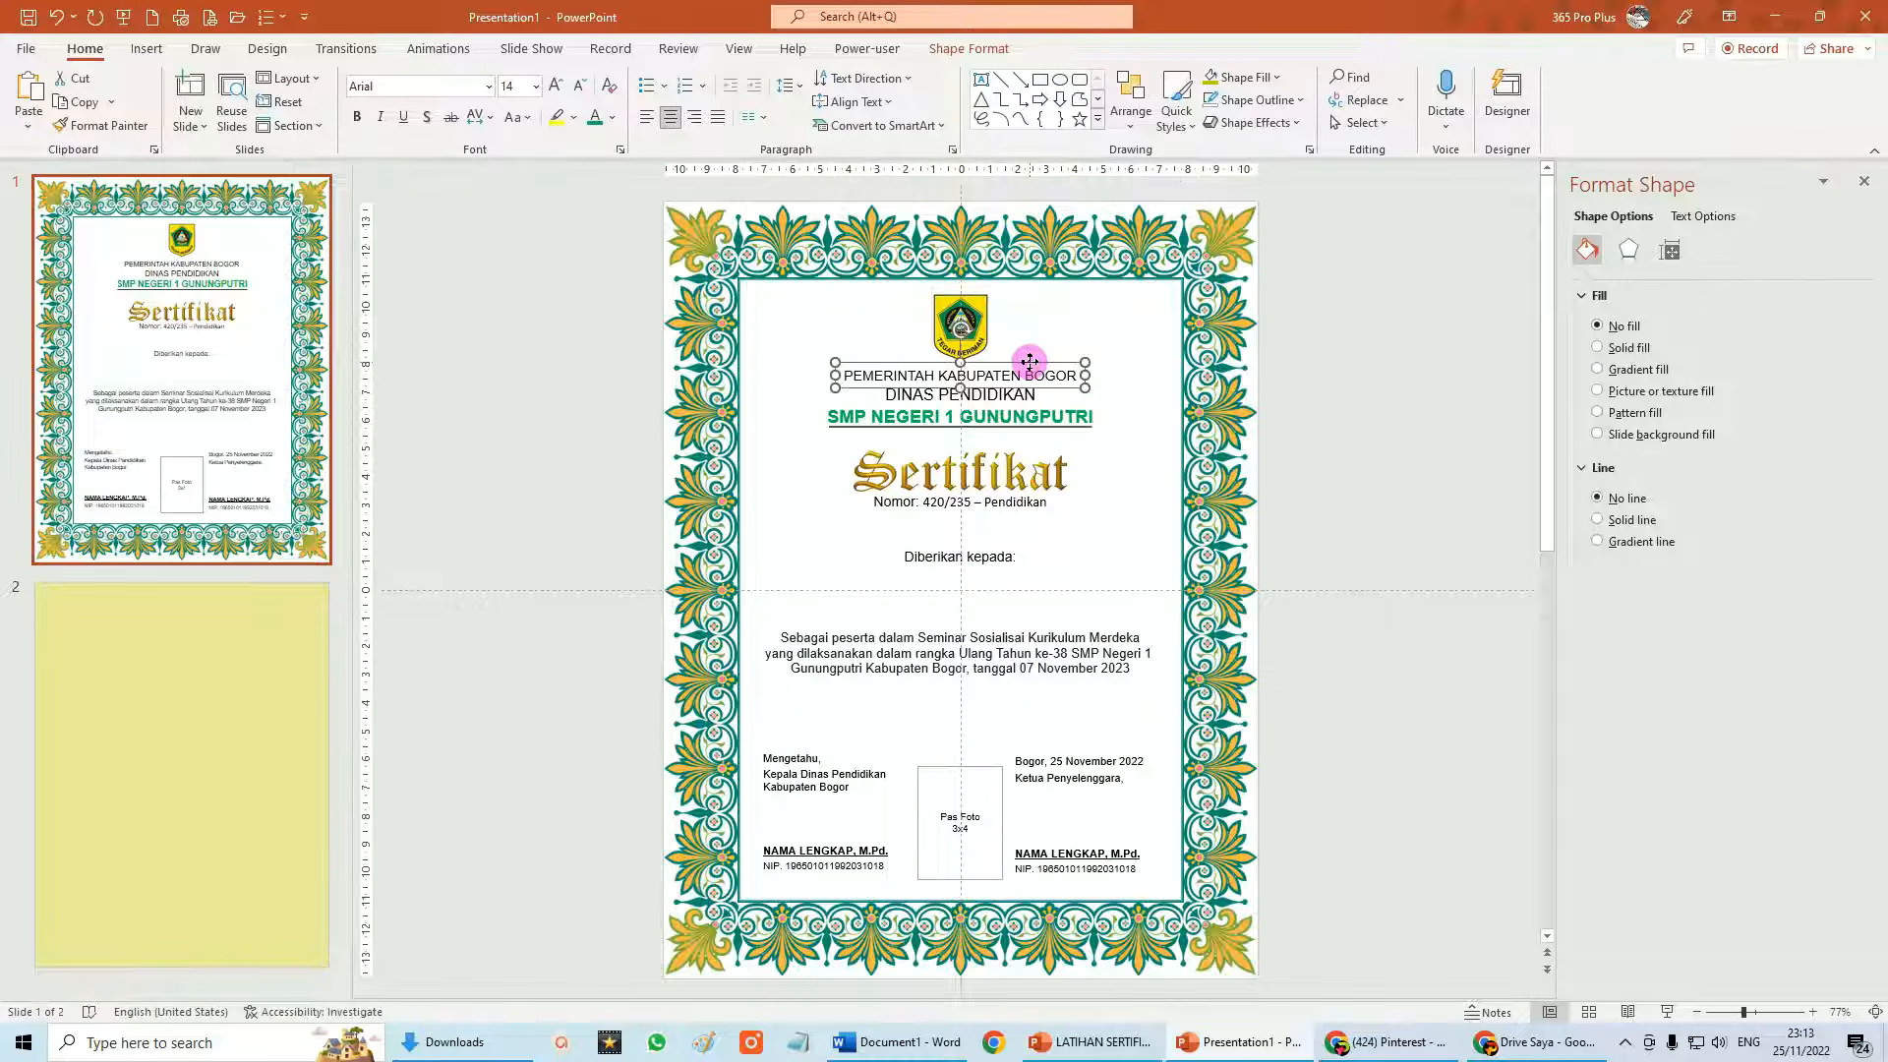
click(78, 107)
click(155, 641)
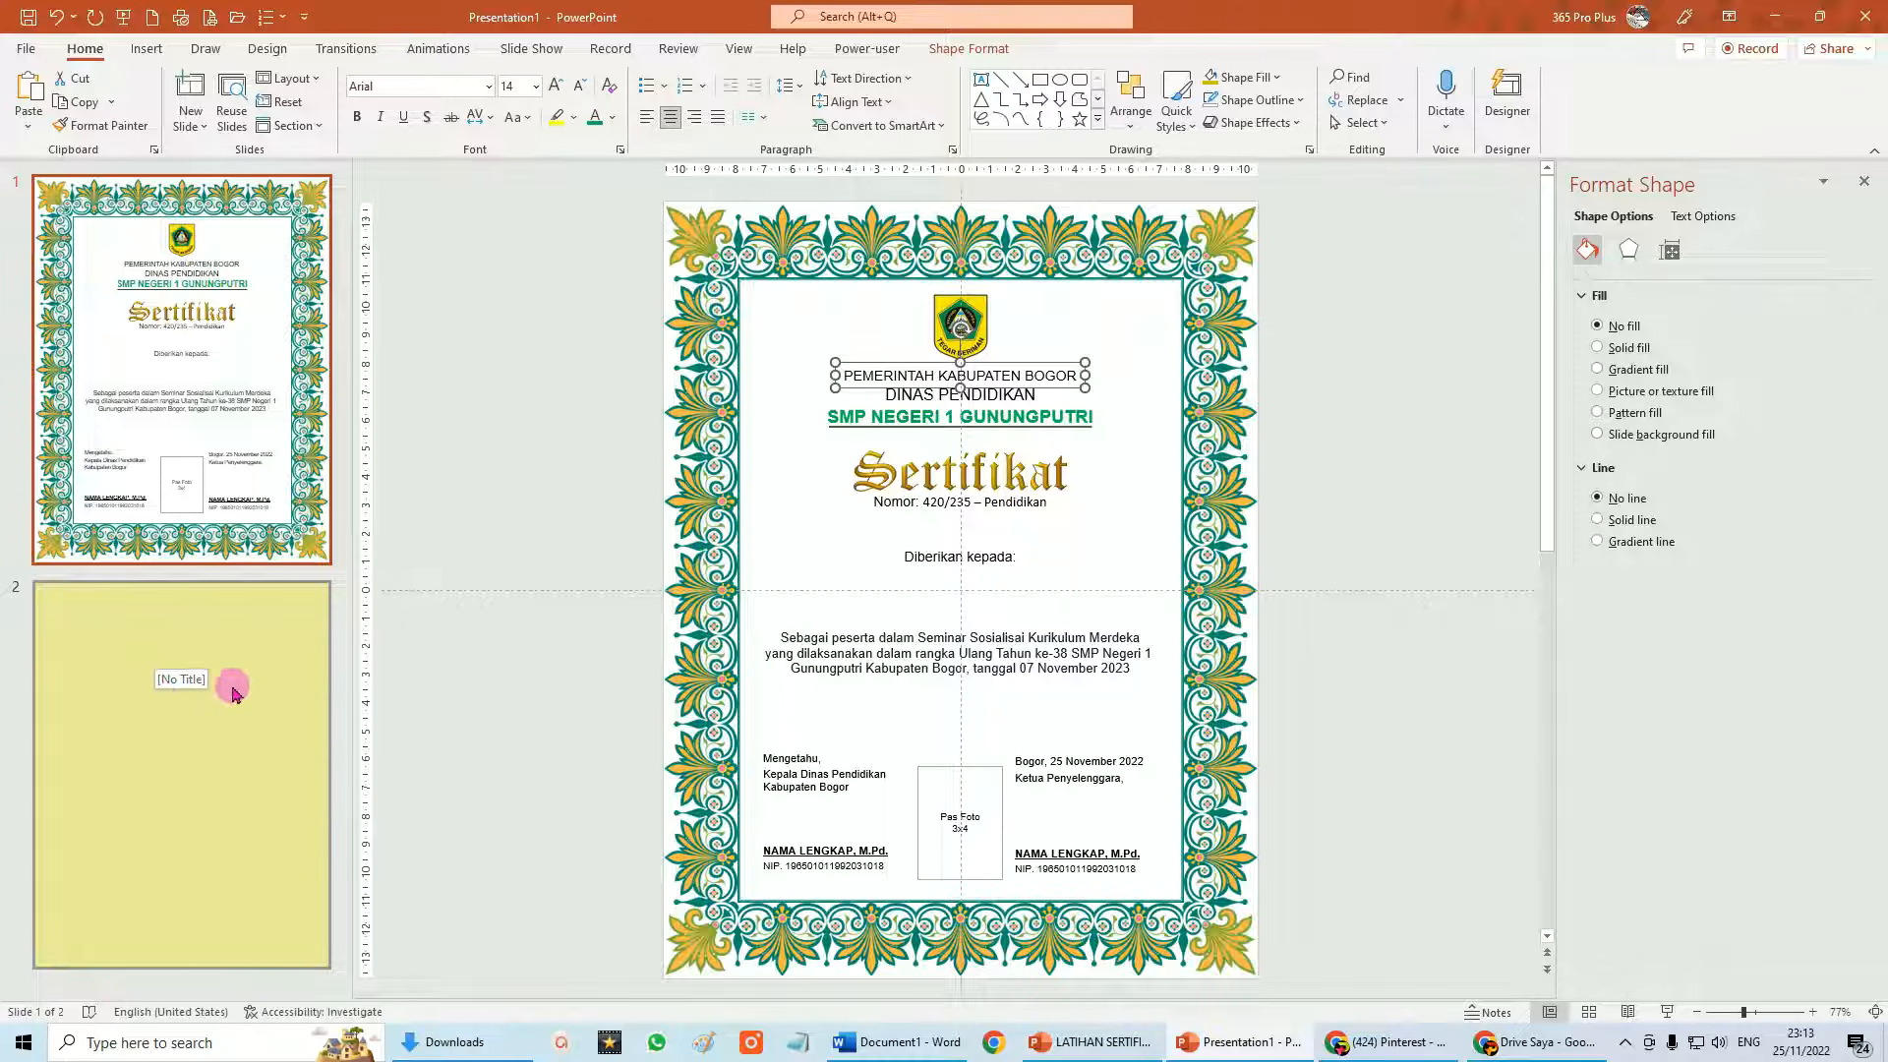
click(223, 644)
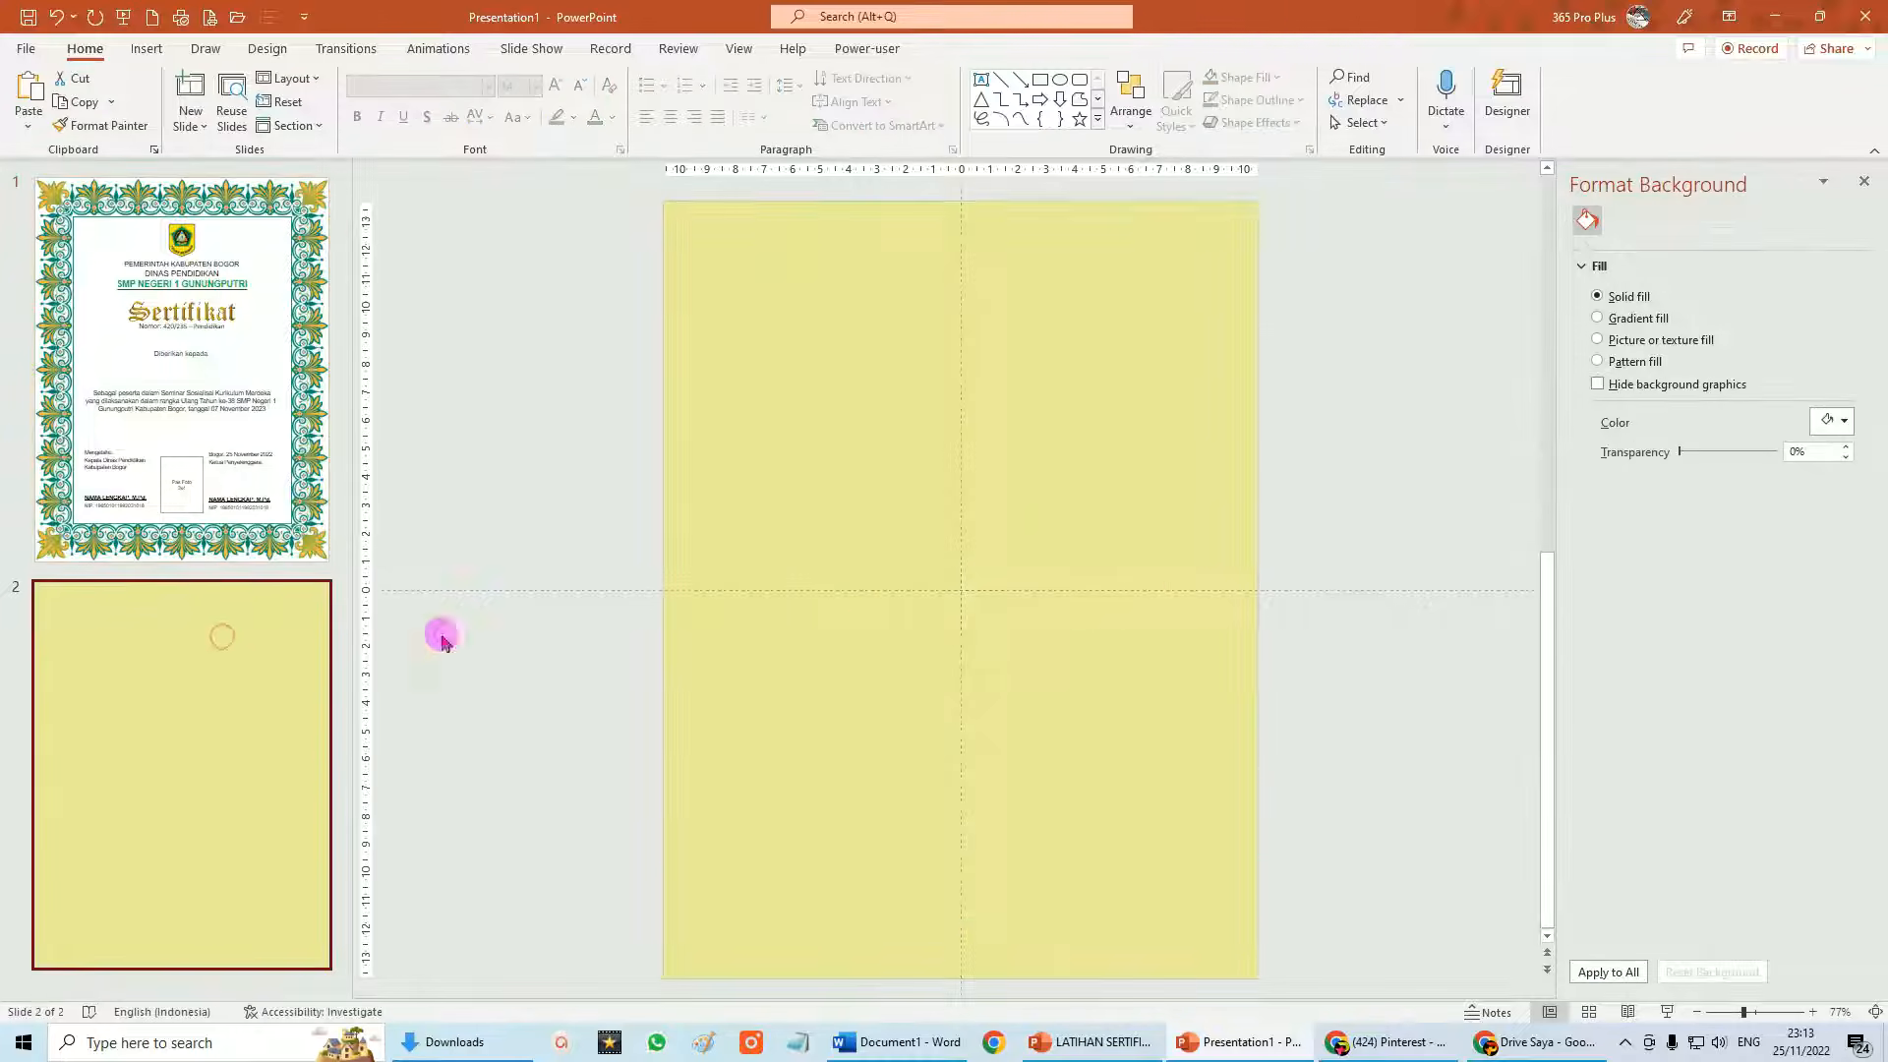
click(30, 98)
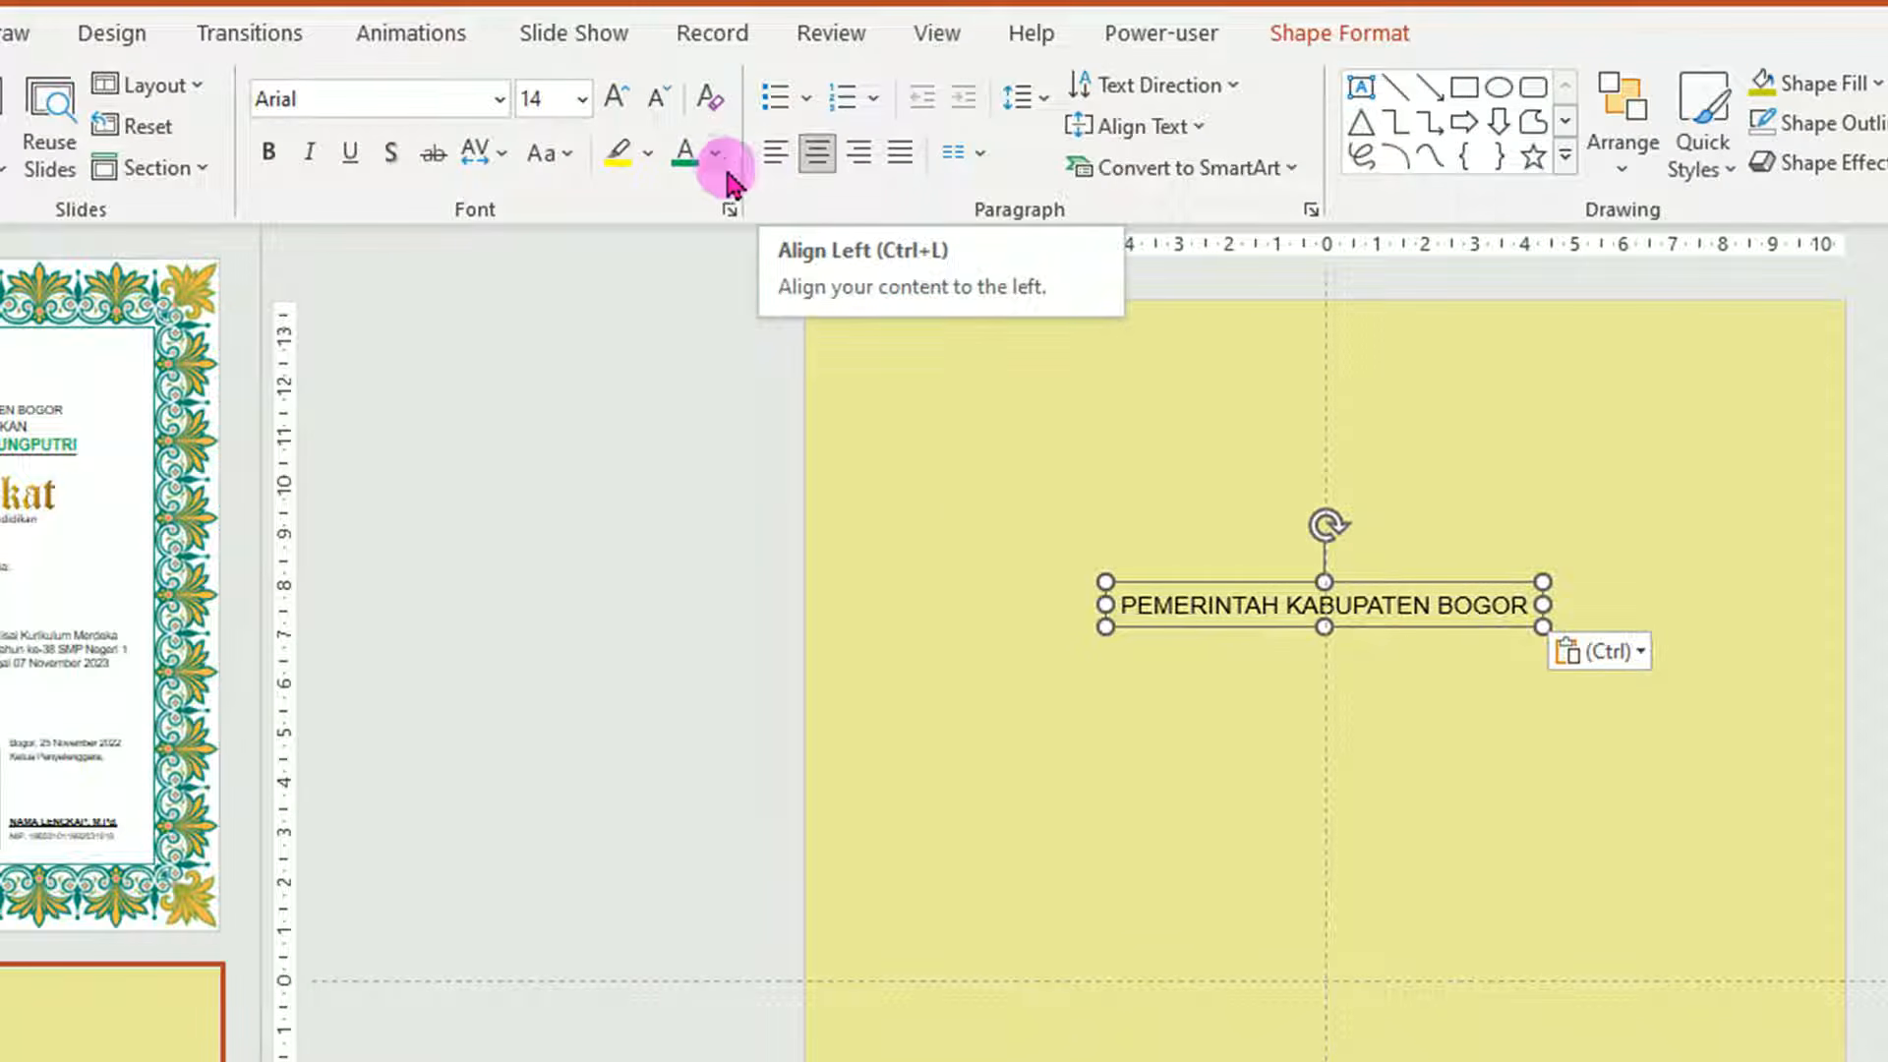
Make the pasted header text white at font size 6.
click(715, 157)
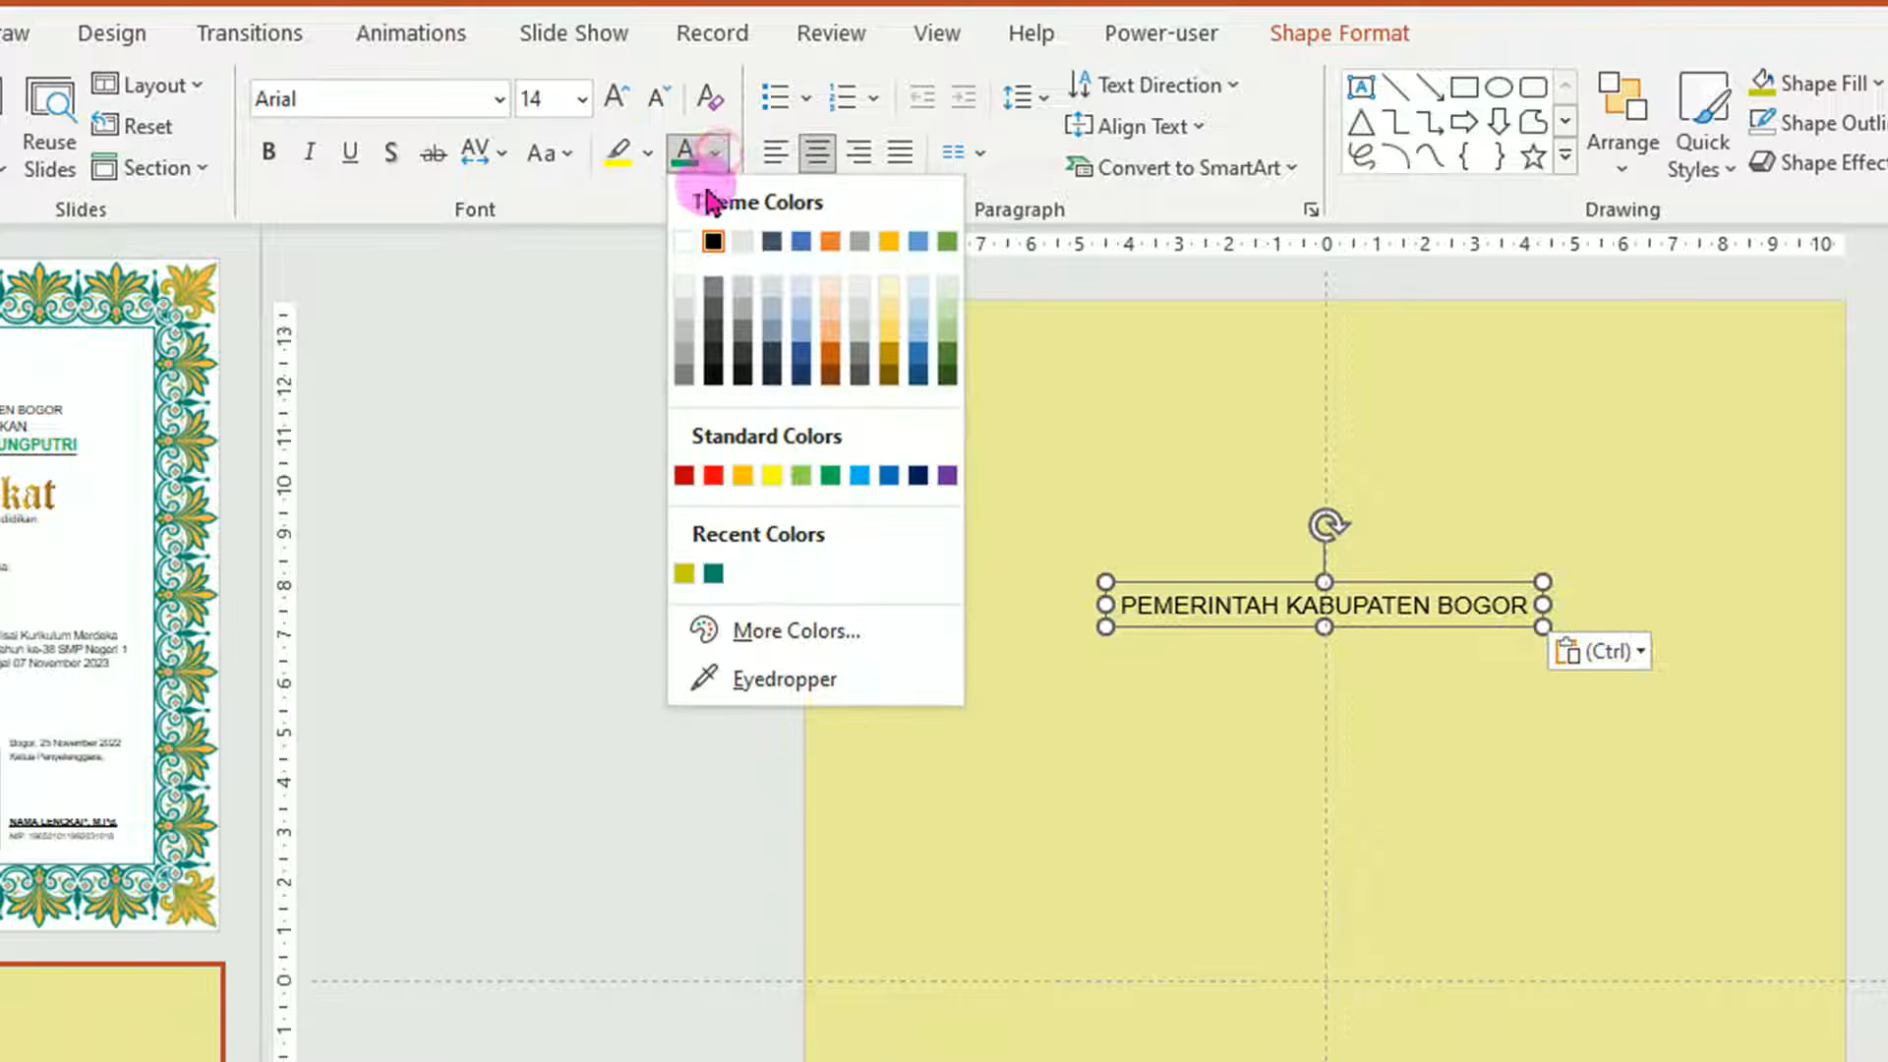
click(683, 242)
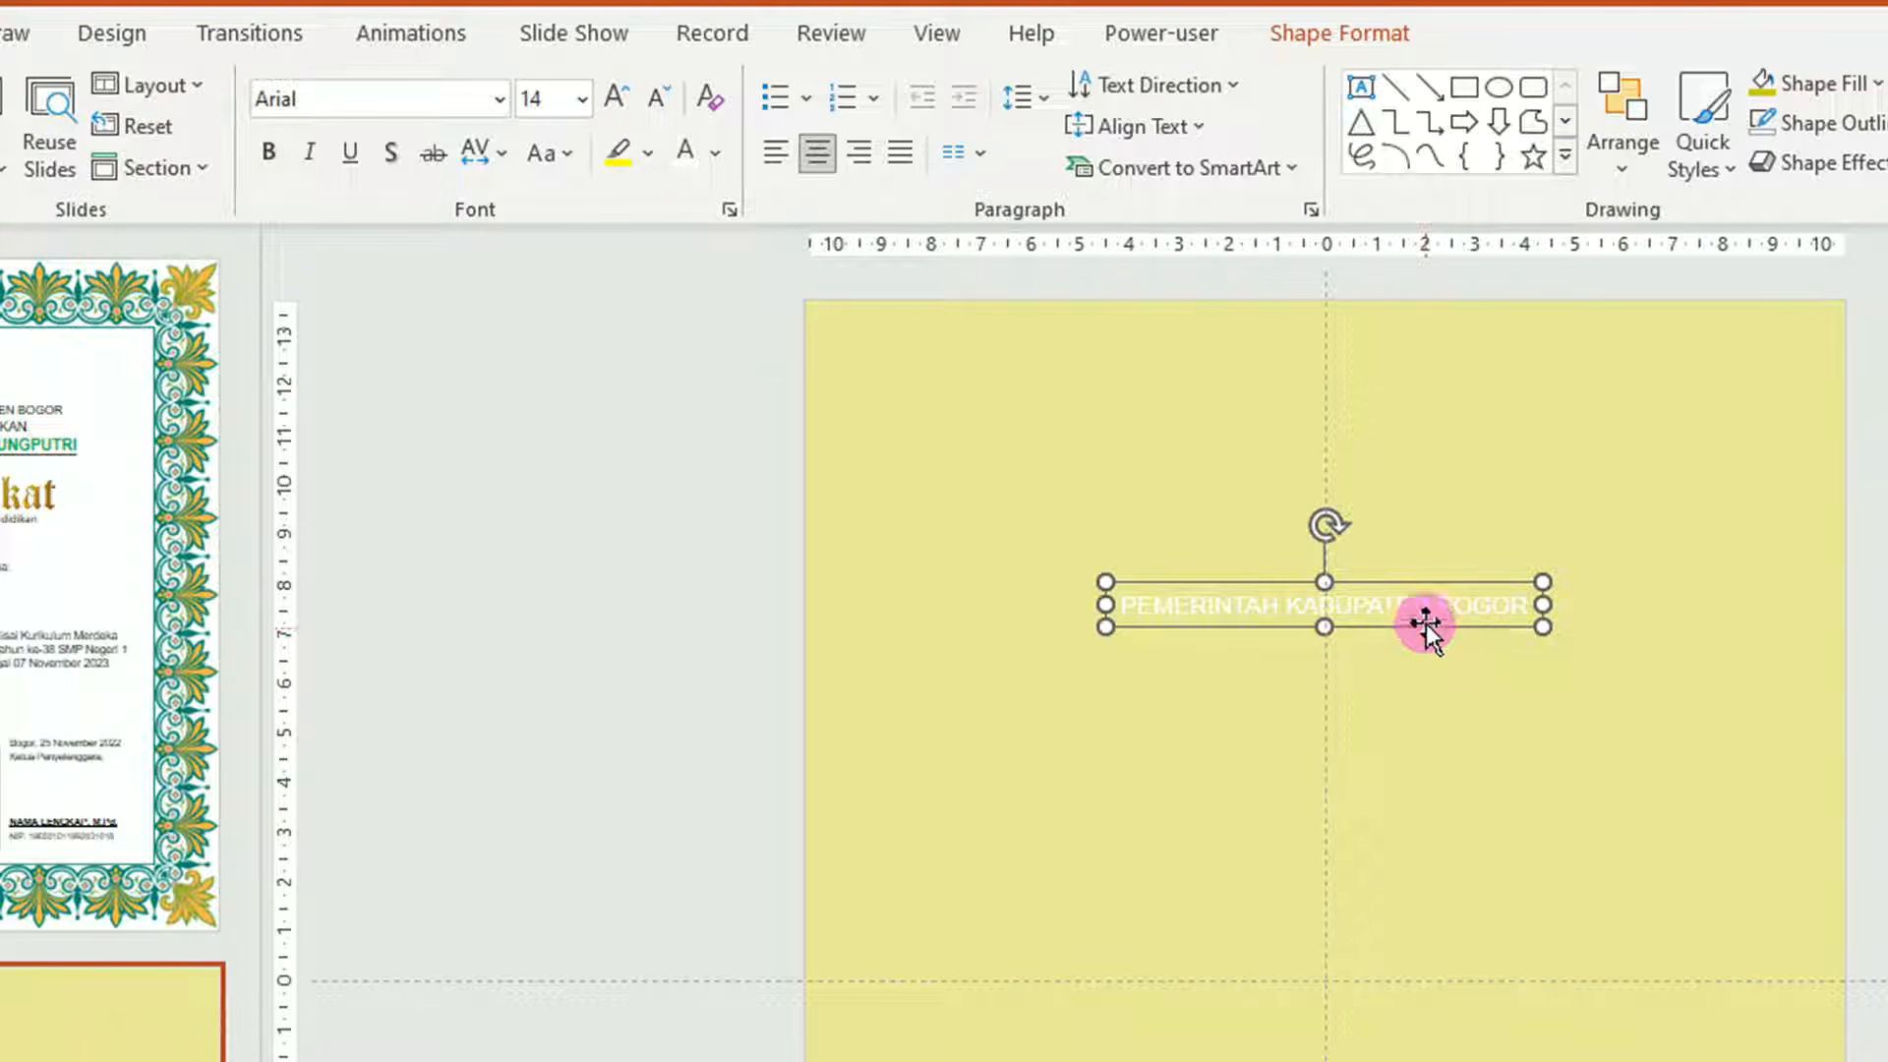
click(582, 99)
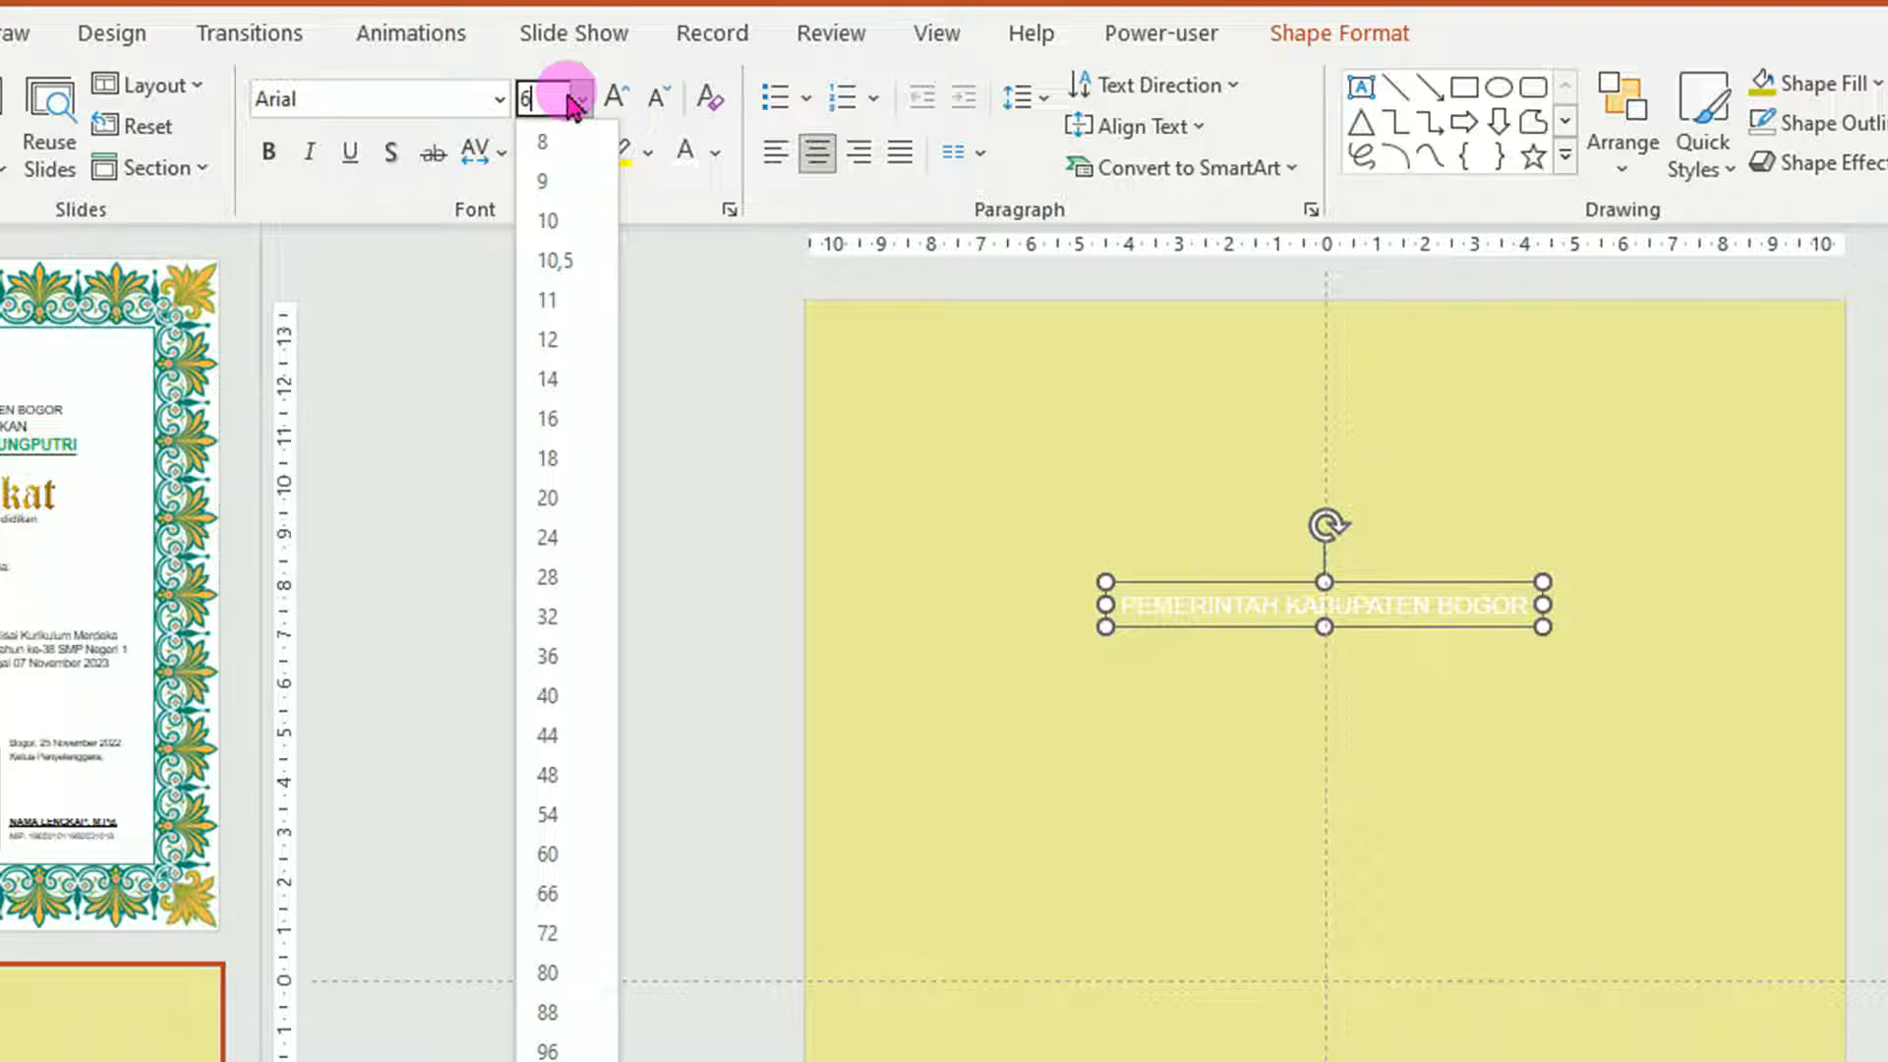
key(Return)
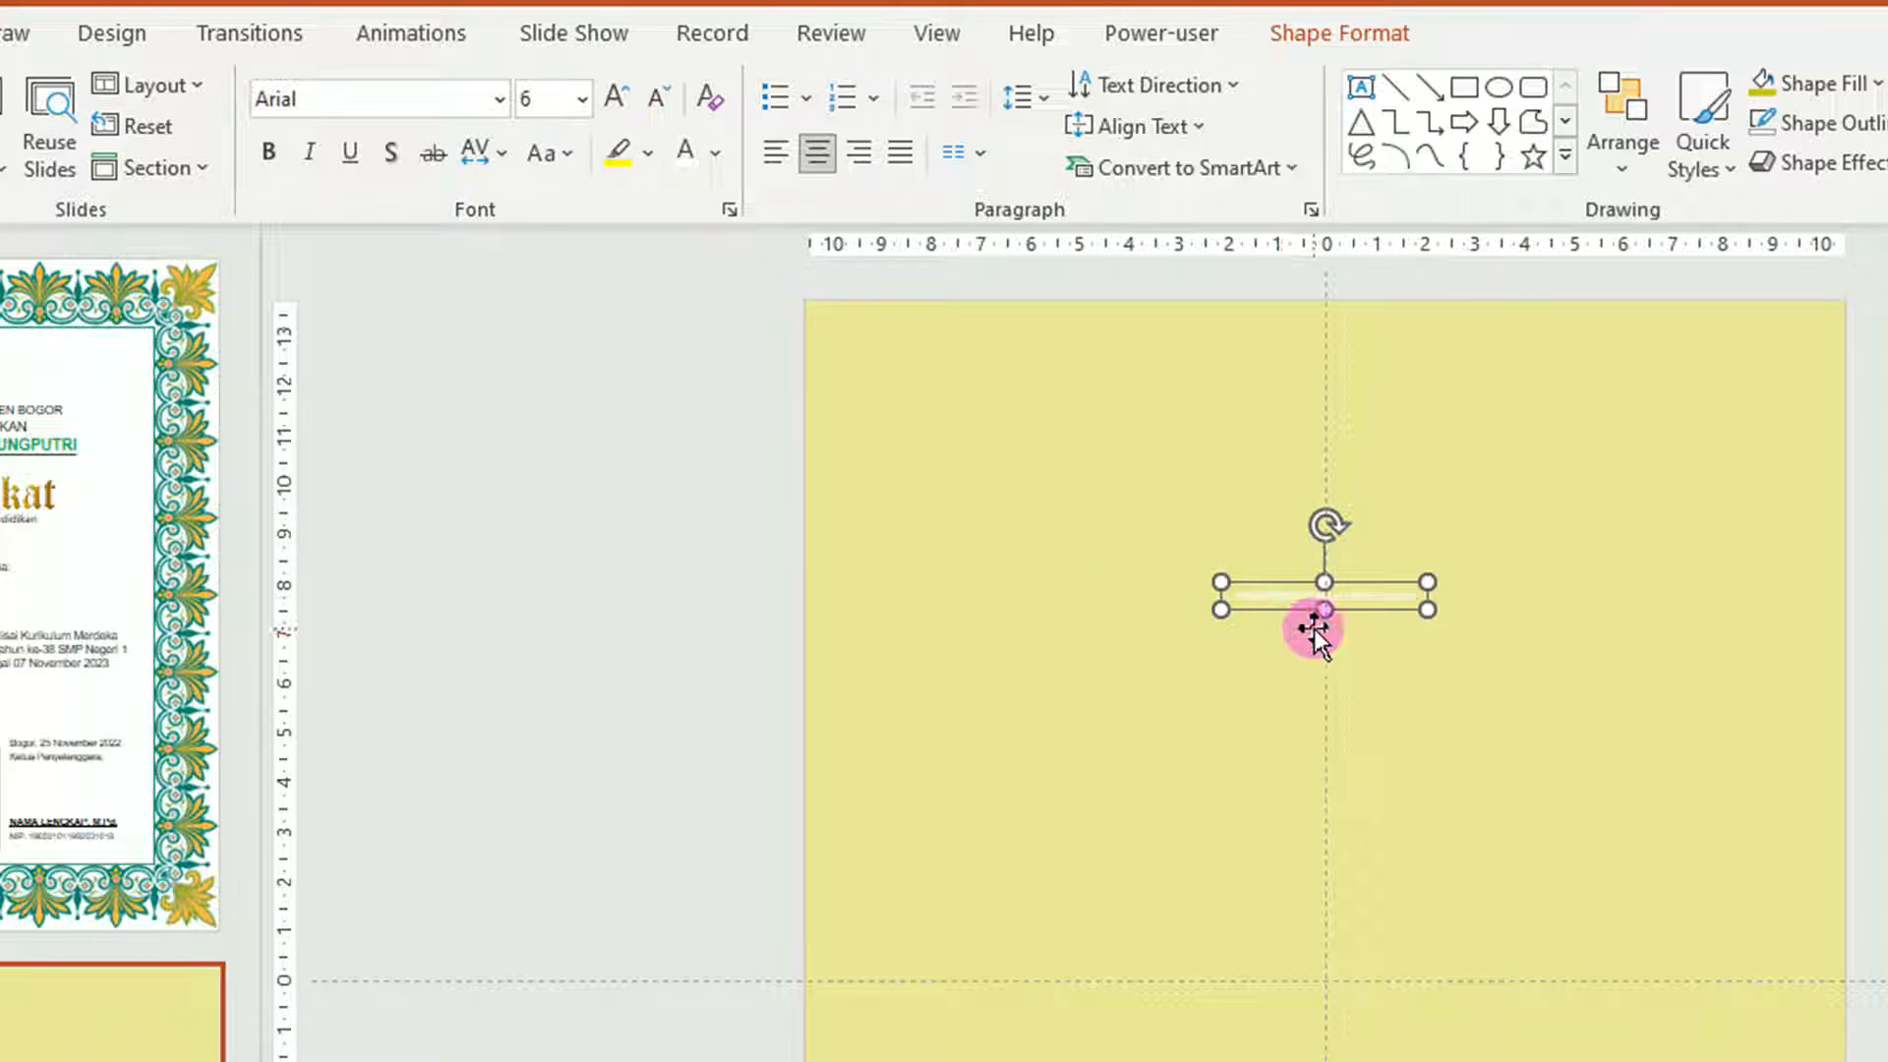
Append 'DINAS PENDIDIKAN' after BOGOR in the header text.
scroll(1314, 634, up, 6)
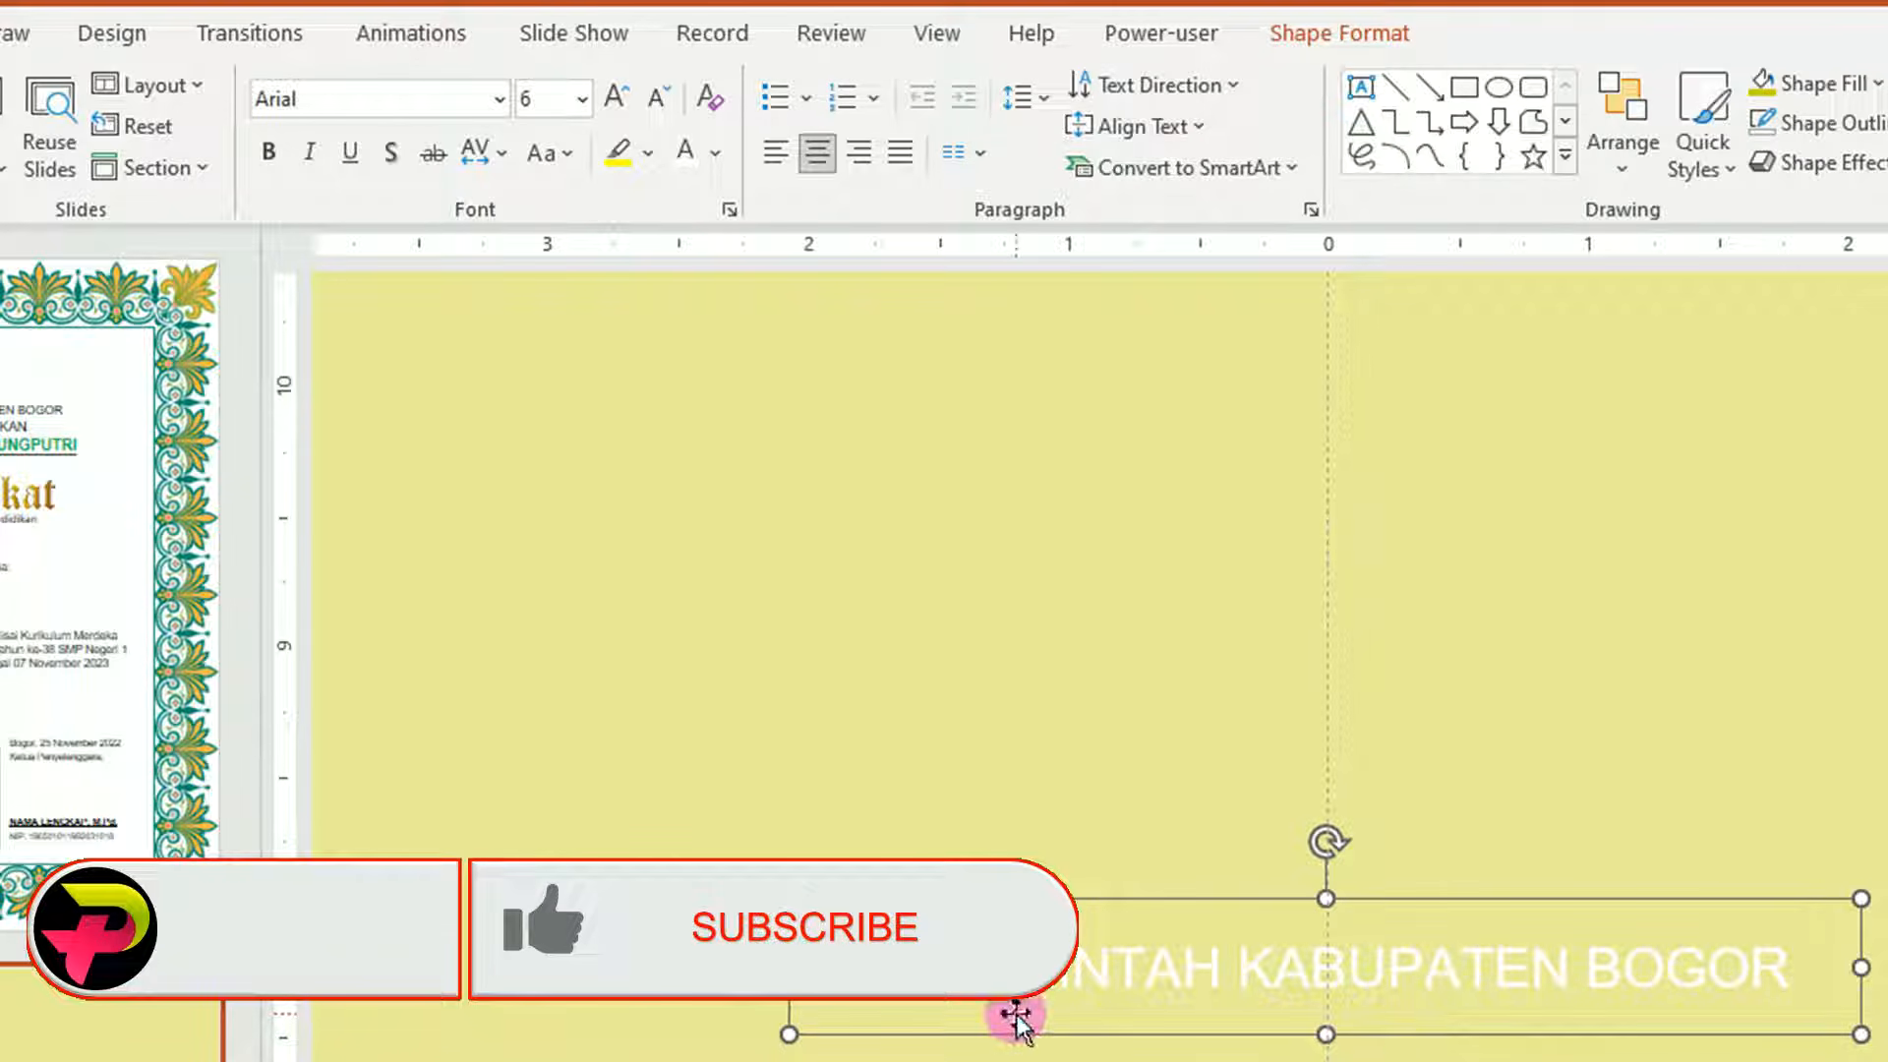
click(1784, 965)
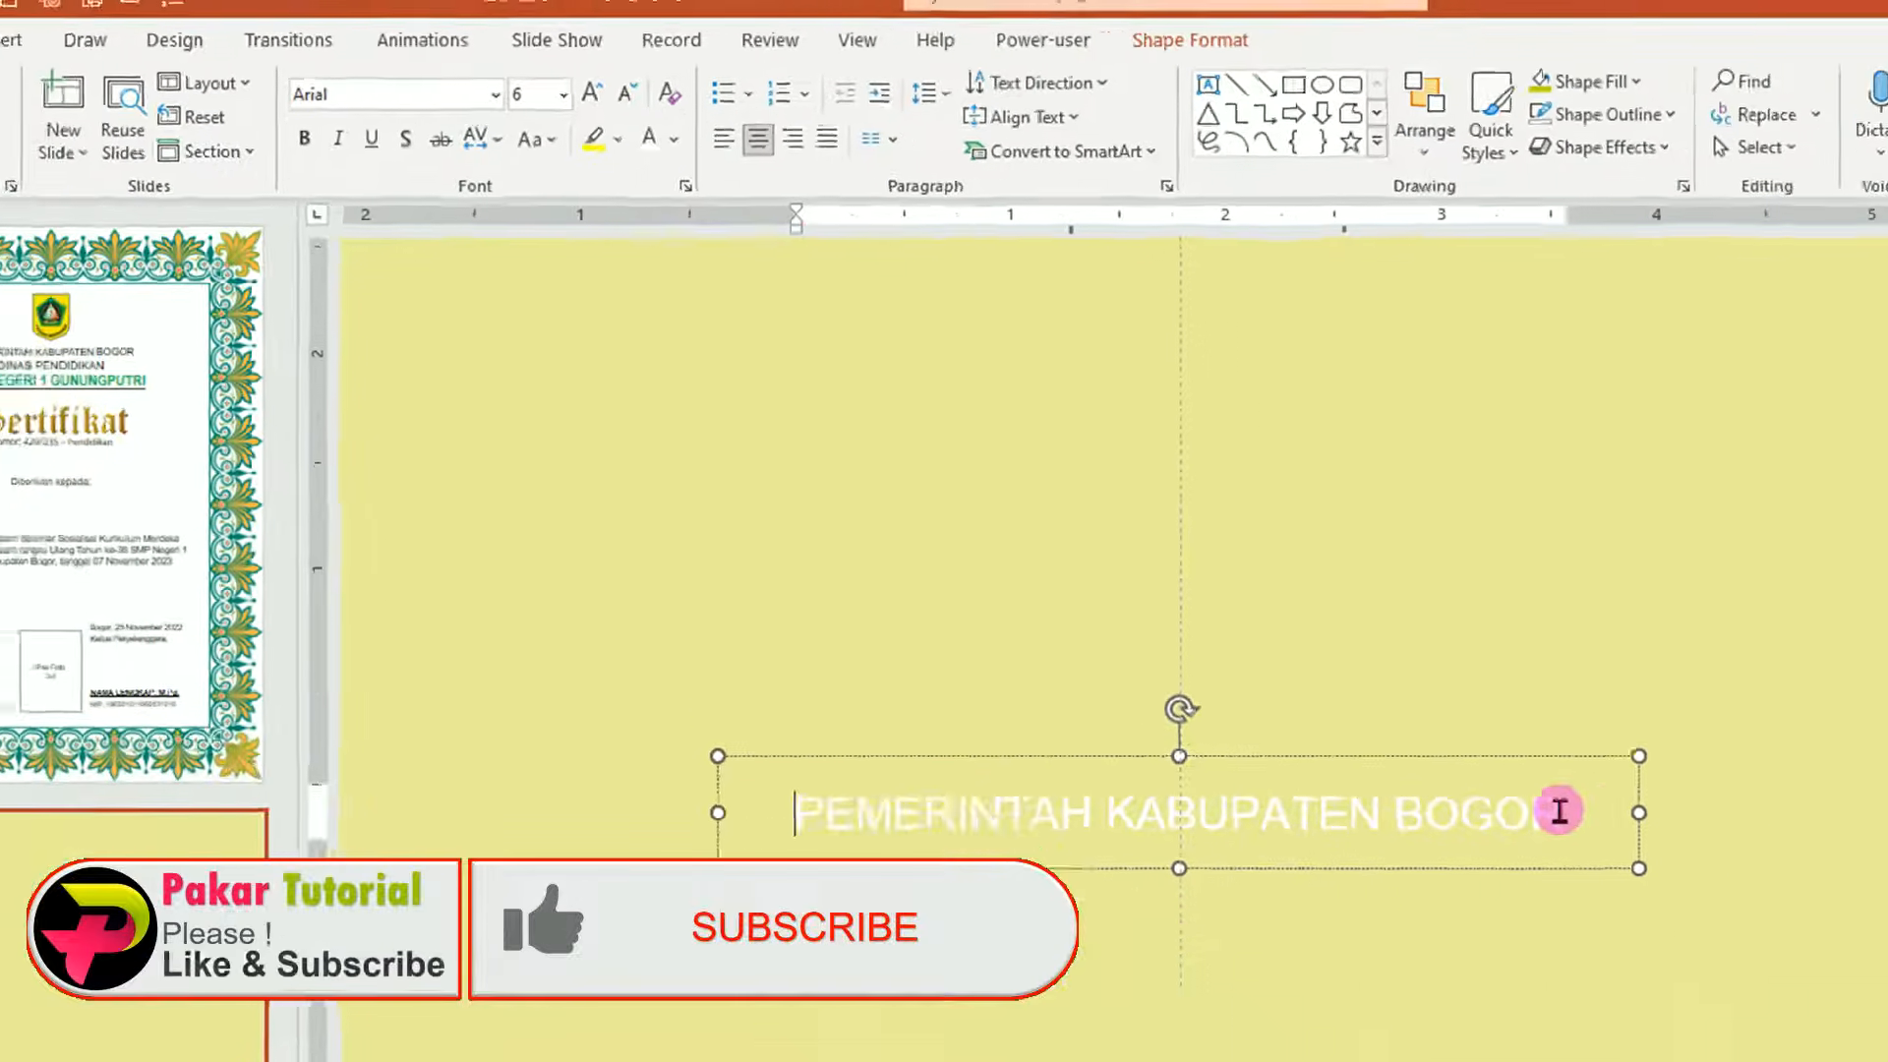
click(1560, 811)
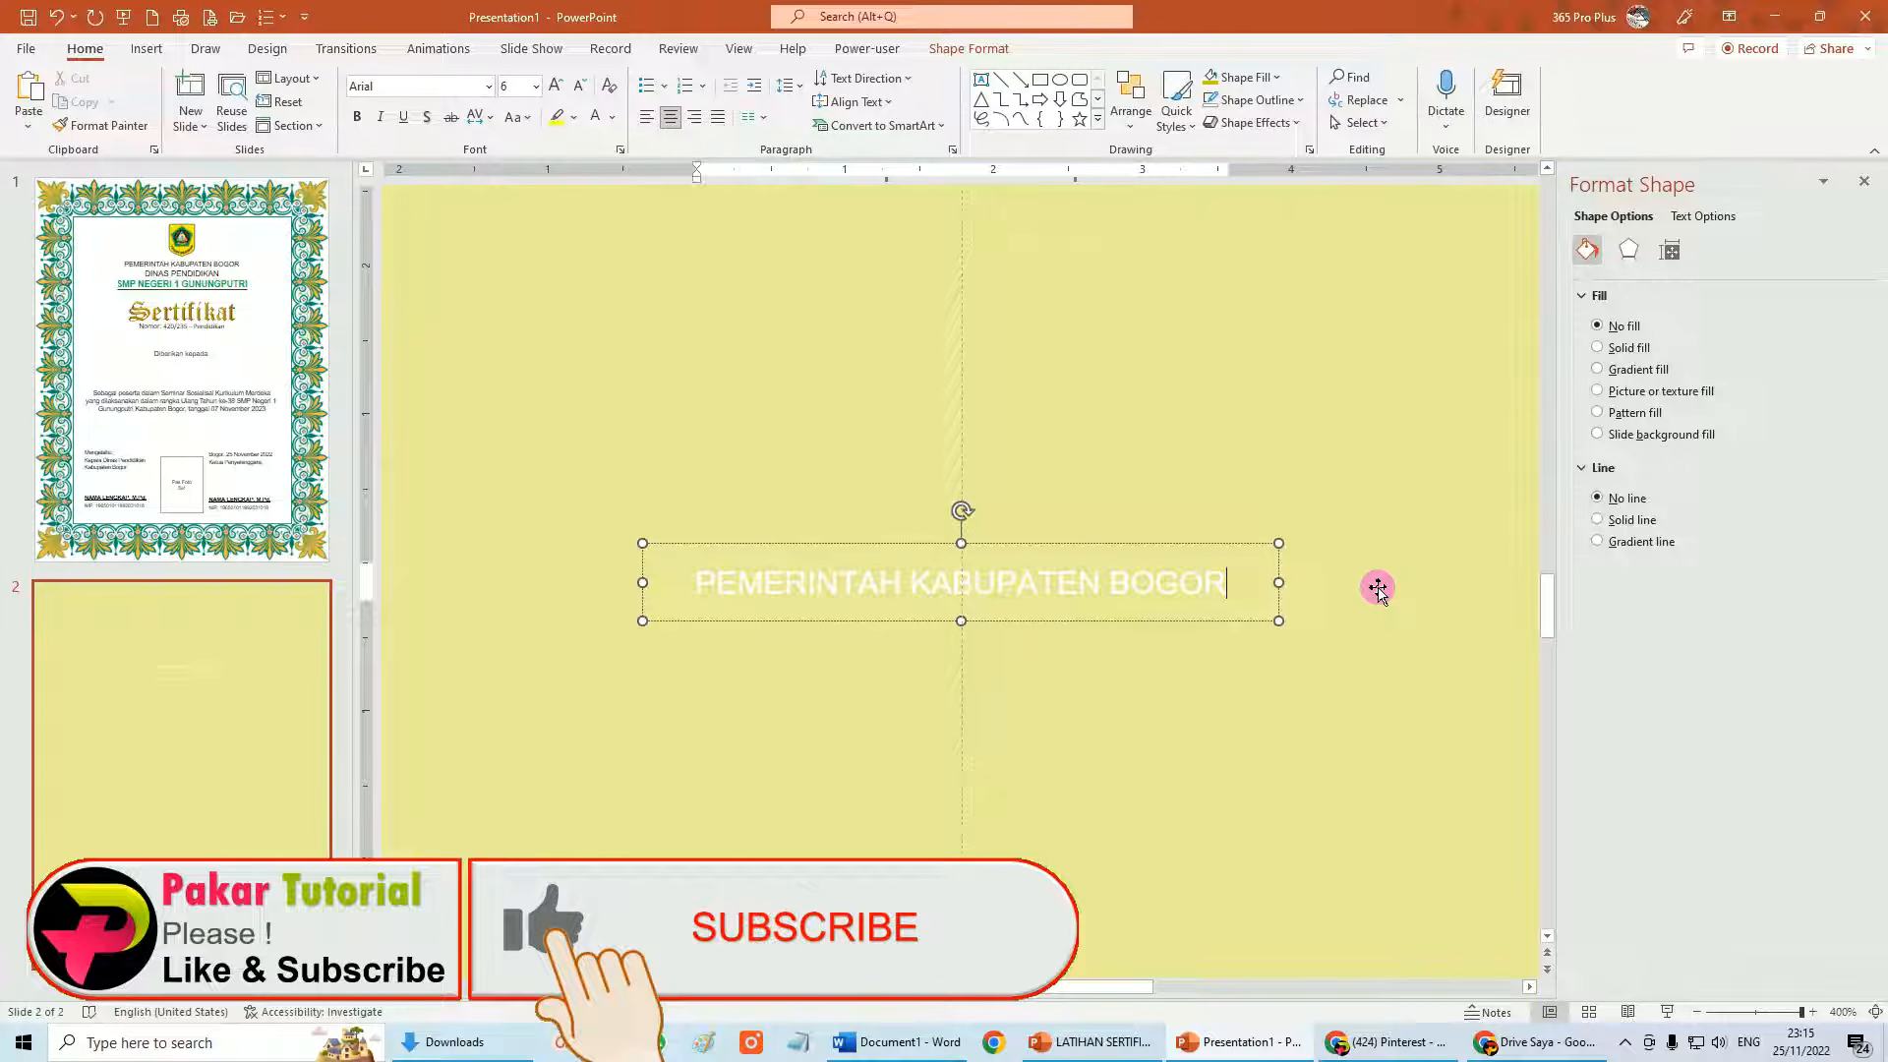
text(DIN)
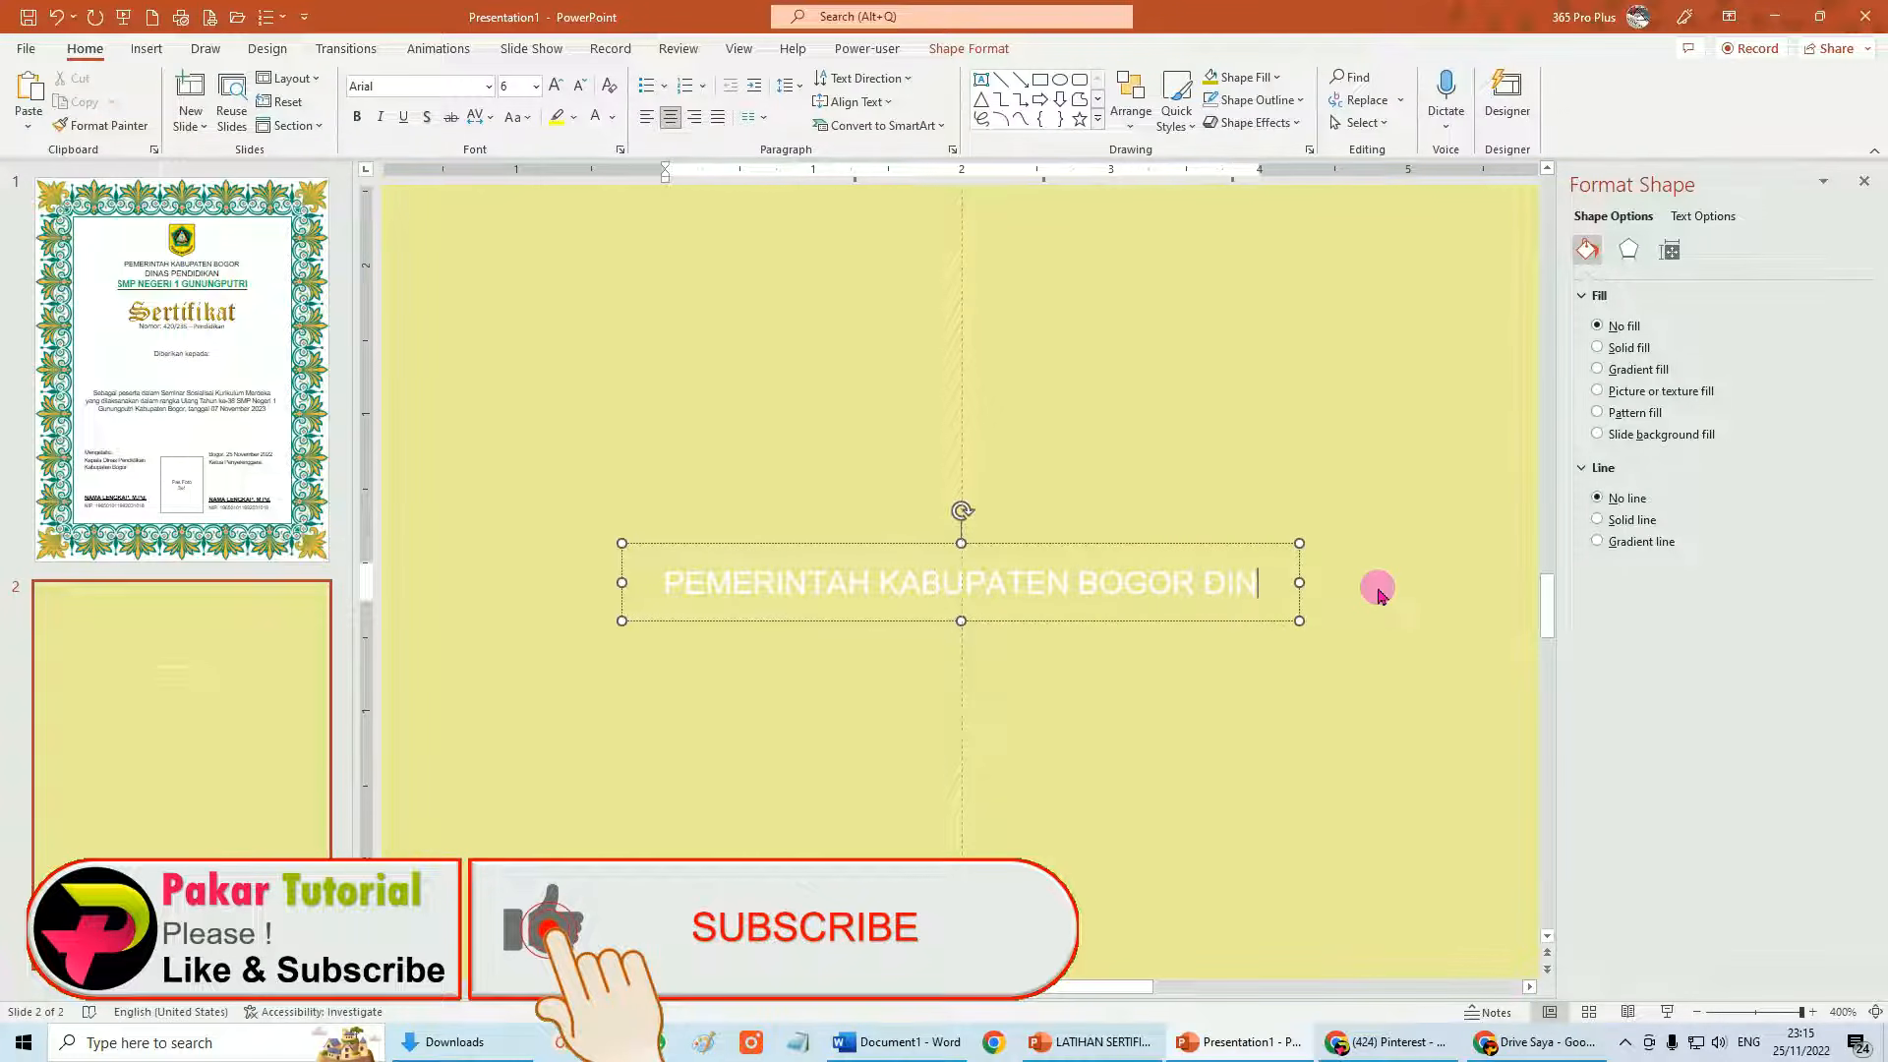
text(AS PENDIDIKAN)
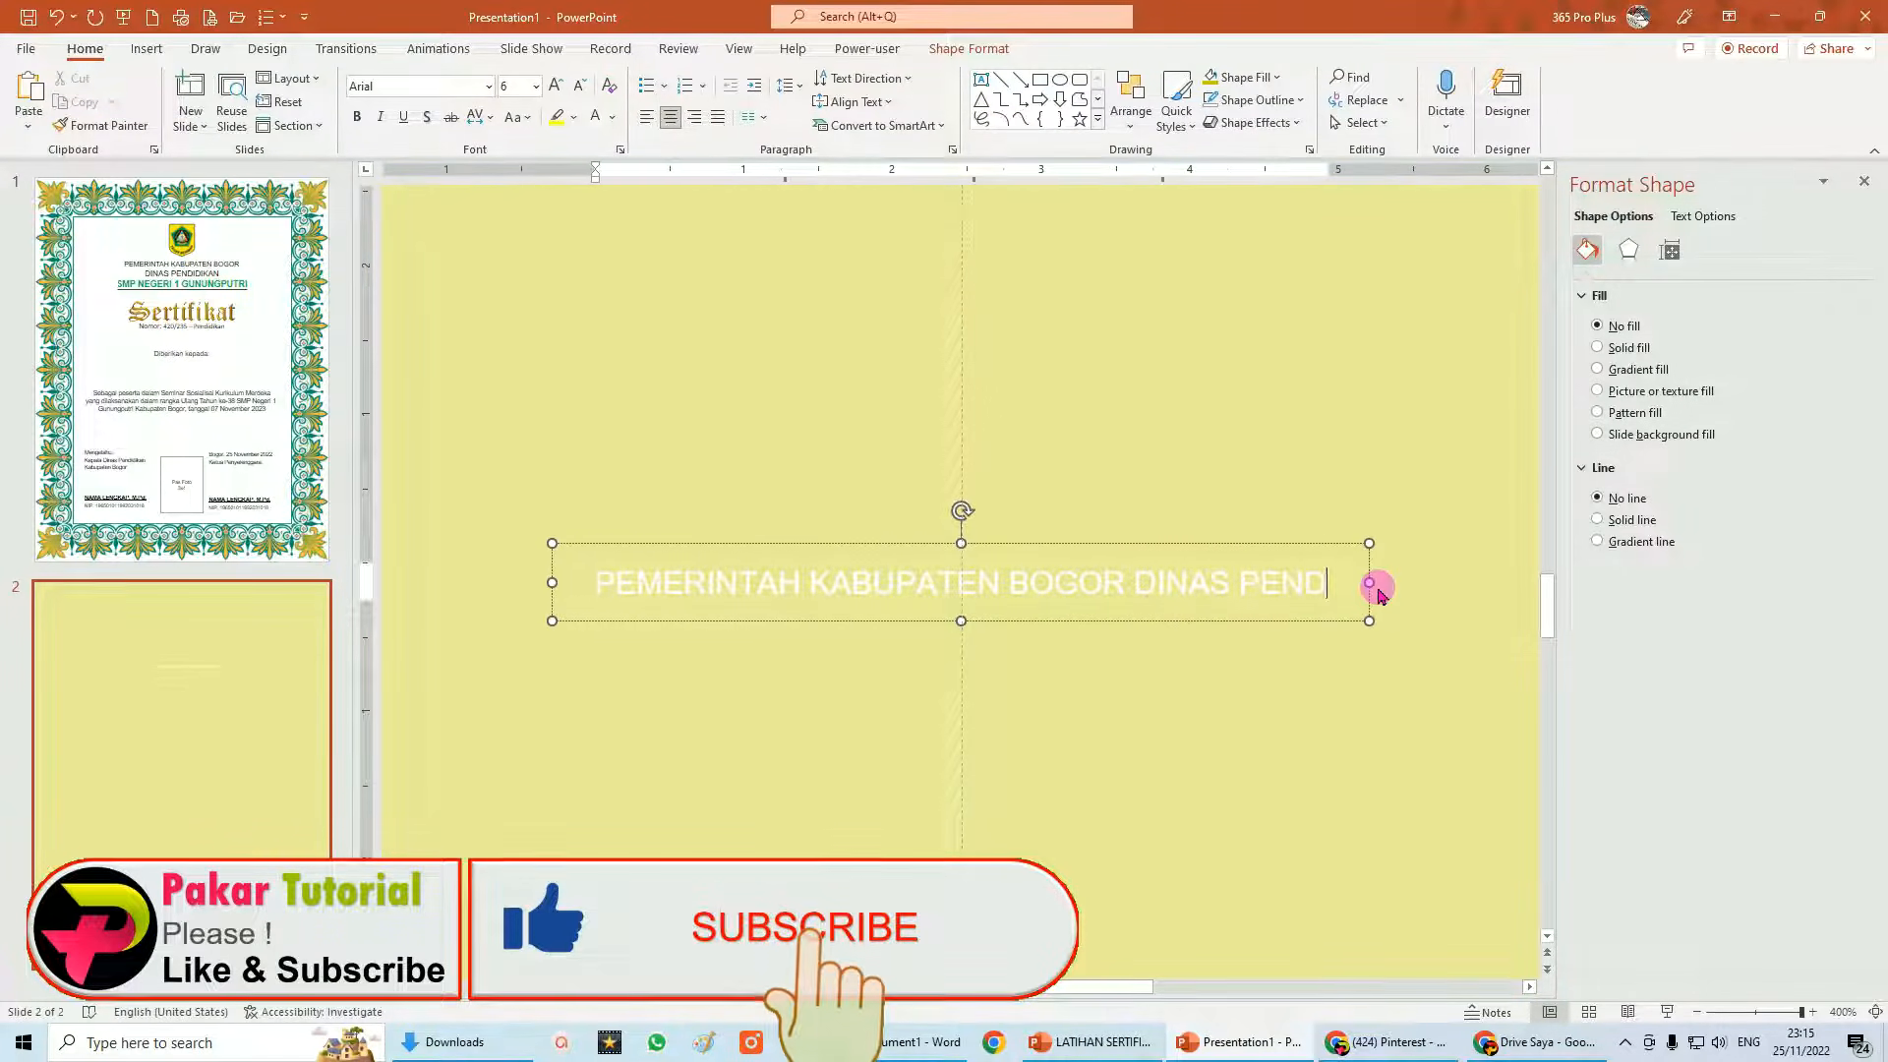
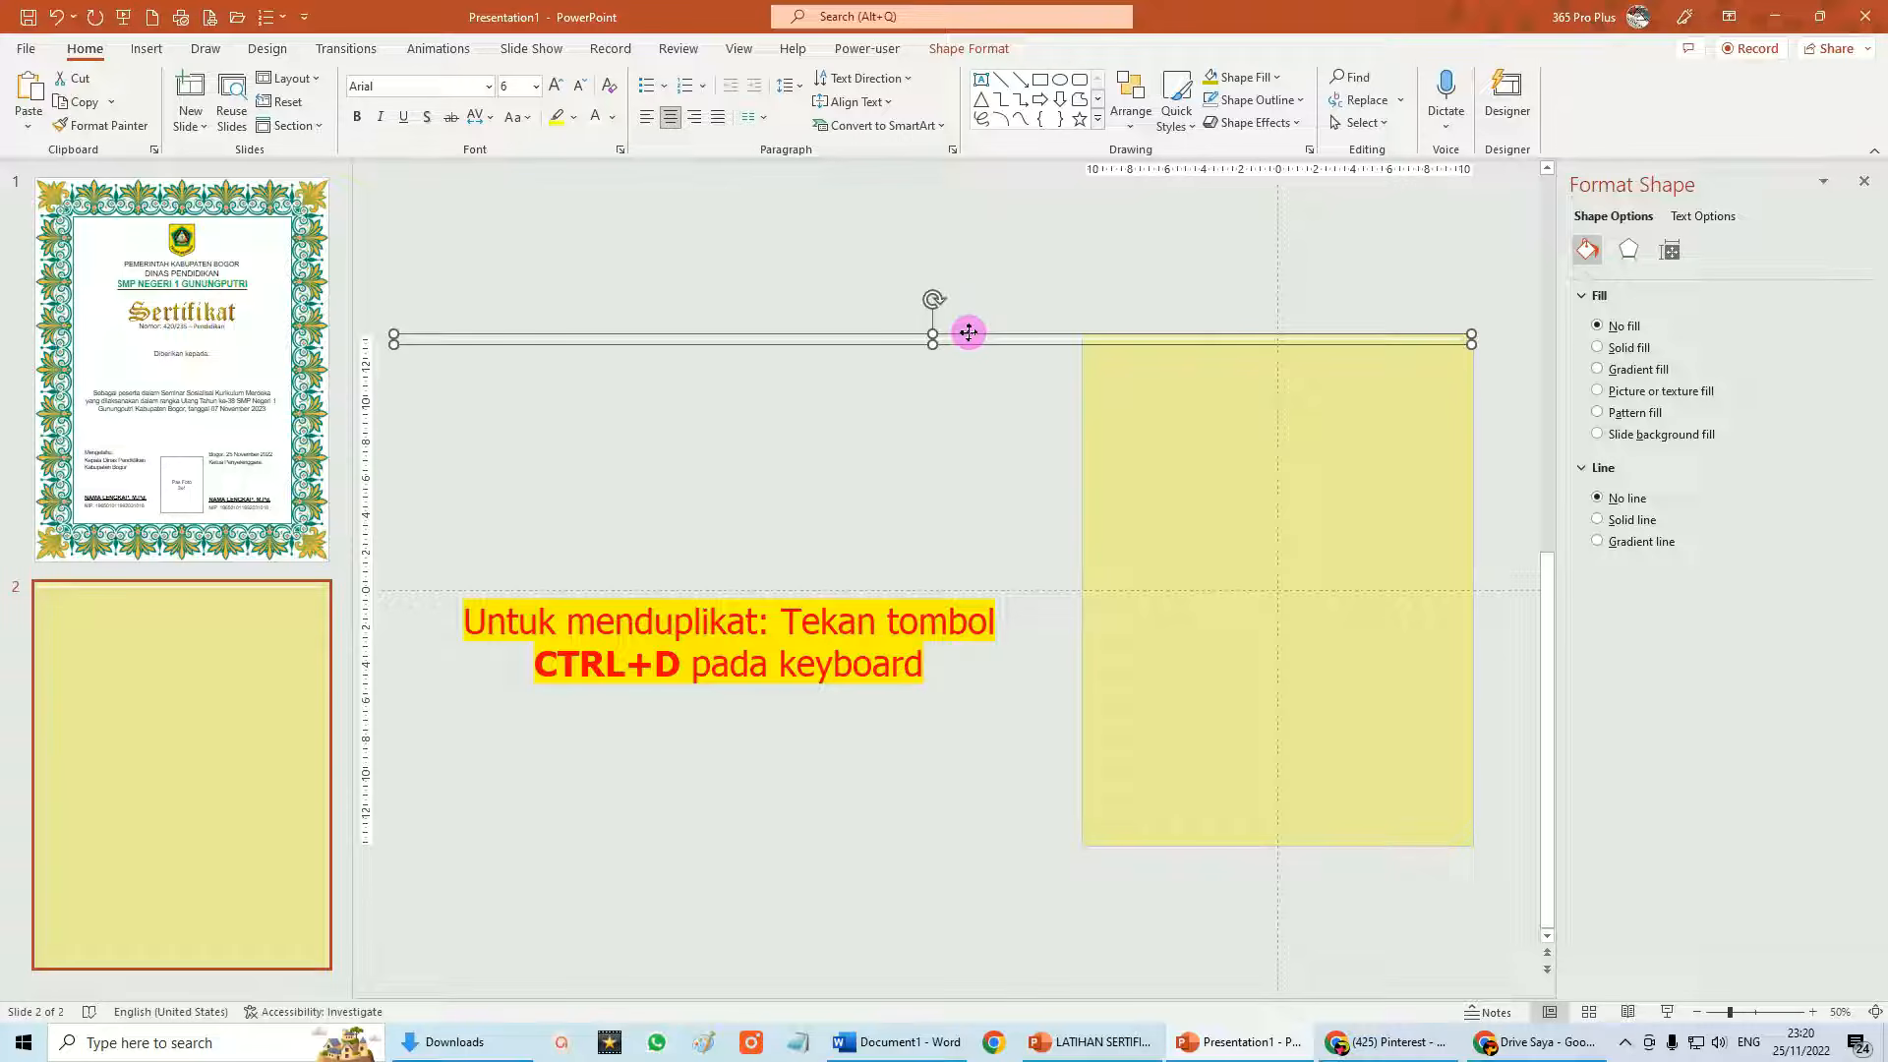
Duplicate the thin text line three more times with Ctrl+D toward the bottom of slide 2.
key(ctrl+d)
key(ctrl+d)
key(ctrl+d)
key(ctrl+d)
key(ctrl+d)
key(ctrl+d)
key(ctrl+d)
key(ctrl+d)
key(ctrl+d)
key(ctrl+d)
key(ctrl+d)
key(ctrl+d)
key(ctrl+d)
key(ctrl+d)
key(ctrl+d)
key(ctrl+d)
key(ctrl+d)
key(ctrl+d)
key(ctrl+d)
key(ctrl+d)
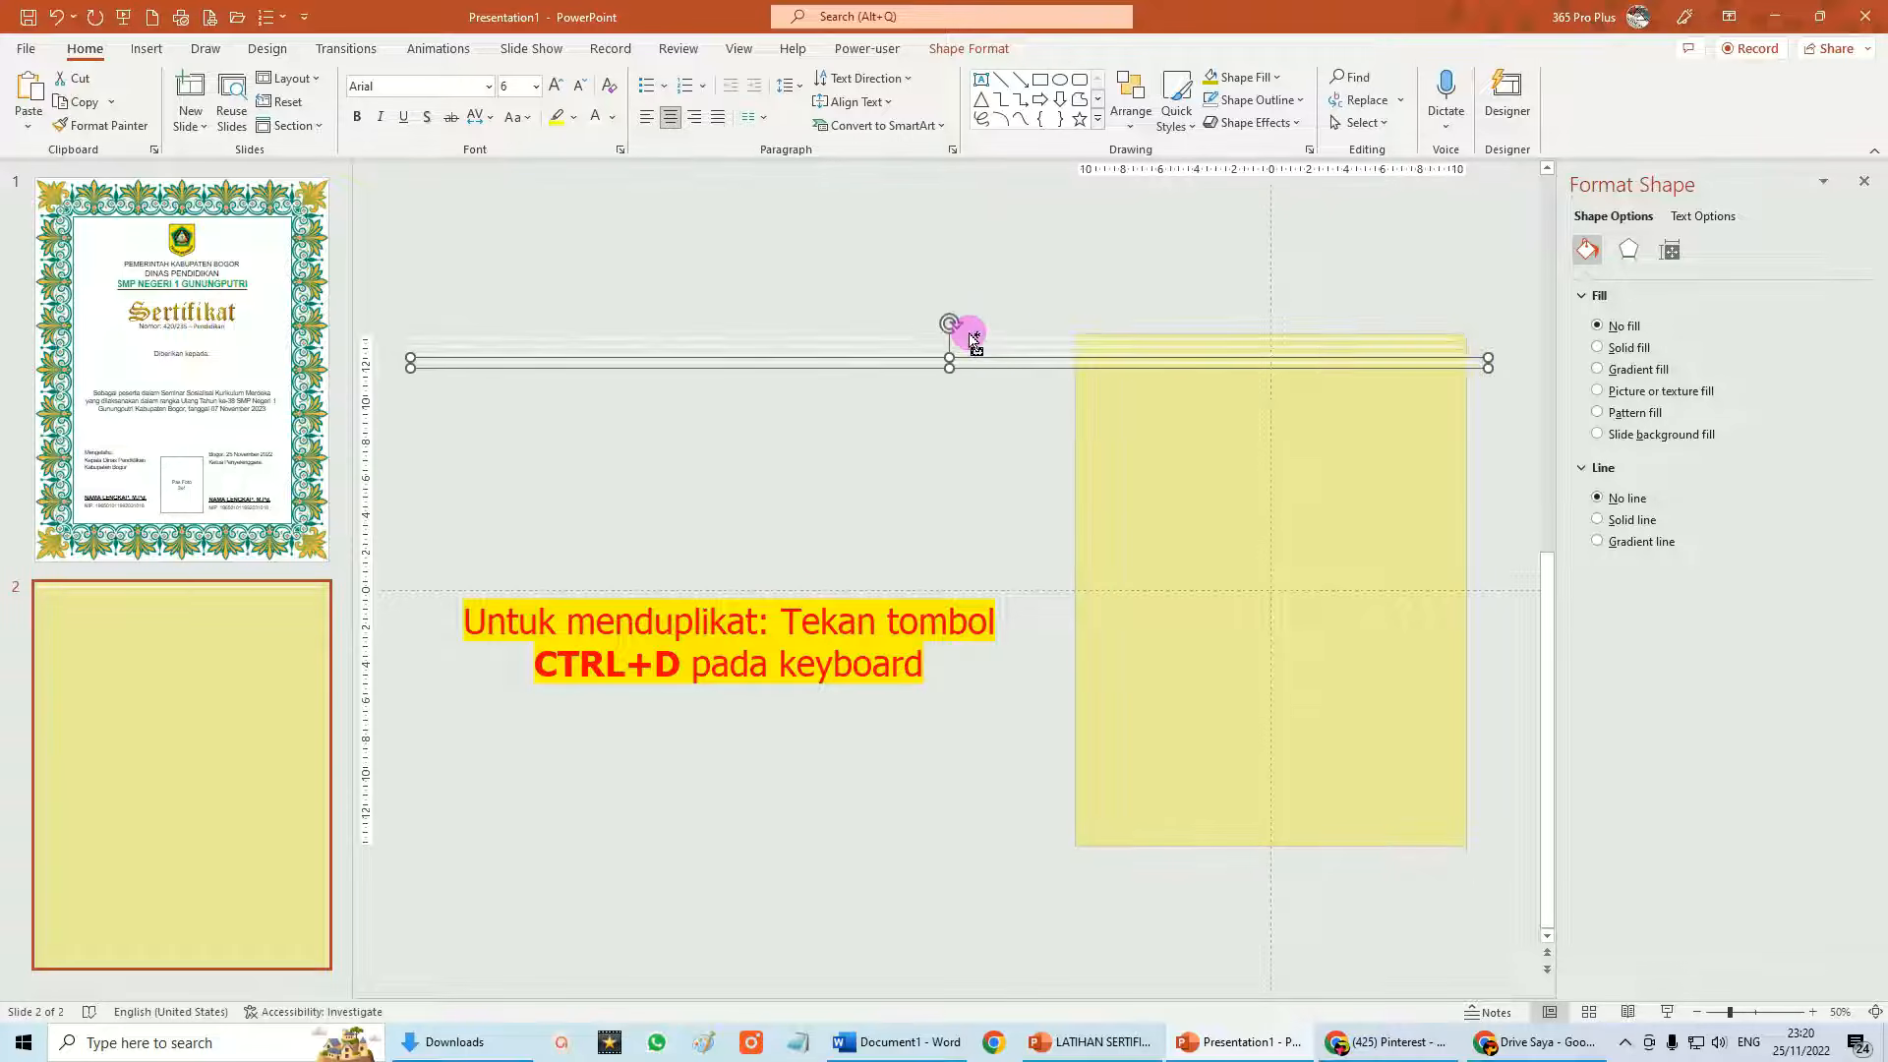
key(ctrl+d)
key(ctrl+d)
key(ctrl+d)
key(ctrl+d)
key(ctrl+d)
key(ctrl+d)
key(ctrl+d)
key(ctrl+d)
key(ctrl+d)
key(ctrl+d)
key(ctrl+d)
key(ctrl+d)
key(ctrl+d)
key(ctrl+d)
key(ctrl+d)
key(ctrl+d)
key(ctrl+d)
key(ctrl+d)
key(ctrl+d)
key(ctrl+d)
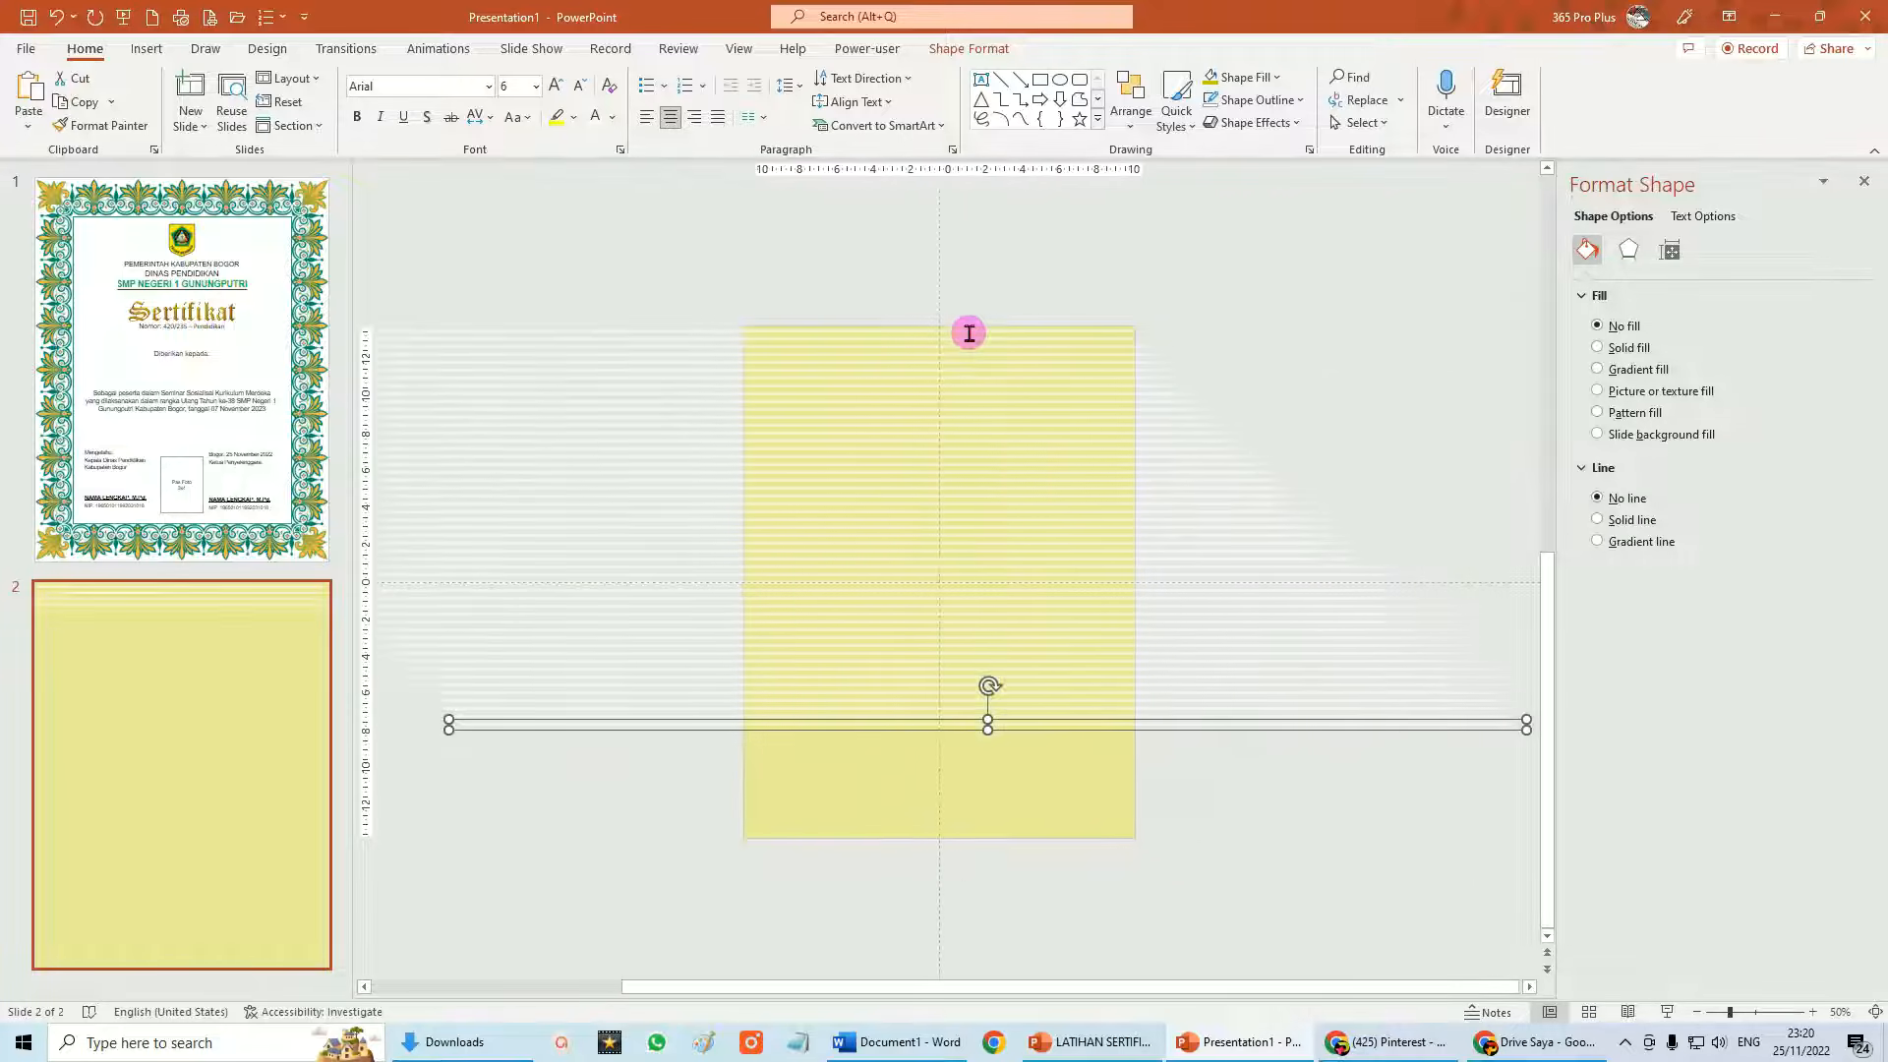
key(ctrl+d)
key(ctrl+d)
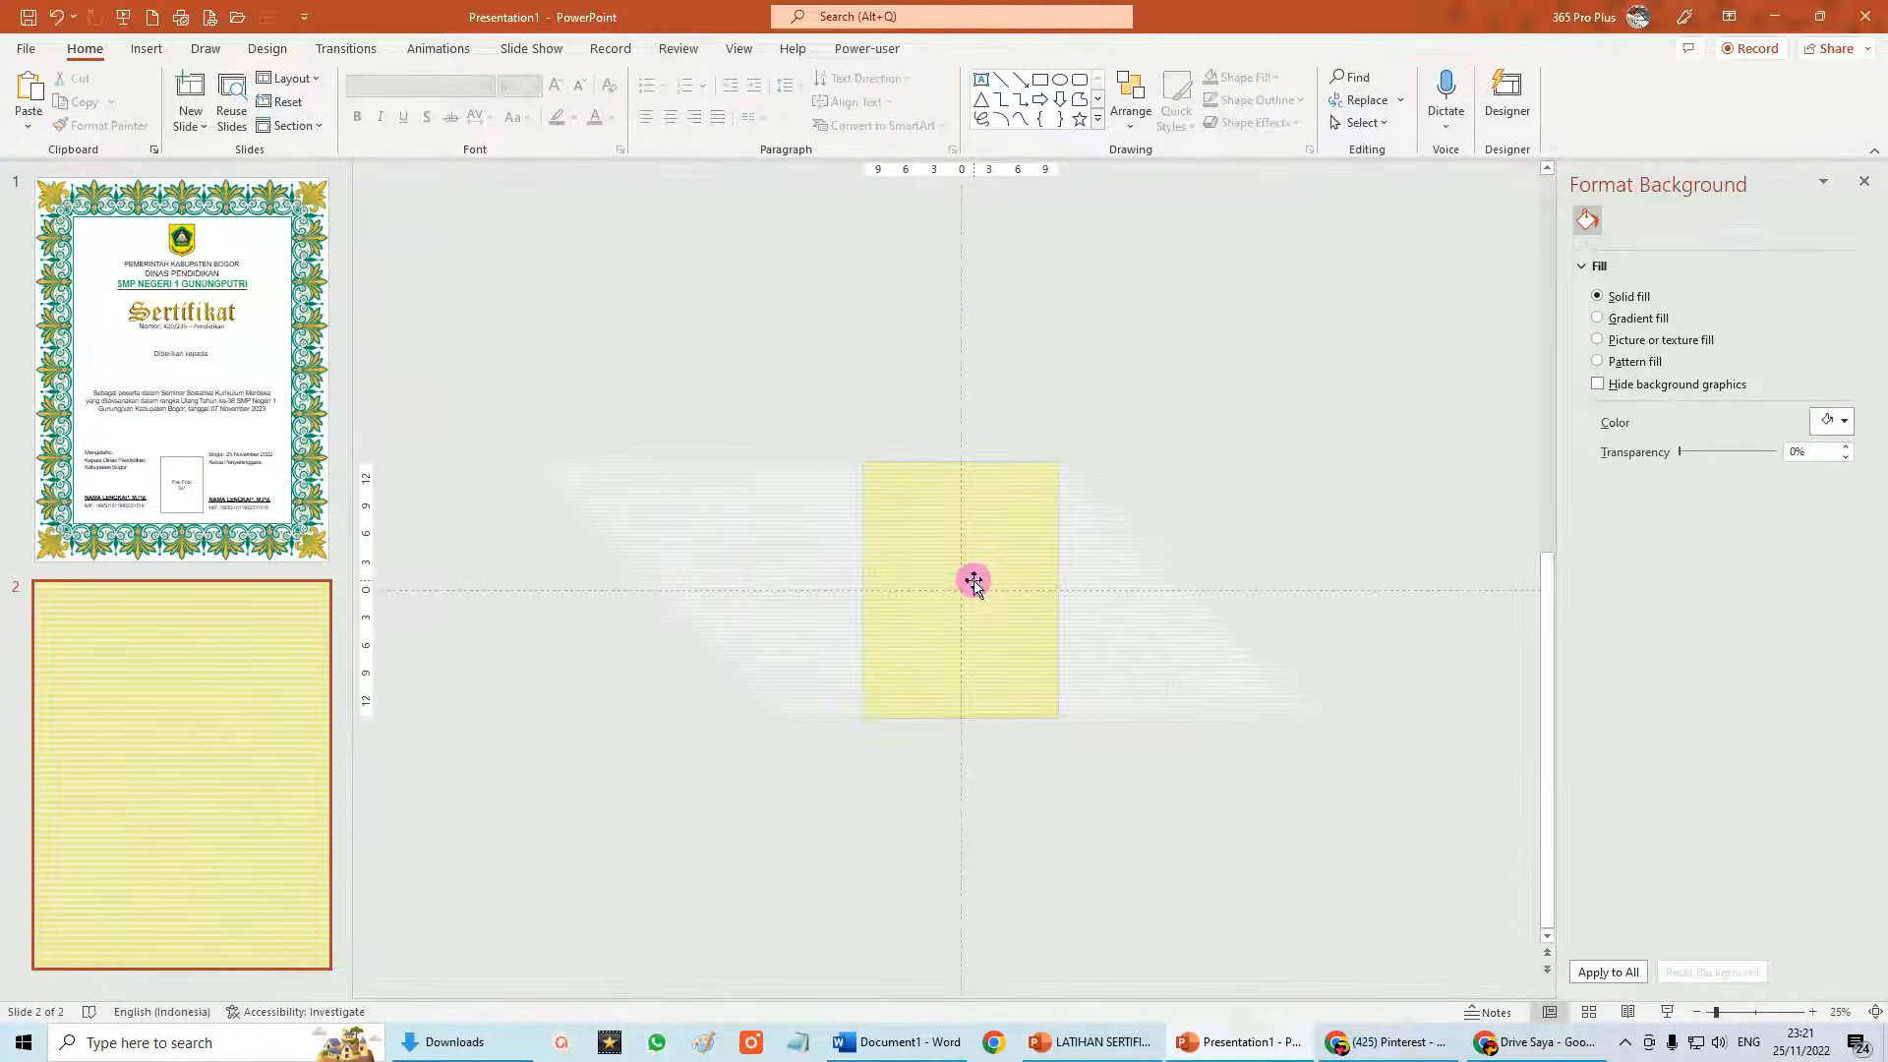
scroll(969, 617, up, 15)
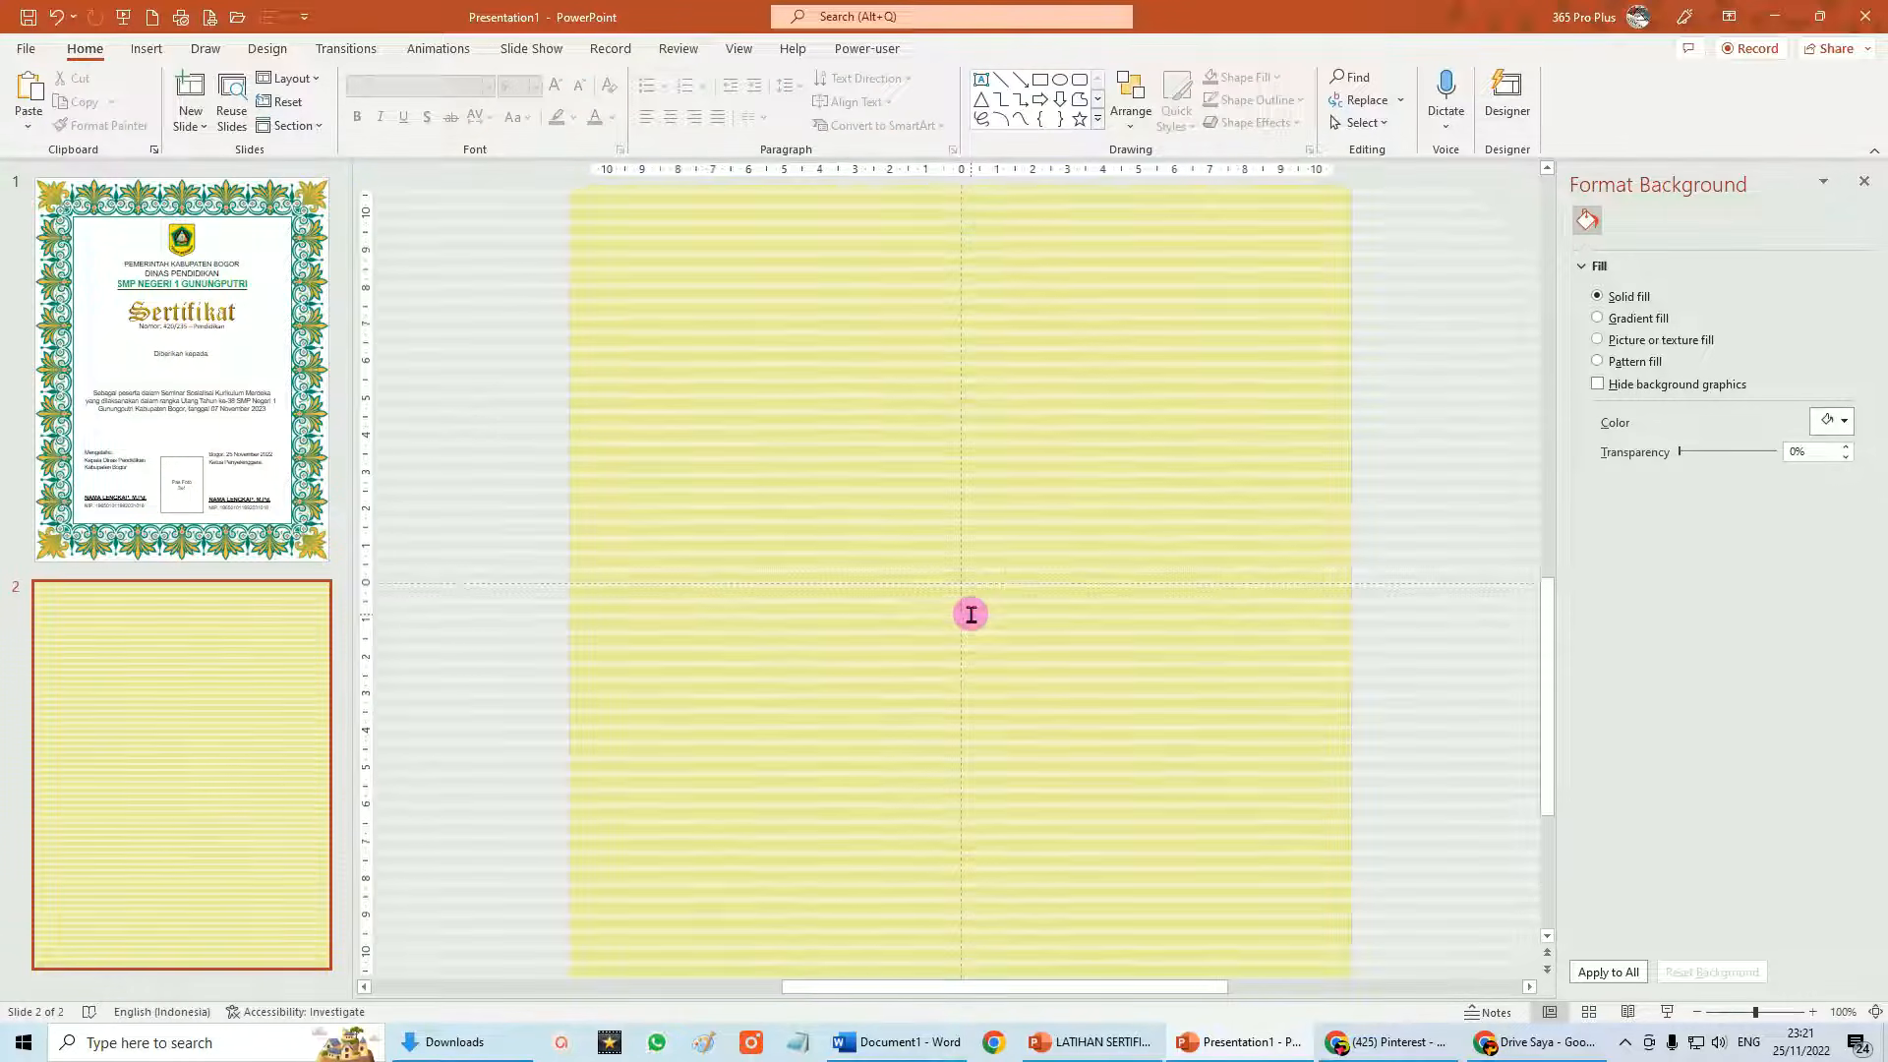
scroll(971, 612, up, 4)
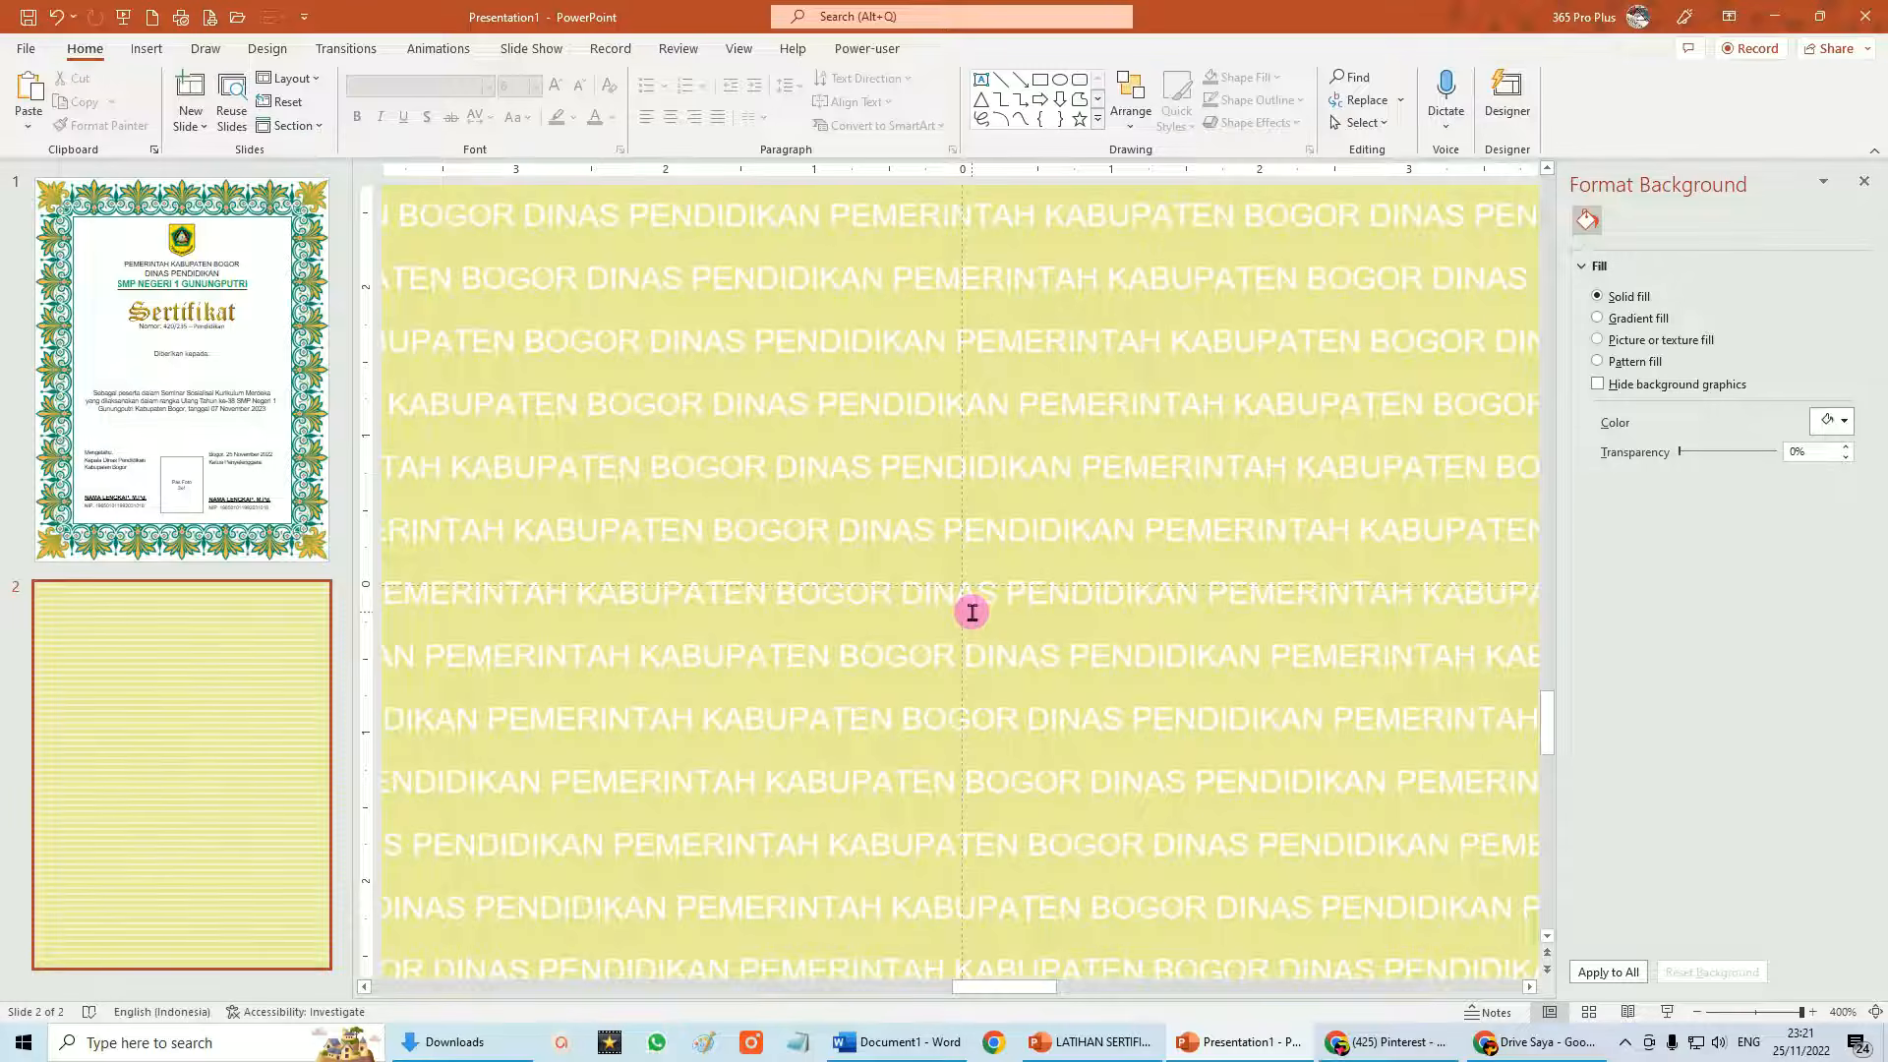
scroll(971, 612, down, 8)
scroll(971, 612, down, 5)
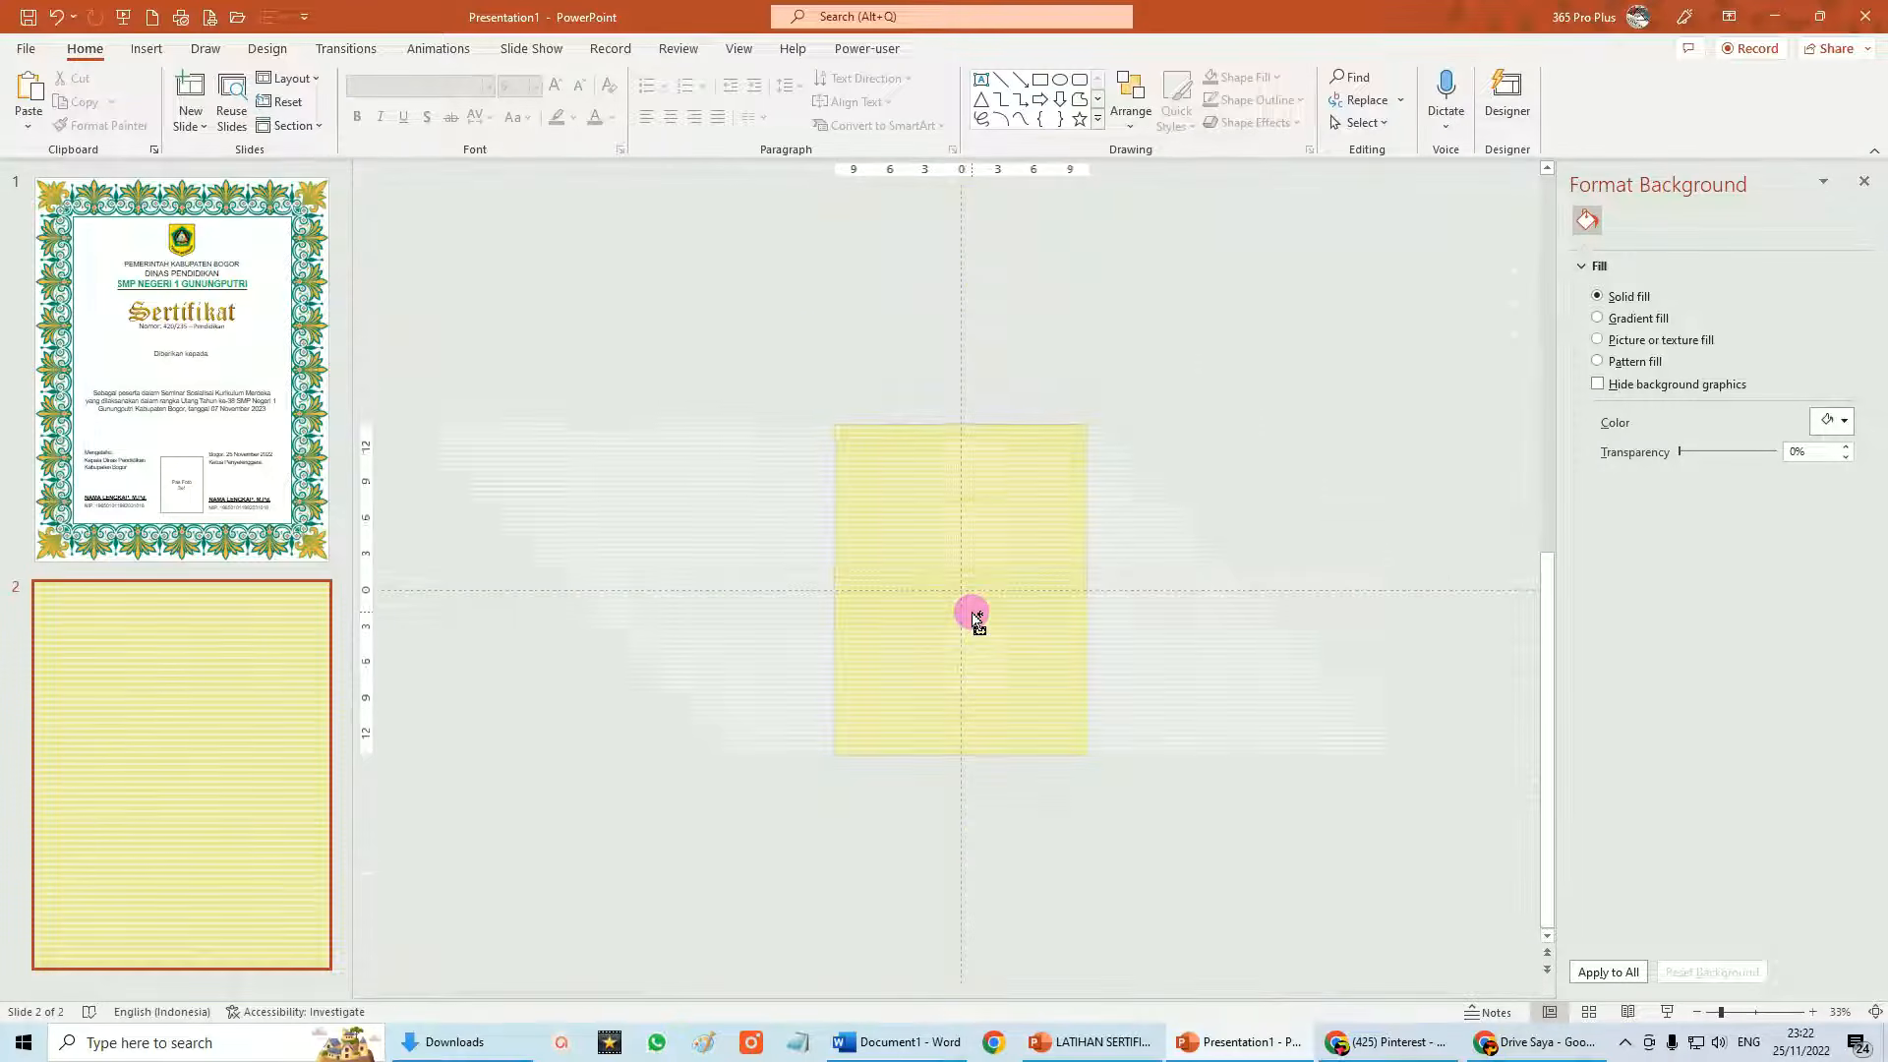
scroll(972, 611, up, 2)
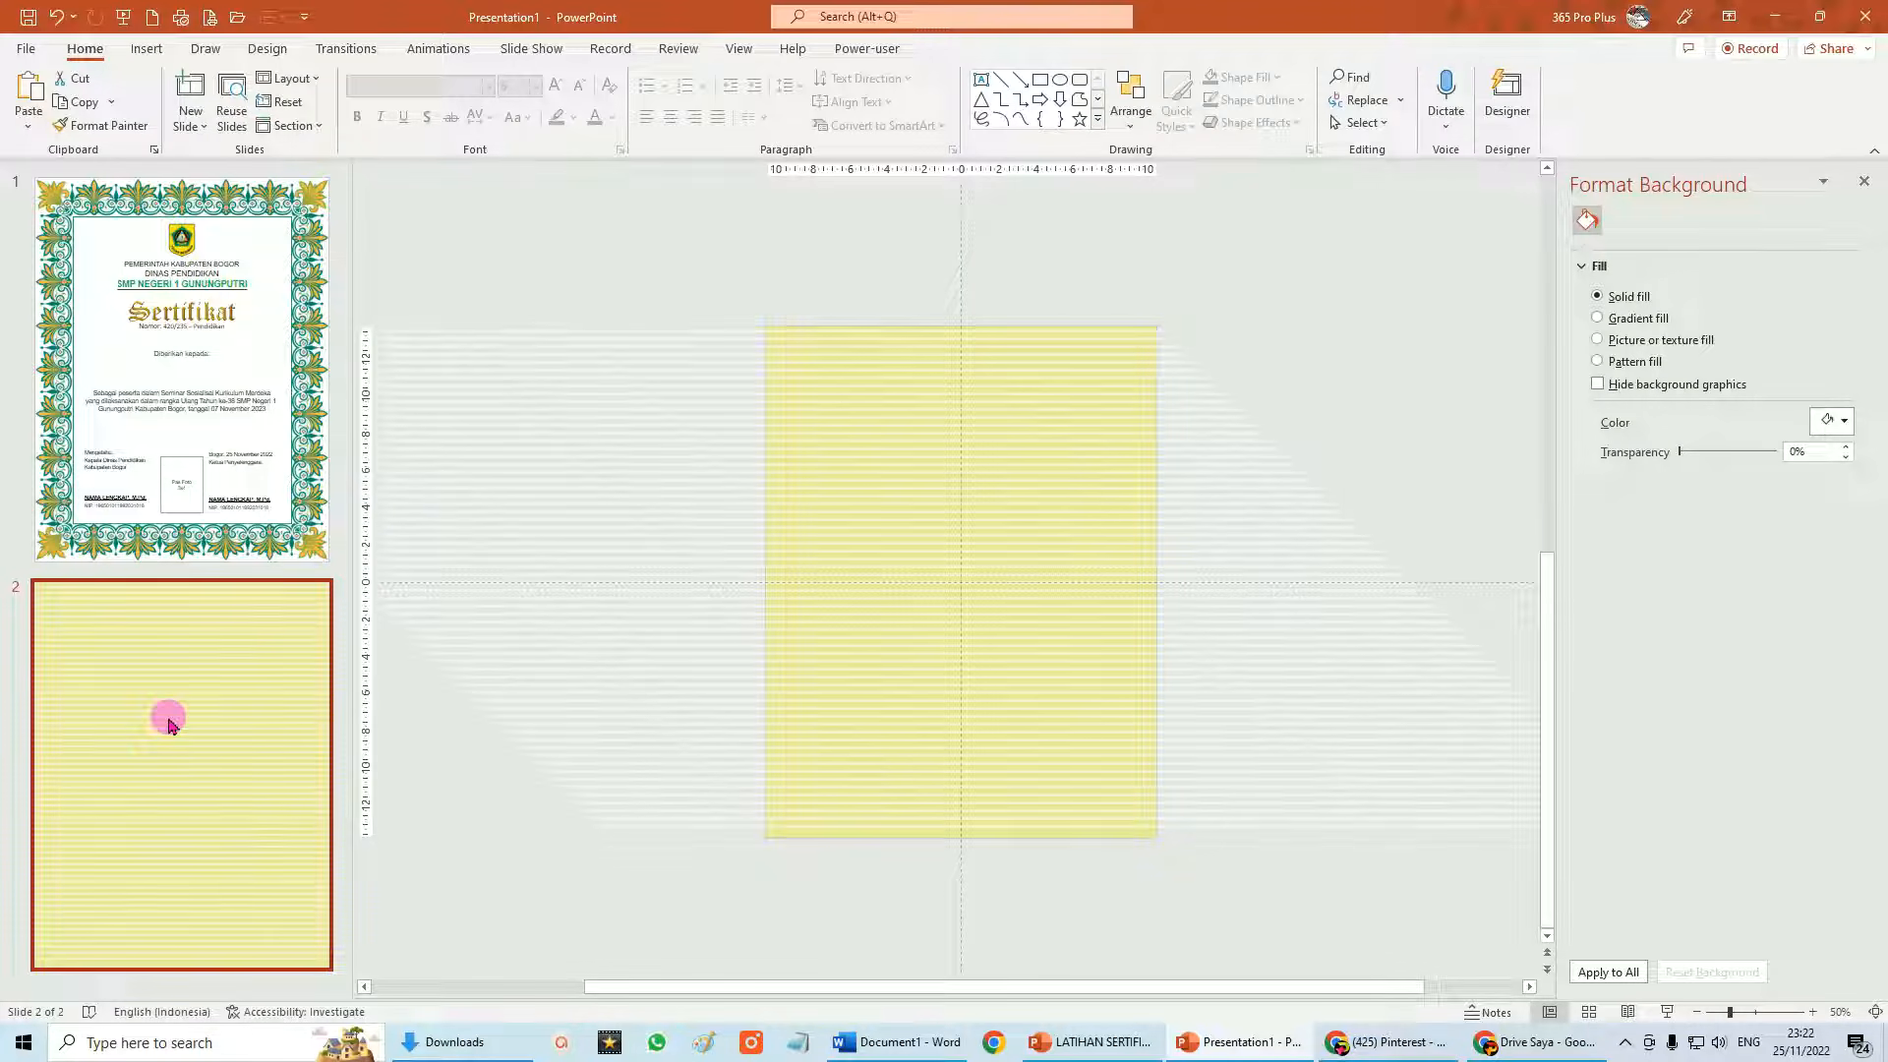
click(26, 48)
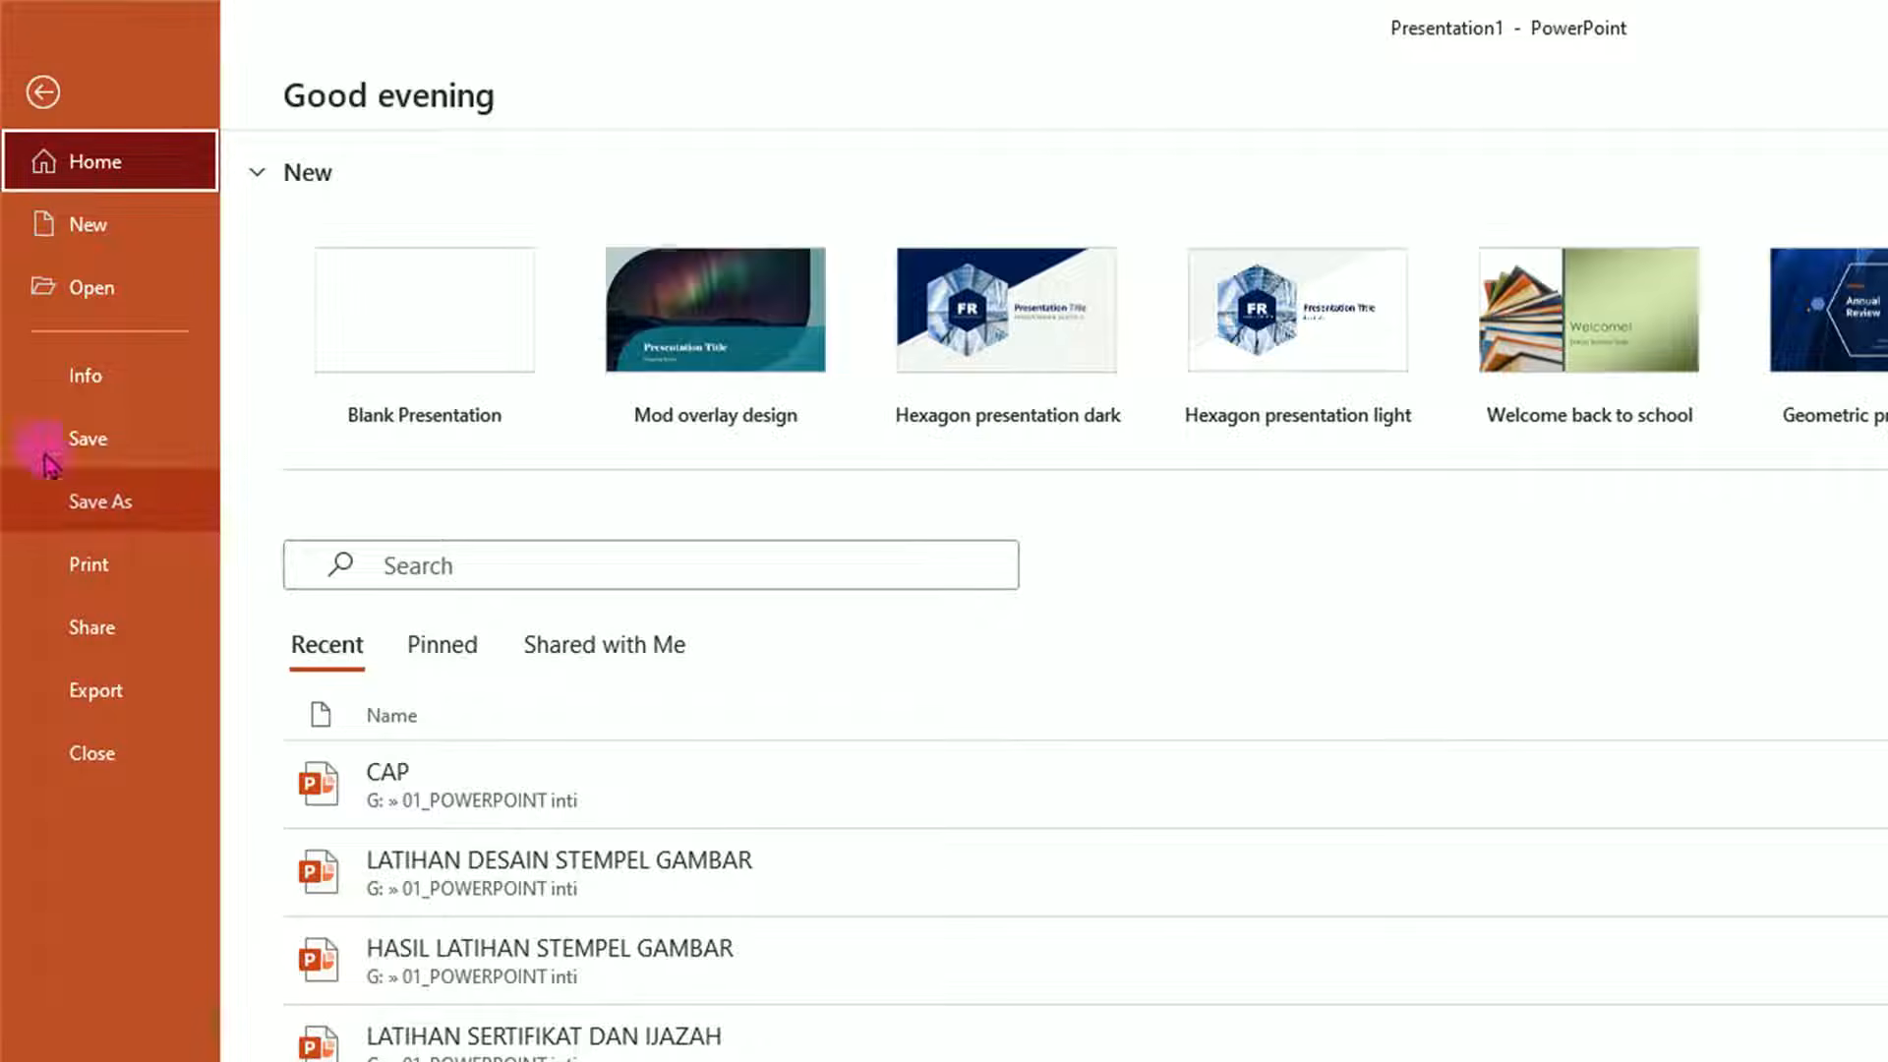
Choose JPEG as the export file type for the presentation.
click(115, 694)
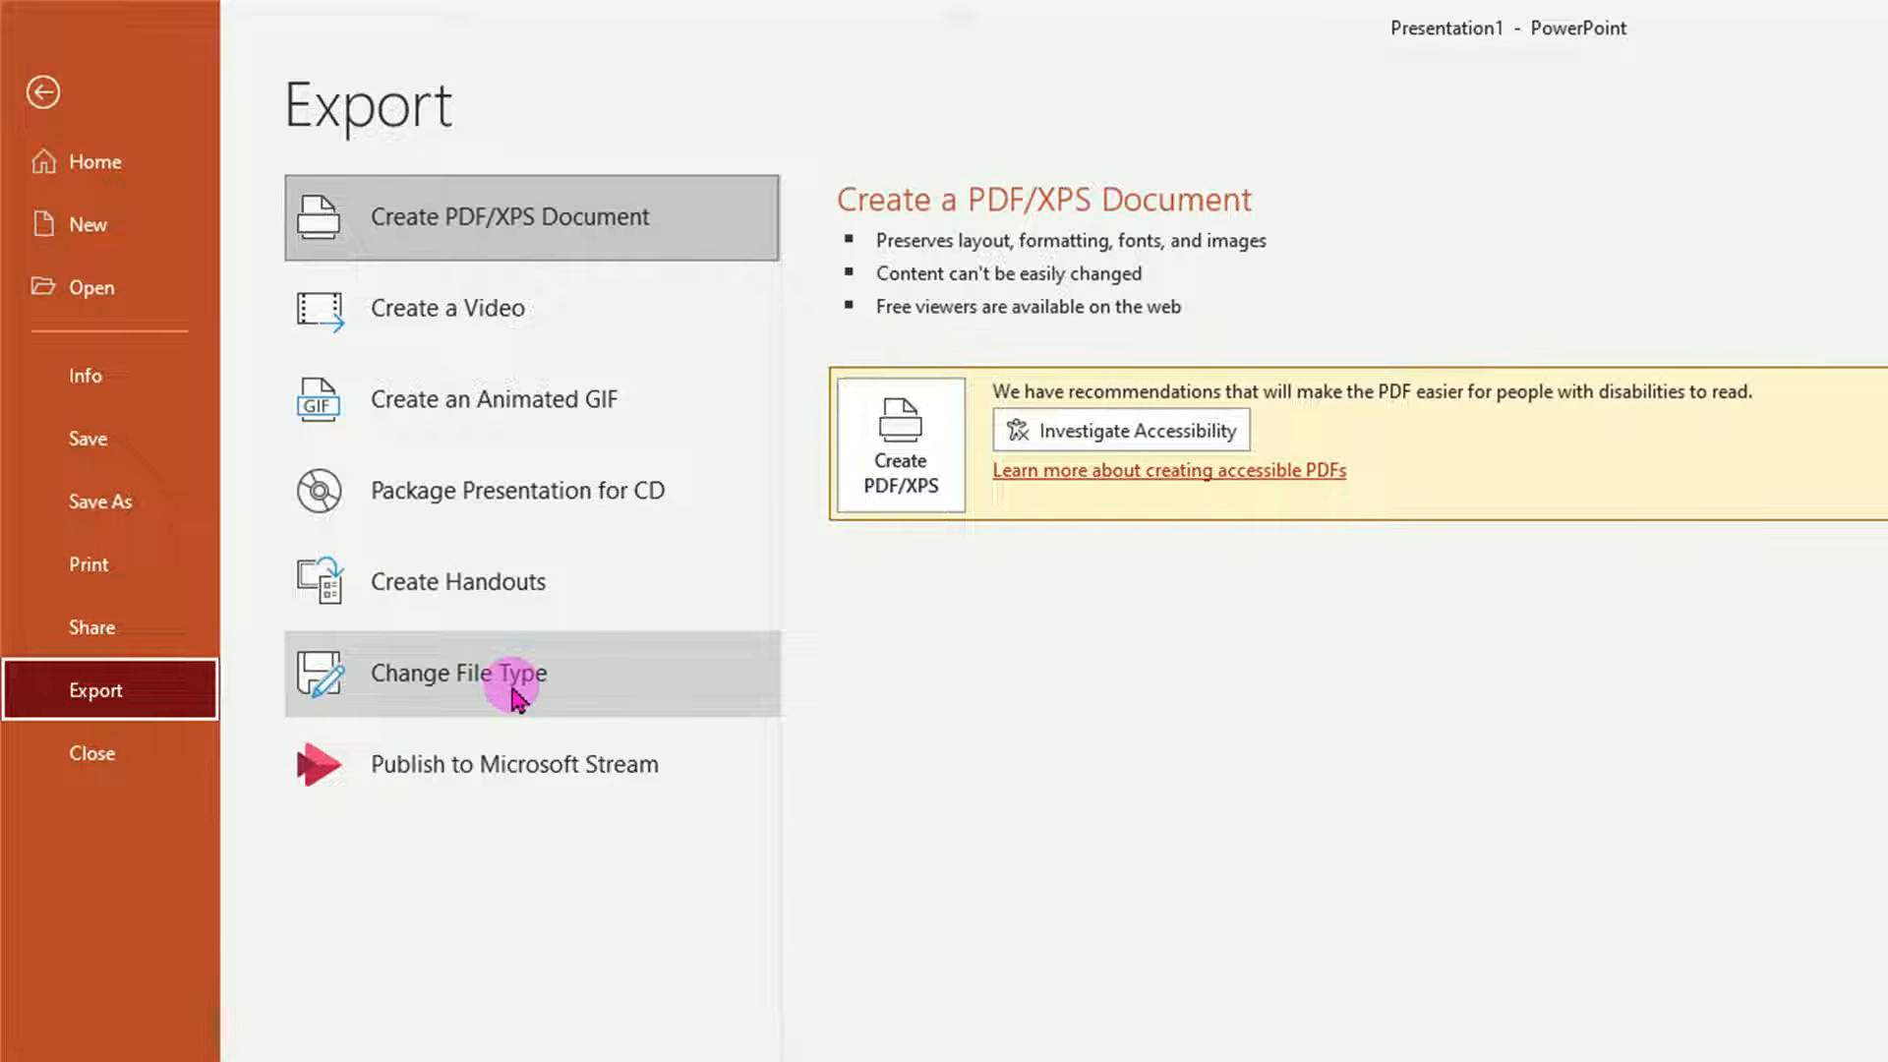
click(519, 688)
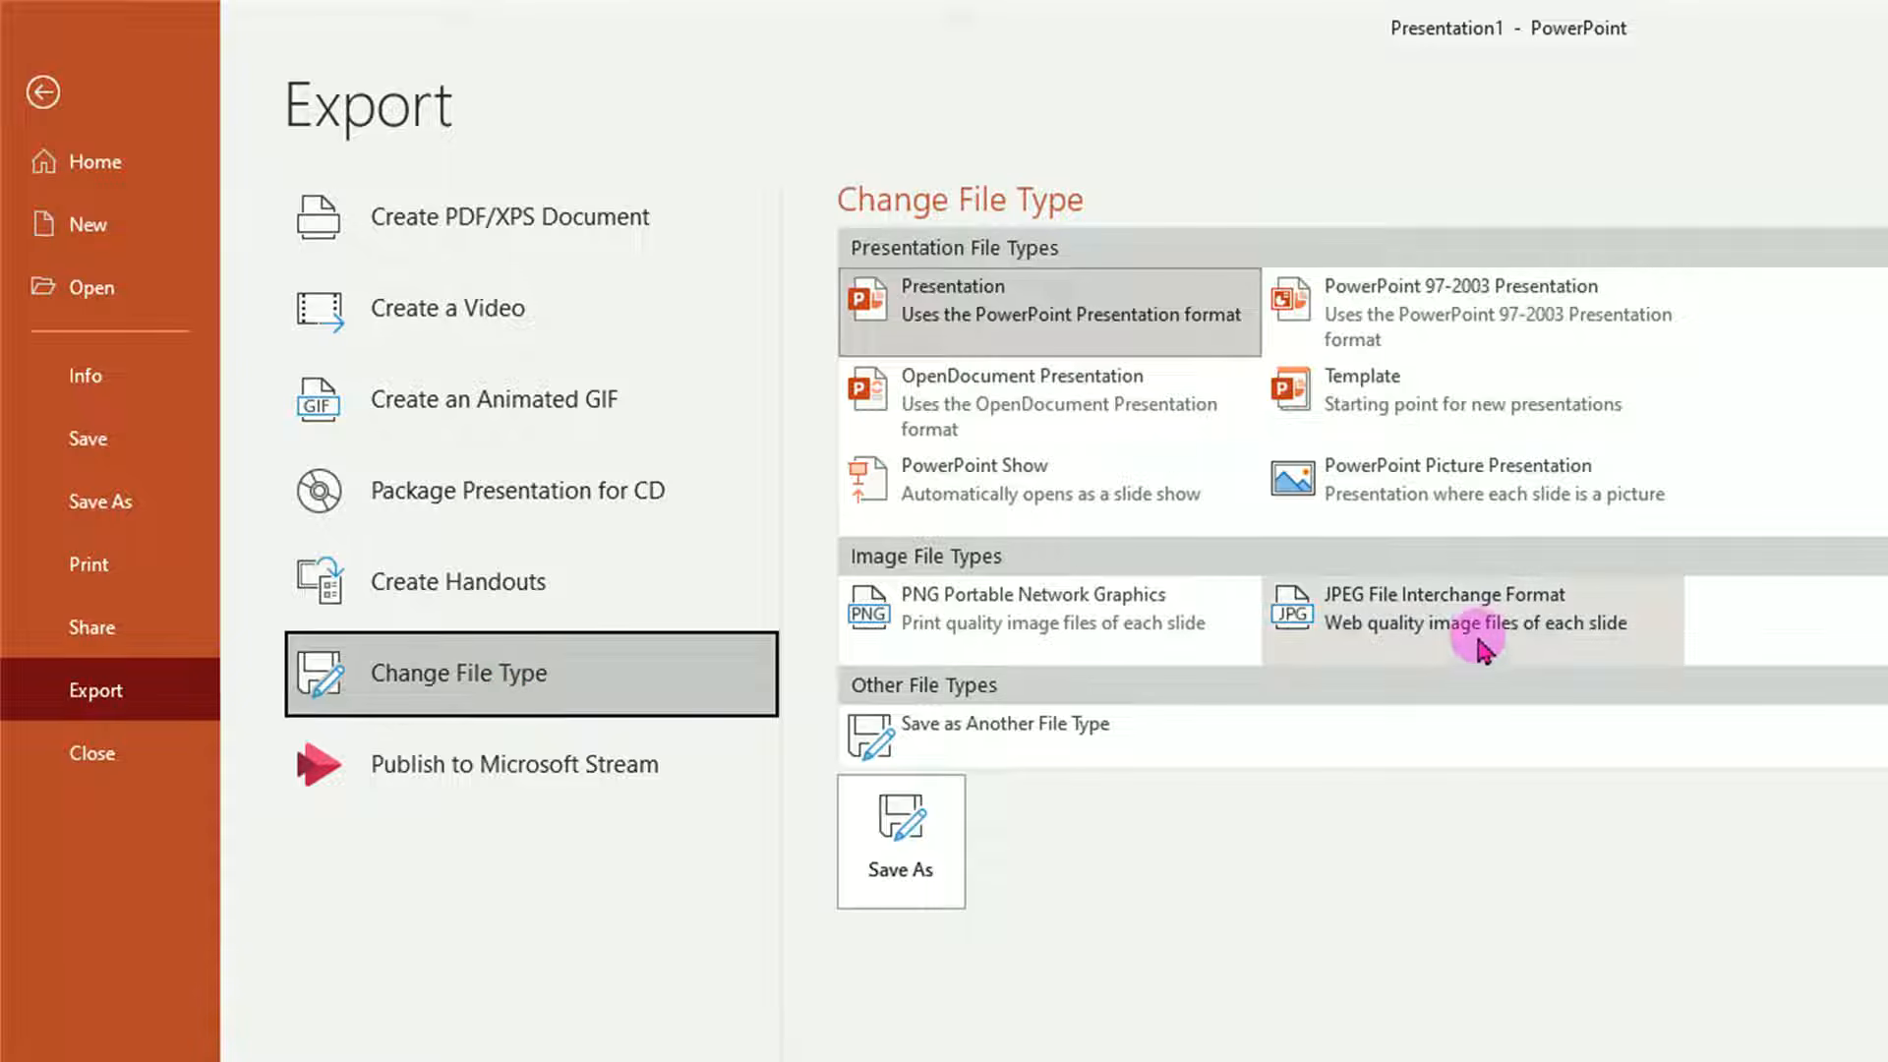
click(1482, 629)
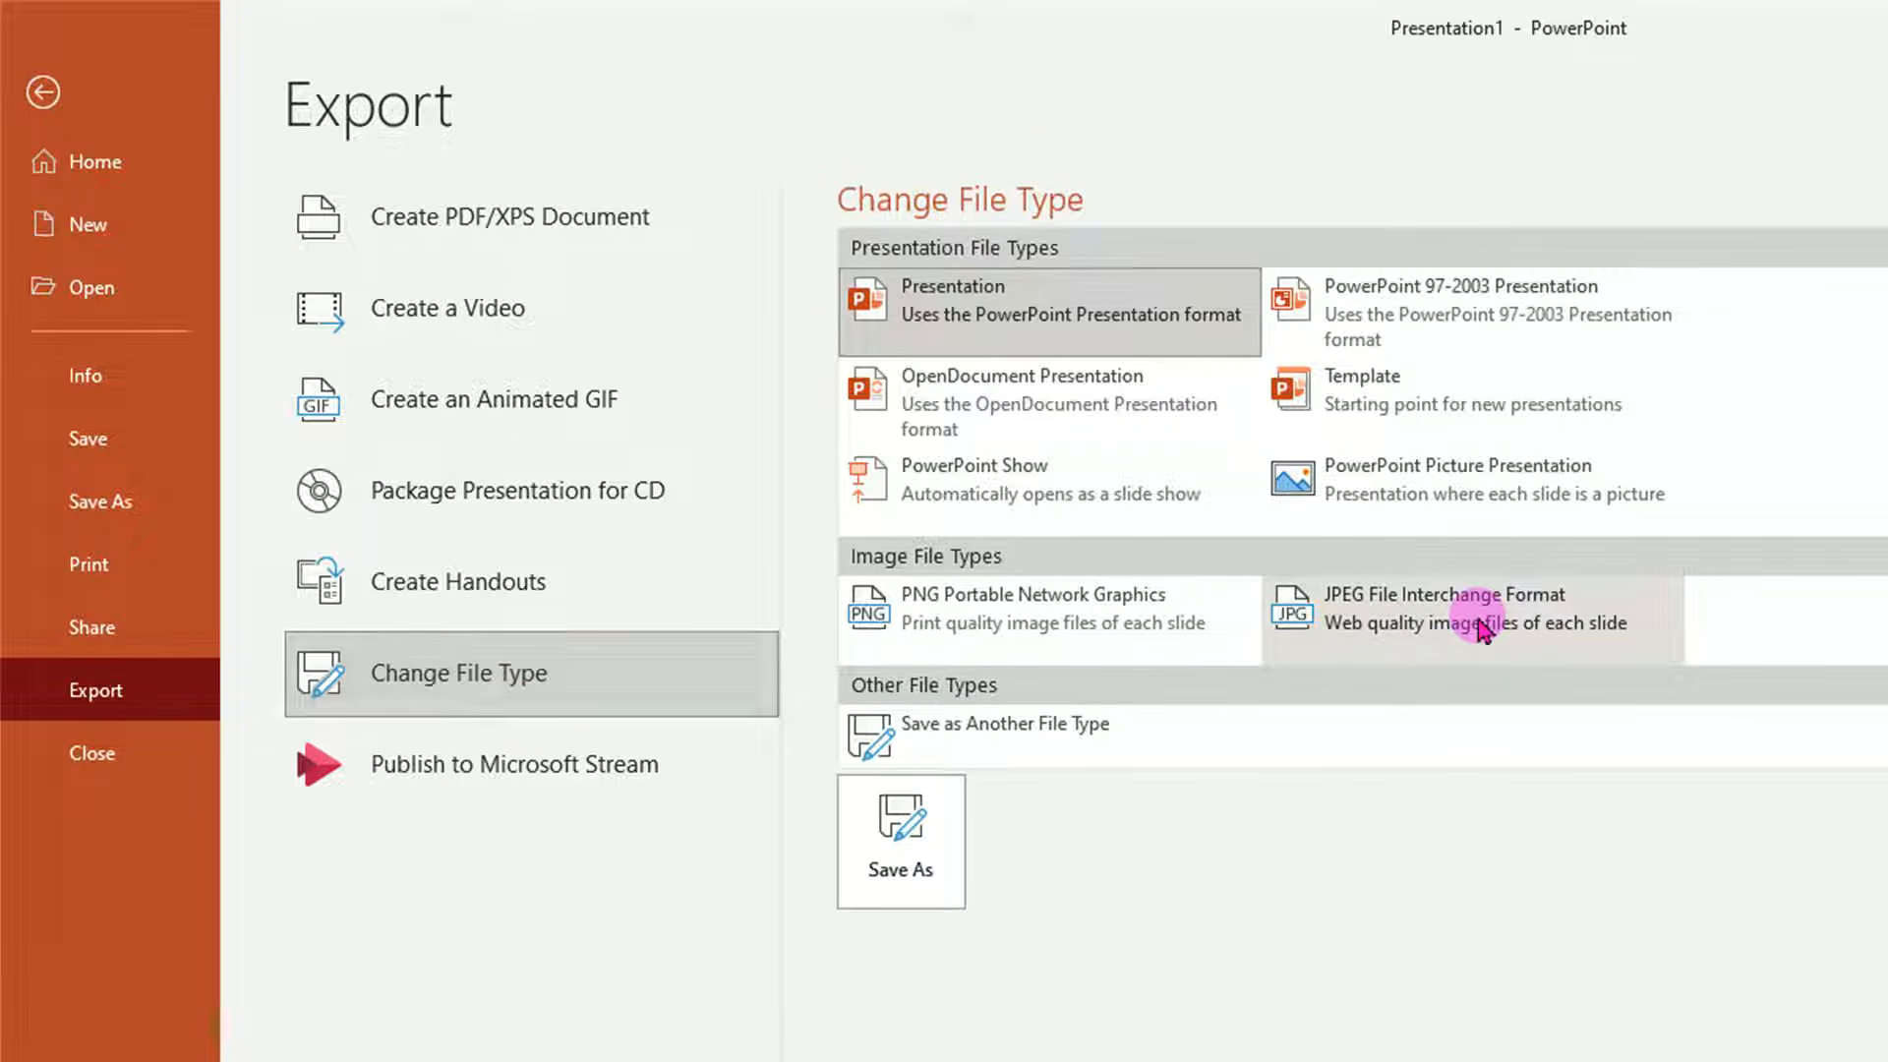
click(910, 888)
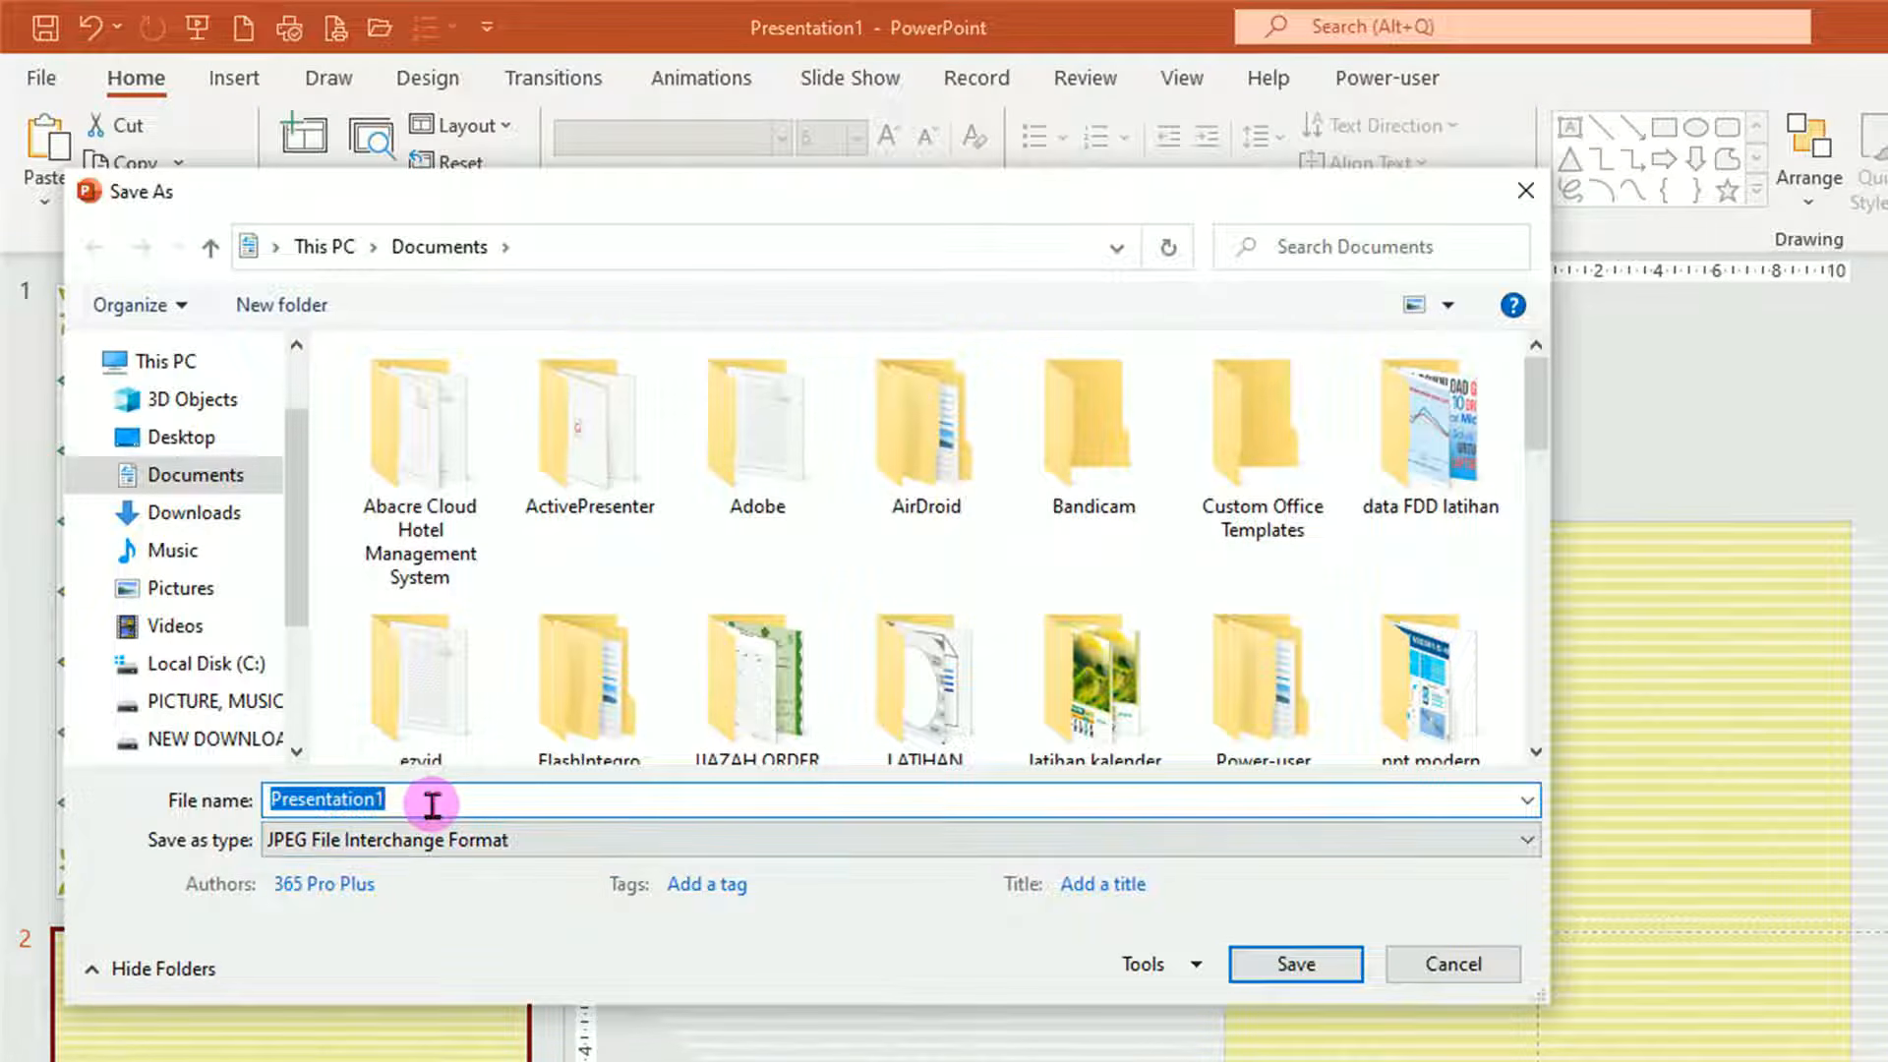
Save the image as BACKGROUN SERTIFIKAT 2, exporting just the current slide.
text(BACKGROUN SERTIFIKAT 2)
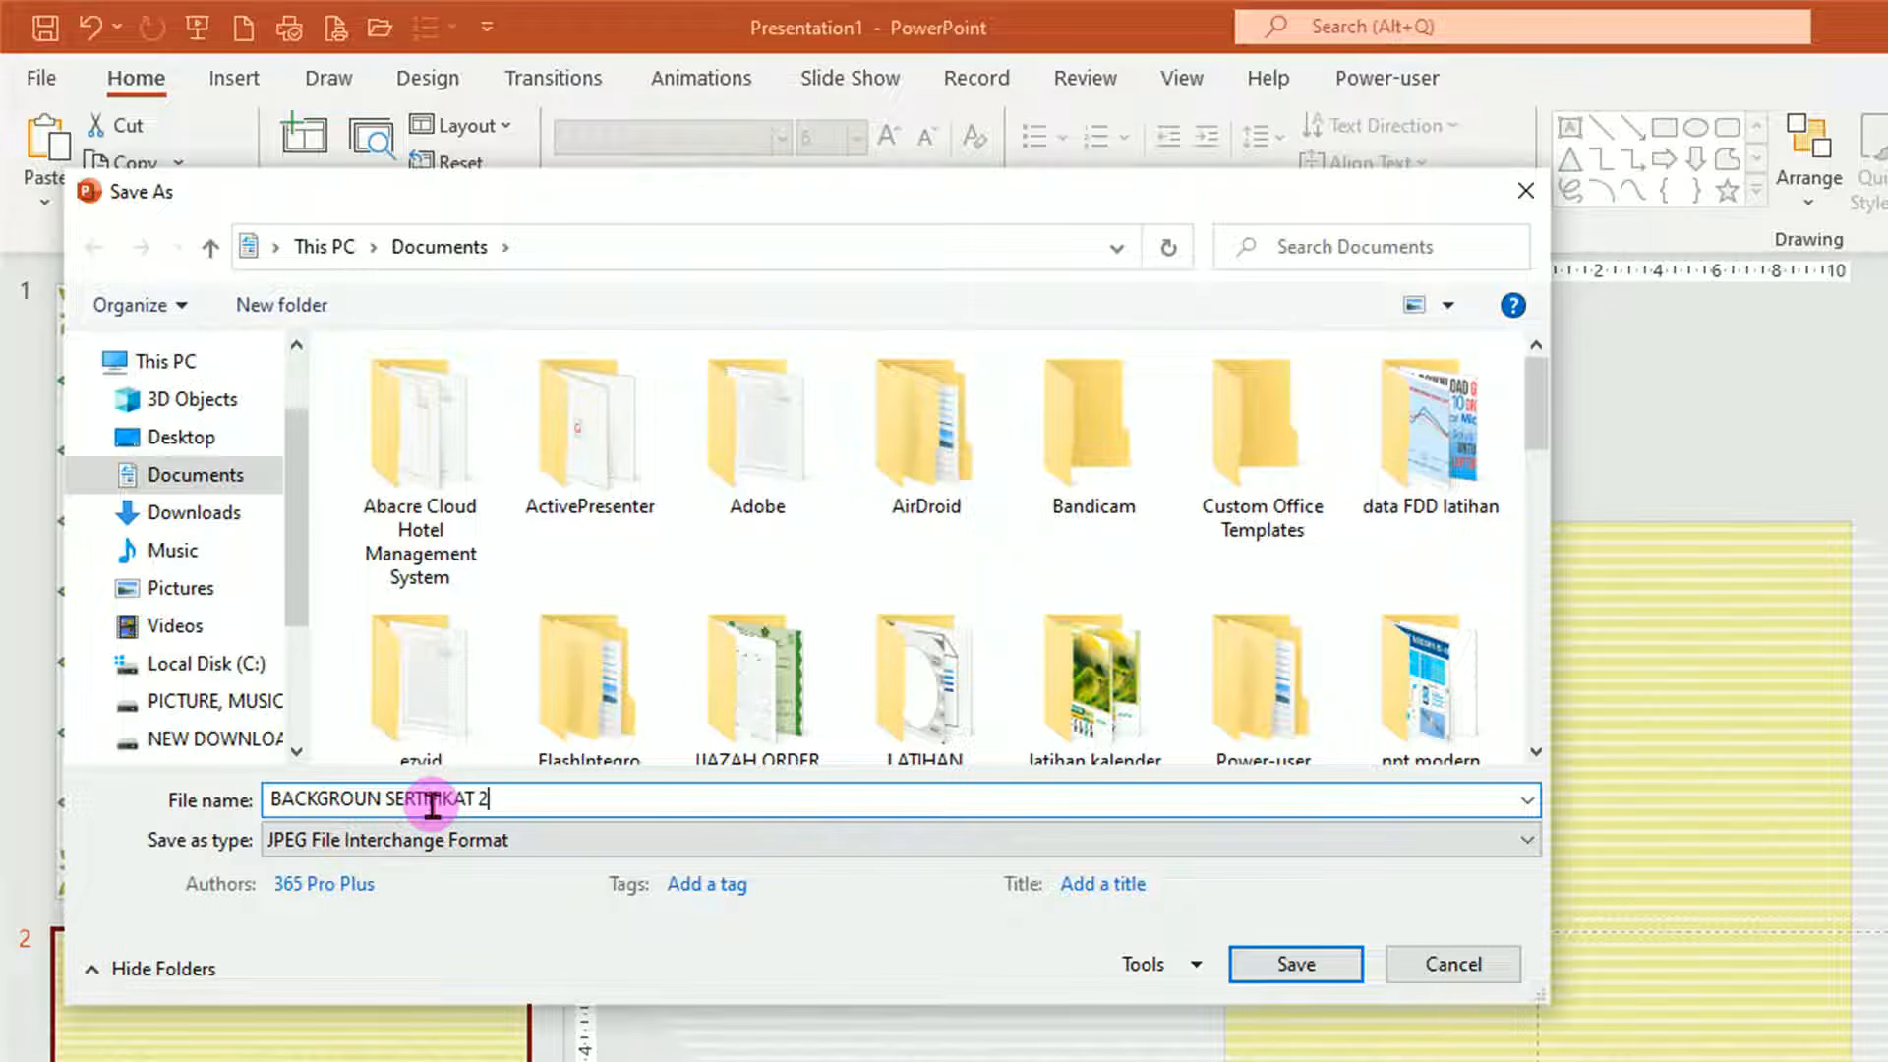
click(1295, 965)
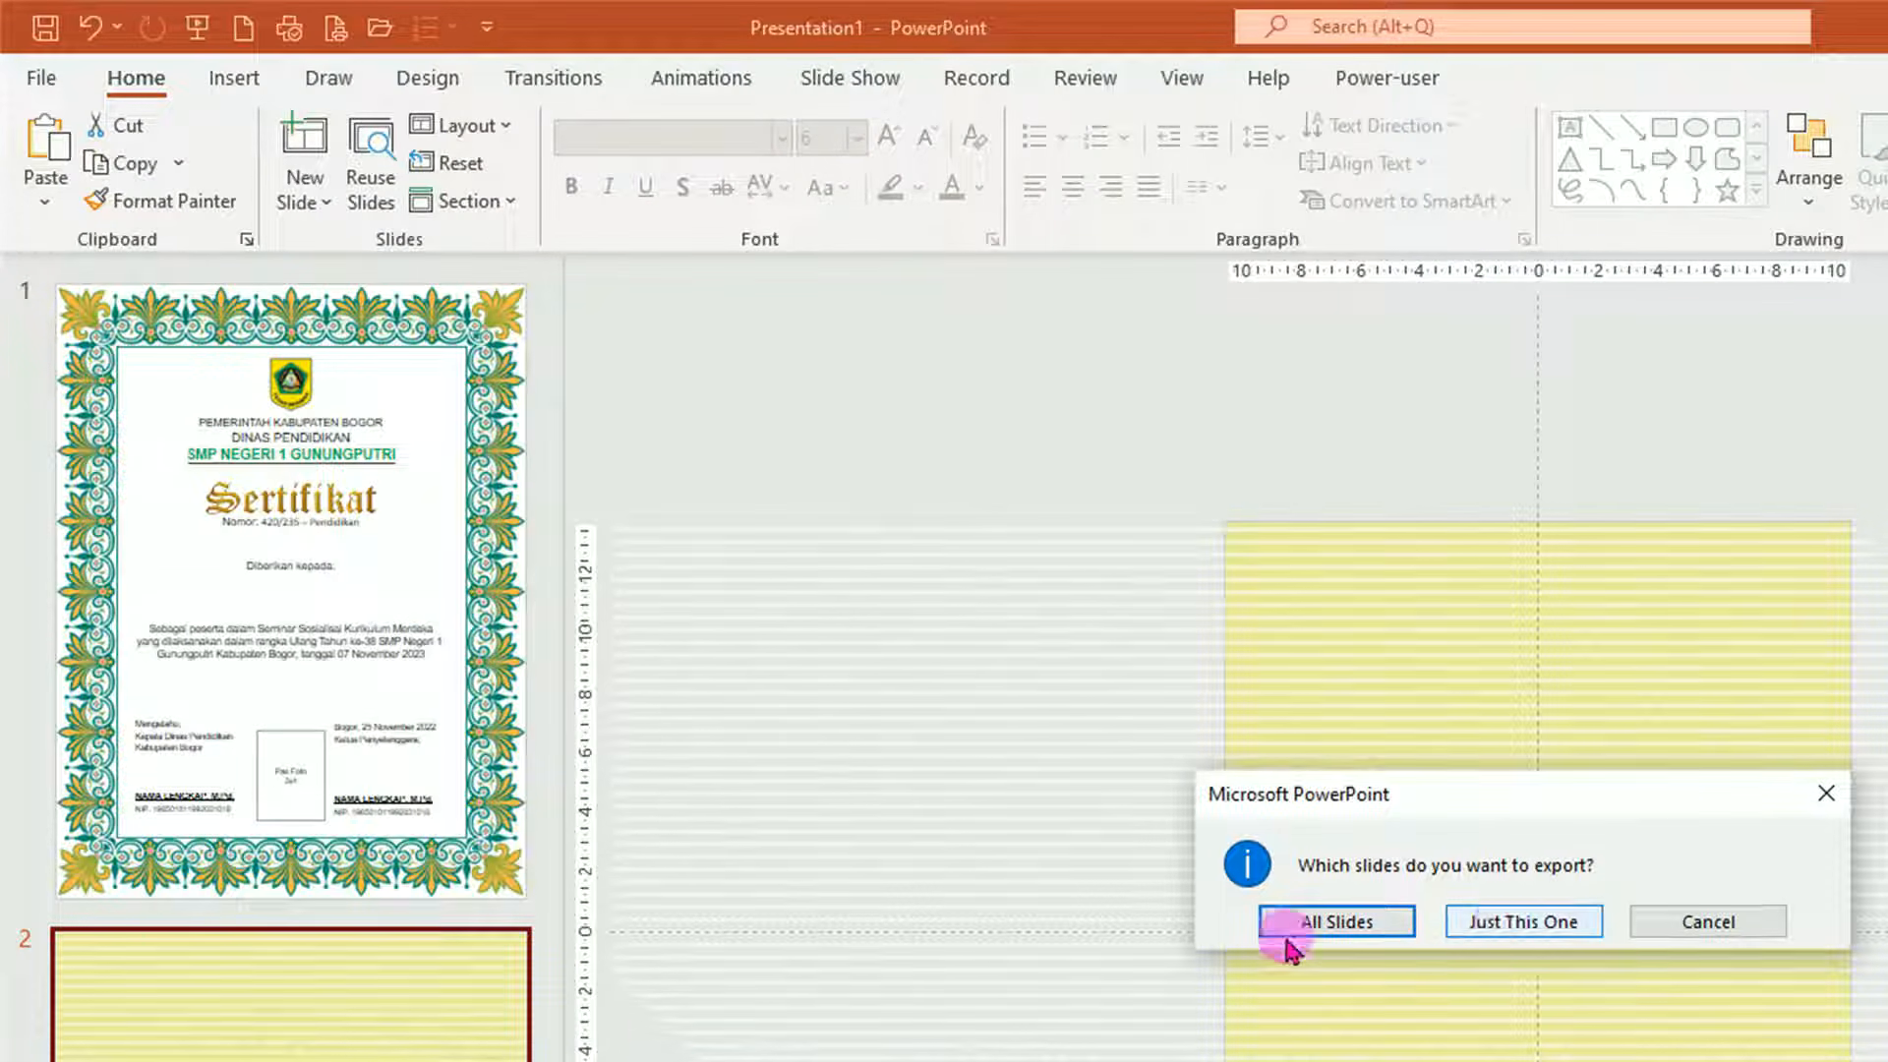
click(1519, 924)
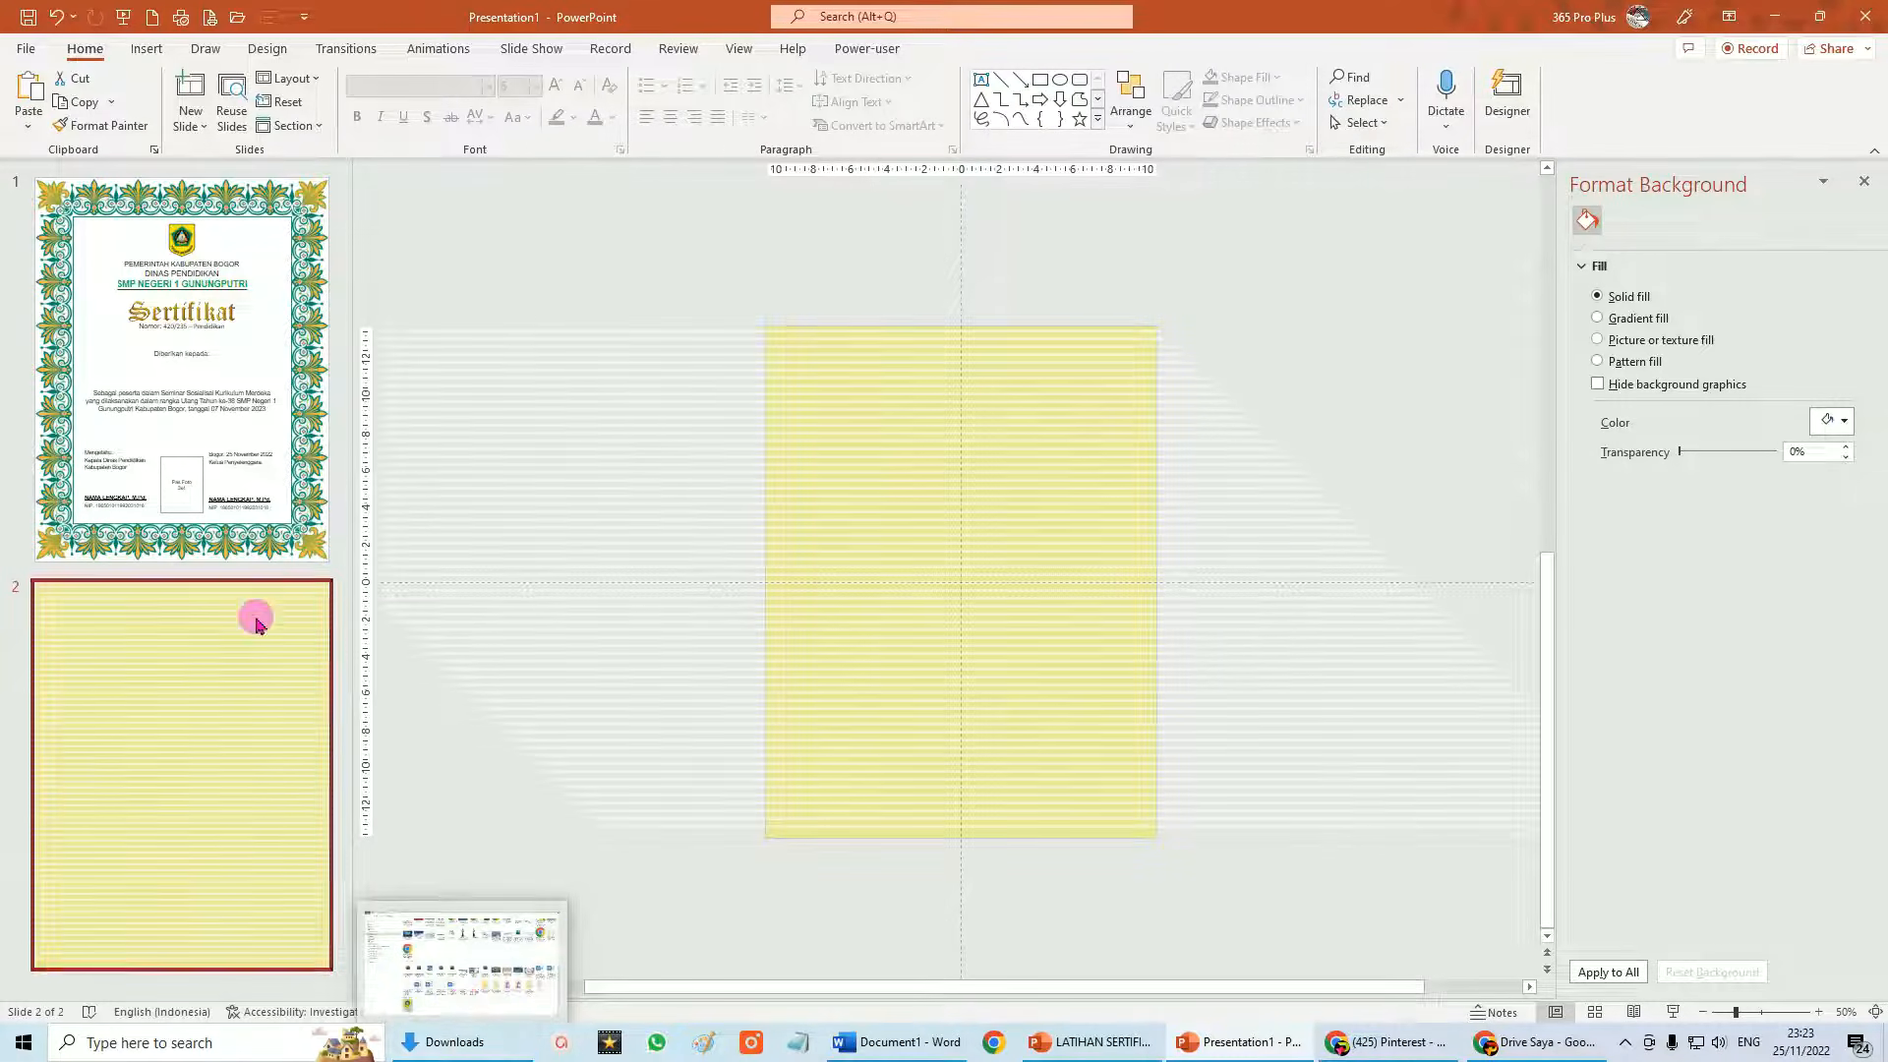
click(434, 1038)
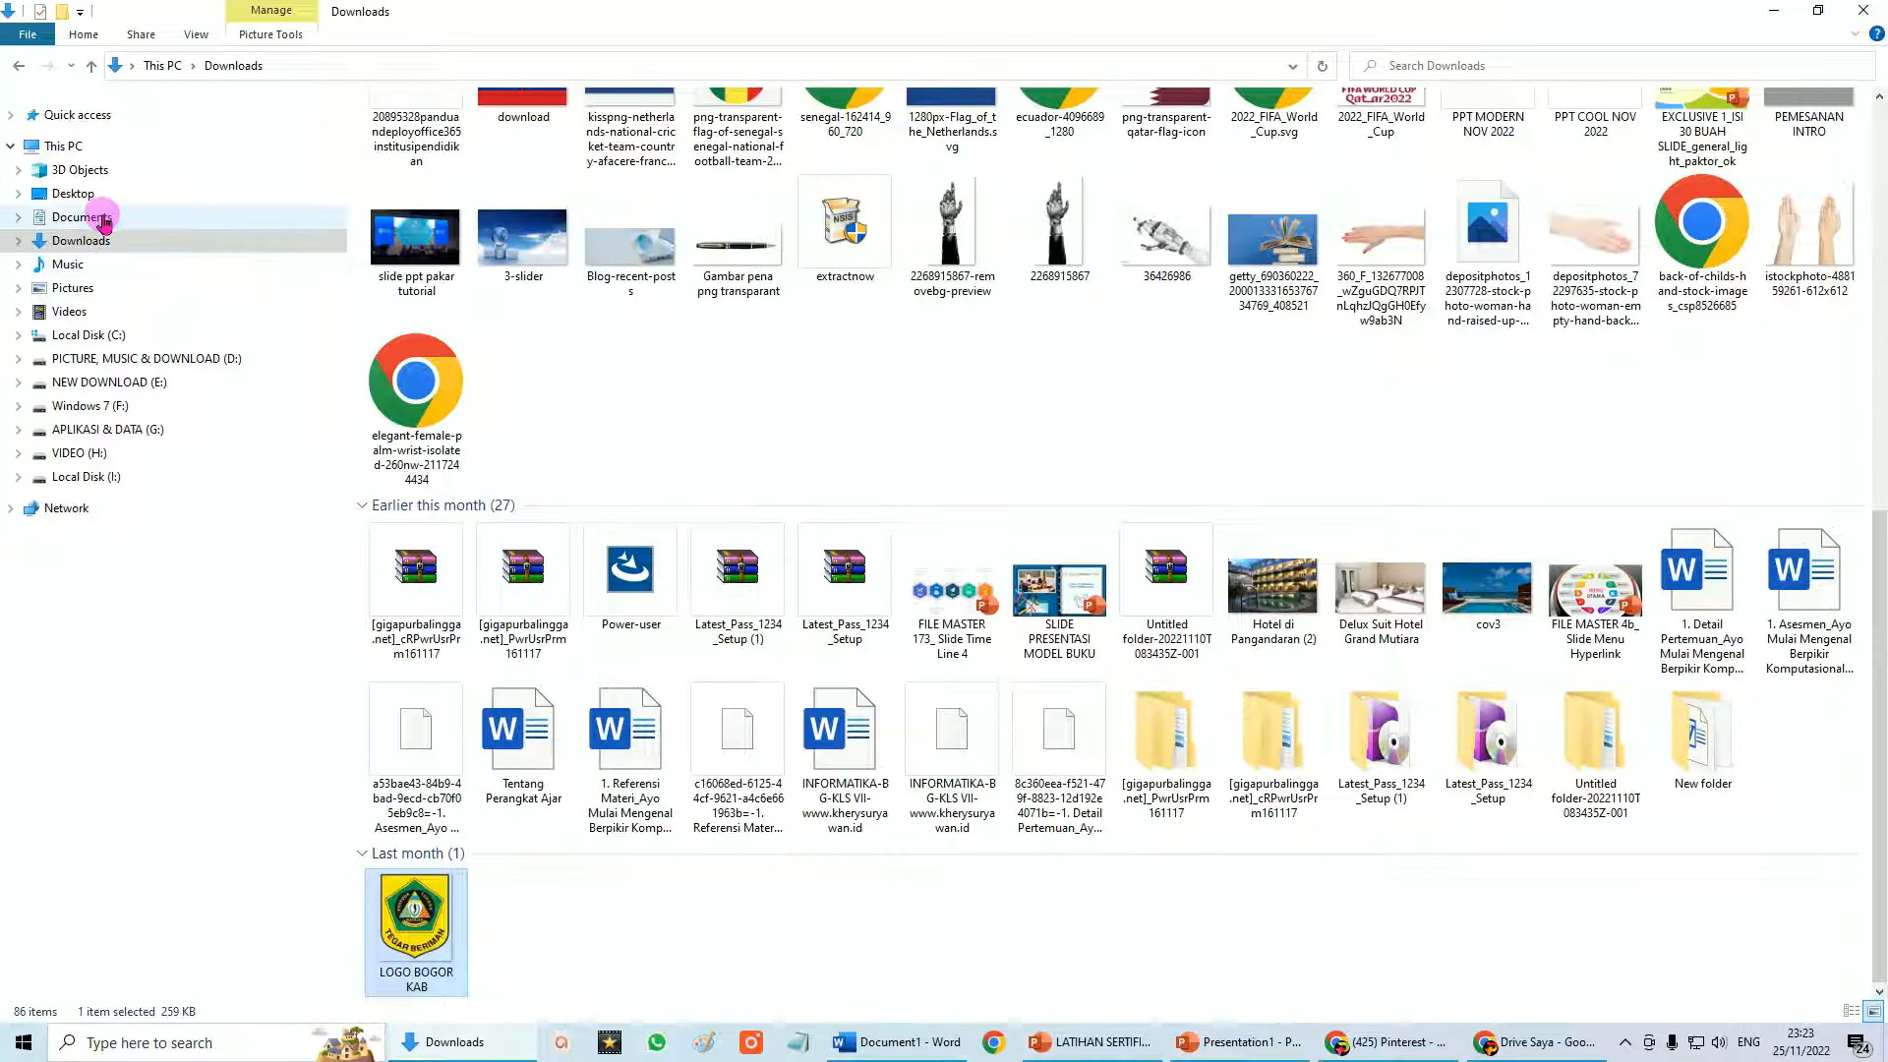
Copy the BACKGROUN SERTIFIKAT 2 JPEG from Documents and return to the certificate on slide 1.
click(101, 217)
click(1873, 1012)
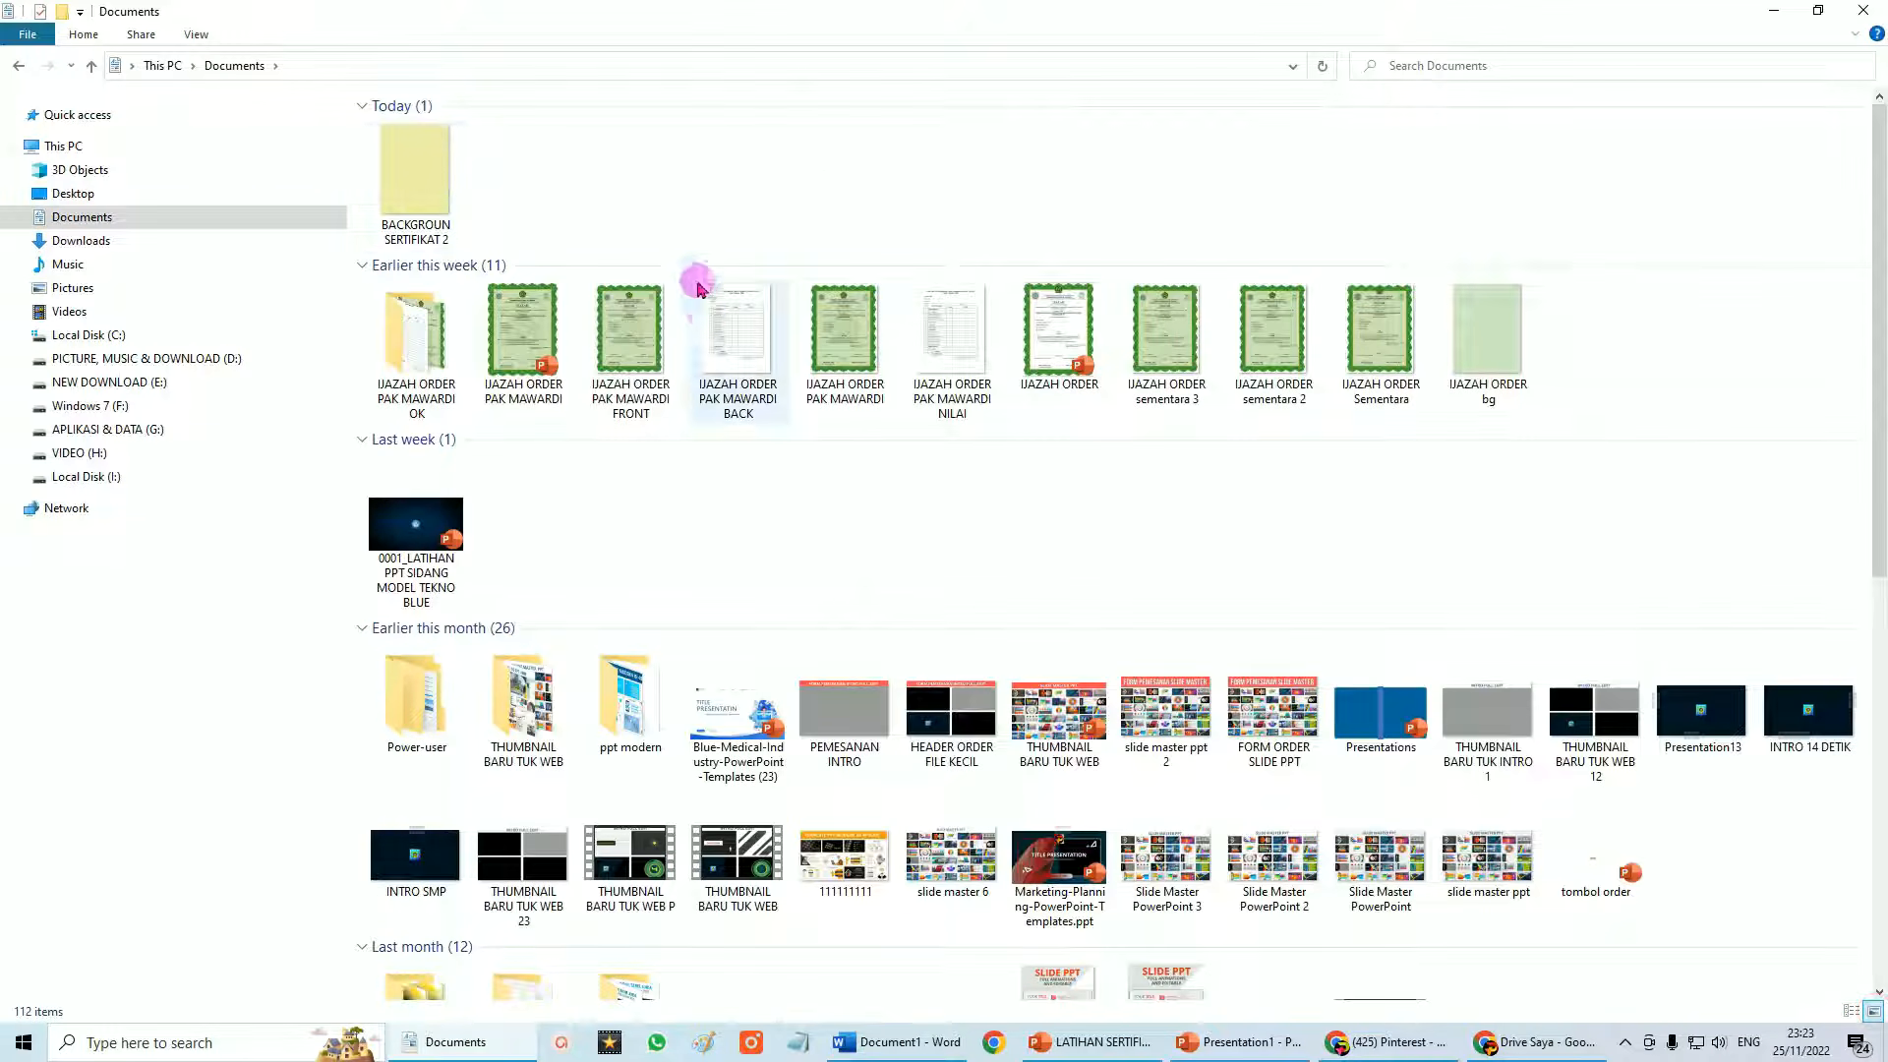
right_click(414, 165)
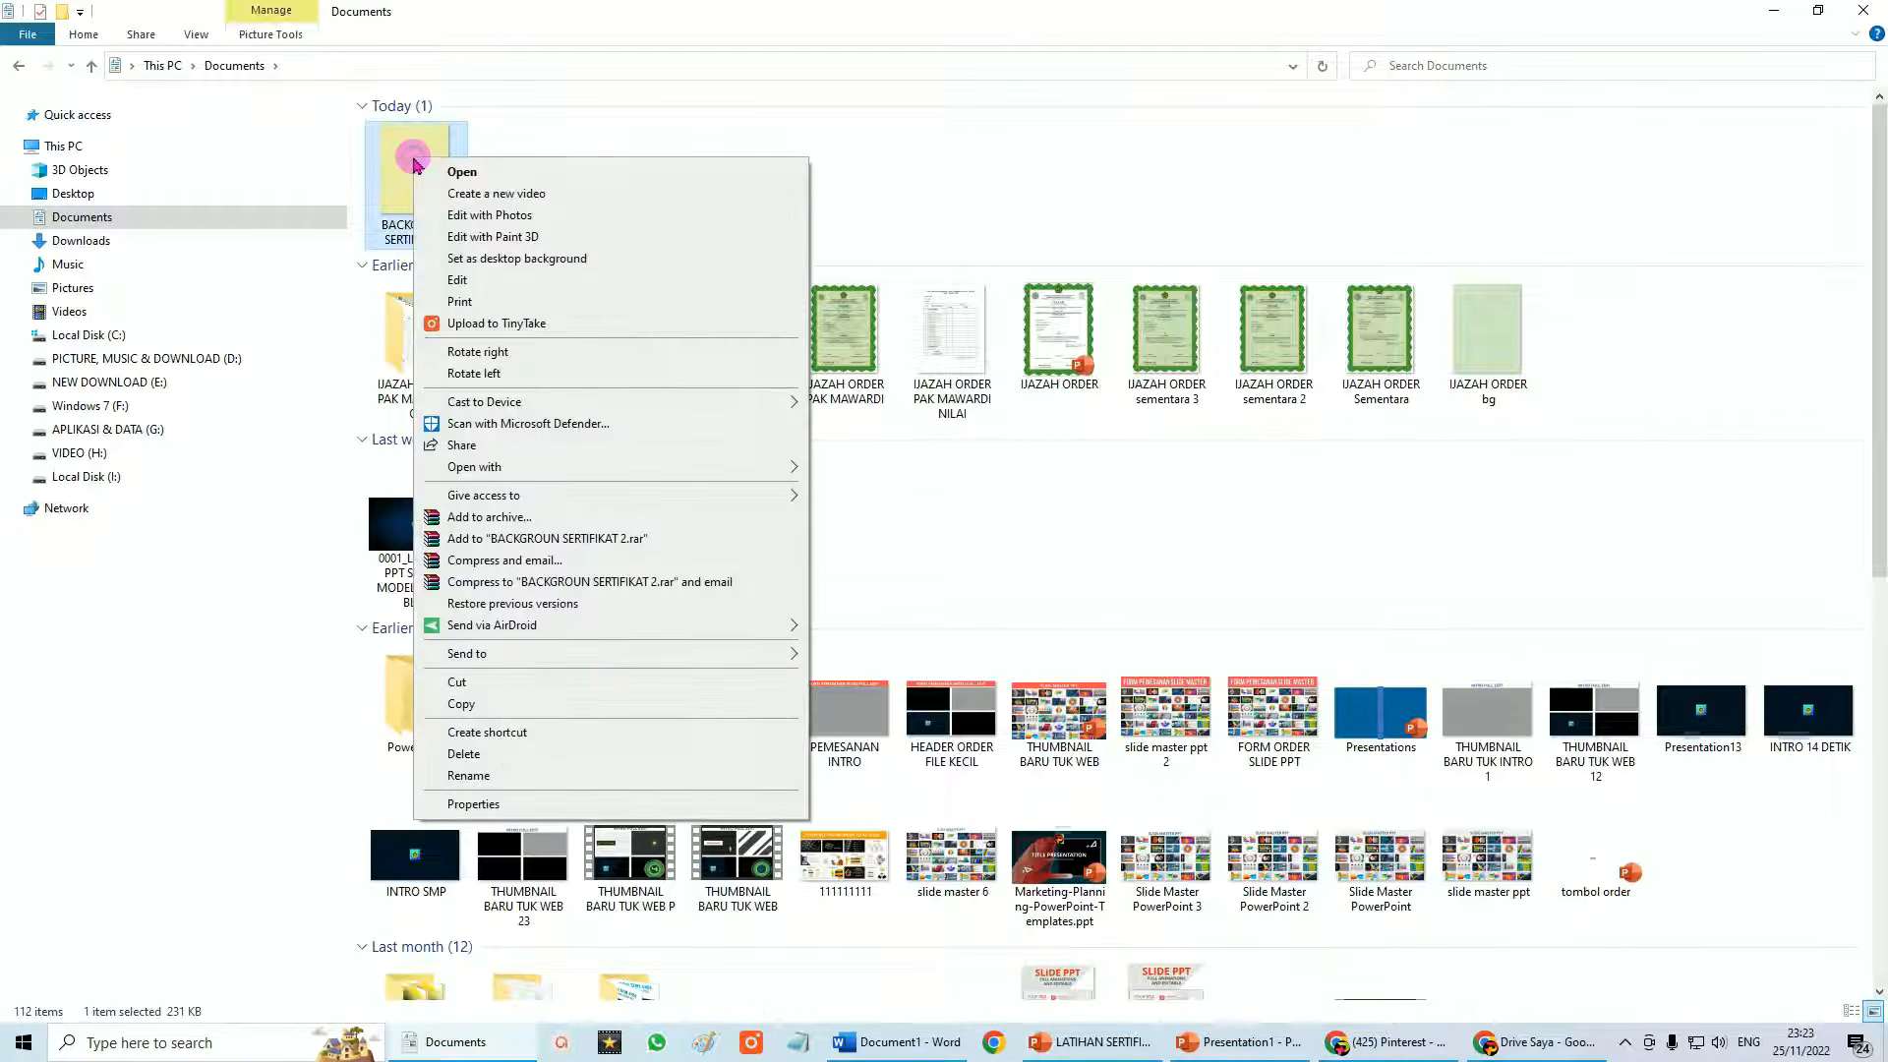
click(481, 704)
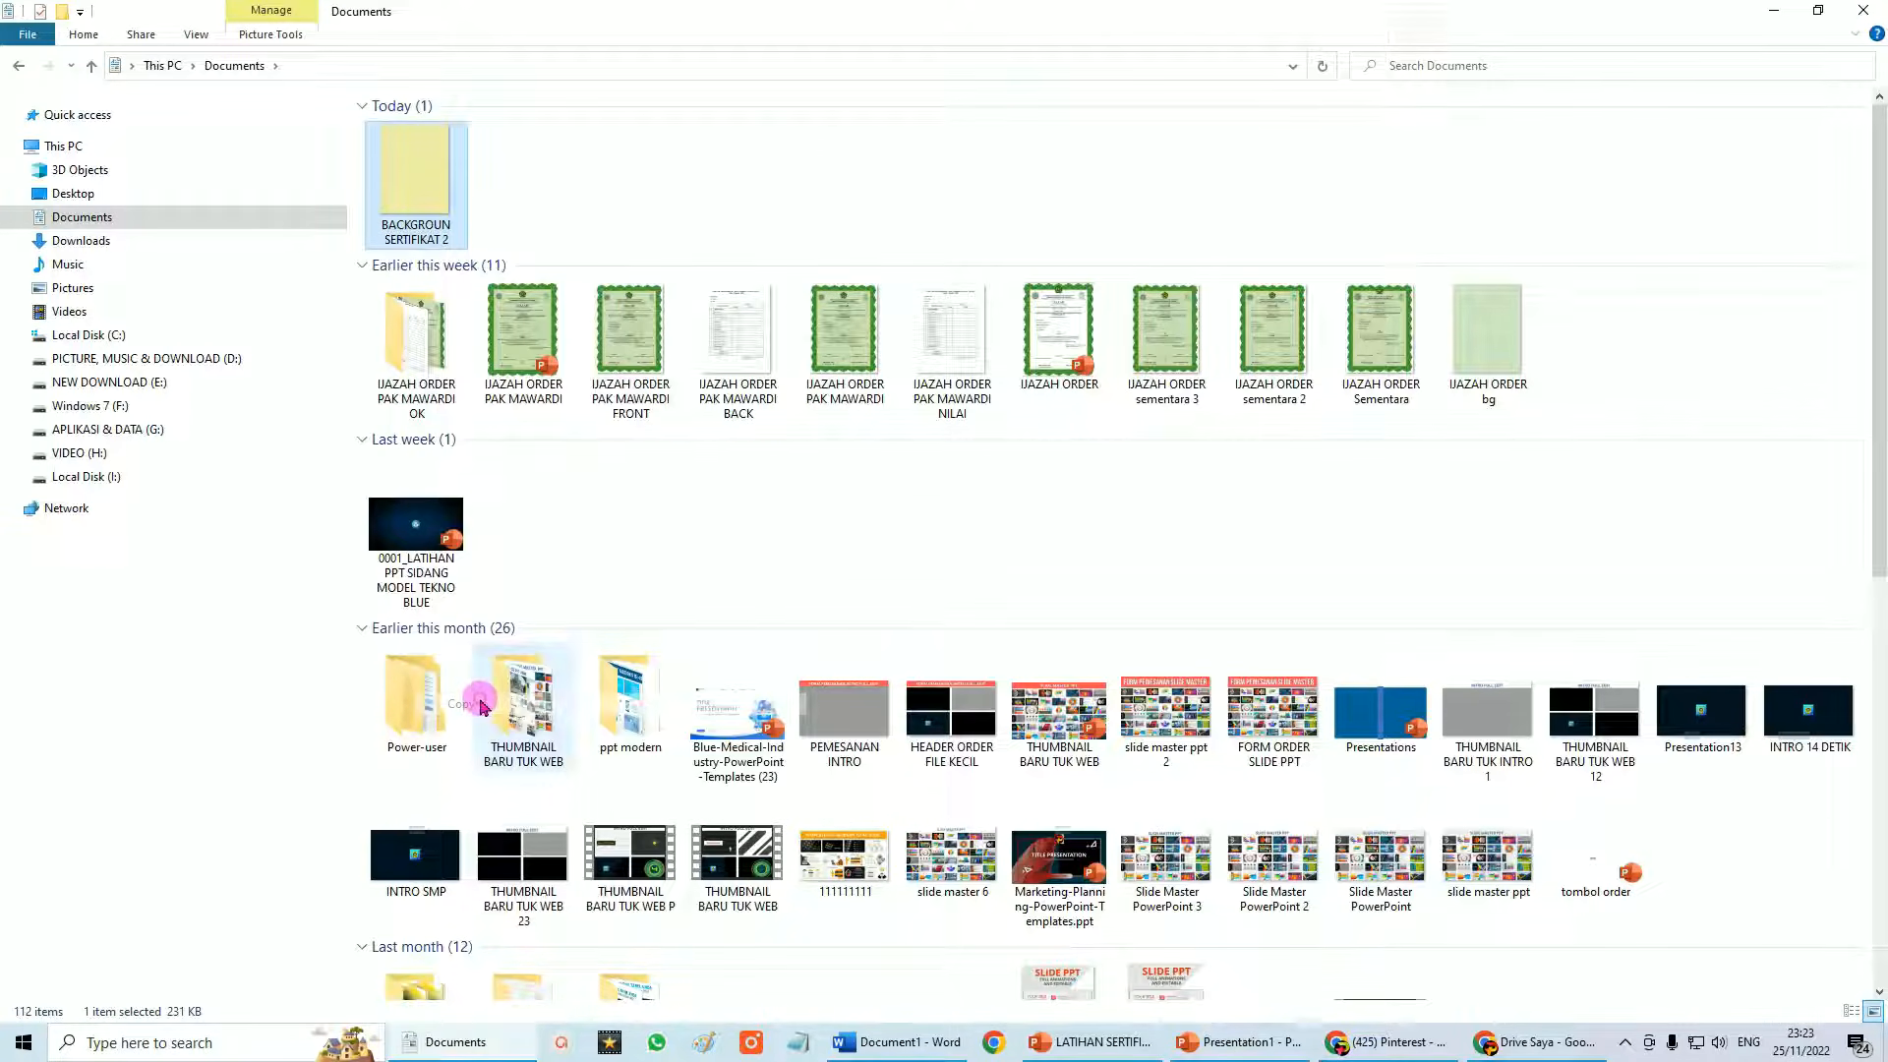
click(1238, 1044)
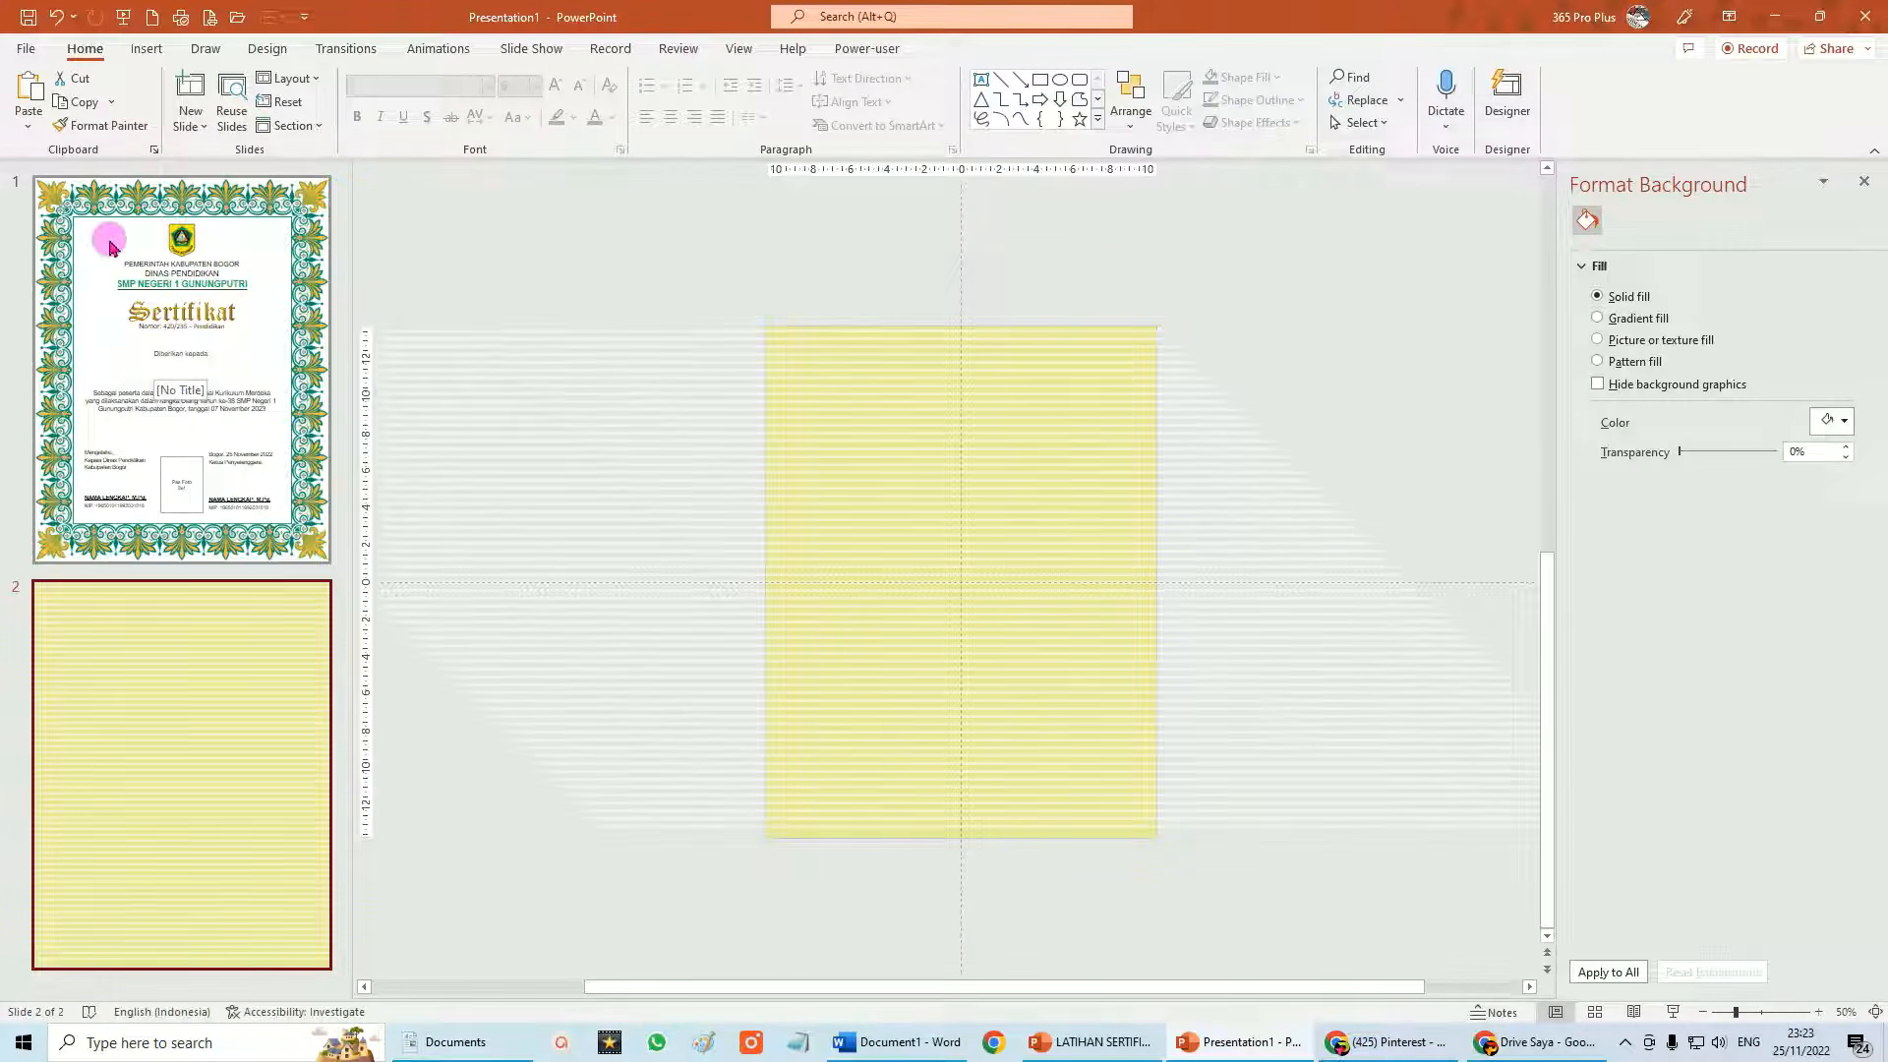
click(179, 323)
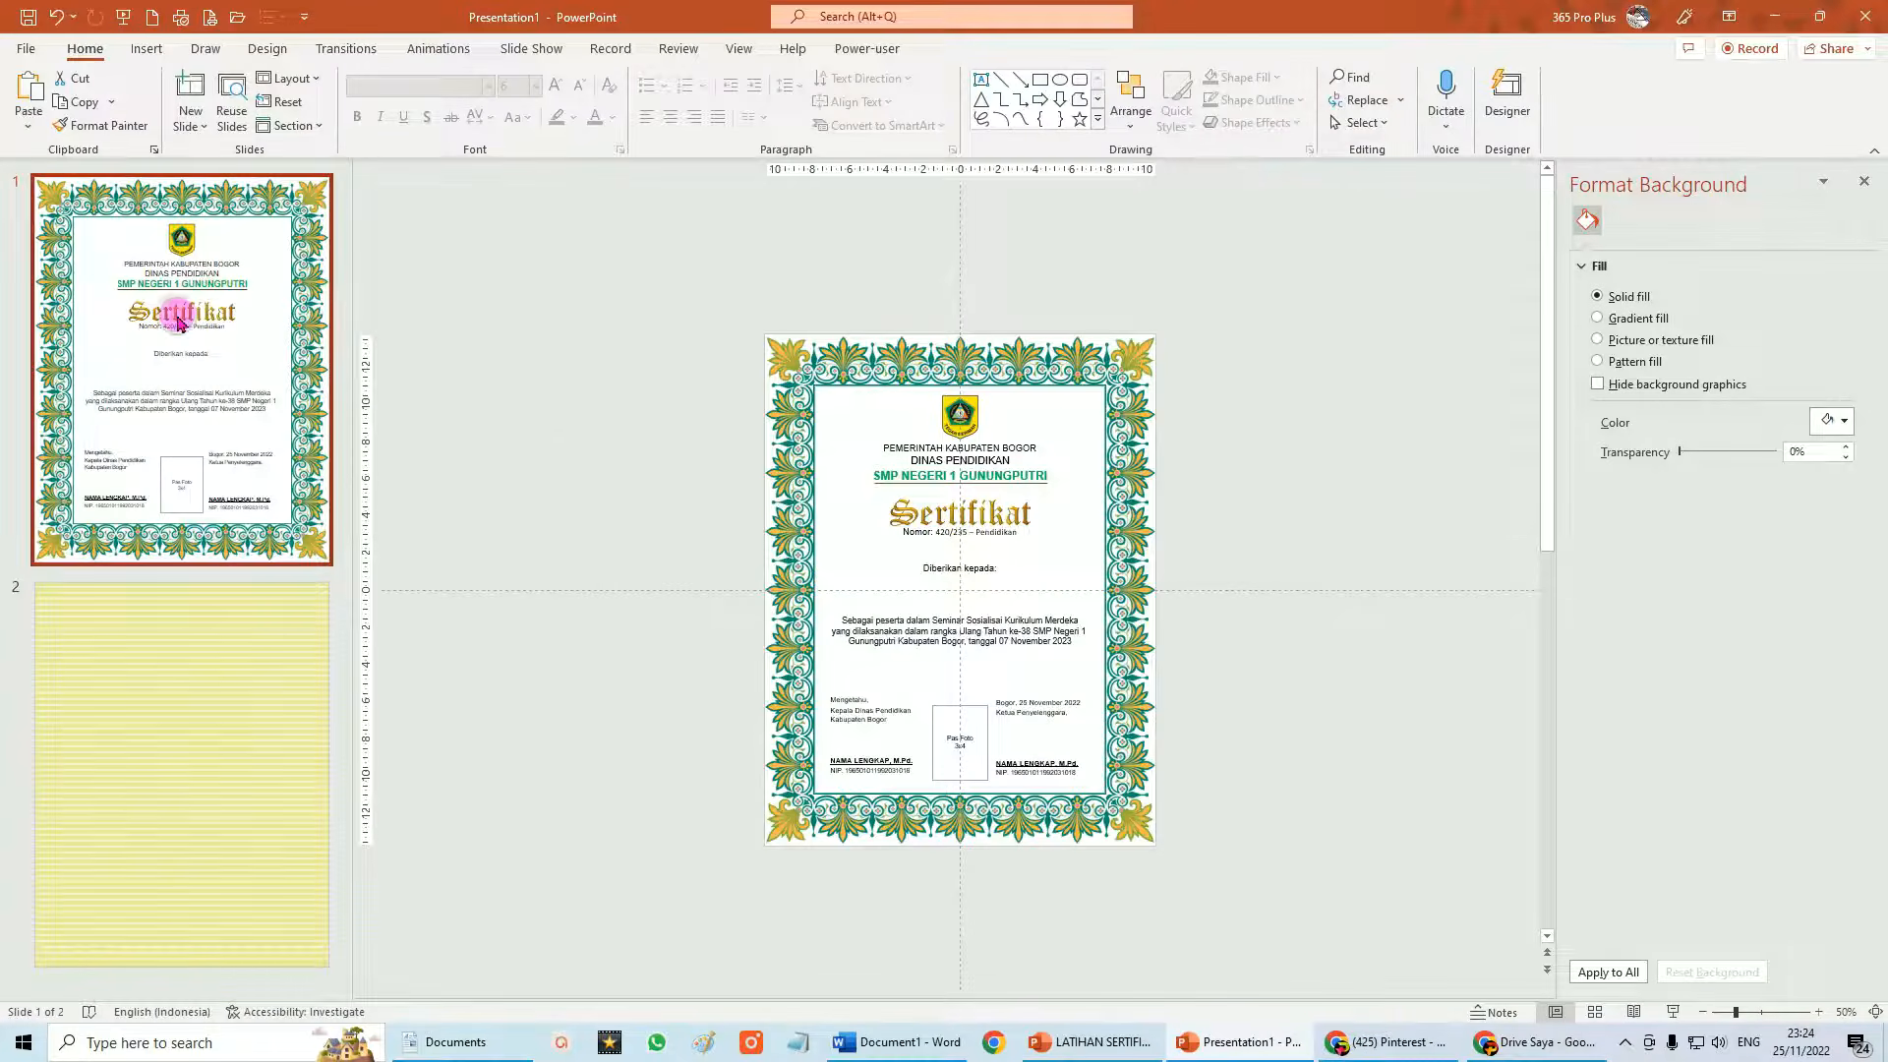
Paste the striped image on slide 1 and trim its edges to 22.01 × 15.69 cm inside the border.
click(29, 99)
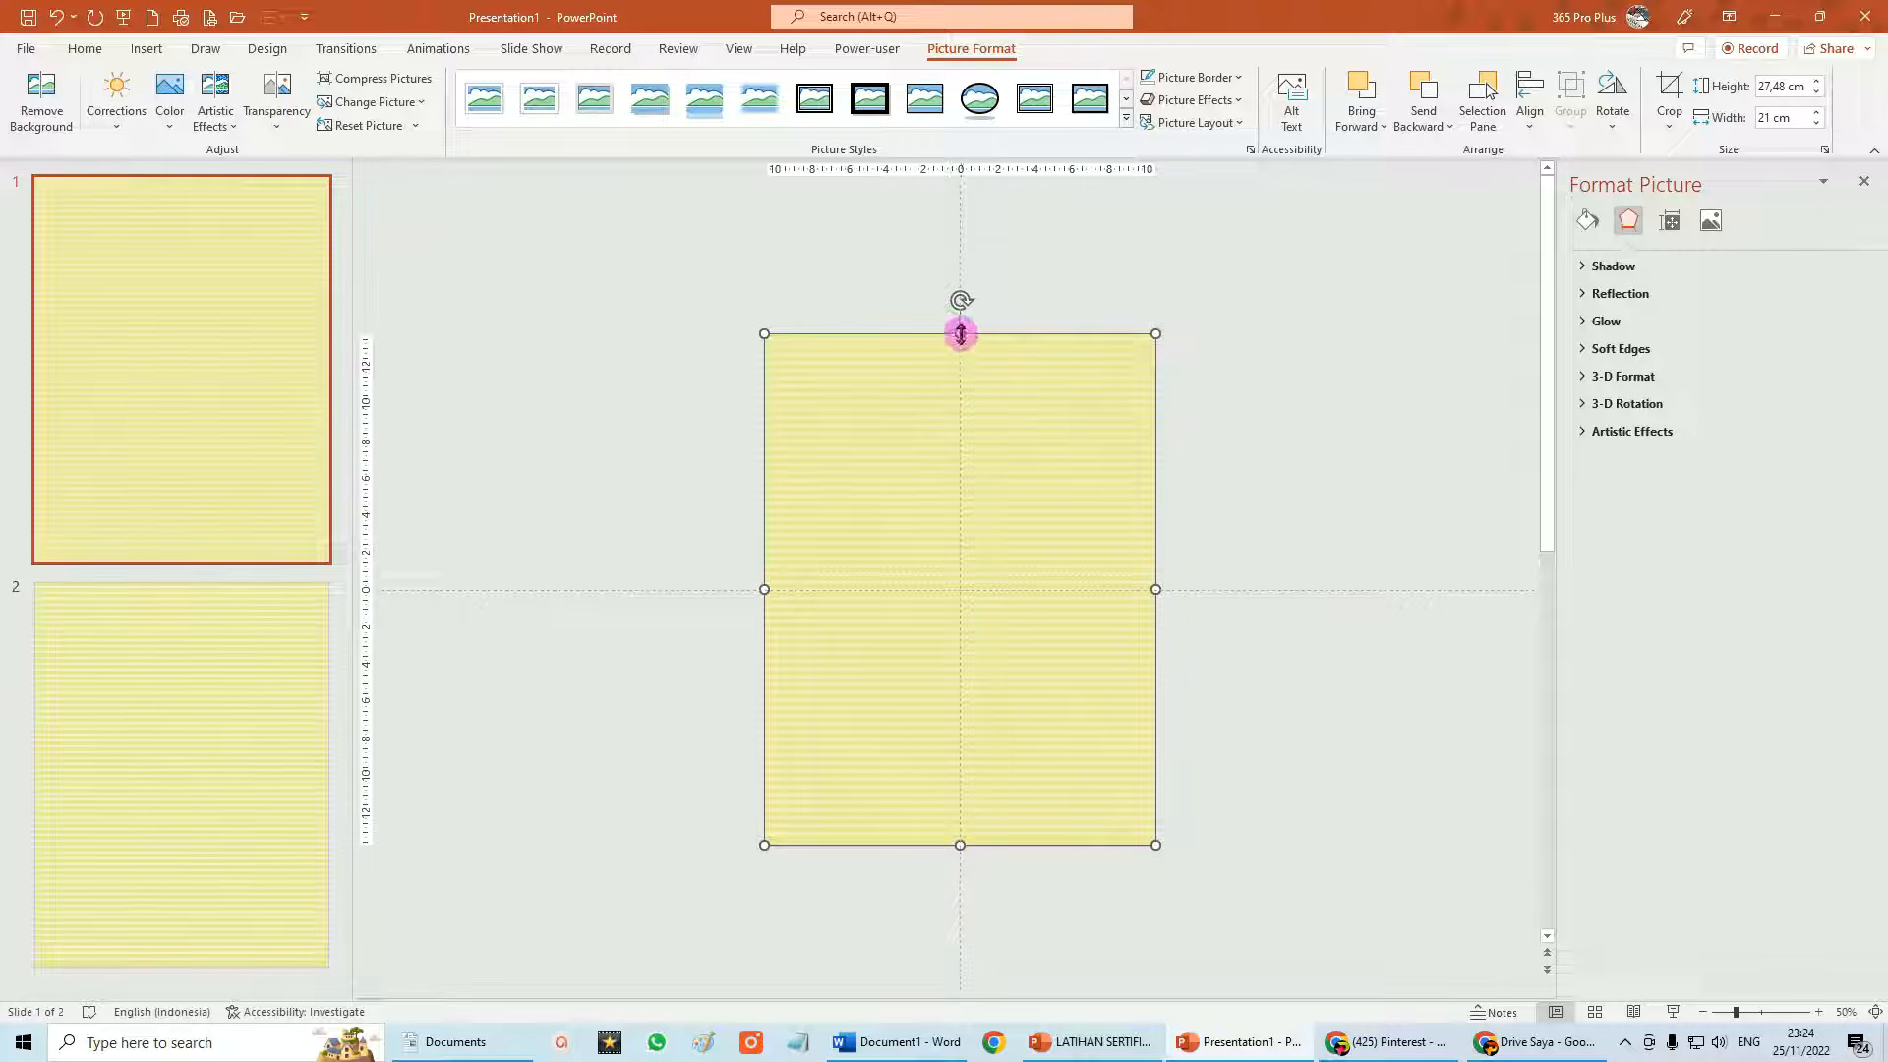
drag(961, 334, 959, 384)
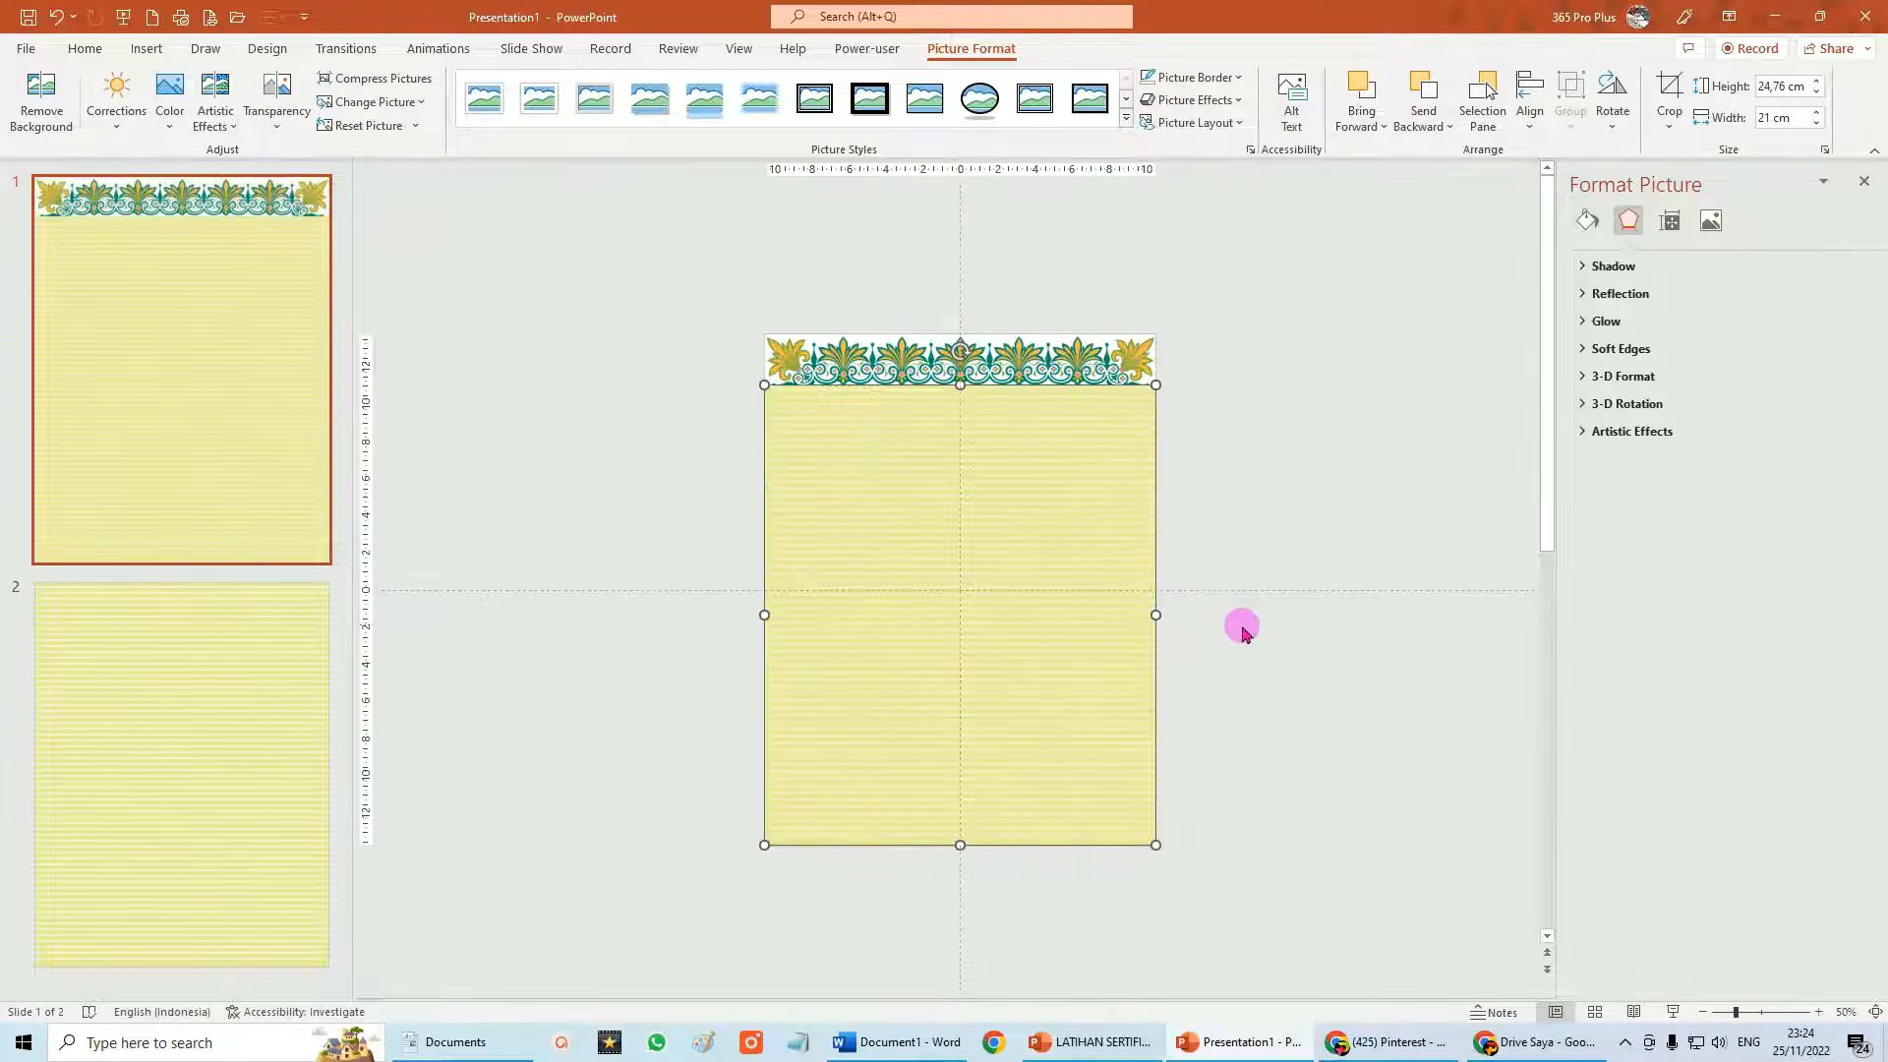
drag(960, 845, 964, 794)
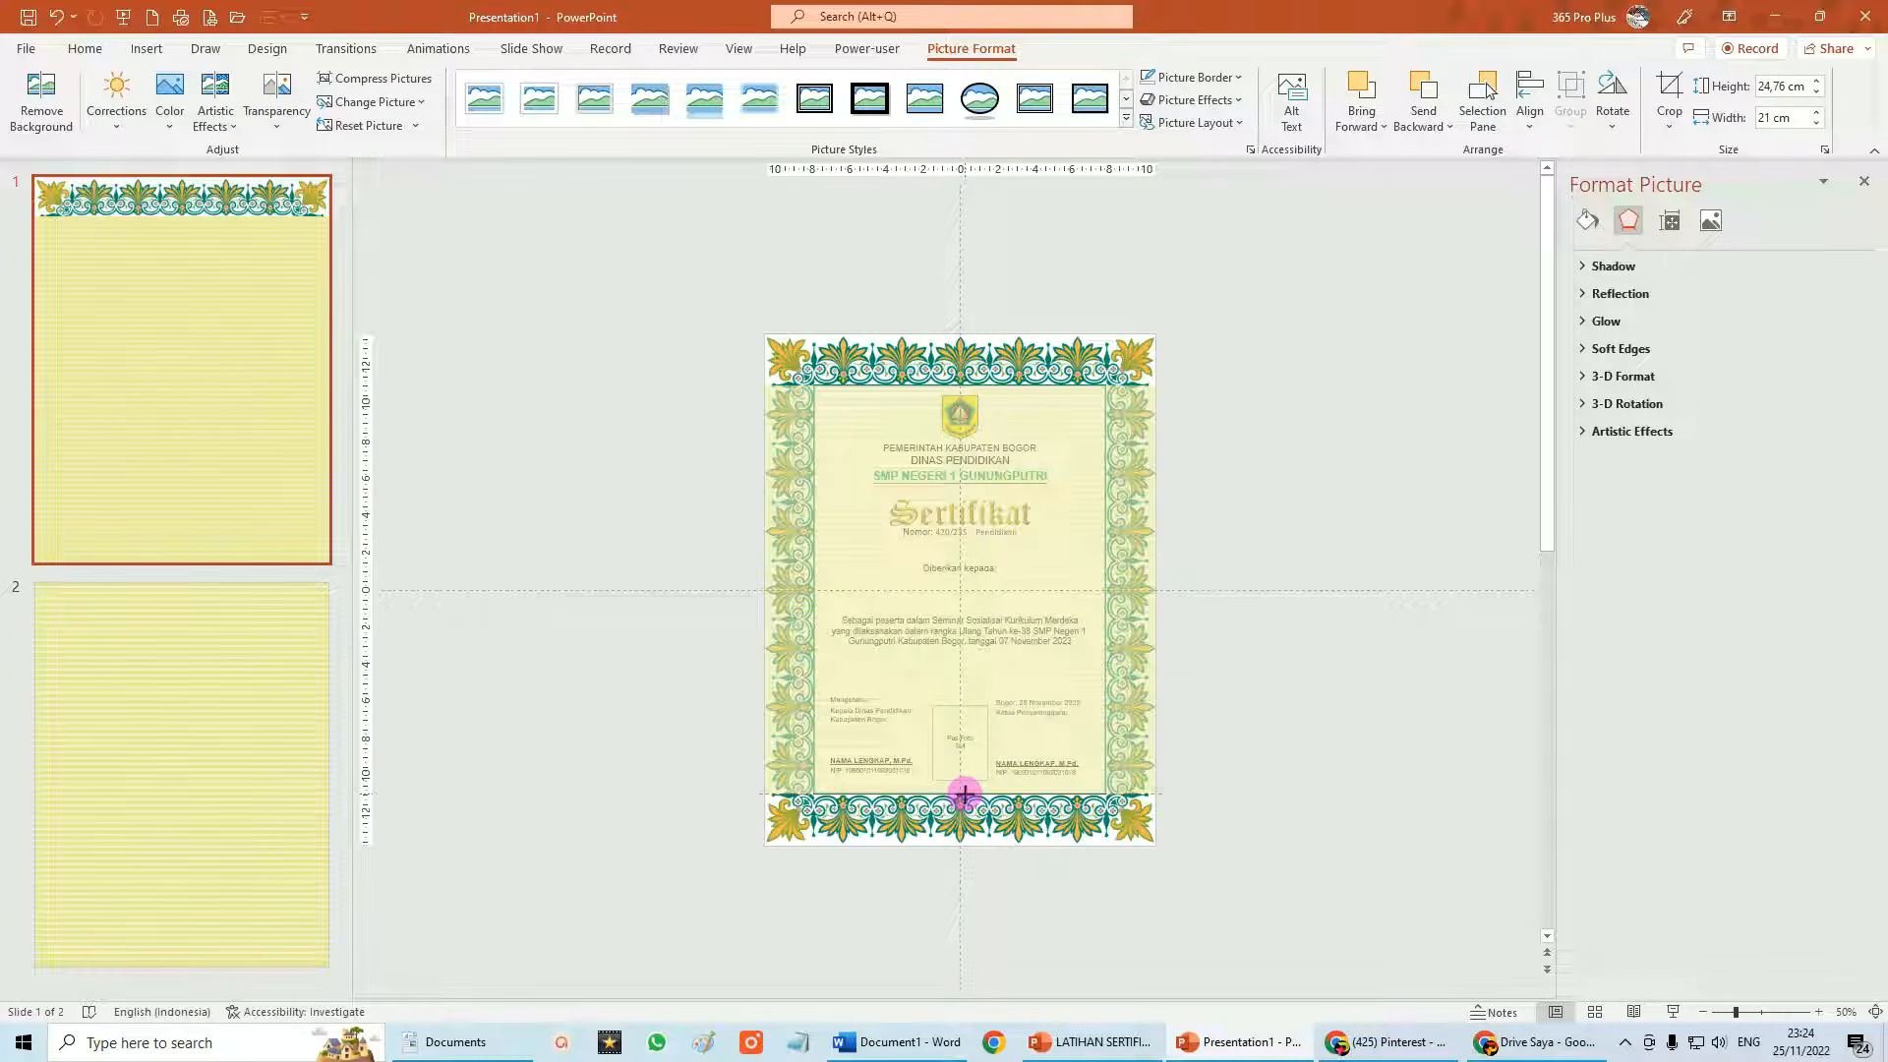
drag(965, 795, 965, 794)
drag(1158, 588, 1107, 591)
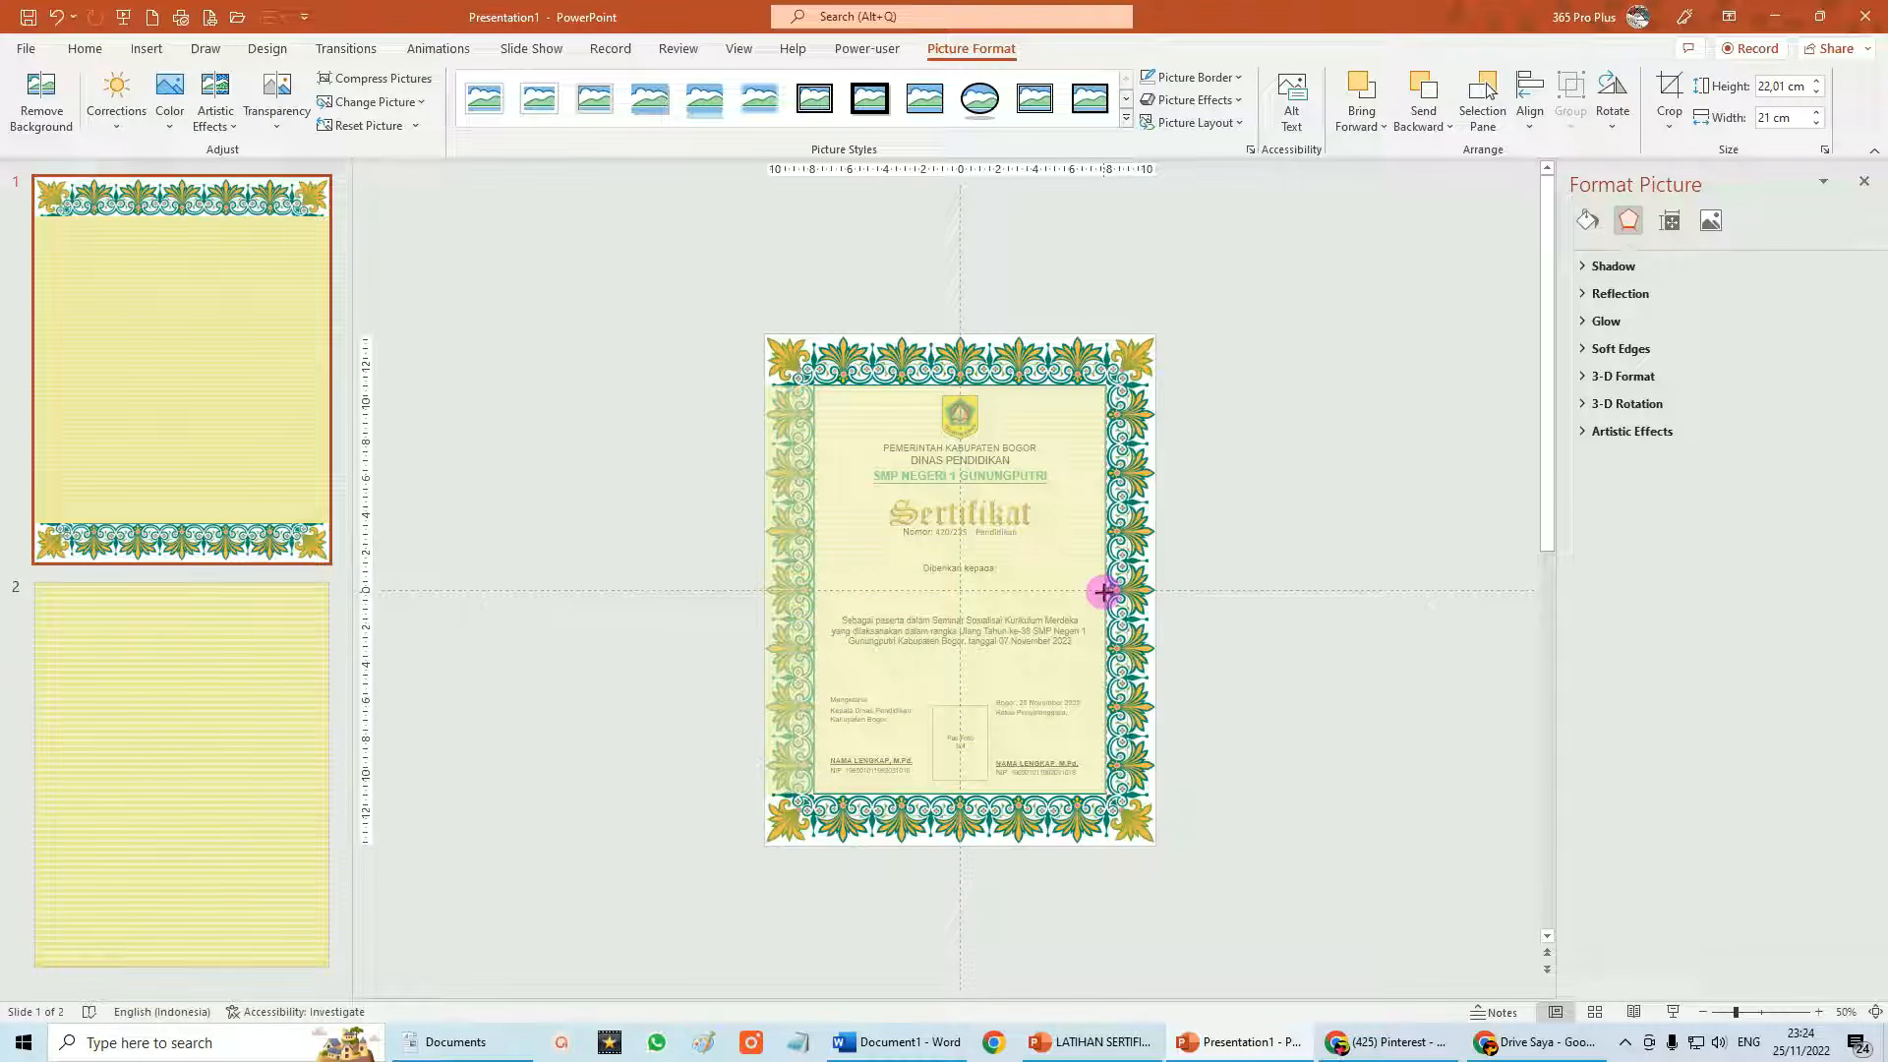
drag(1105, 592, 1104, 591)
drag(764, 590, 814, 595)
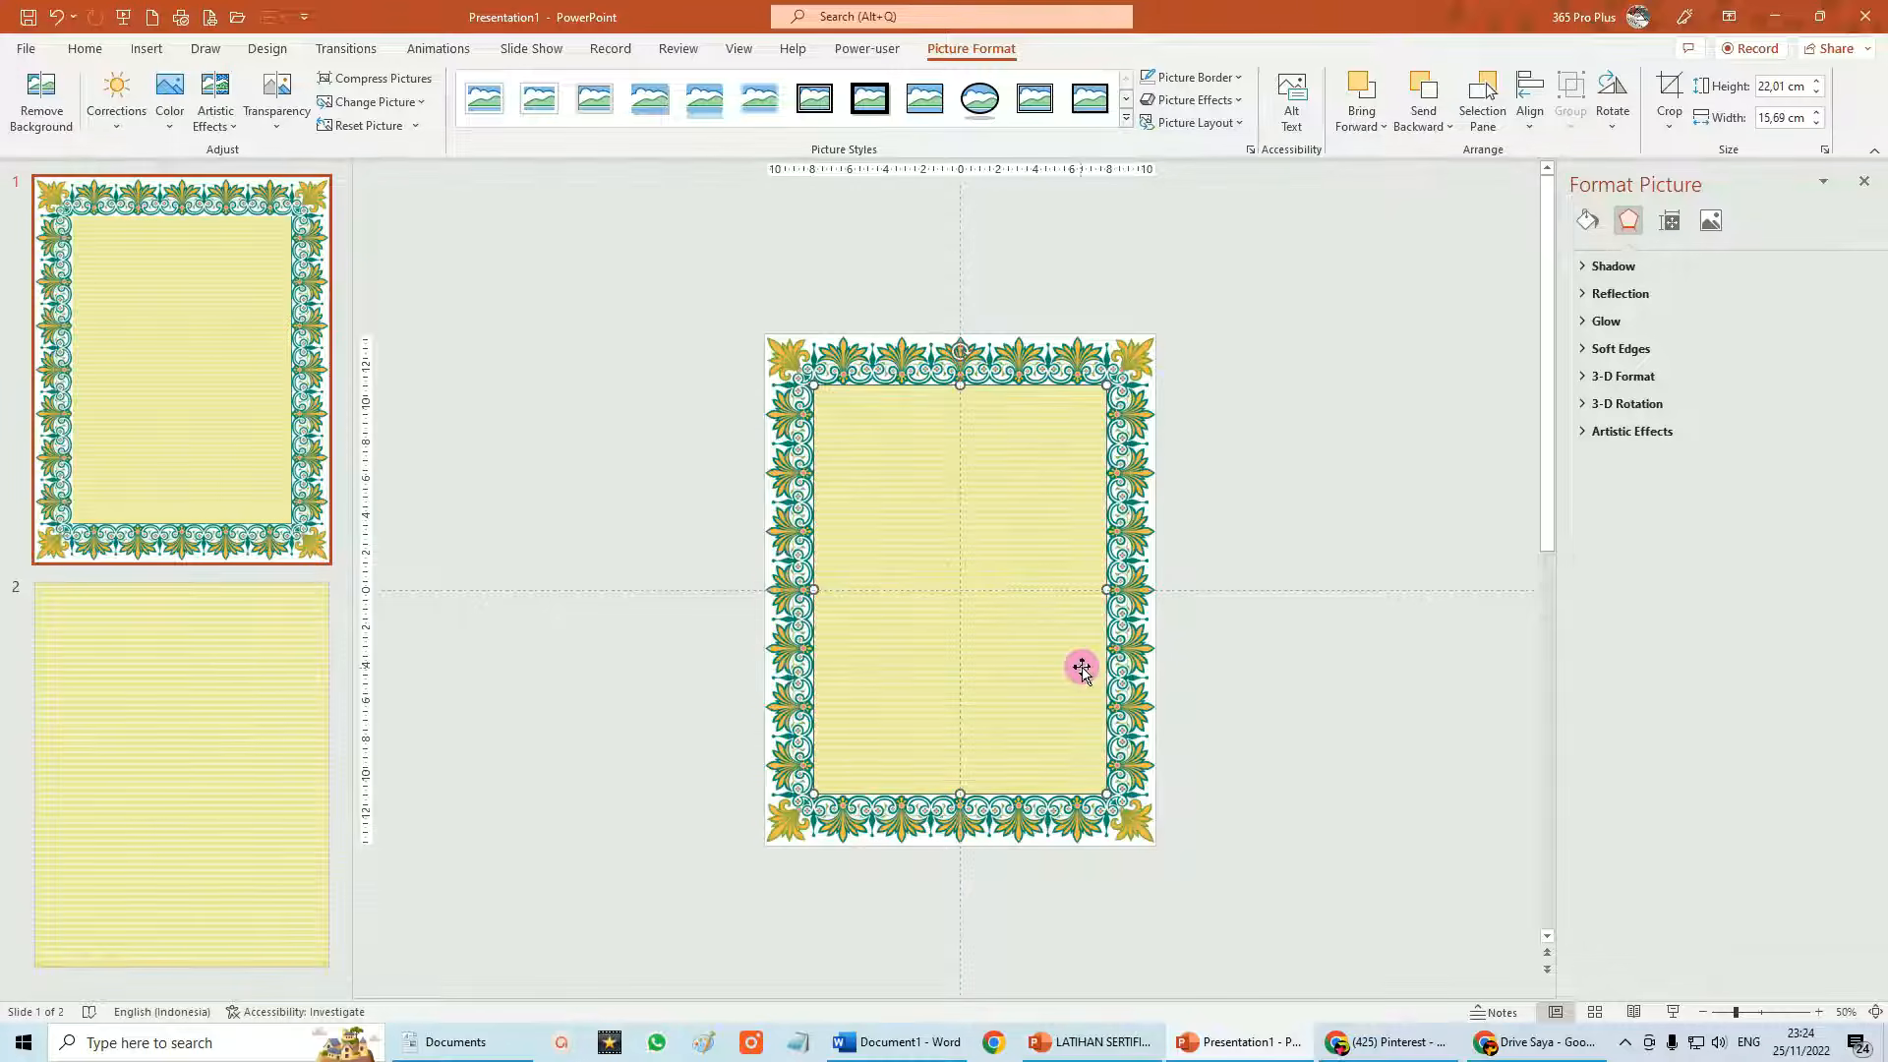
scroll(1059, 669, up, 3)
Set the striped picture's transparency to about 20%.
scroll(1060, 668, up, 1)
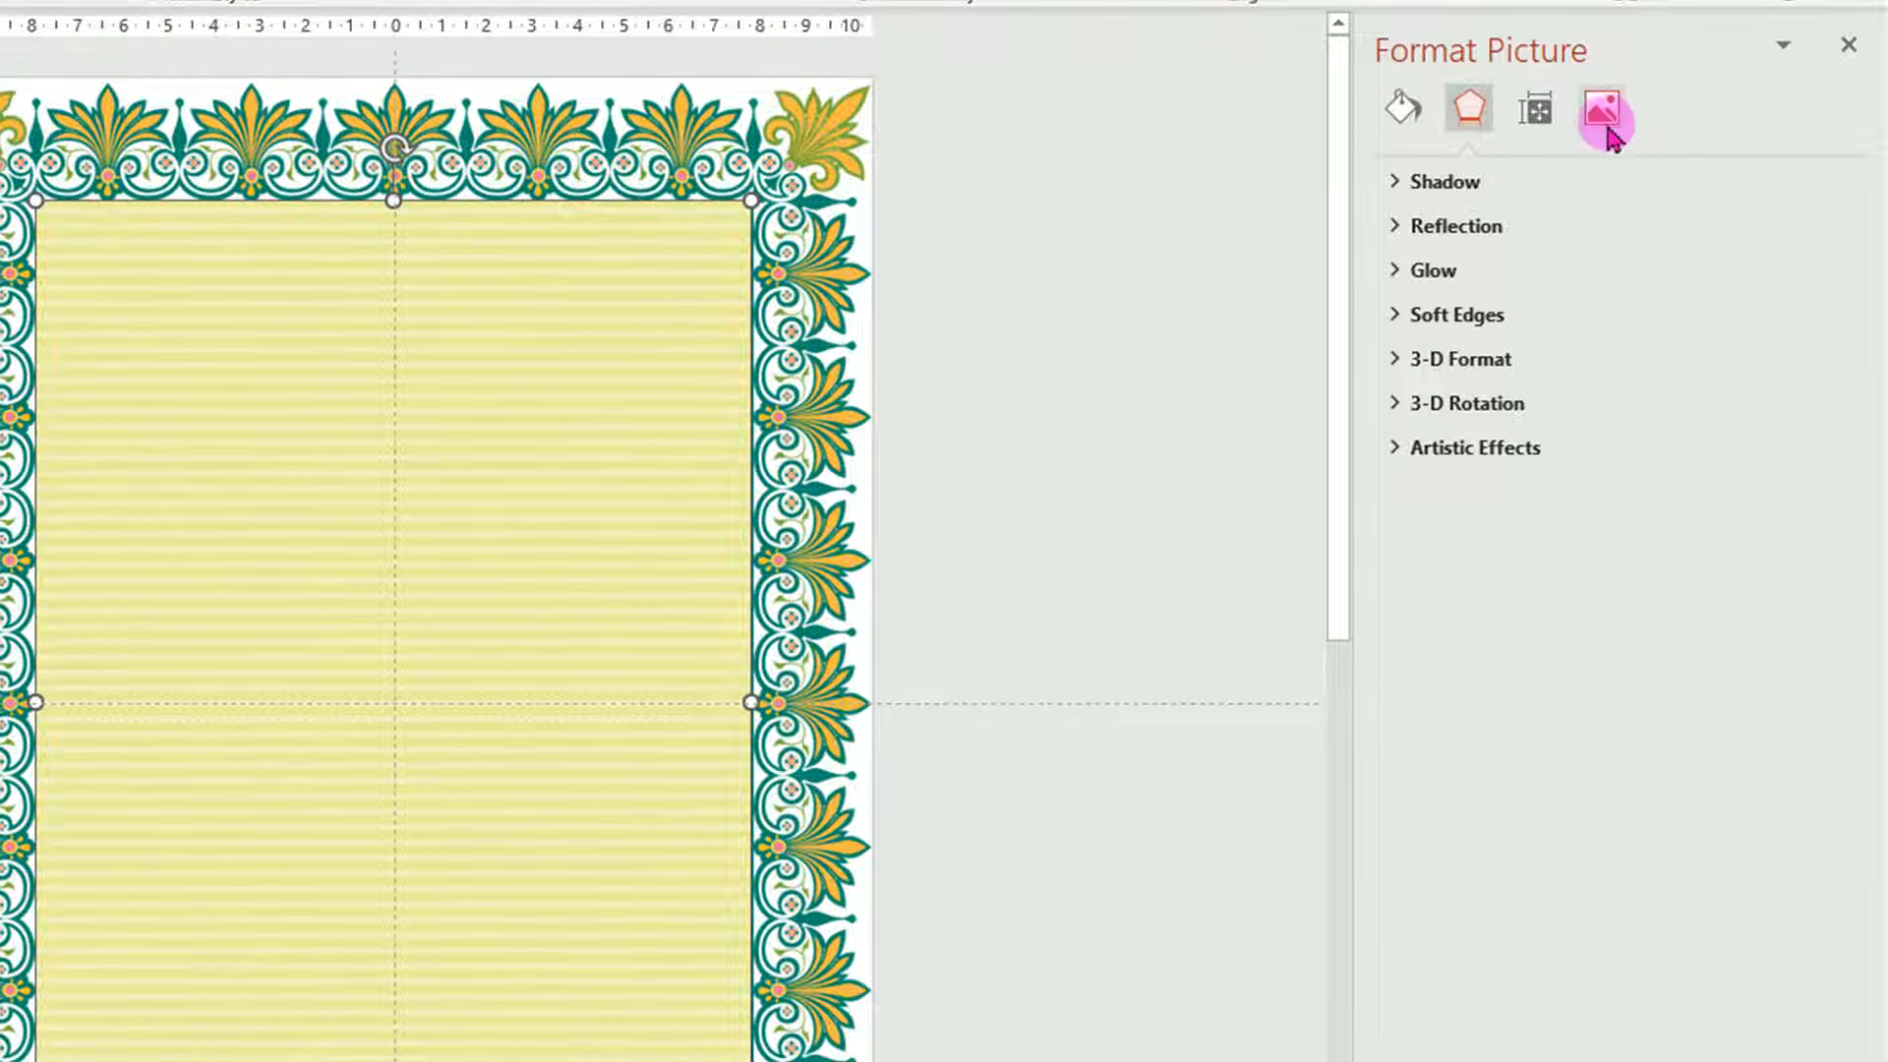
click(1603, 113)
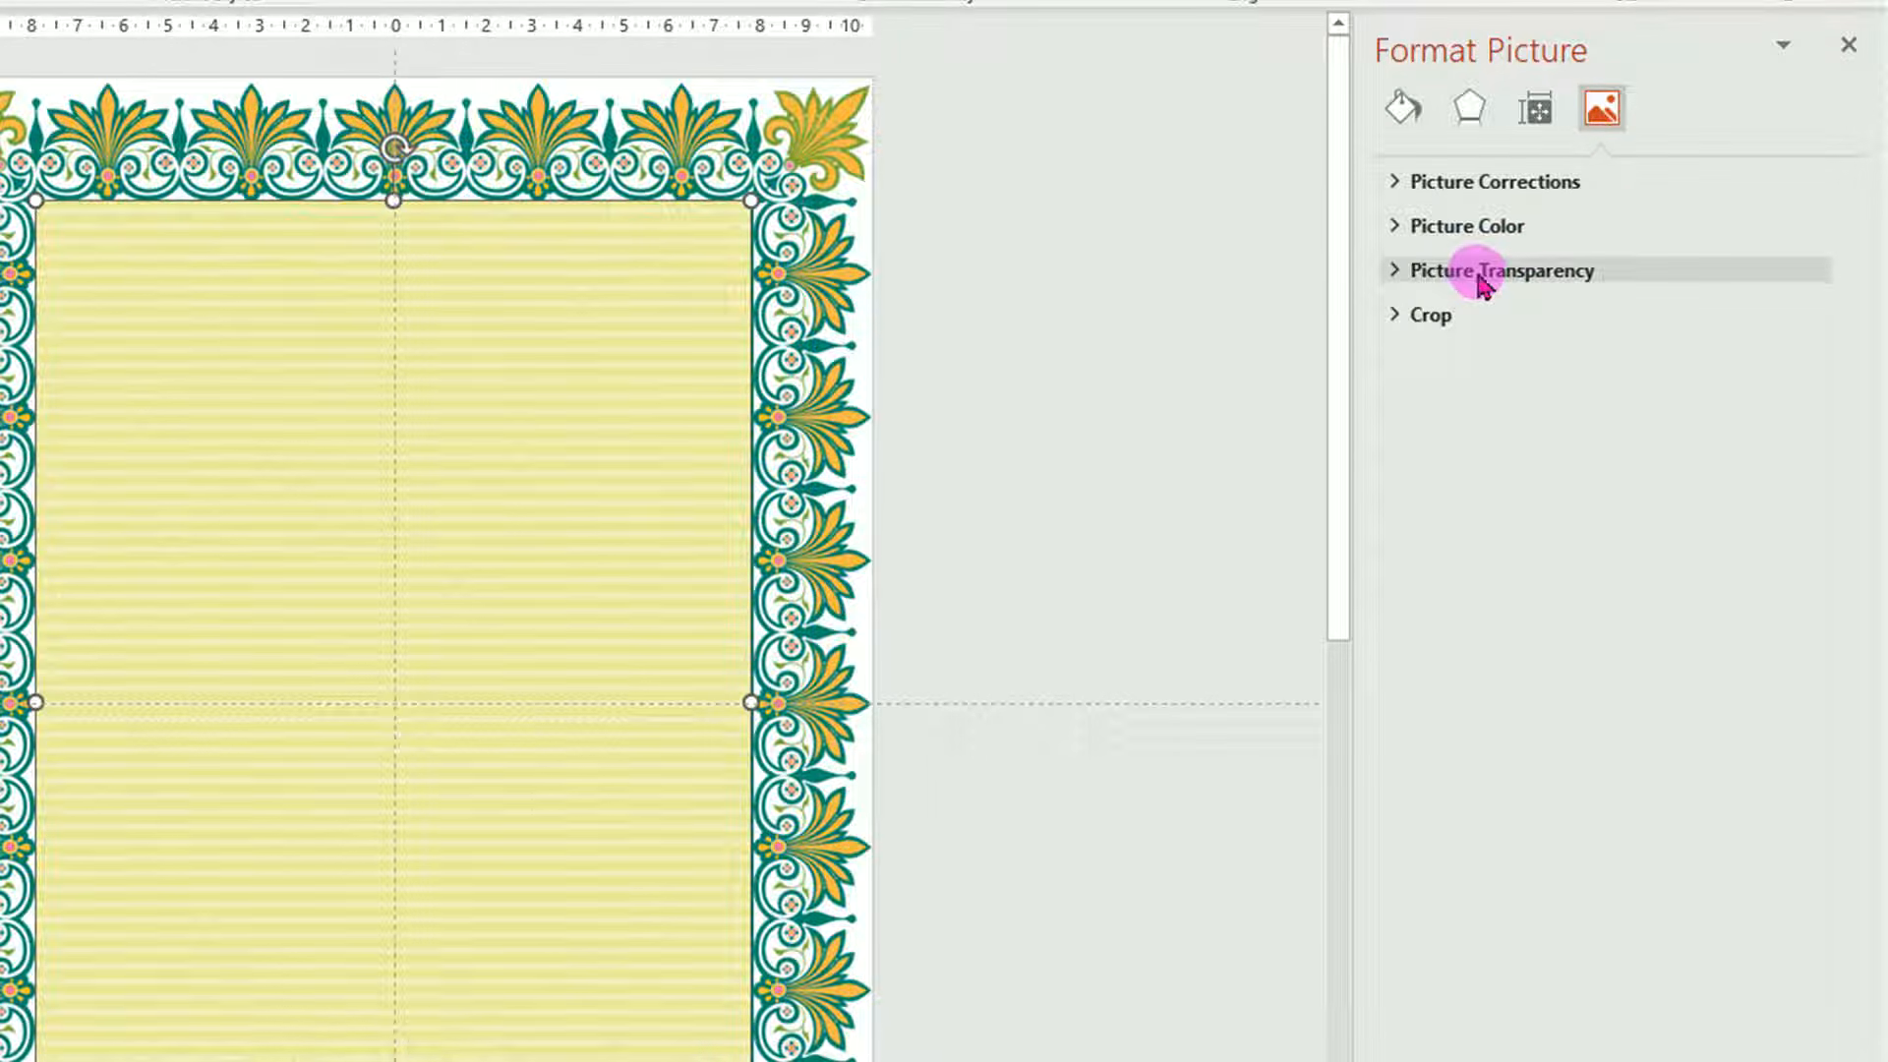
click(1479, 273)
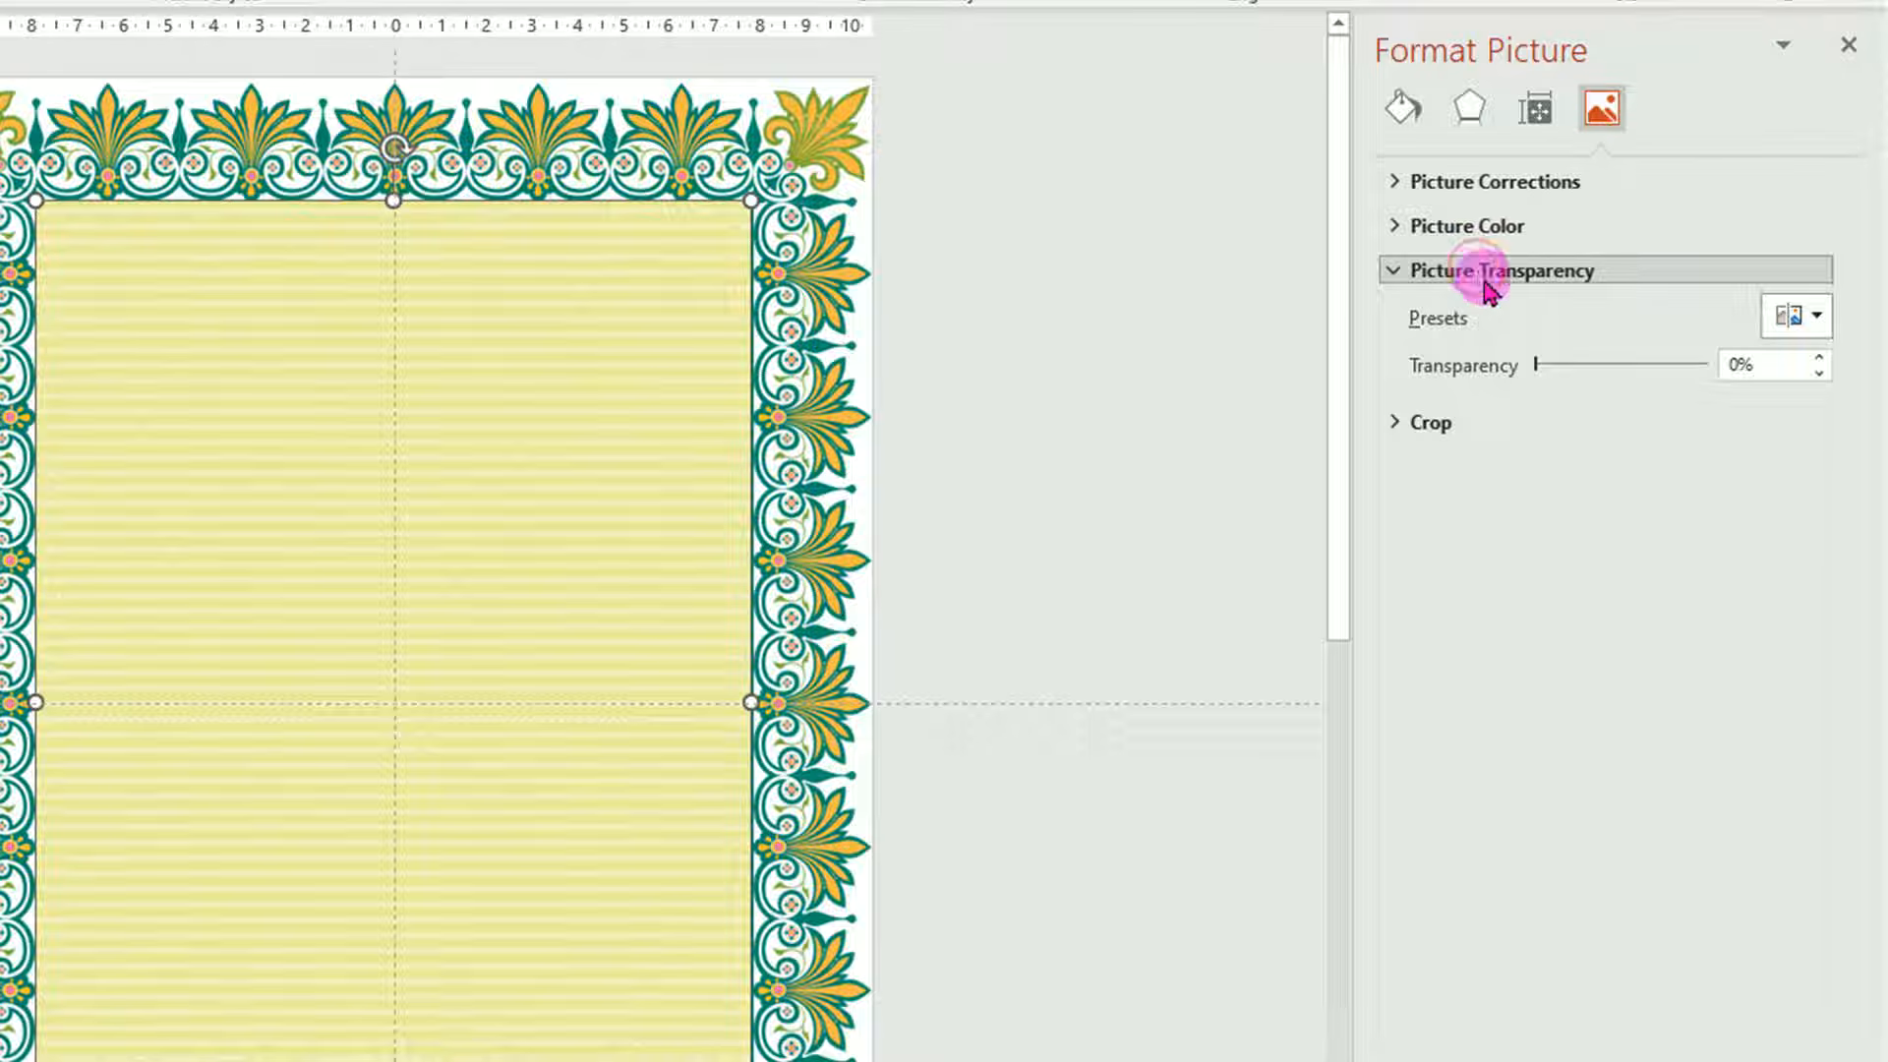
drag(1528, 370, 1575, 382)
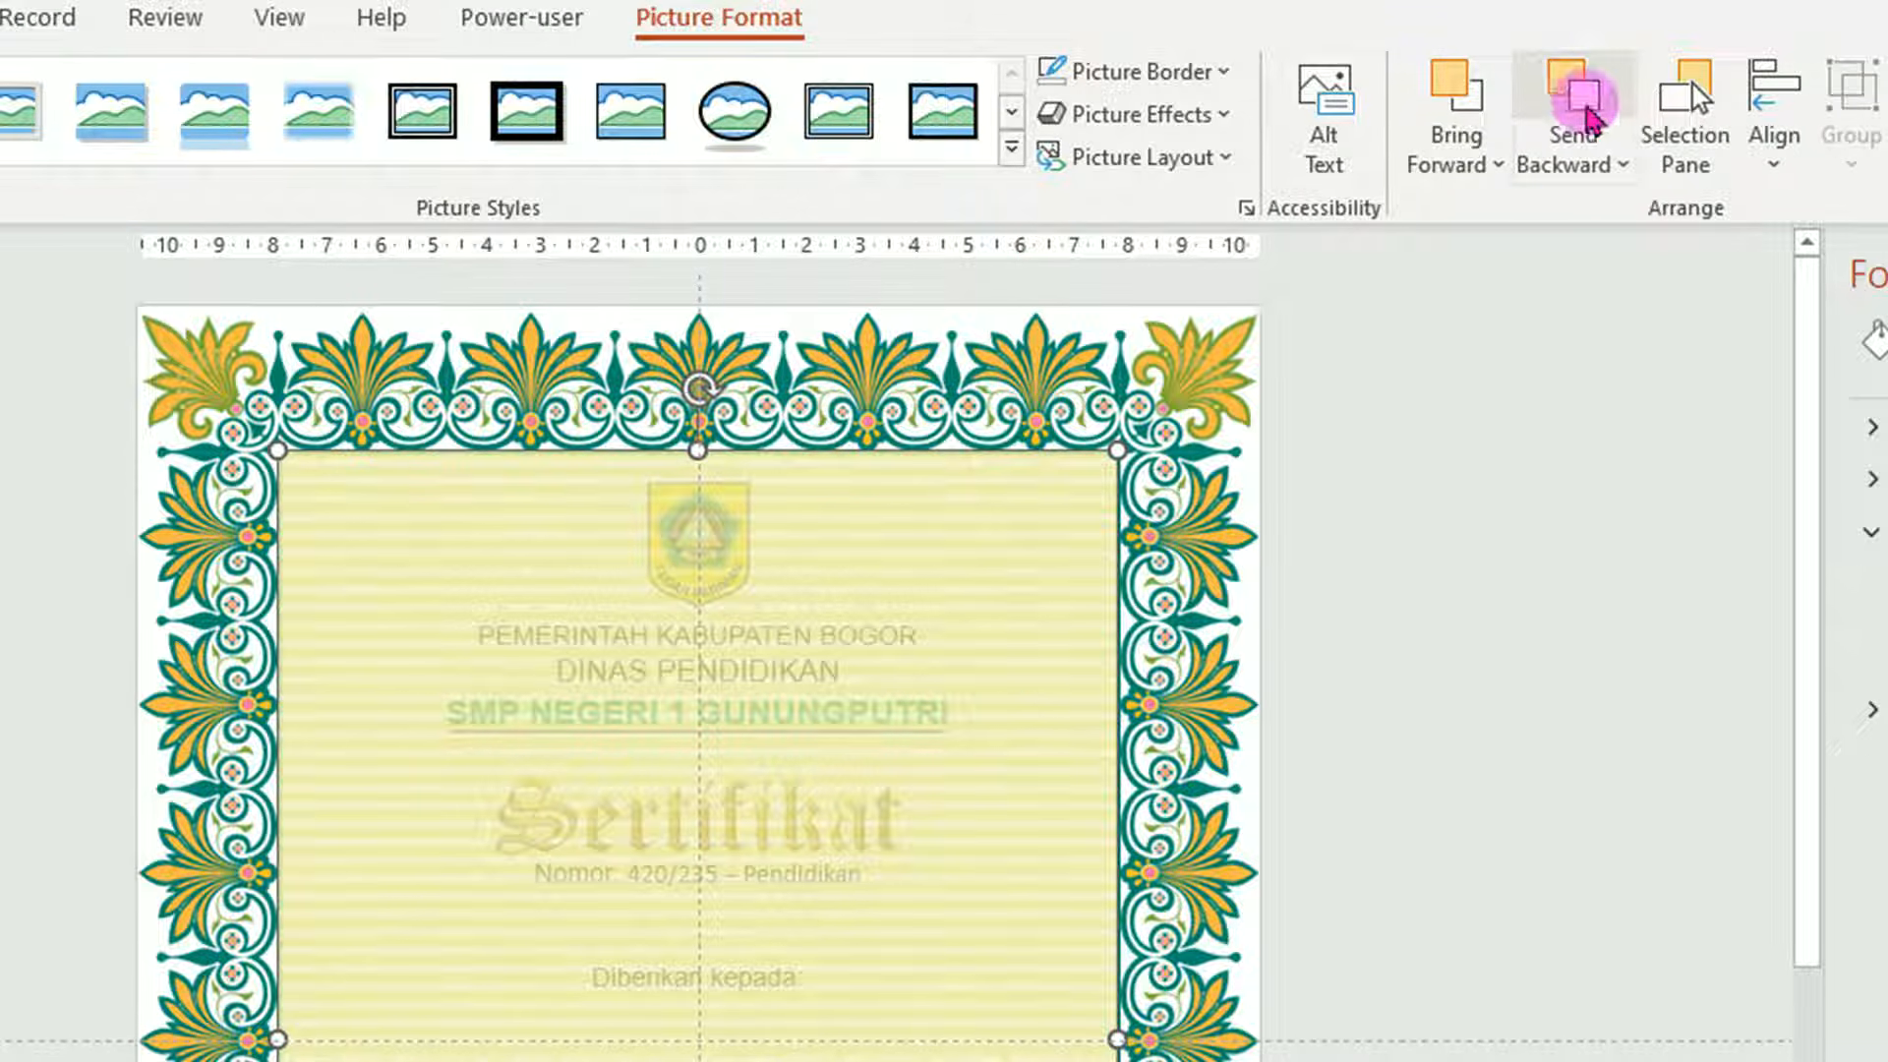
Send the striped picture to the back, behind the certificate text.
click(1623, 165)
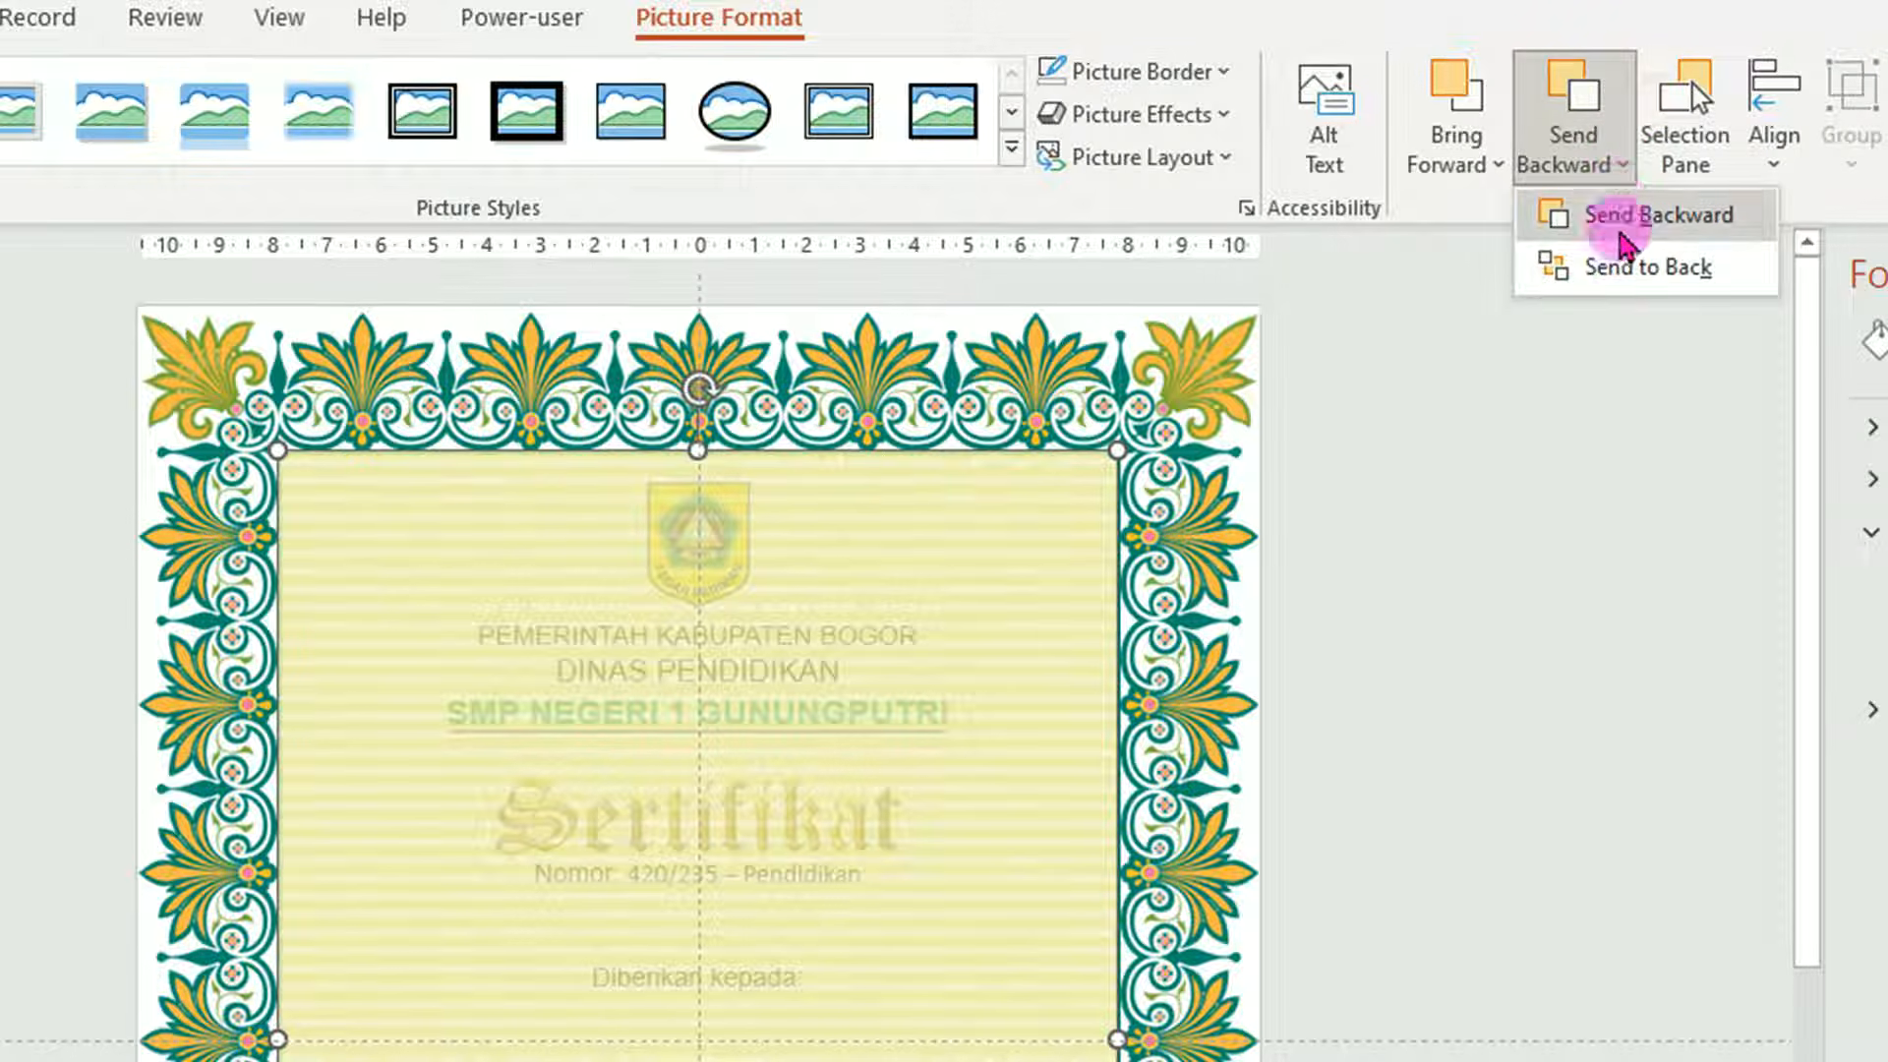
click(1632, 266)
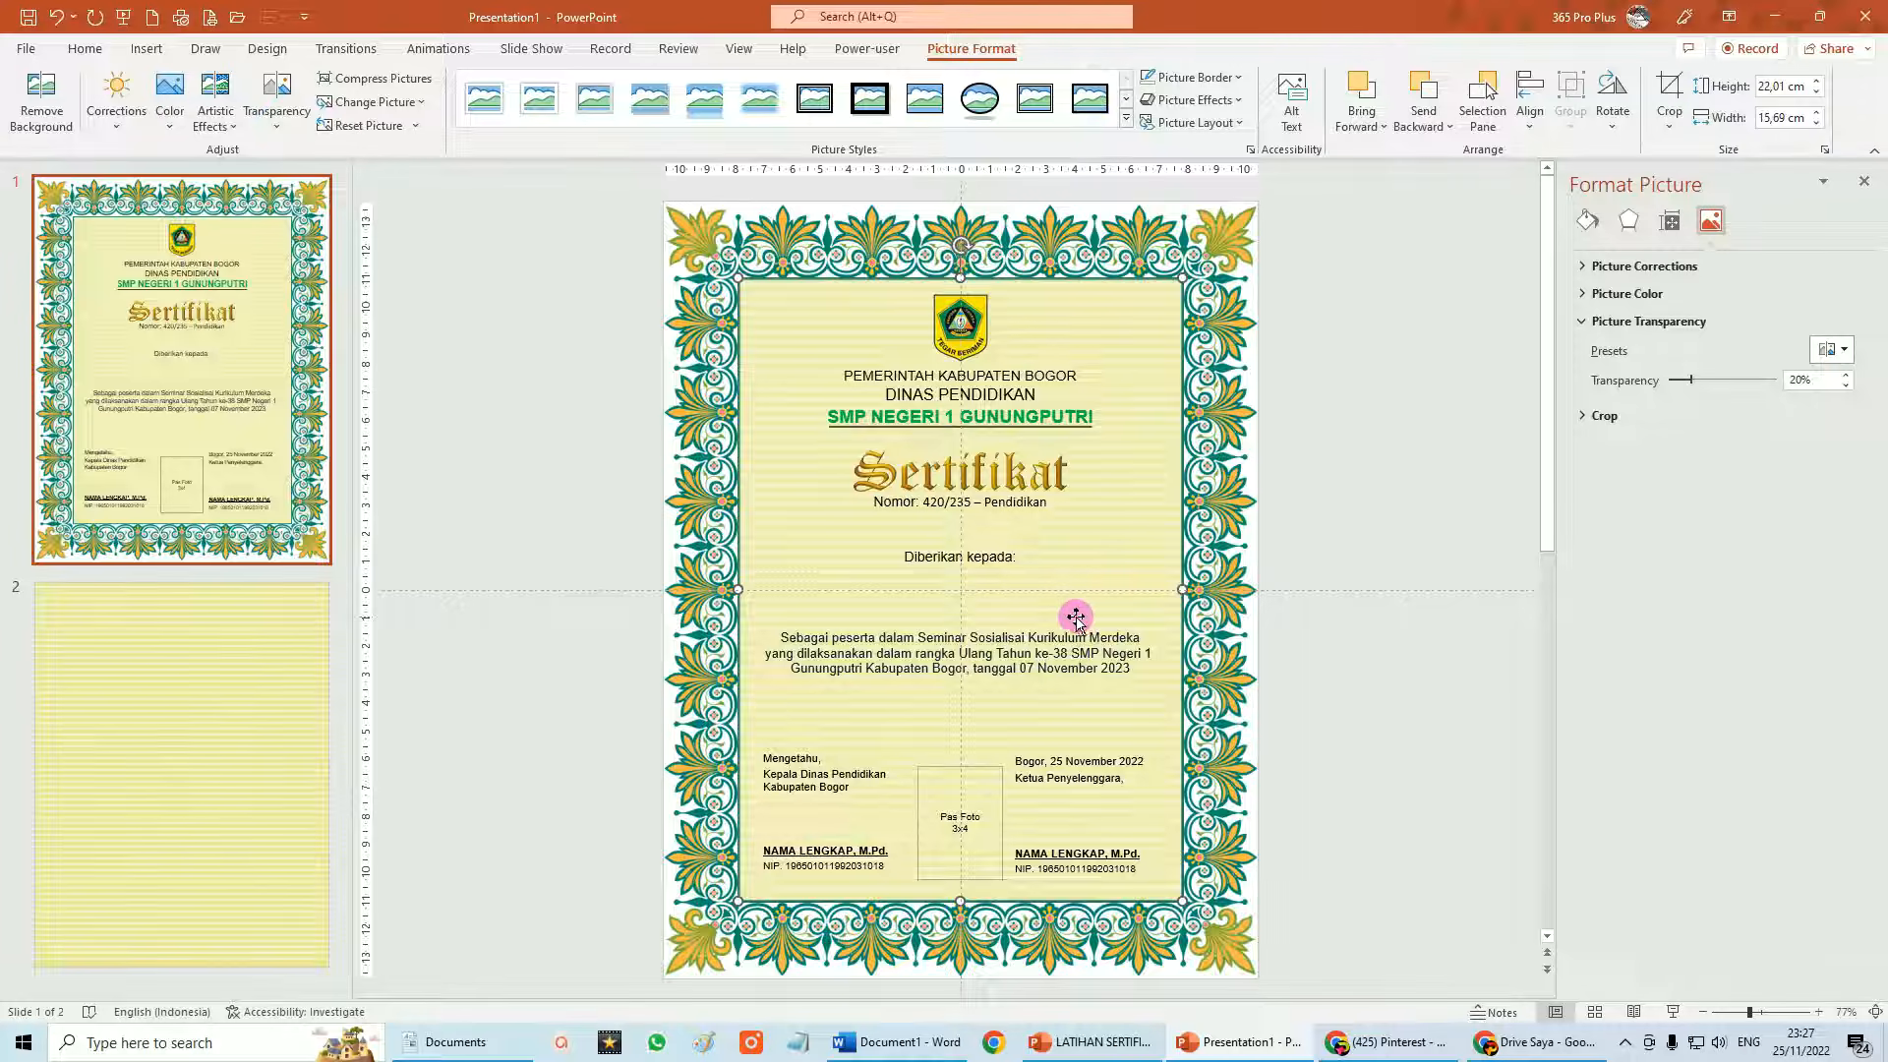
click(1400, 596)
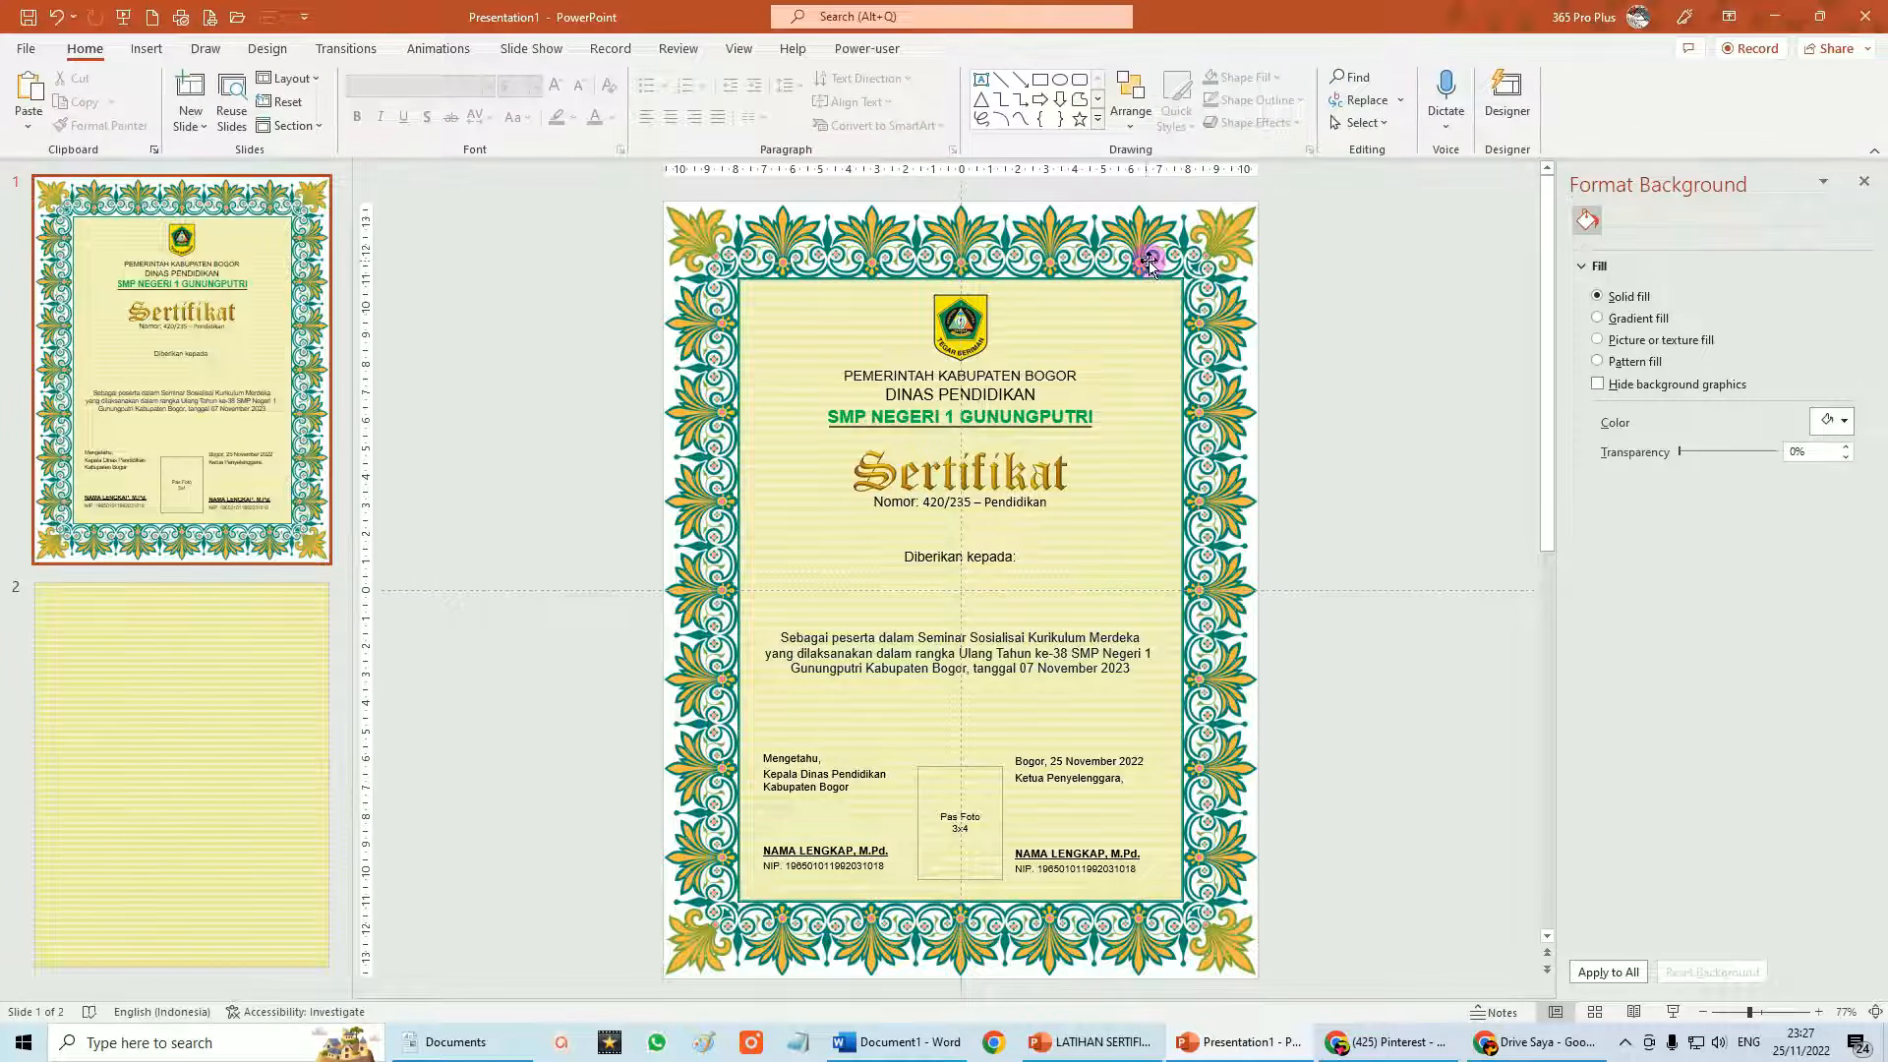
Copy the top logo down and enlarge it to 8.55 × 7.04 cm, centred over the body text.
click(974, 327)
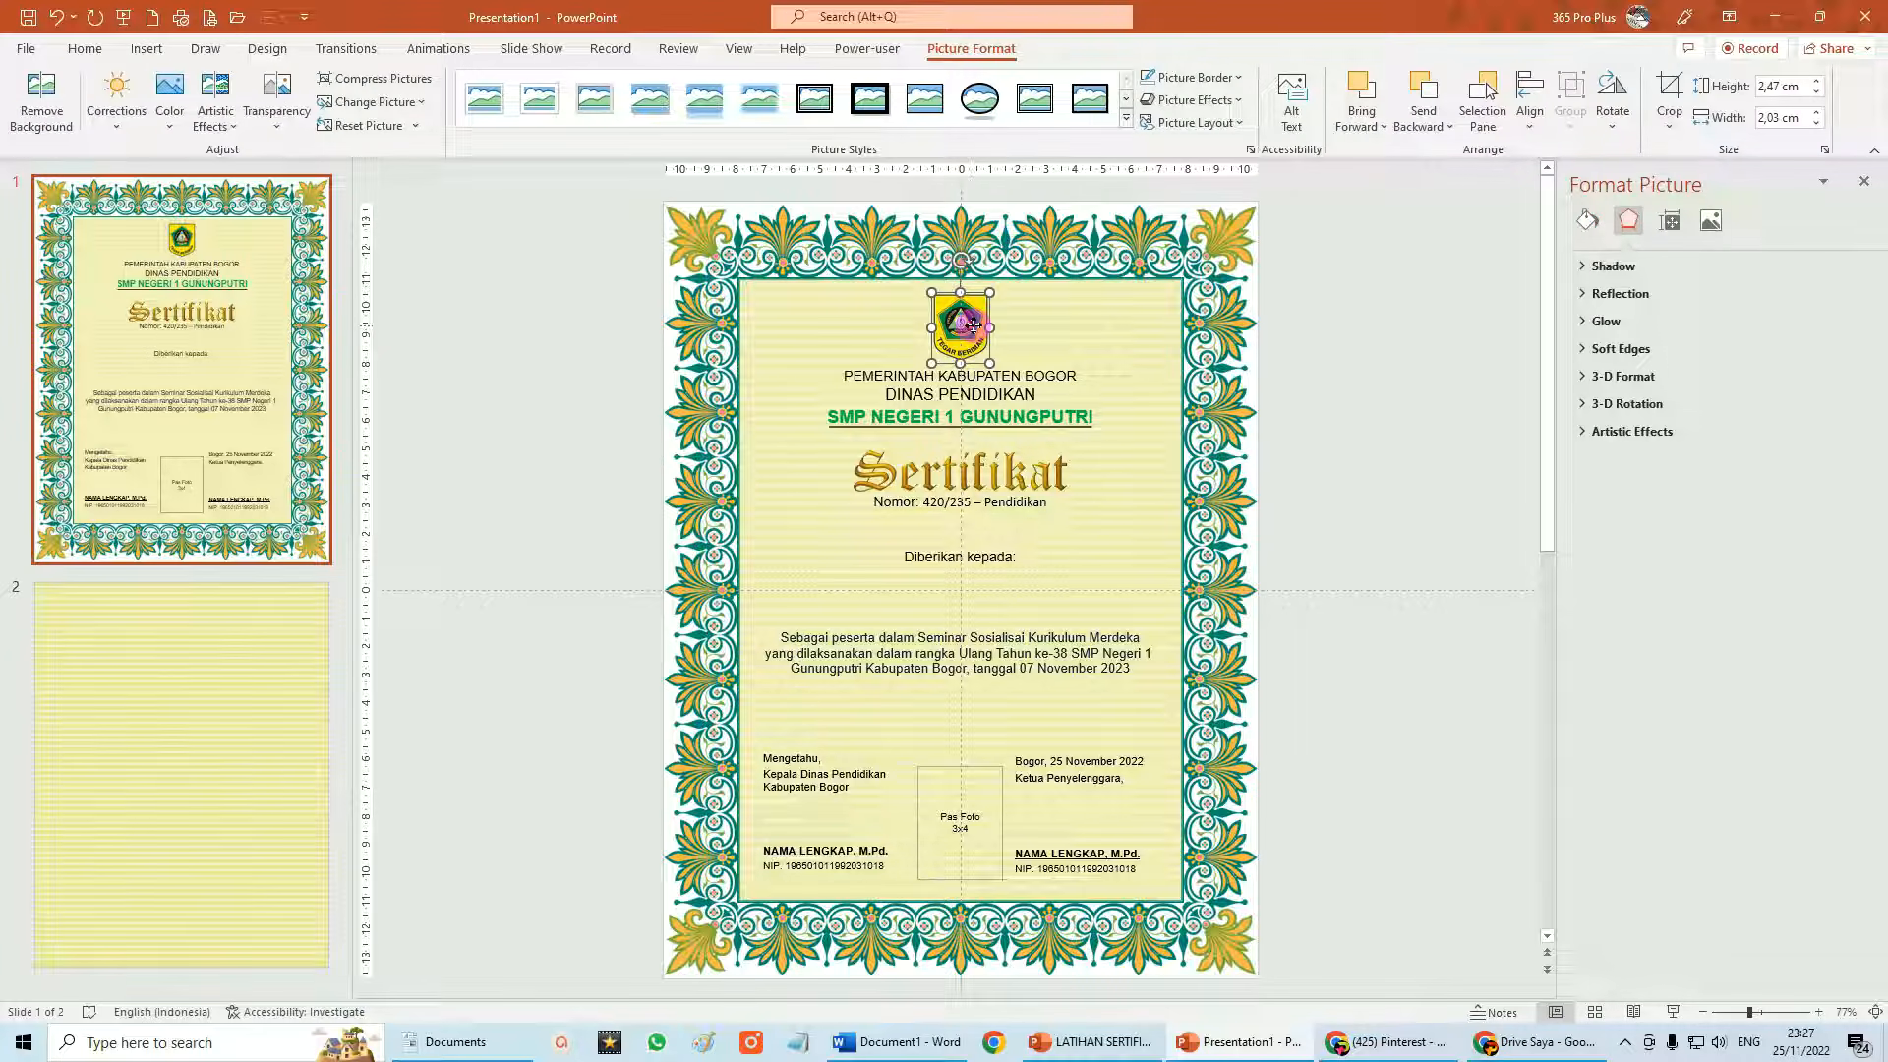
drag(974, 337, 889, 557)
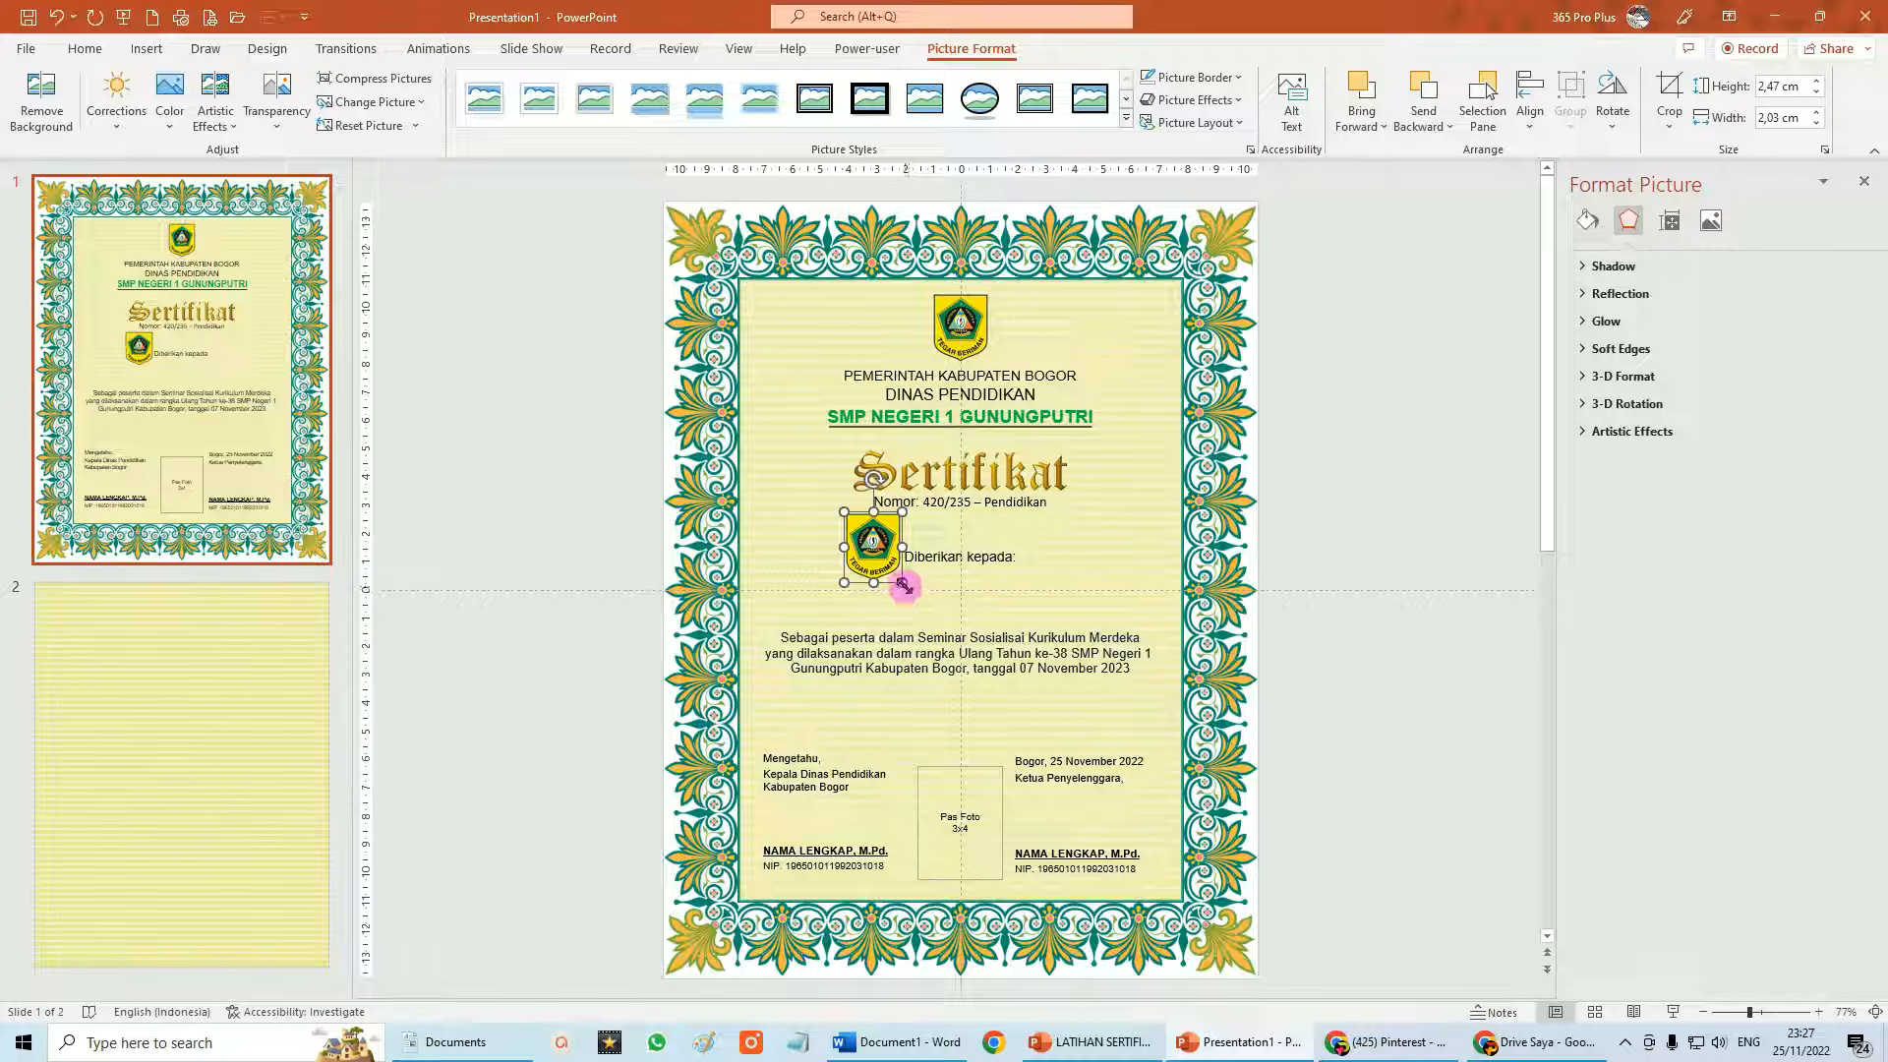
drag(904, 586, 1045, 725)
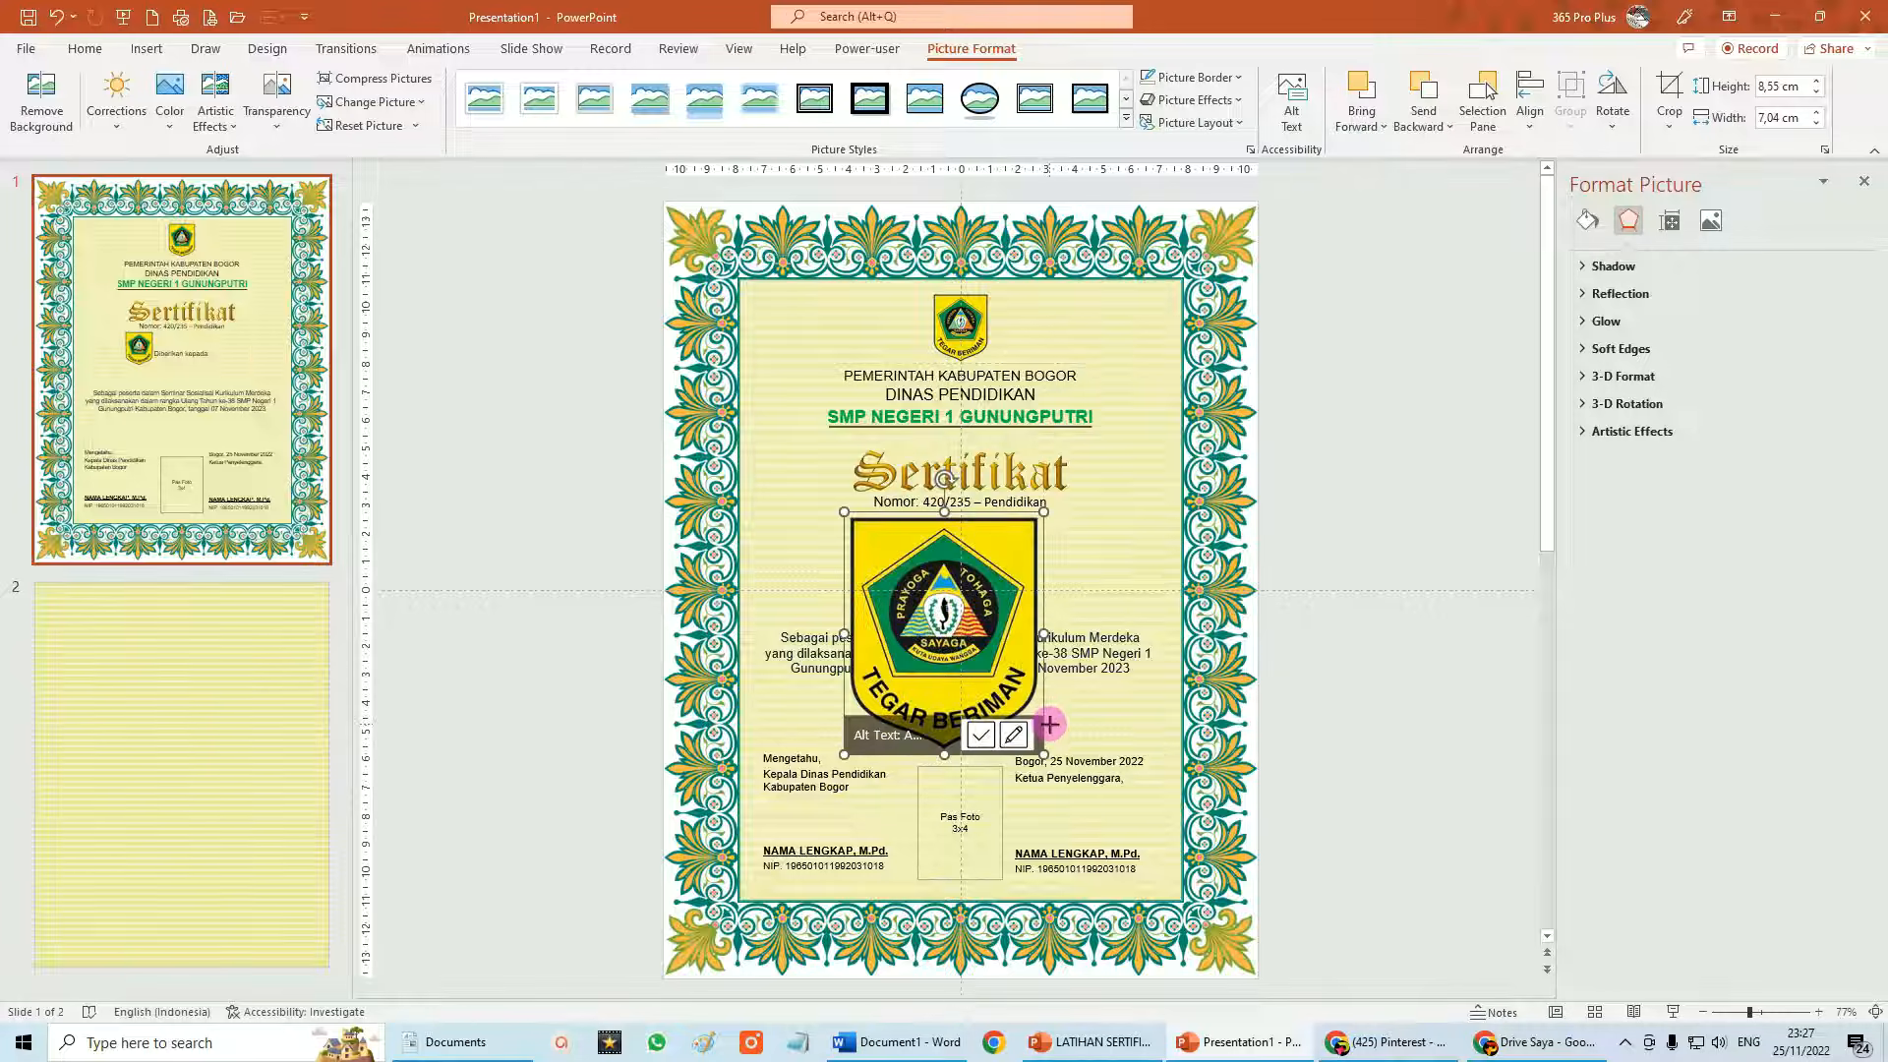
drag(947, 629, 966, 627)
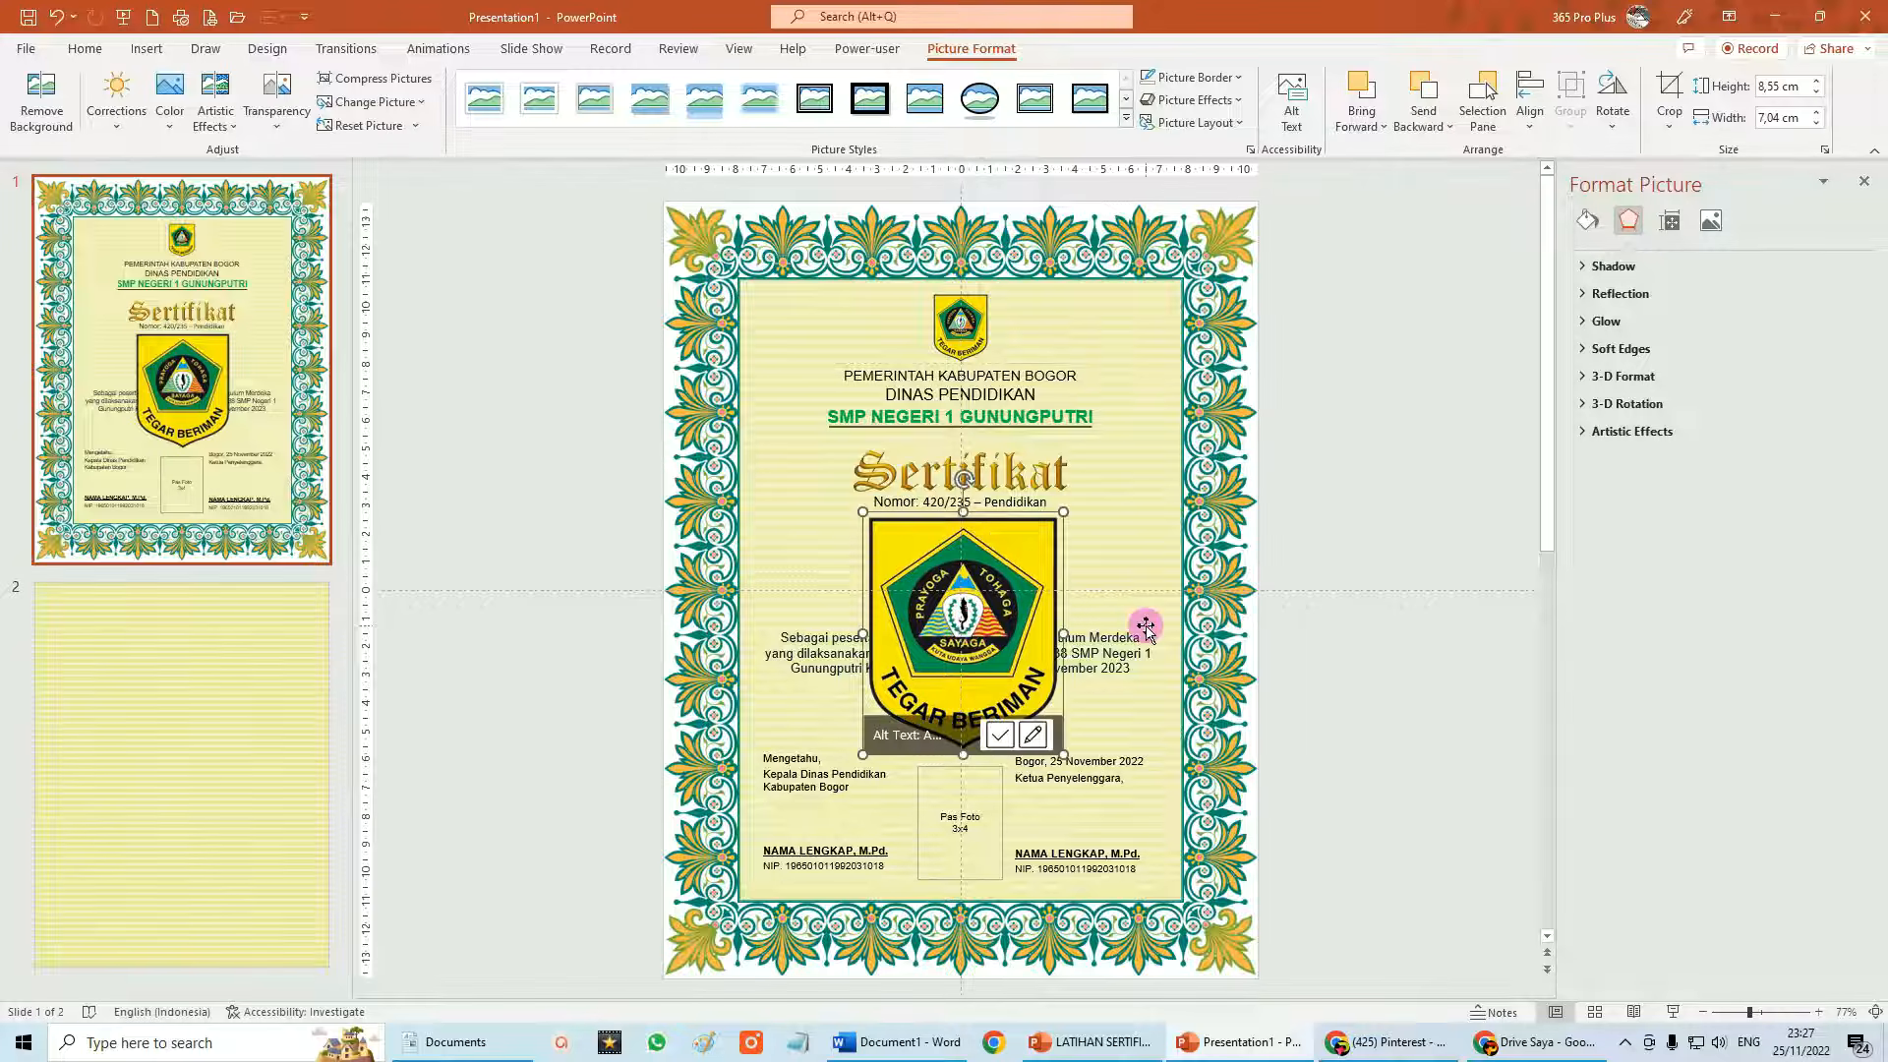
key(ctrl+z)
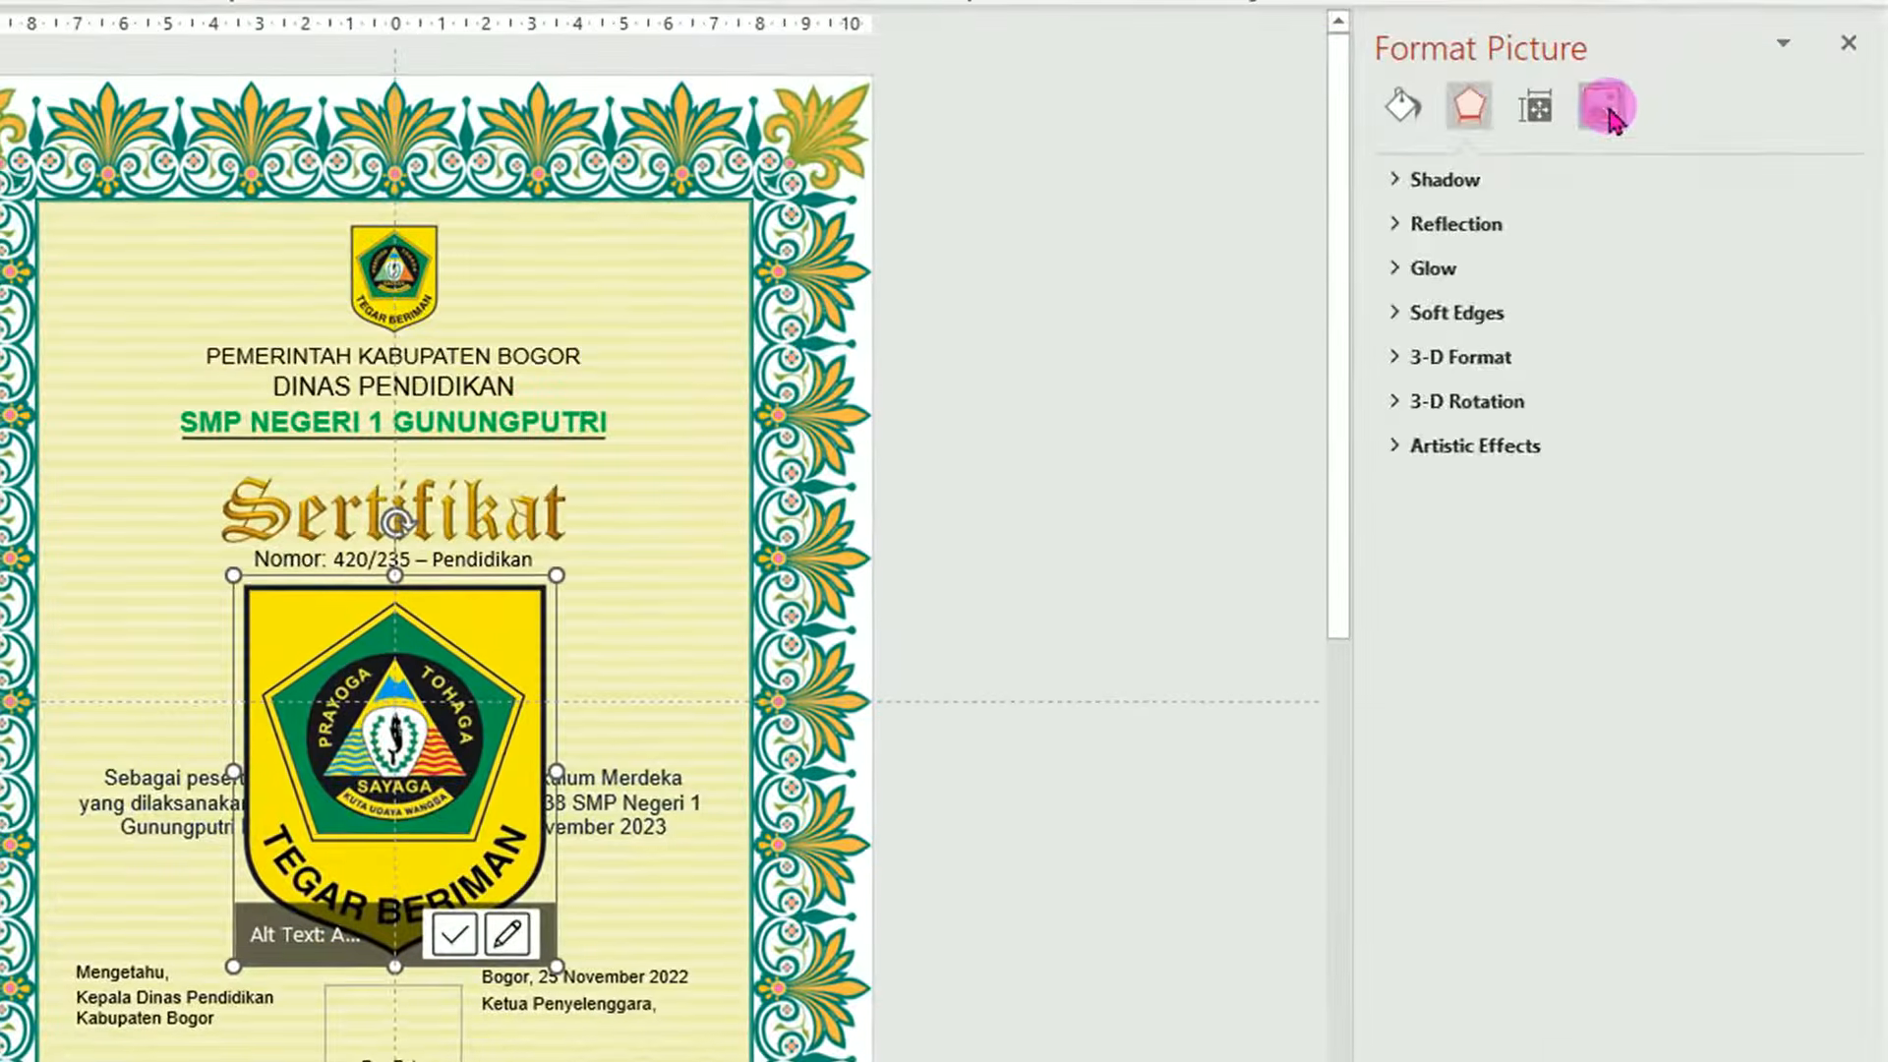
Set the enlarged logo's picture transparency to 85%.
click(1713, 222)
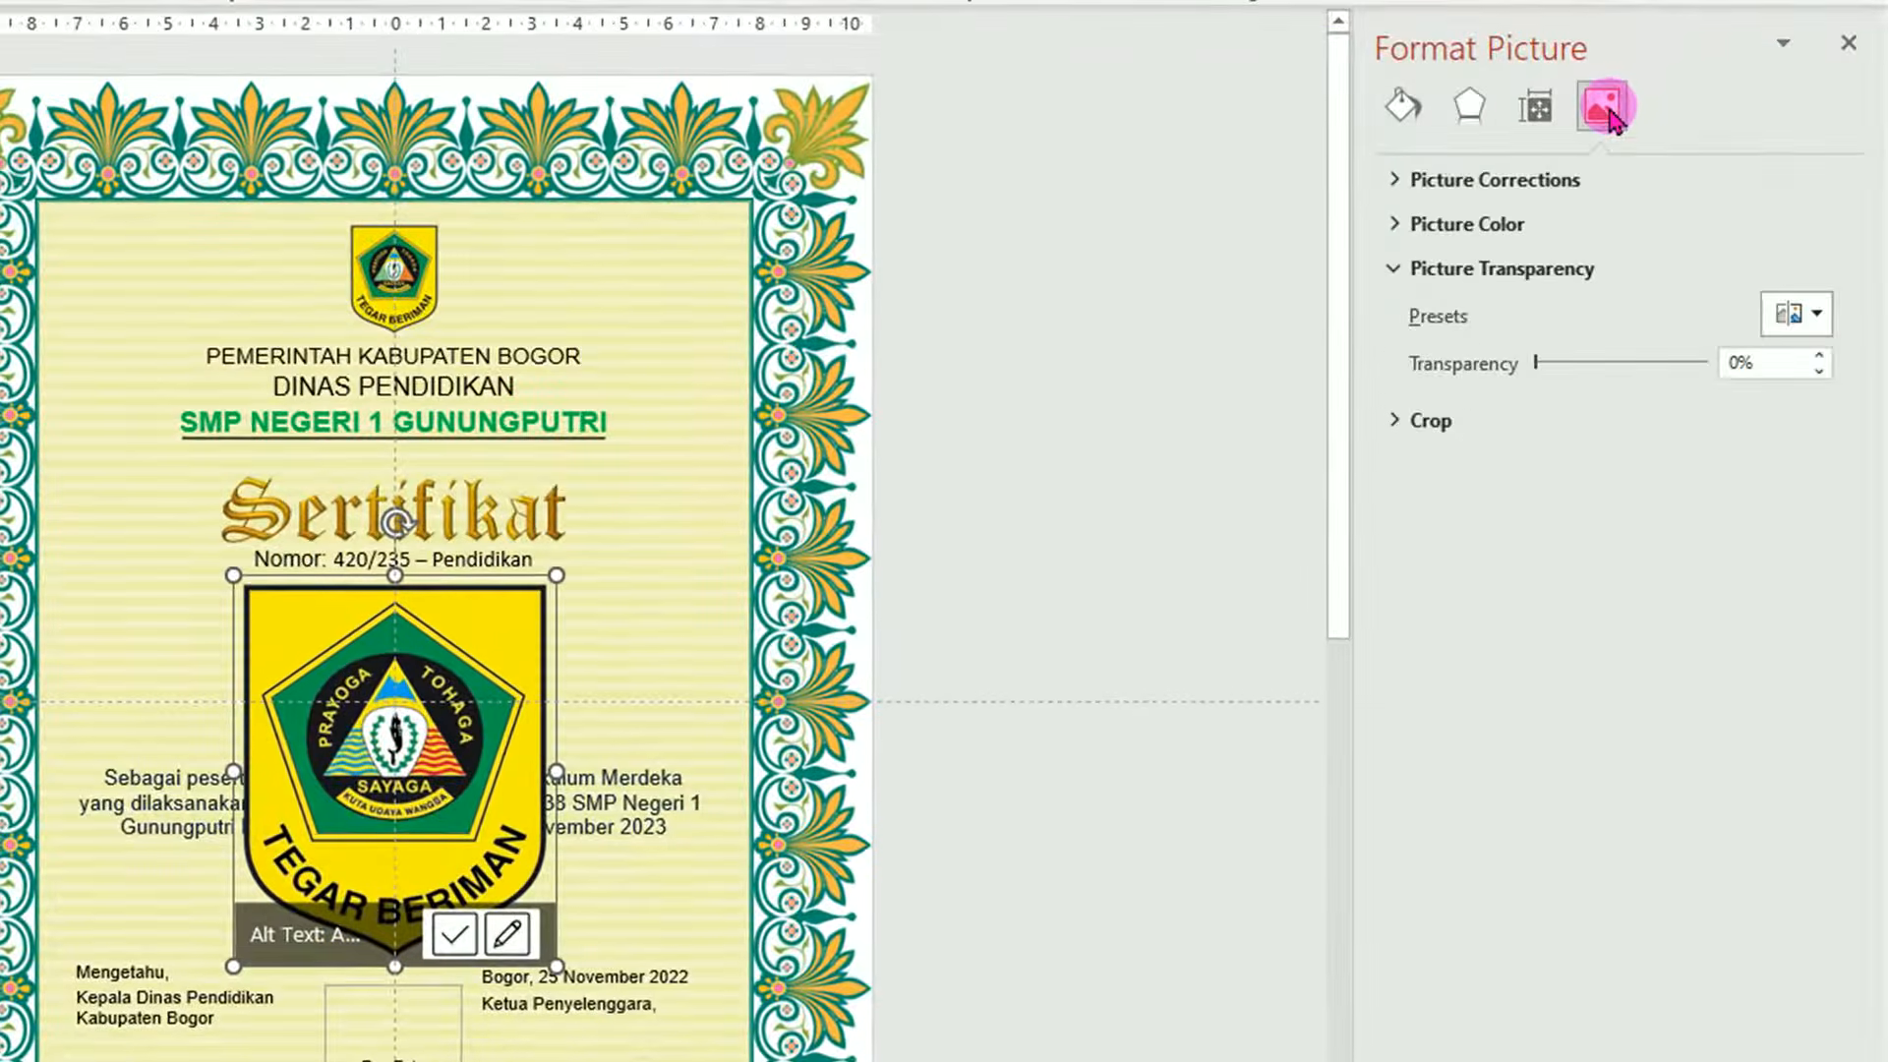
drag(1535, 362, 1680, 365)
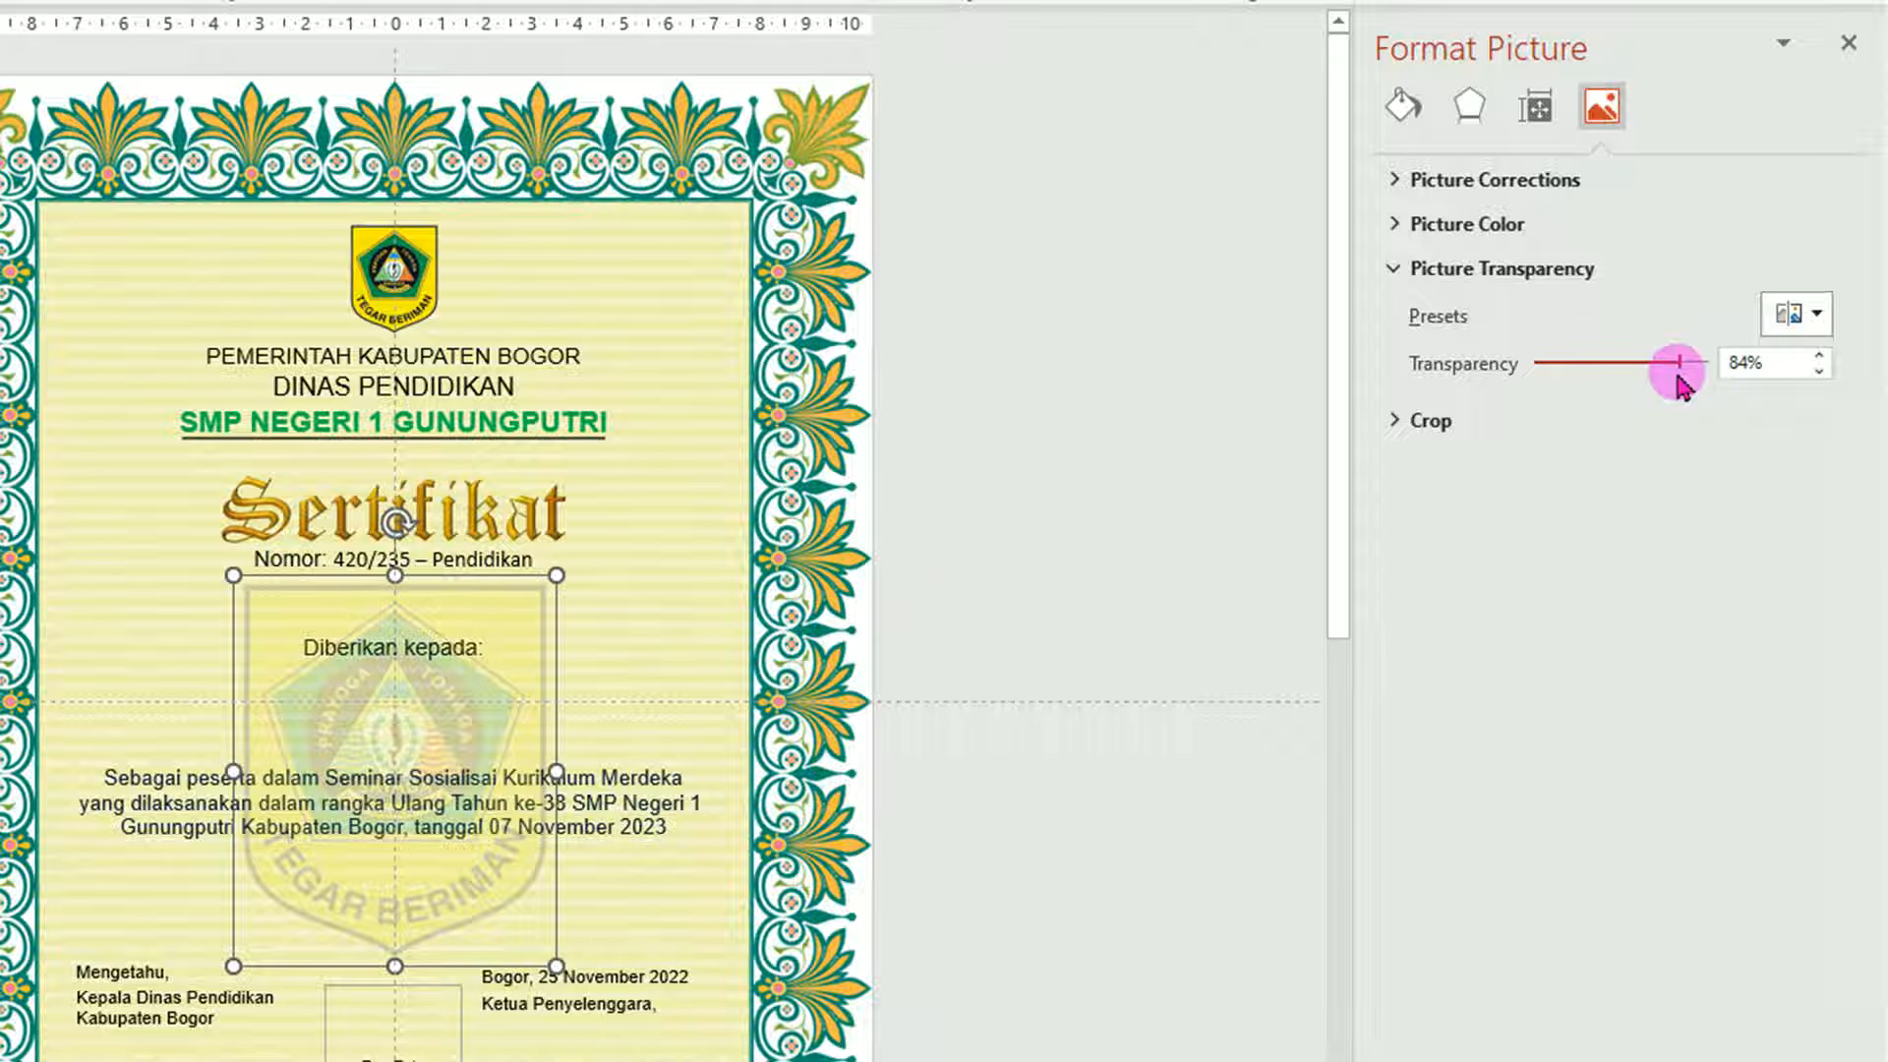
click(1819, 356)
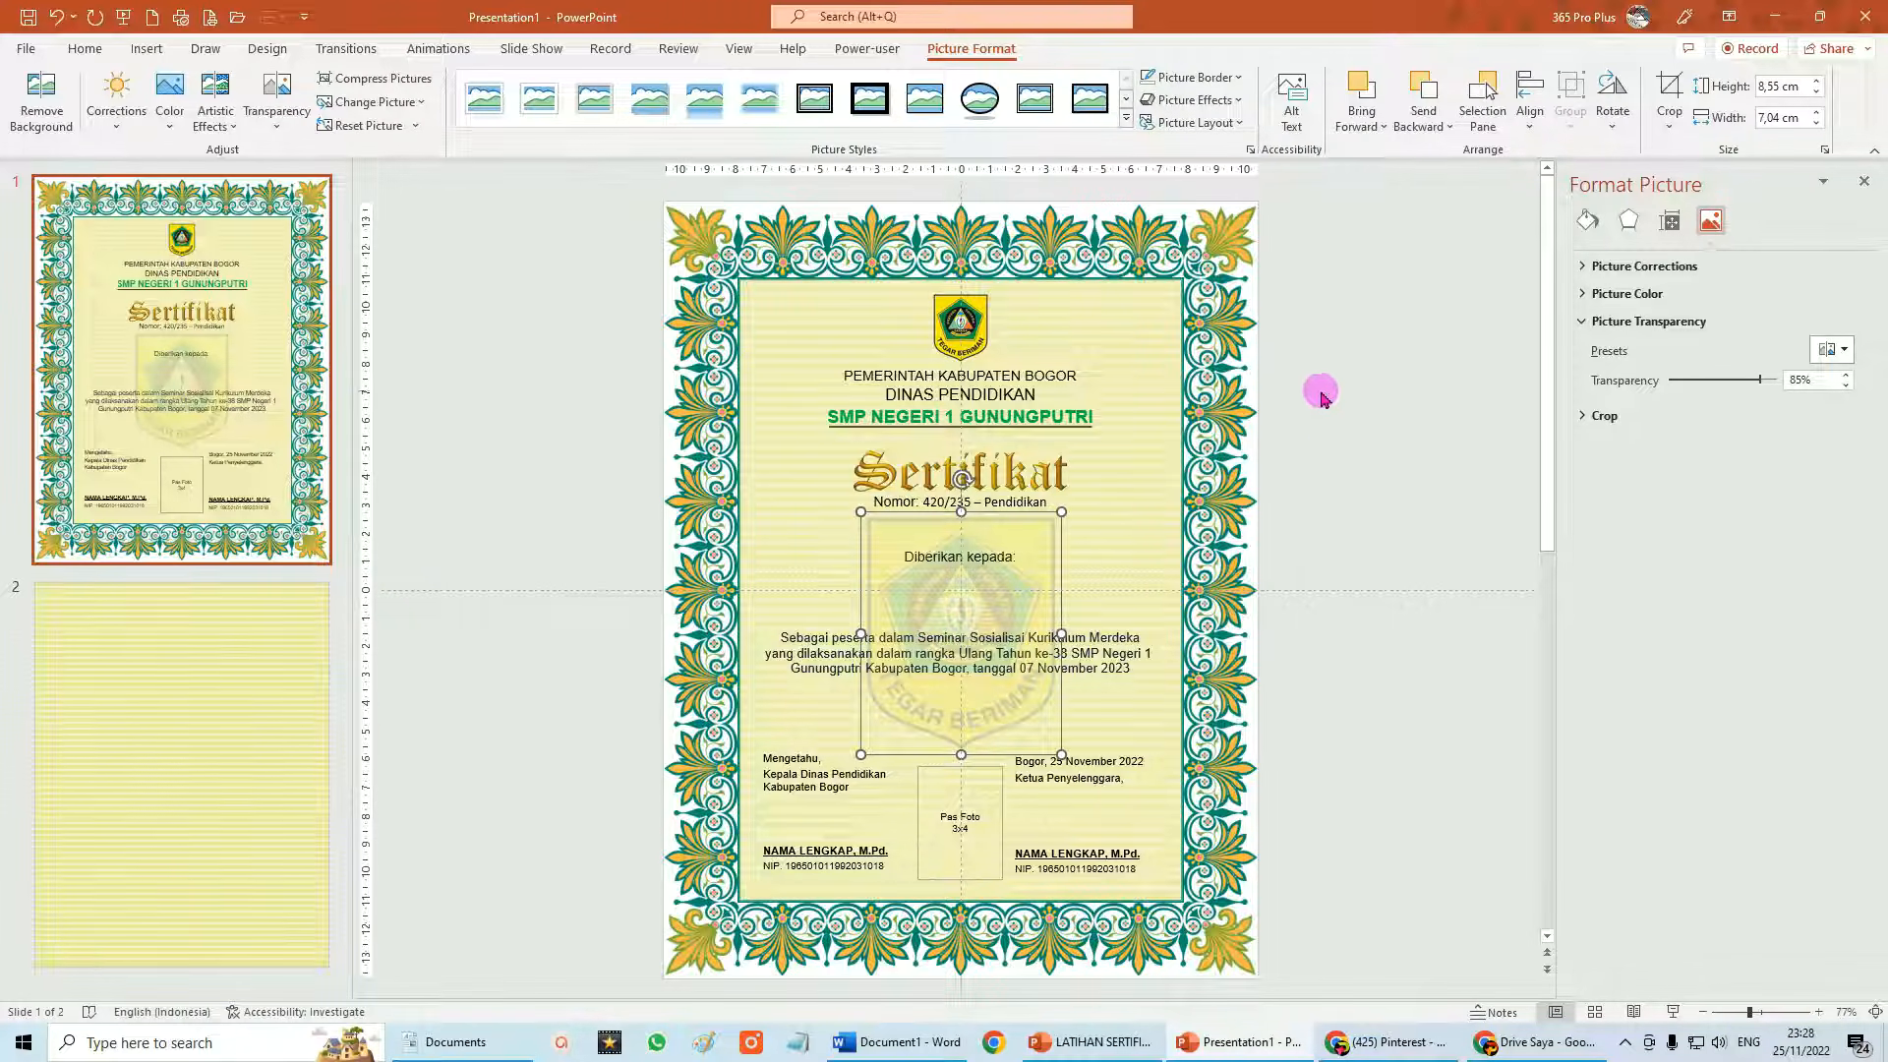
Bring the selected certificate text boxes to the front, above the faded logo.
drag(1285, 428, 621, 736)
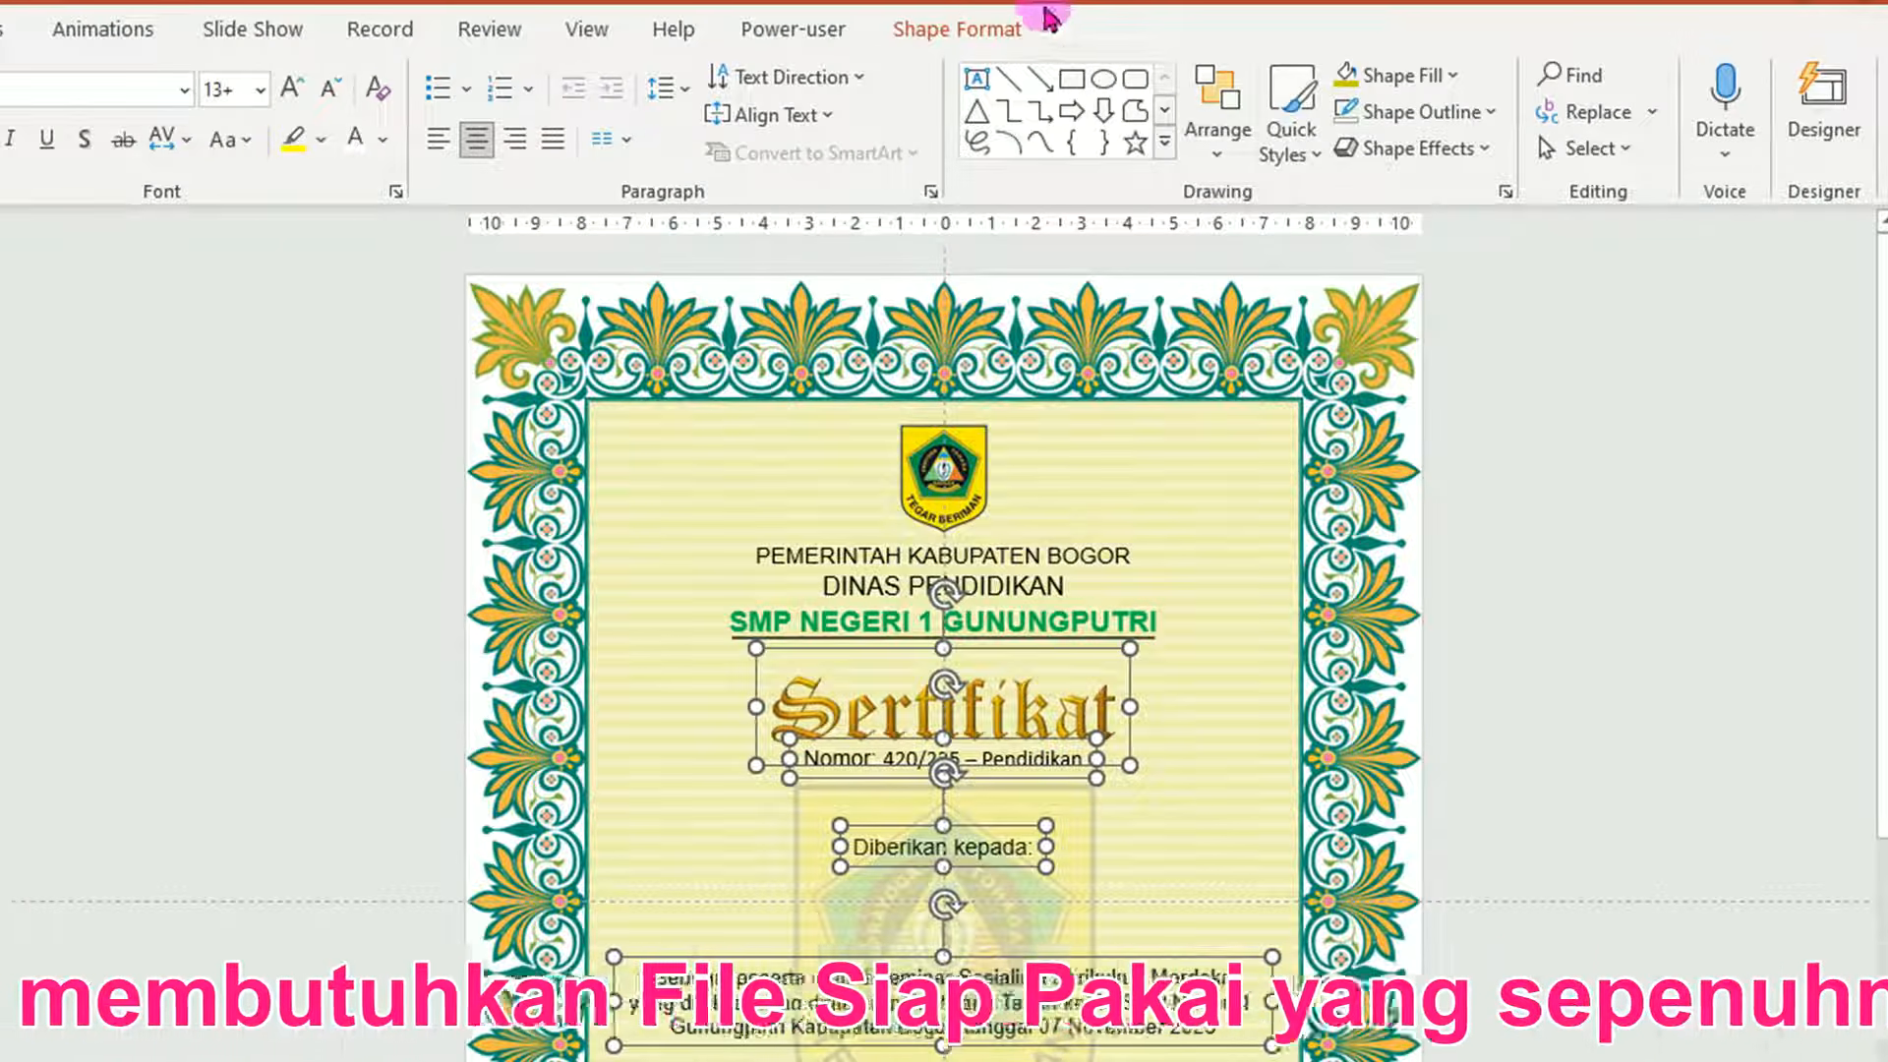
click(978, 32)
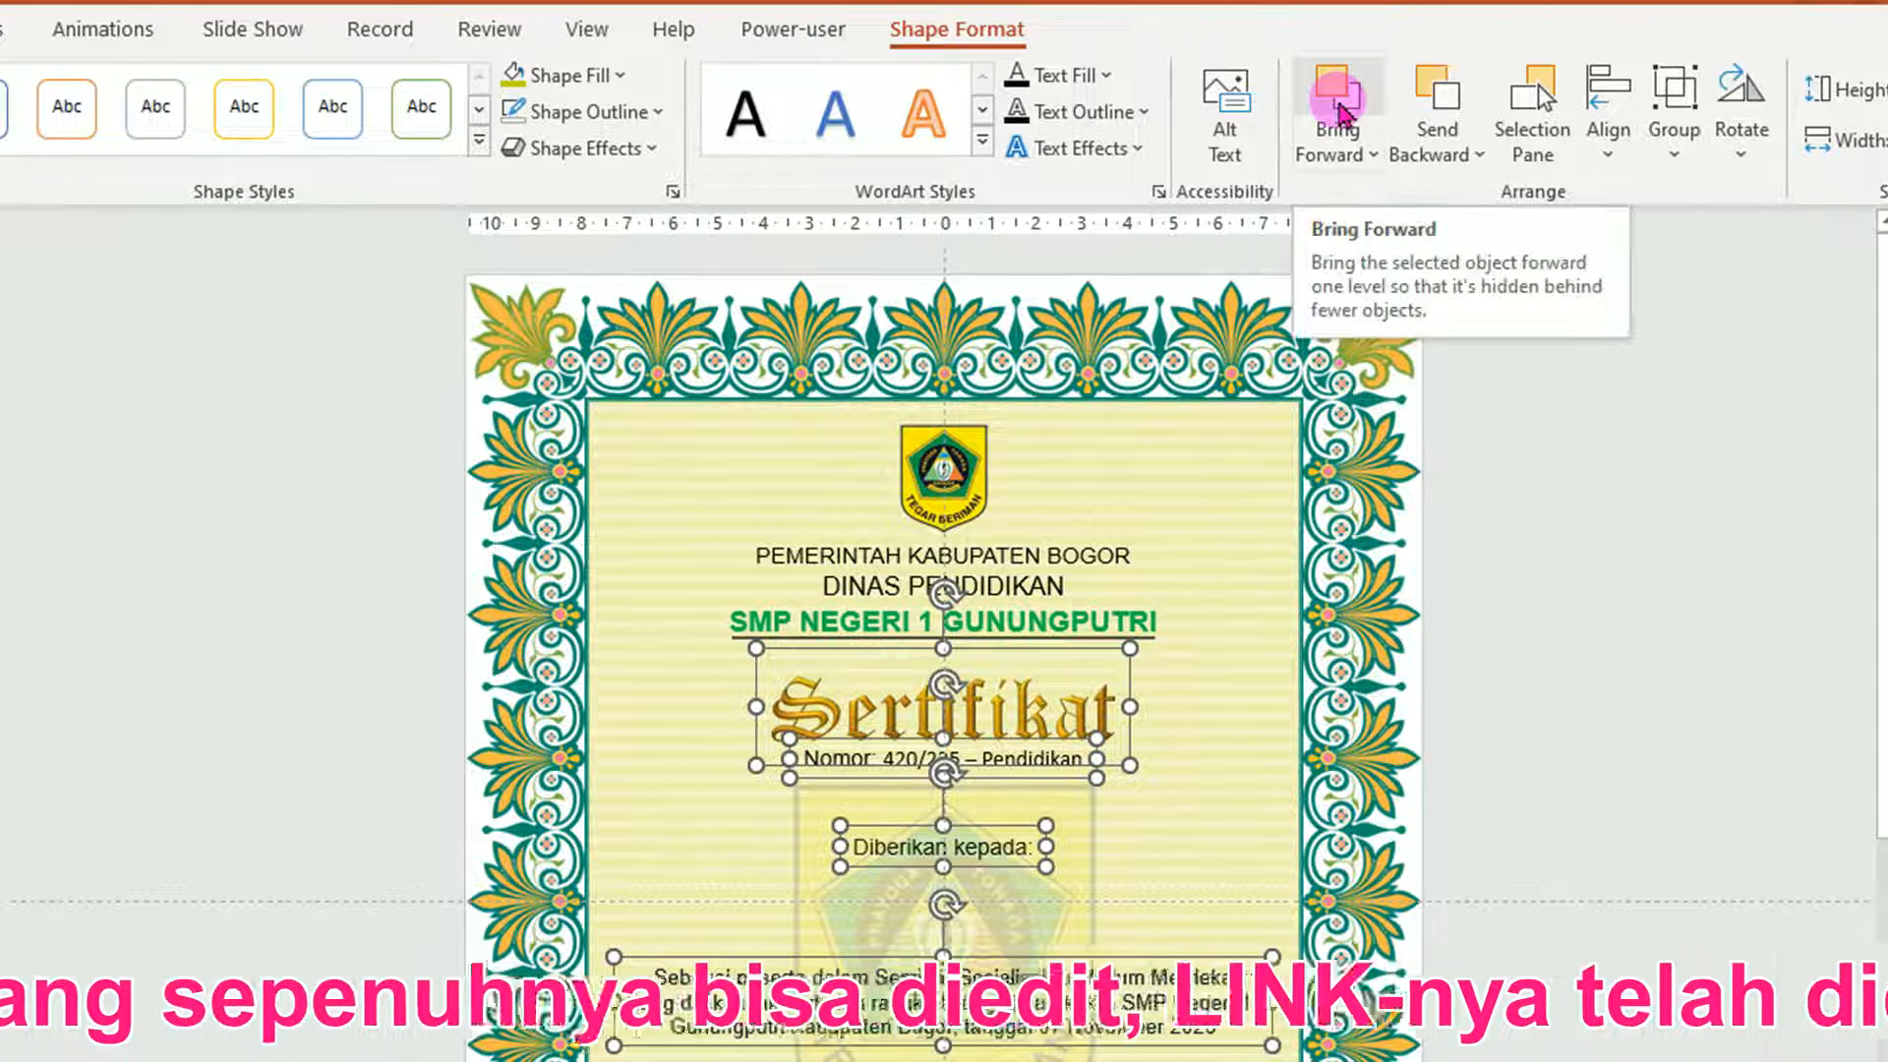
click(1374, 160)
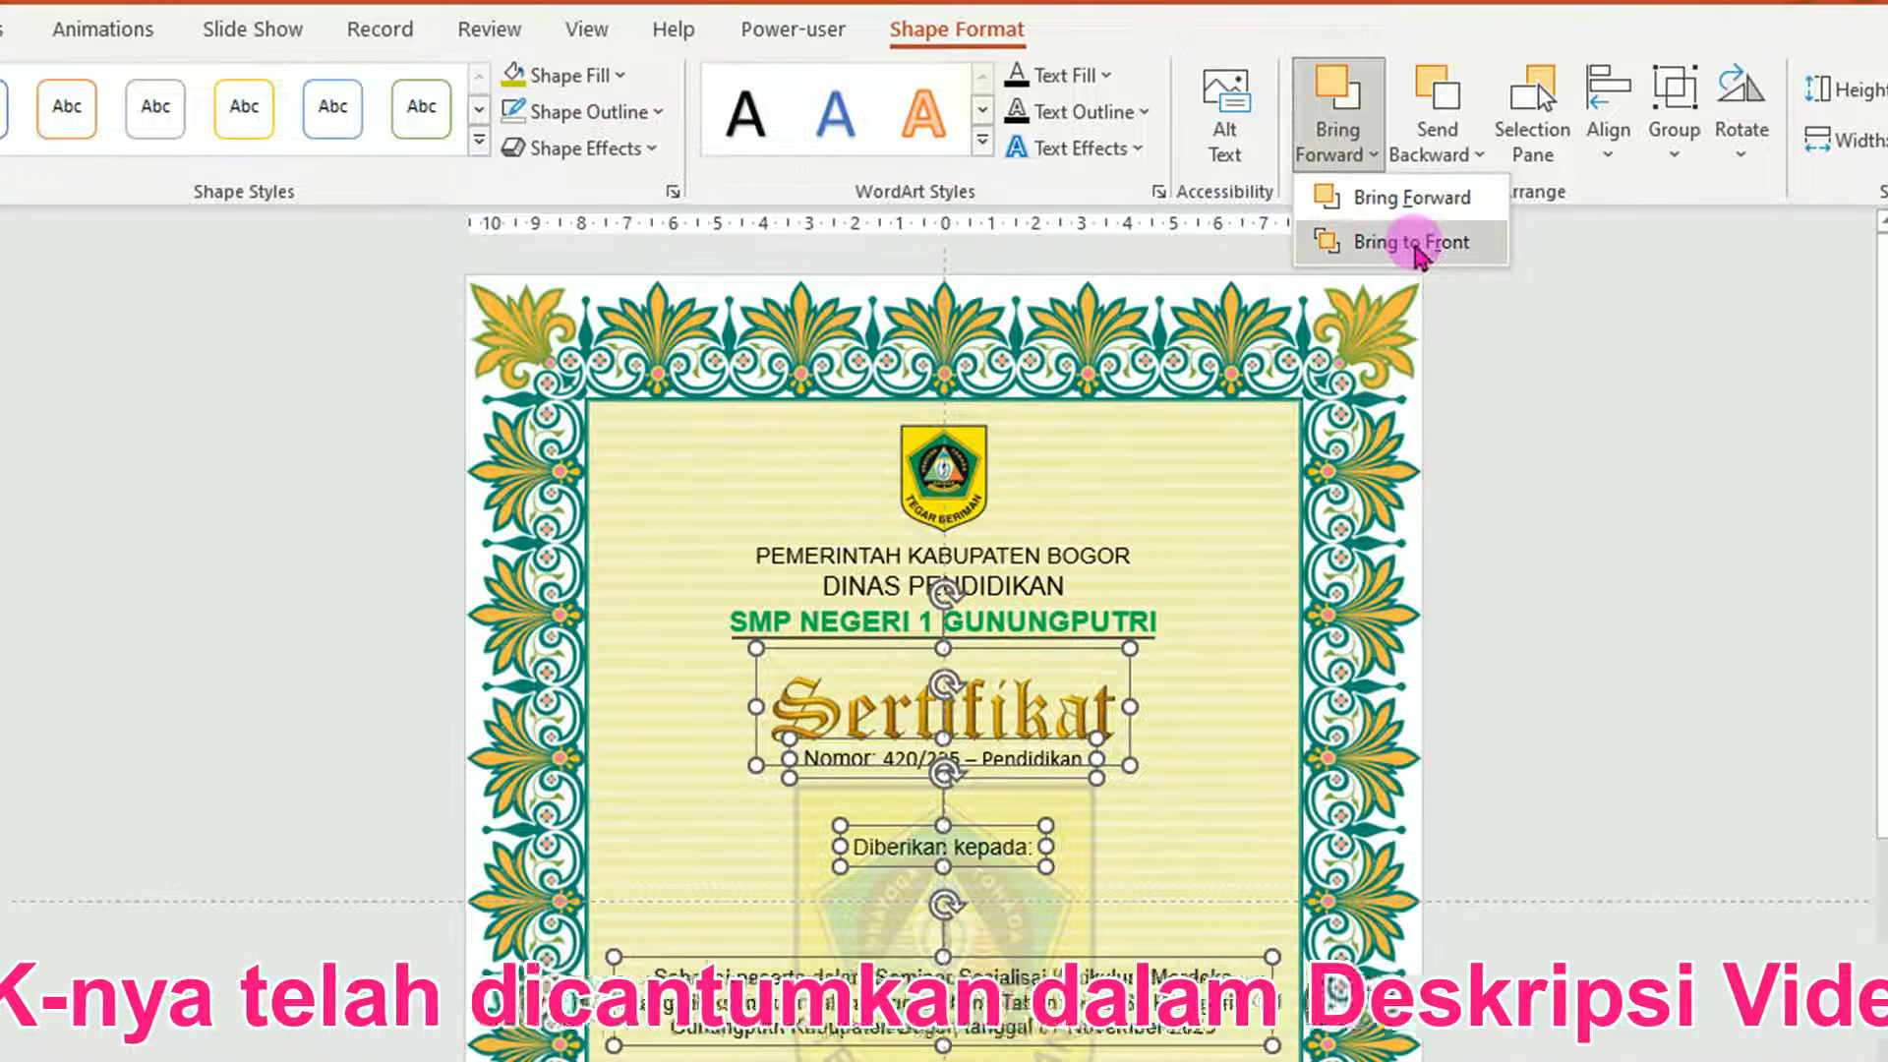
click(1418, 246)
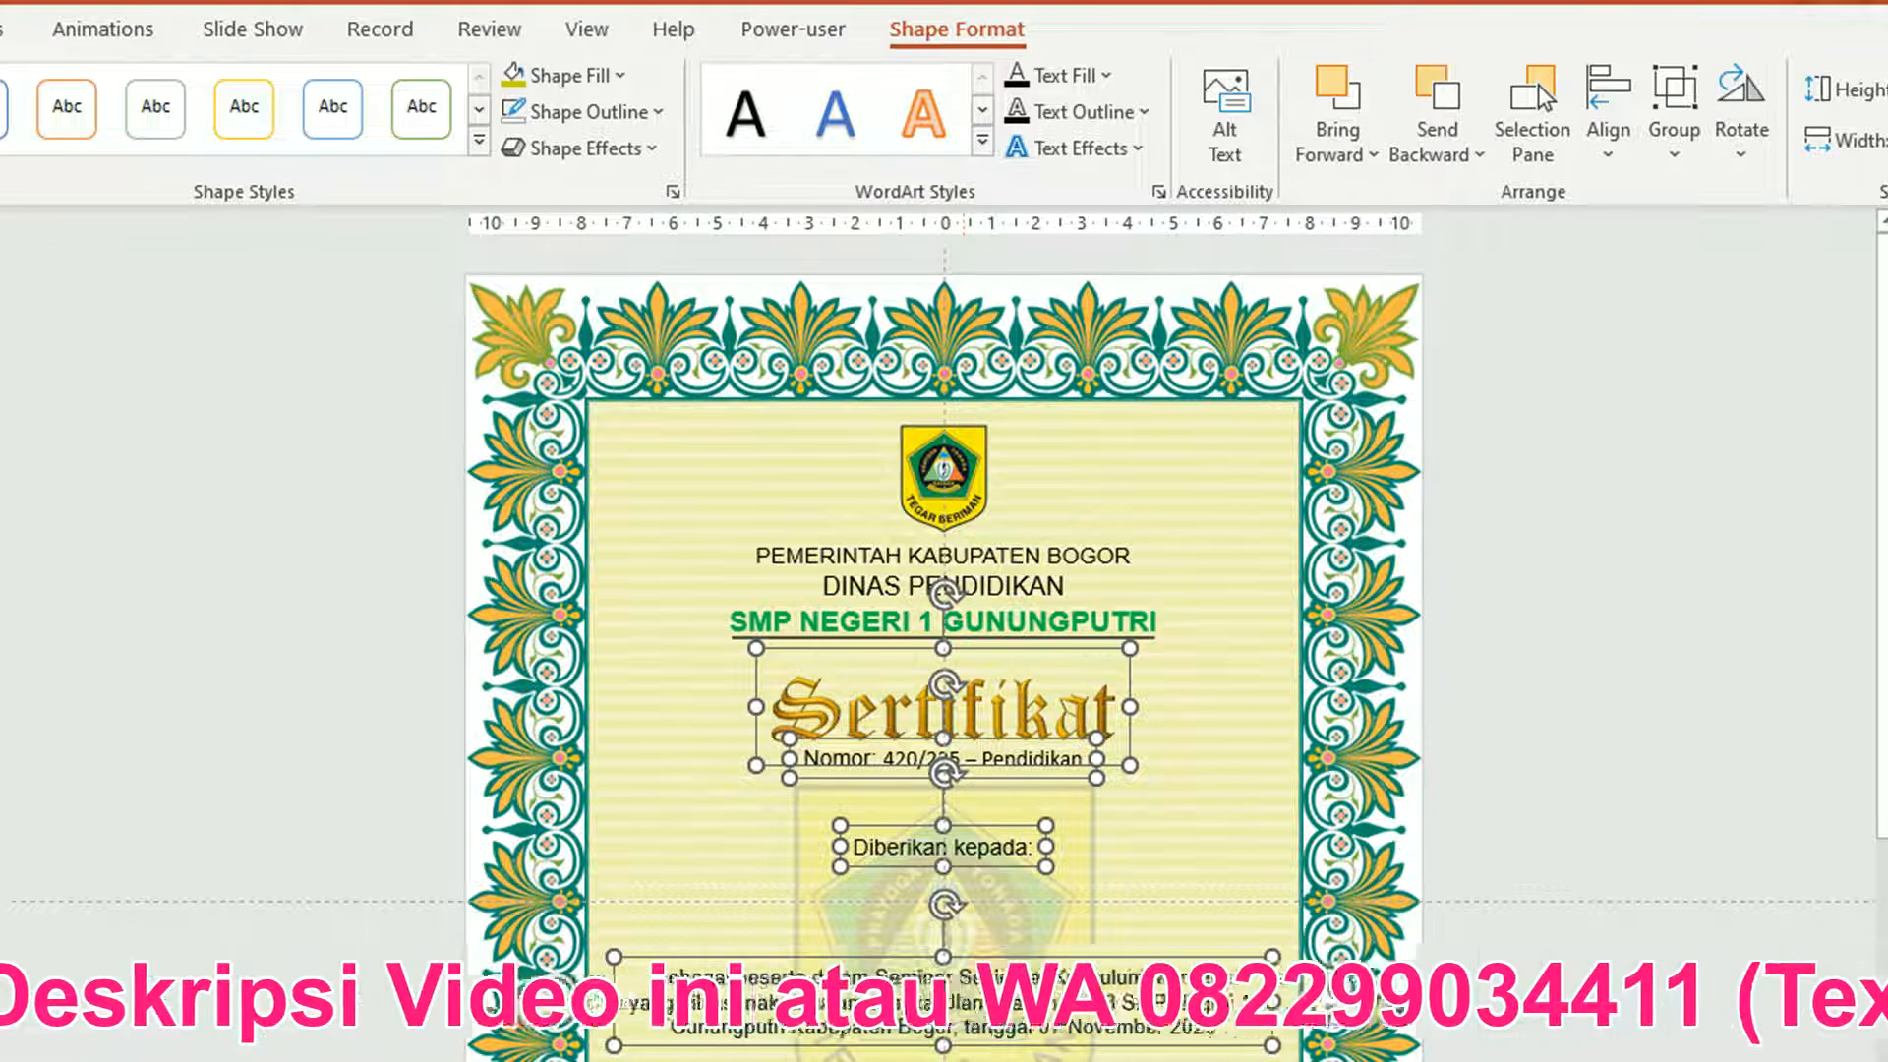
click(1573, 1039)
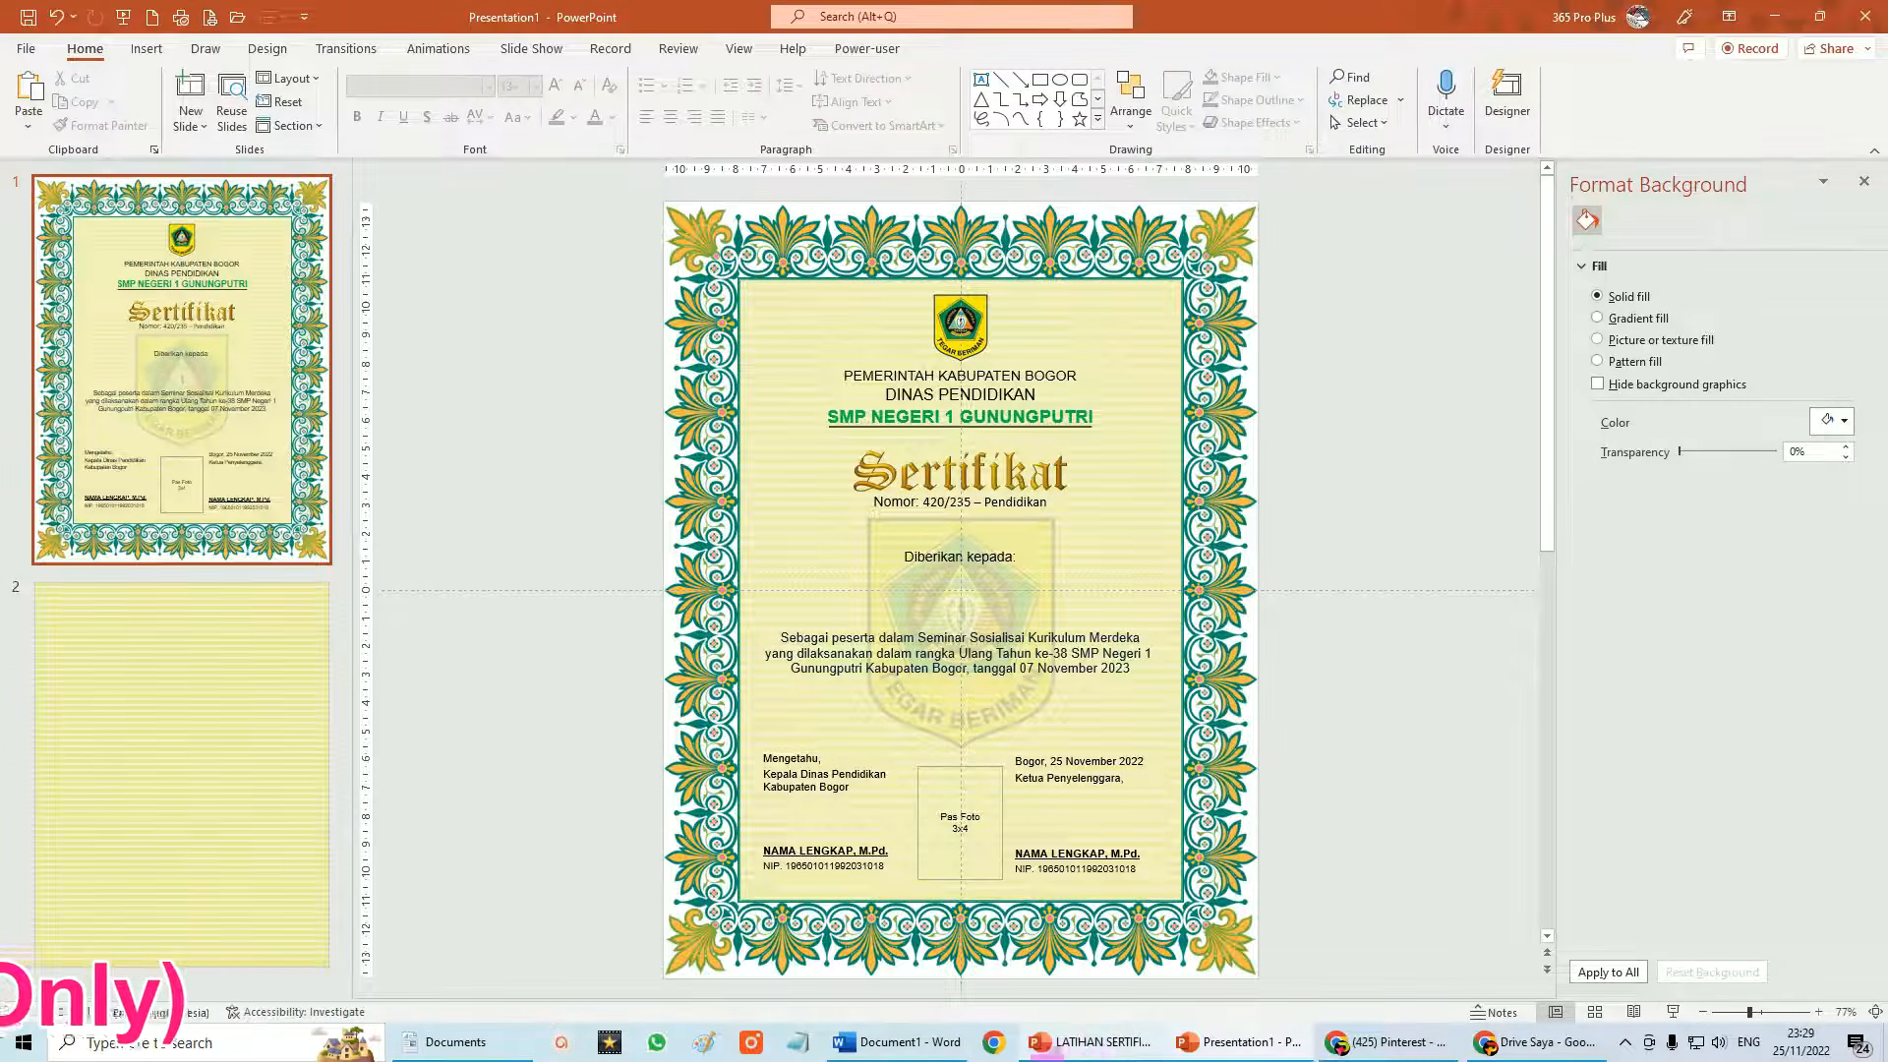
click(1103, 1044)
click(1134, 561)
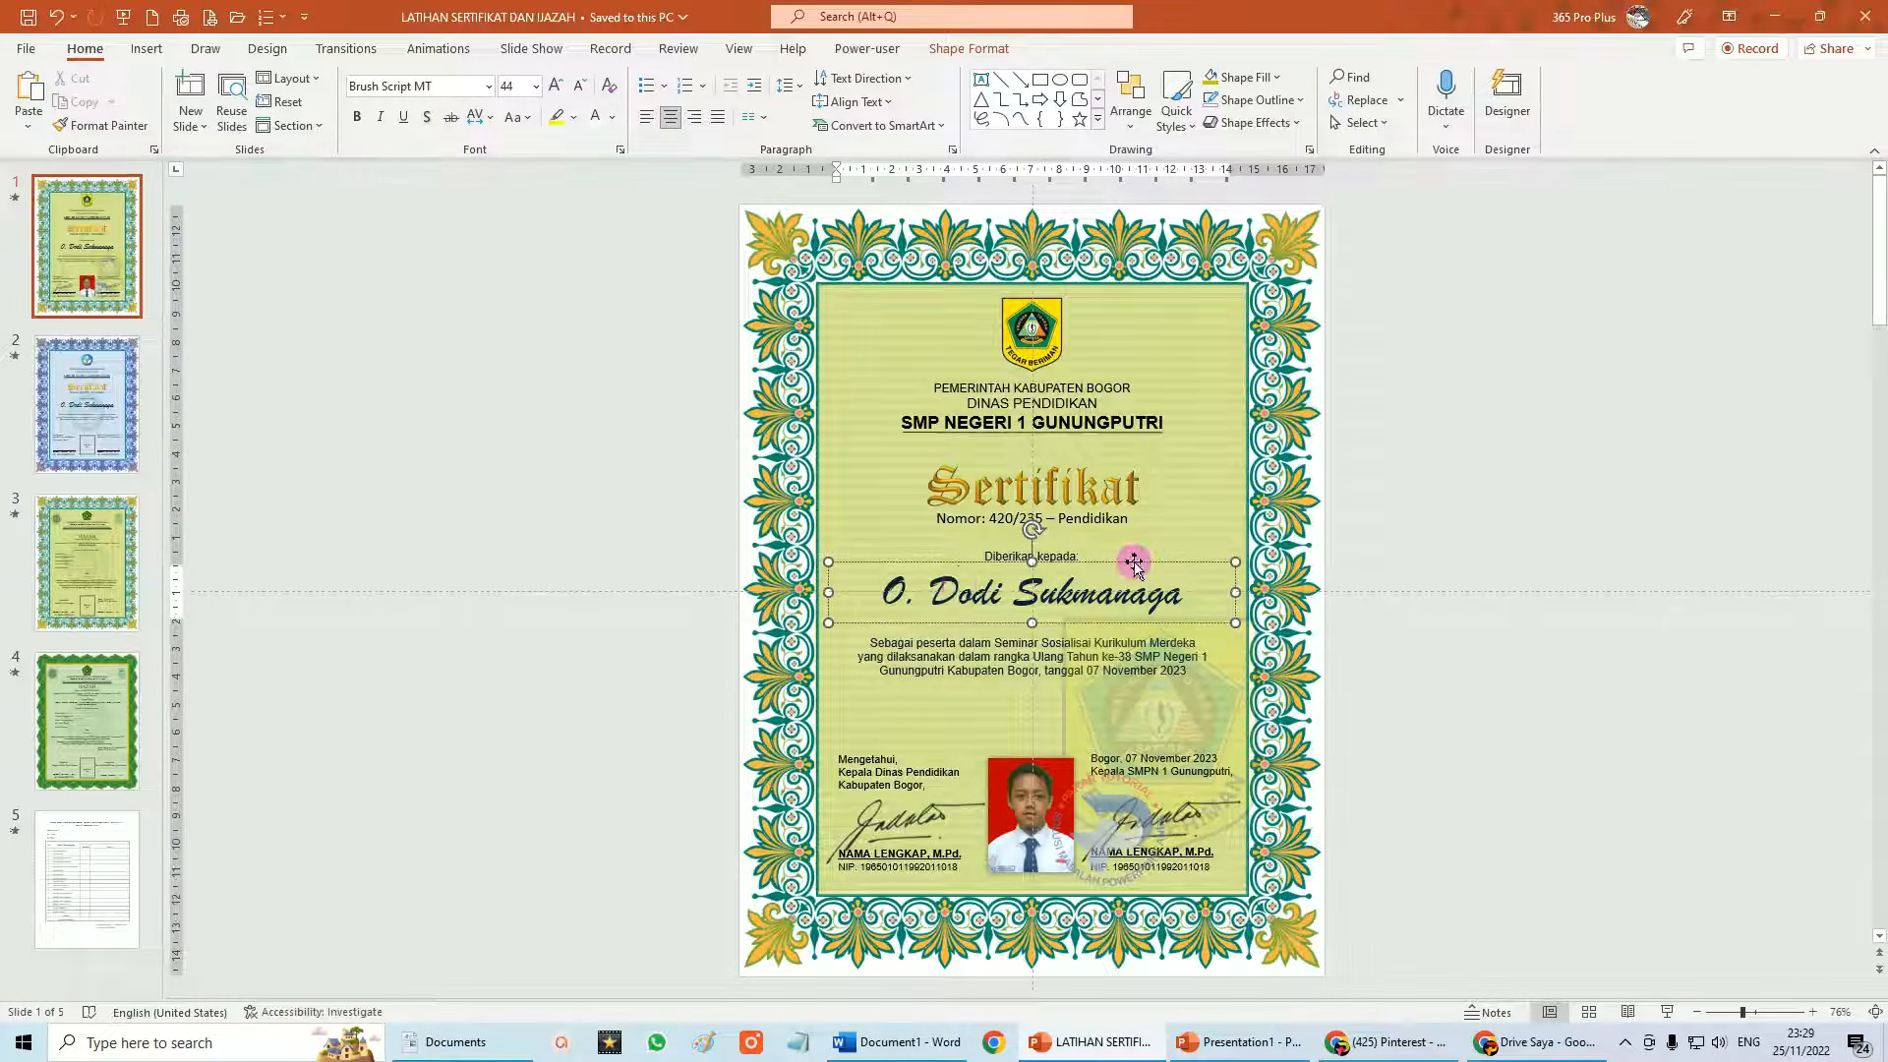
key(ctrl+c)
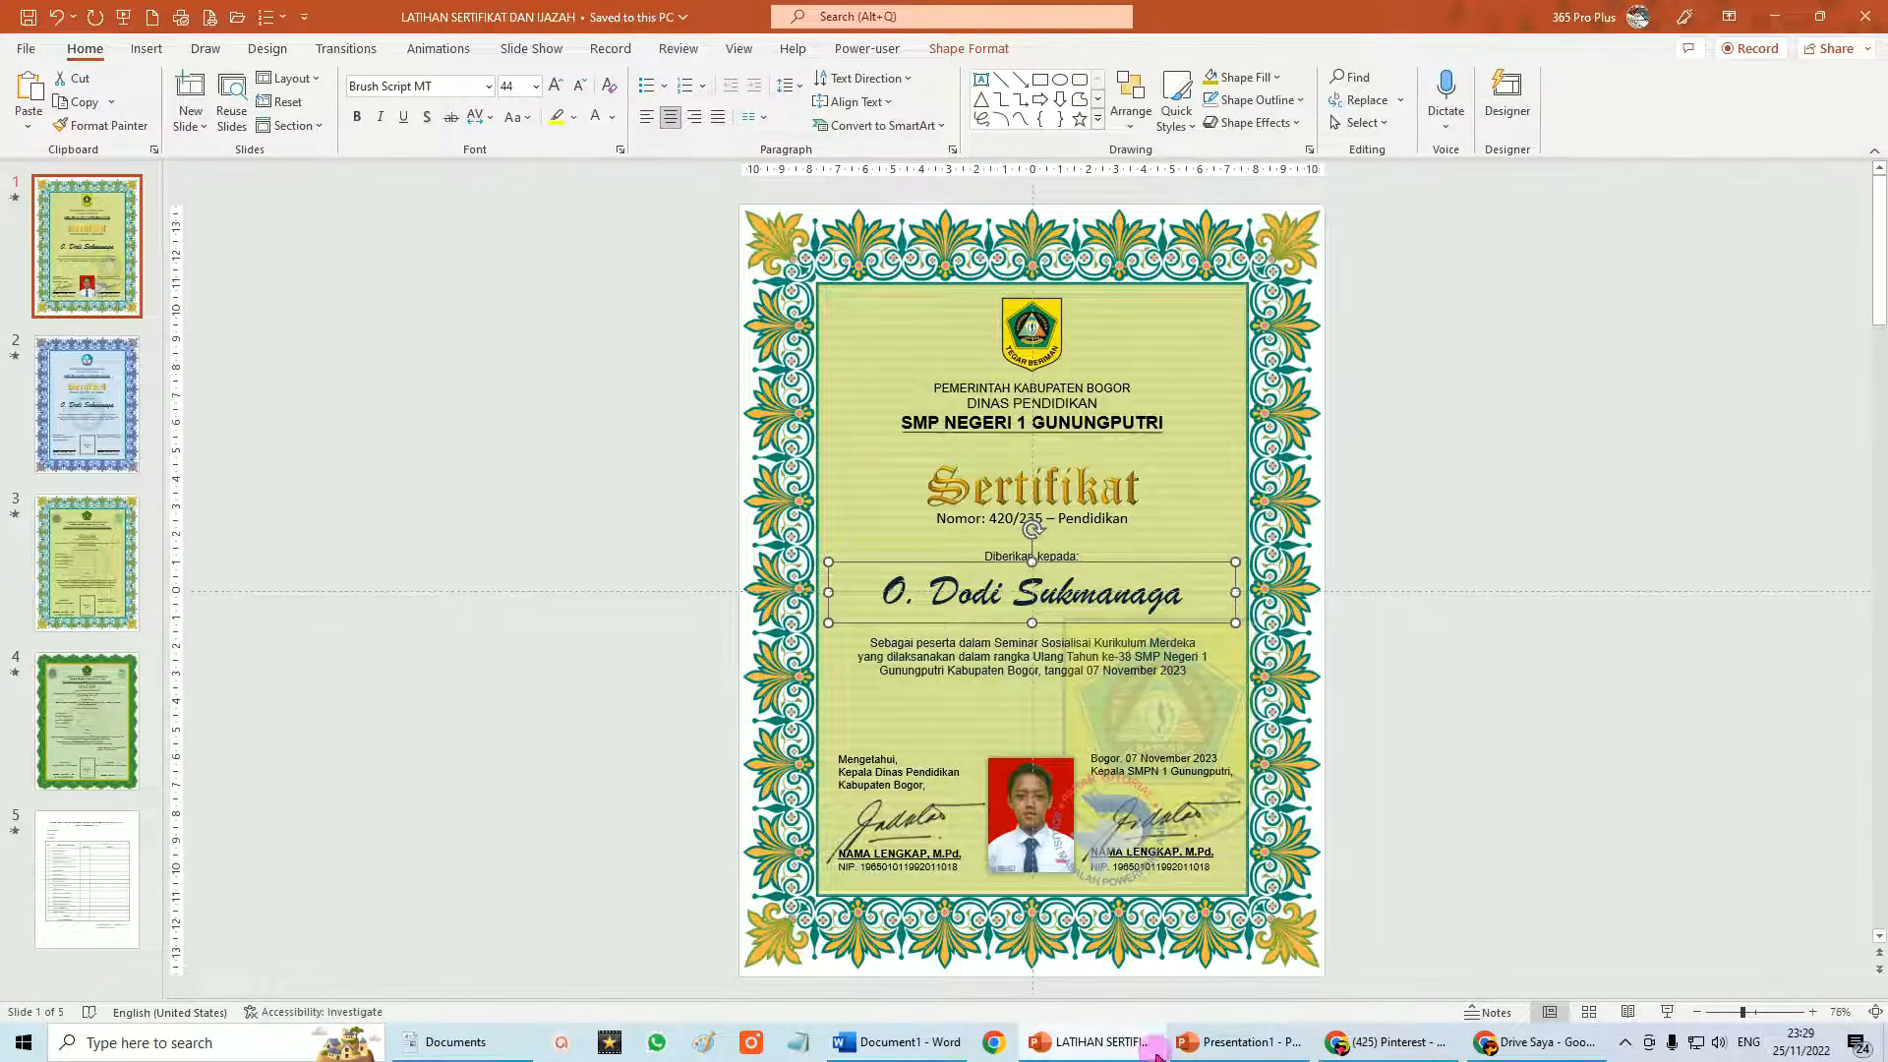
click(1237, 1042)
key(ctrl+v)
click(1373, 584)
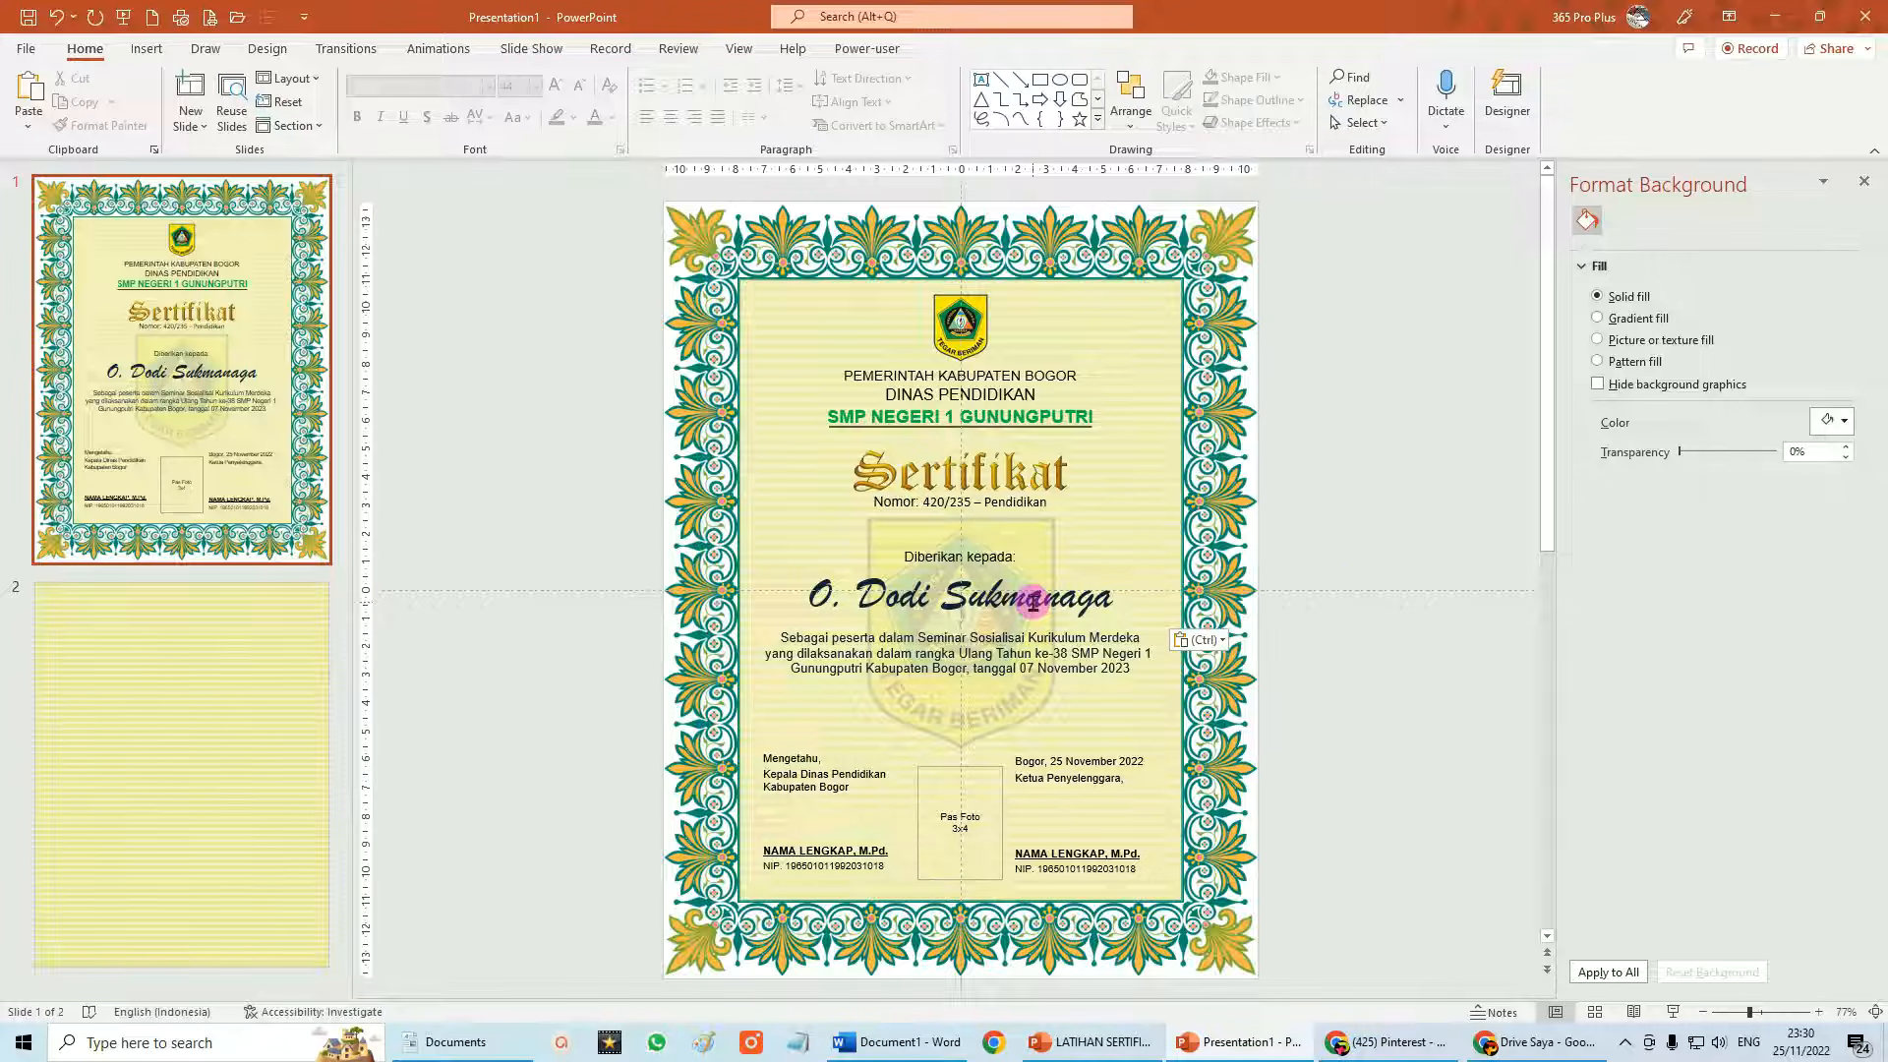
click(1671, 1013)
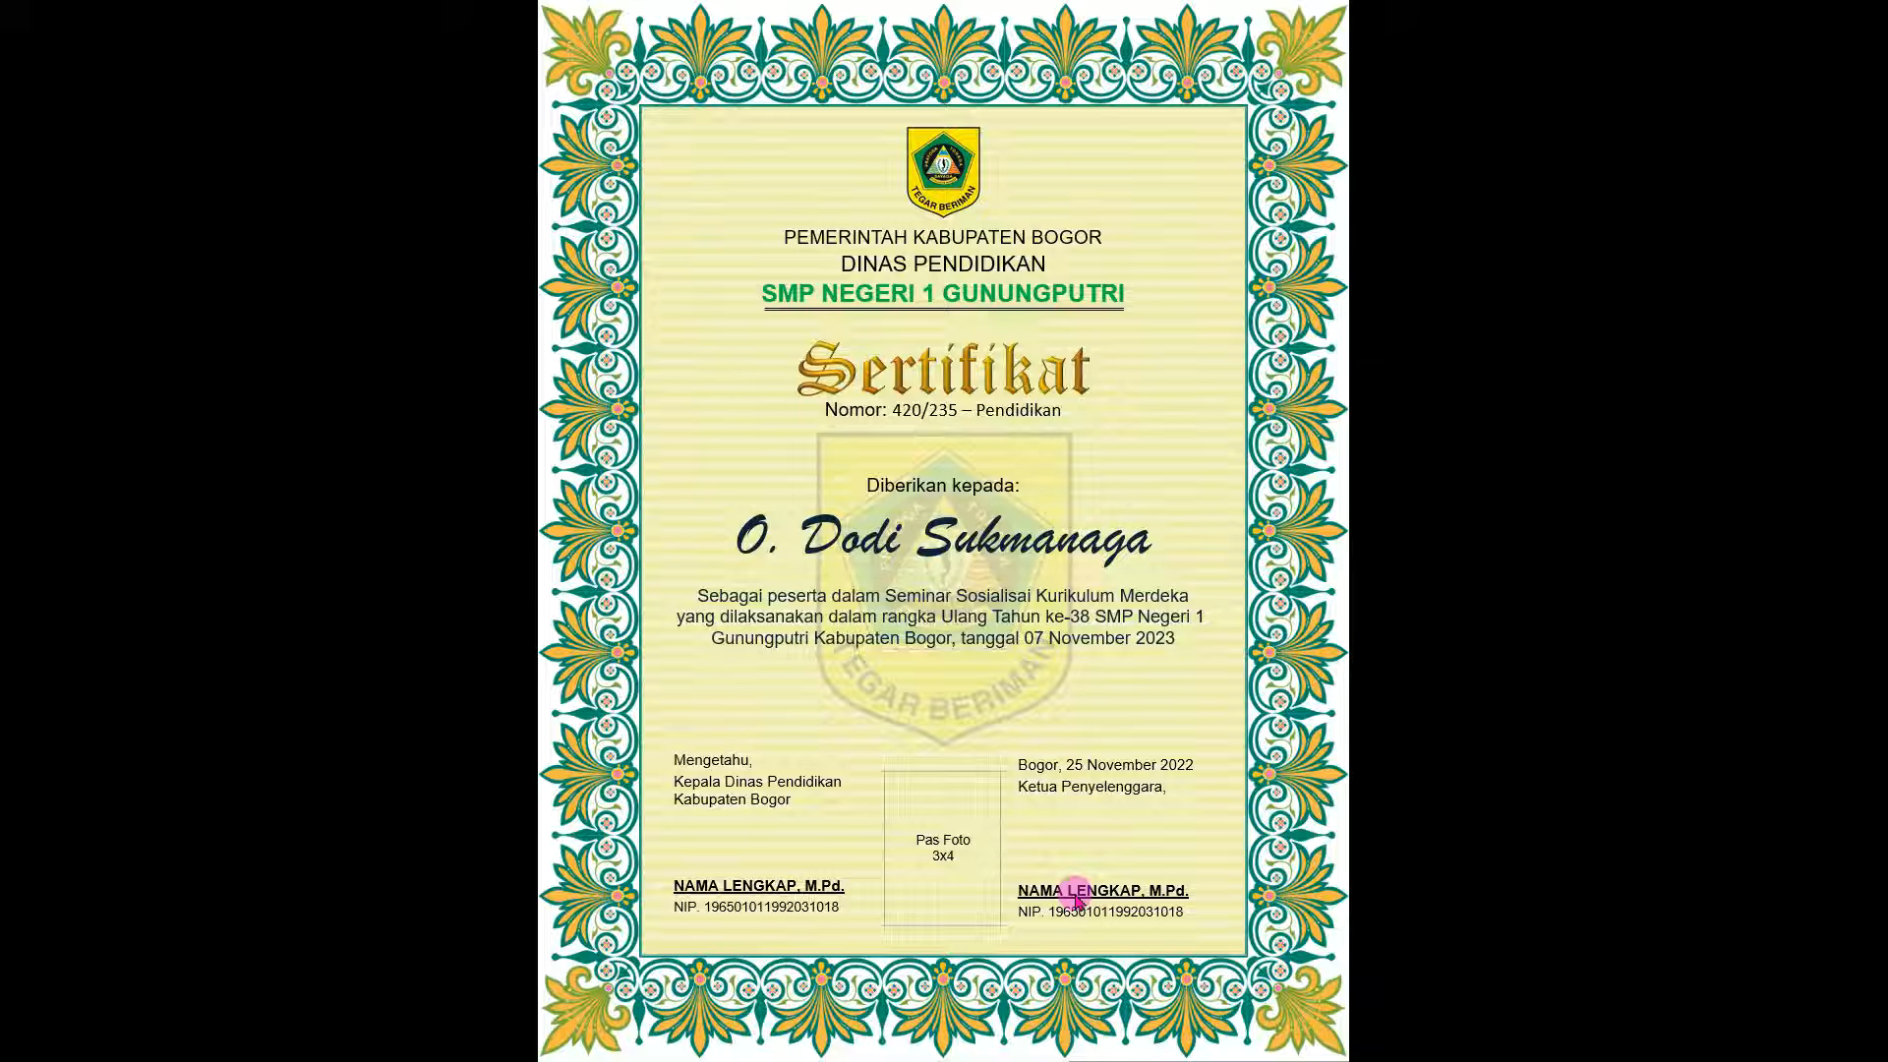
key(Escape)
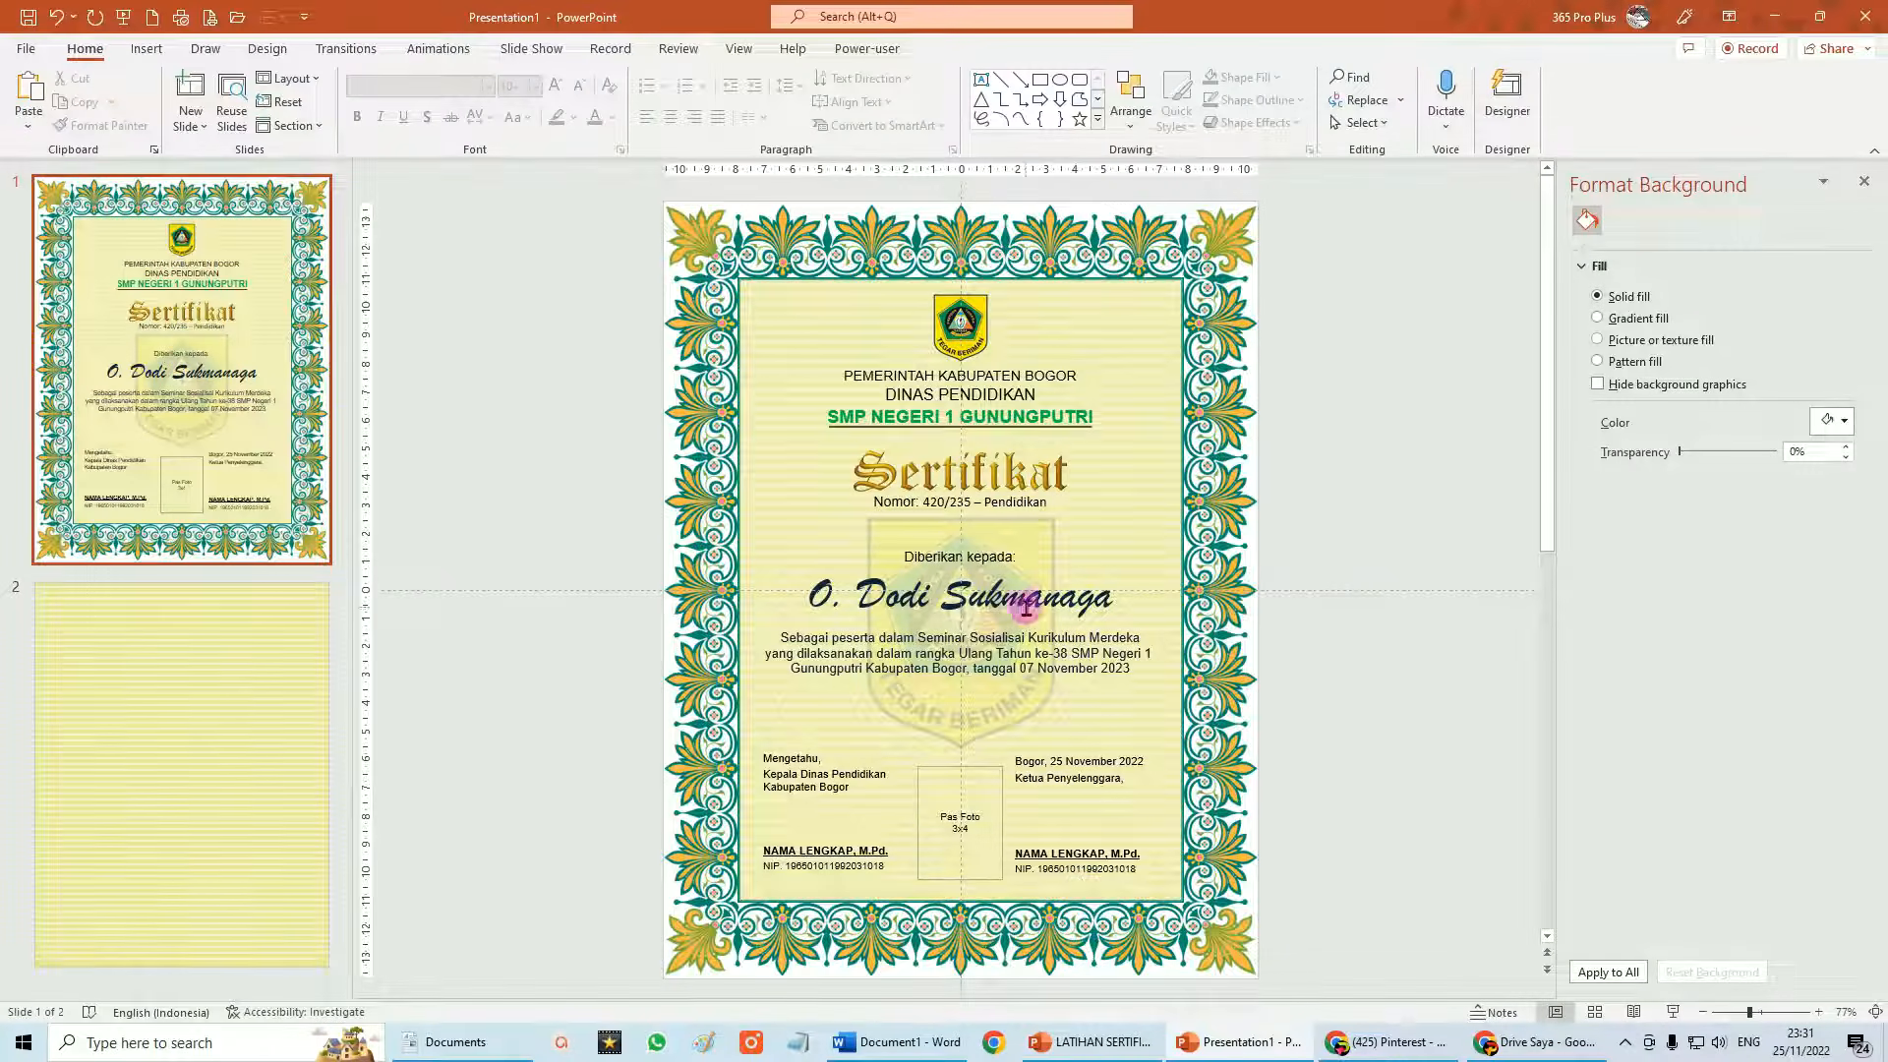
click(1068, 593)
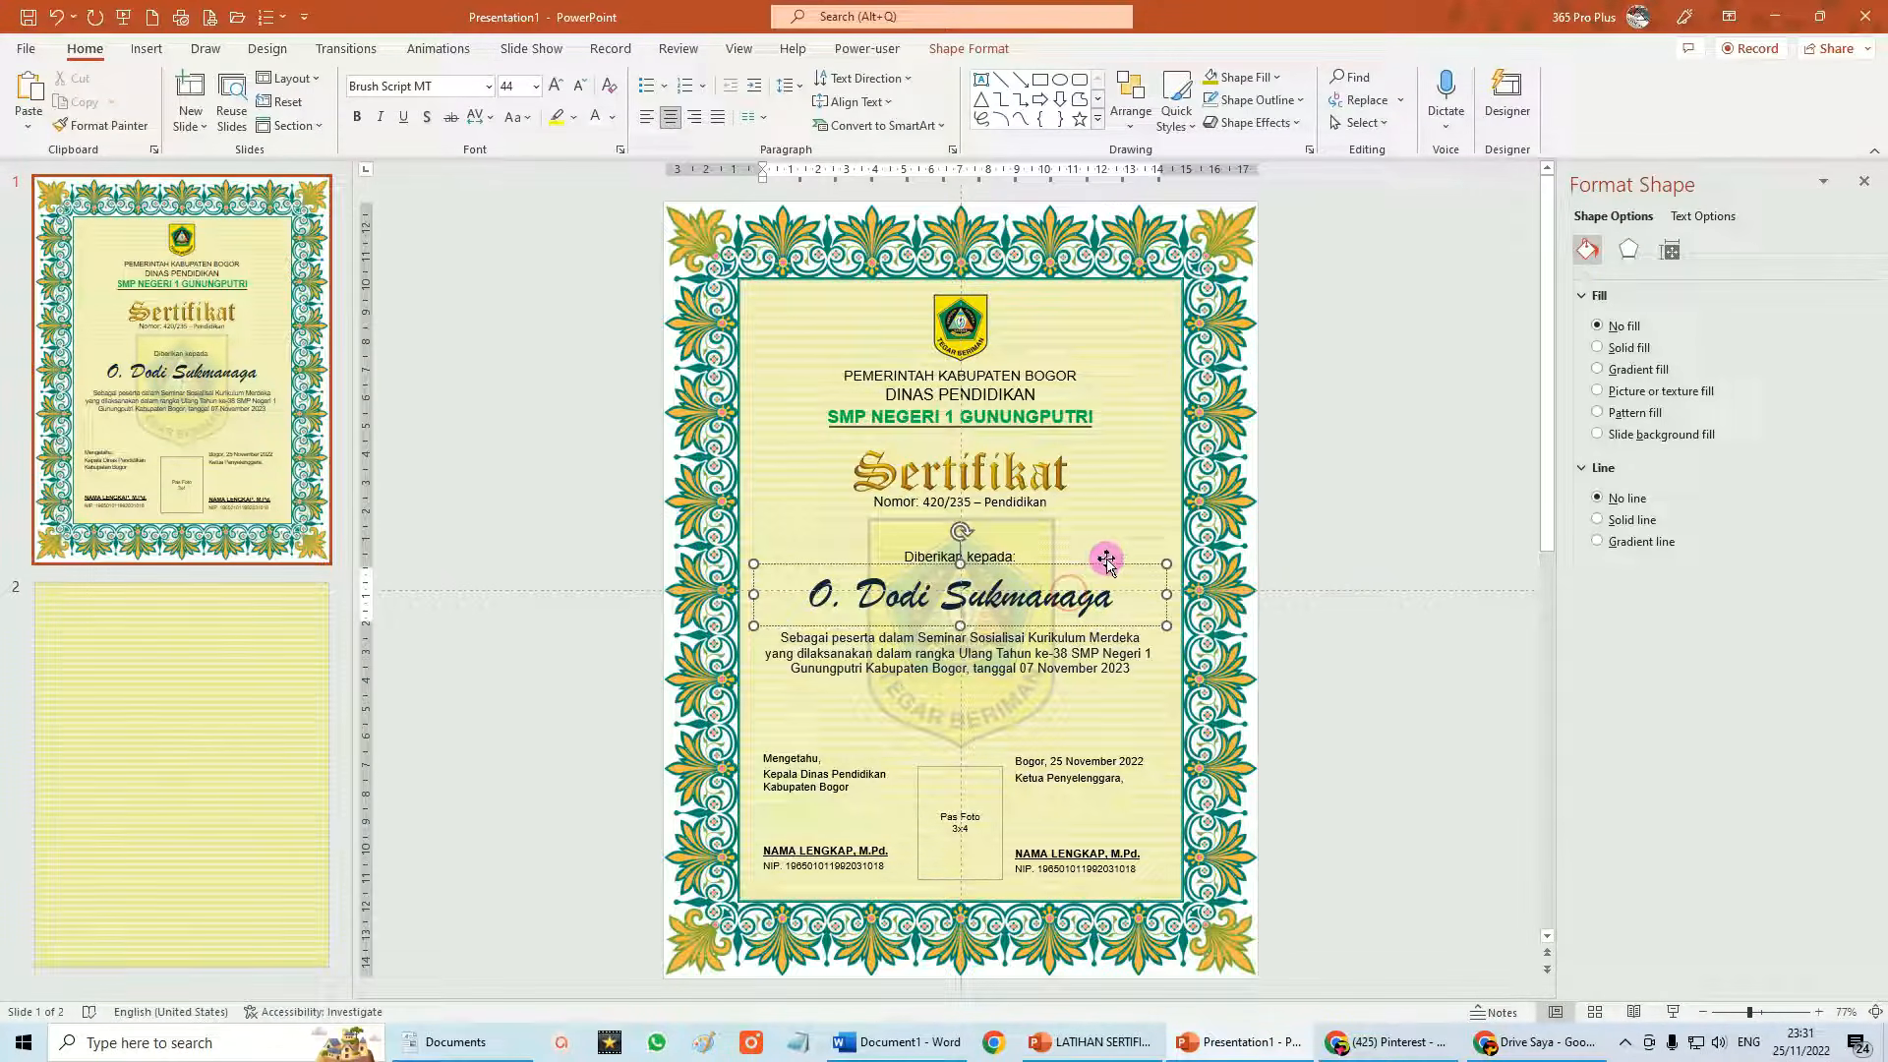
click(1104, 563)
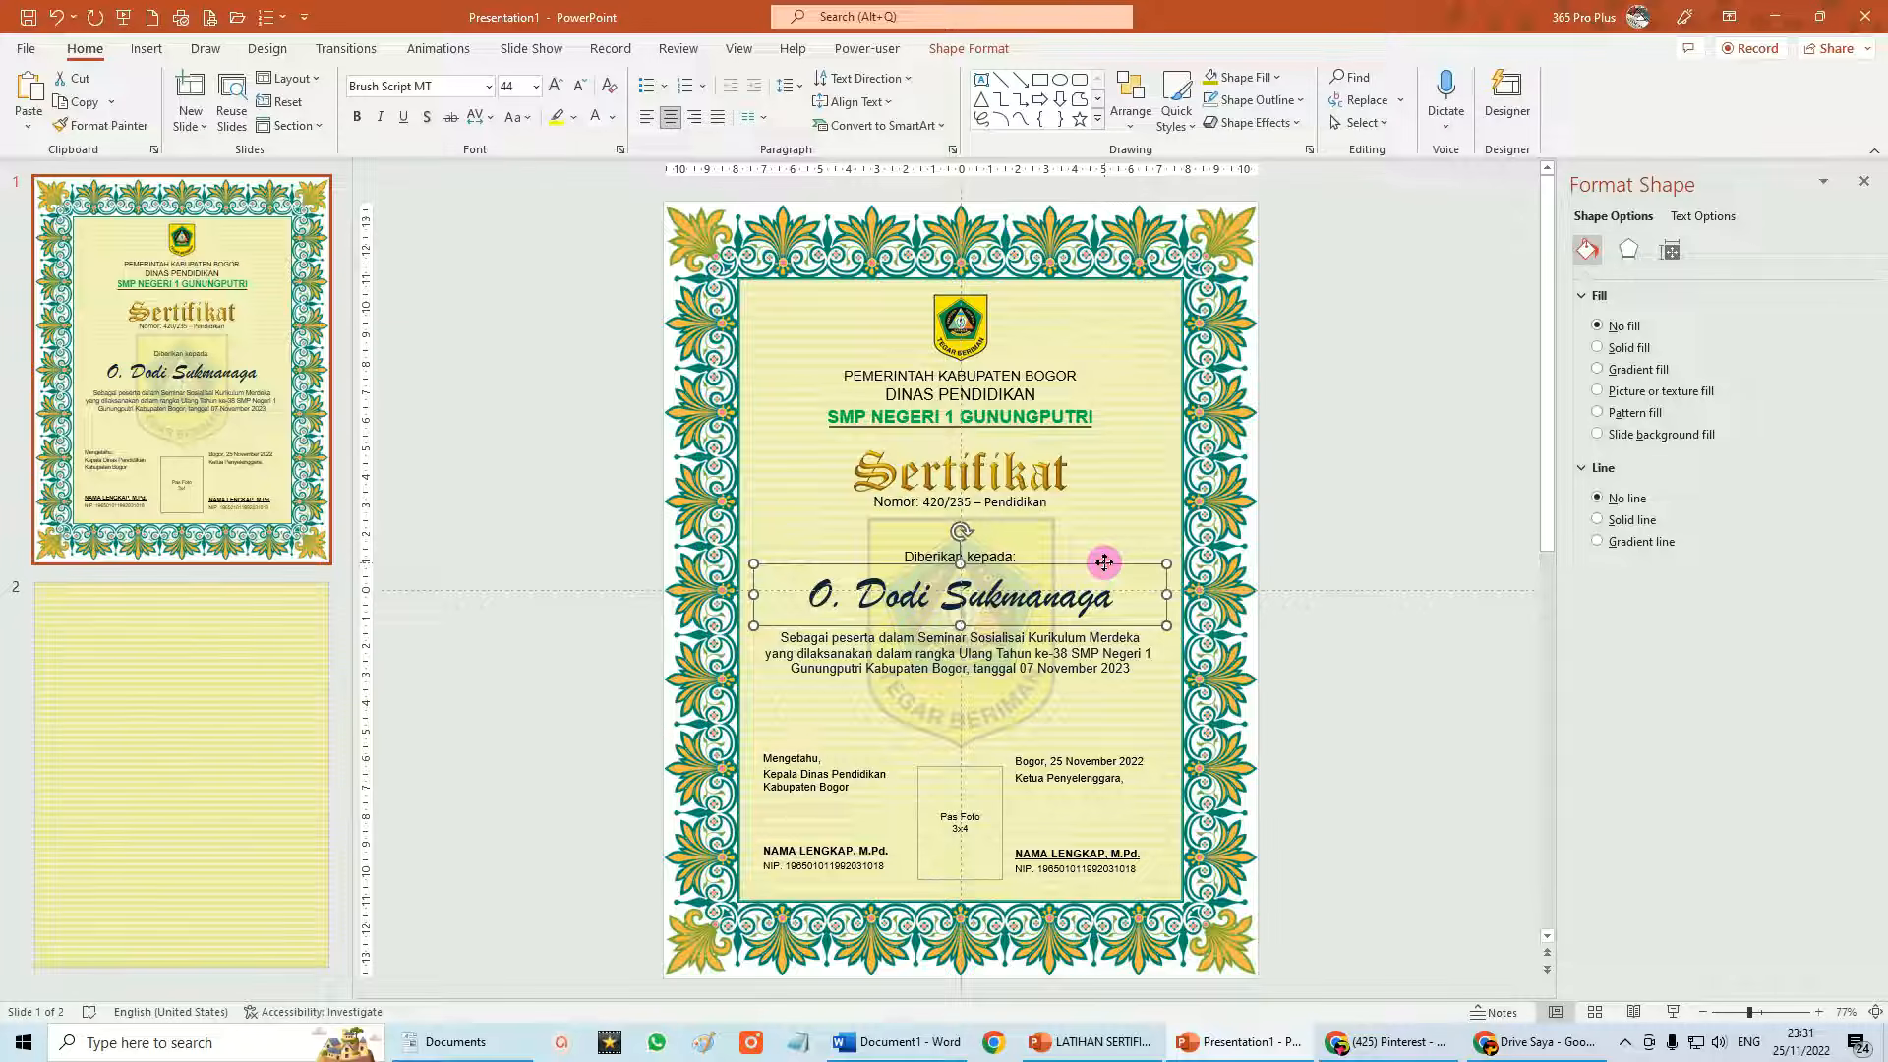
key(Delete)
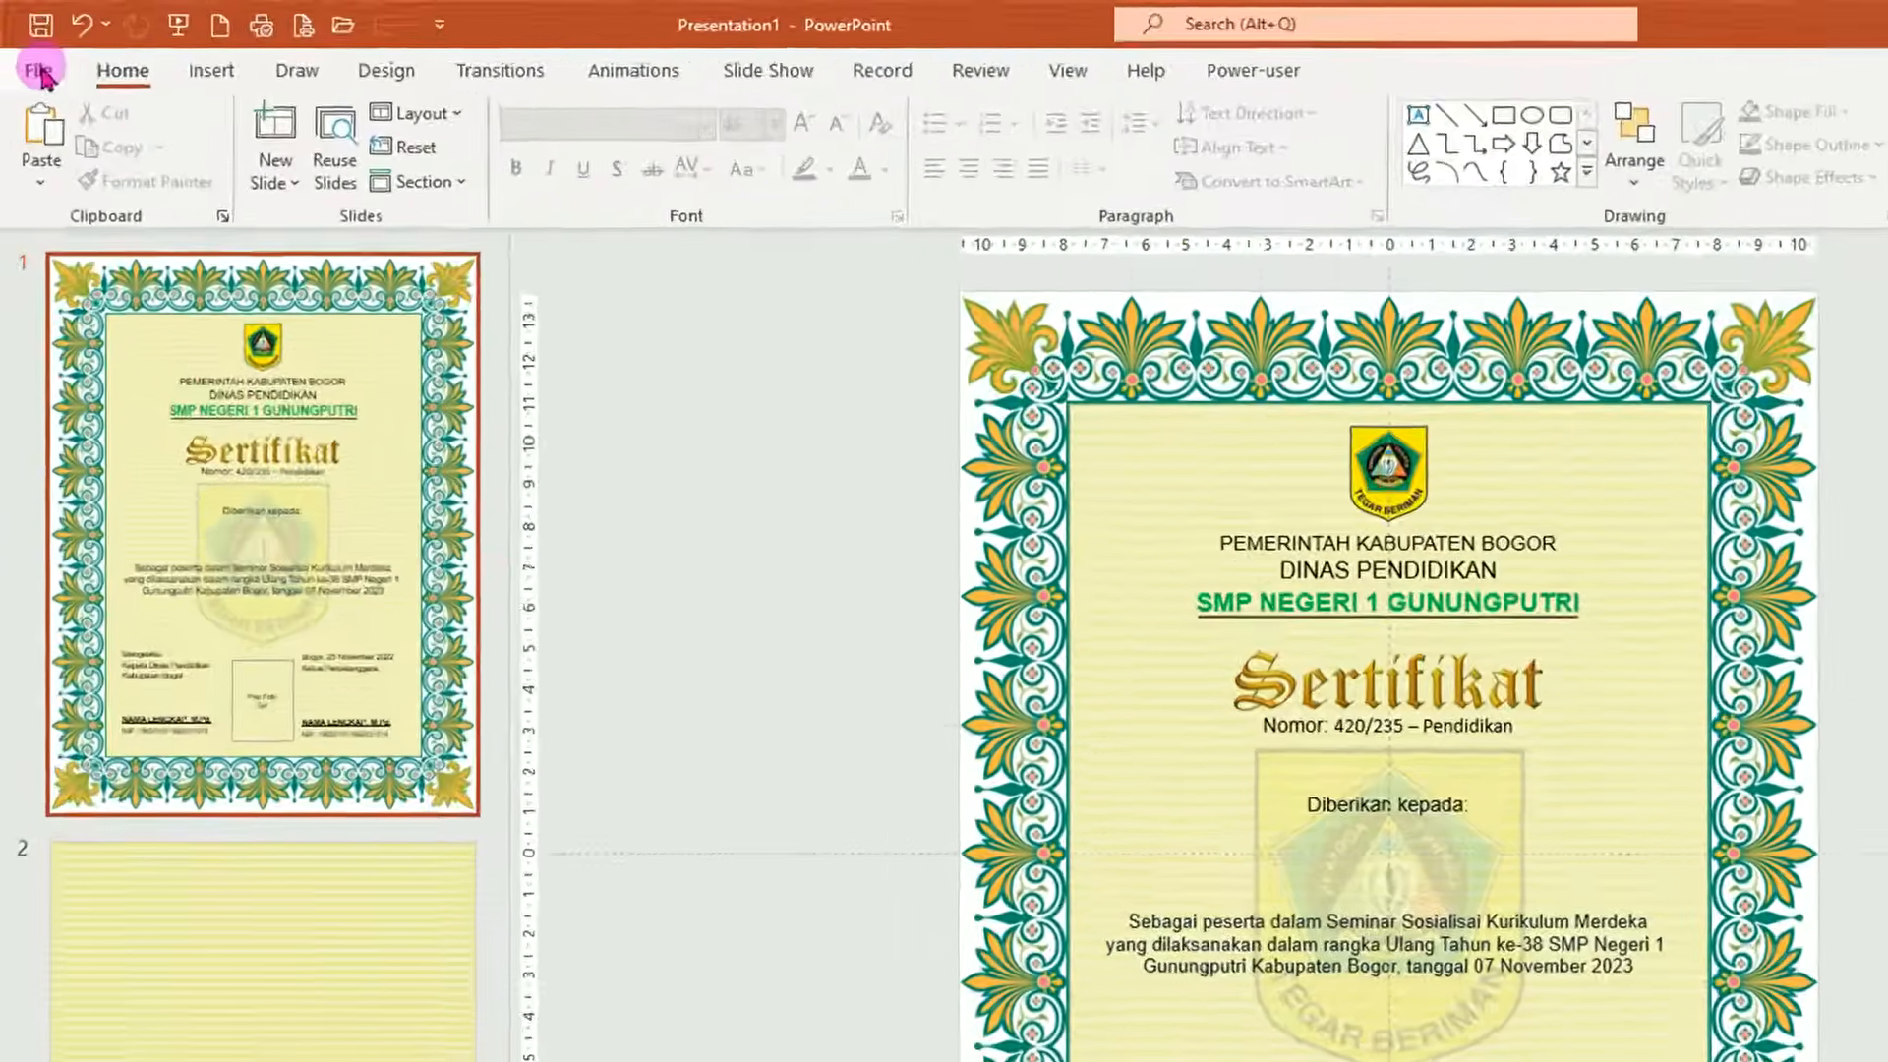
click(26, 49)
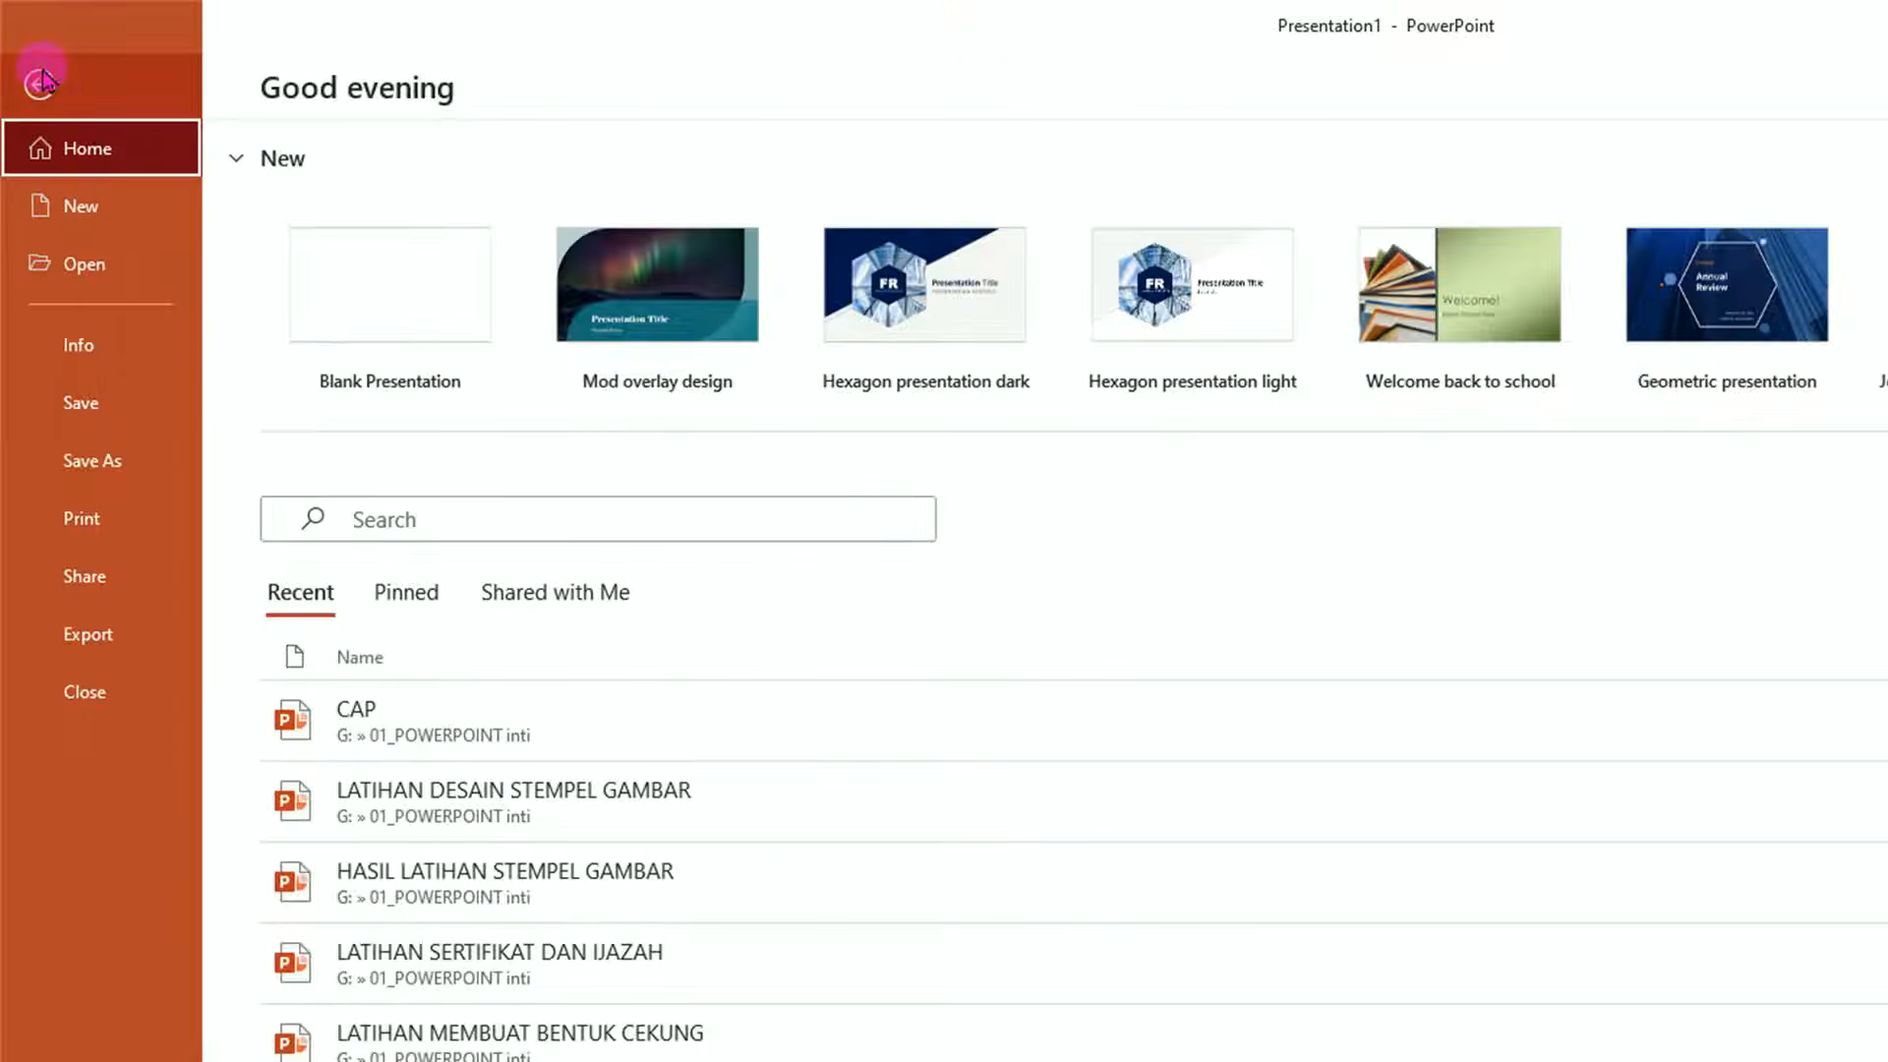
Choose JPEG as the export file type for the certificate presentation.
click(138, 645)
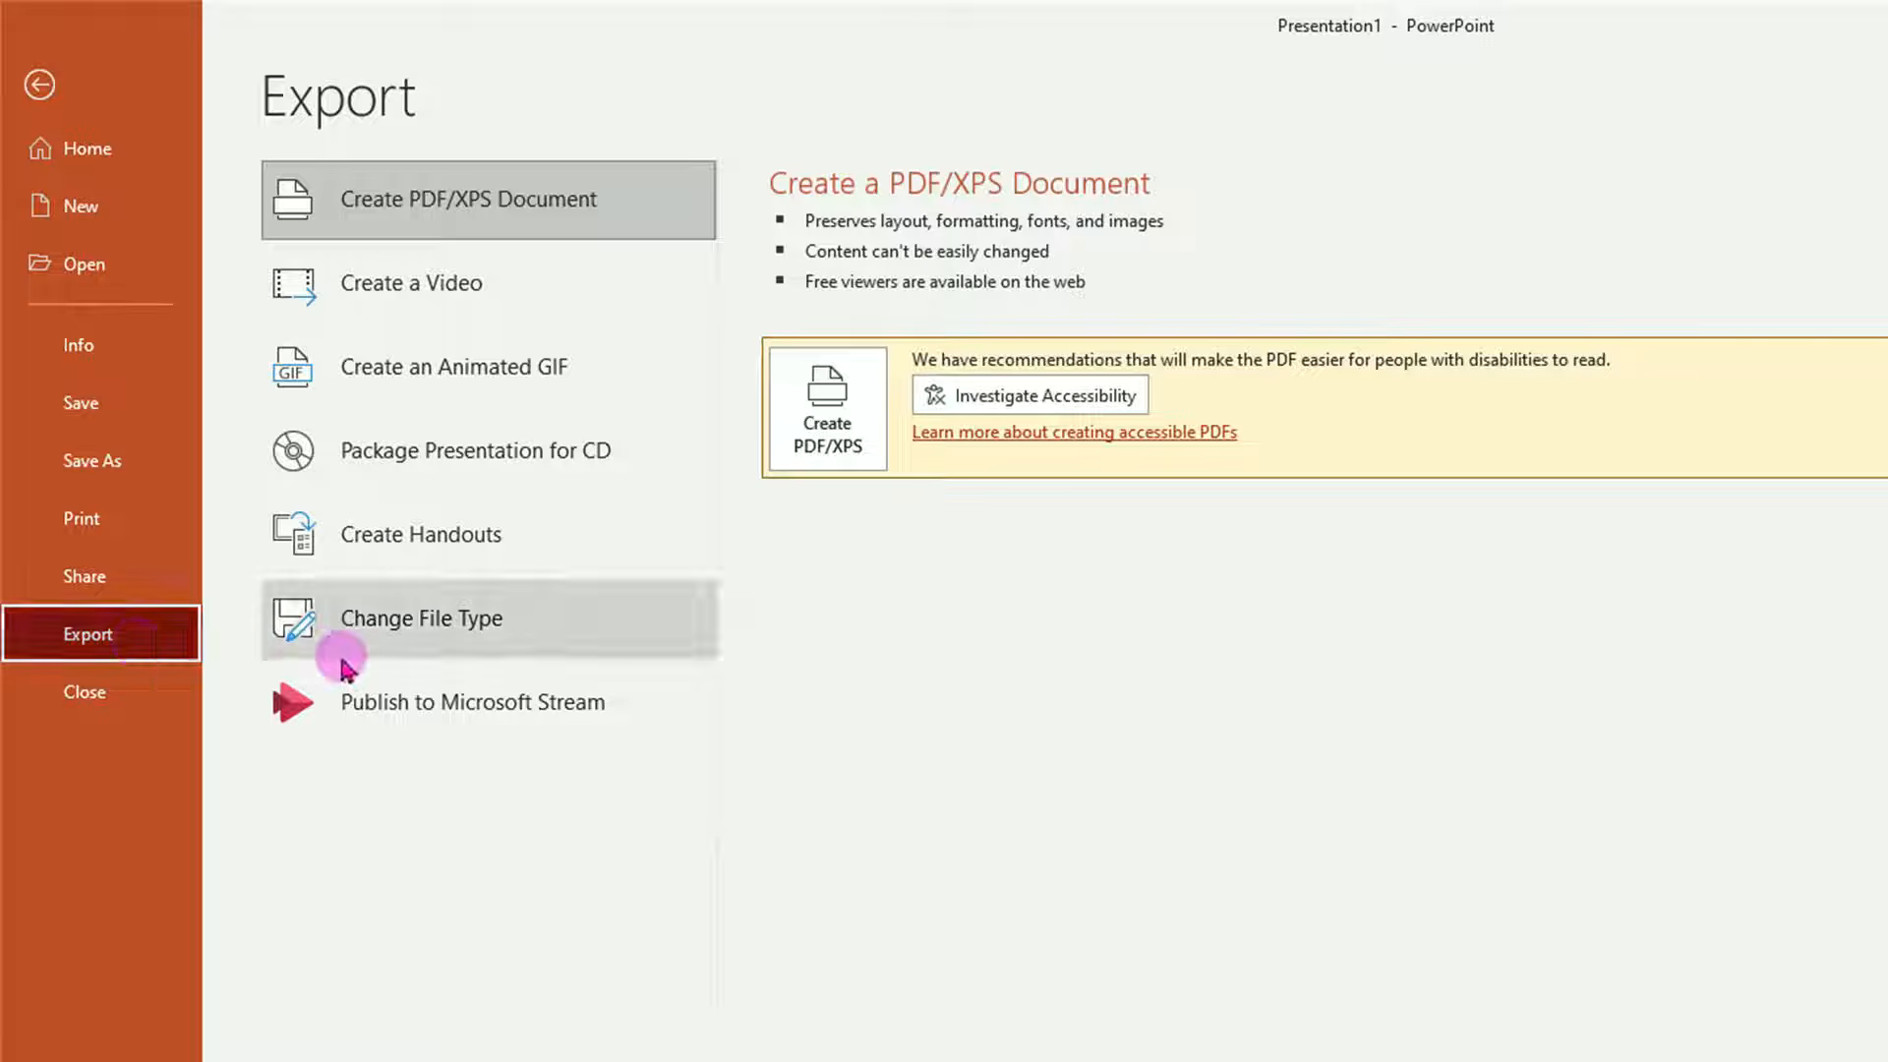
click(458, 638)
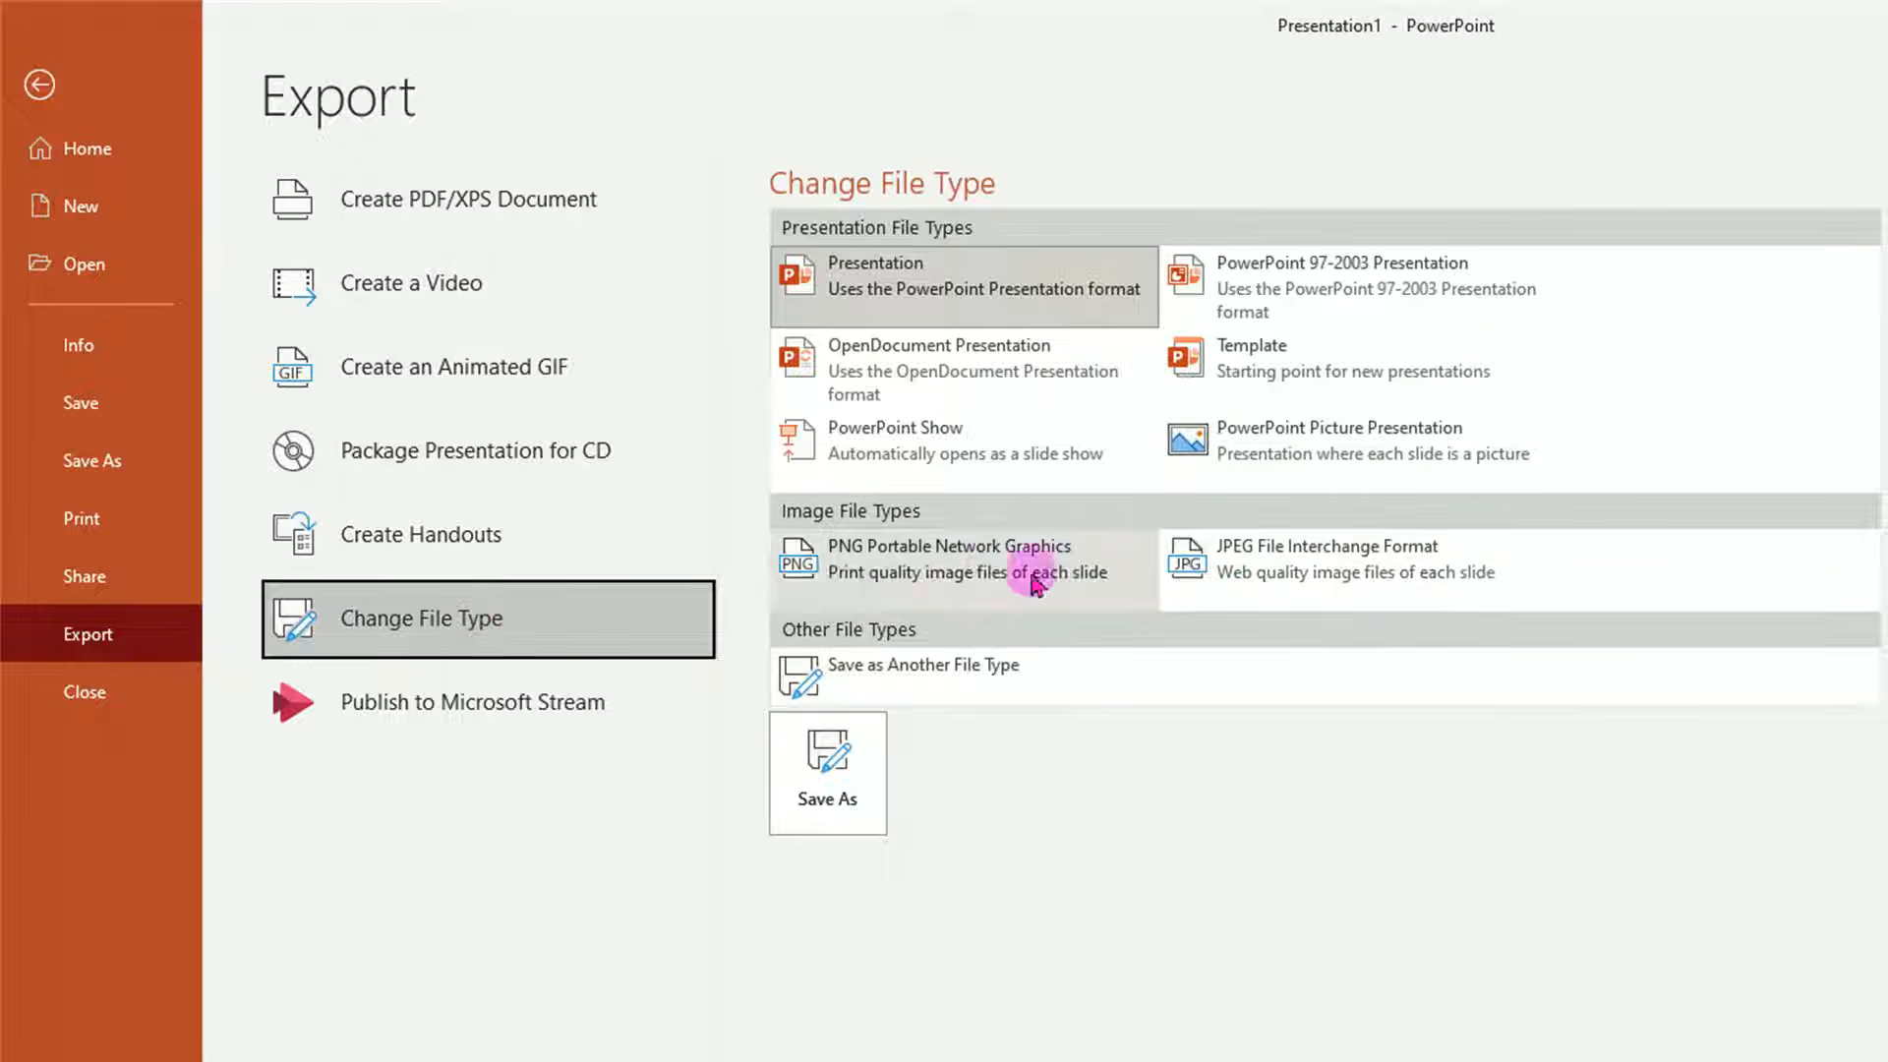
click(1351, 581)
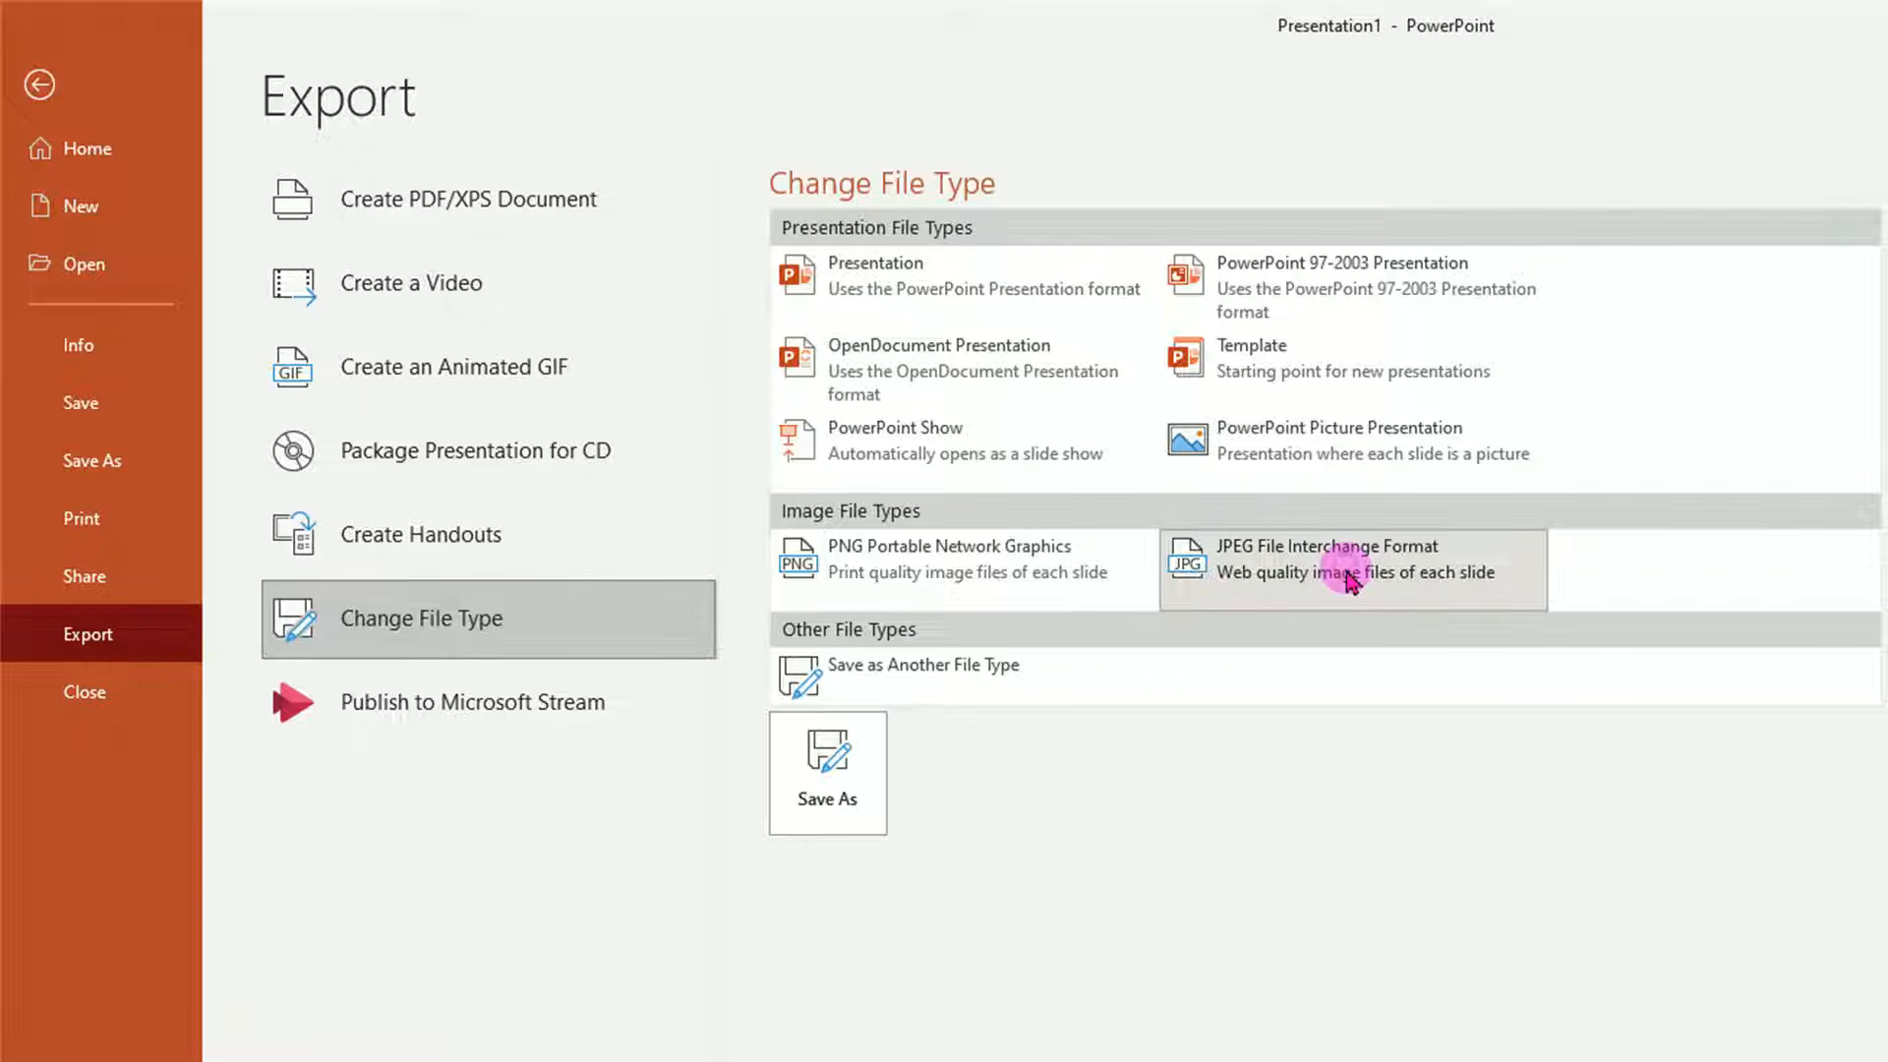
click(839, 811)
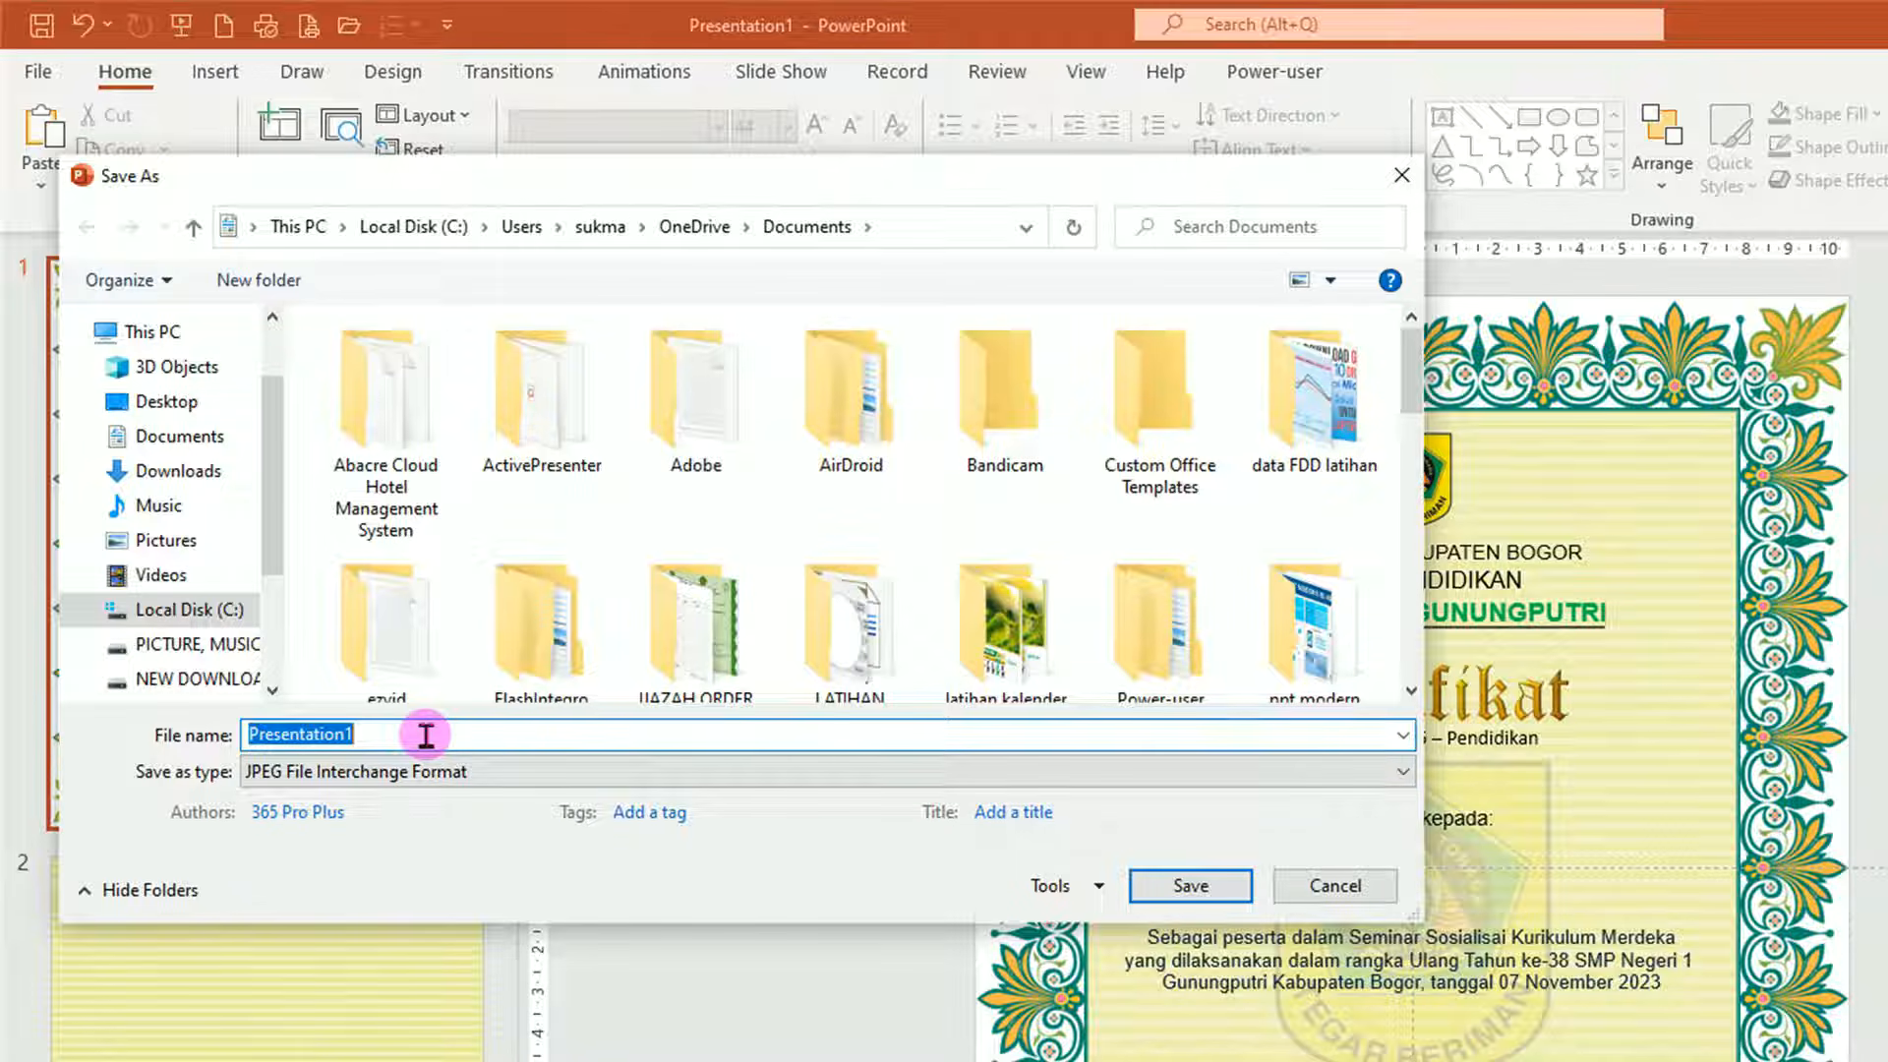
Save the image as LATIHAN SERTIFIKAT RESMI, exporting just the current slide.
text(S)
key(BackSpace)
text(LATIHAN SERTIFIKAT RESMI)
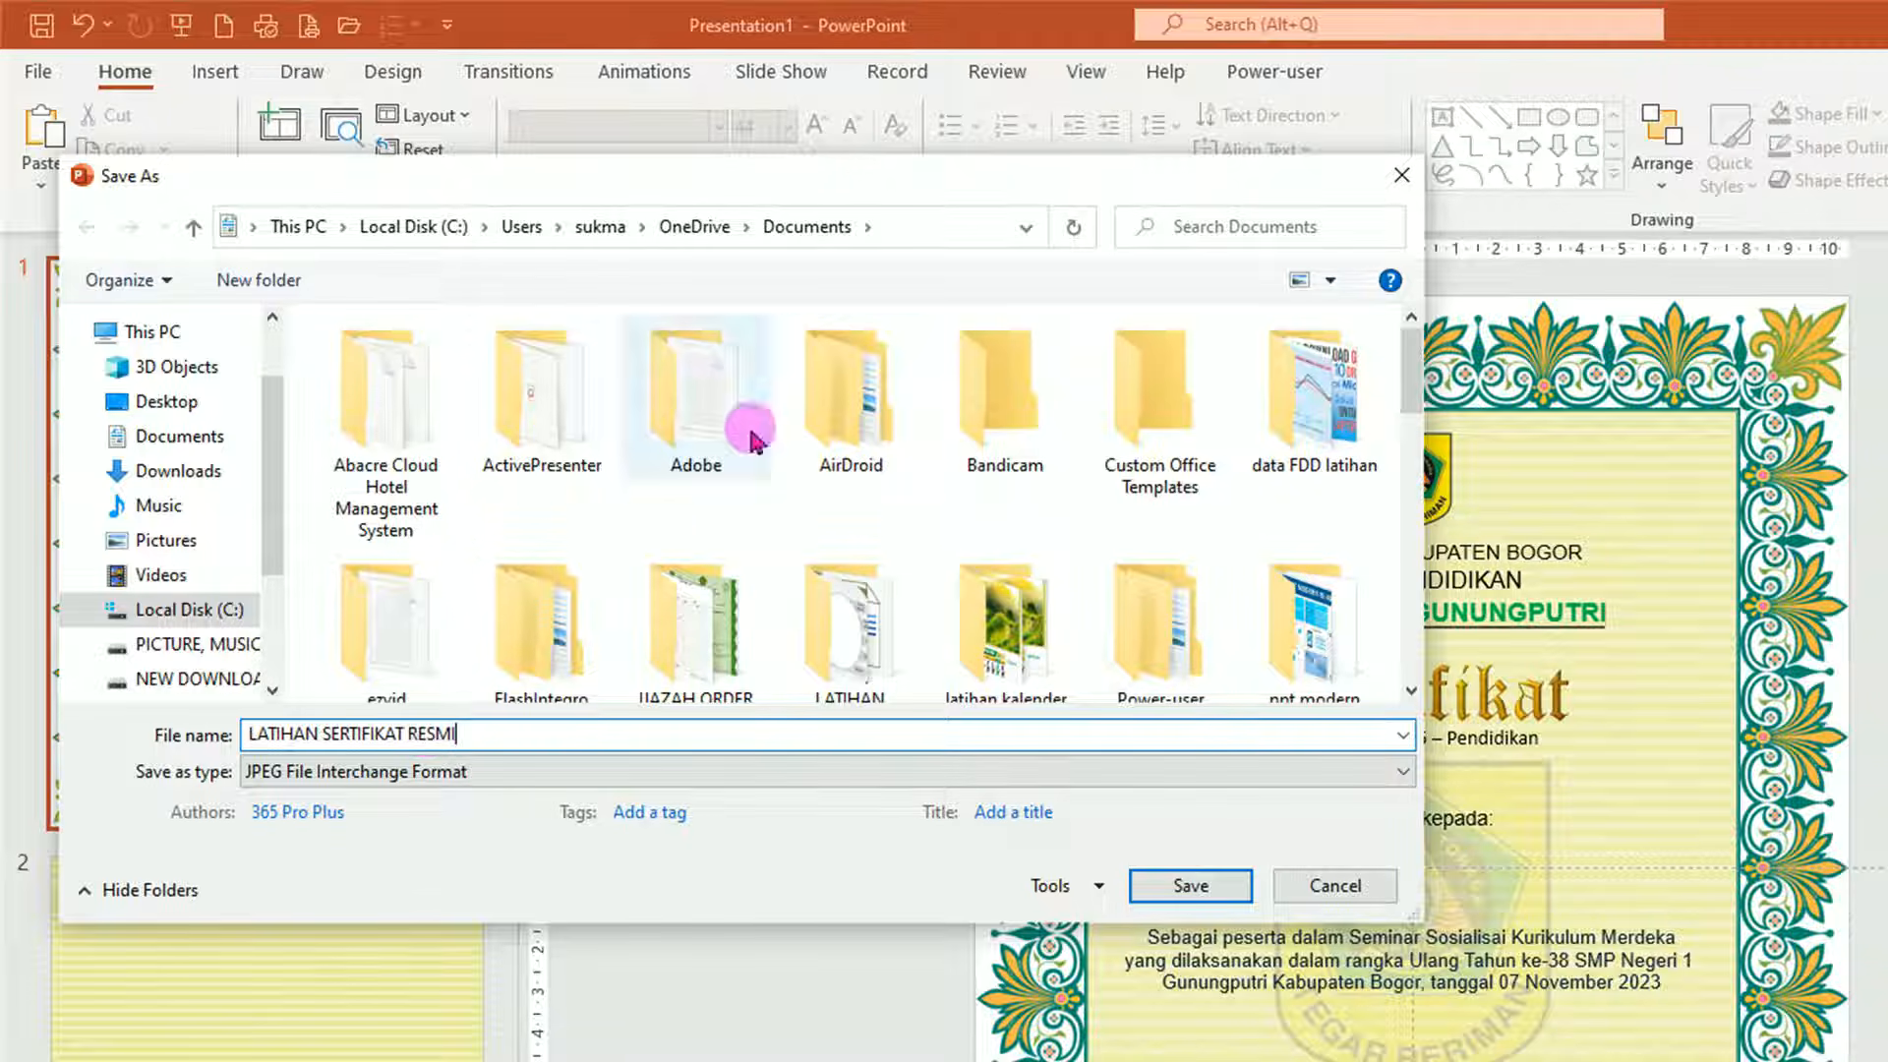
click(1190, 888)
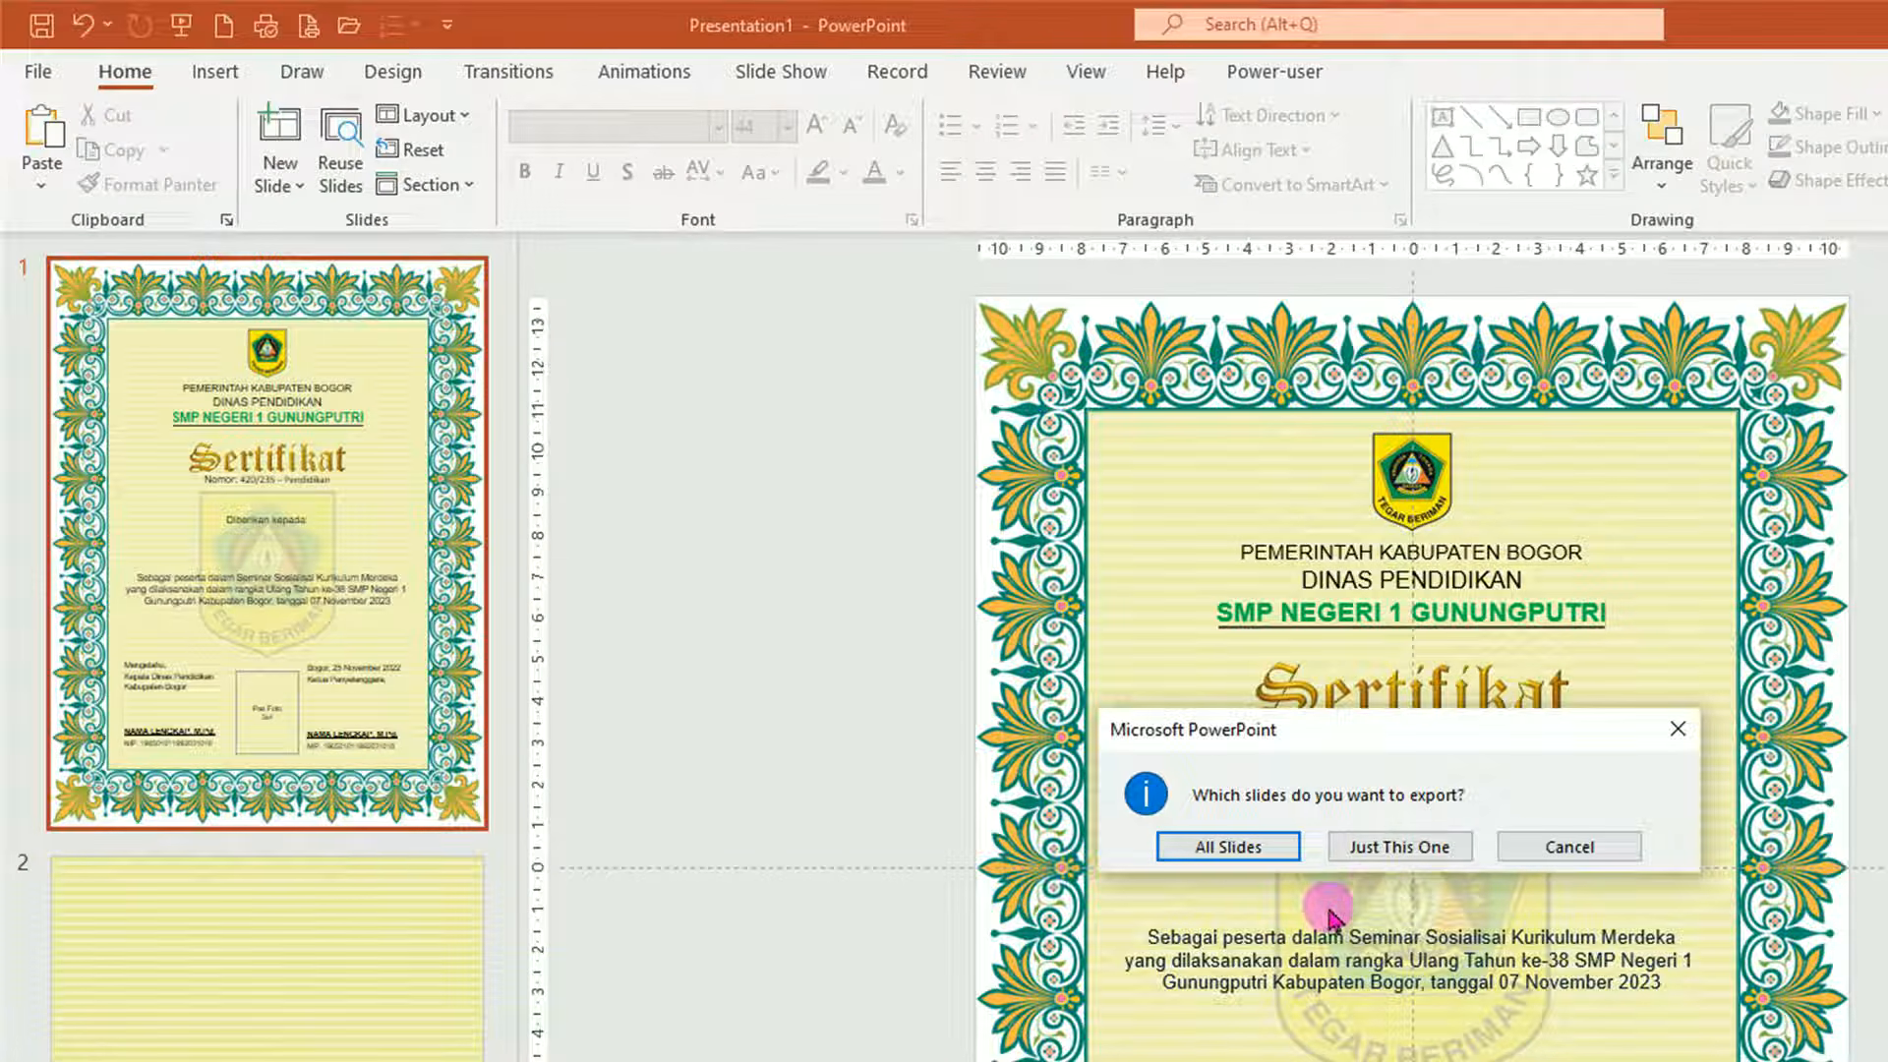
click(1401, 865)
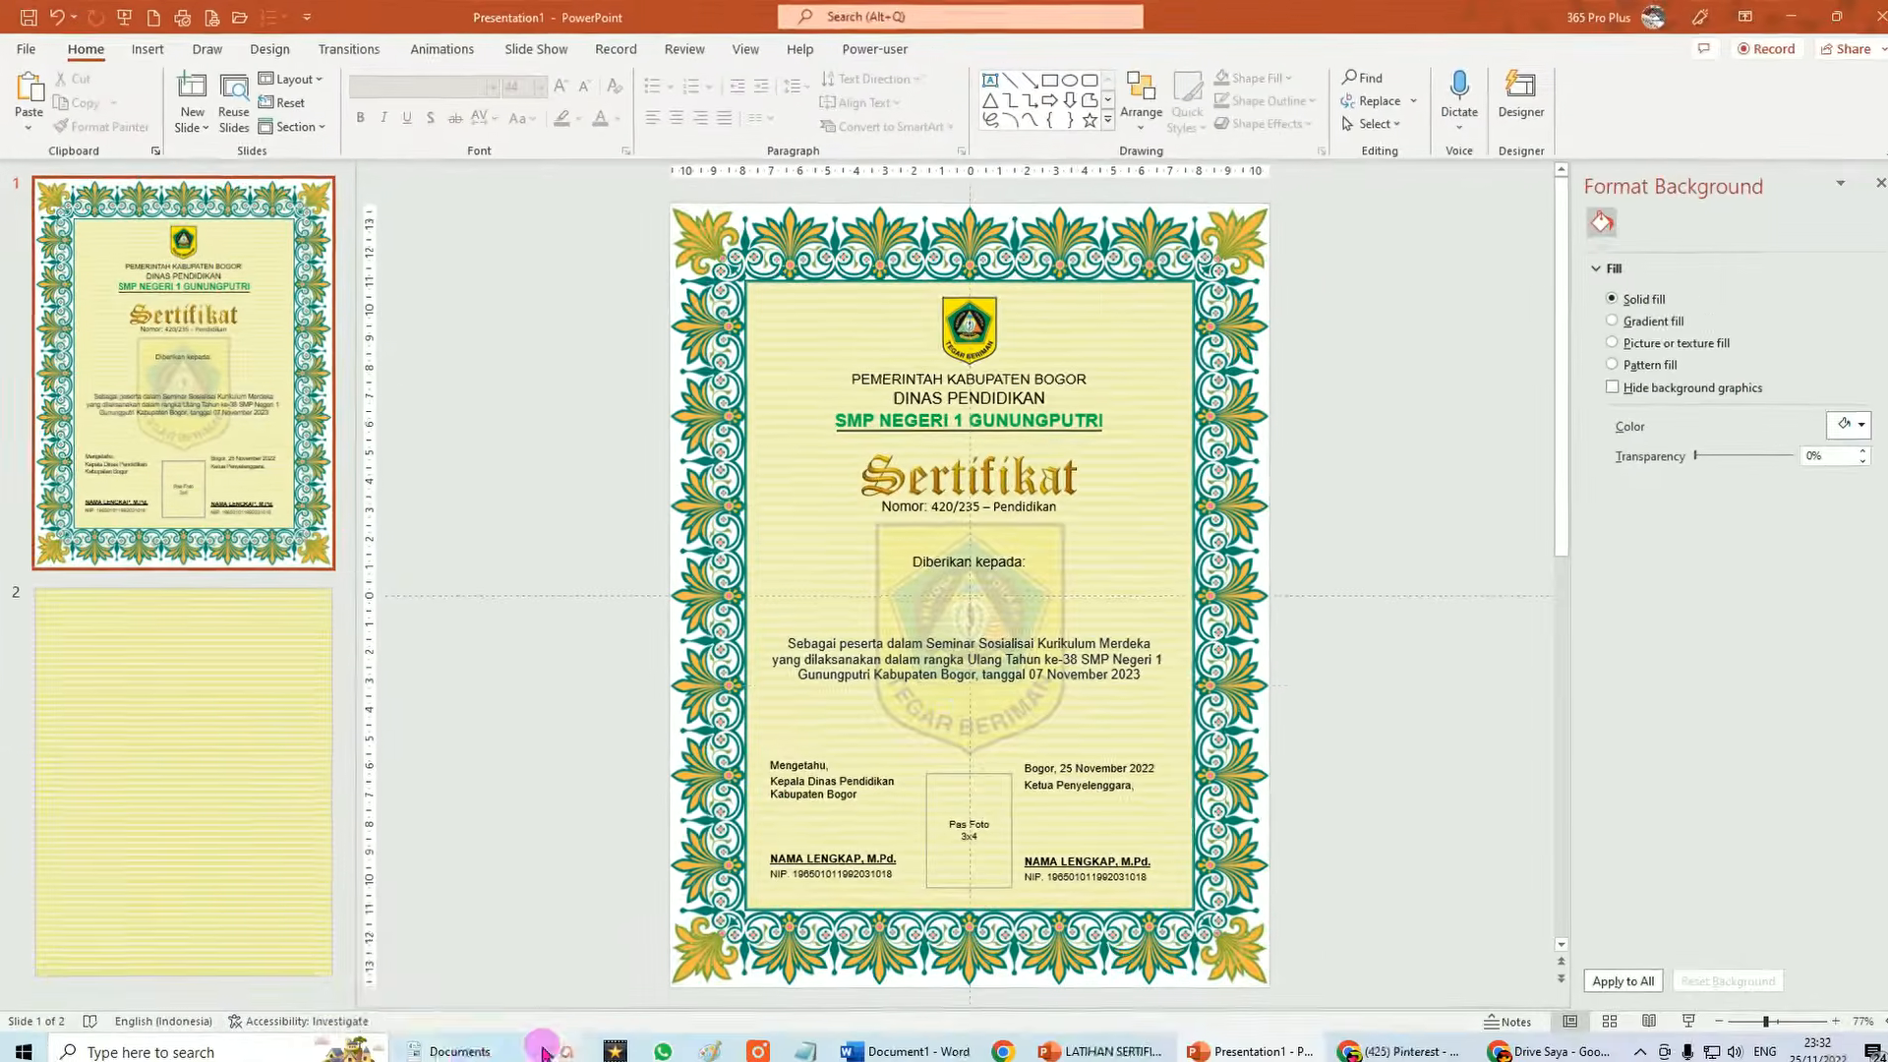
click(466, 1042)
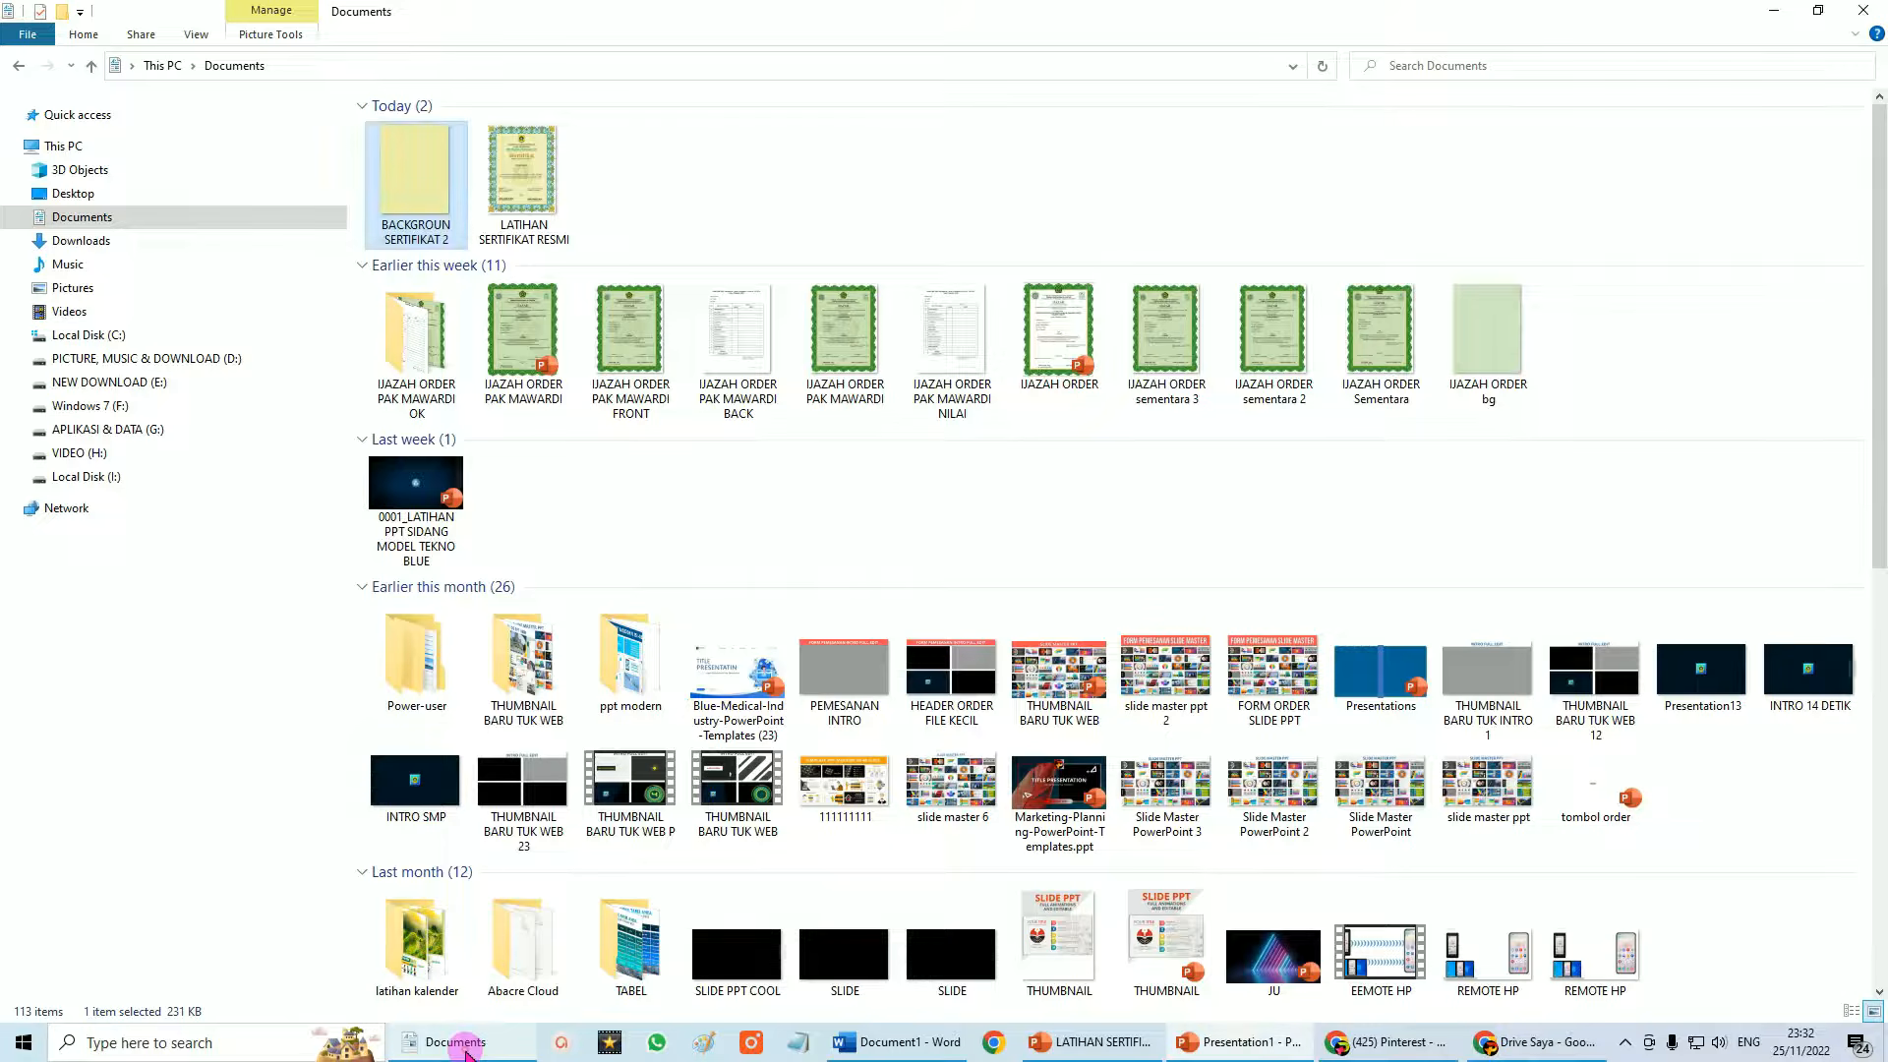
Open LATIHAN SERTIFIKAT RESMI.jpg in Photos to review the finished certificate.
double_click(518, 178)
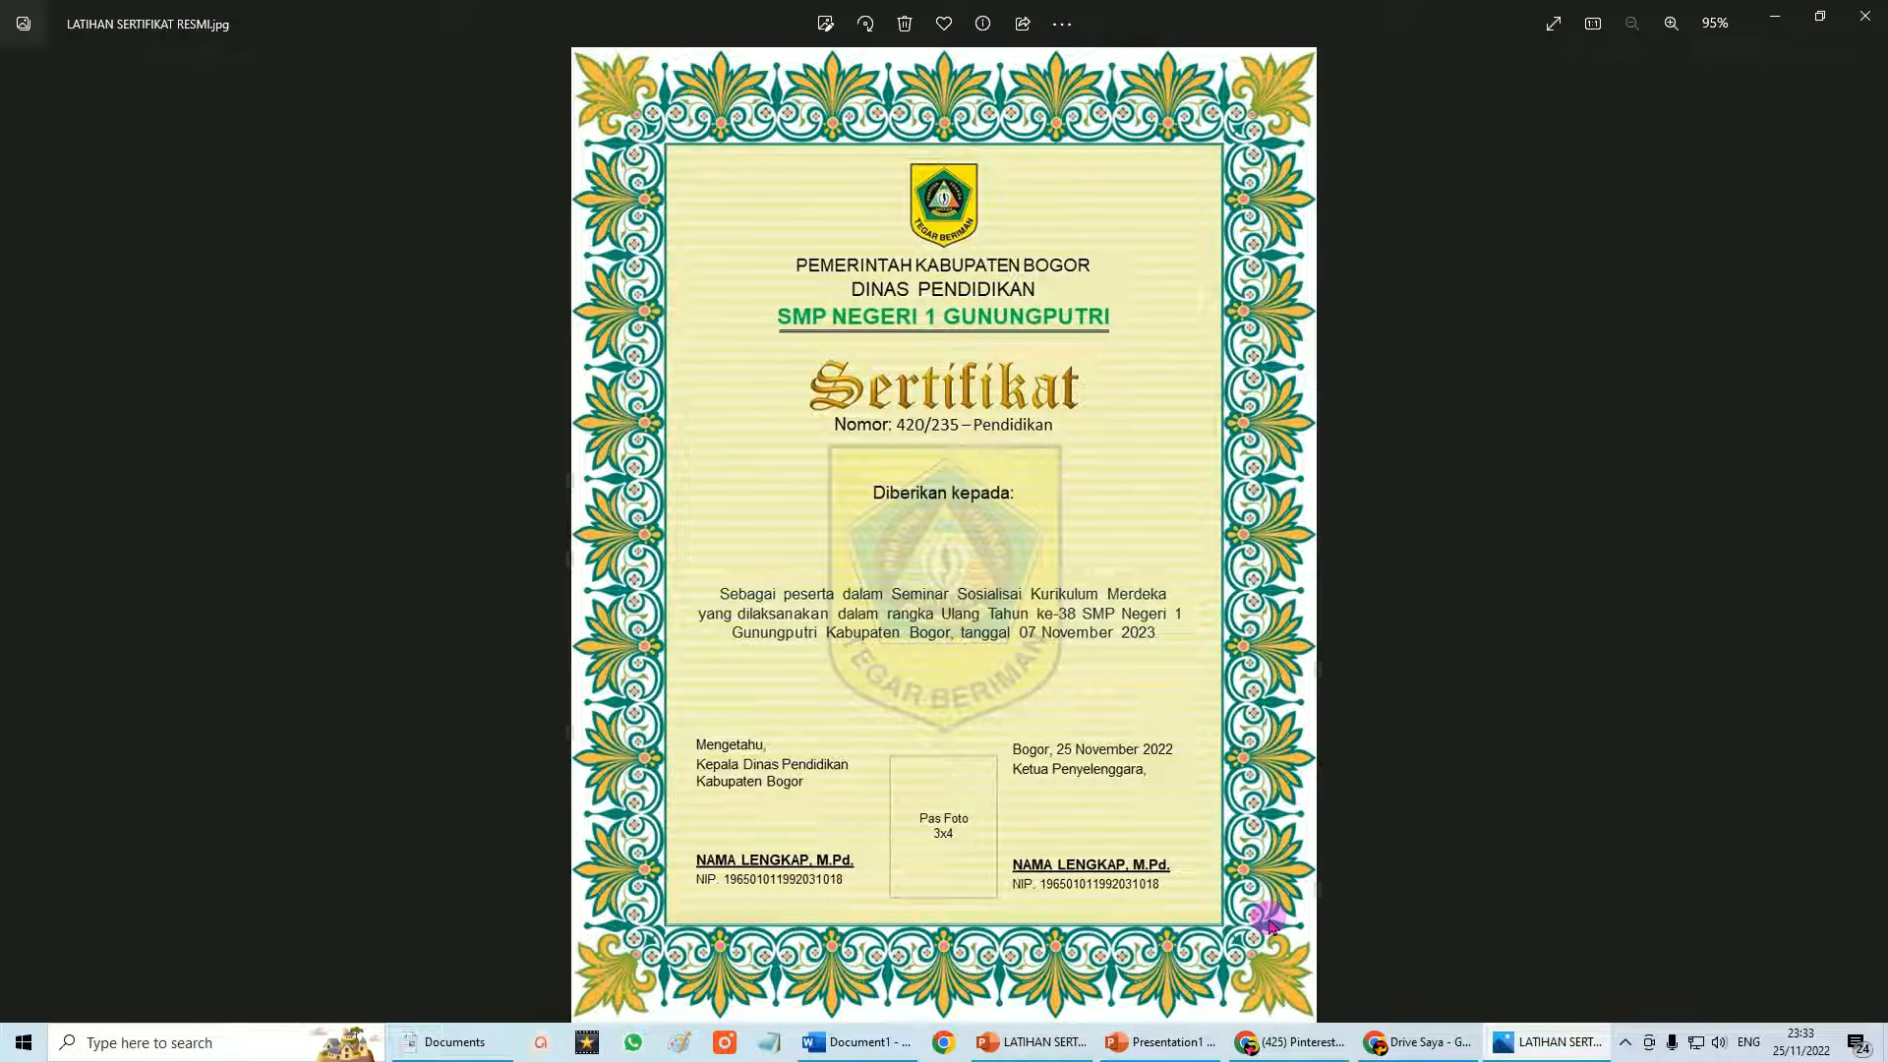
Close the Photos viewer and bring PowerPoint's Presentation1 back to the front.
click(1865, 15)
click(1234, 1042)
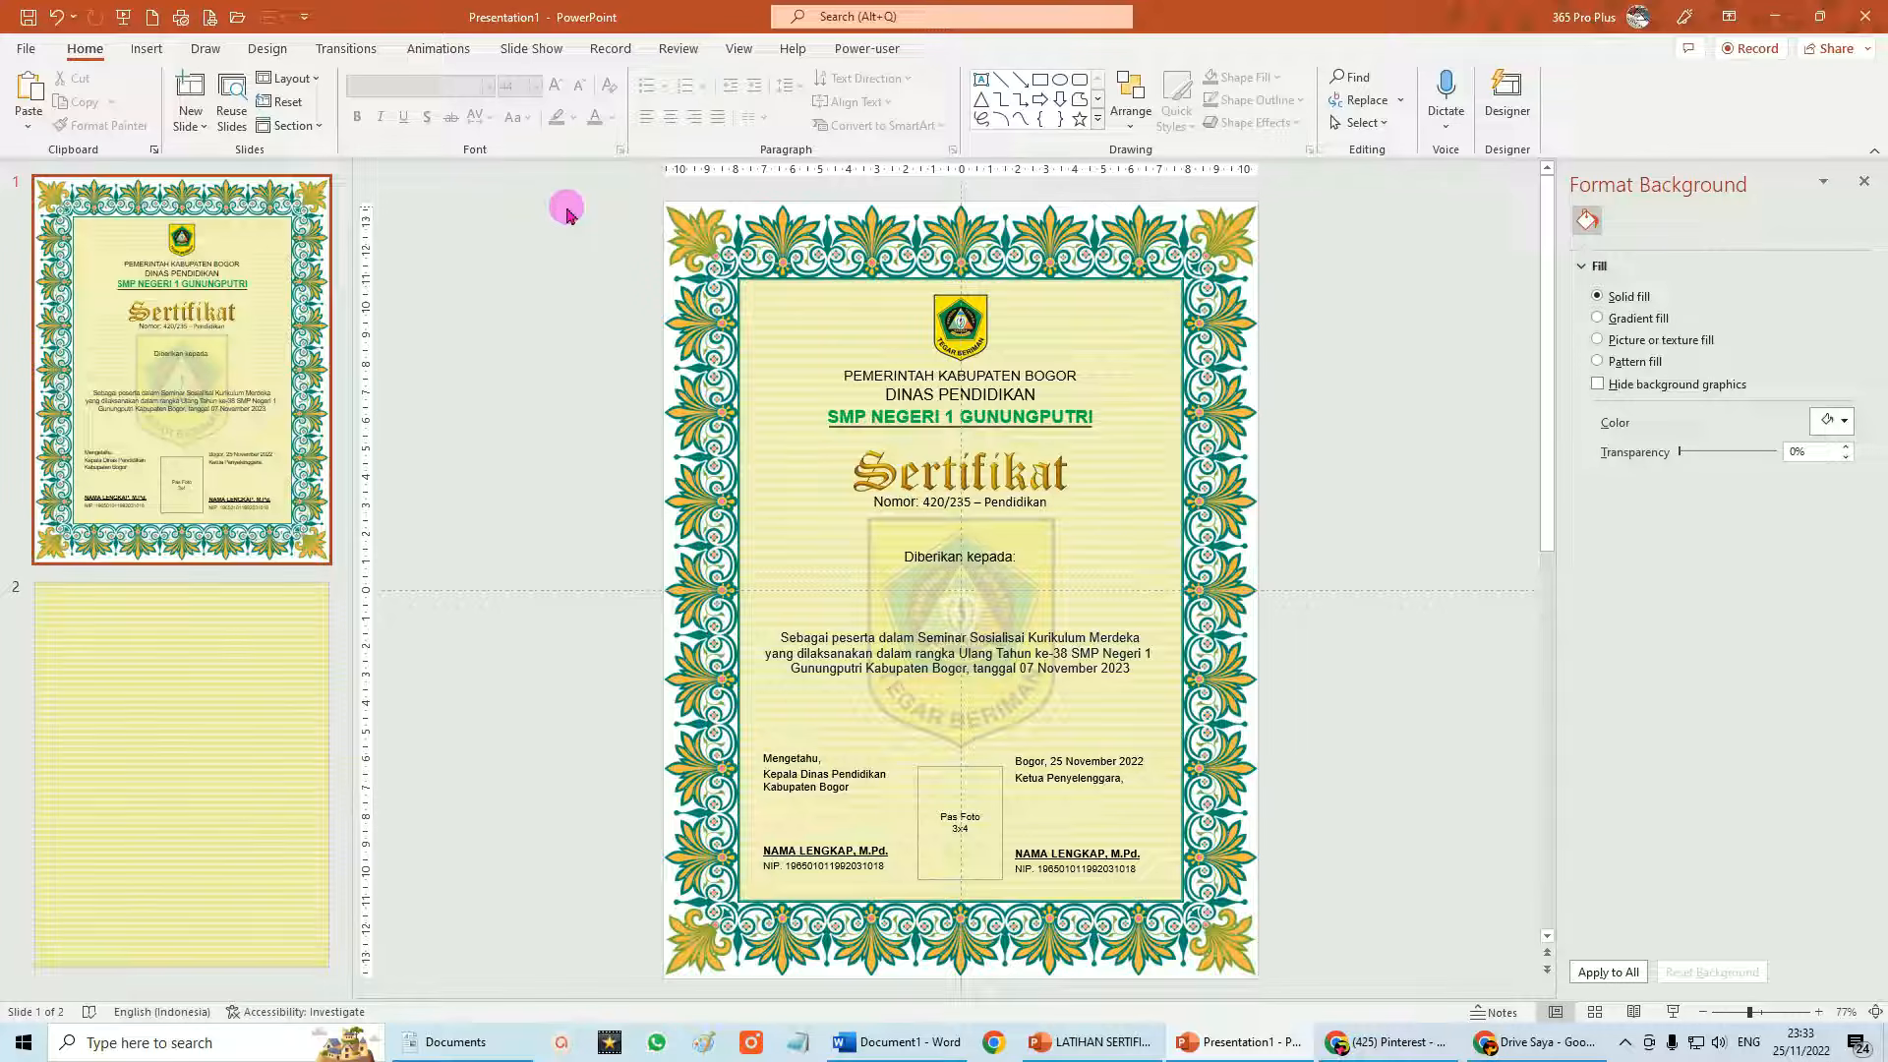
Group every element on the certificate slide into a single object, then switch to Word.
drag(568, 217, 1347, 1032)
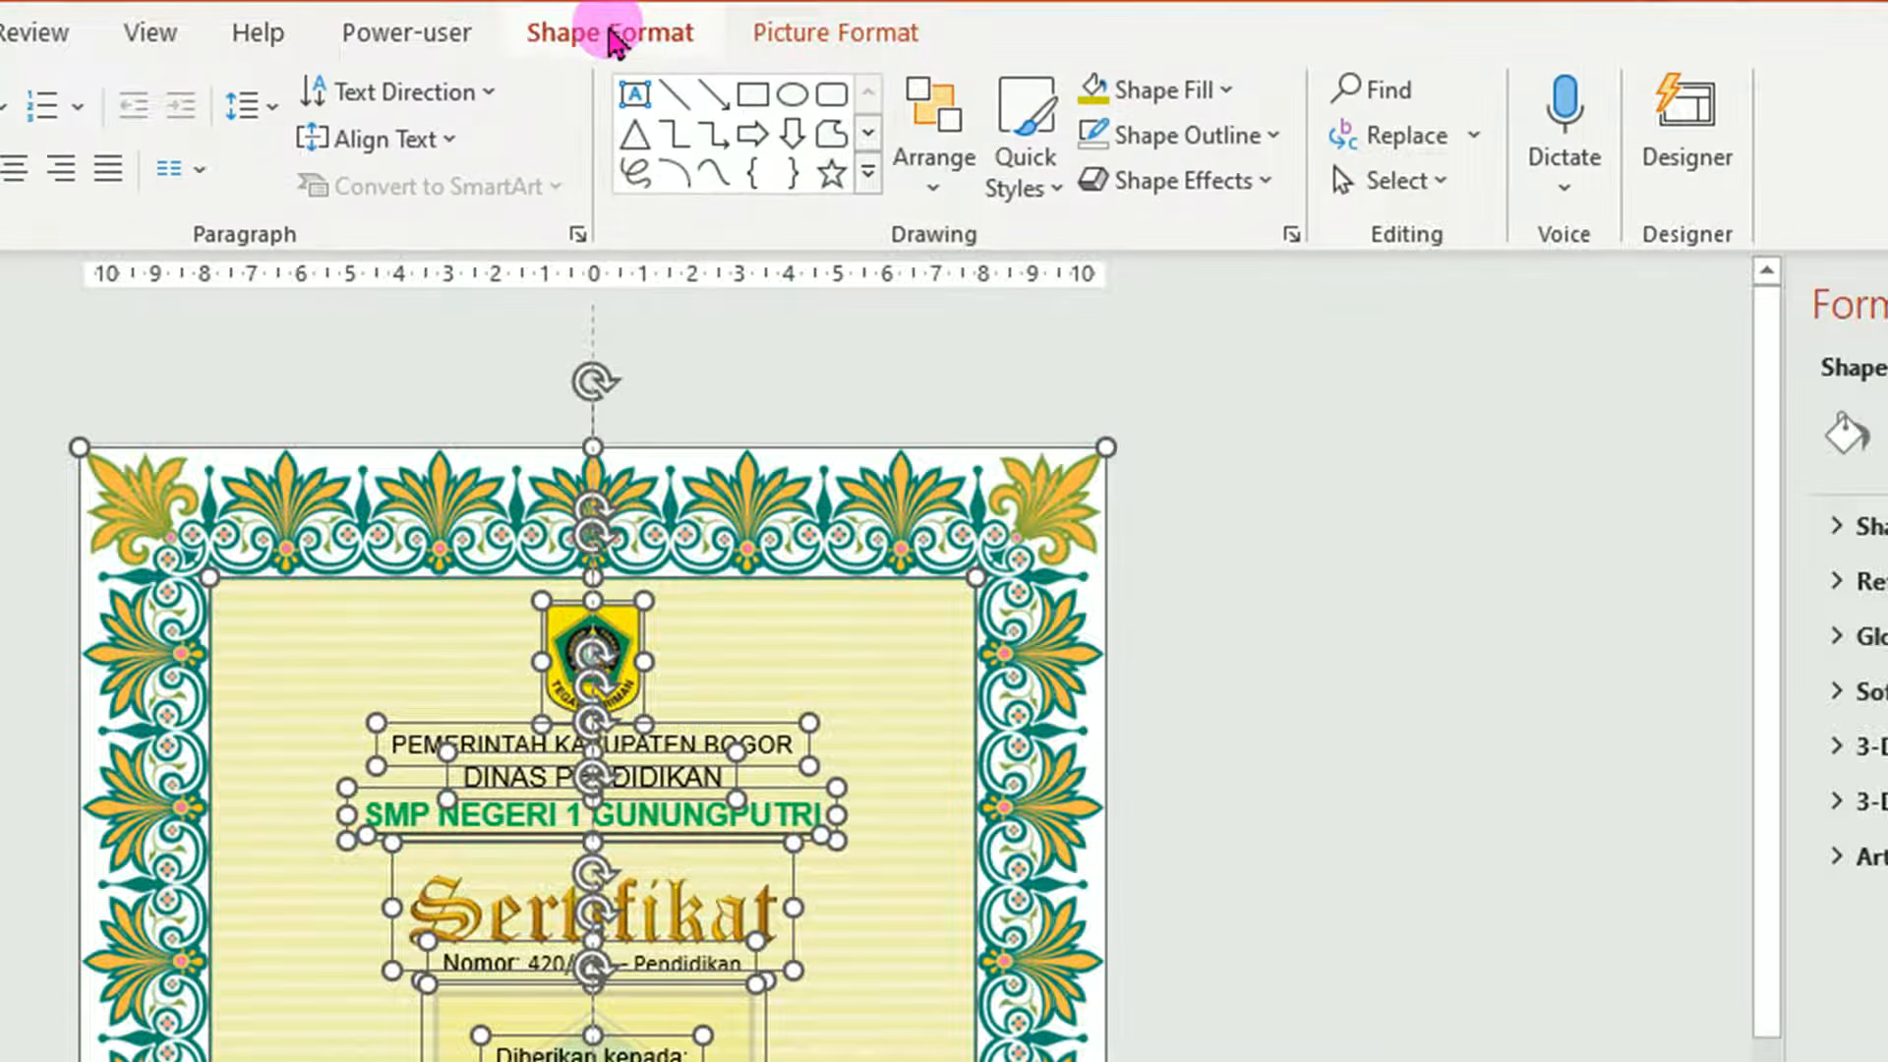
click(609, 33)
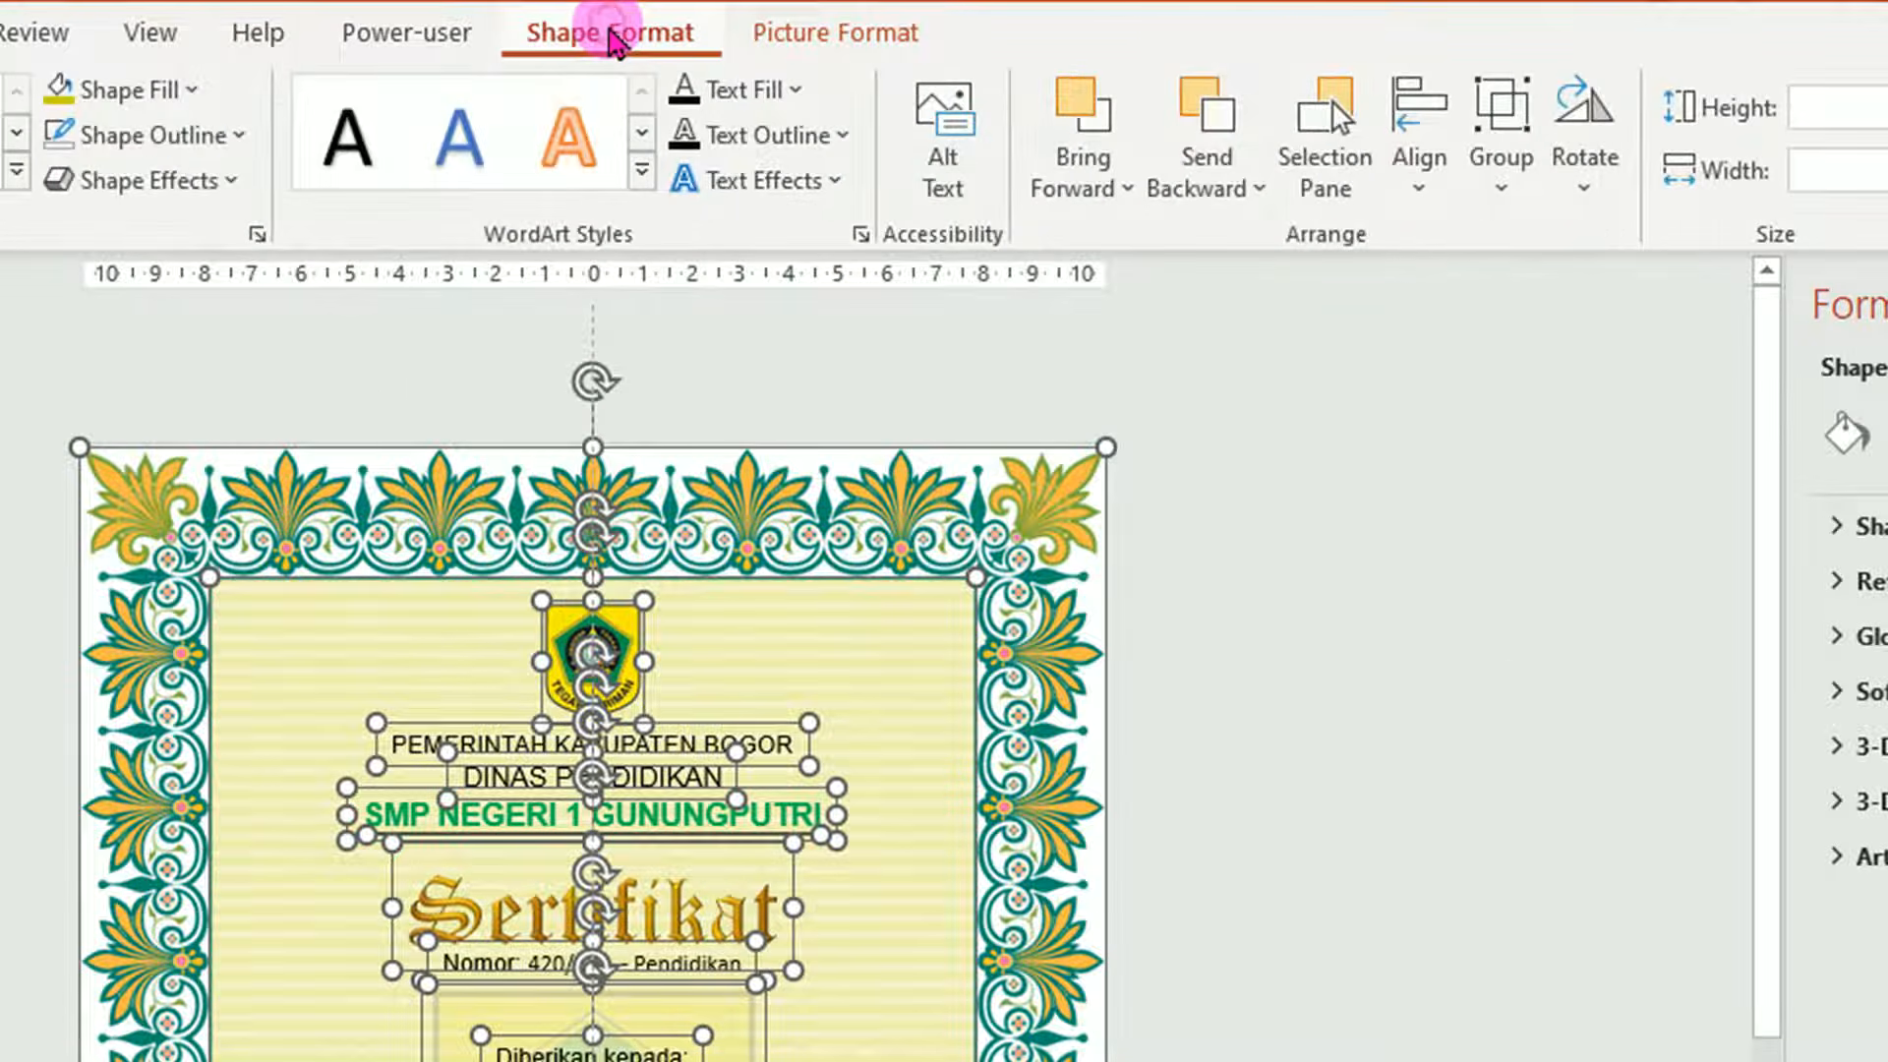
click(1502, 202)
click(1561, 239)
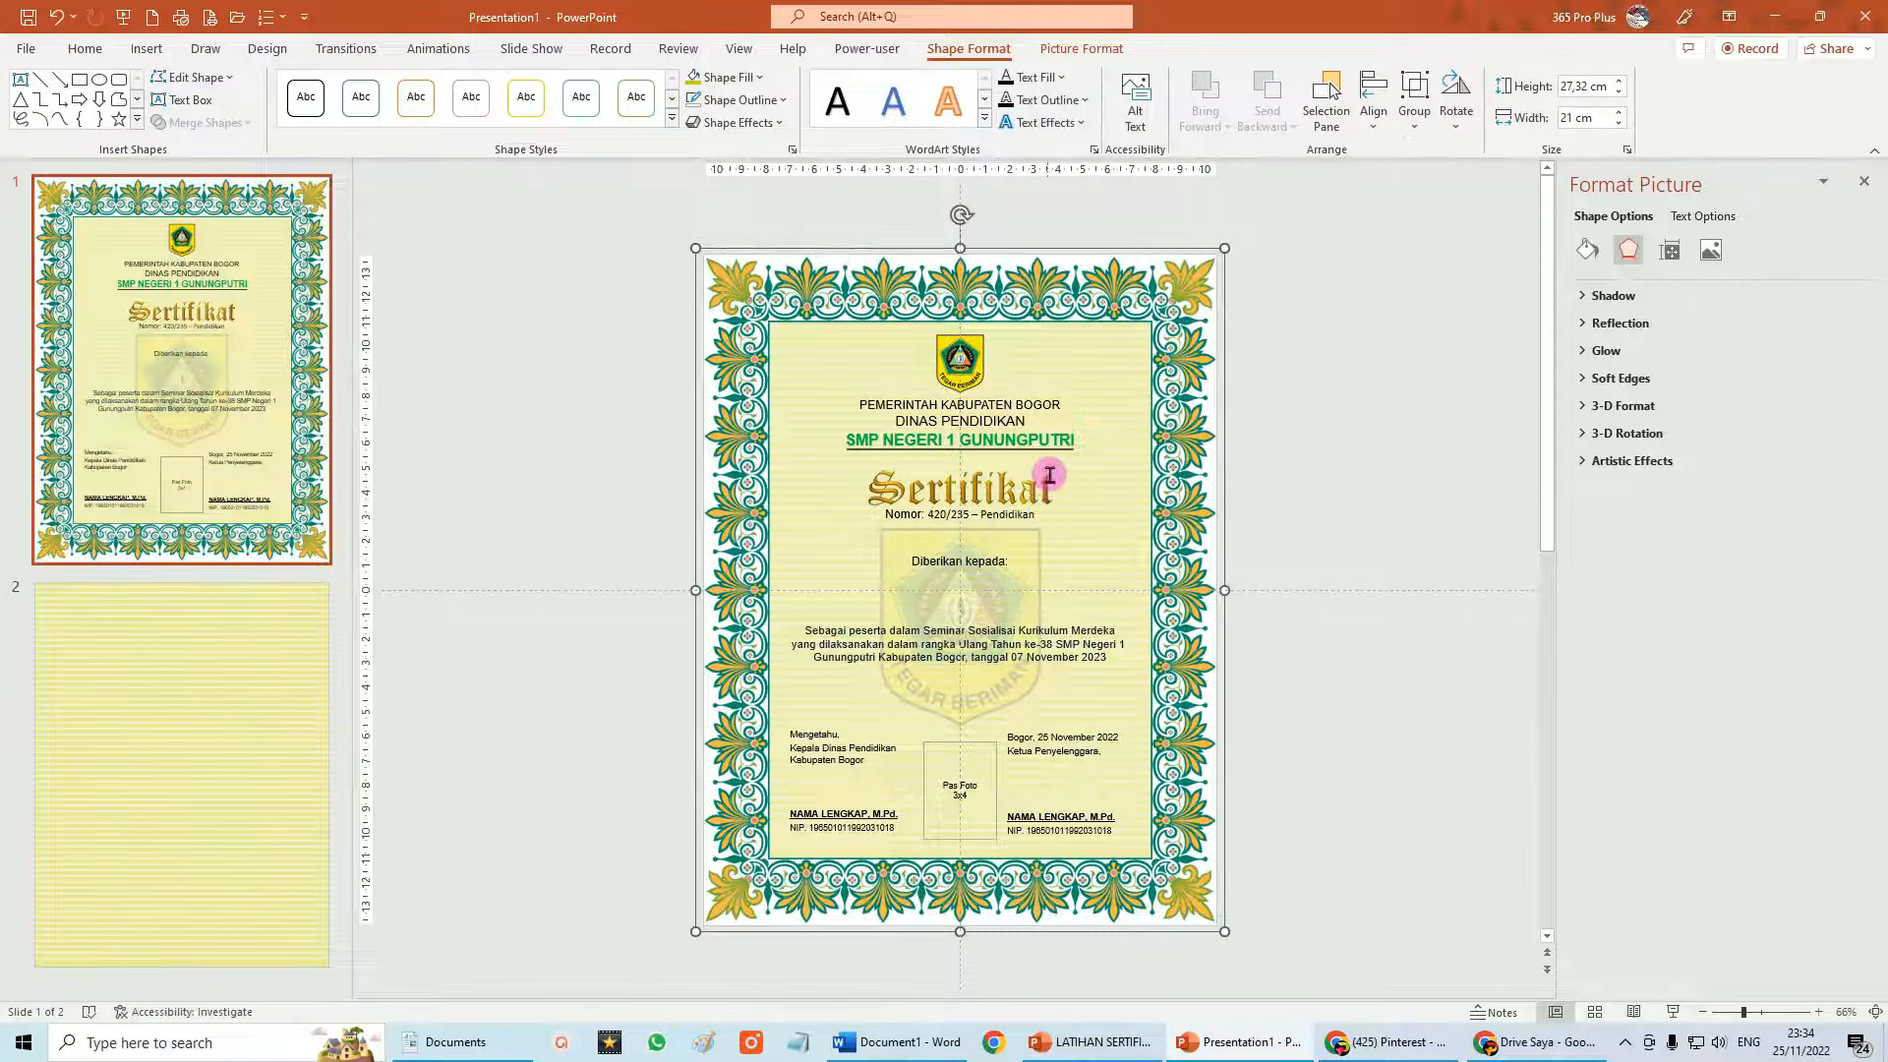
click(81, 49)
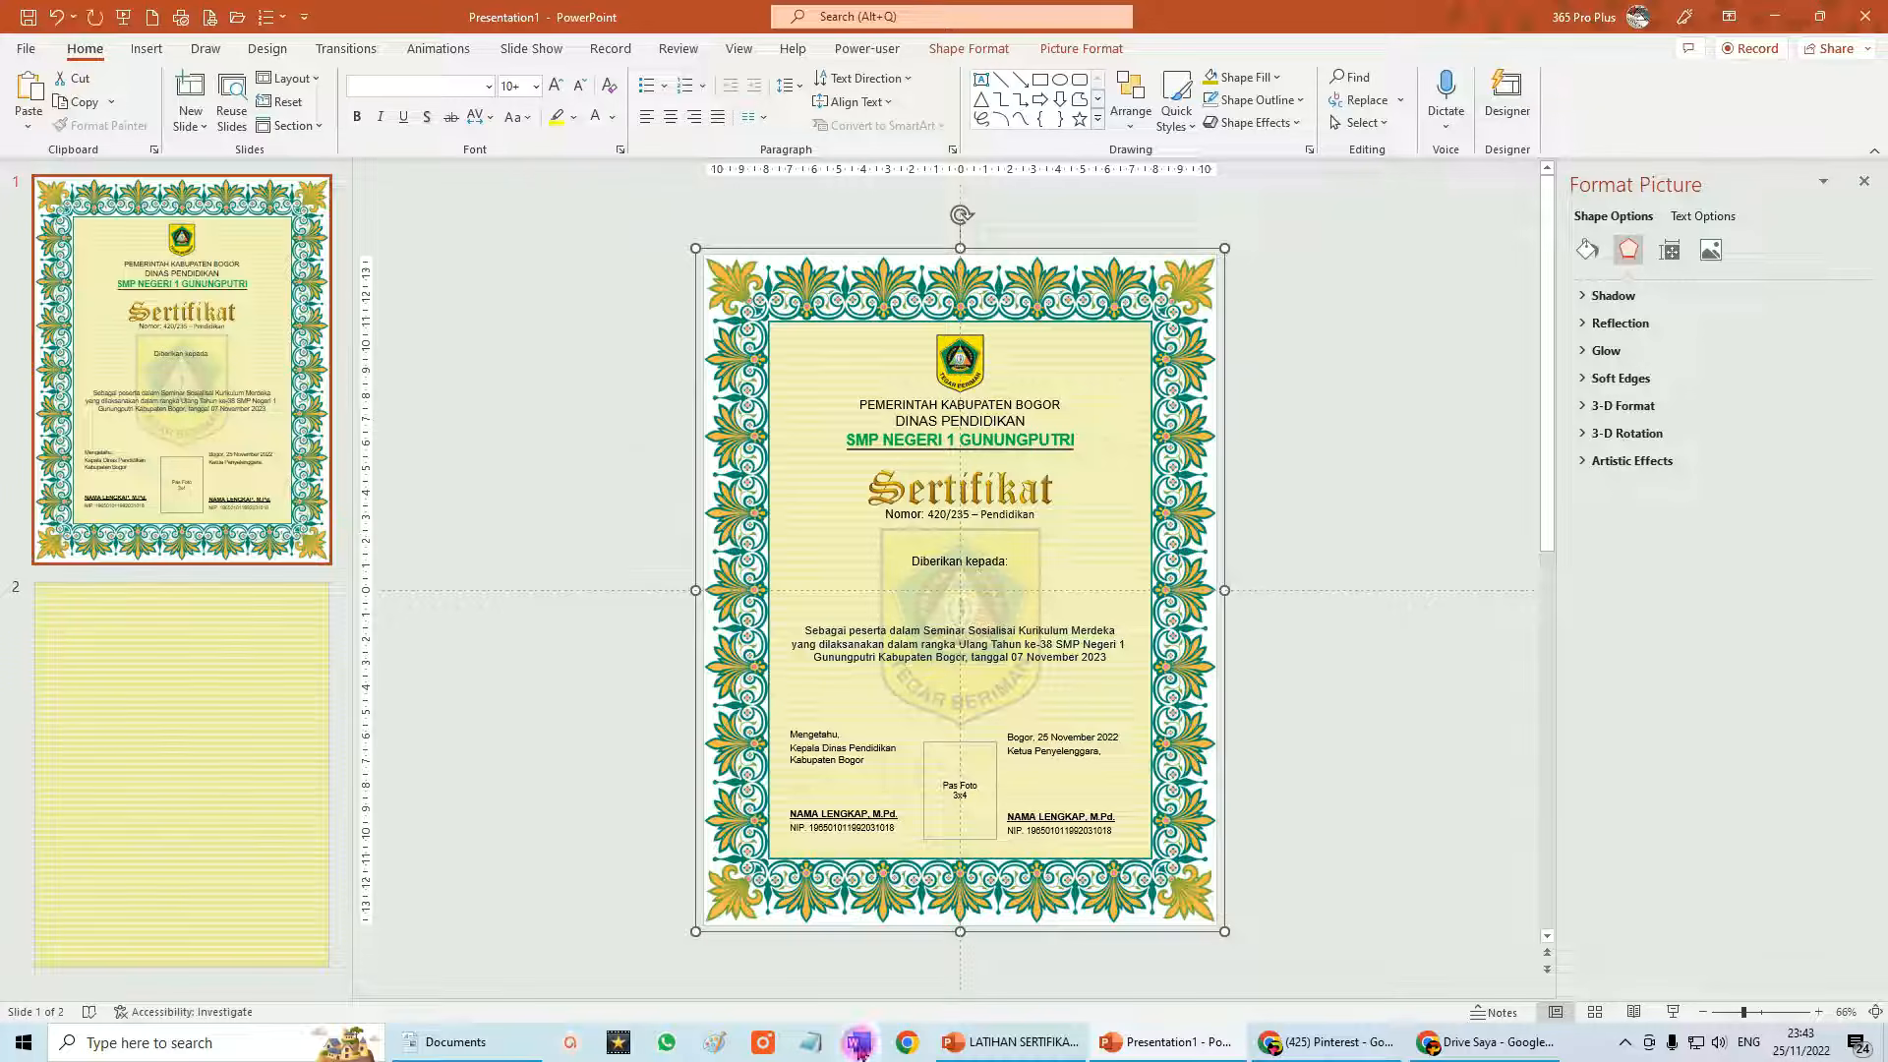
click(858, 1047)
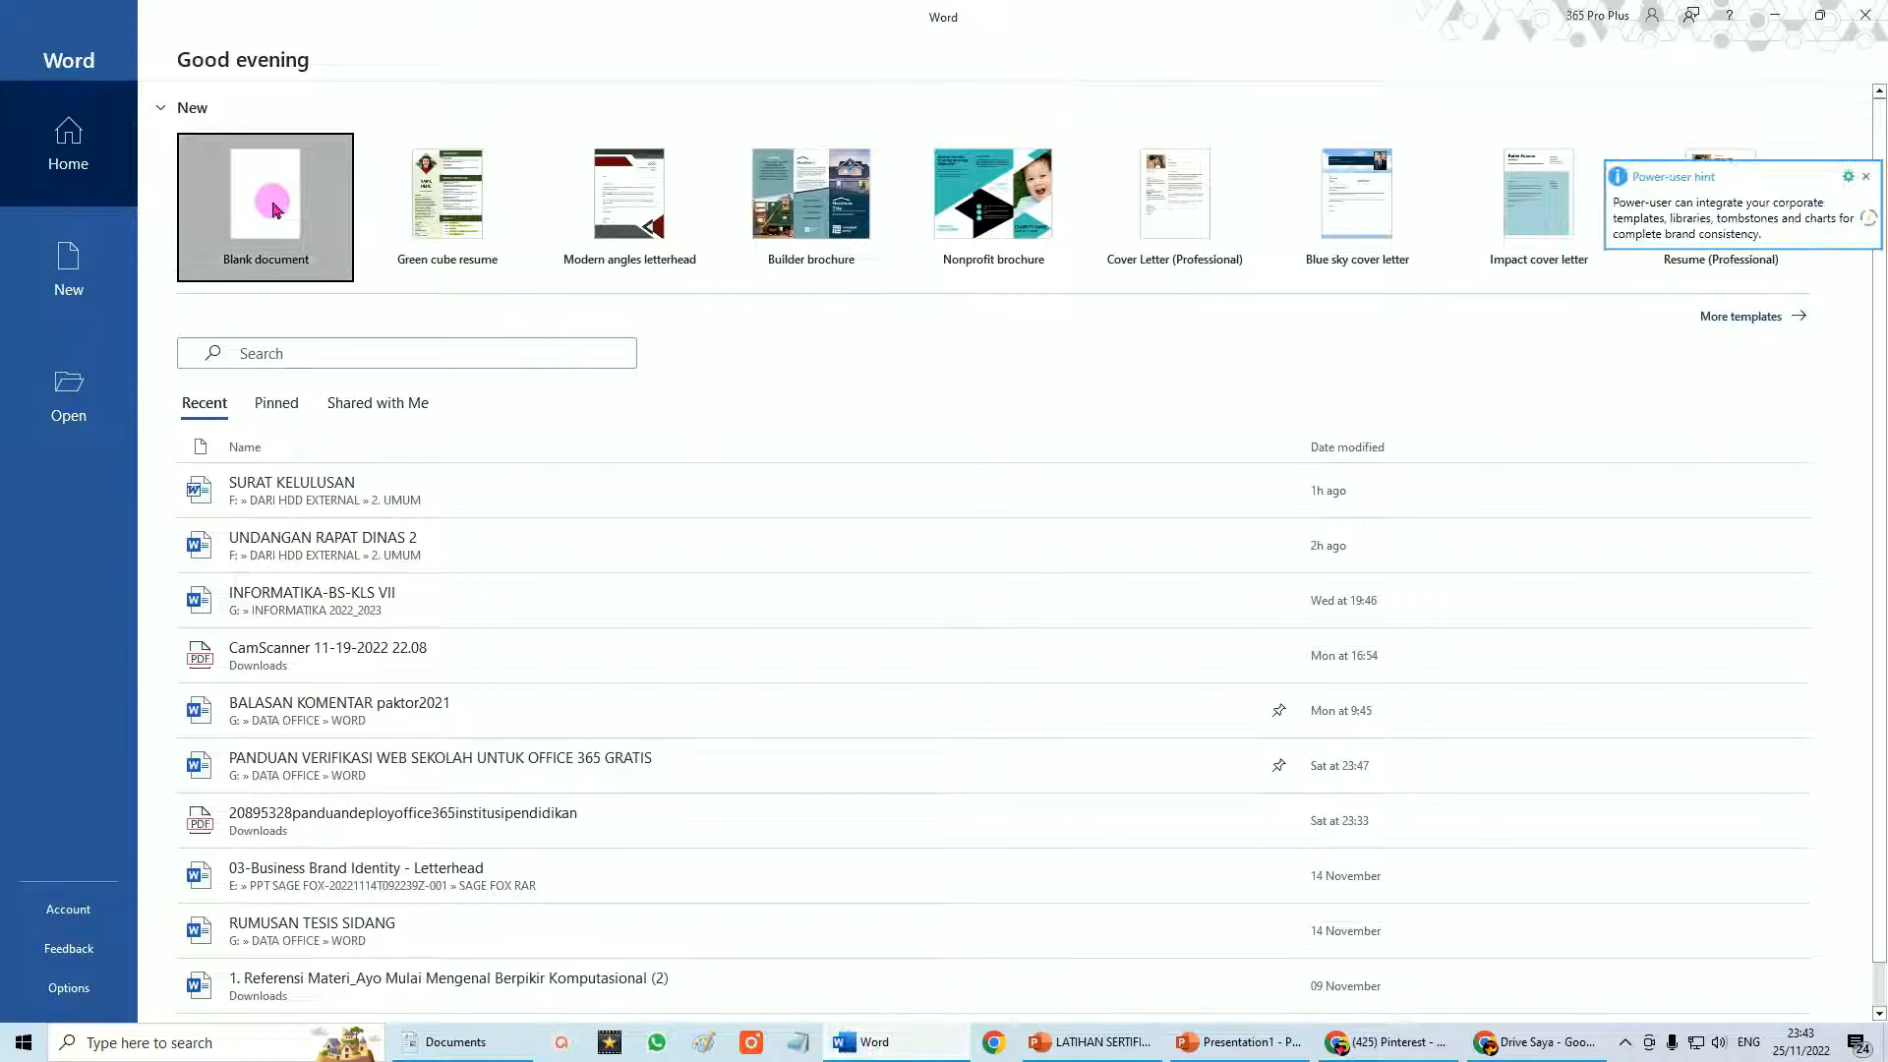
Create a blank document with Legal paper size and paste the copied certificate into it.
click(270, 198)
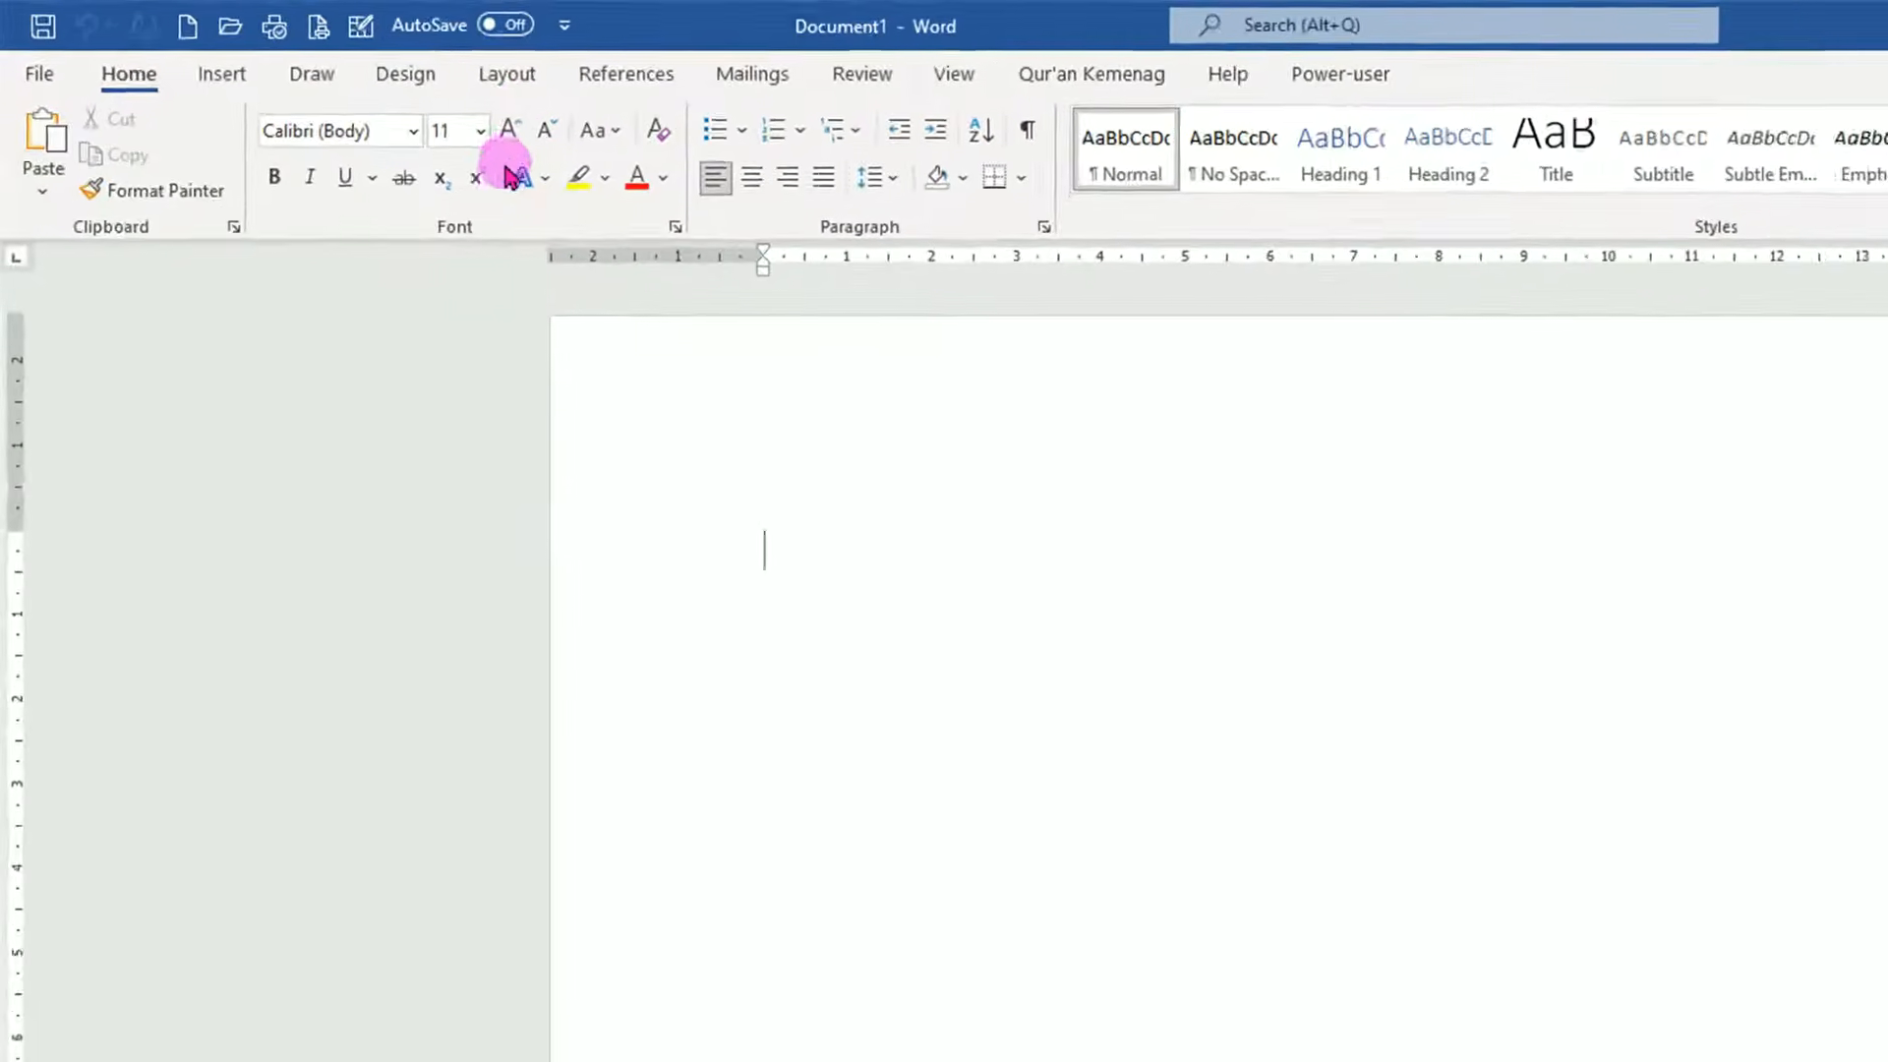
click(555, 82)
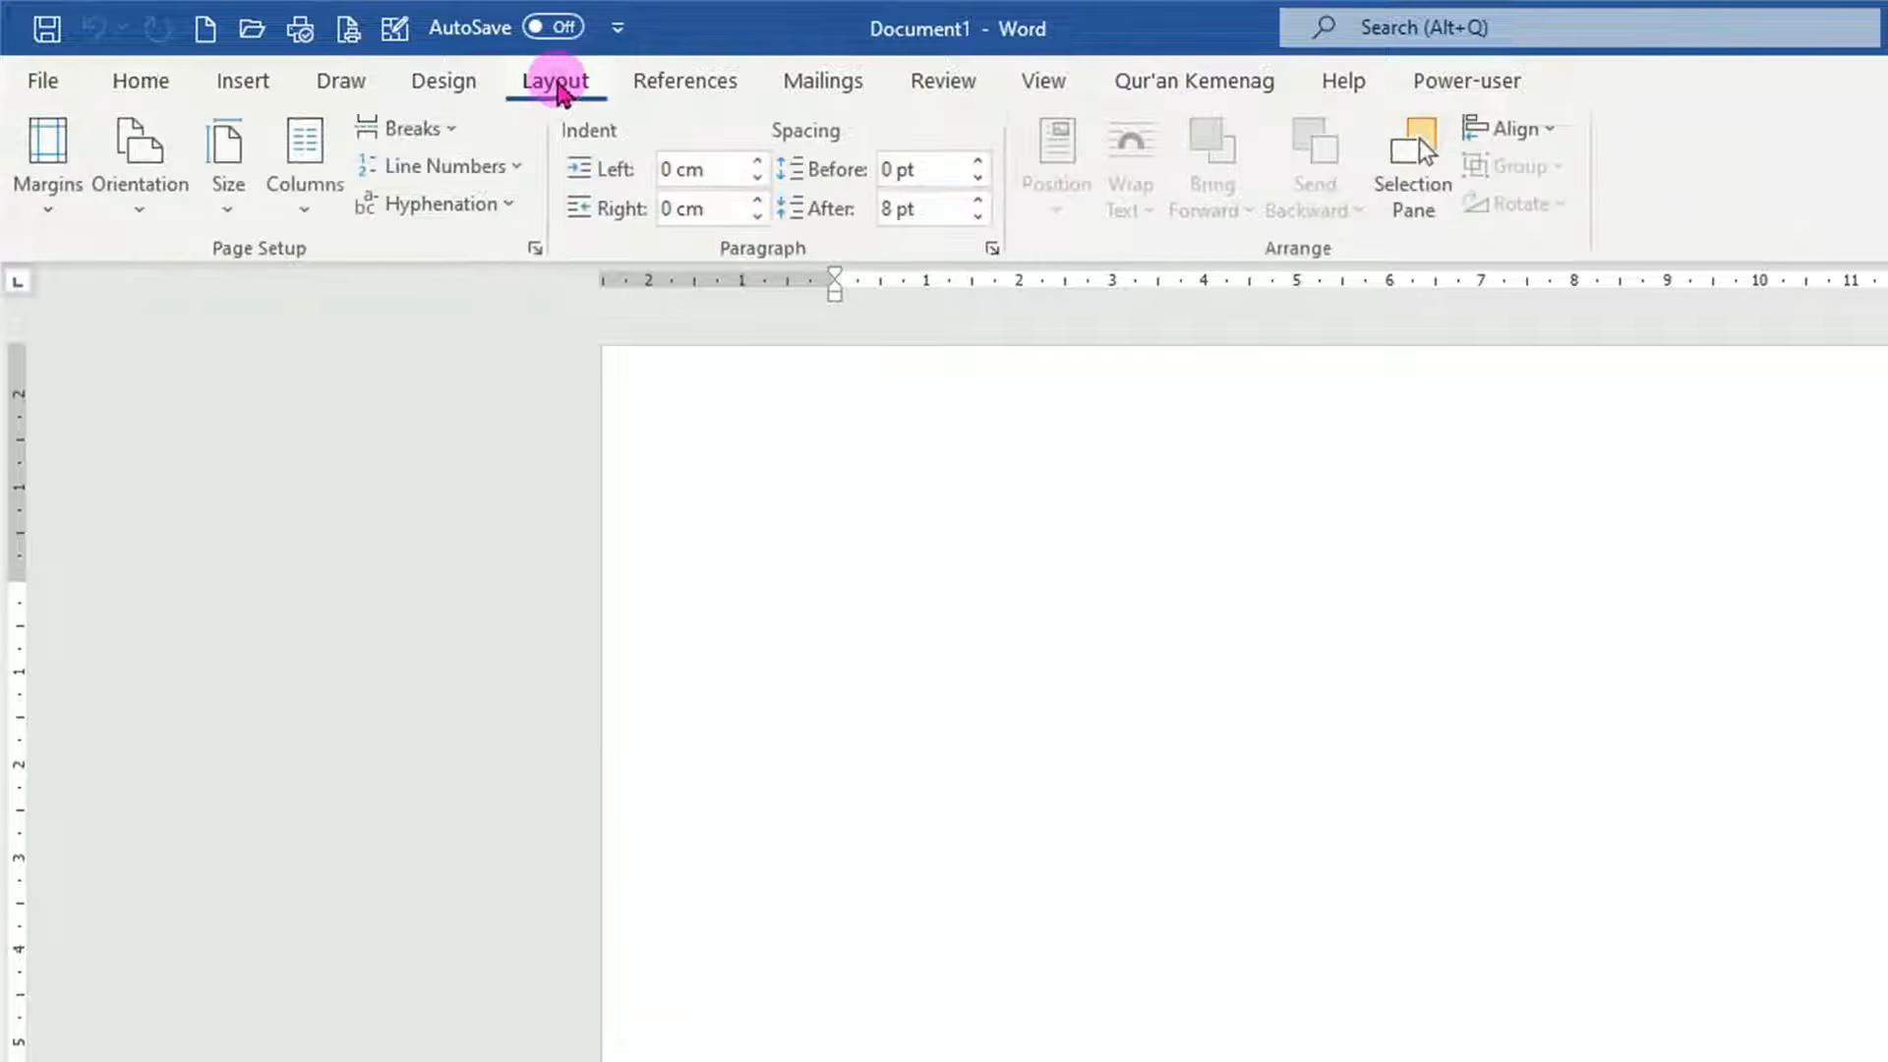
click(236, 208)
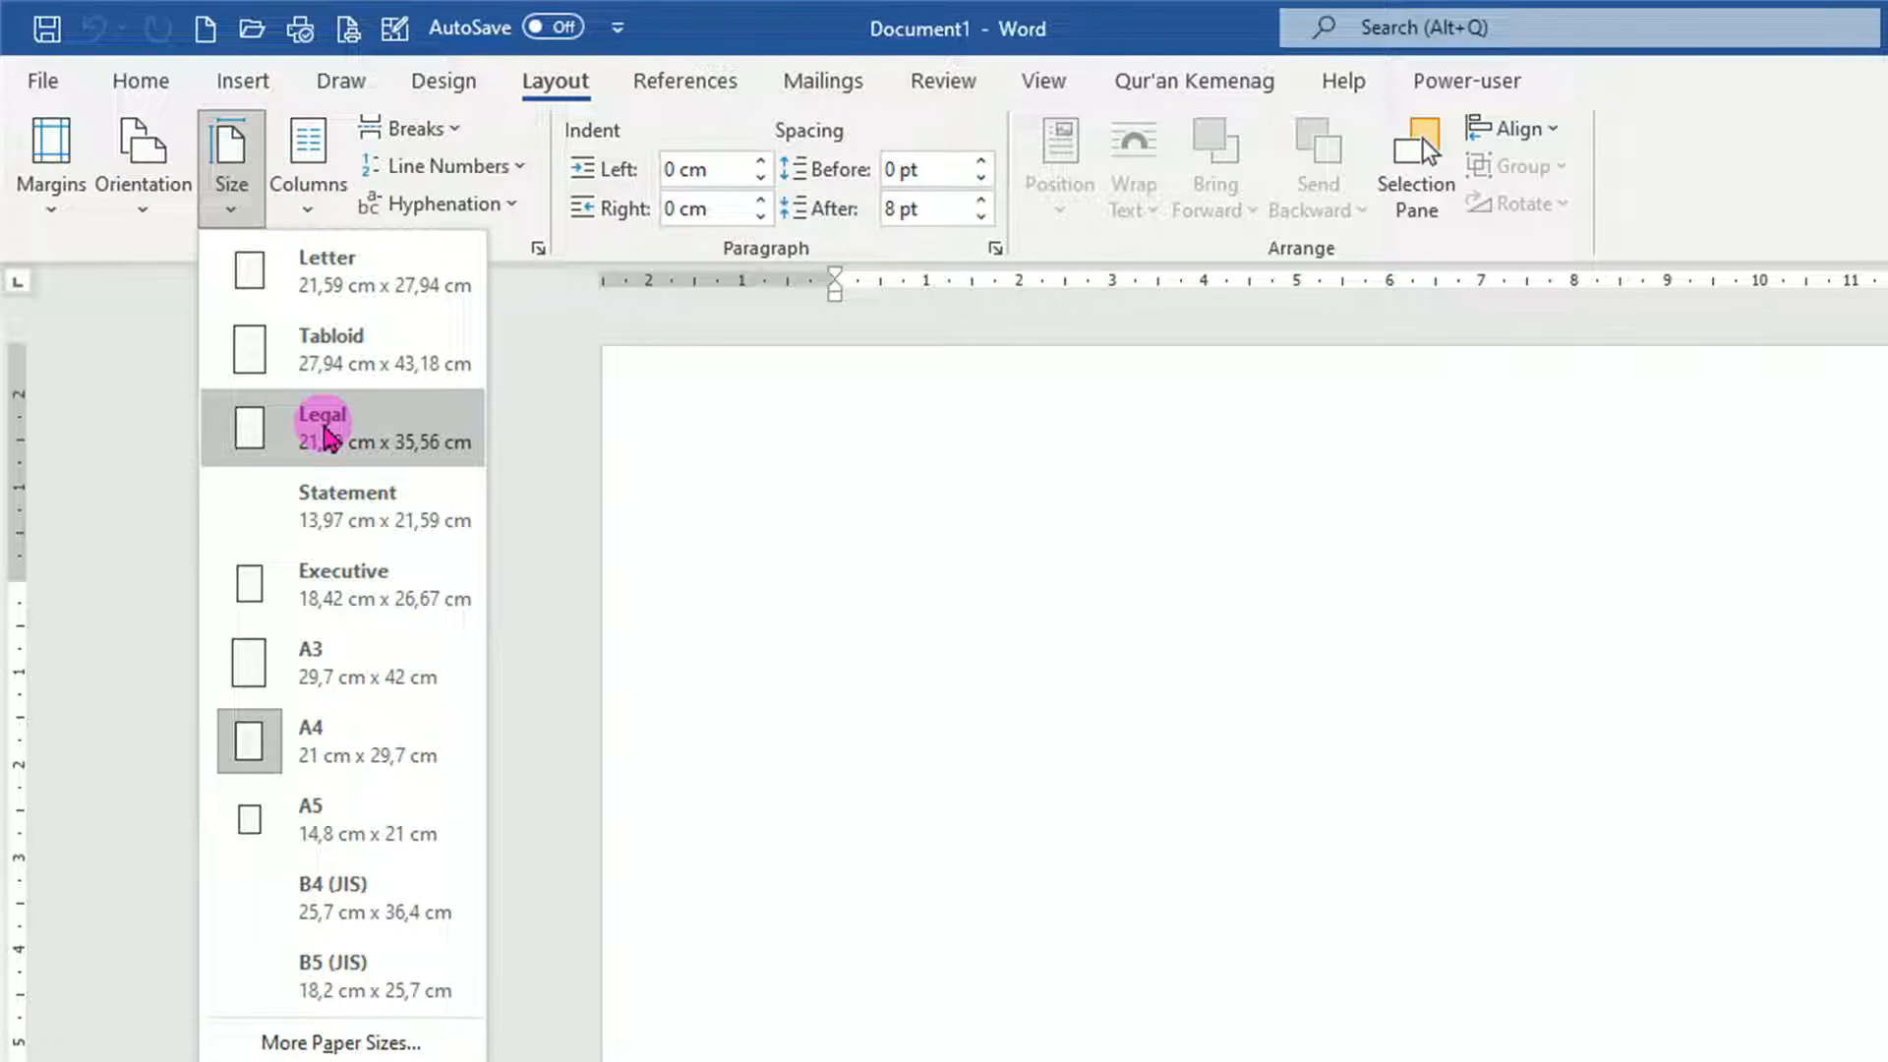
click(325, 430)
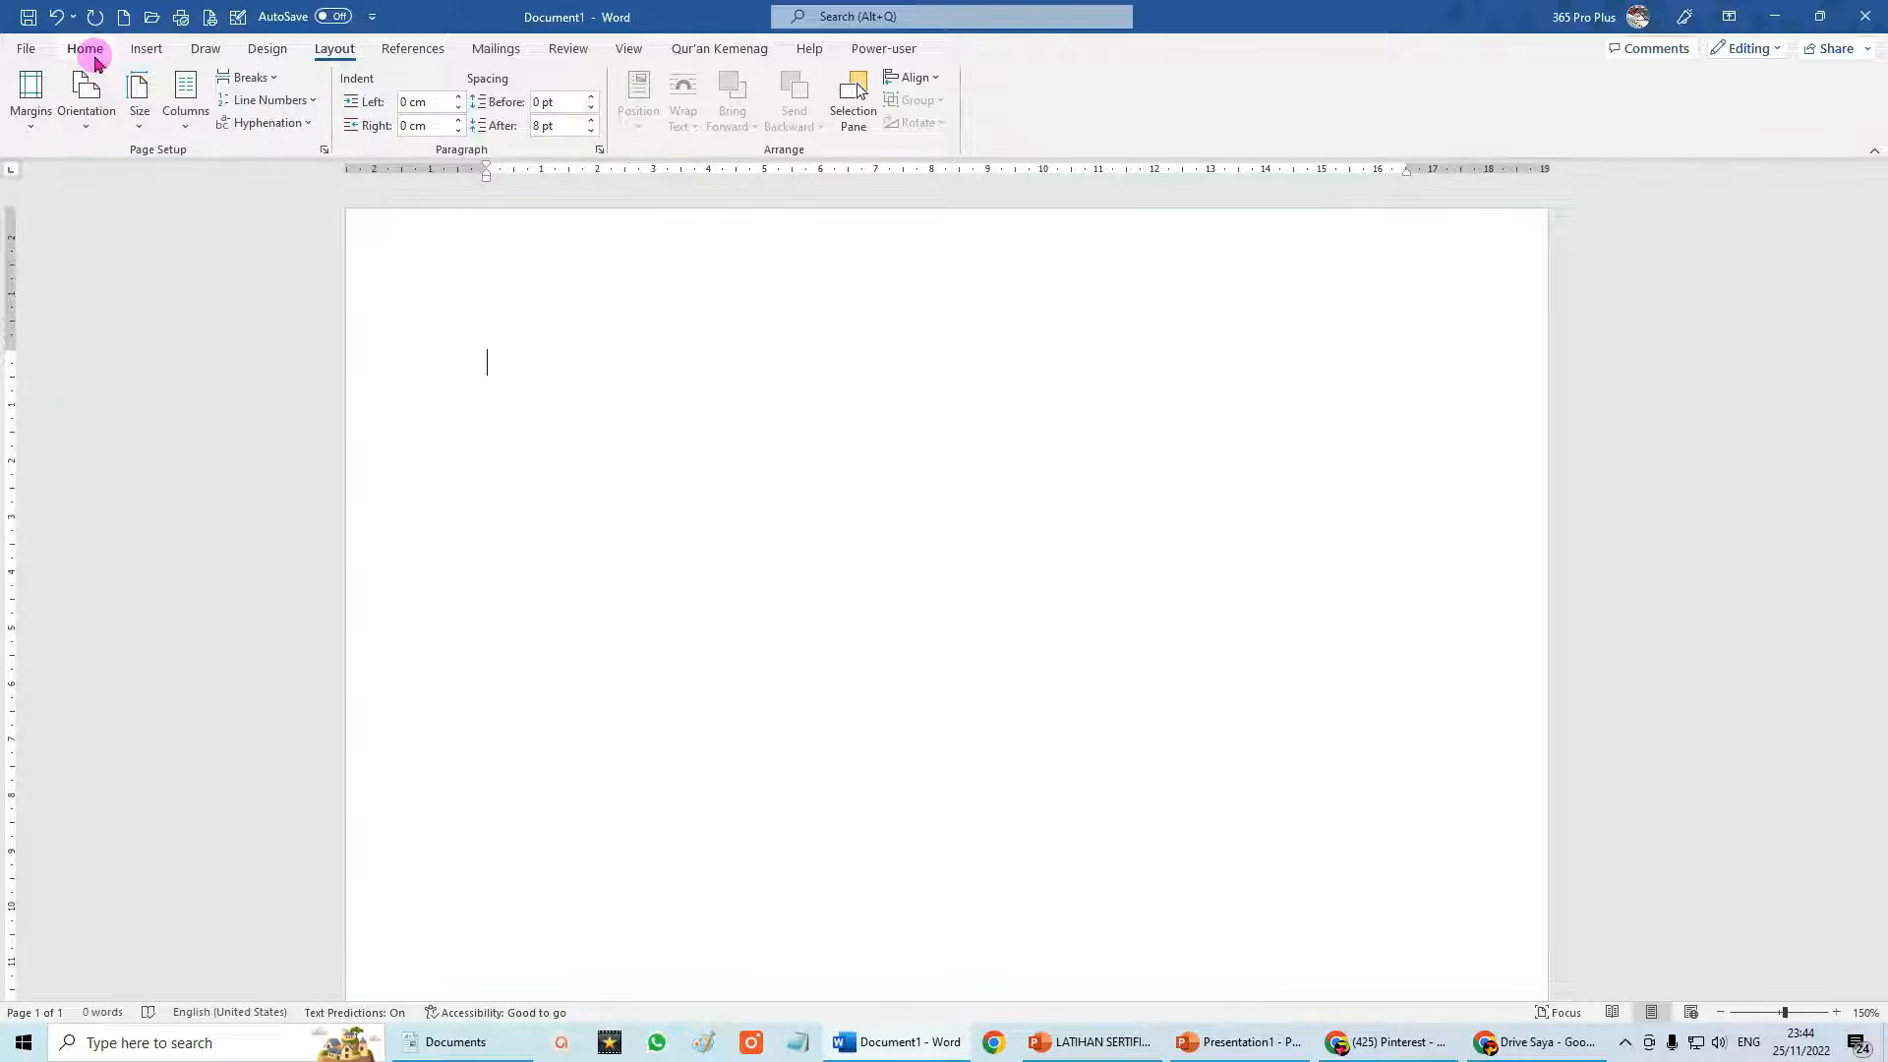
key(ctrl+v)
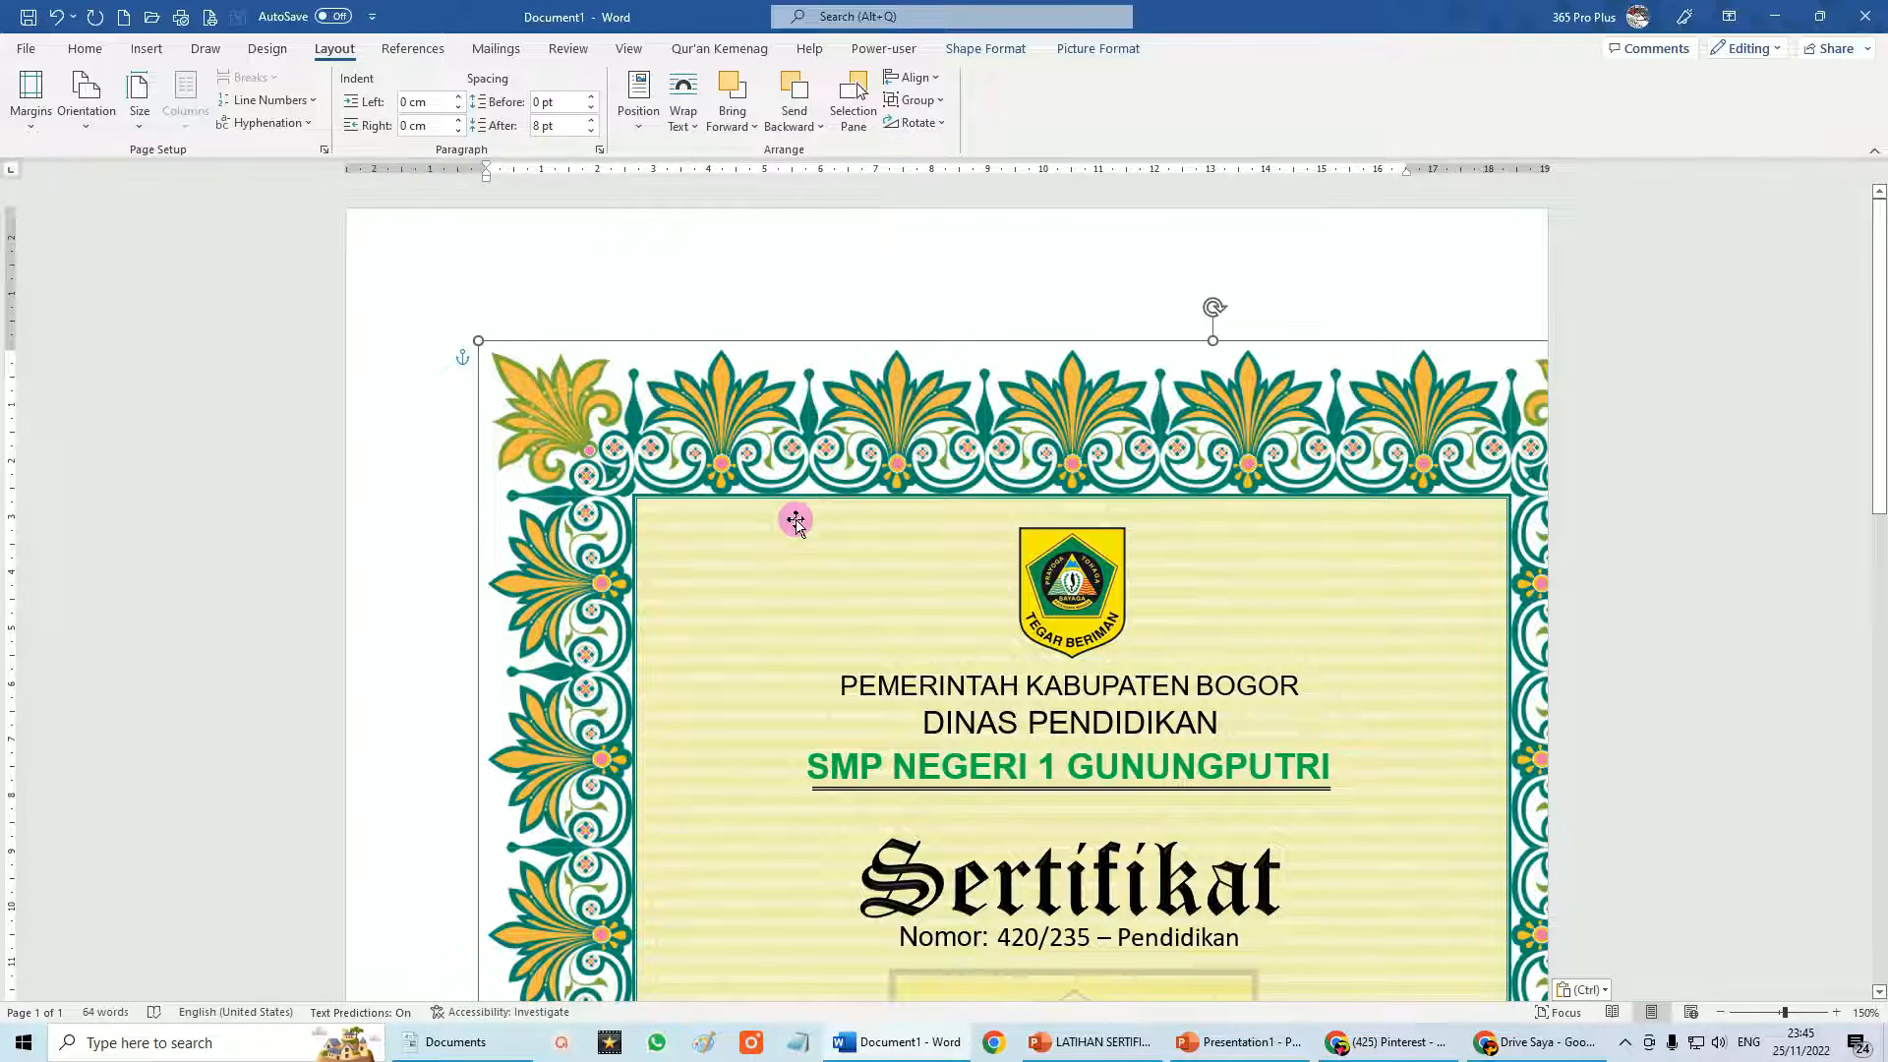
Drag the pasted certificate up to the page's top-left corner and nudge it into place.
drag(795, 521, 670, 423)
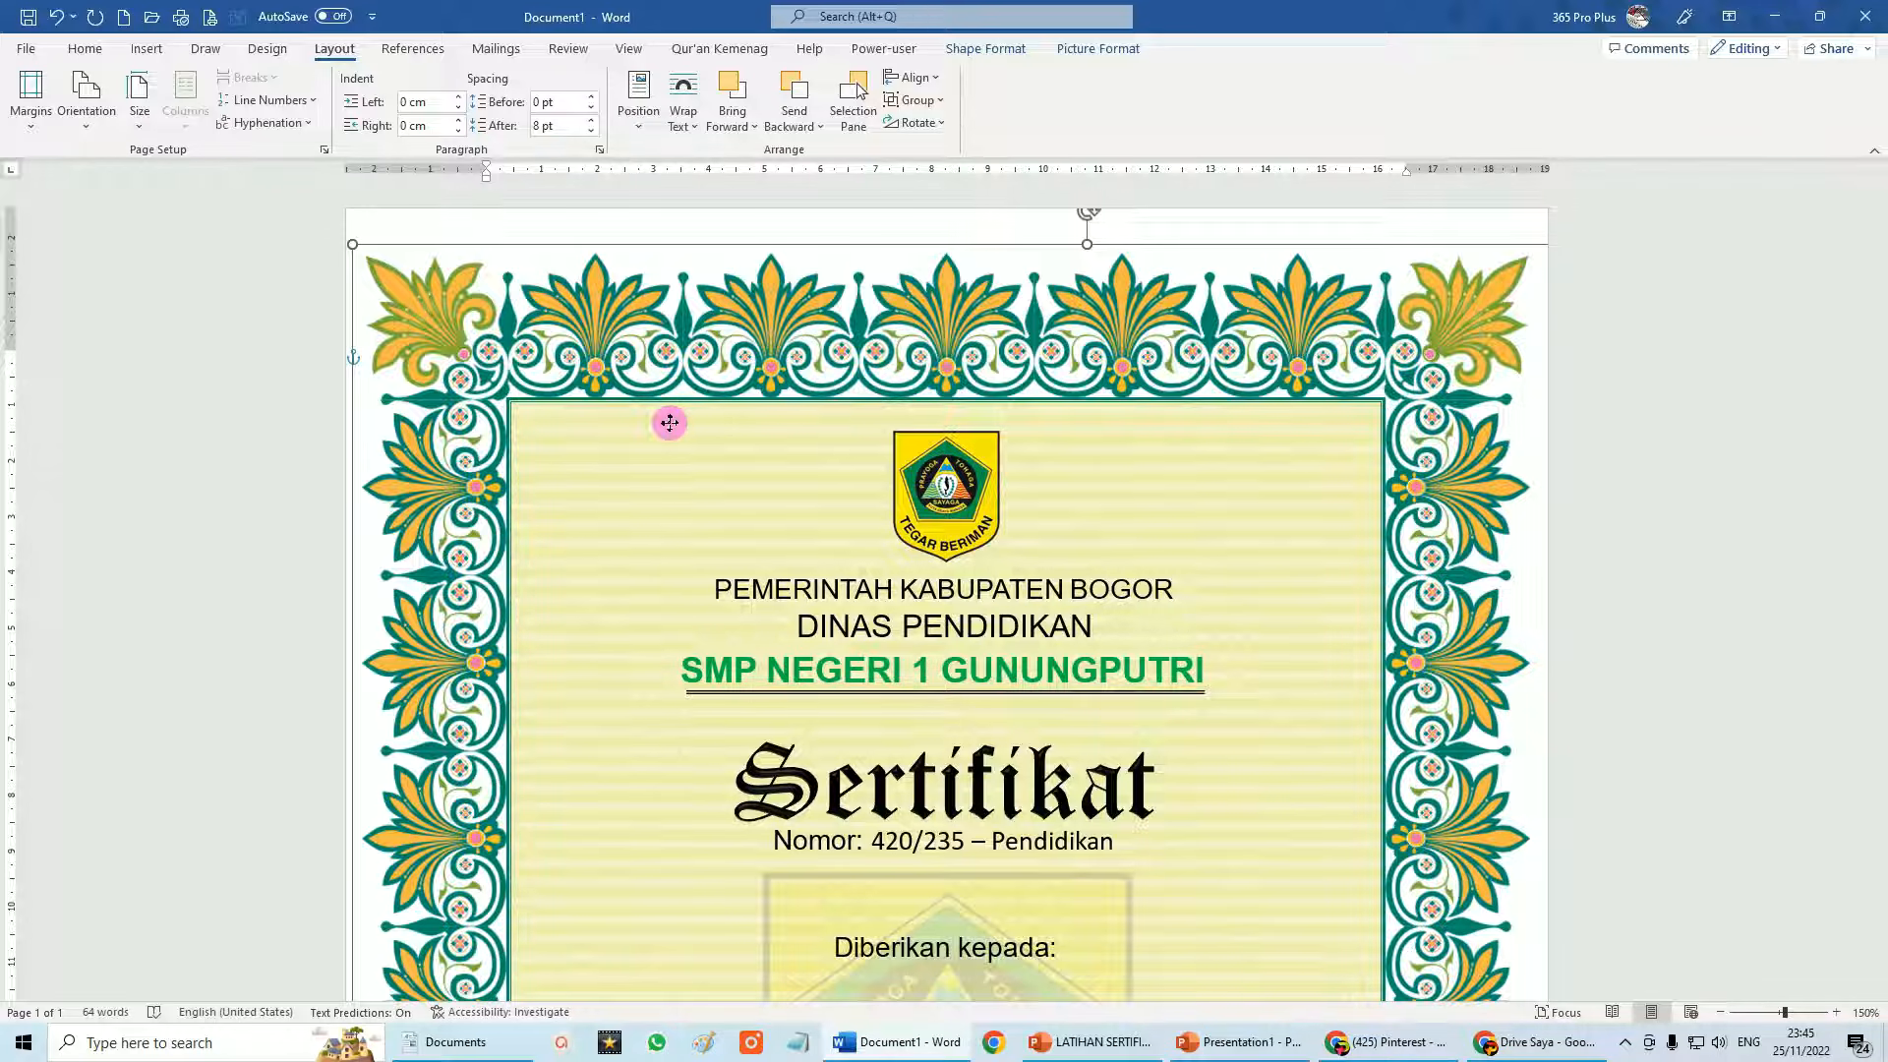
drag(669, 423, 669, 426)
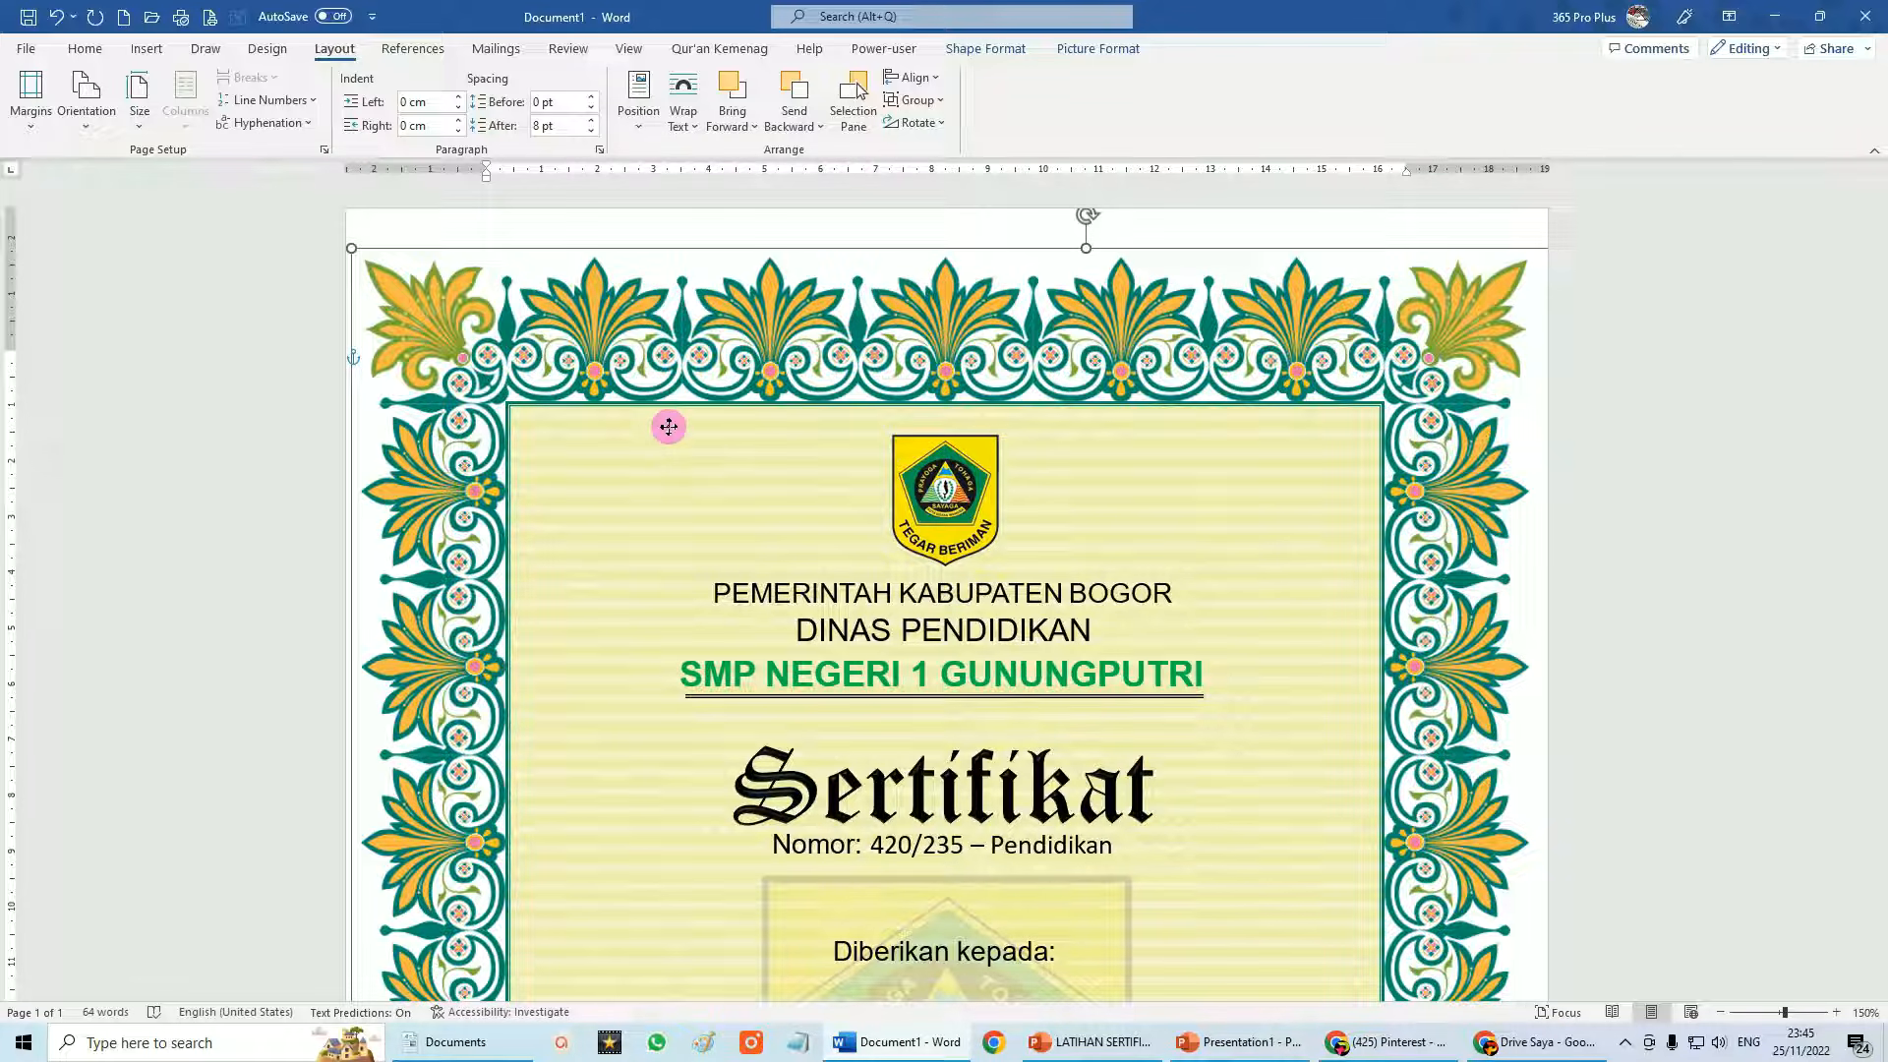
scroll(1442, 590, down, 3)
scroll(1183, 688, down, 10)
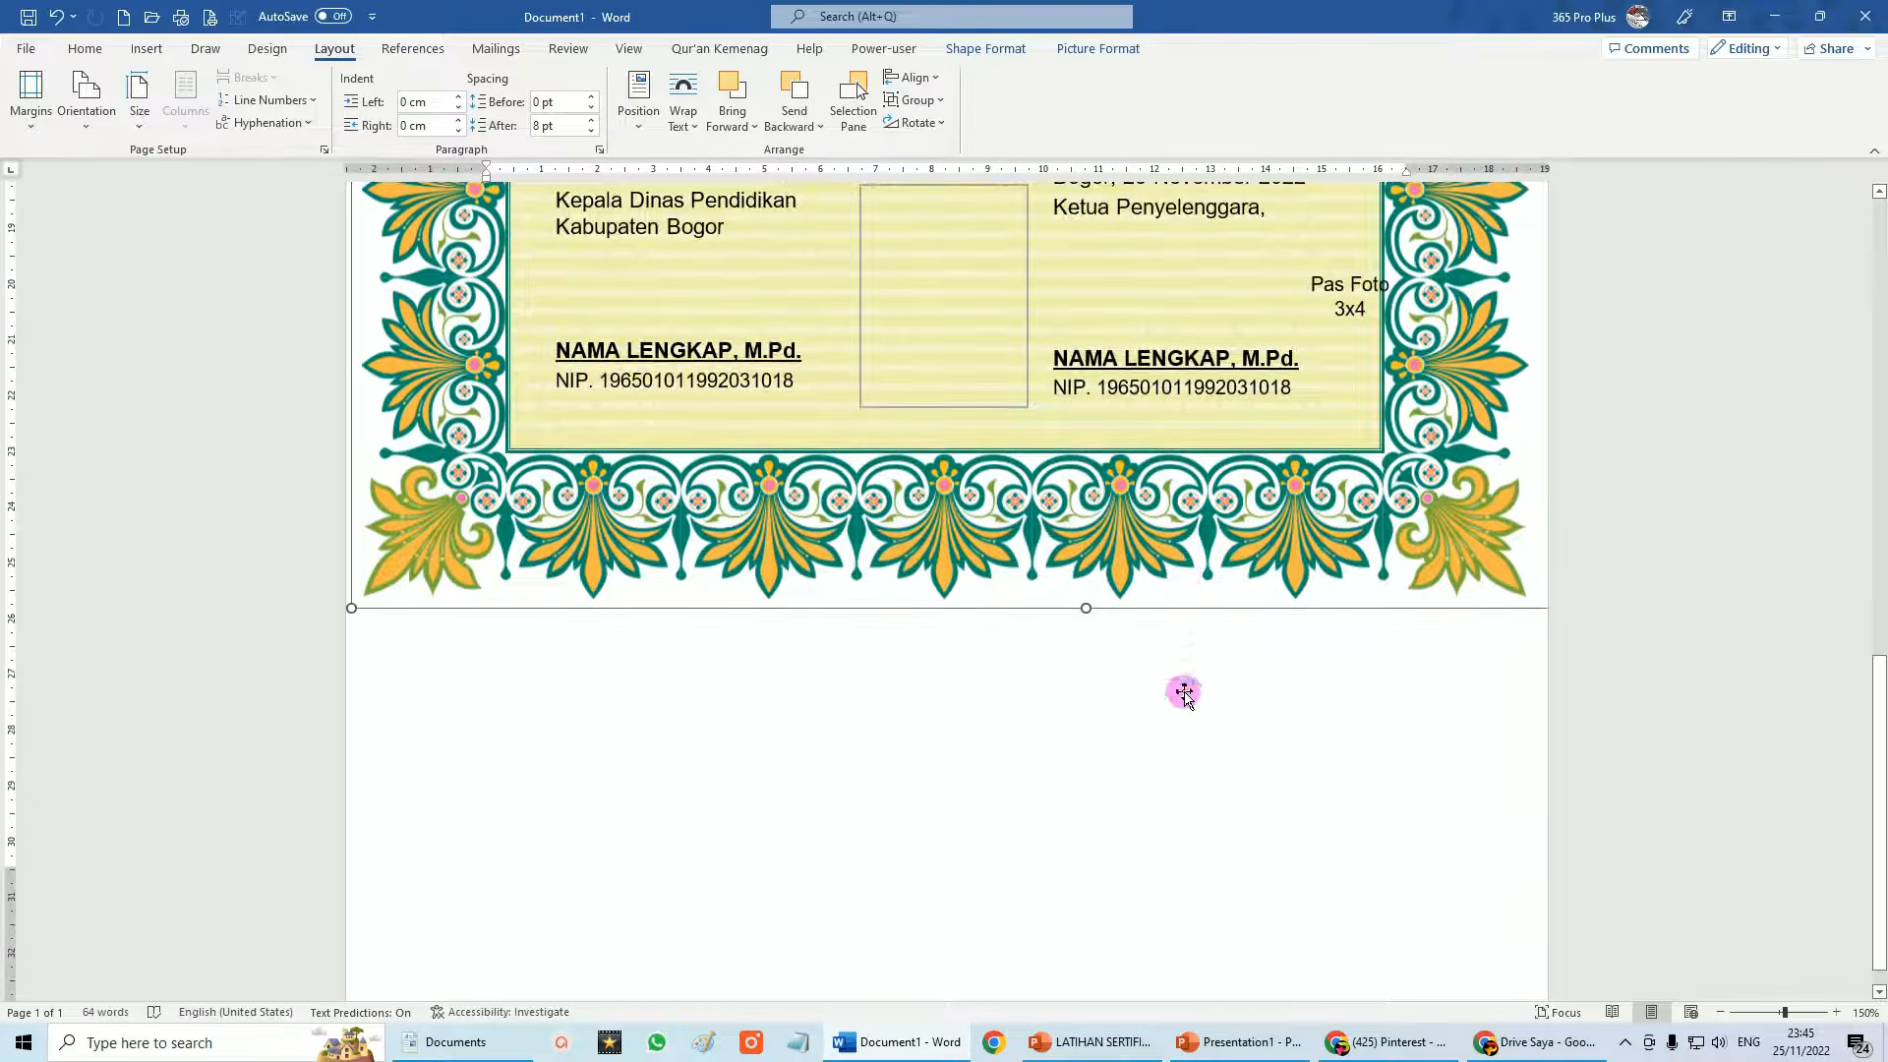
Narrow the Pas Foto 3x4 label from both sides so it sits inside the photo frame.
scroll(855, 733, up, 14)
scroll(890, 727, down, 6)
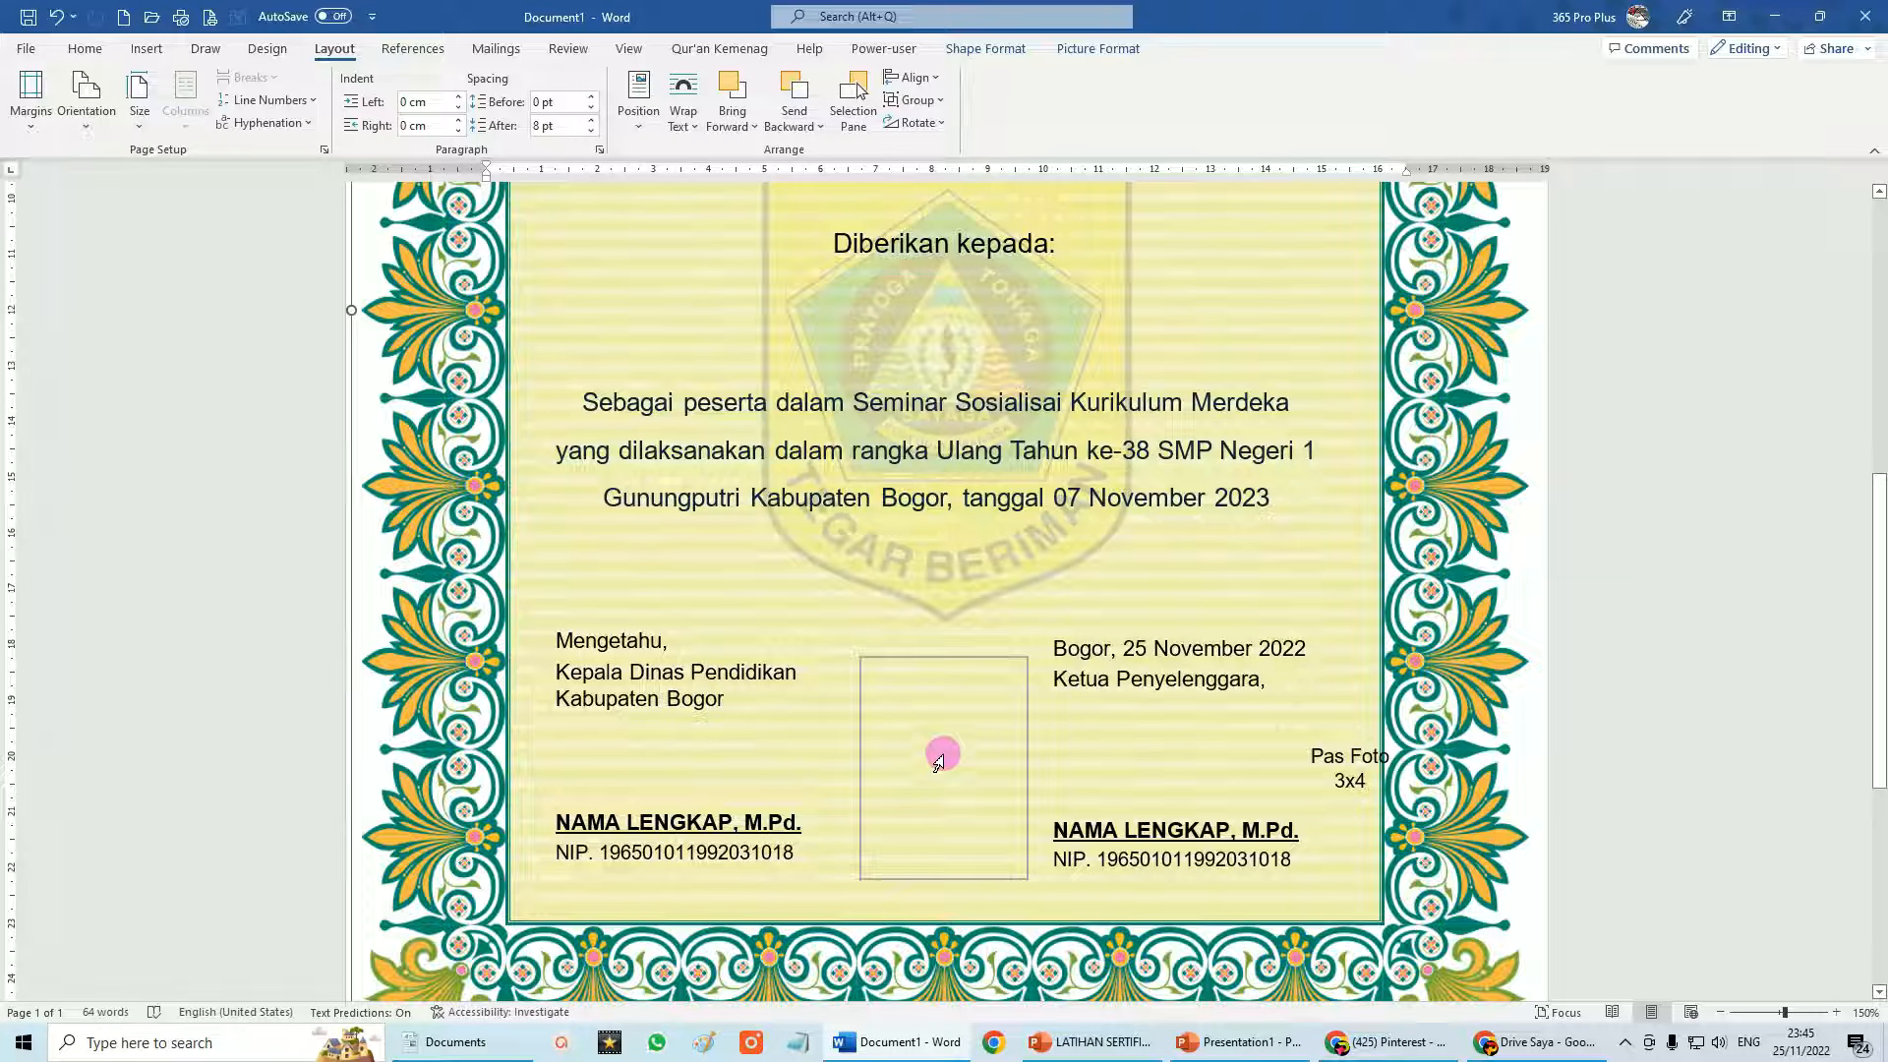
click(1342, 757)
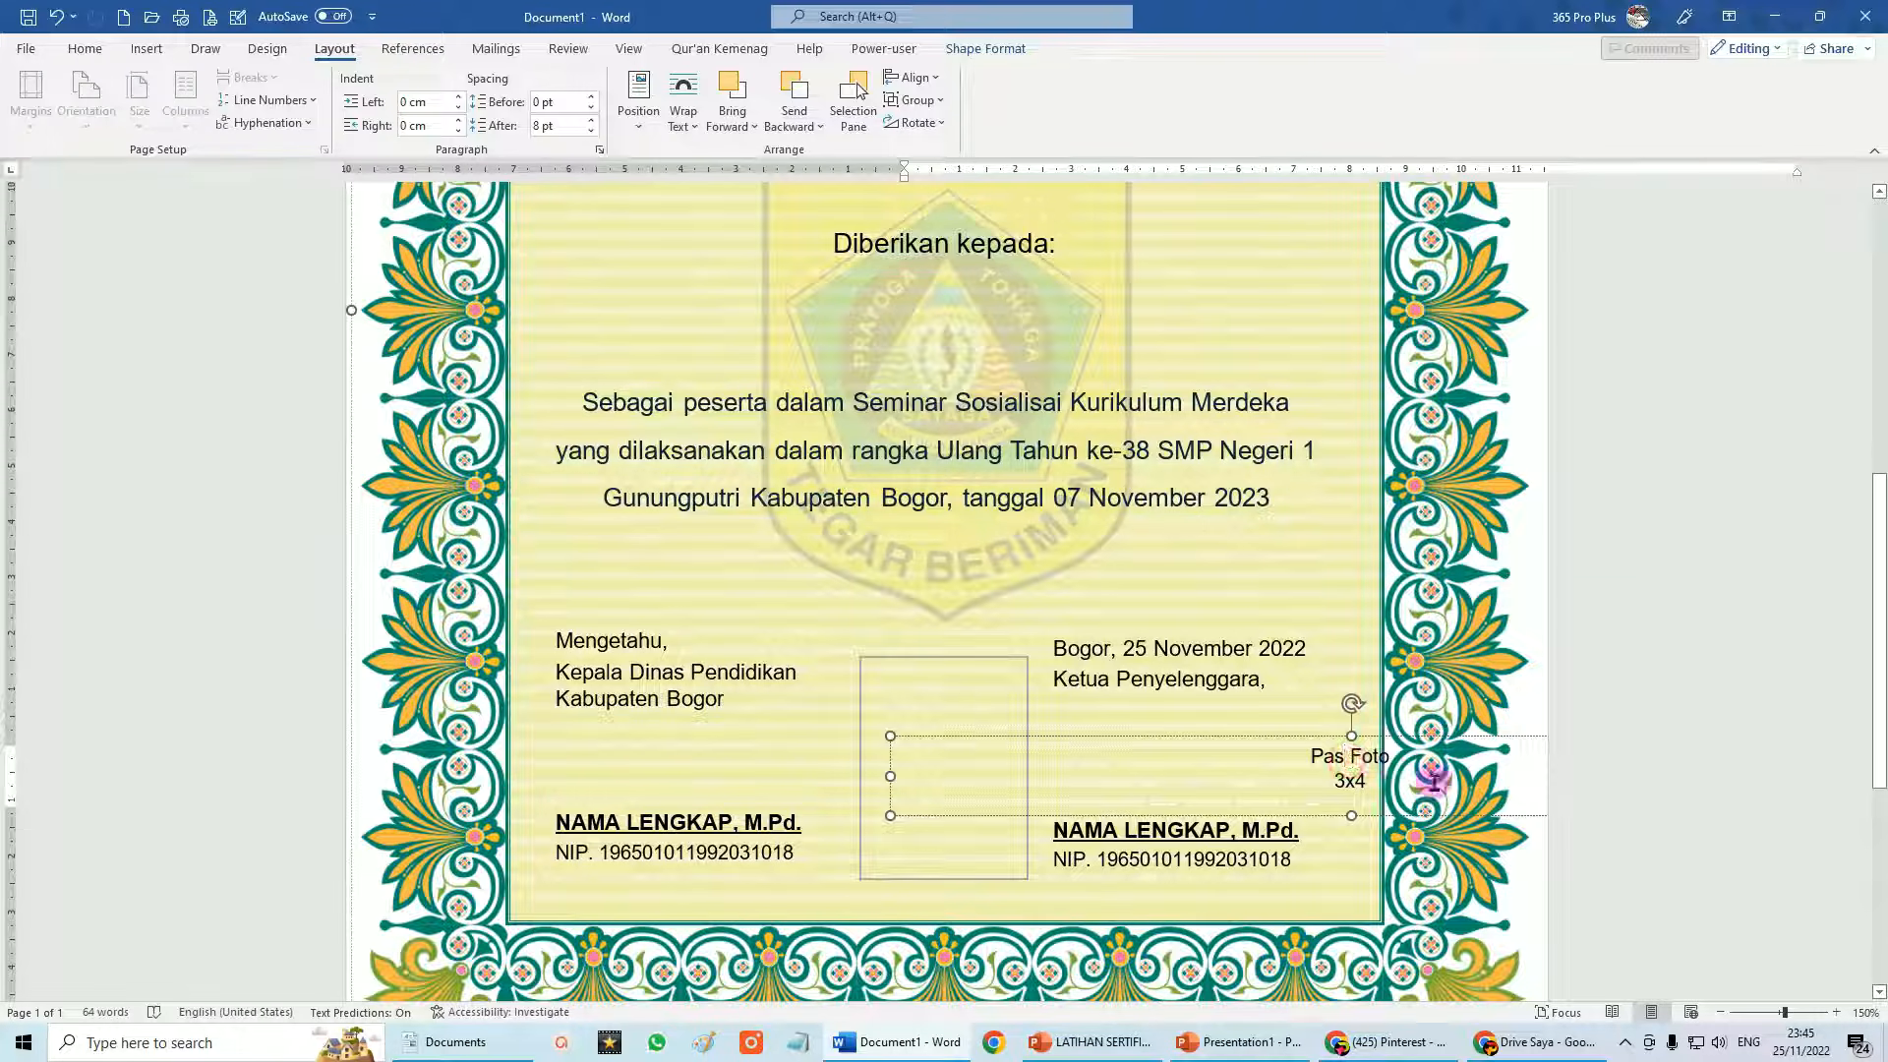
drag(891, 774, 782, 770)
drag(1254, 774, 1018, 773)
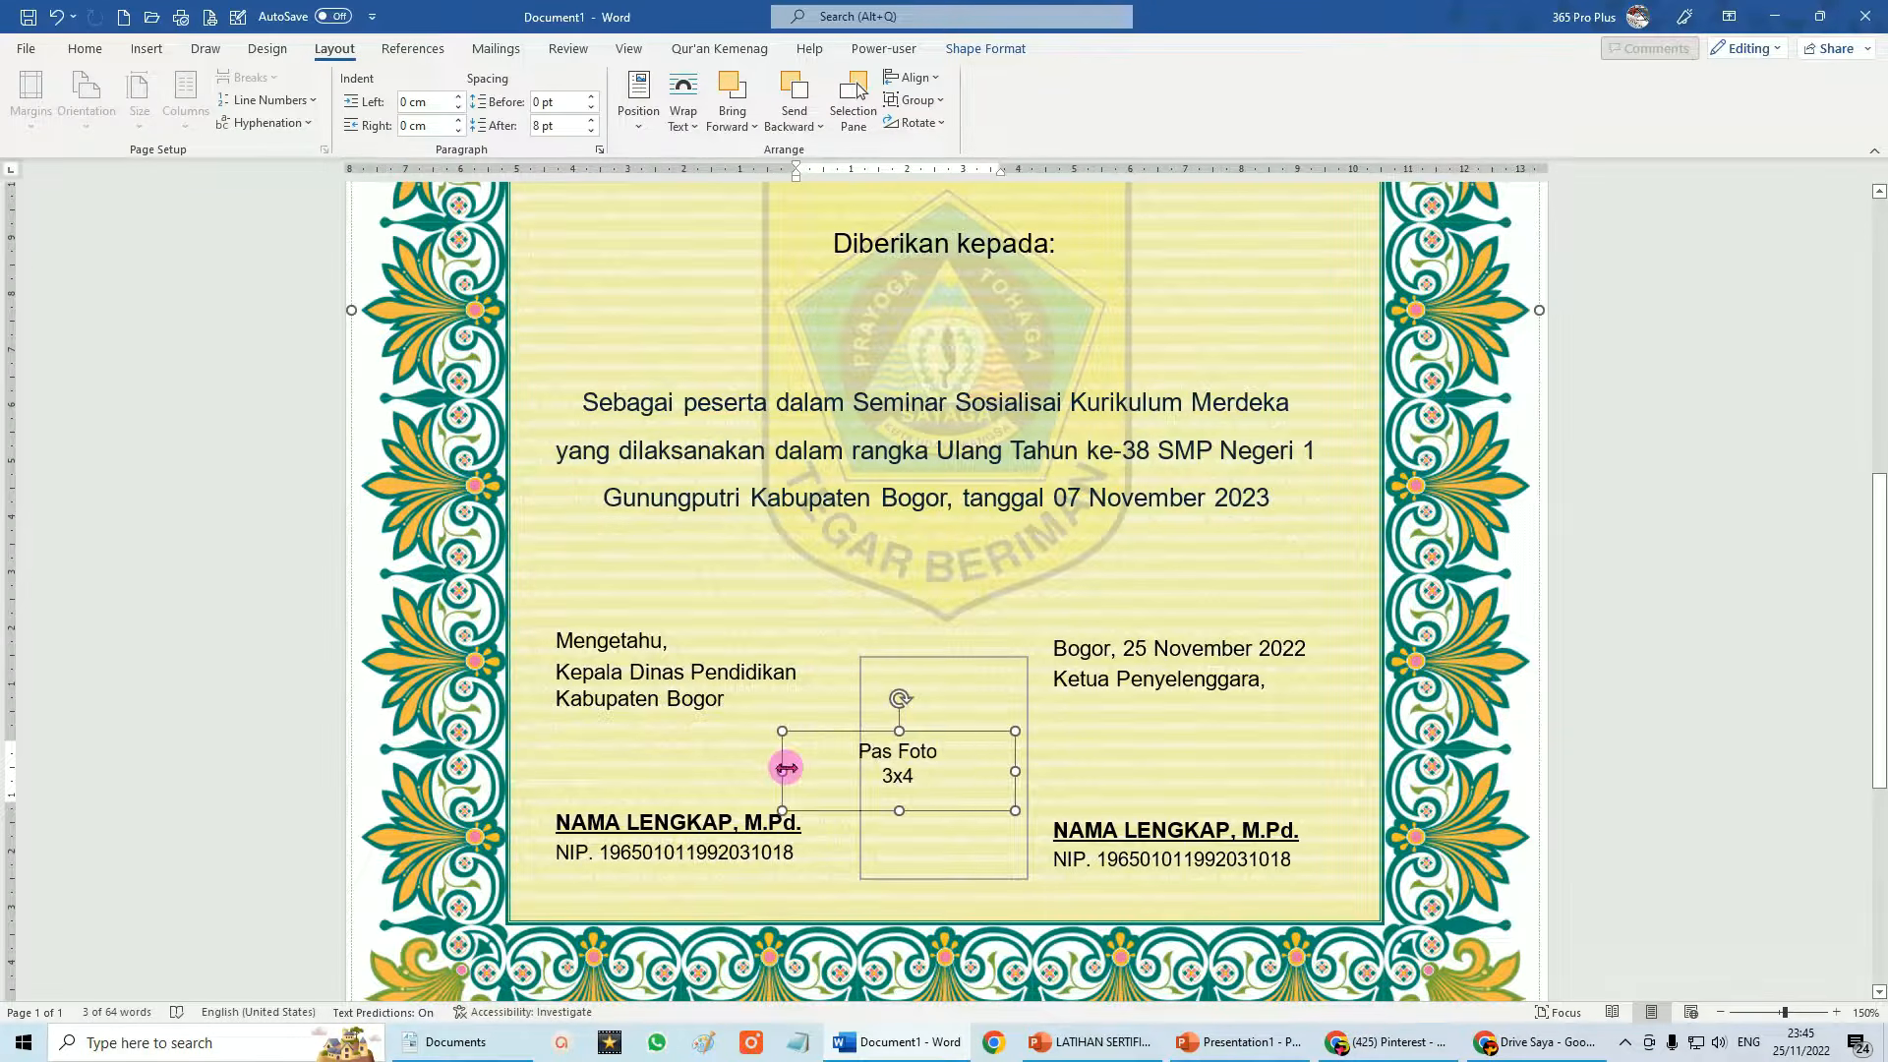
drag(785, 769, 875, 771)
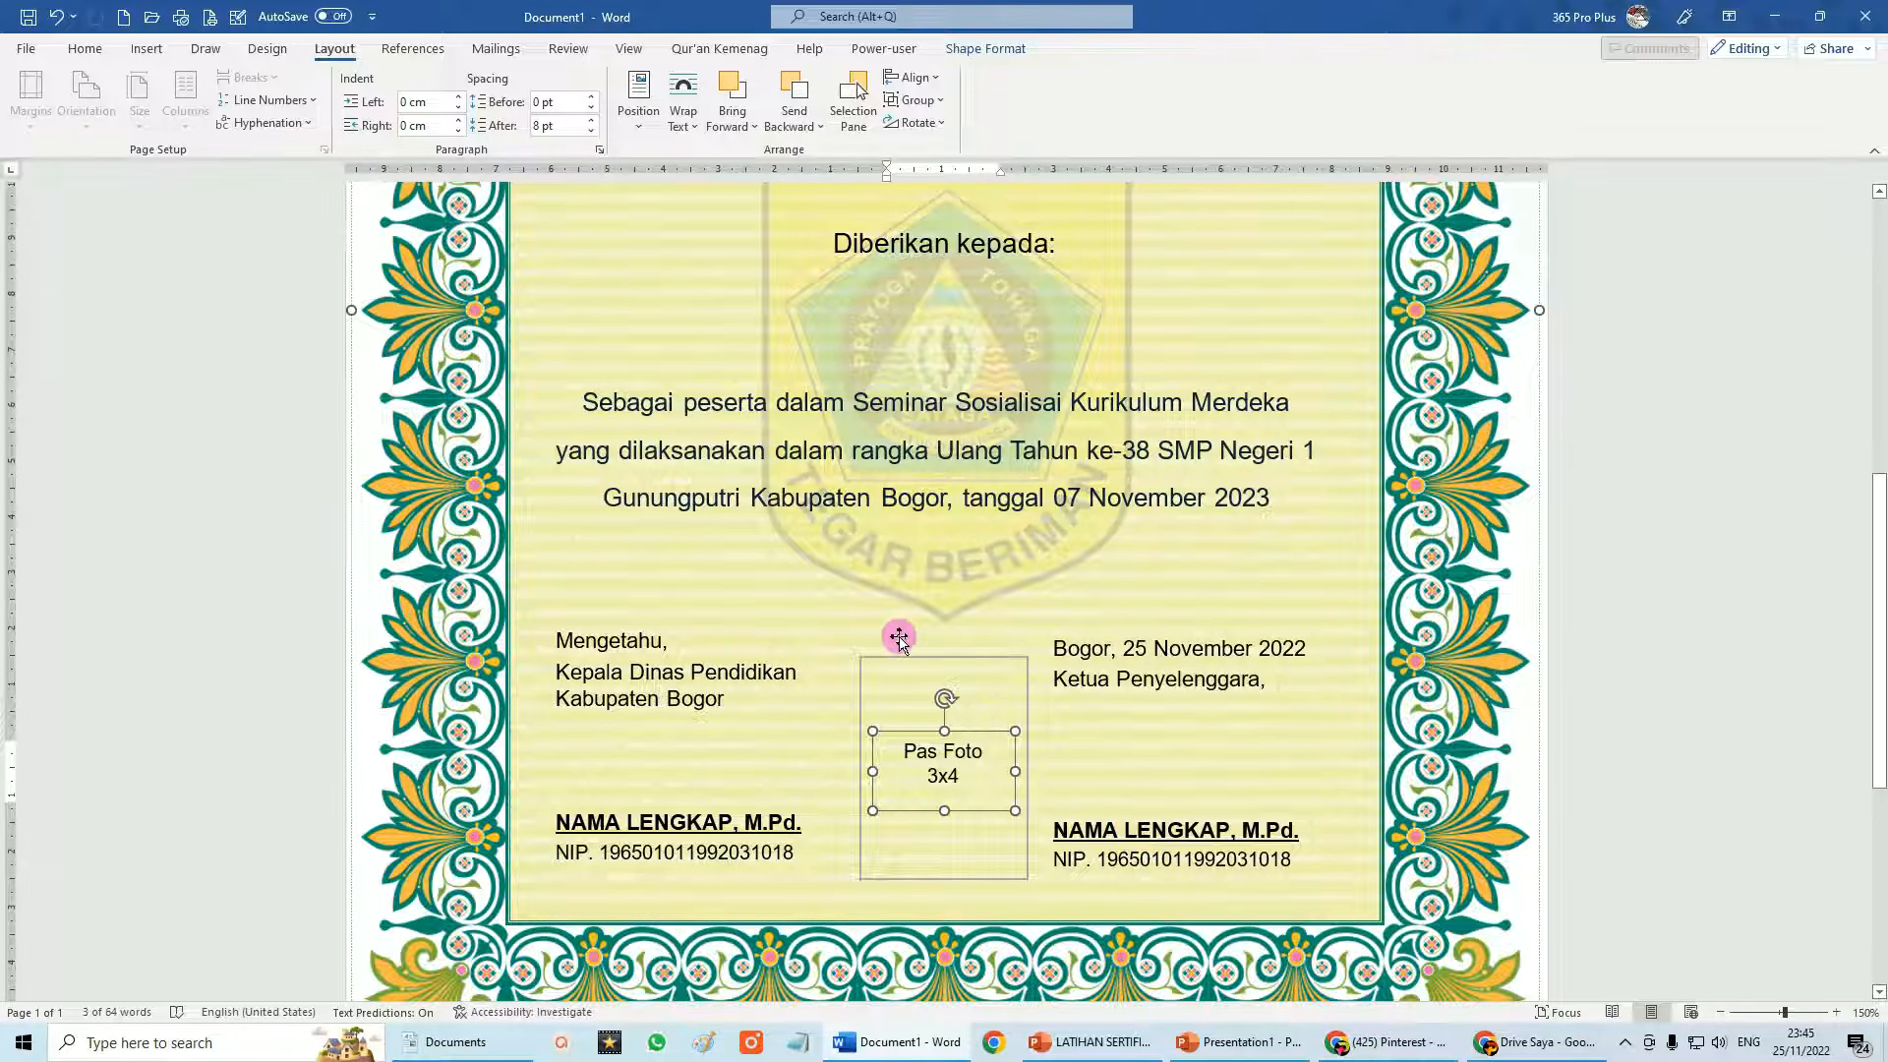
scroll(894, 630, up, 5)
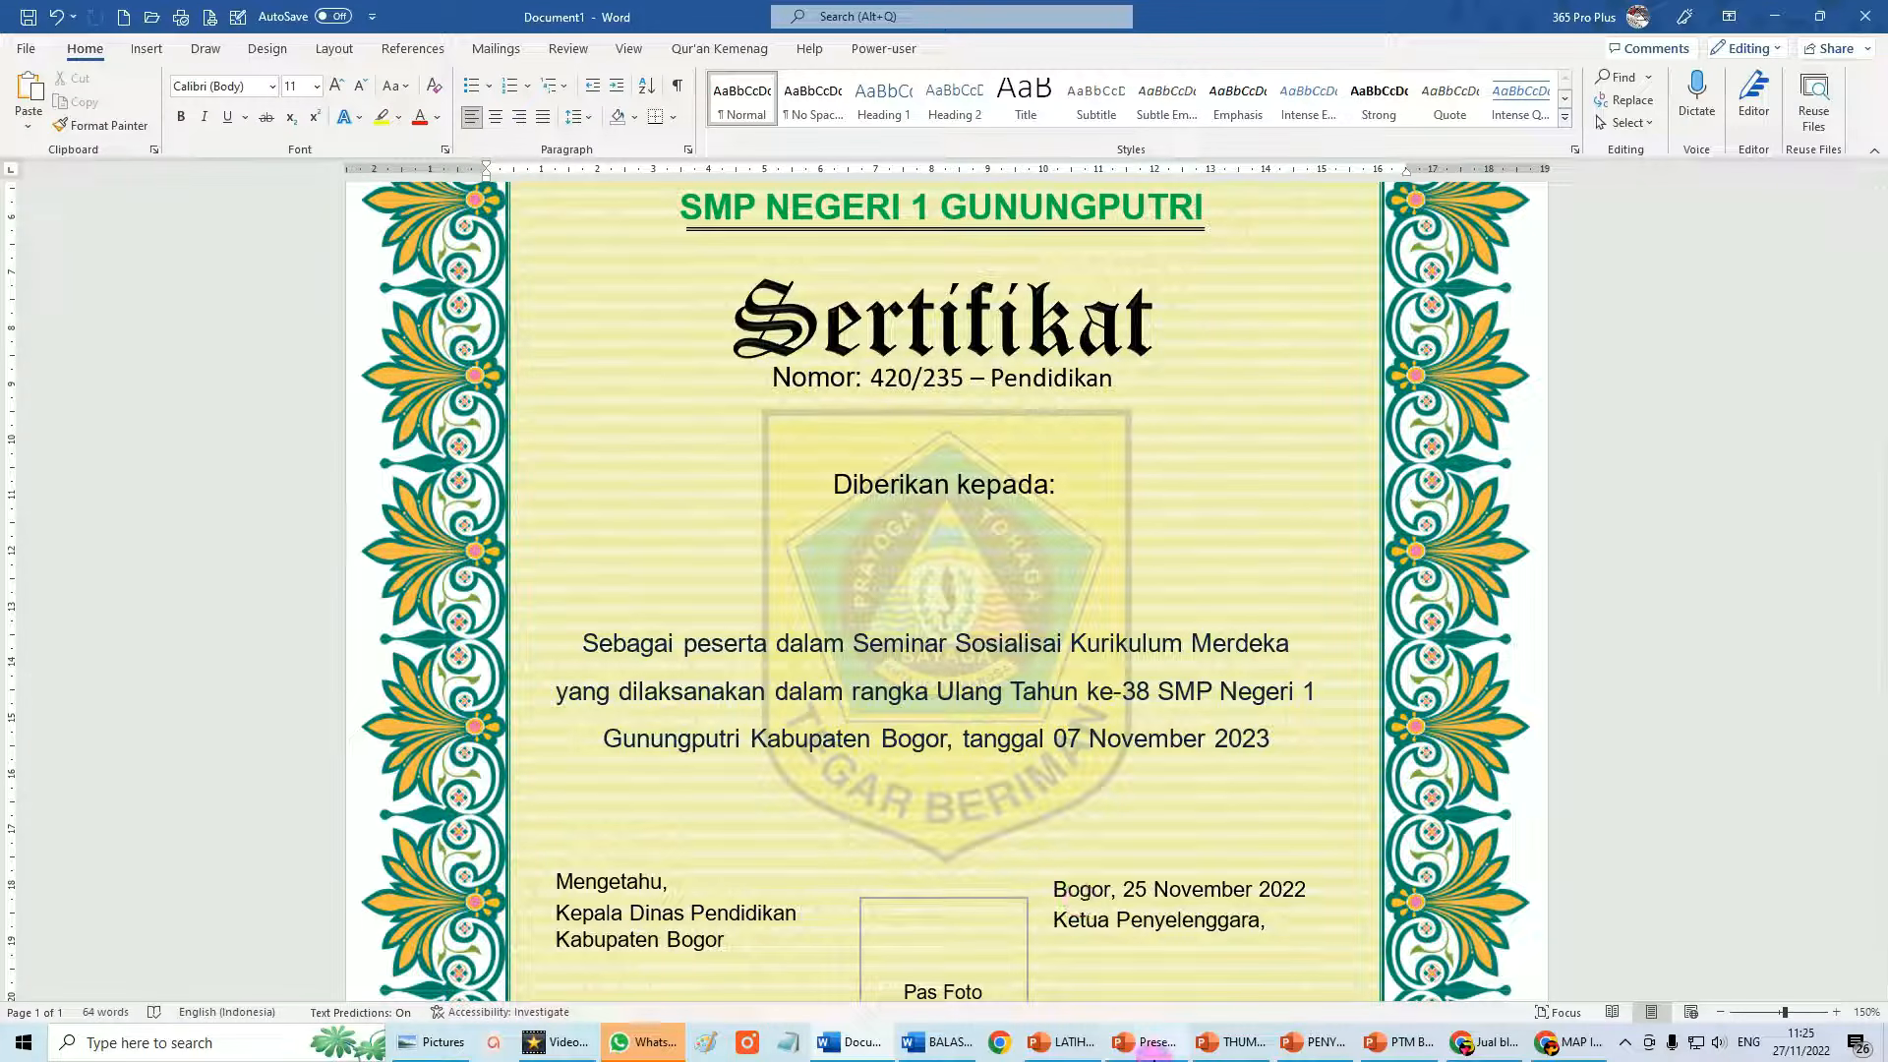
In PowerPoint, select the gold Sertifikat title box and choose Save as Picture from its context menu.
click(1156, 1043)
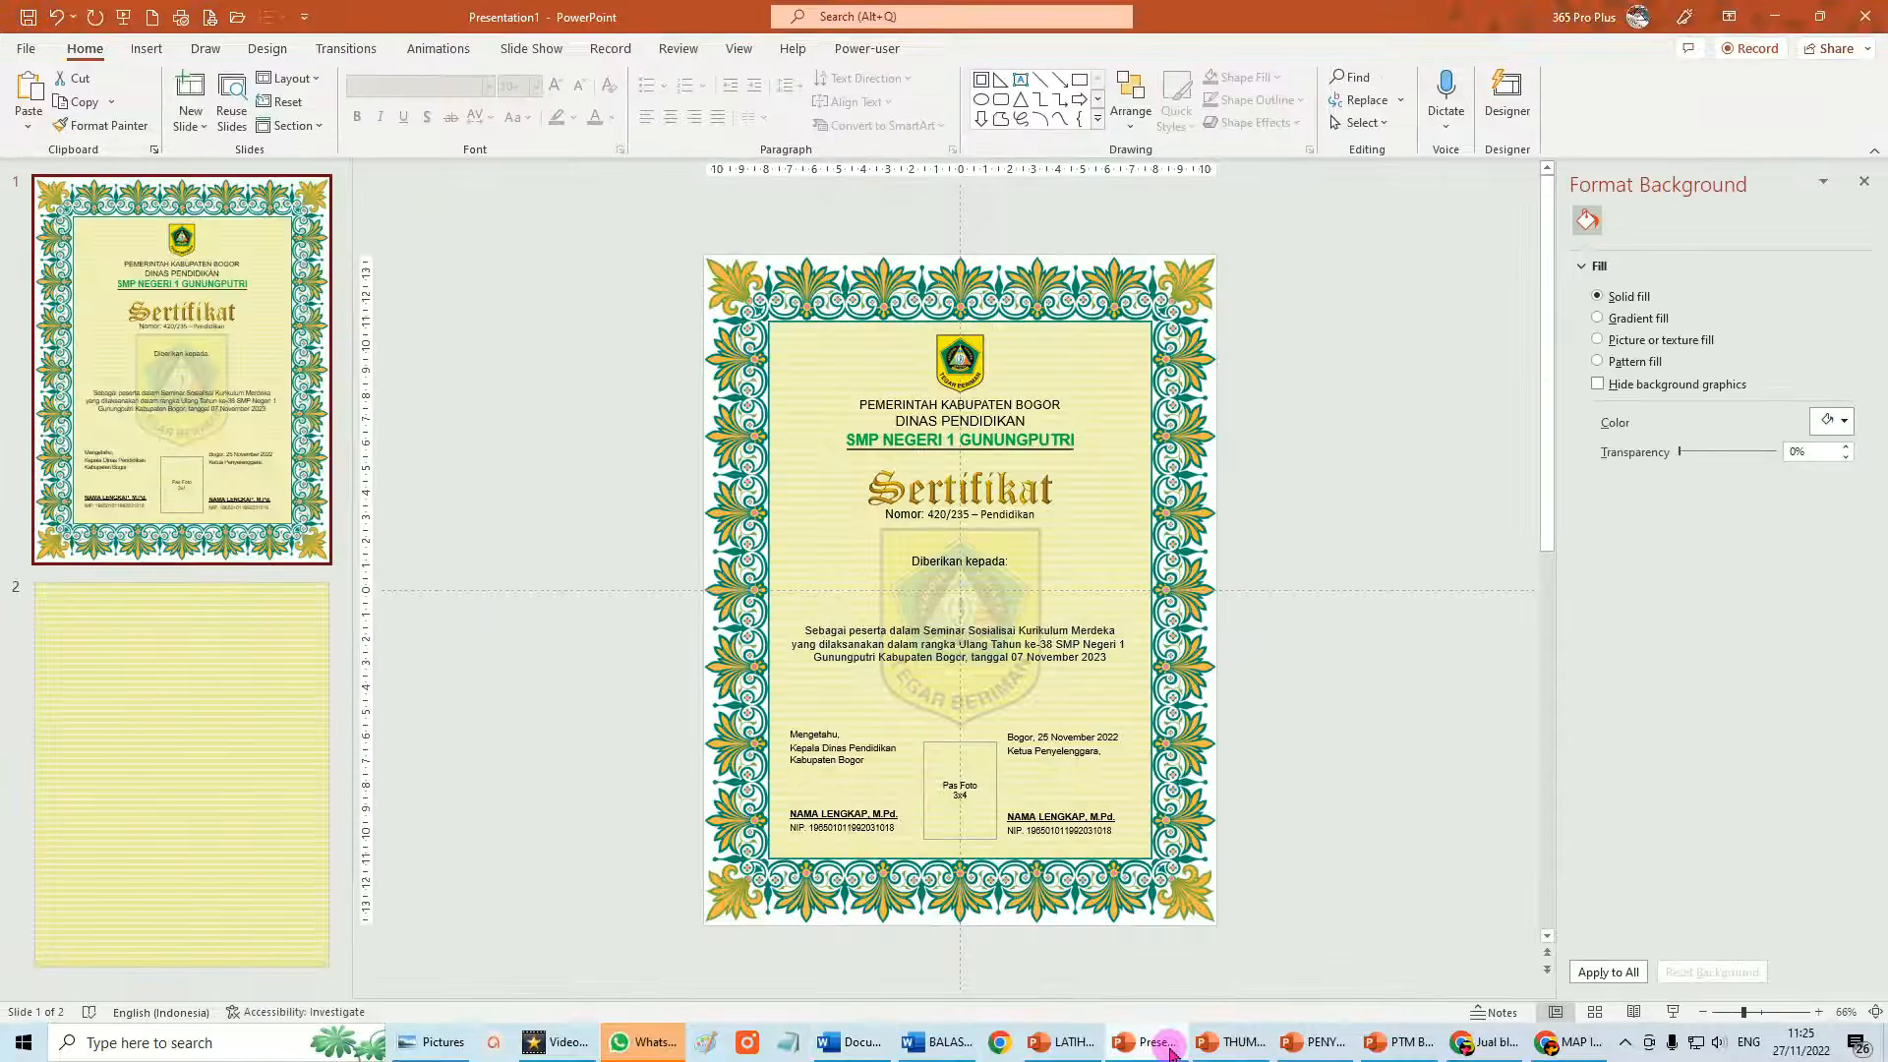
ctrl+scroll(995, 586, up, 10)
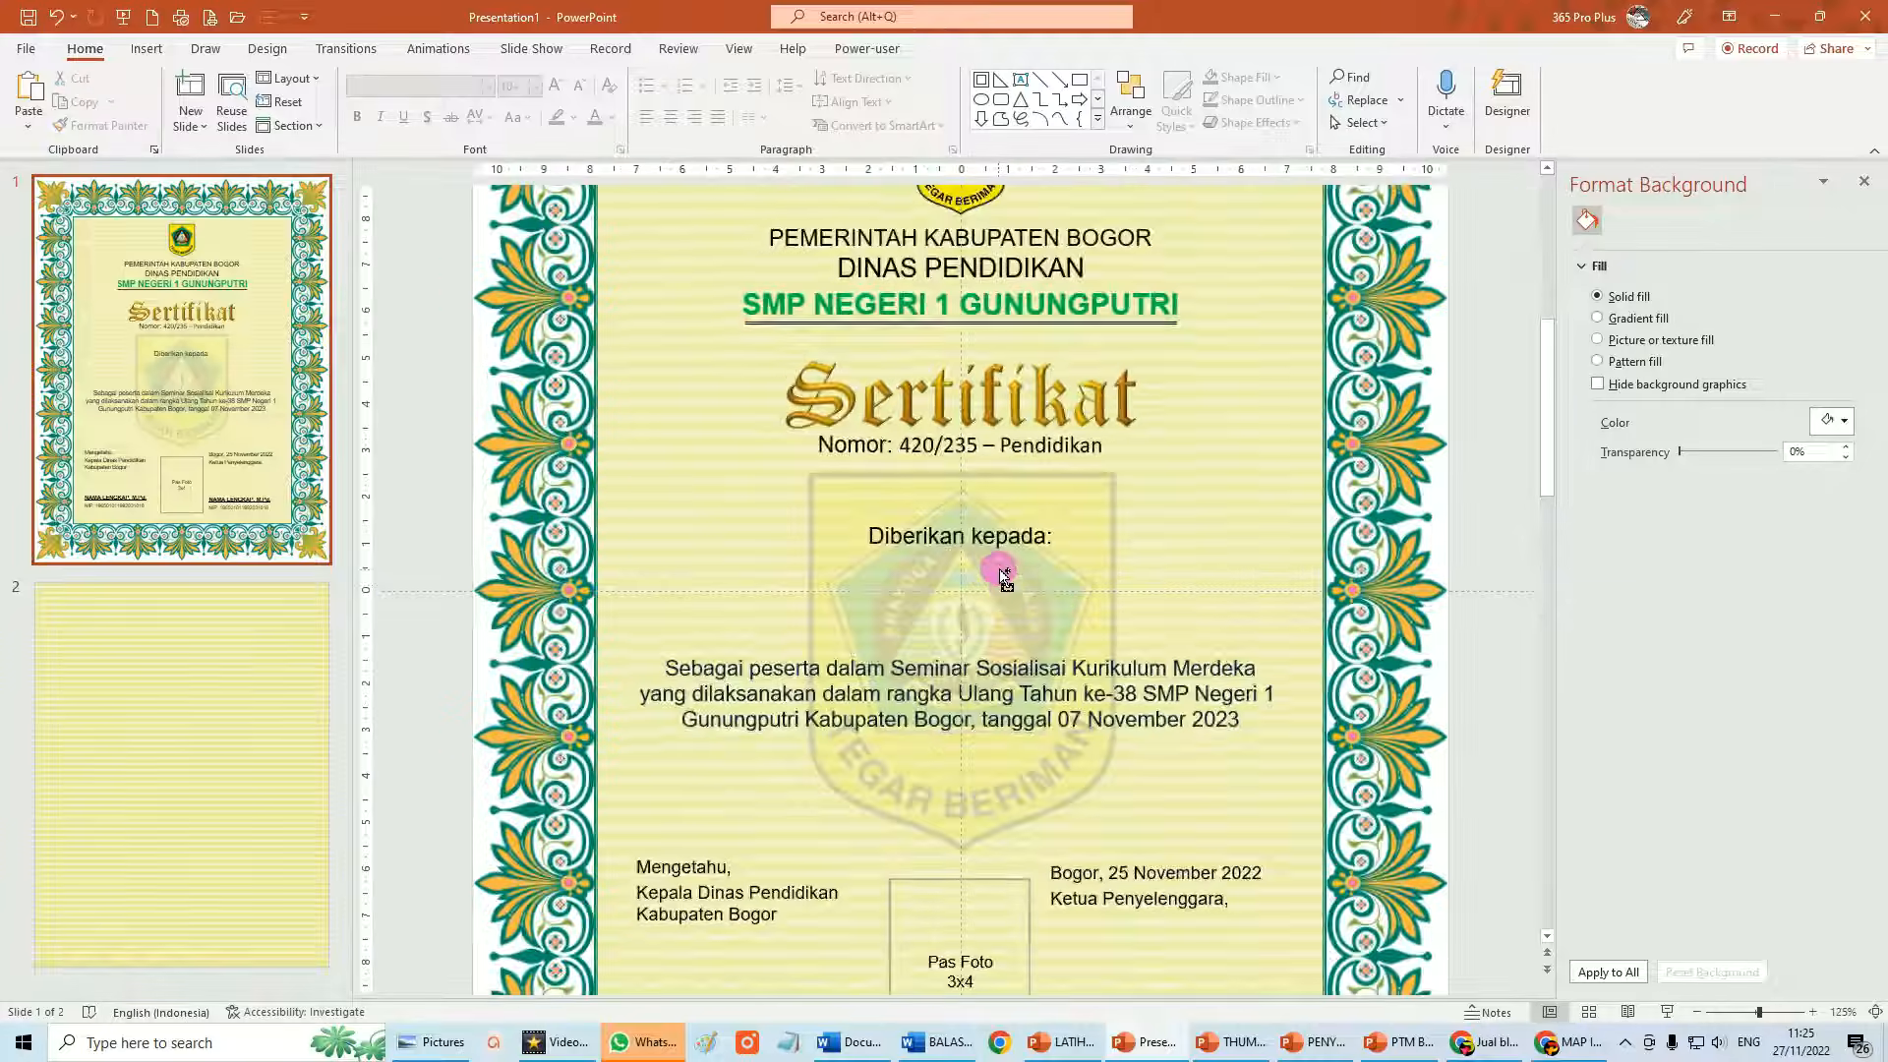
ctrl+scroll(1003, 556, down, 5)
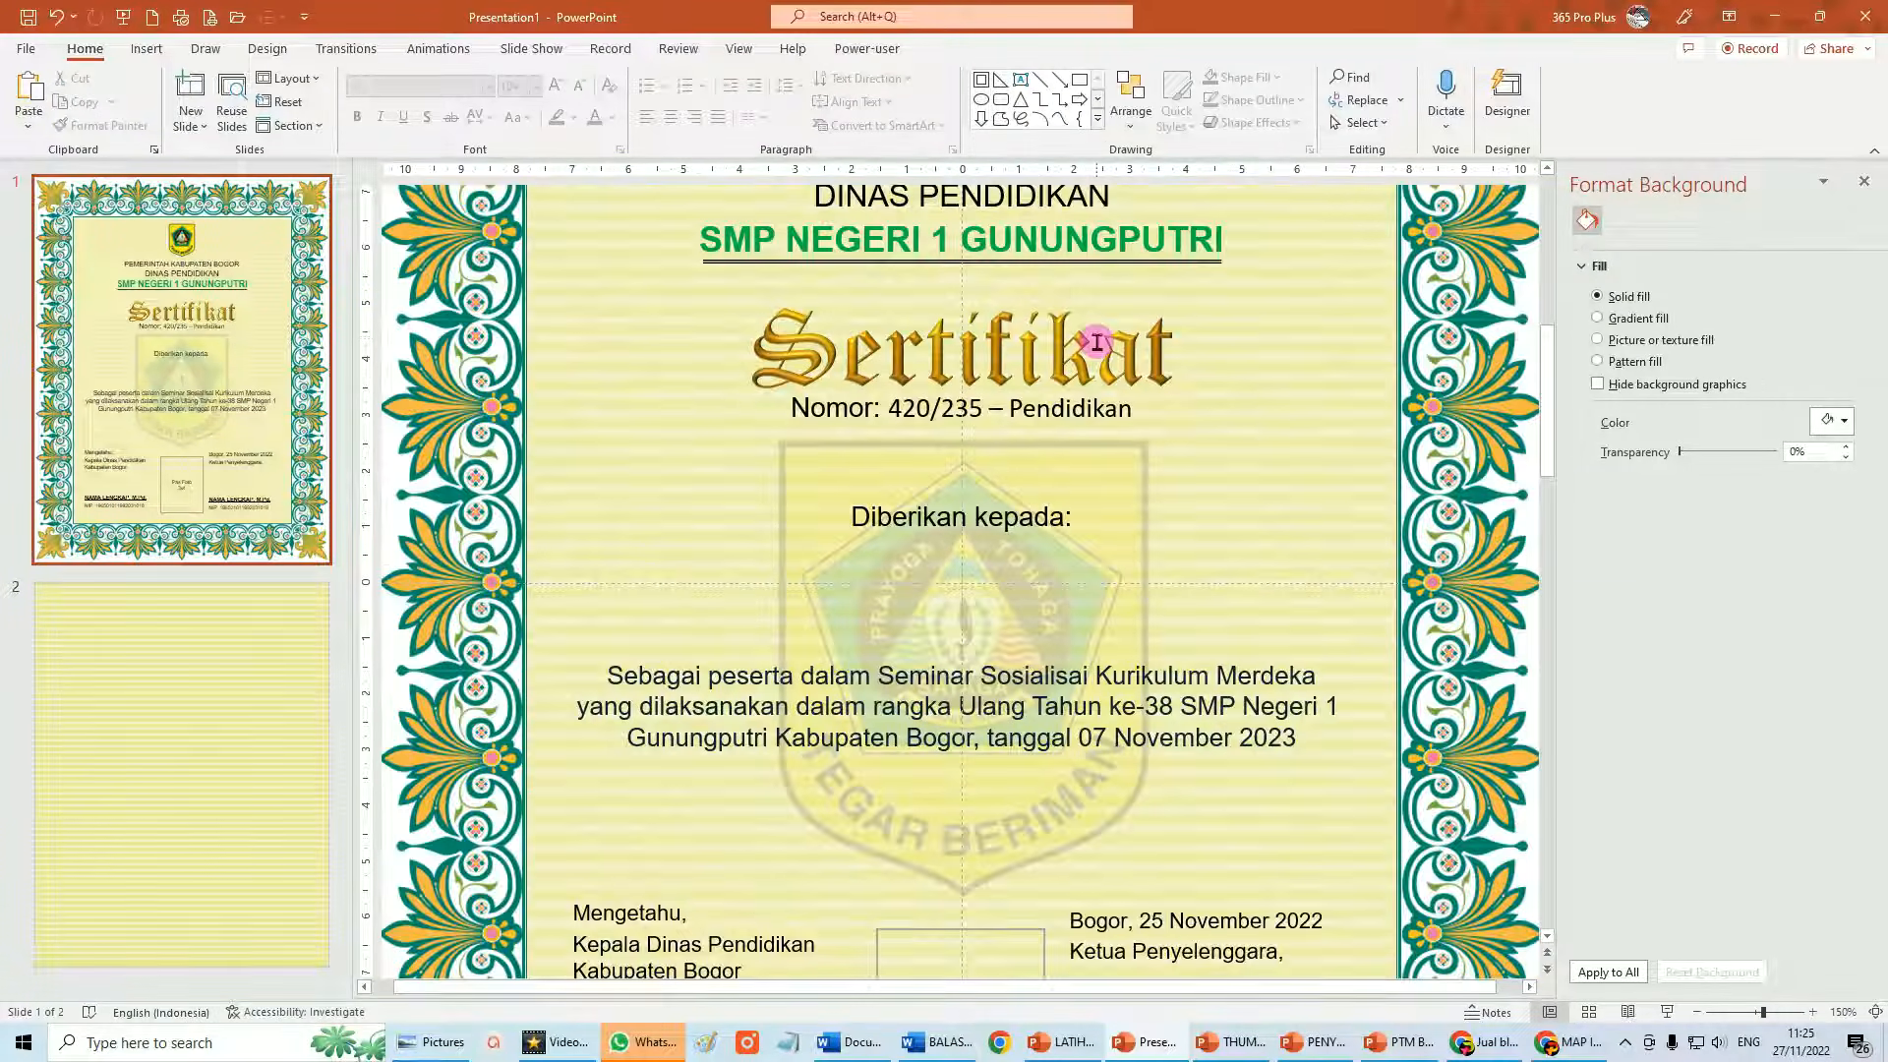
click(1015, 341)
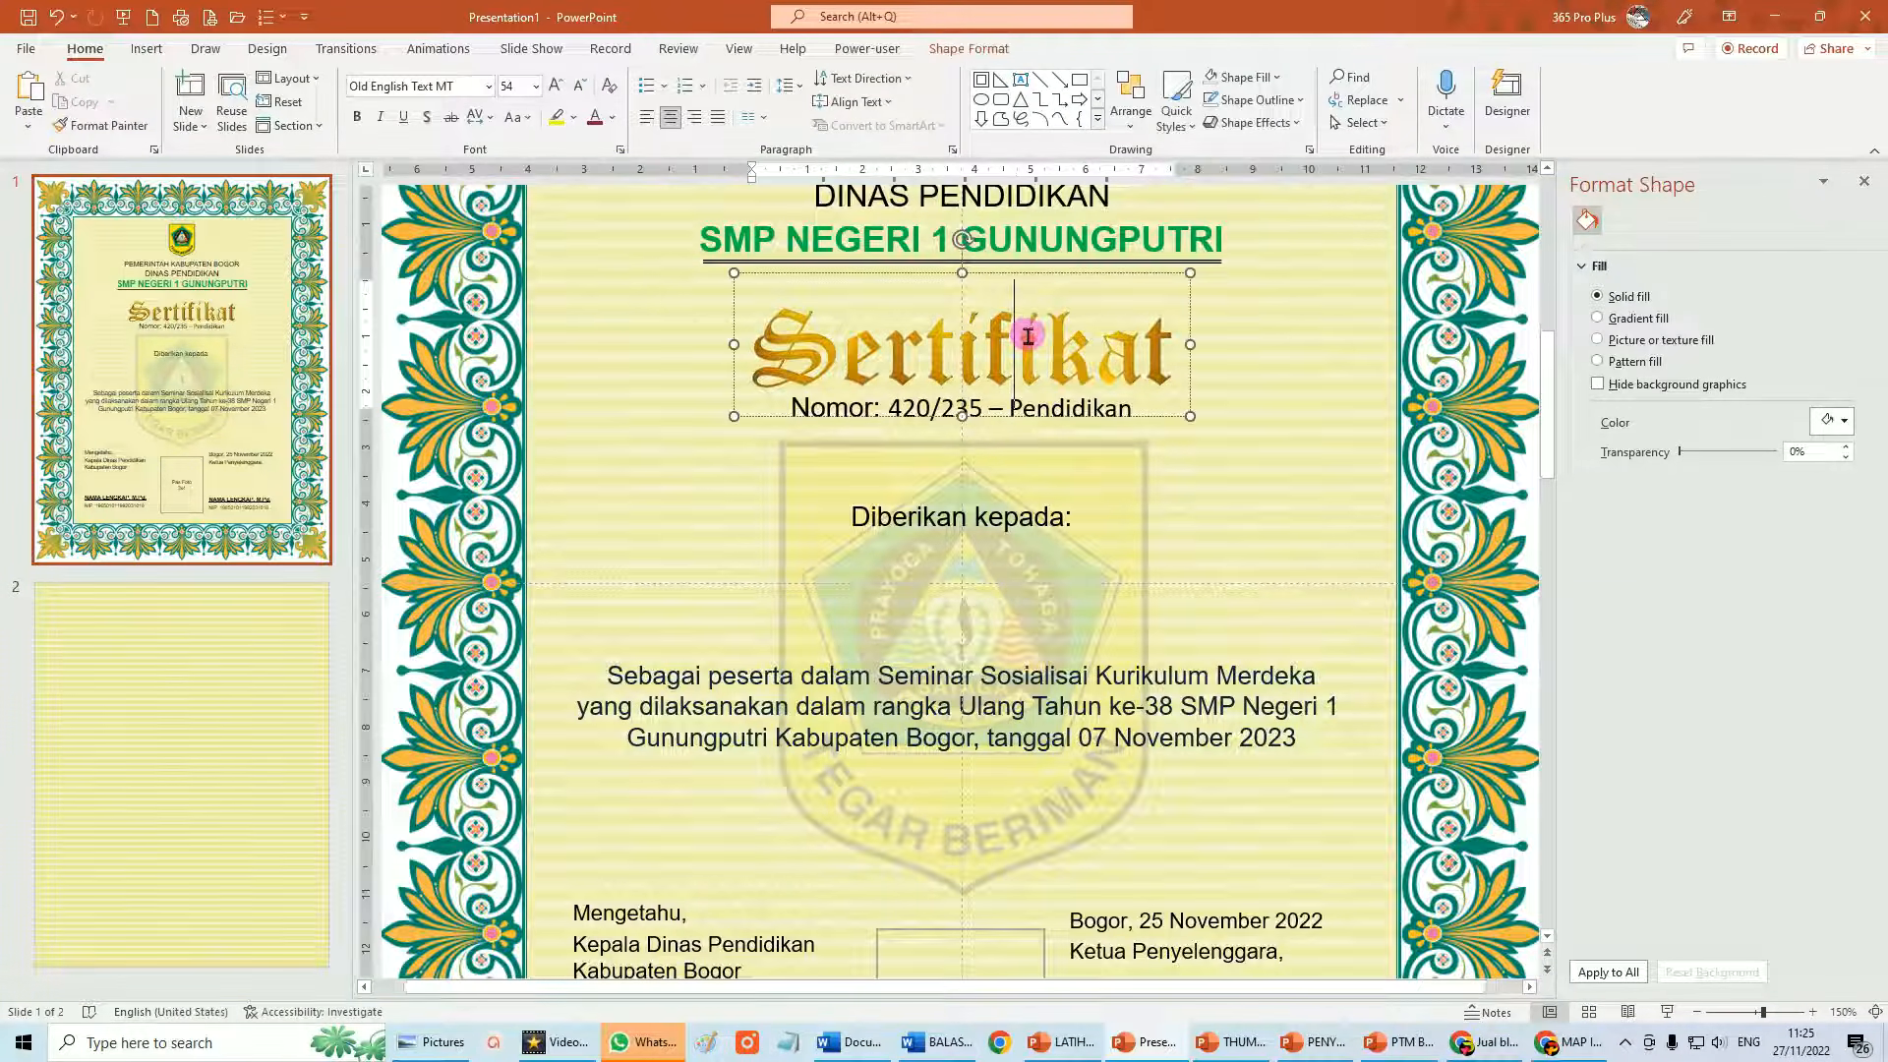
click(1043, 278)
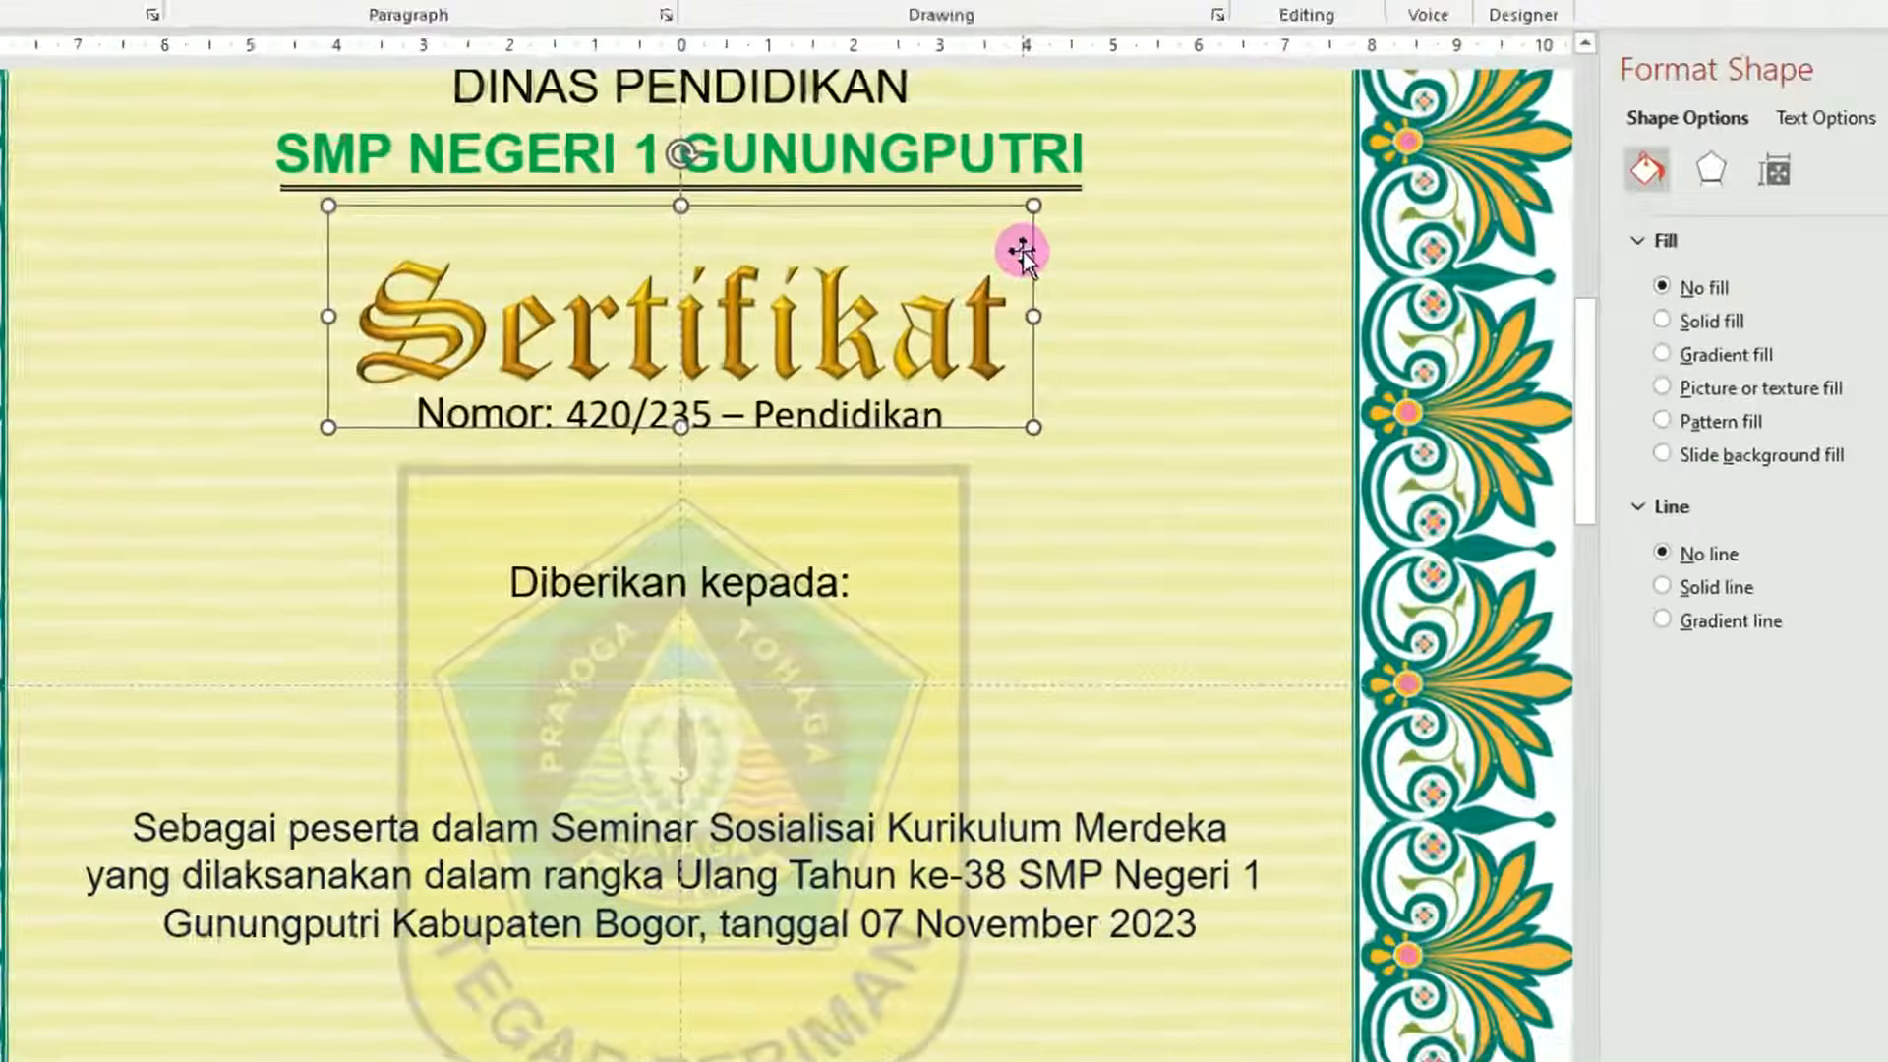
right_click(1176, 305)
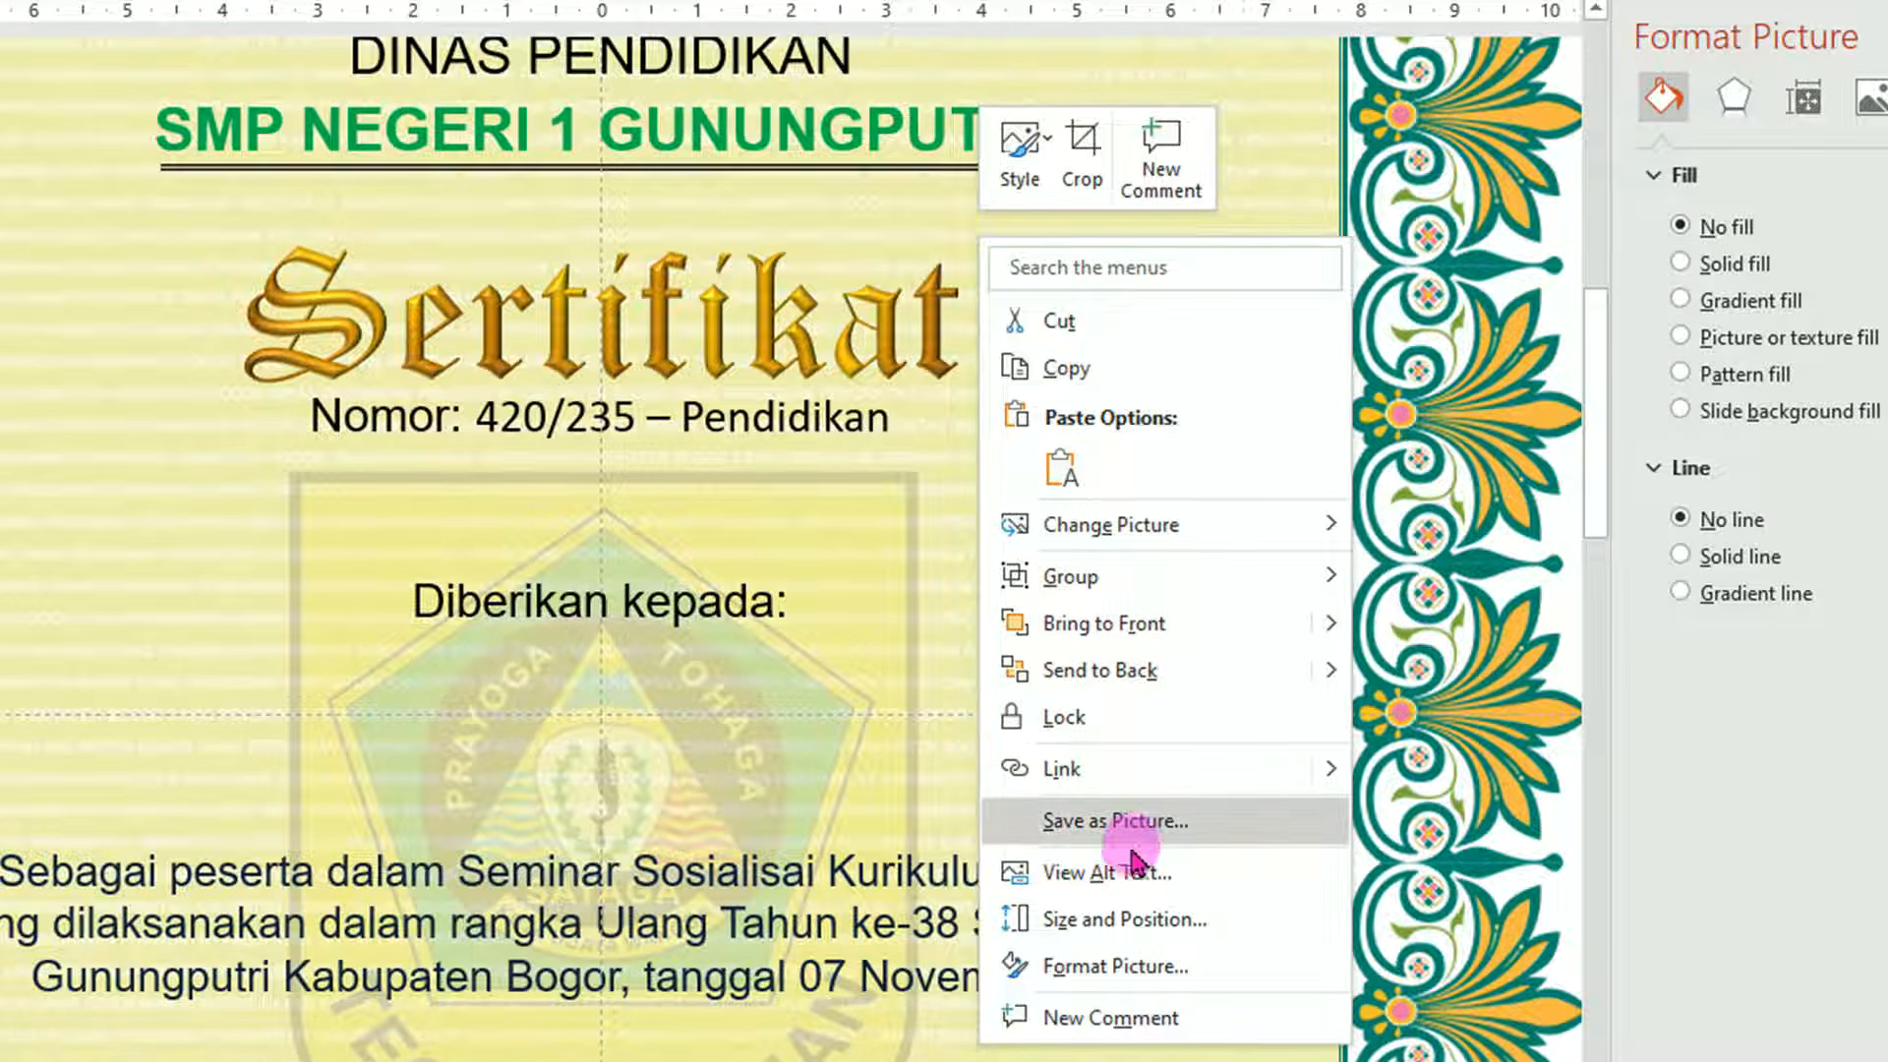
click(892, 254)
click(936, 293)
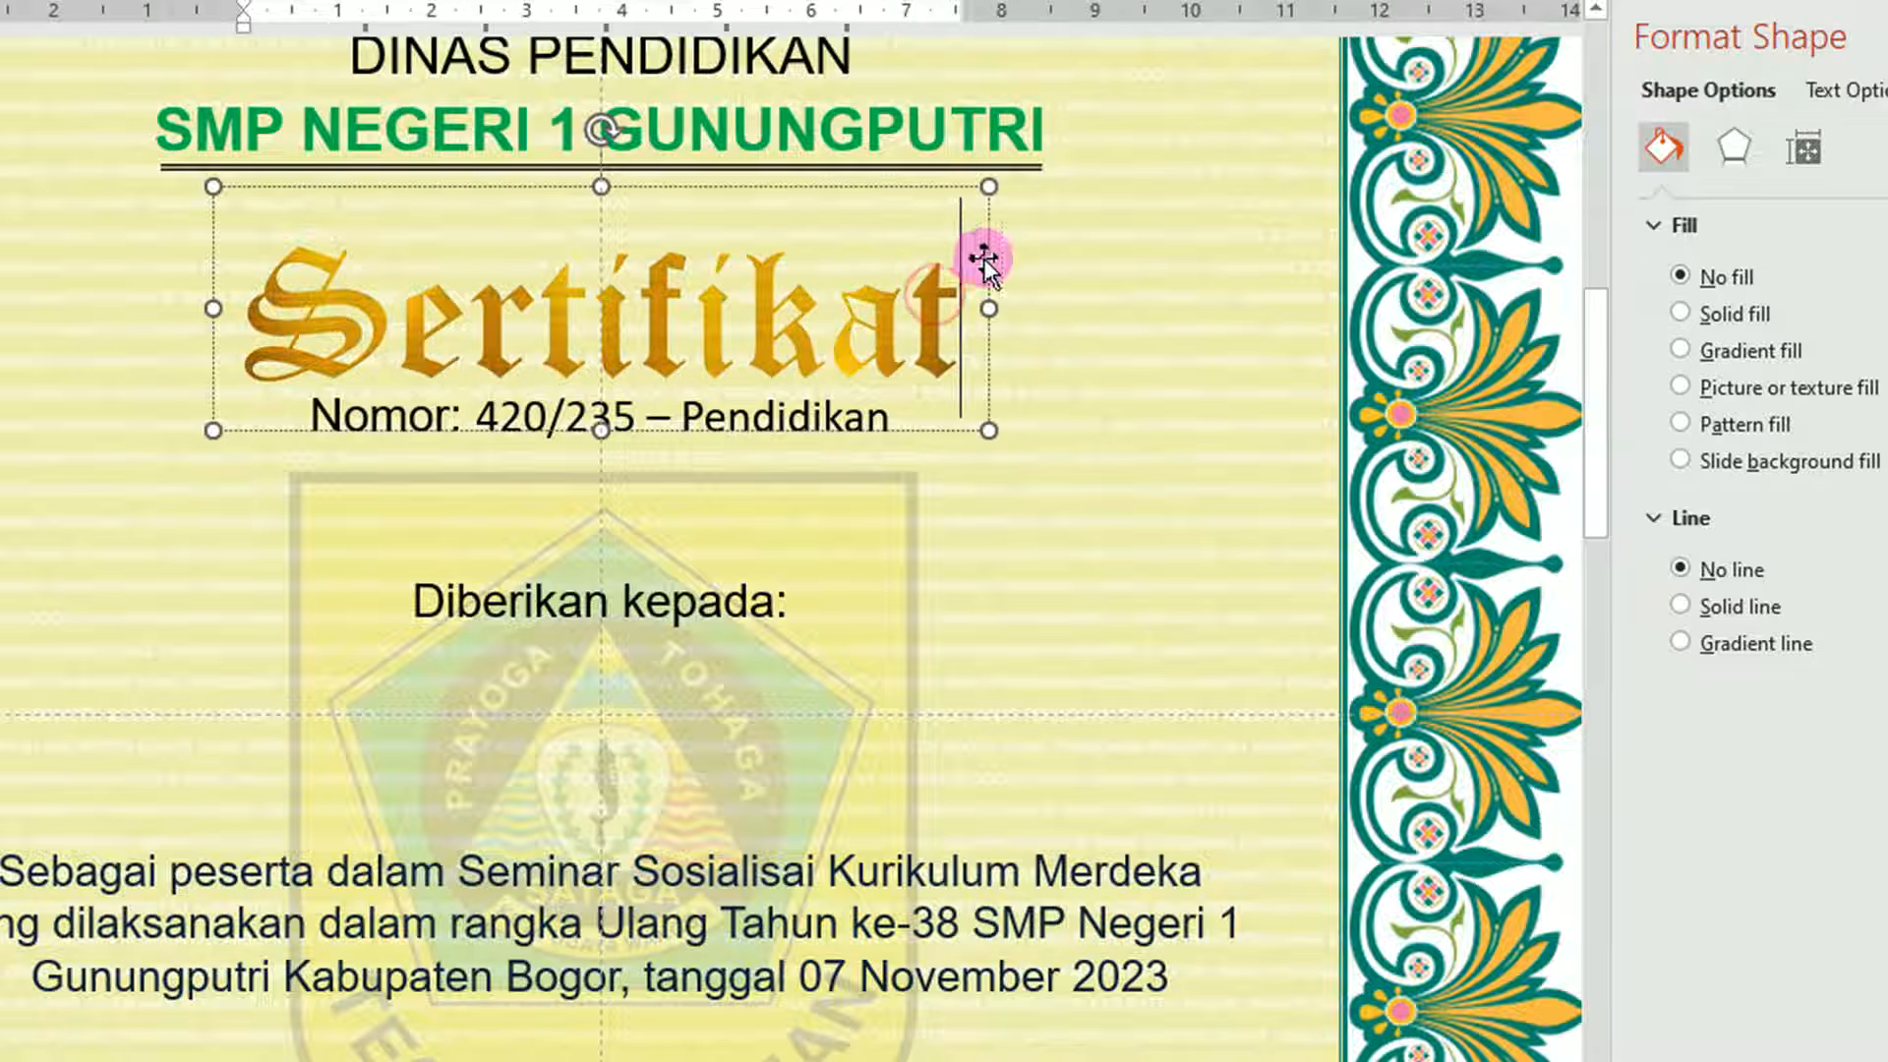
right_click(985, 262)
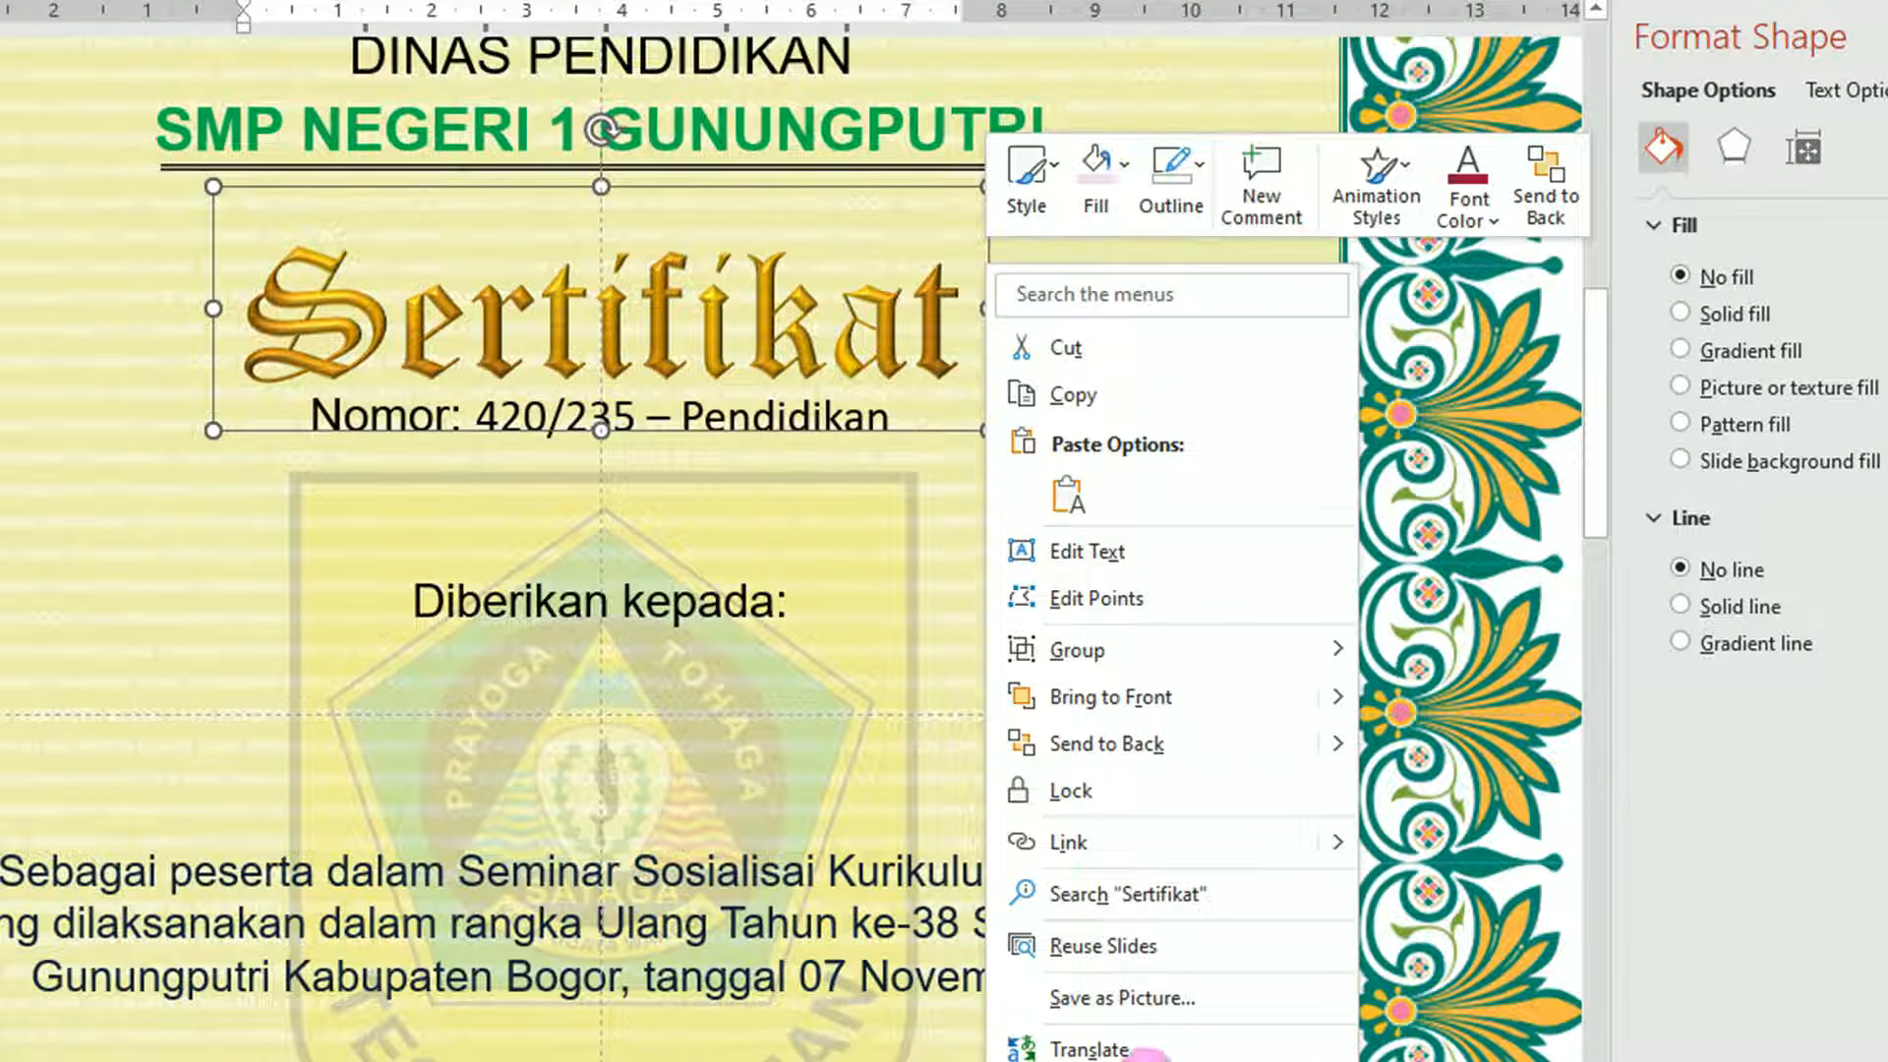
click(1181, 999)
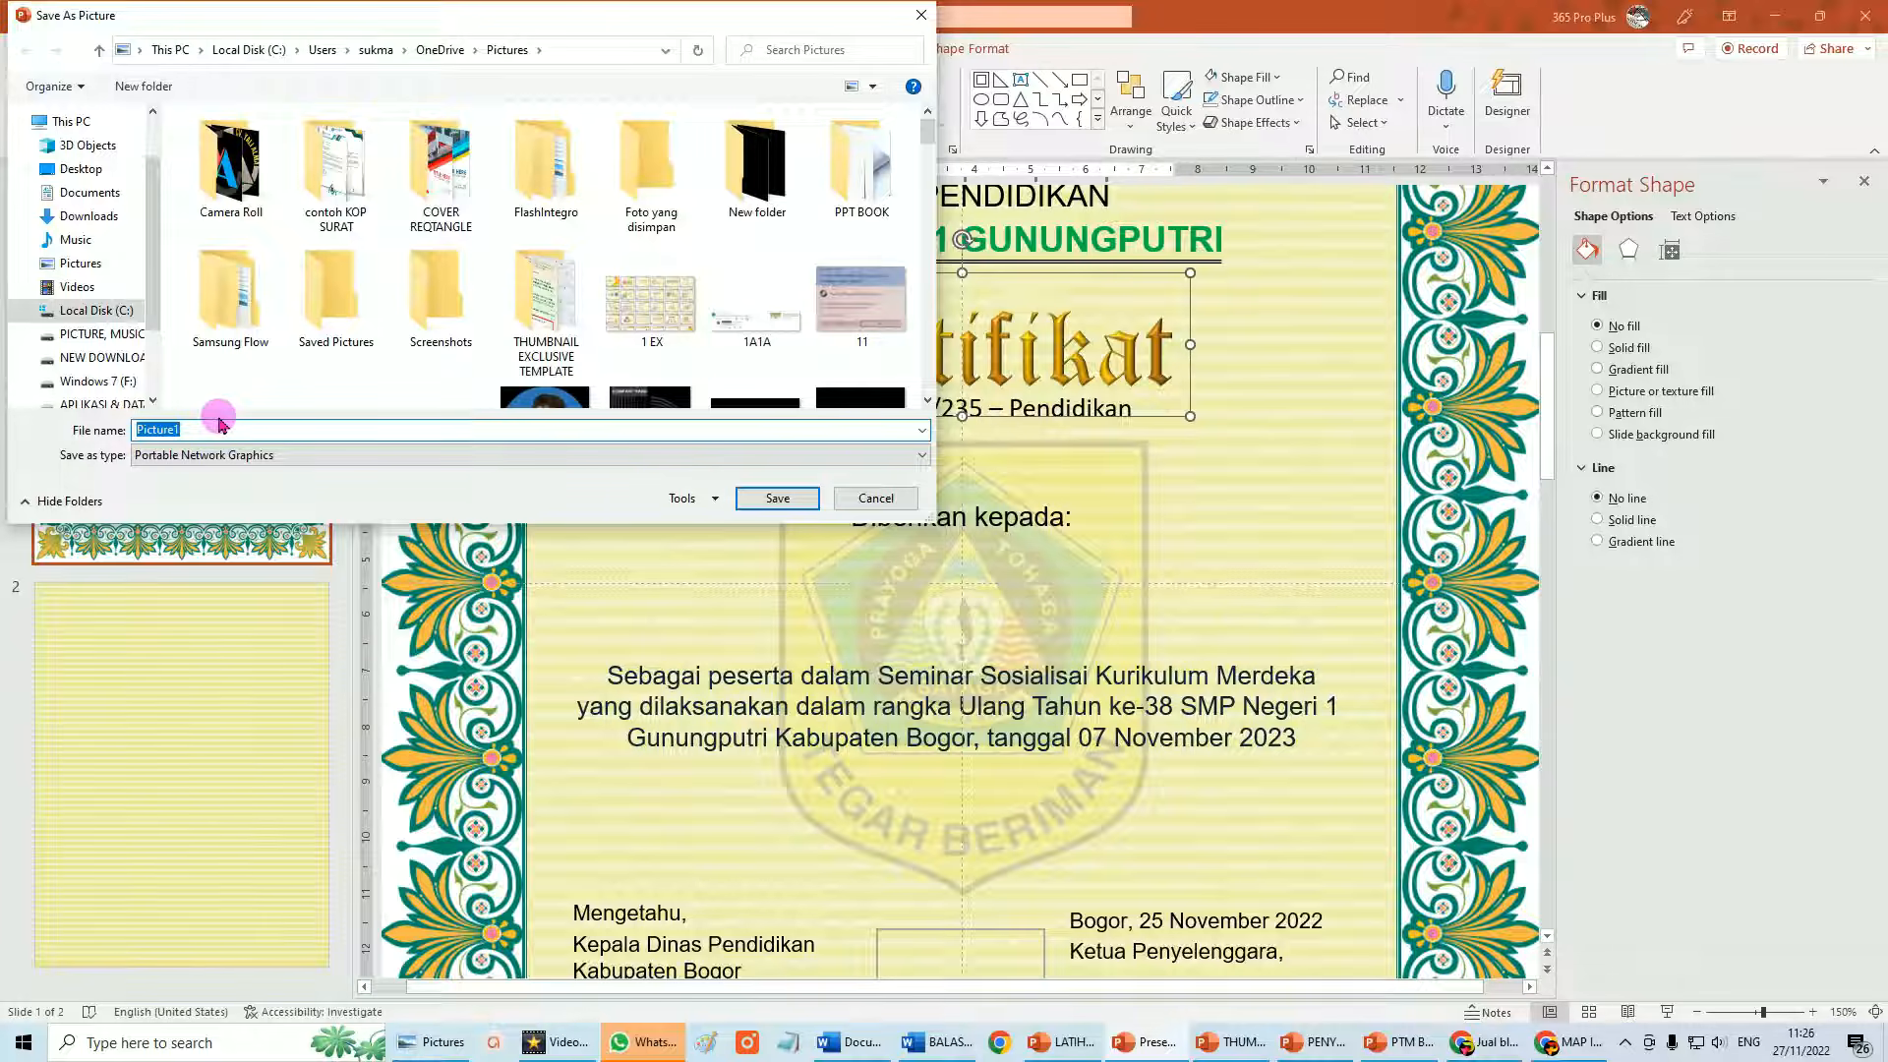
Save the gold title as a PNG file named 'TEXT SERTIFIKAT' in Pictures.
text(TEXT SERTIFIKAT)
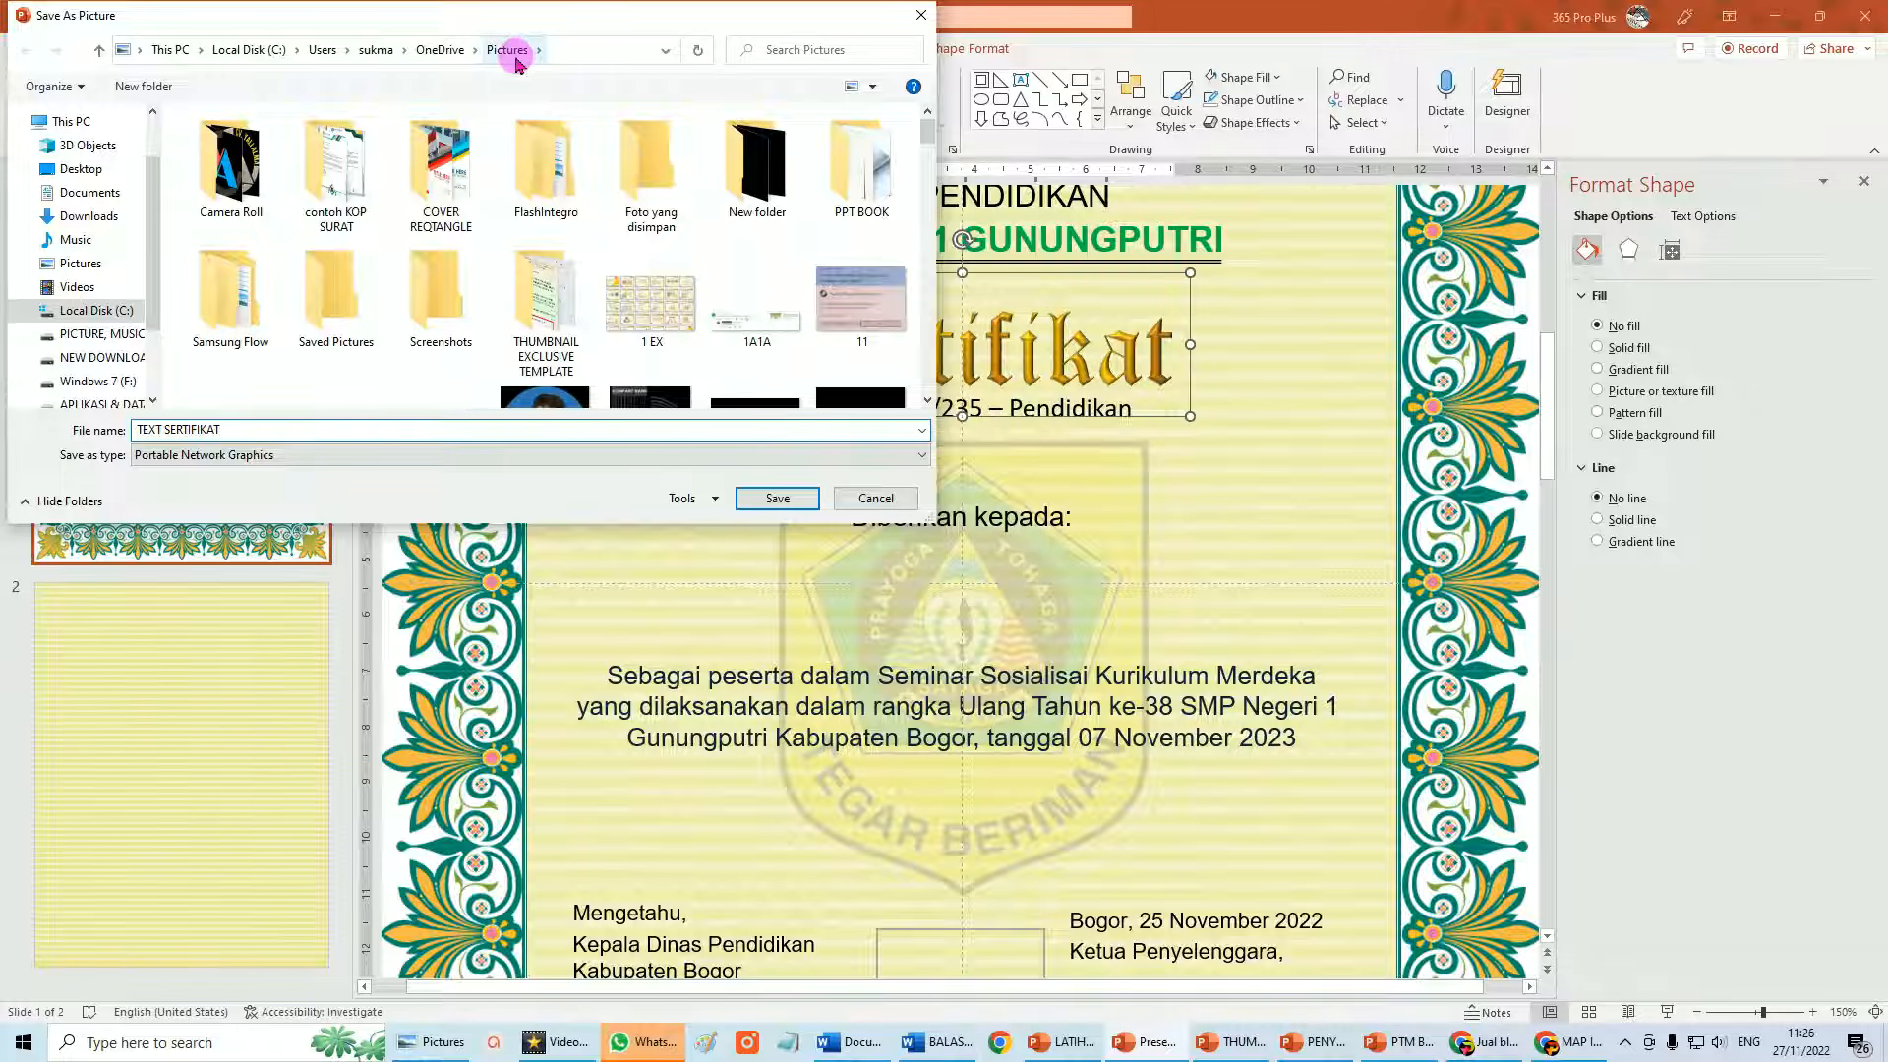
click(777, 498)
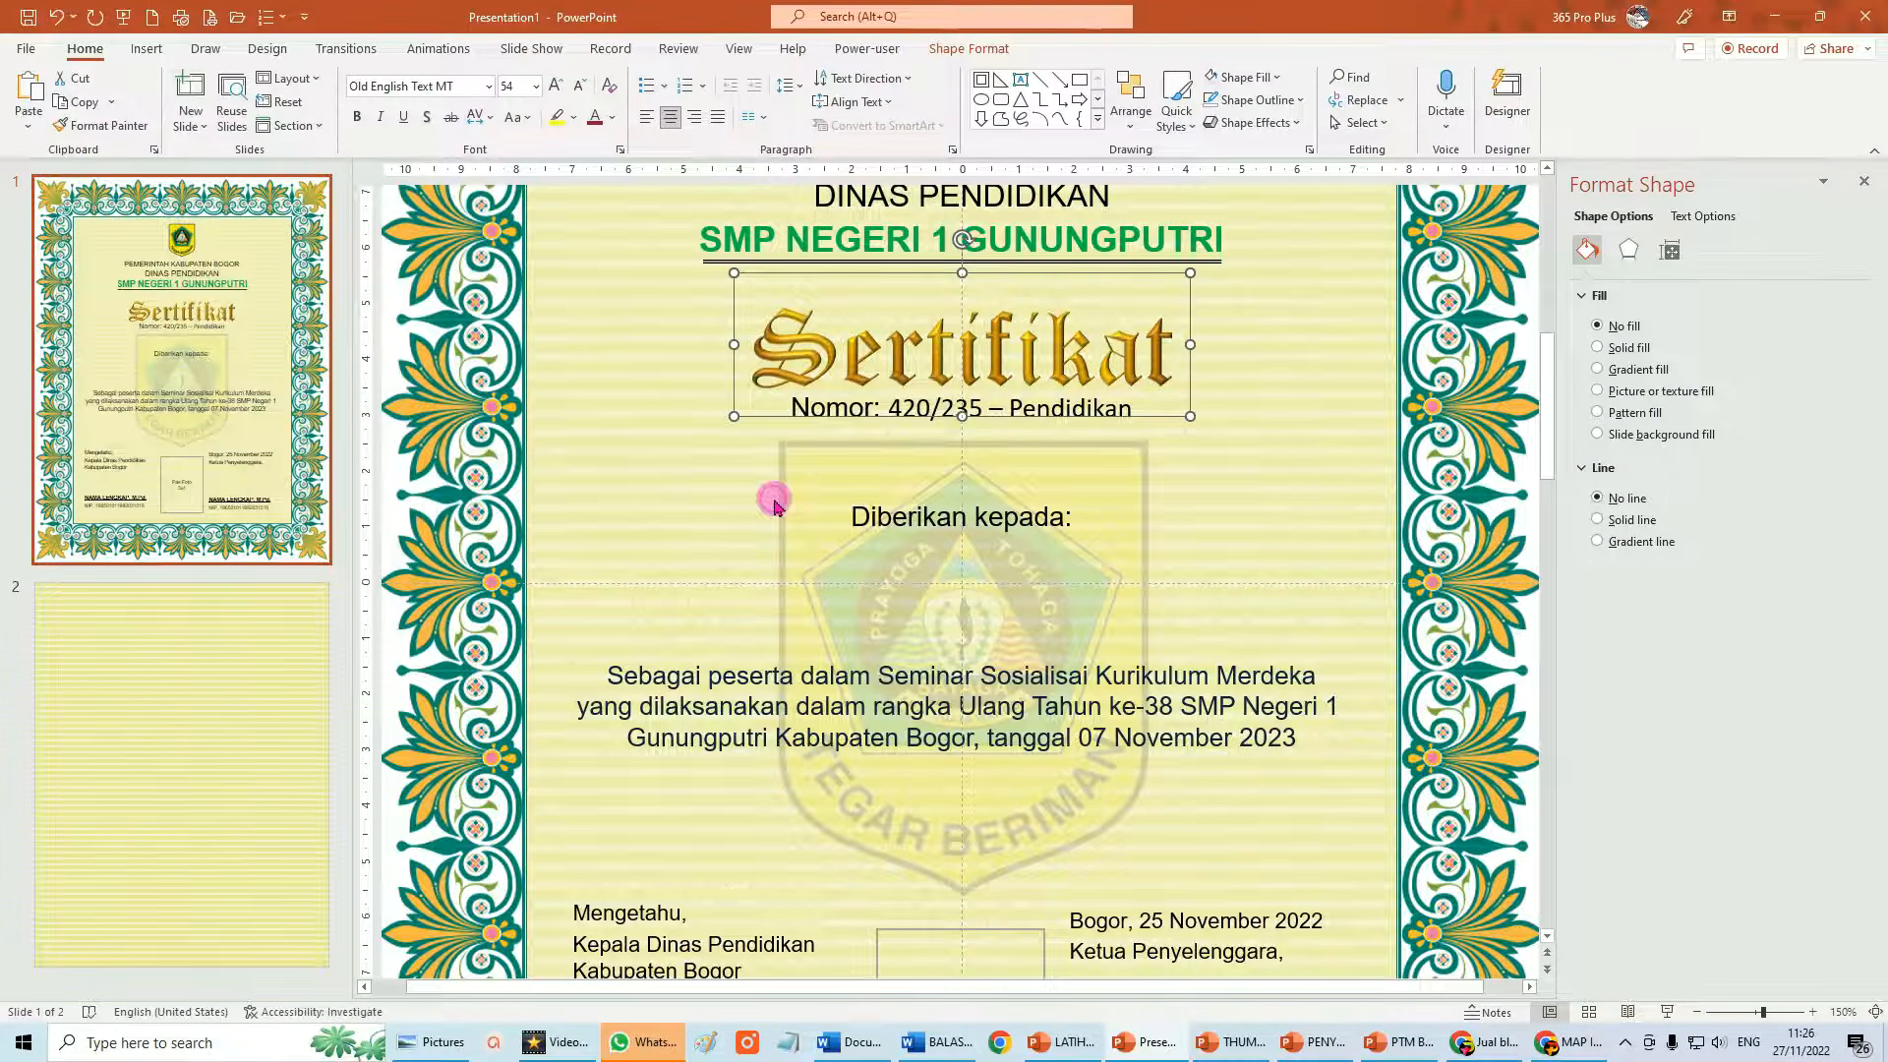
Copy the TEXT SERTIFIKAT PNG from the Pictures folder and return to the Word certificate.
click(426, 1050)
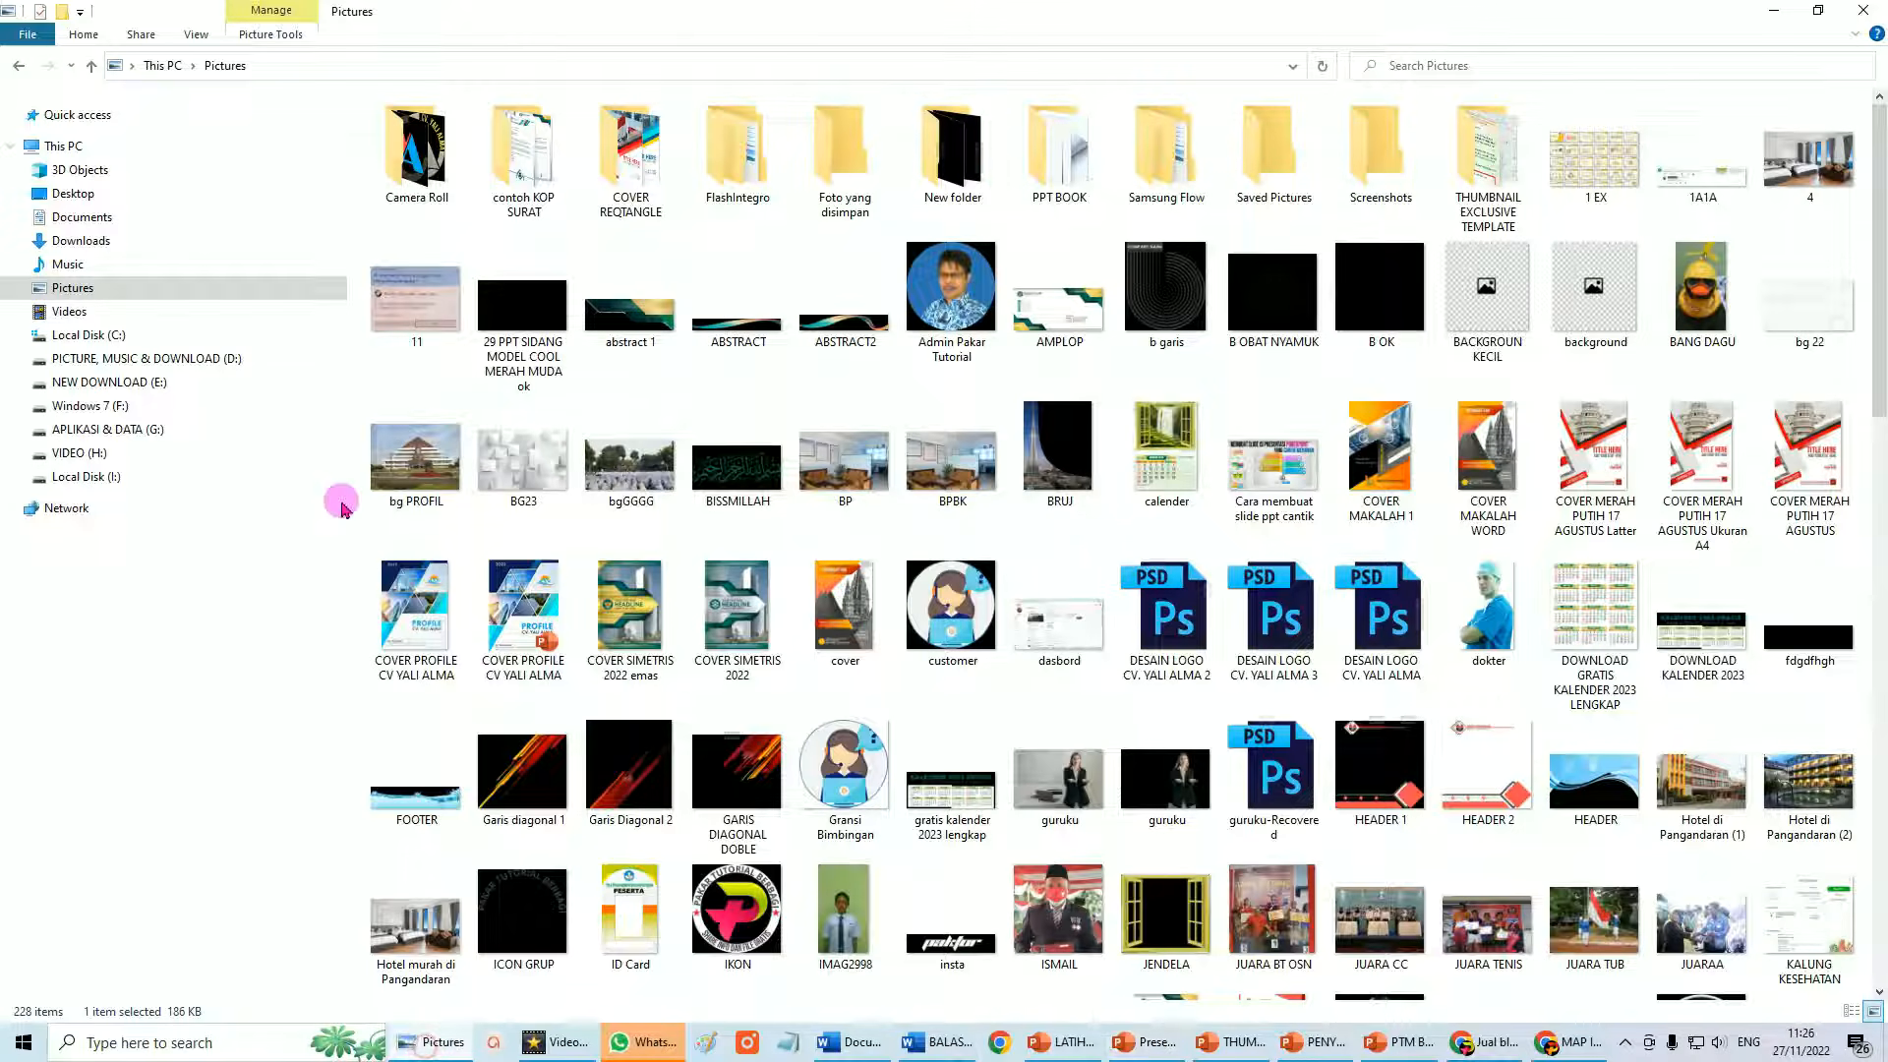
scroll(969, 162, down, 10)
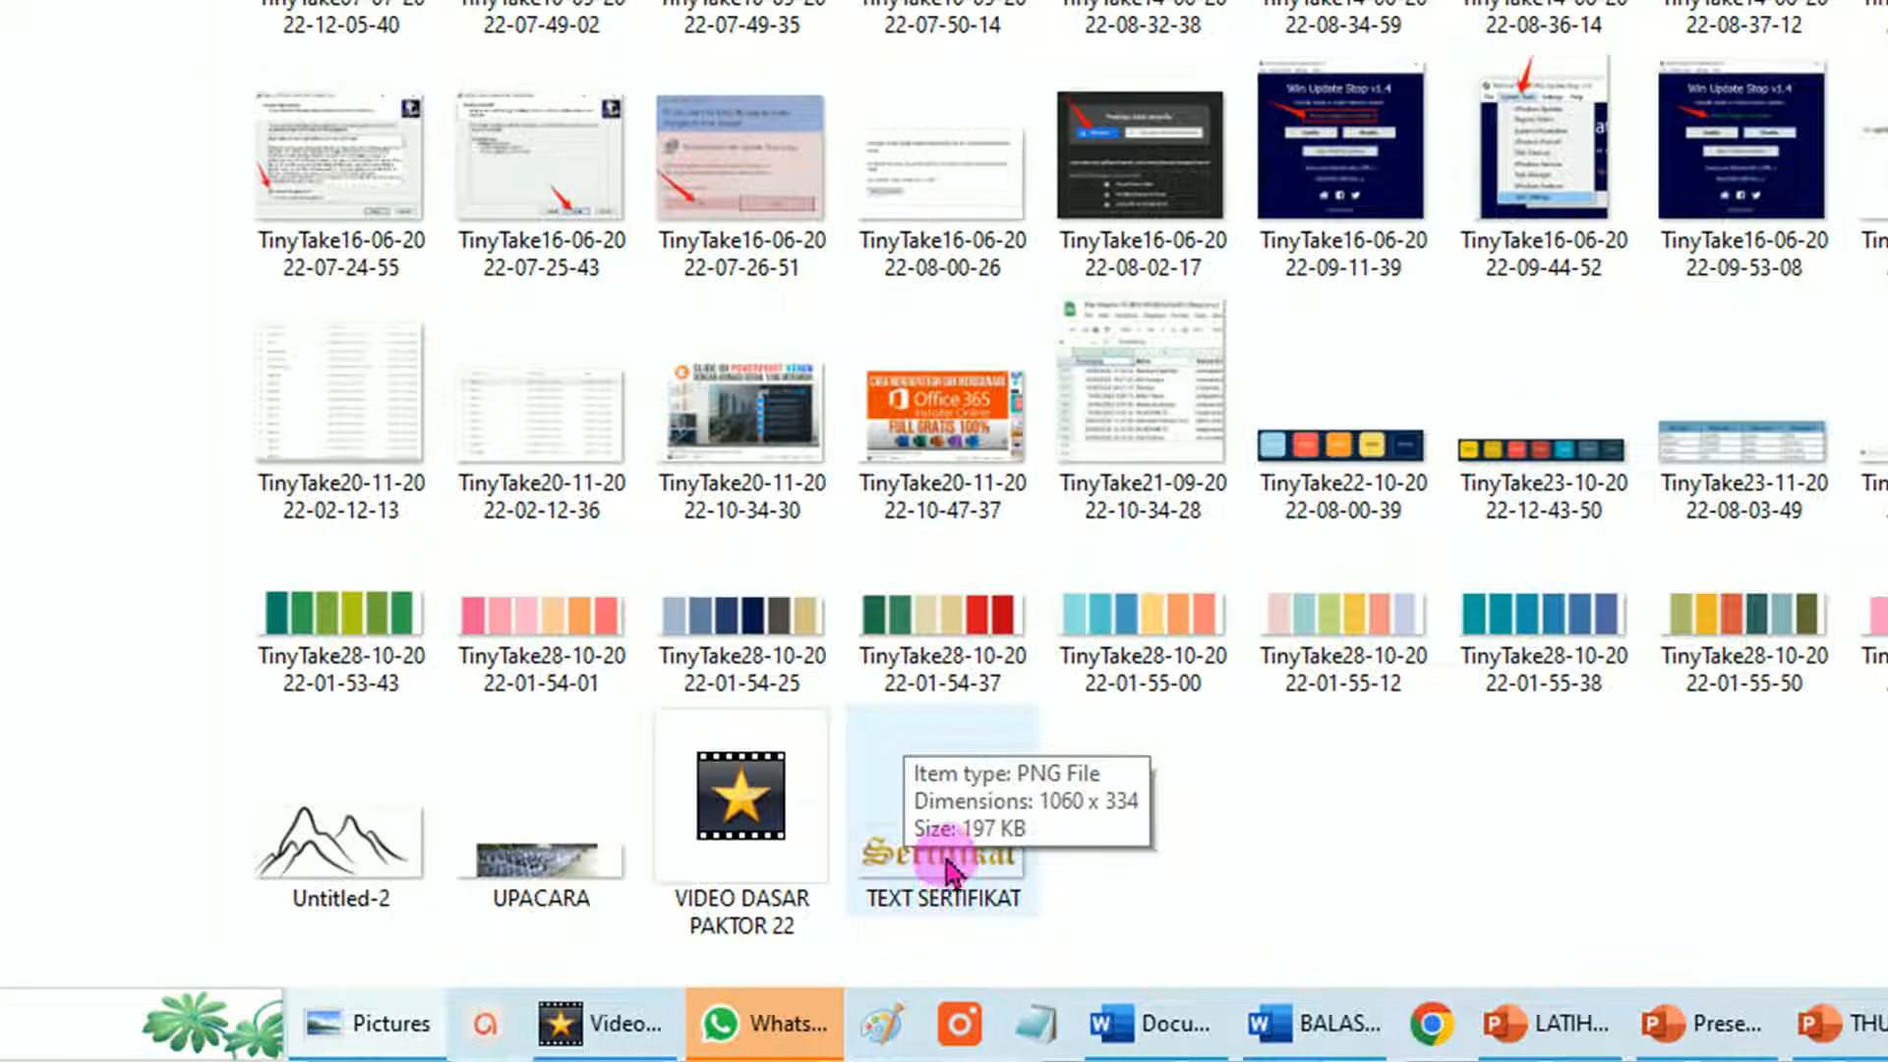
right_click(949, 866)
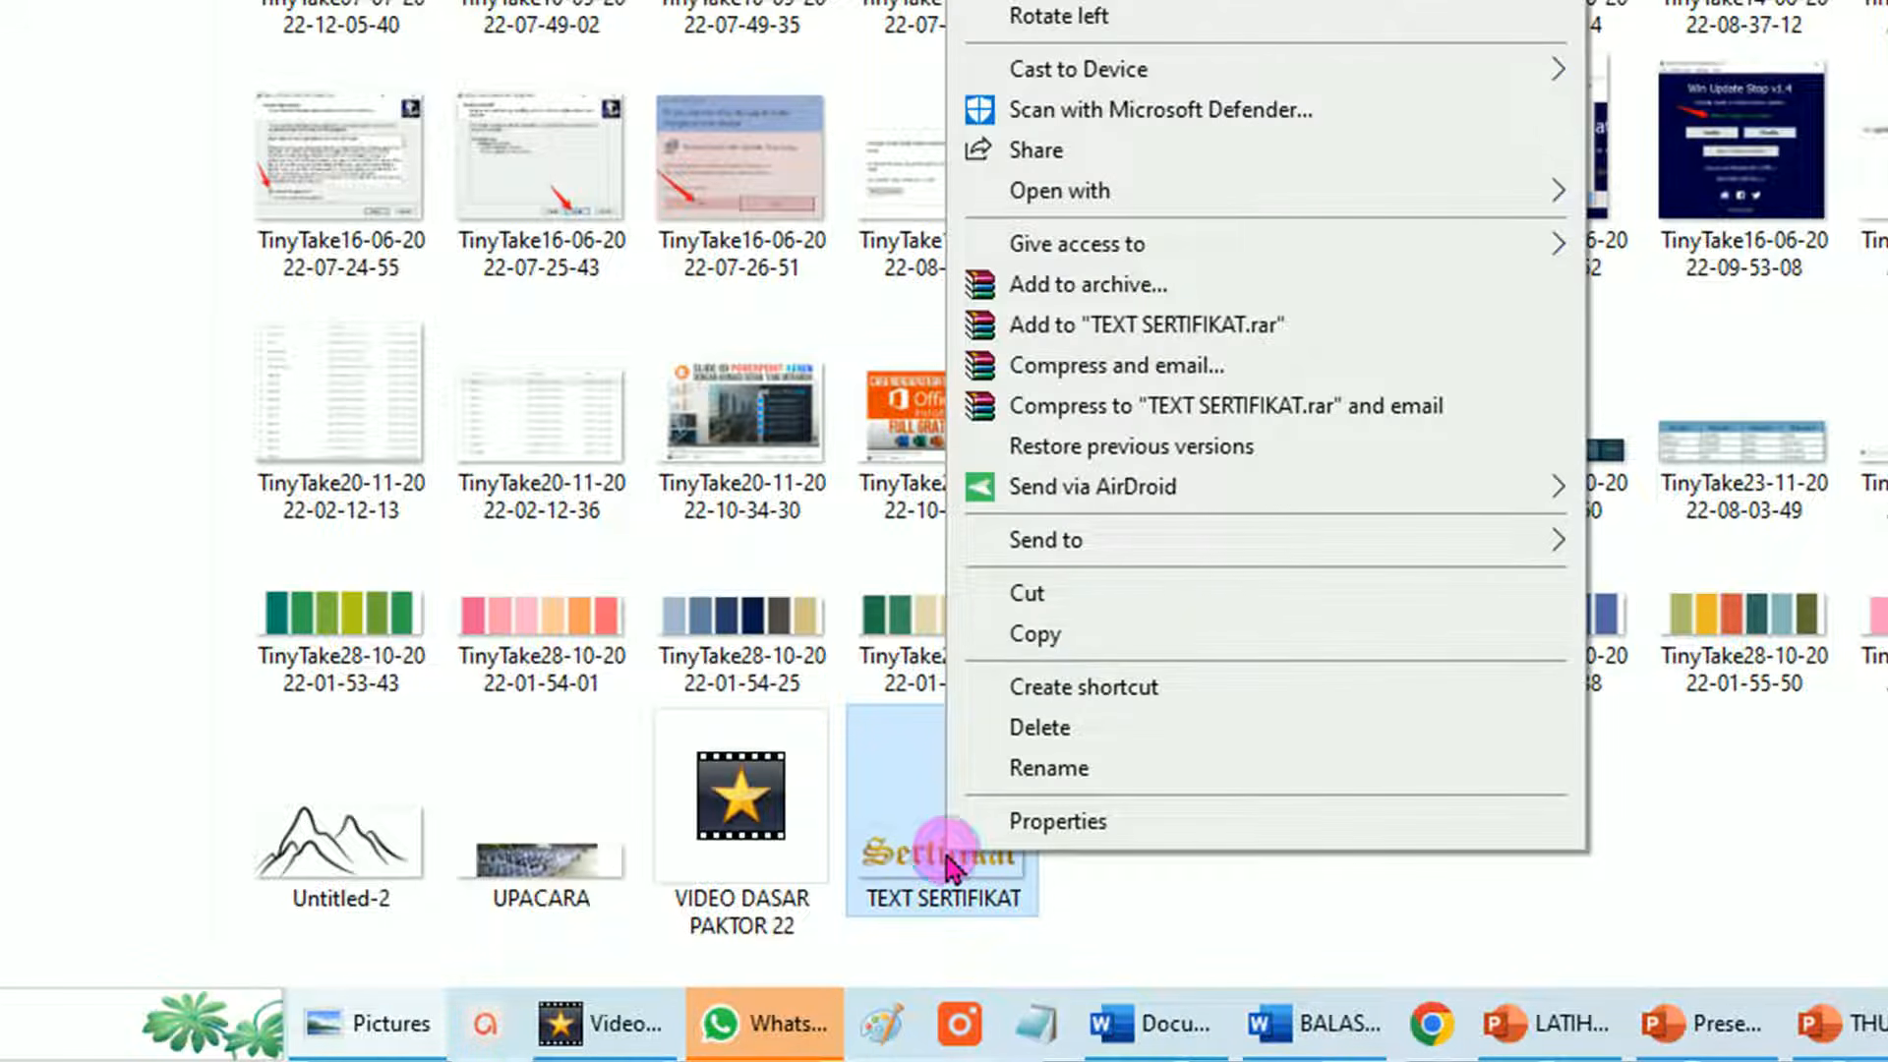
click(1057, 631)
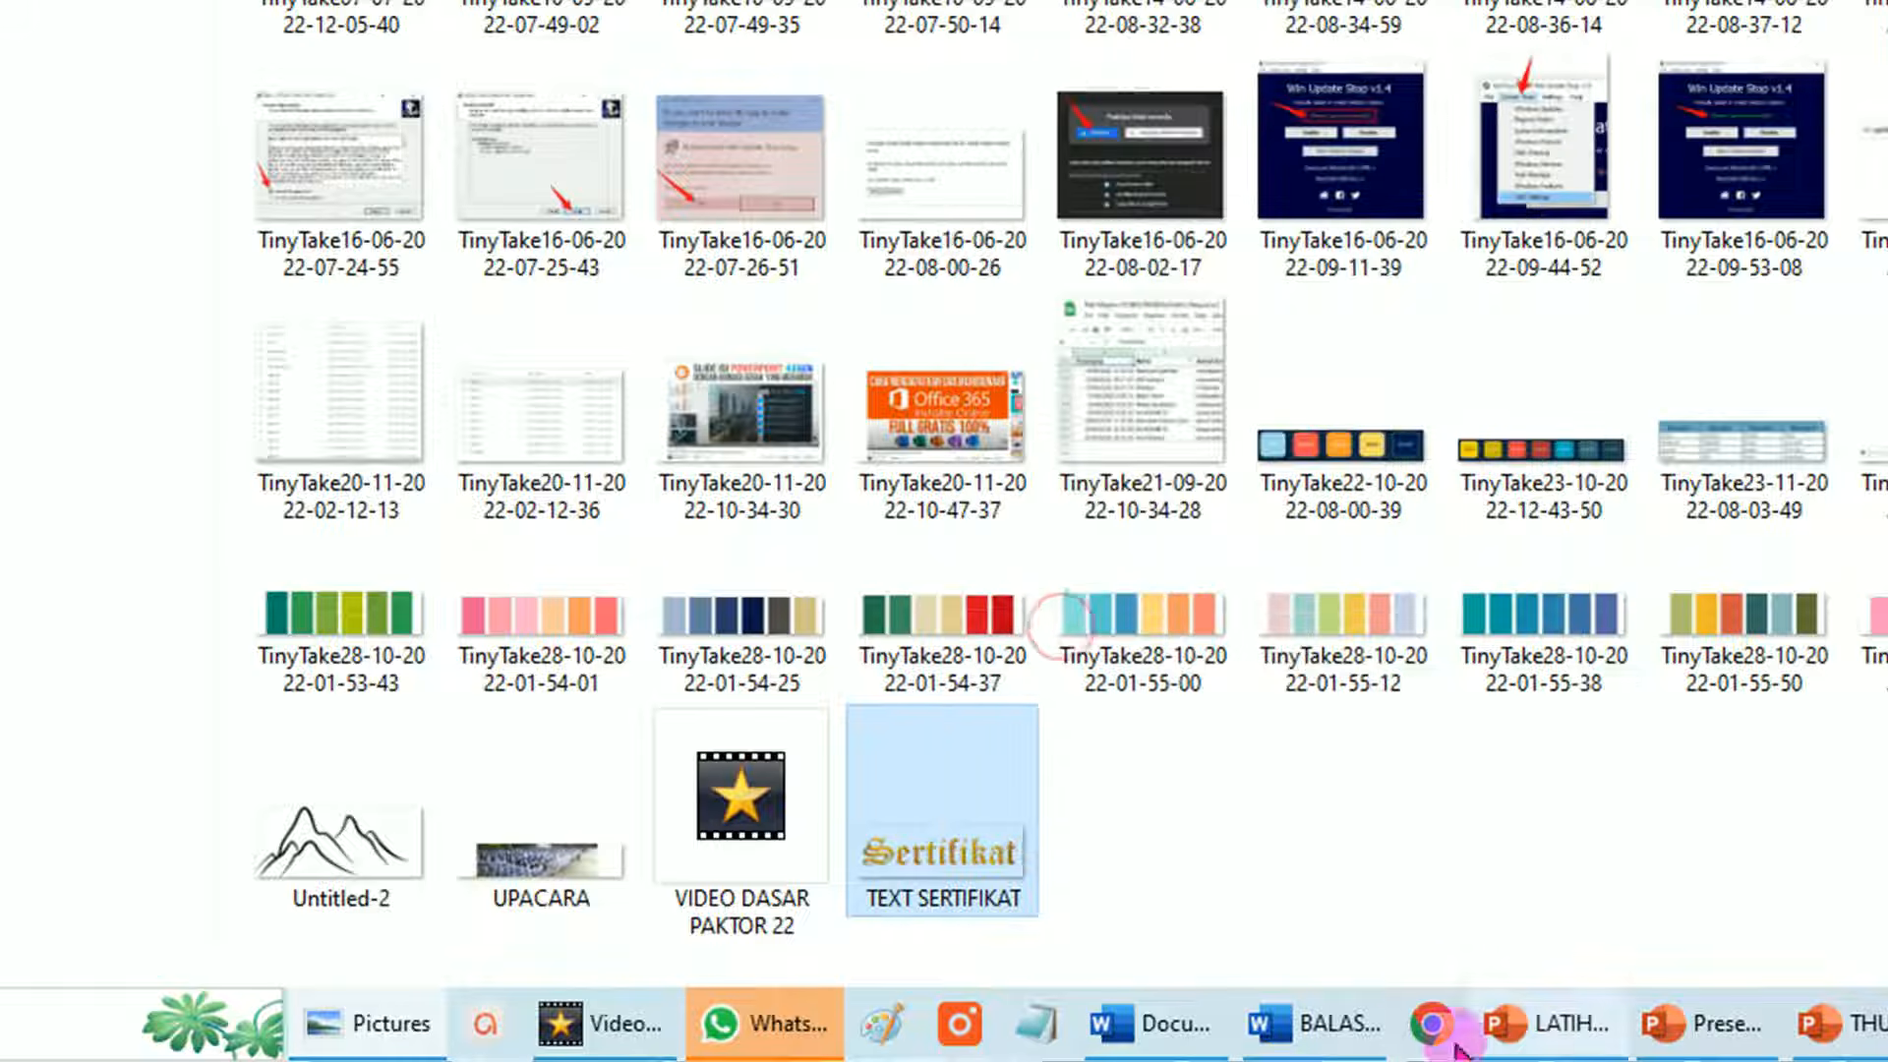
click(1175, 1047)
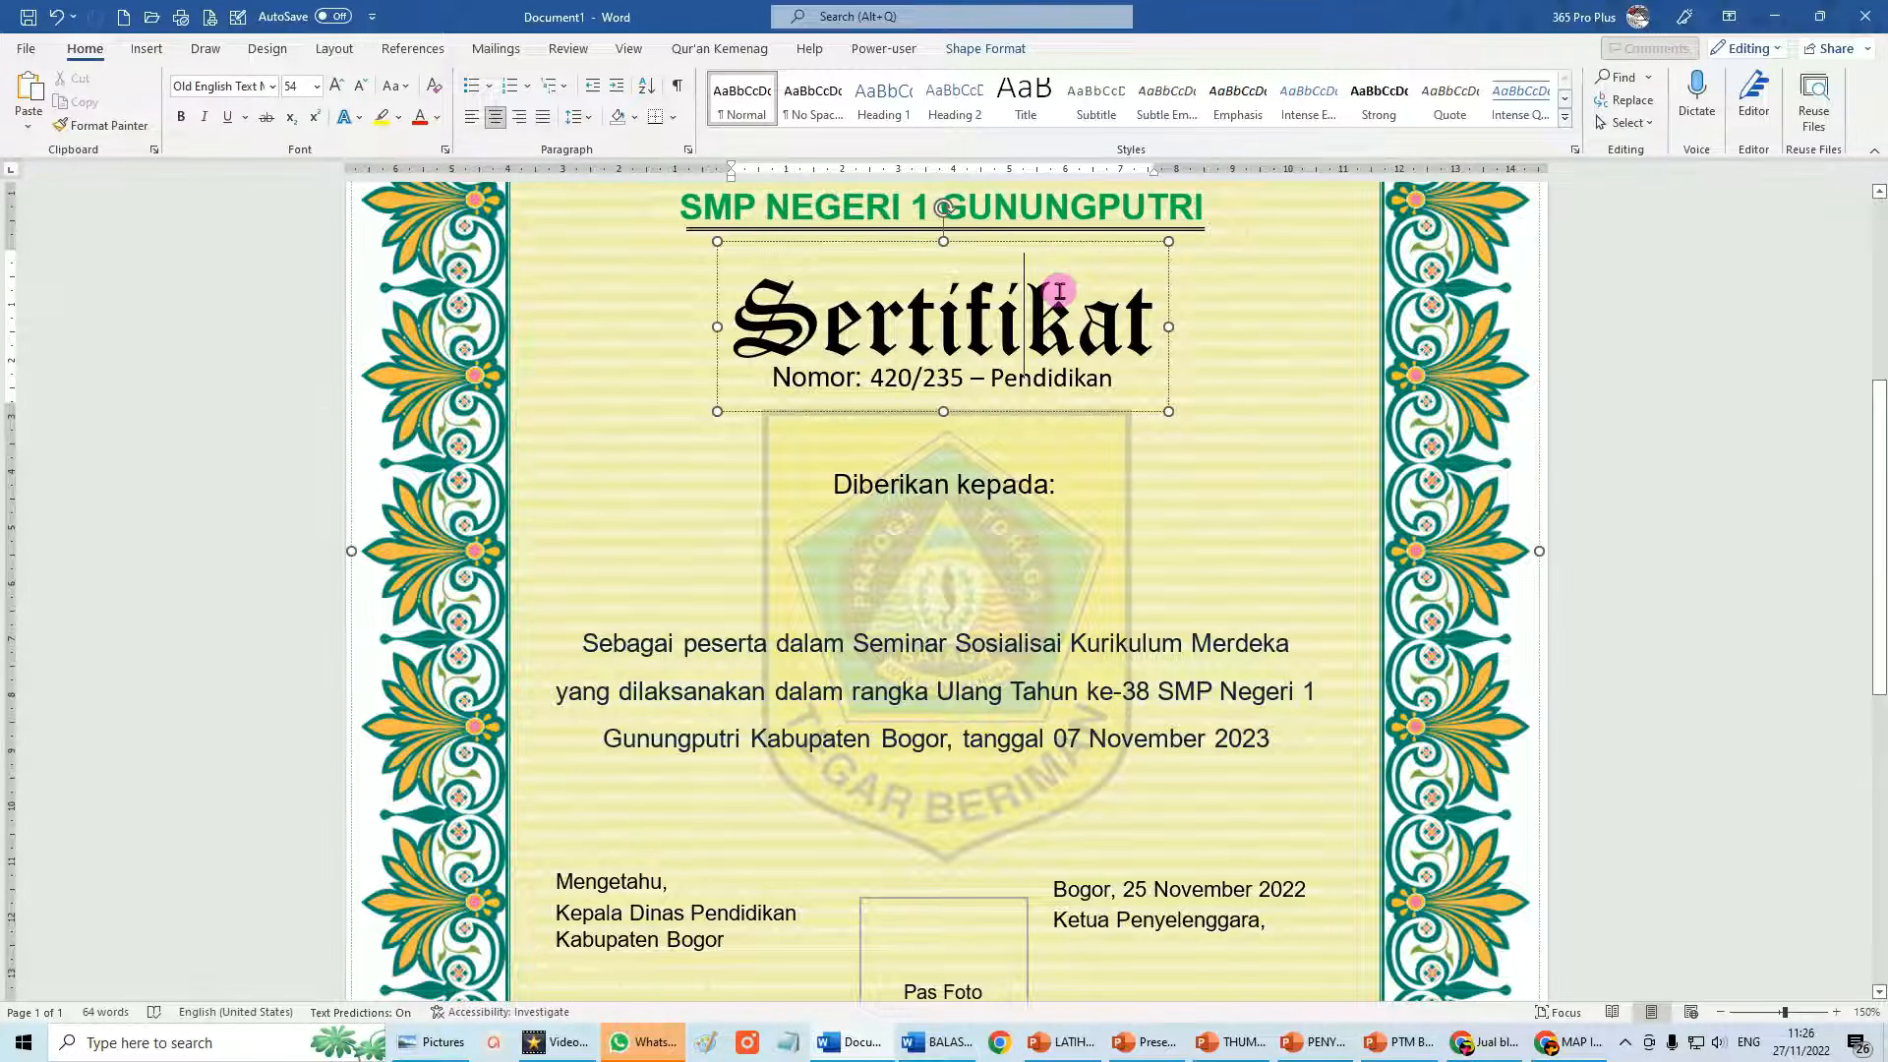
Delete the black Sertifikat text box from the certificate and create the new blank Document2.
click(1067, 242)
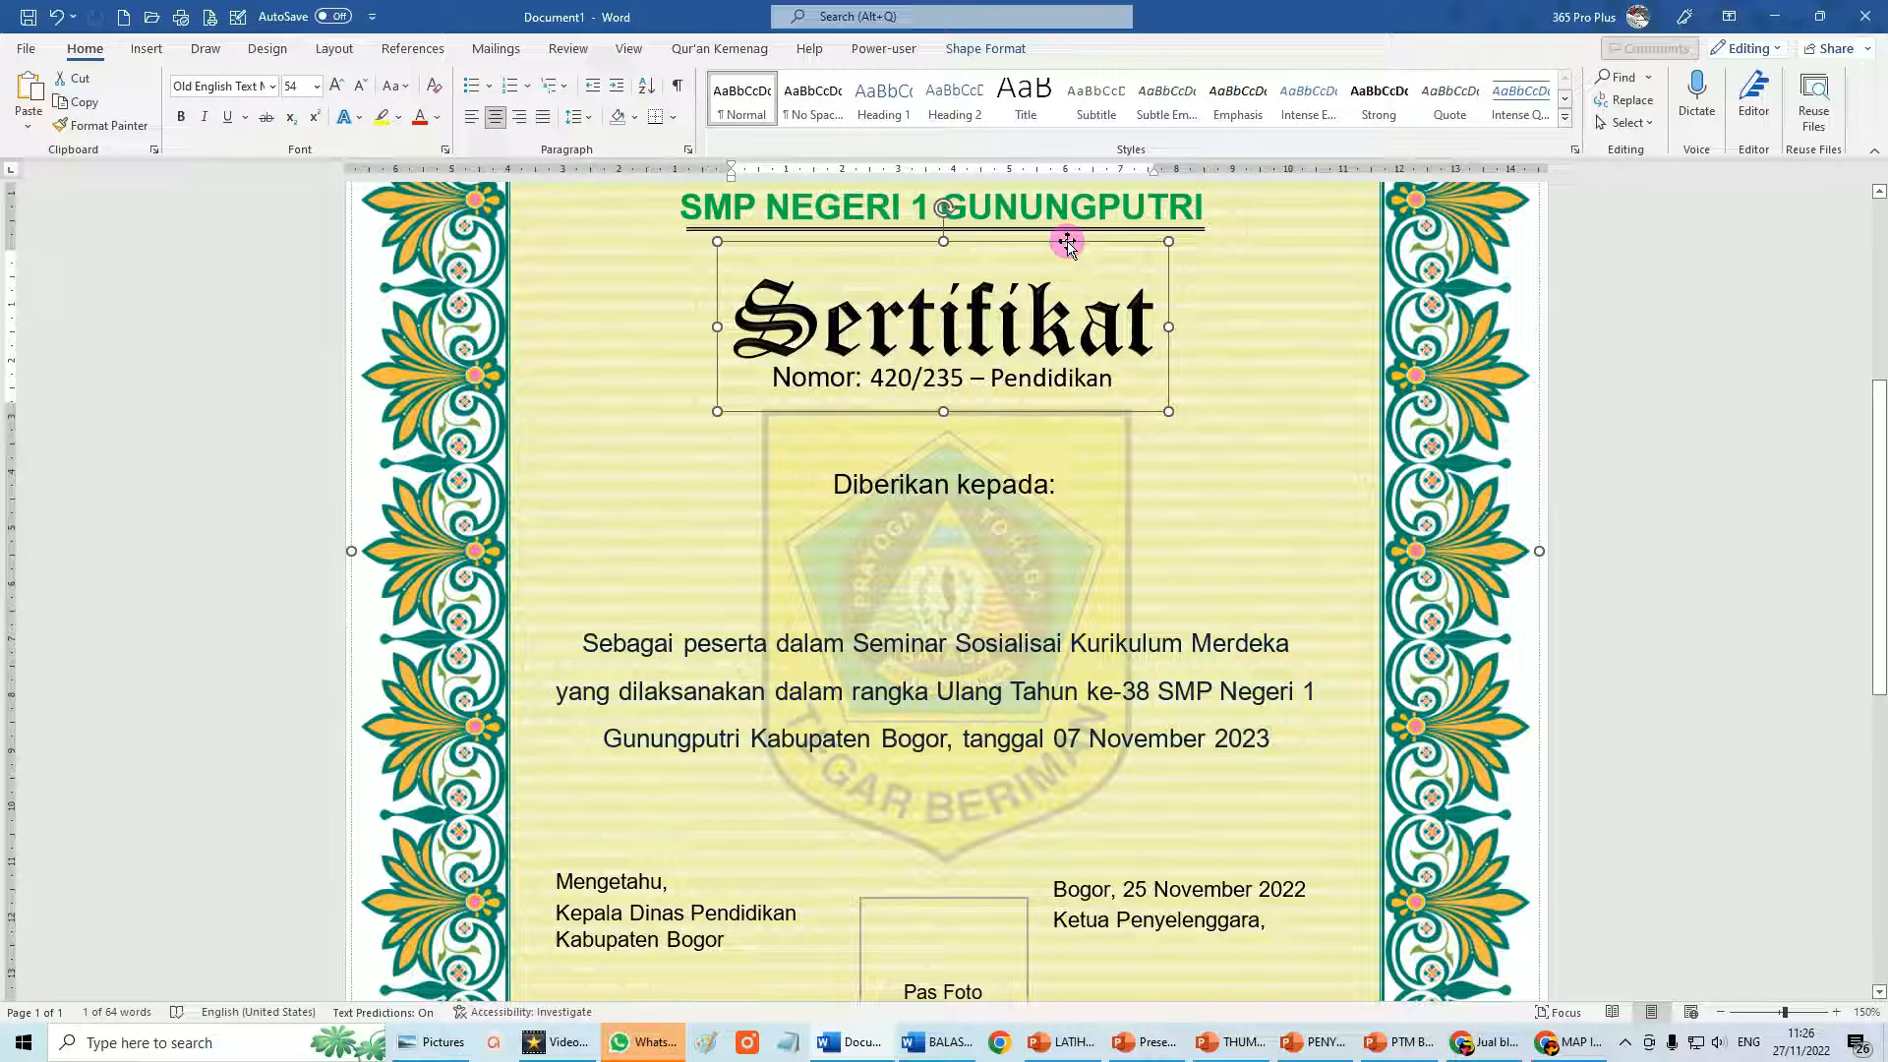
key(Delete)
scroll(1067, 242, up, 3)
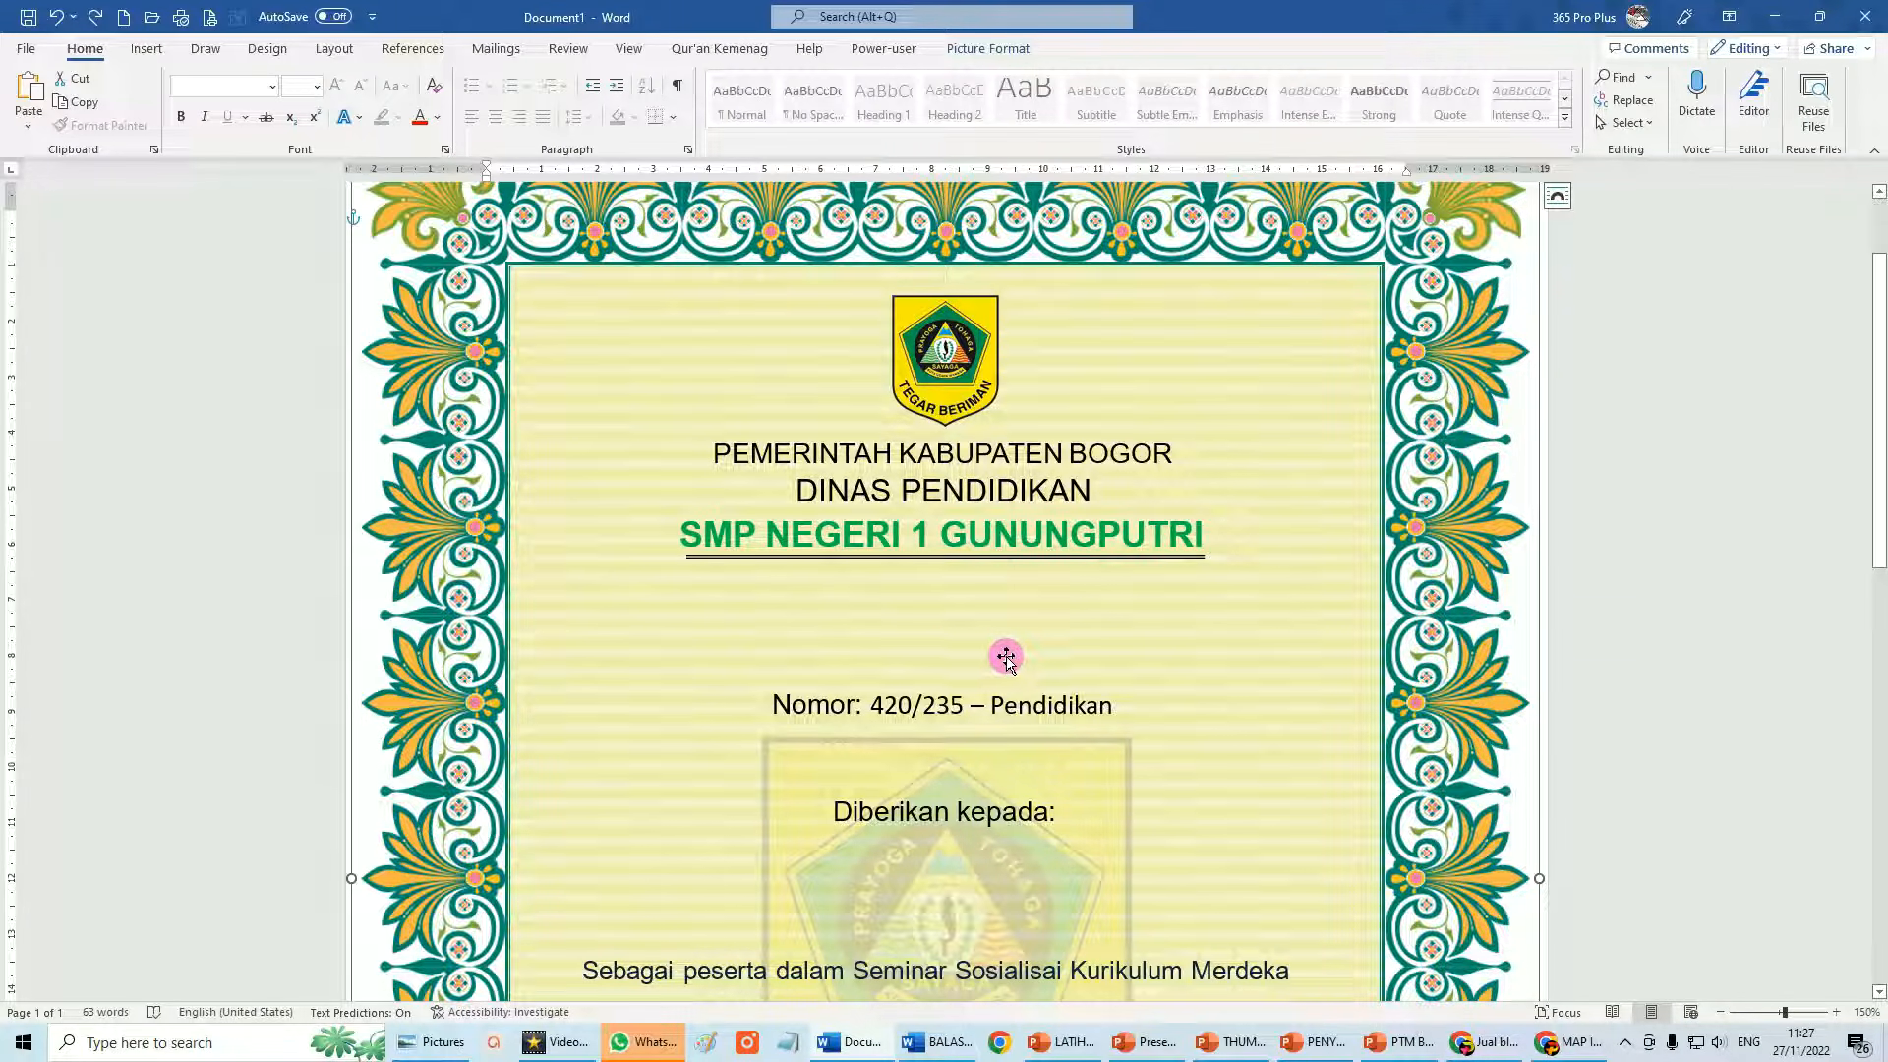
click(124, 18)
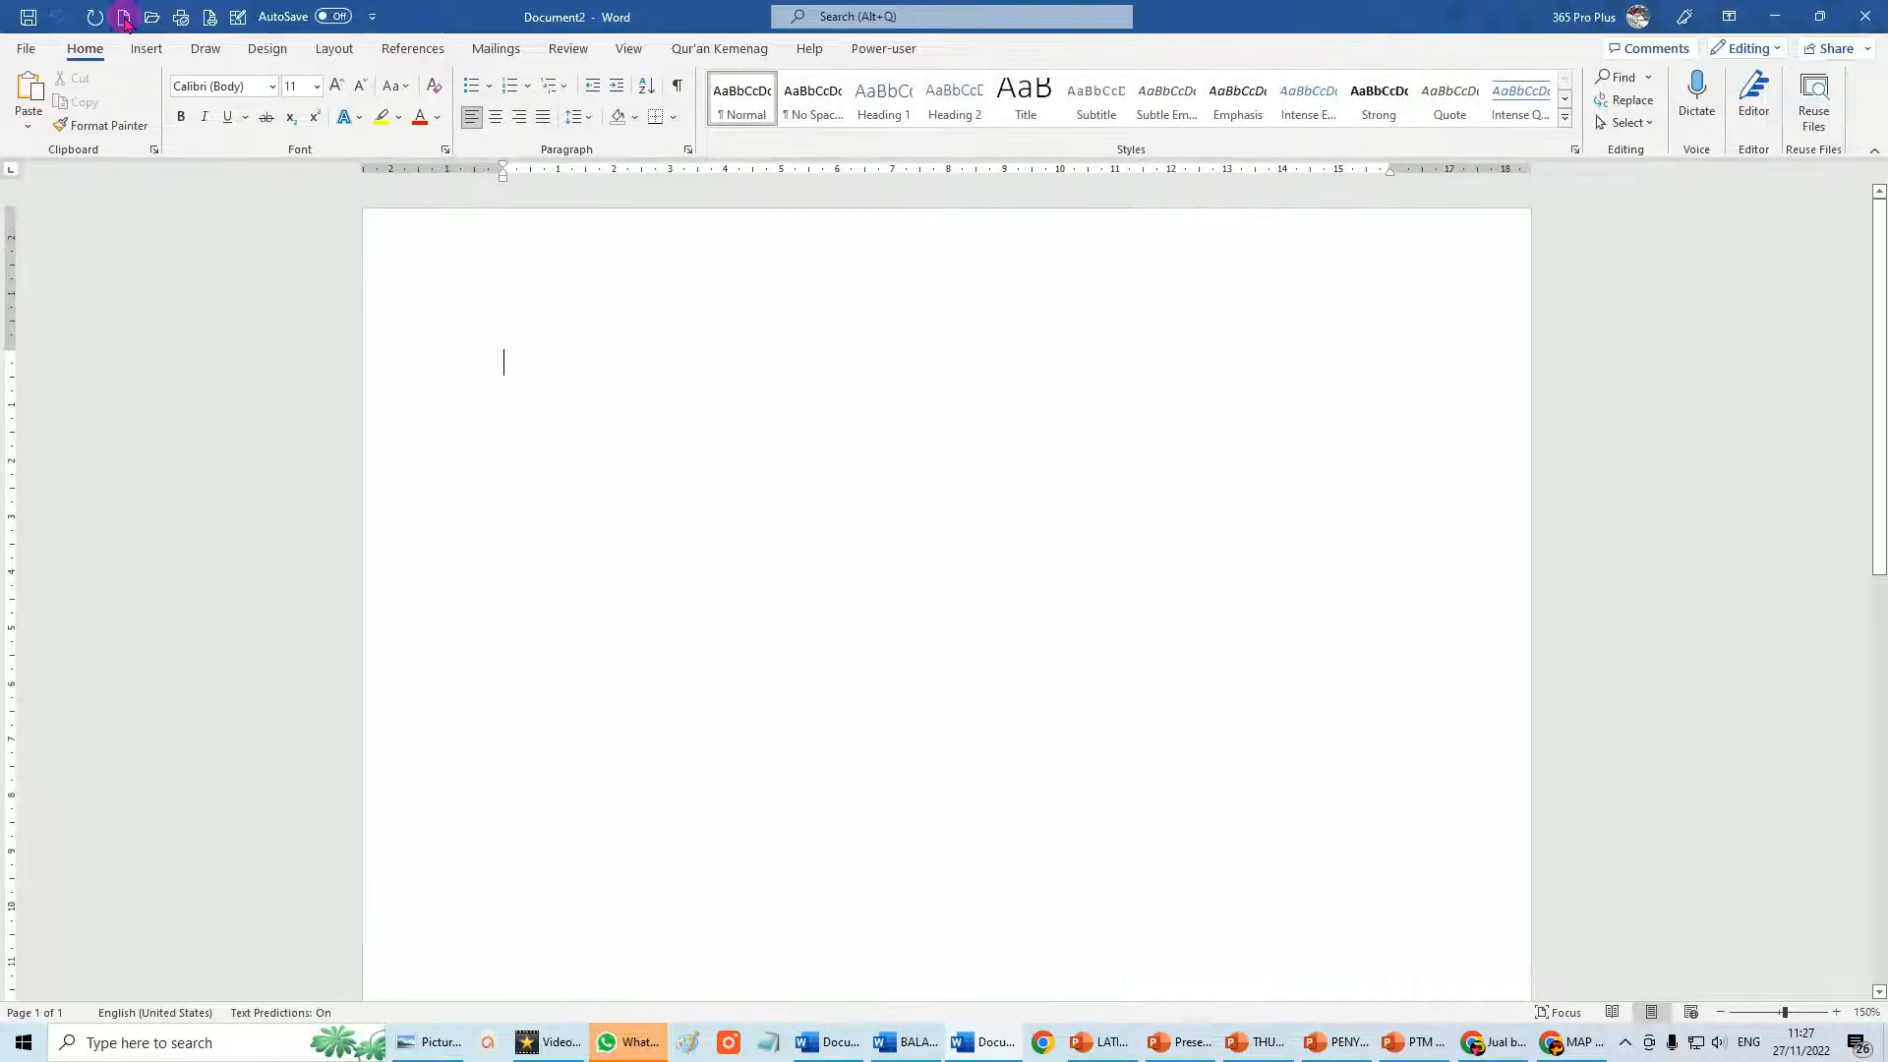
Paste the gold Sertifikat image into Document2, set it In Front of Text, then return to the certificate.
click(32, 99)
click(695, 387)
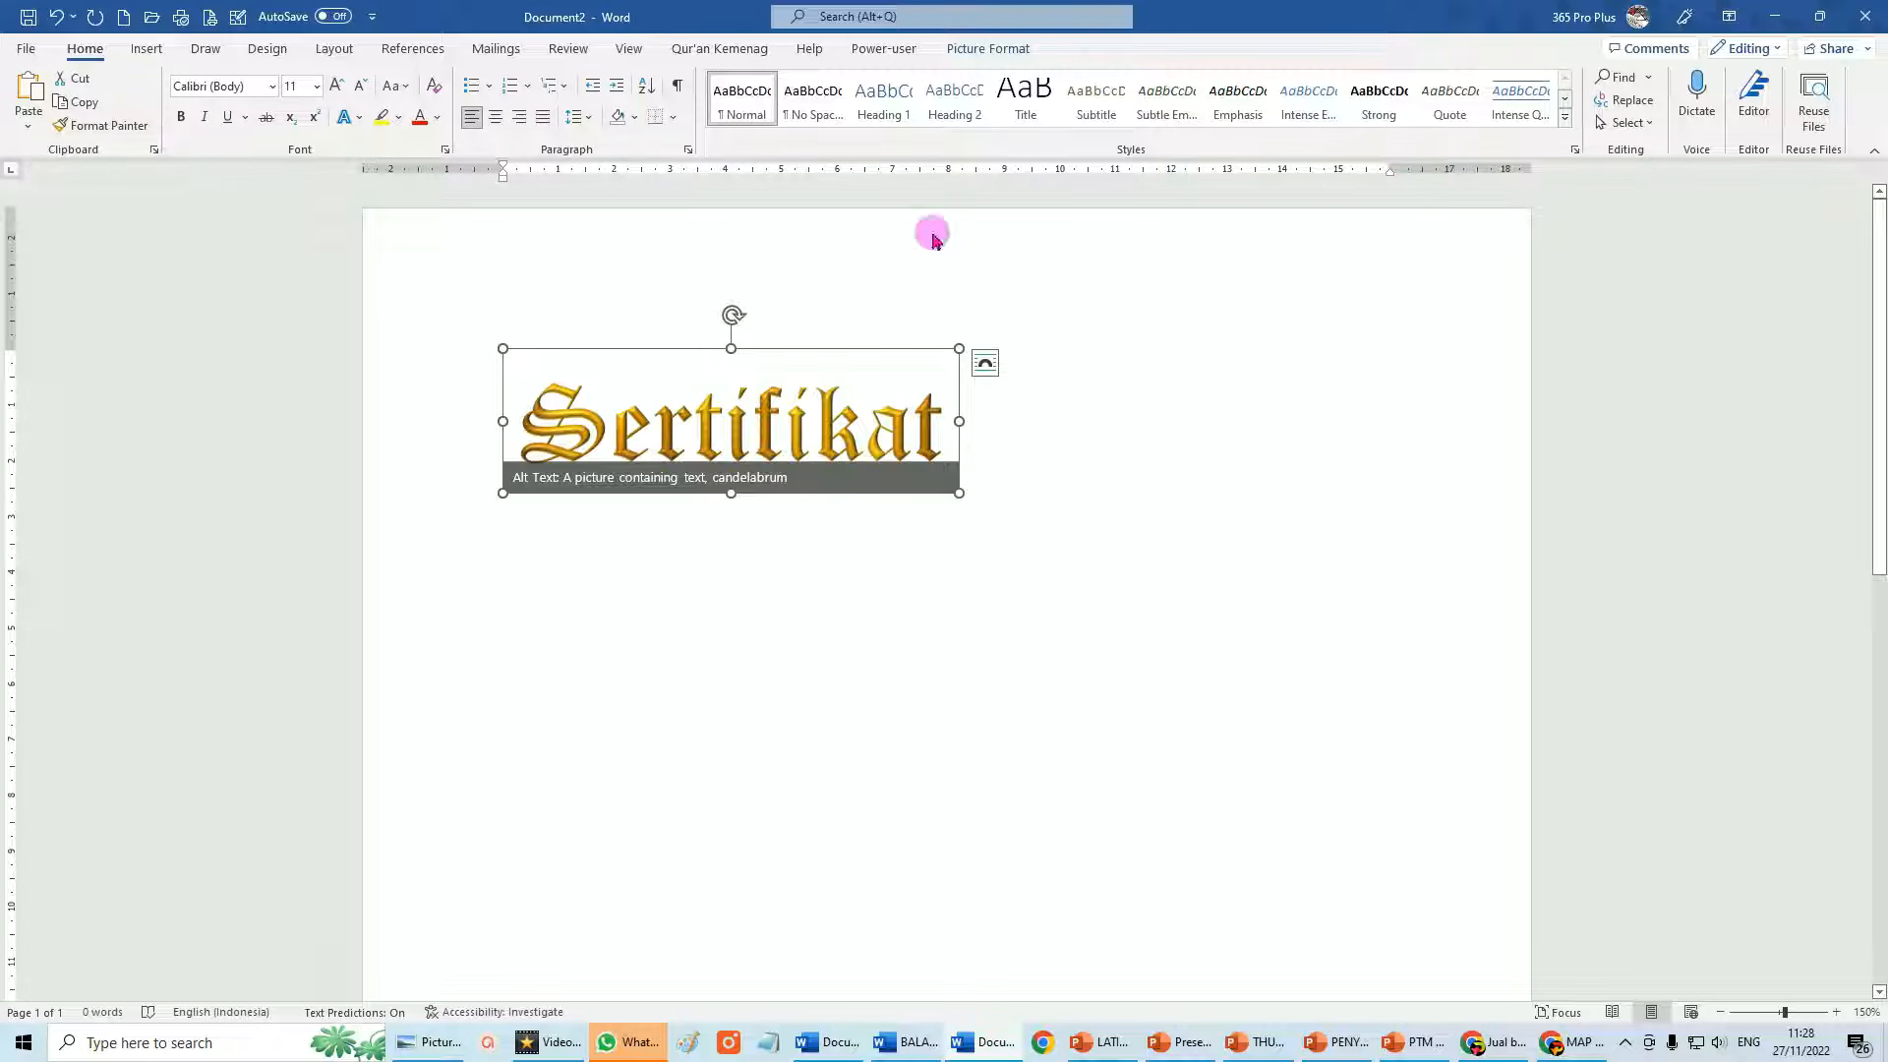
click(988, 49)
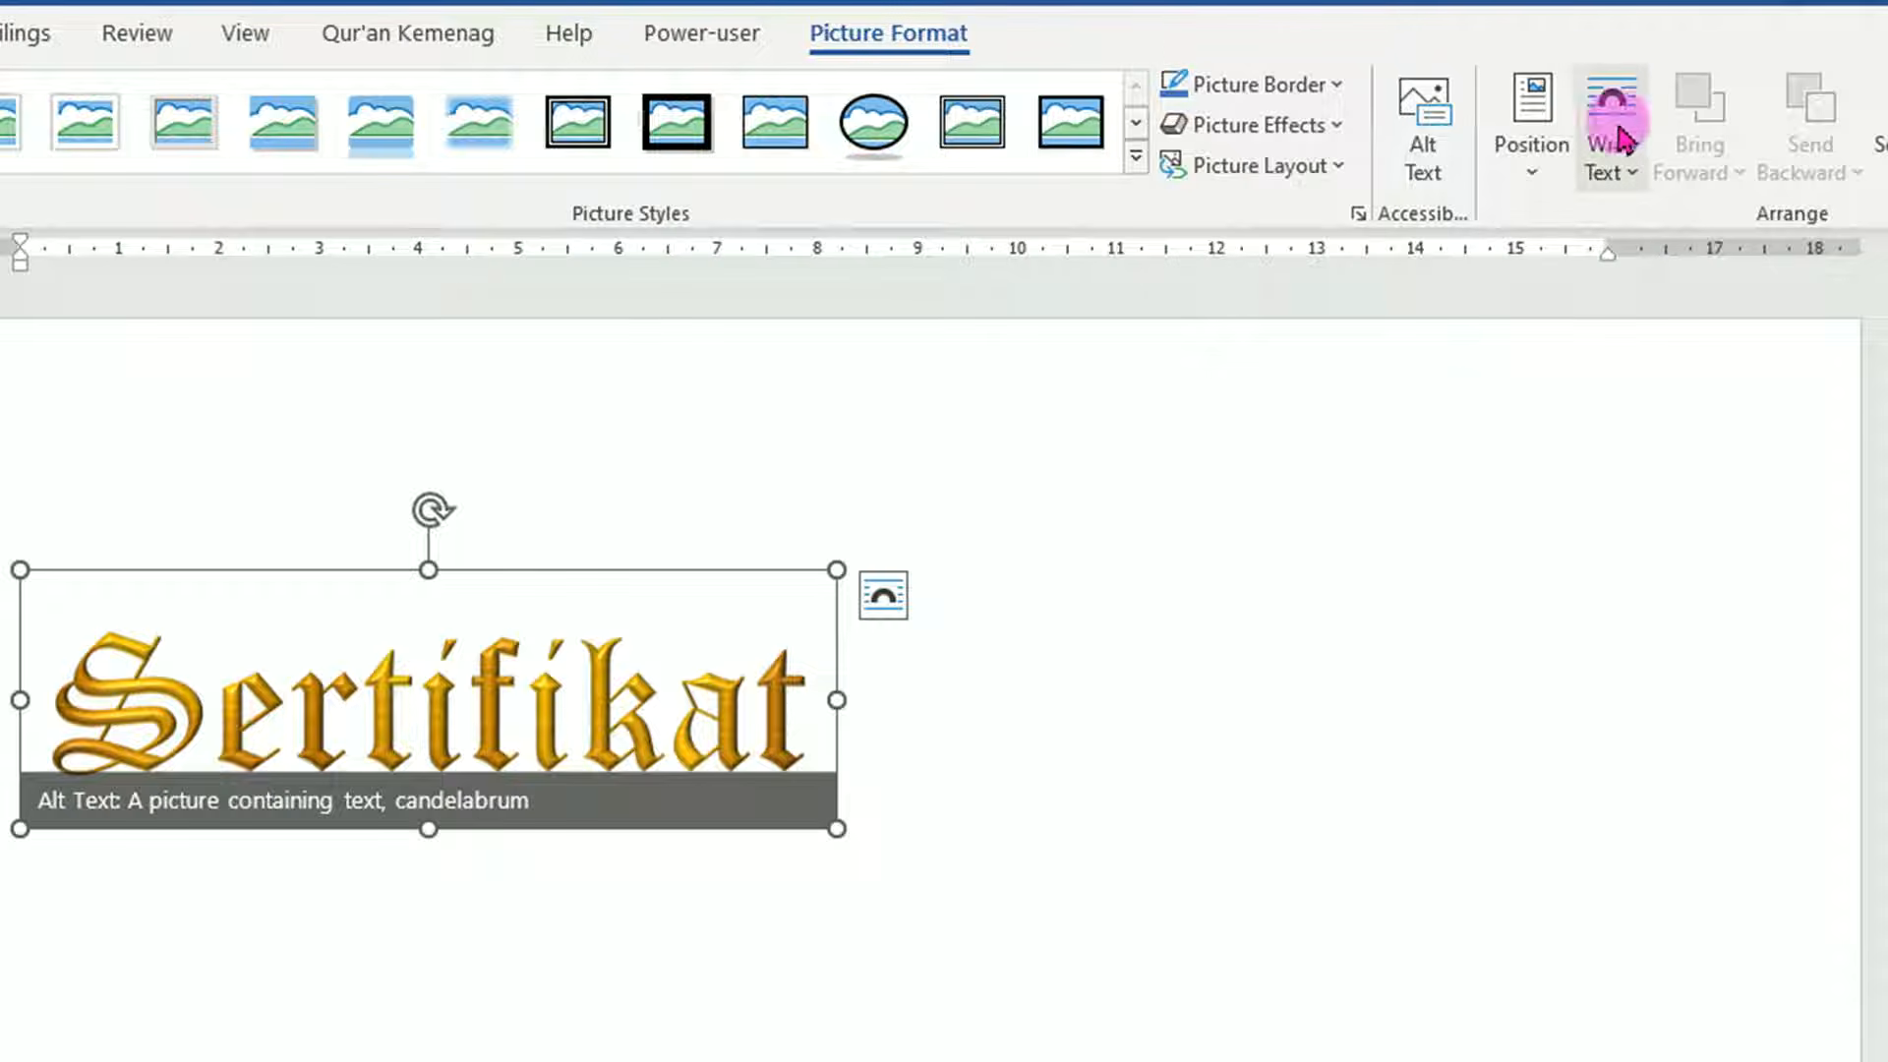
click(1628, 147)
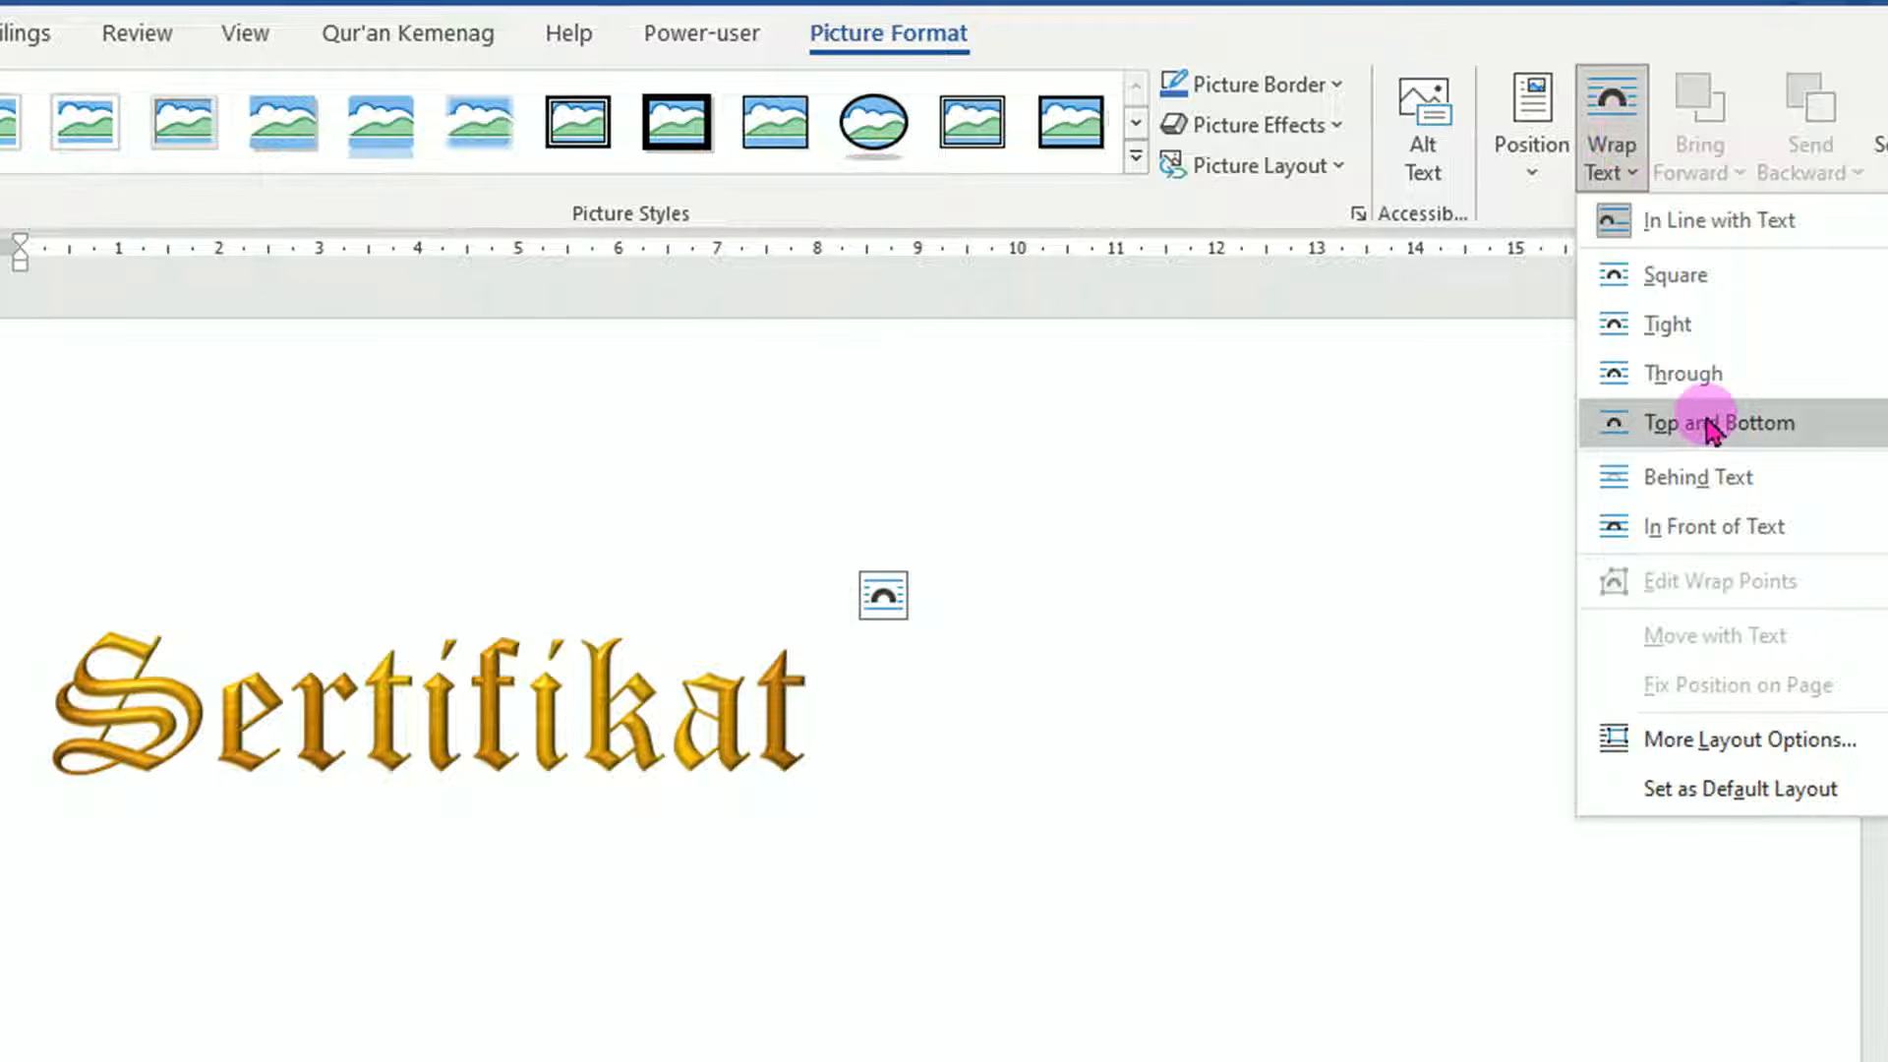
click(1710, 529)
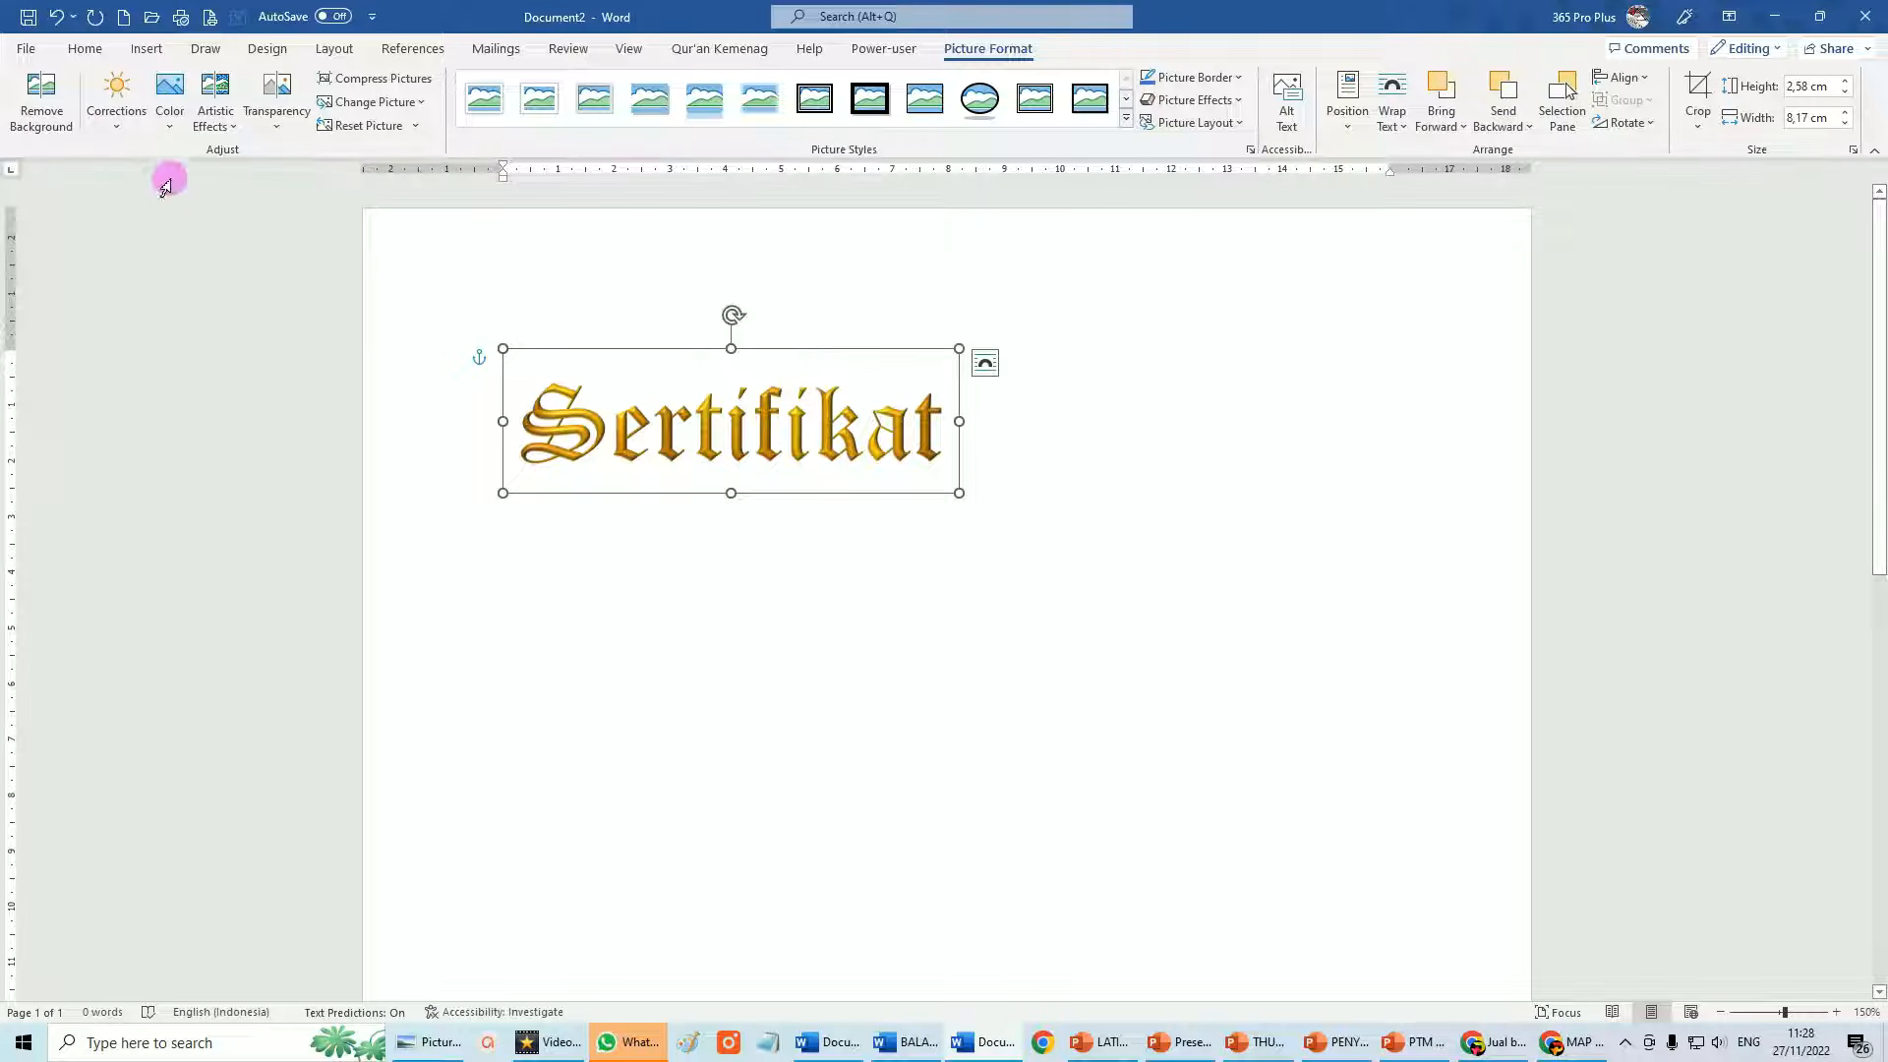
click(86, 49)
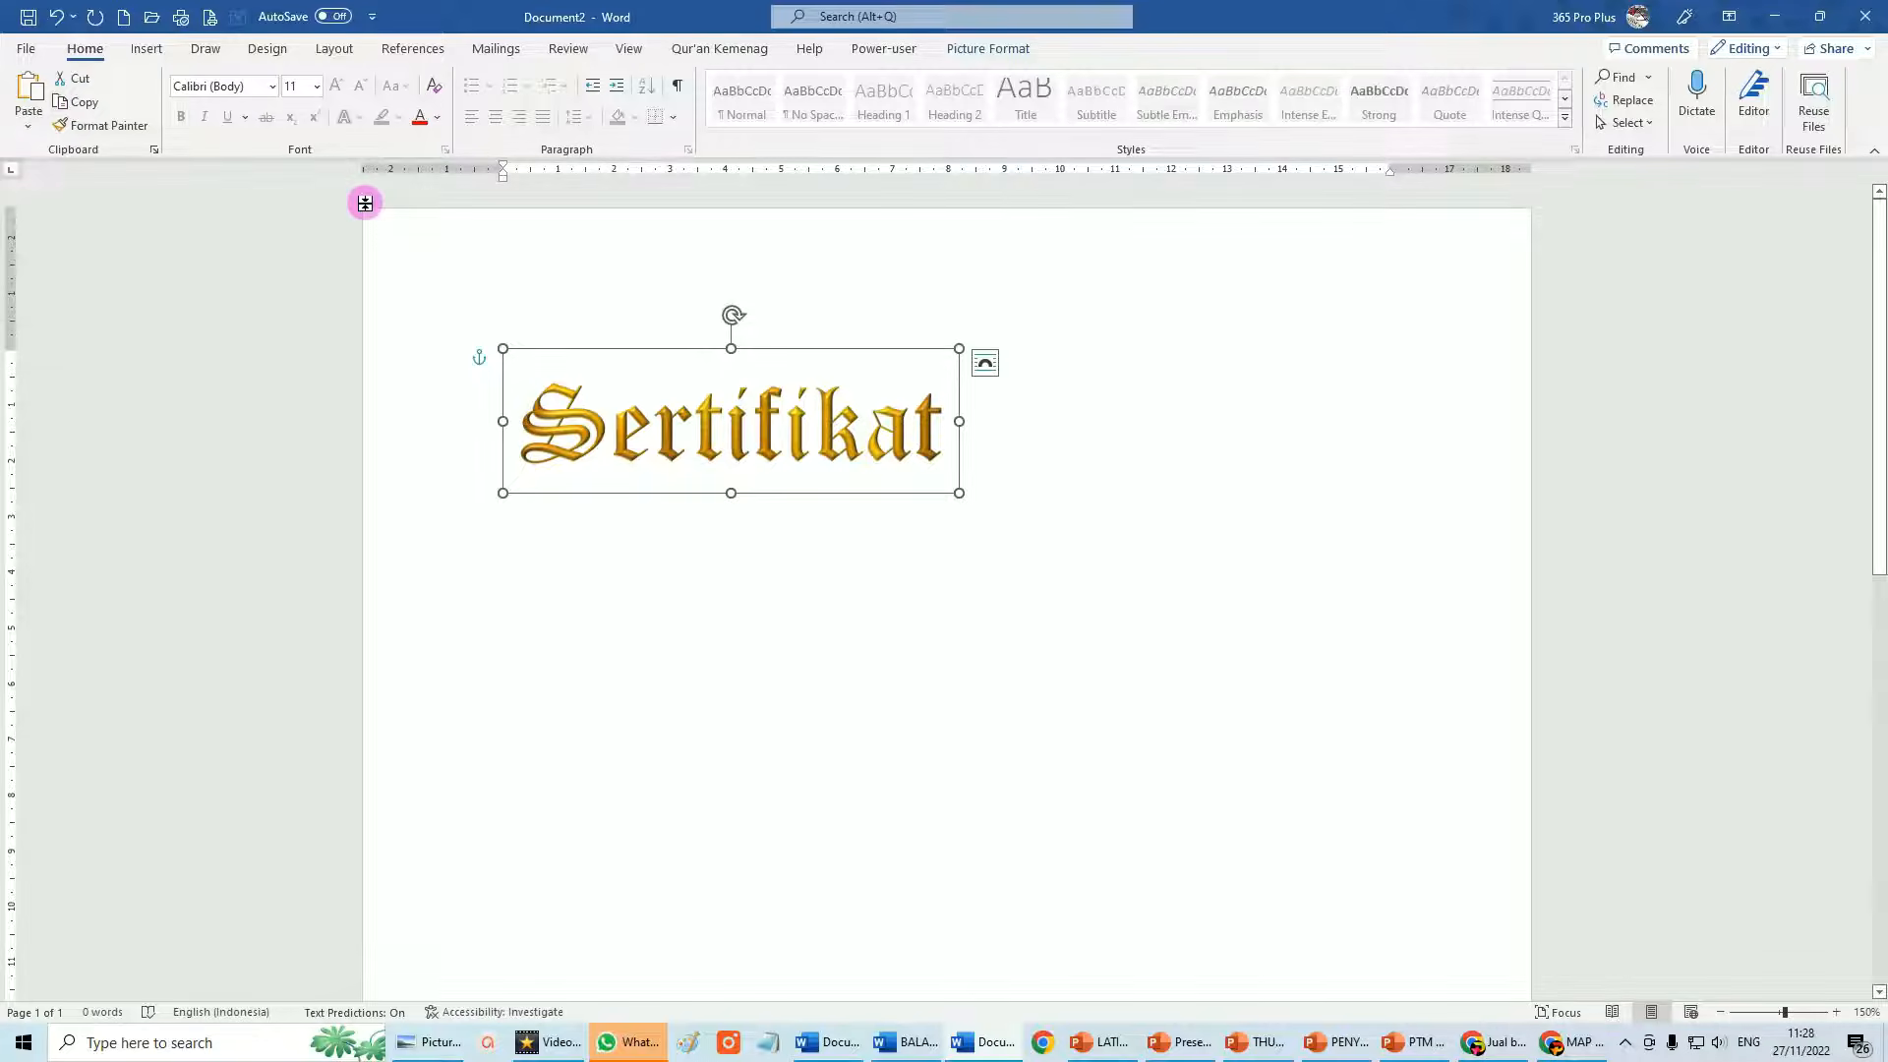
mouse_move(835, 1050)
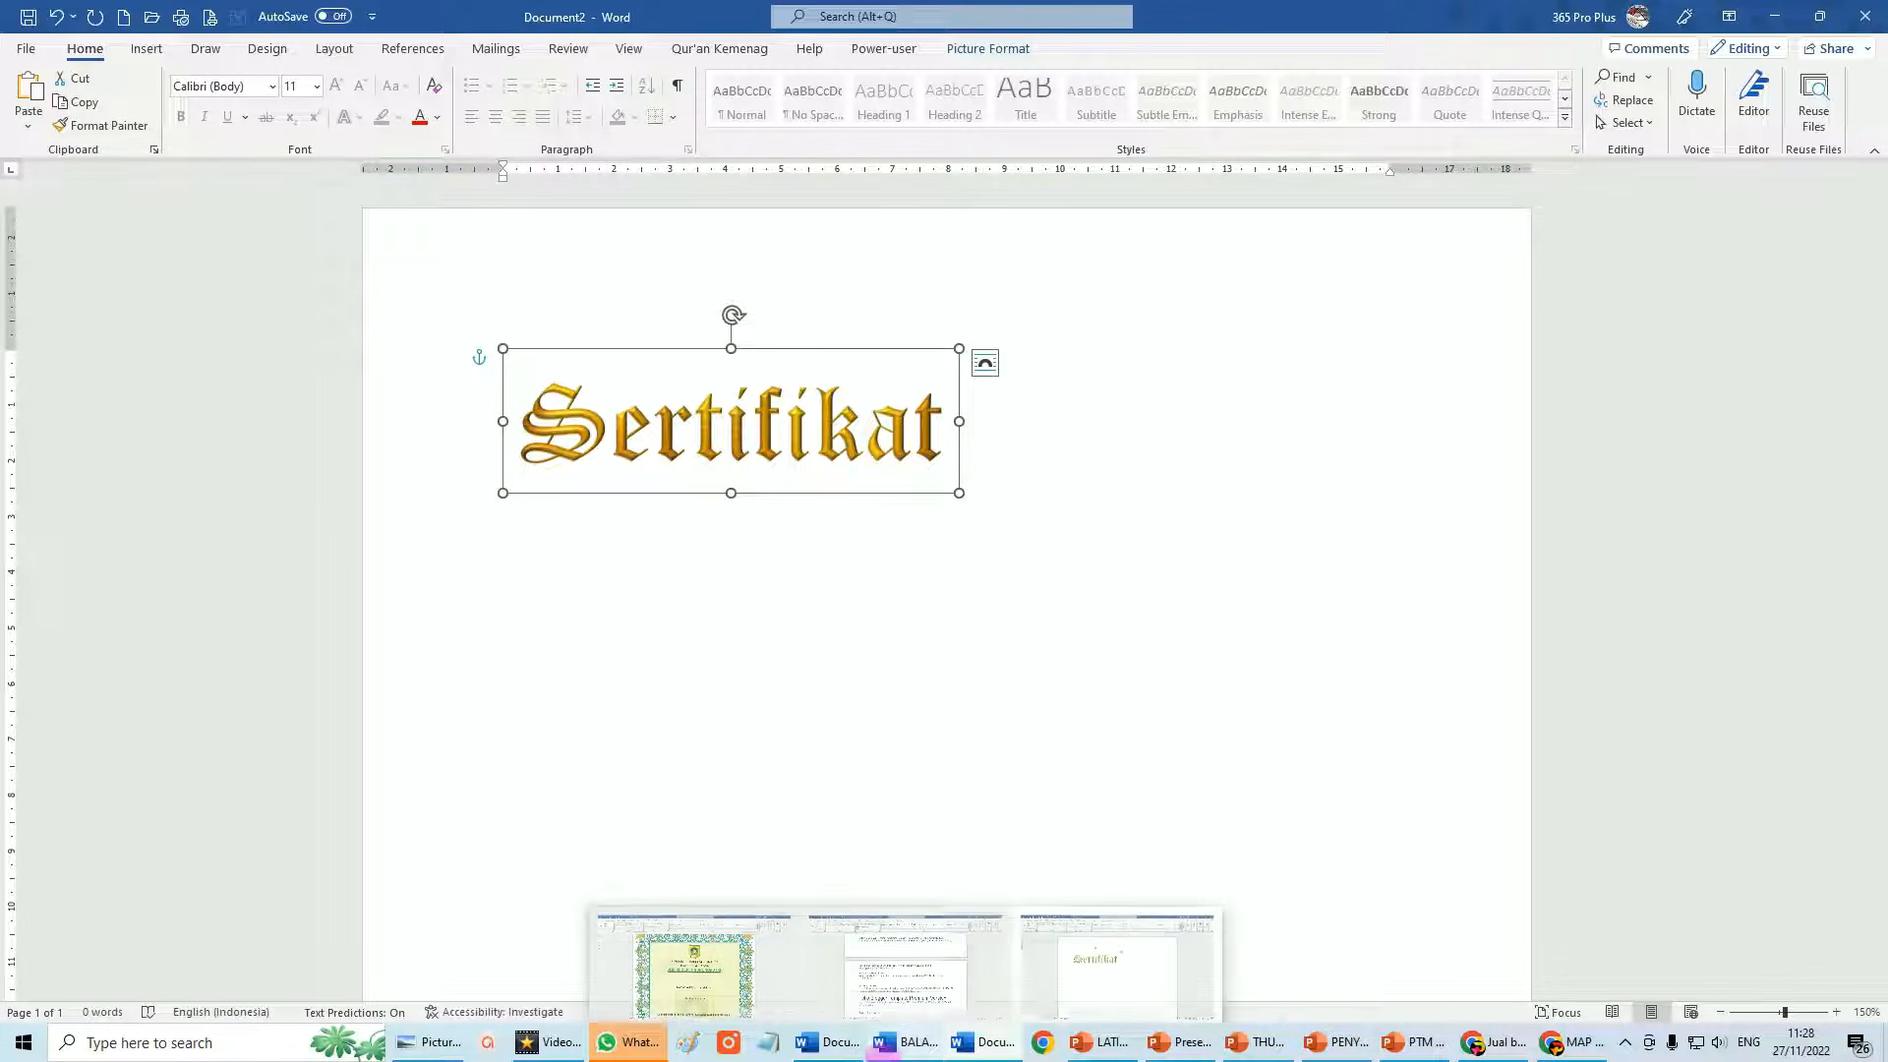
click(831, 1050)
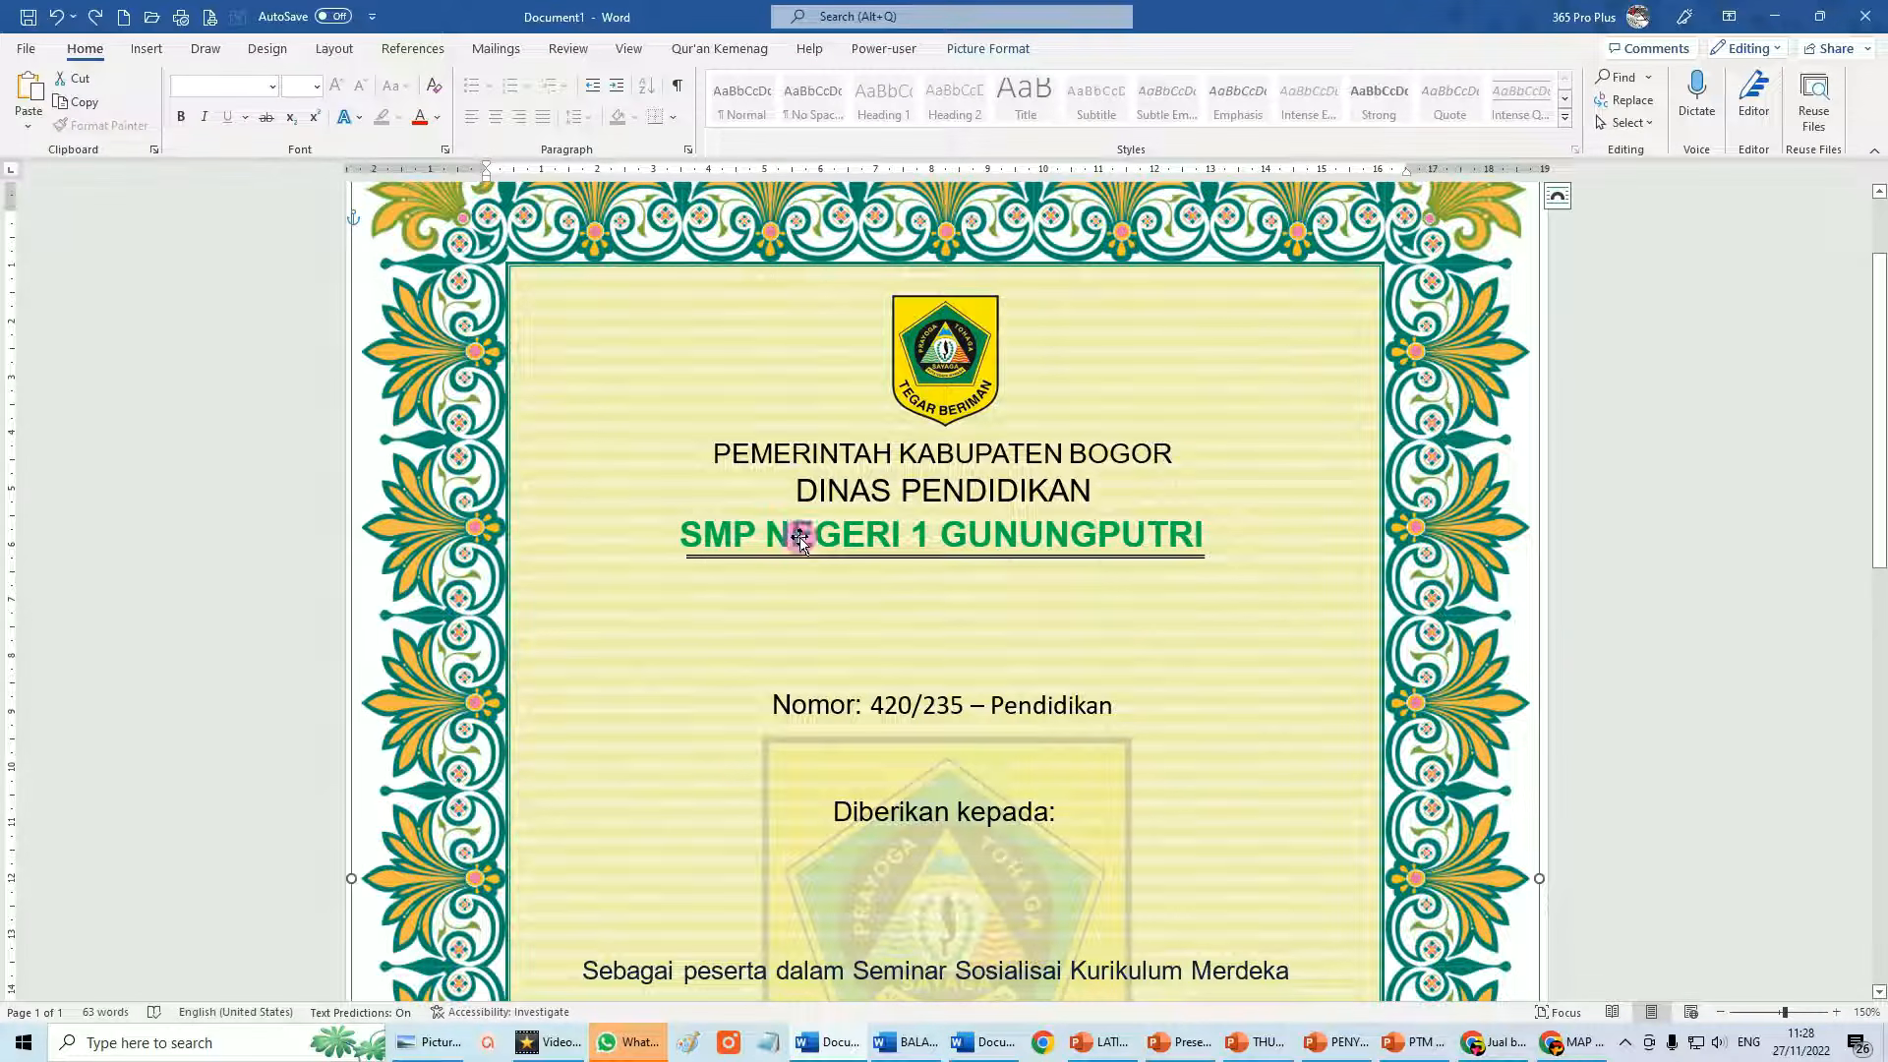
Paste the gold Sertifikat image and position it between SMP NEGERI 1 GUNUNGPUTRI and the Nomor line.
click(30, 93)
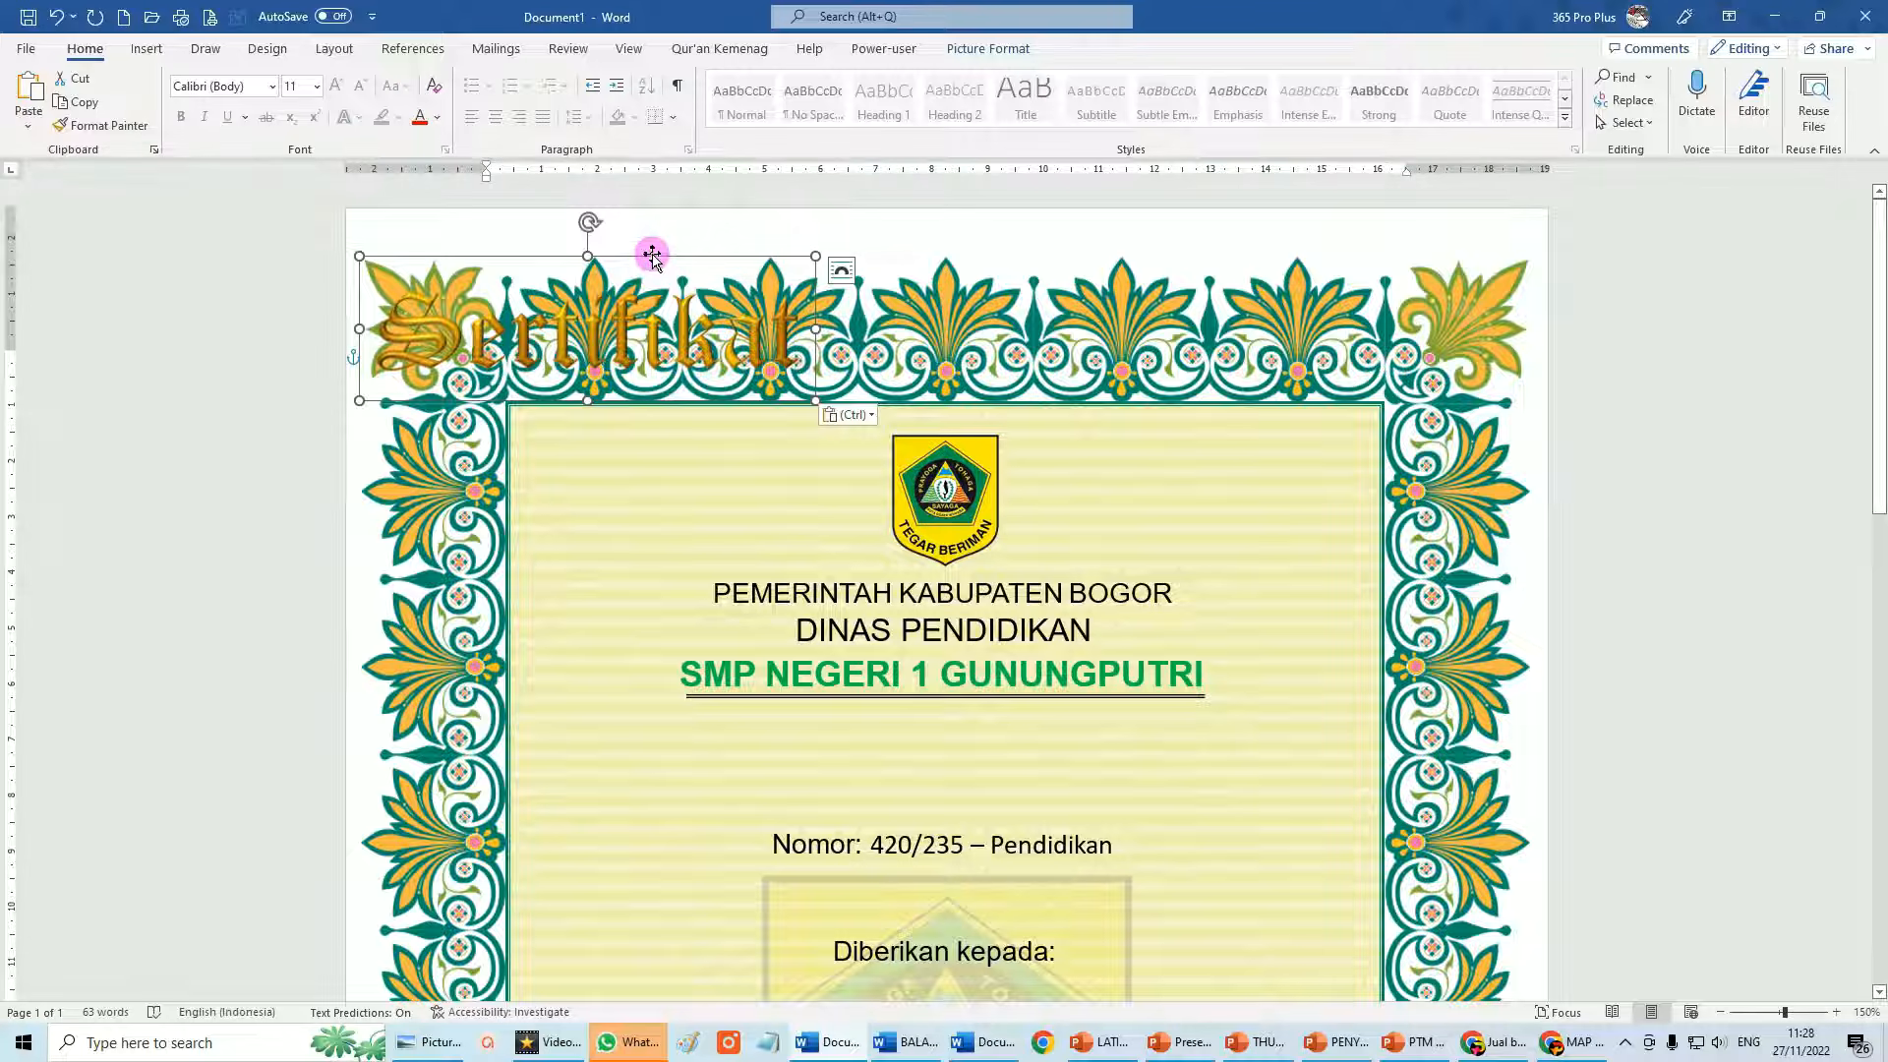
drag(652, 258, 1004, 710)
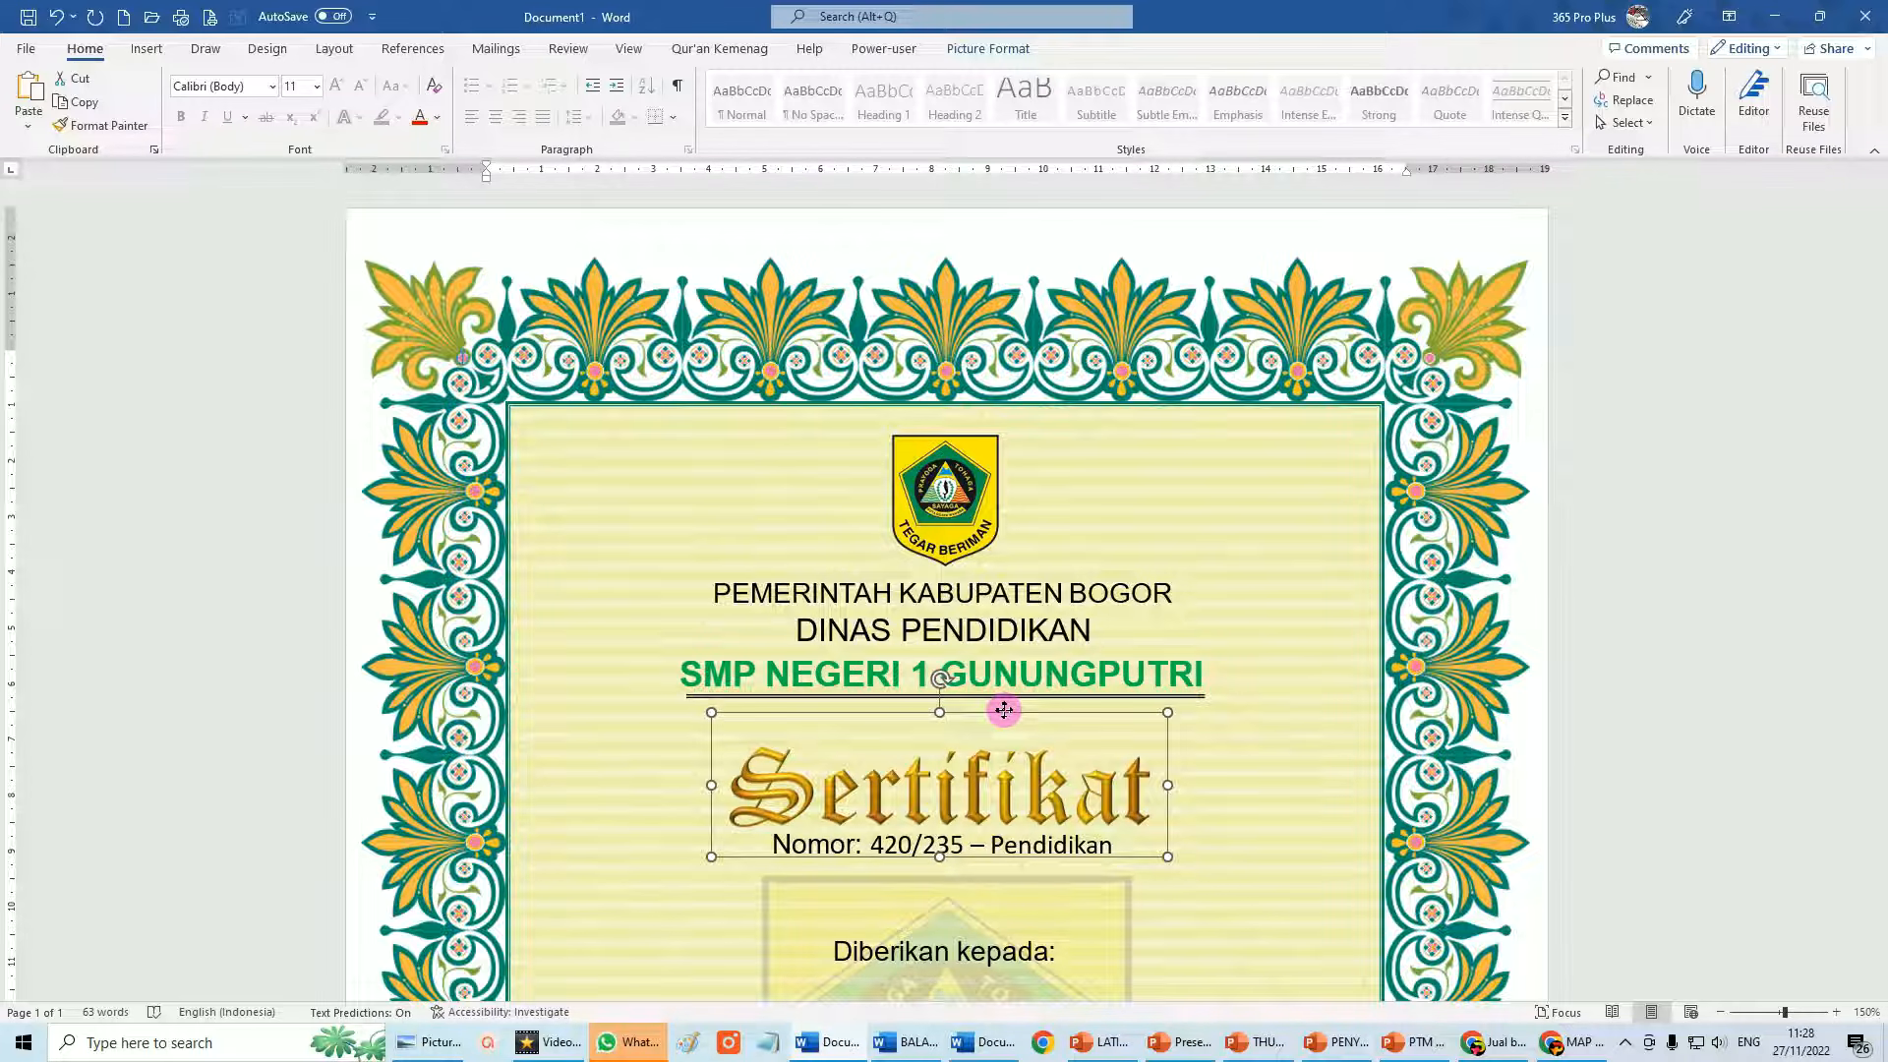
click(1654, 755)
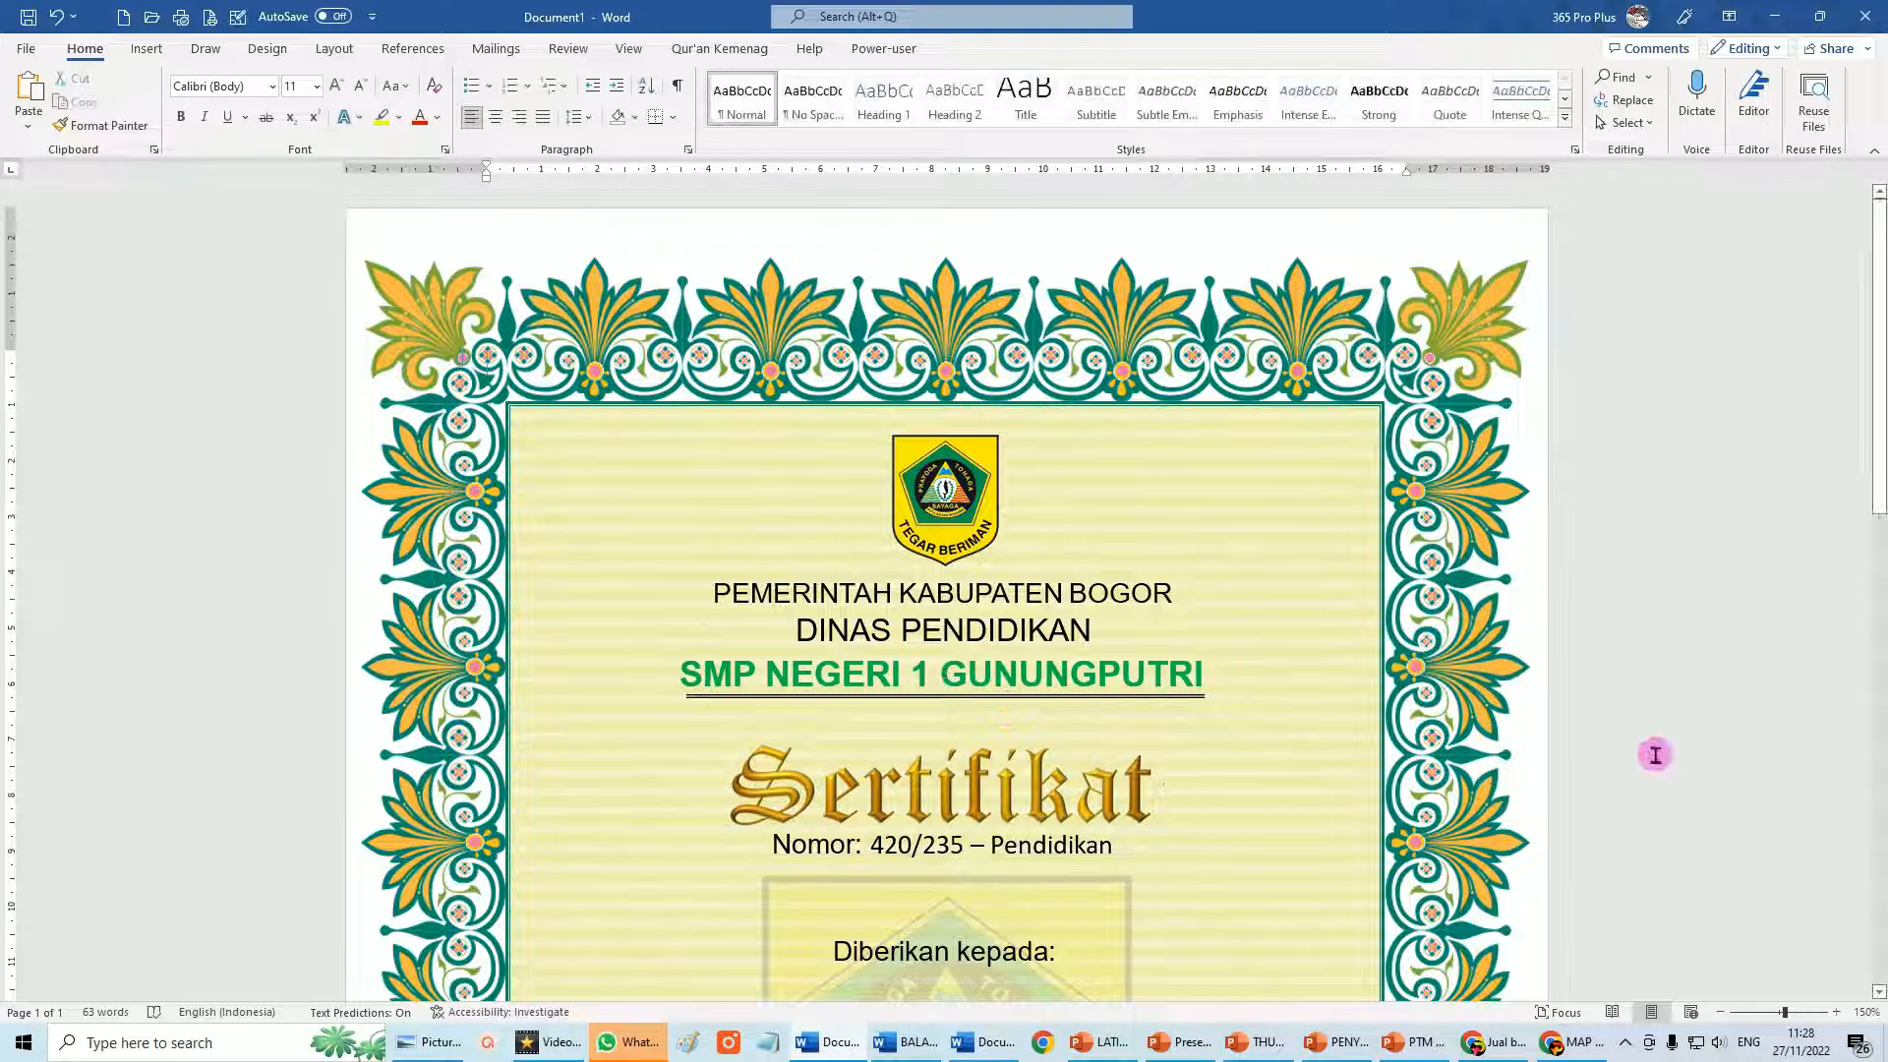
scroll(1035, 584, down, 5)
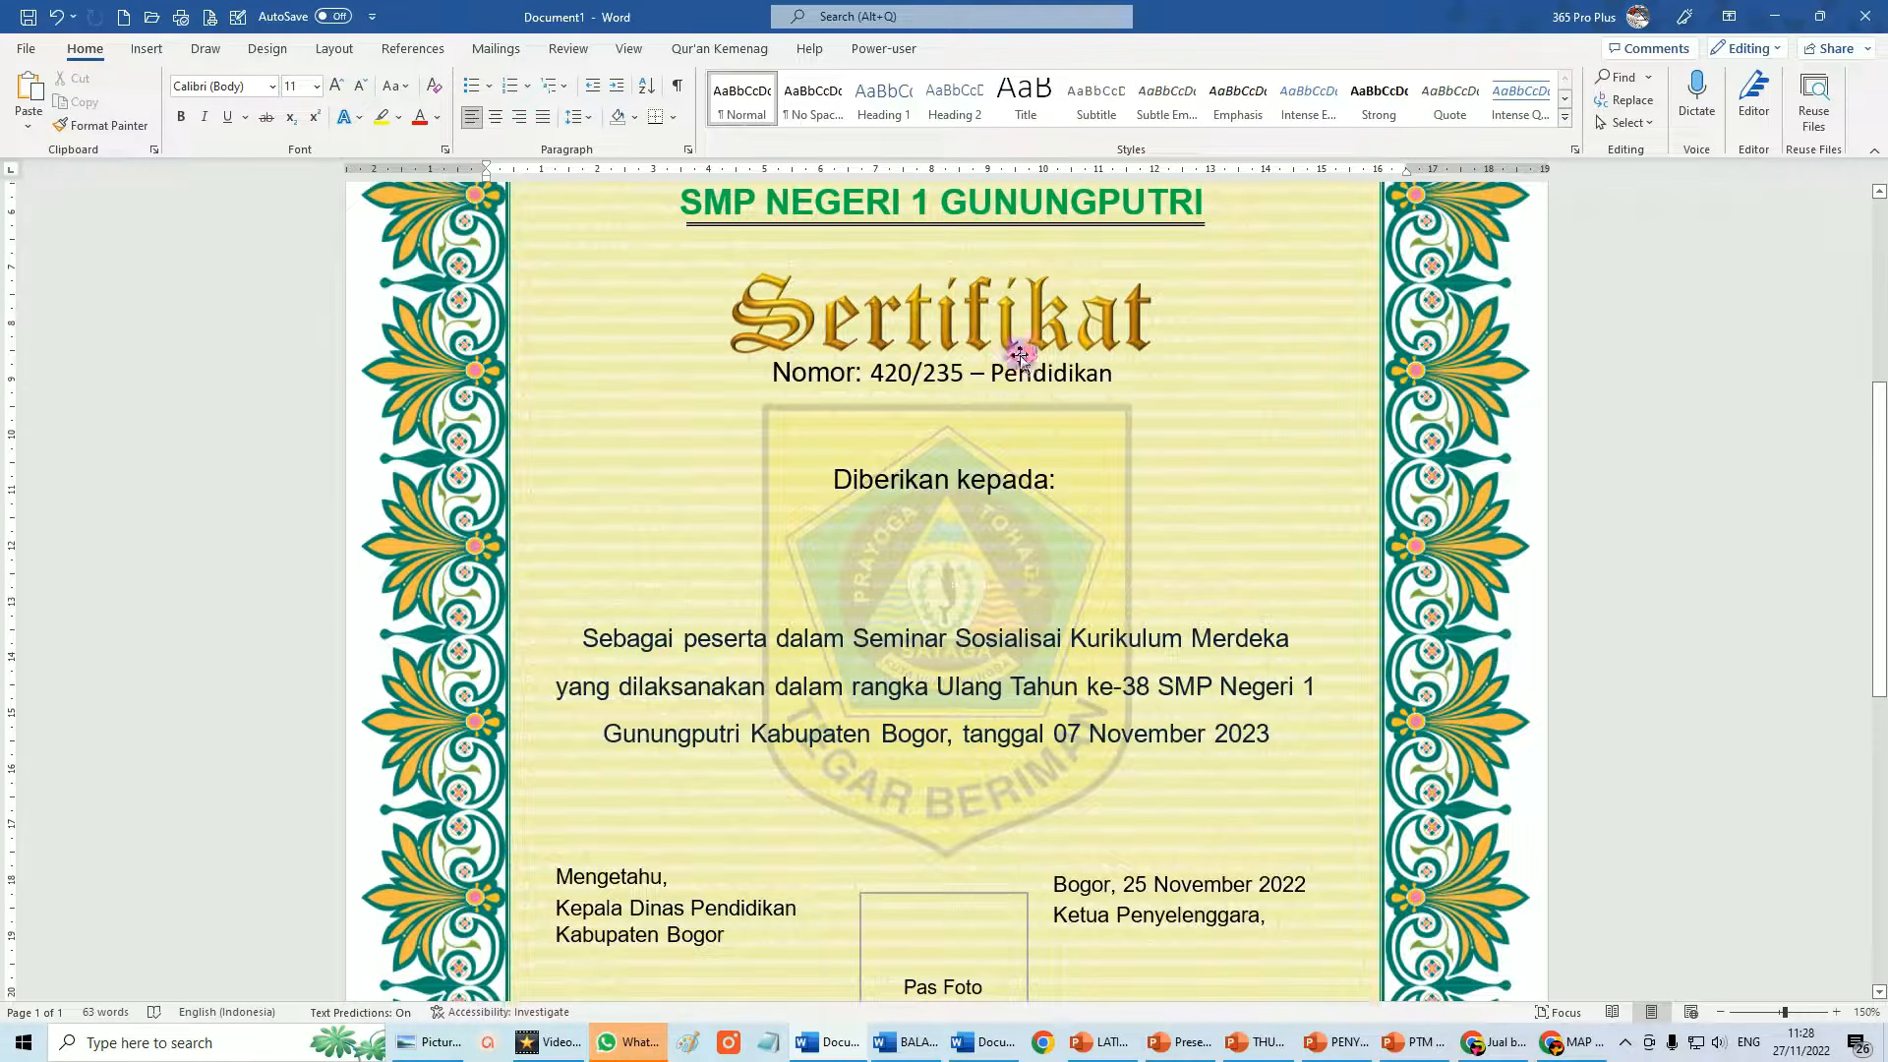